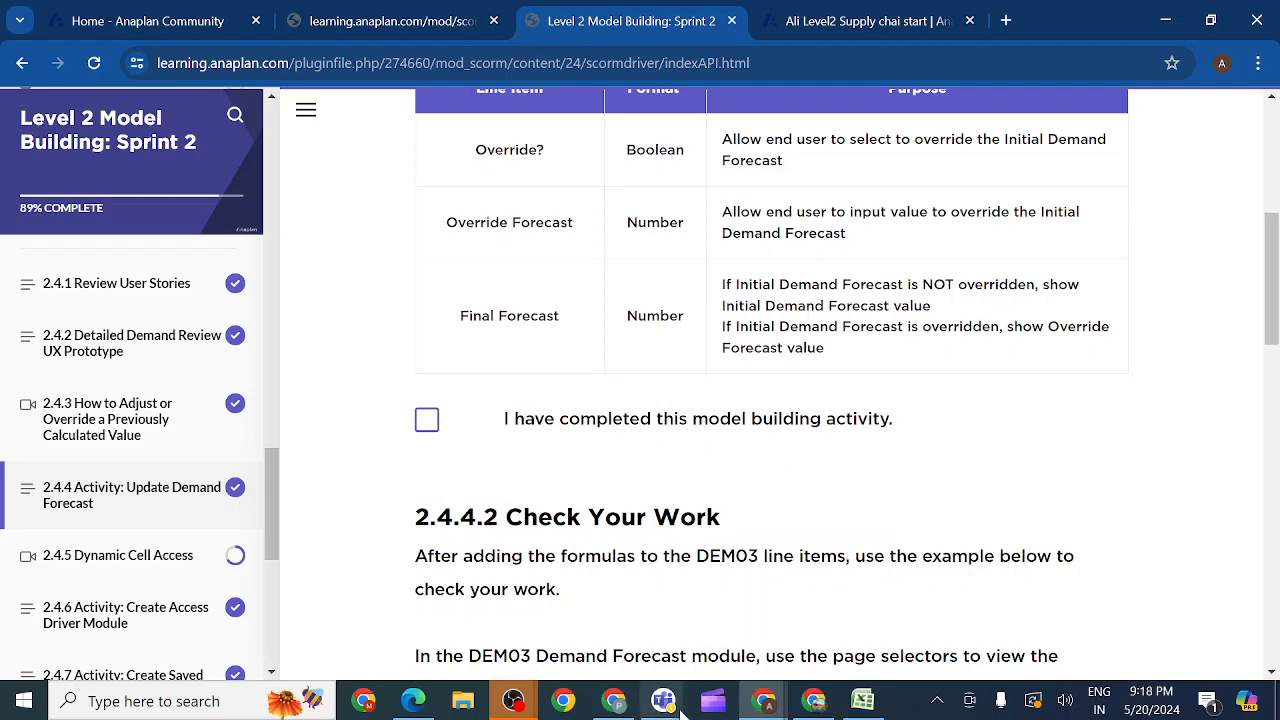
Step: Switch to the Teams meeting and share the entire screen with sound included
mouse_move(663, 700)
click(727, 621)
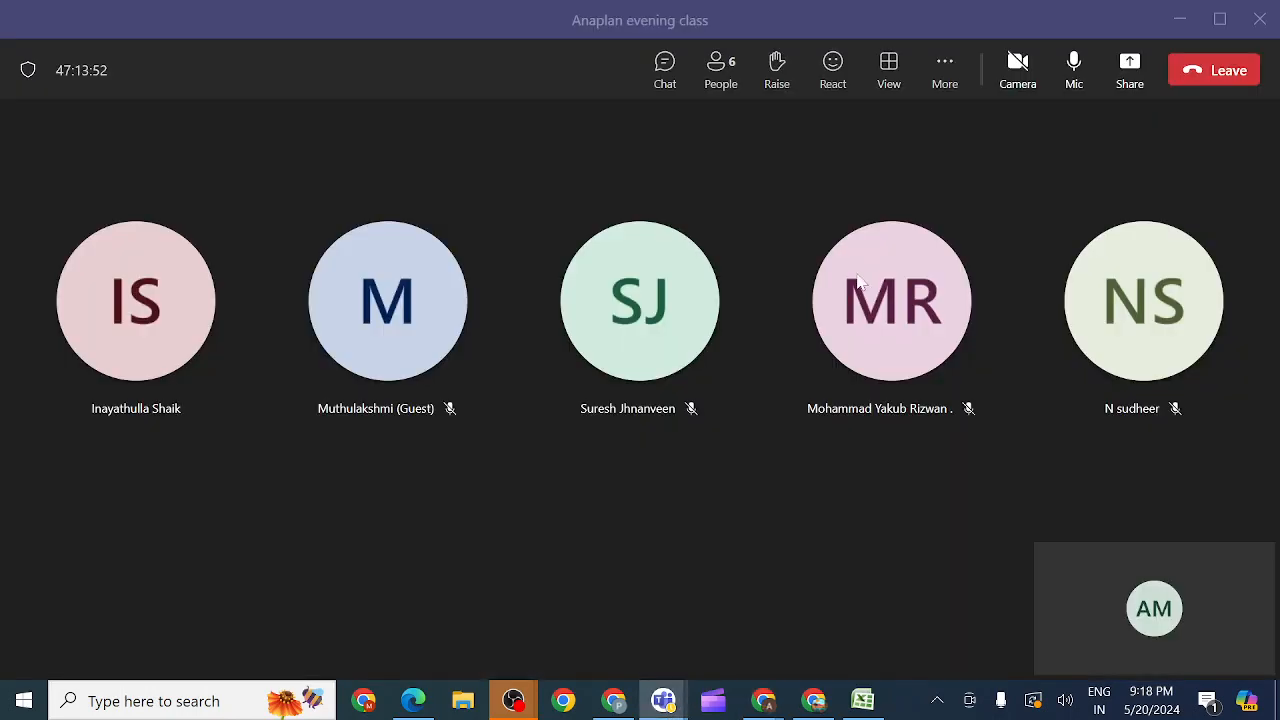
click(1130, 72)
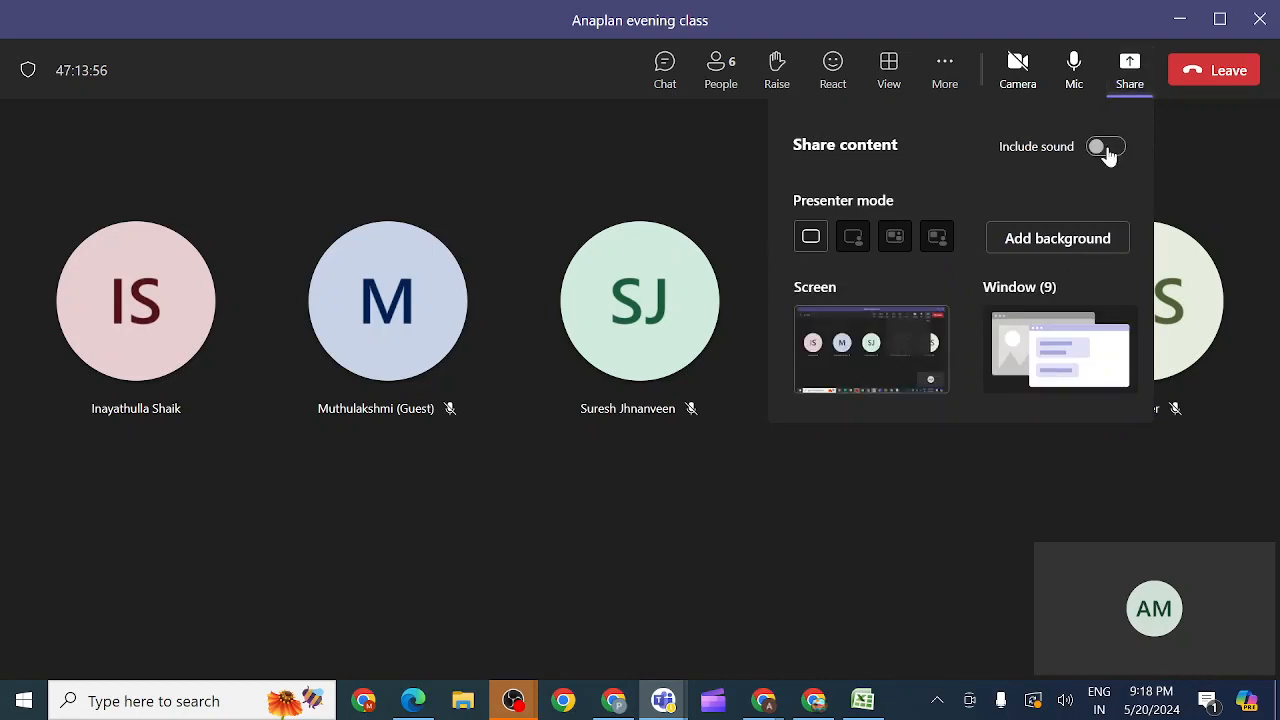
click(1106, 148)
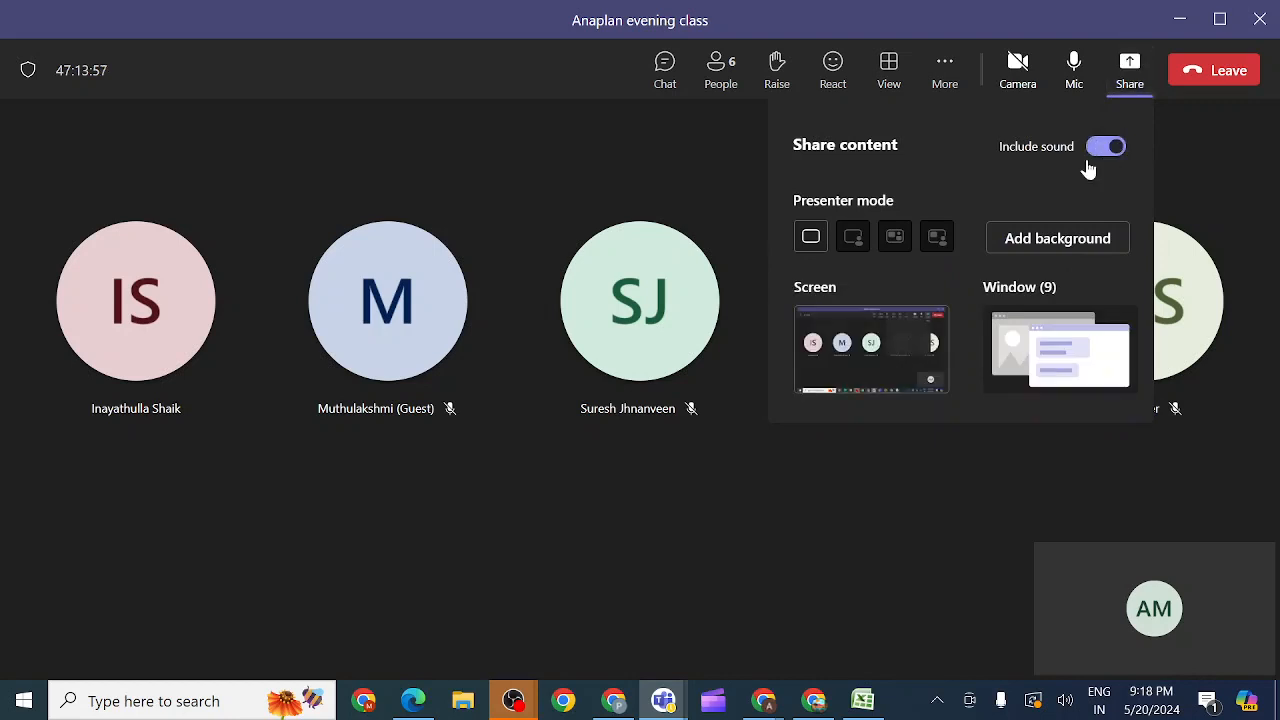
click(904, 346)
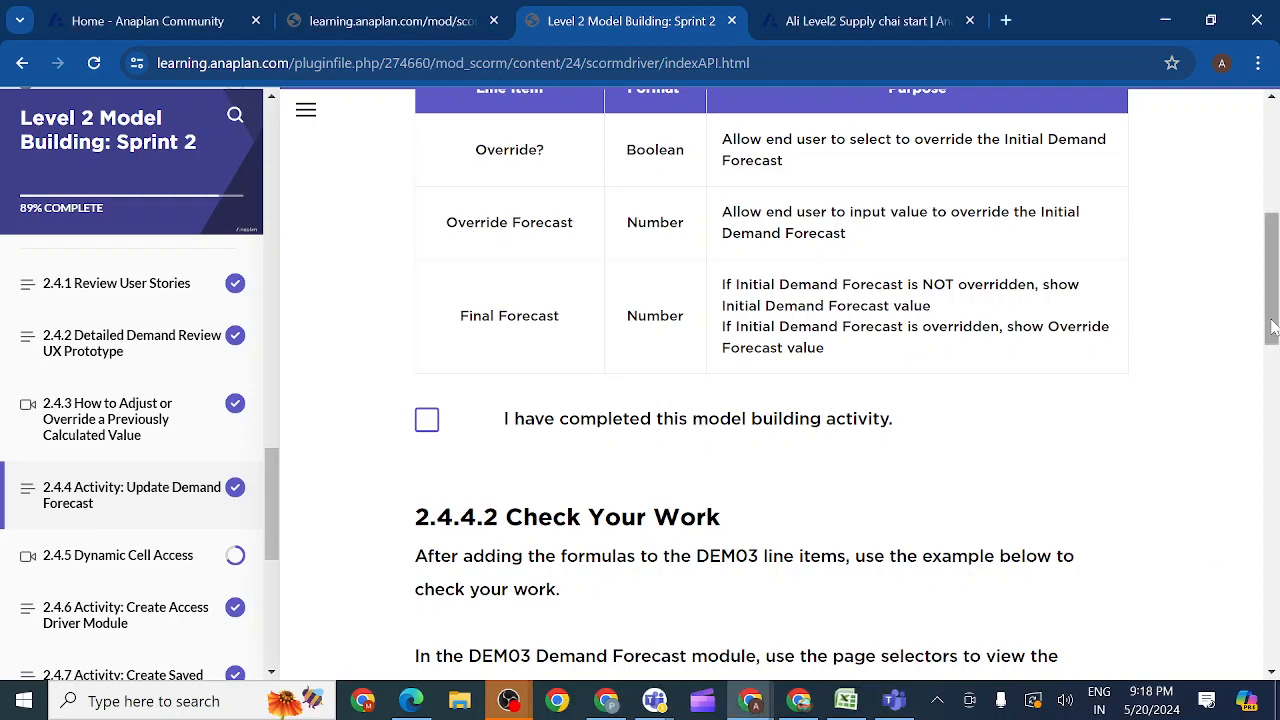
Step: Review the Account Demand Manager user stories in lesson 2.4.1 and the Detailed Demand Review UX prototype in lesson 2.4.2
drag(1273, 328, 1271, 278)
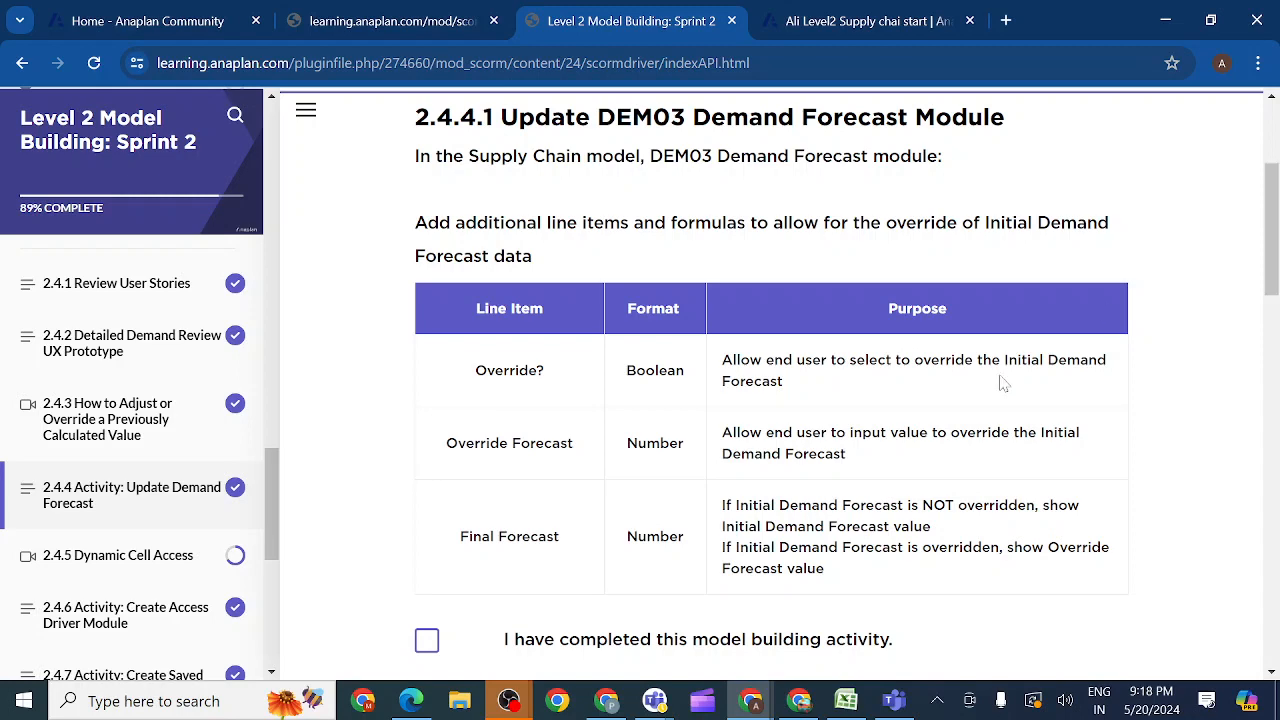
click(119, 289)
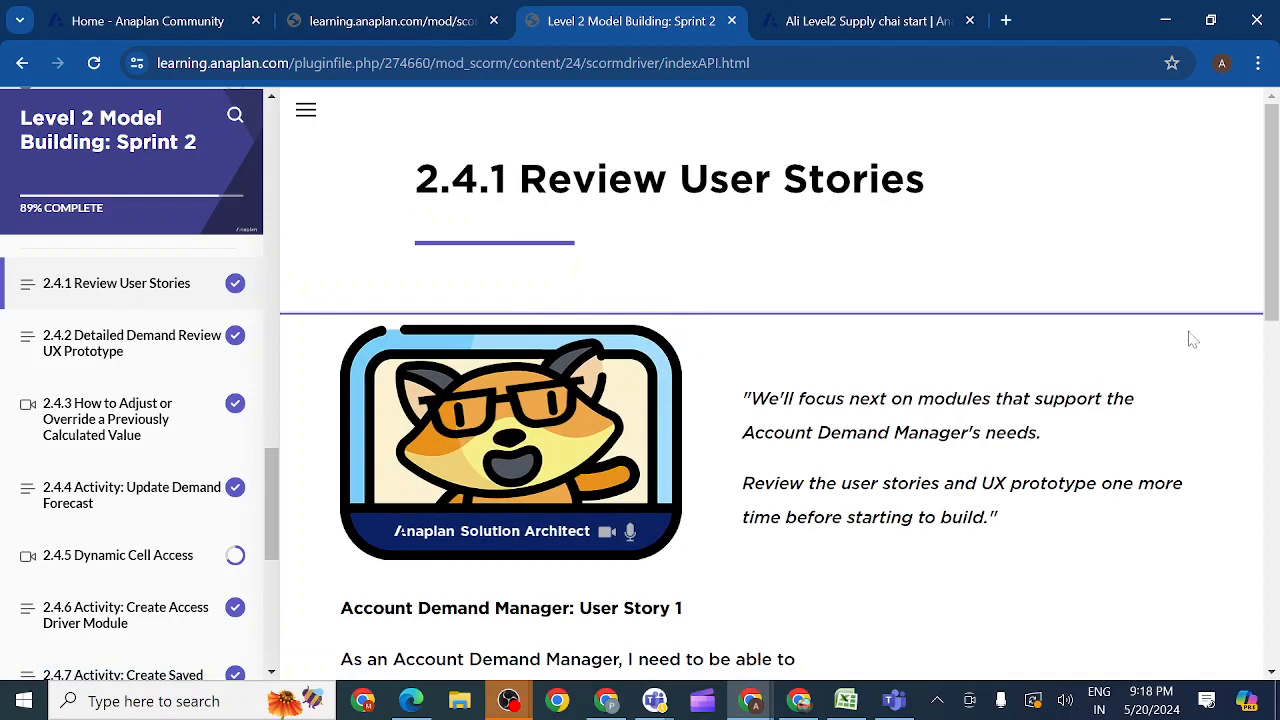
drag(1268, 290, 1268, 328)
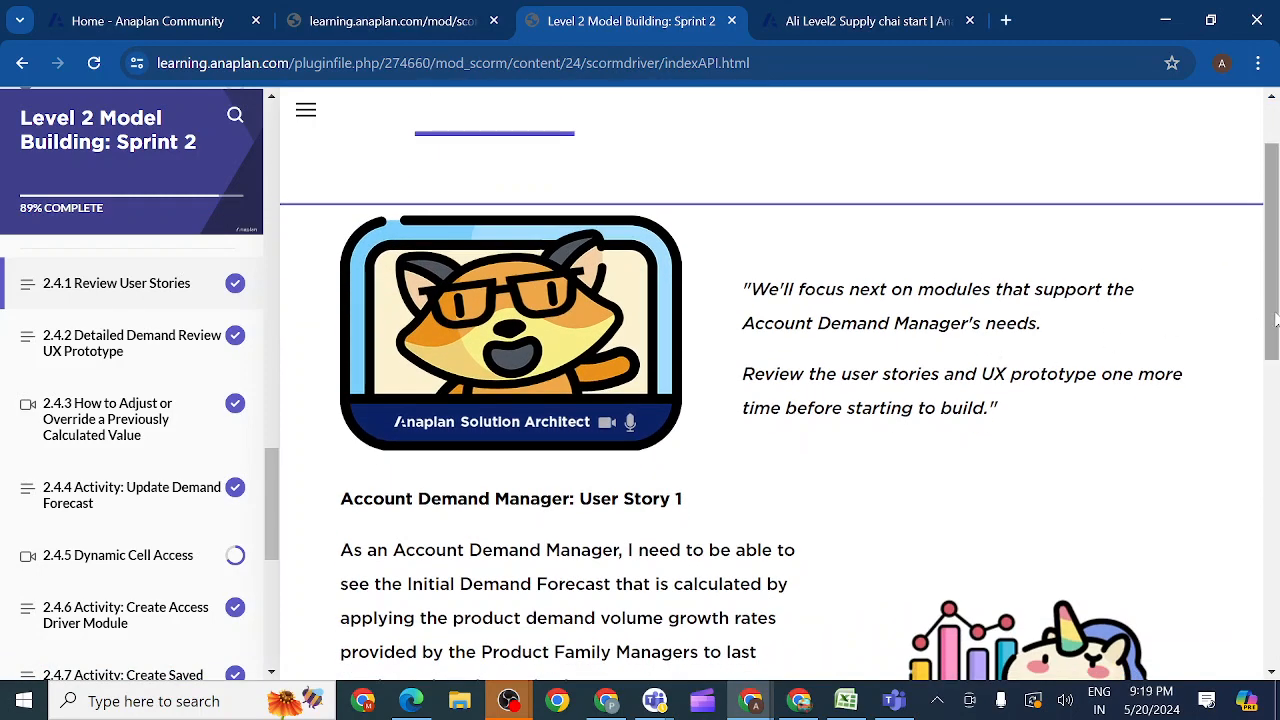
drag(1271, 320, 1271, 388)
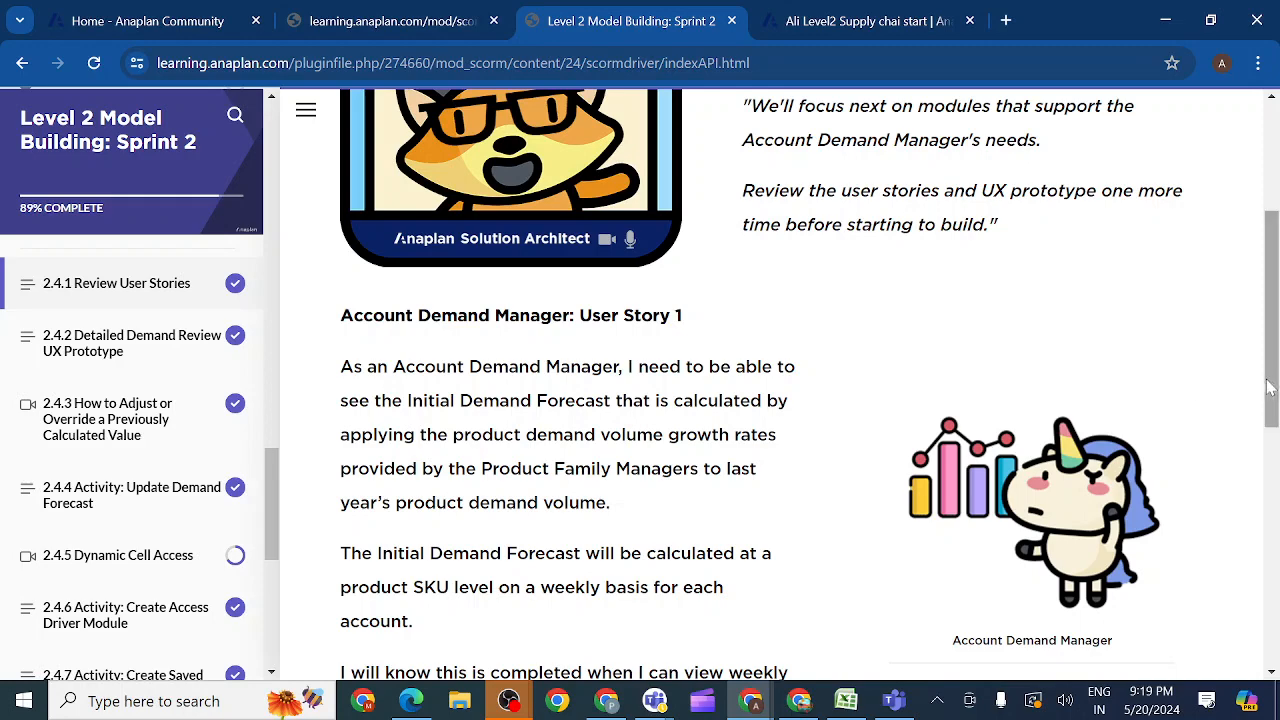
drag(1272, 388, 1275, 622)
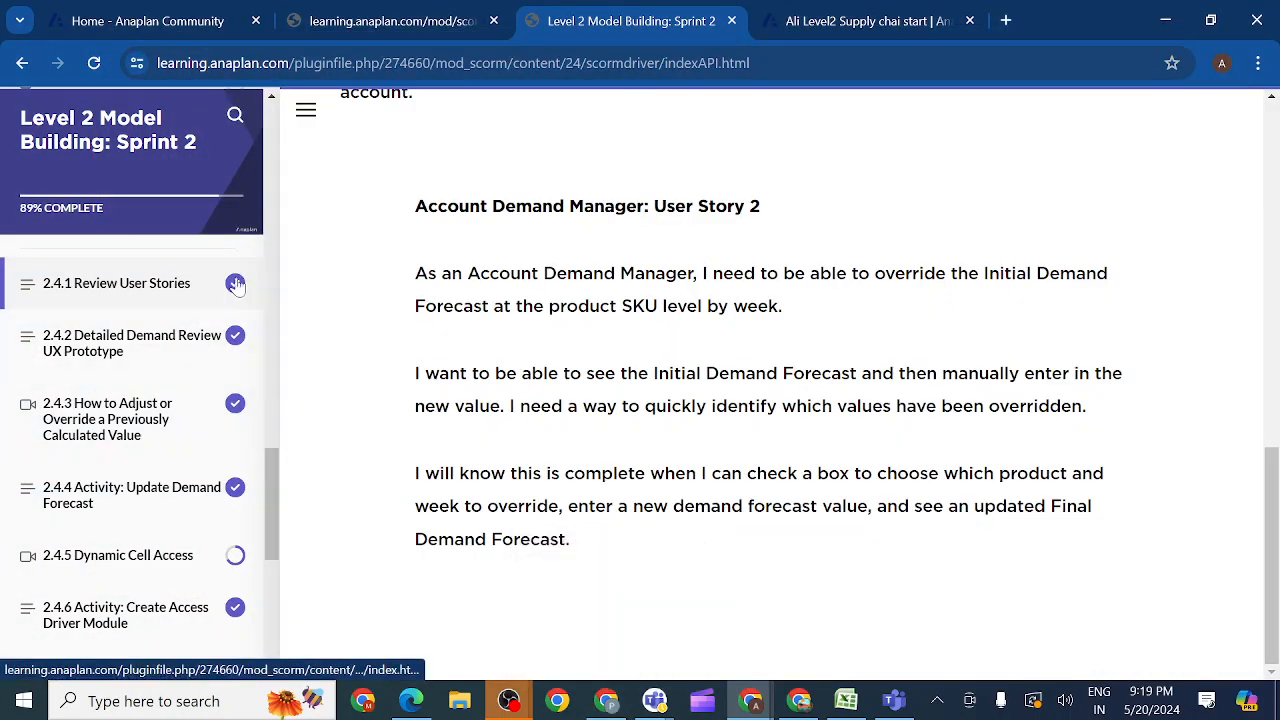
click(145, 343)
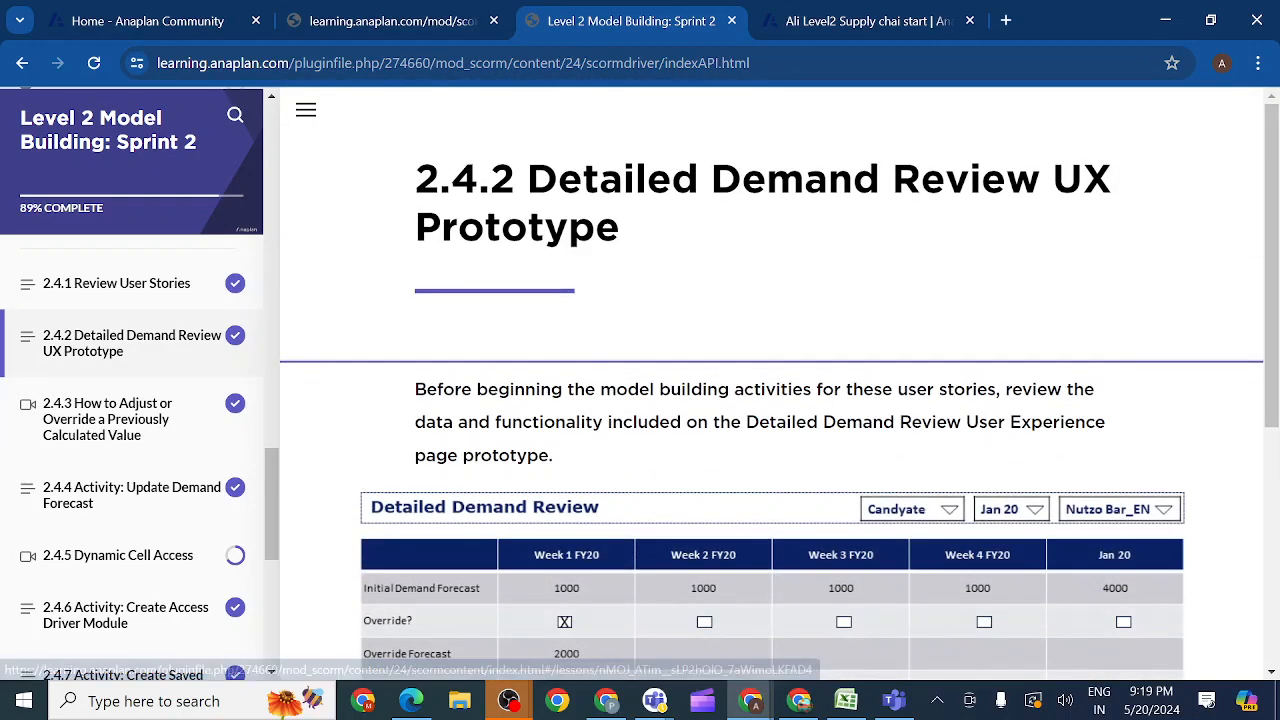
mouse_move(1270, 260)
mouse_down()
mouse_move(1273, 324)
mouse_move(1273, 276)
mouse_up()
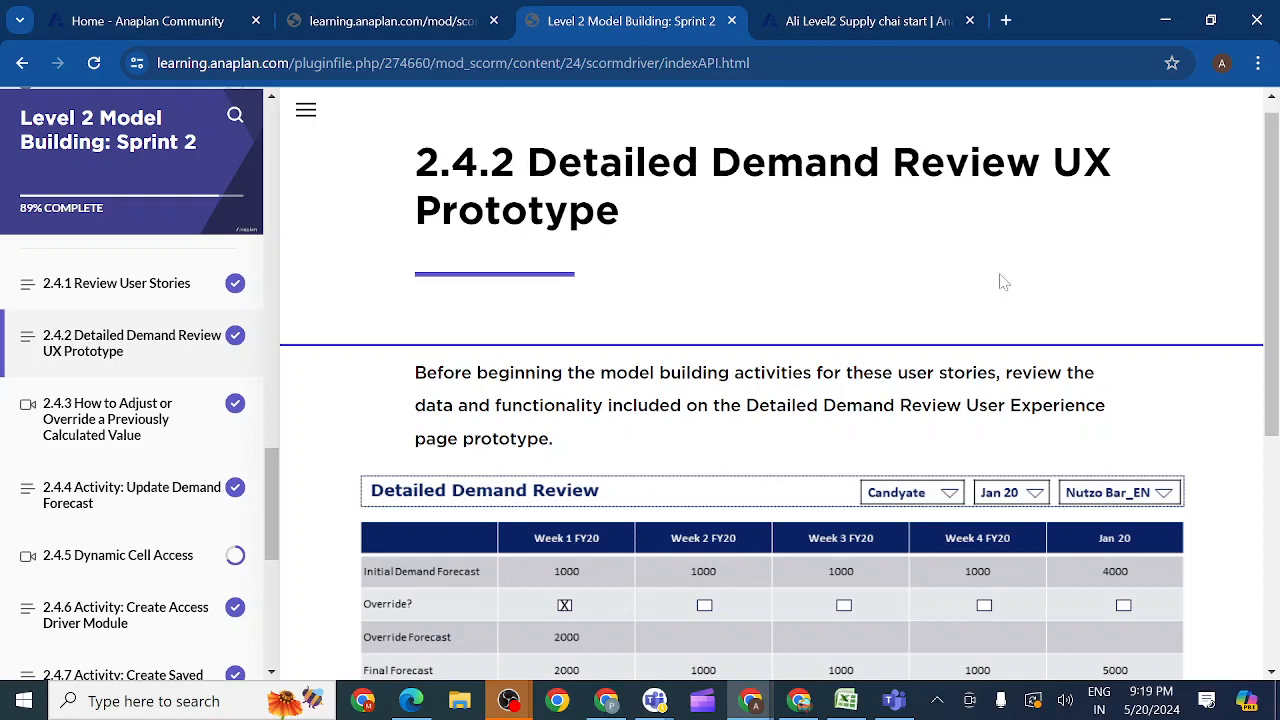
drag(1277, 298, 1277, 390)
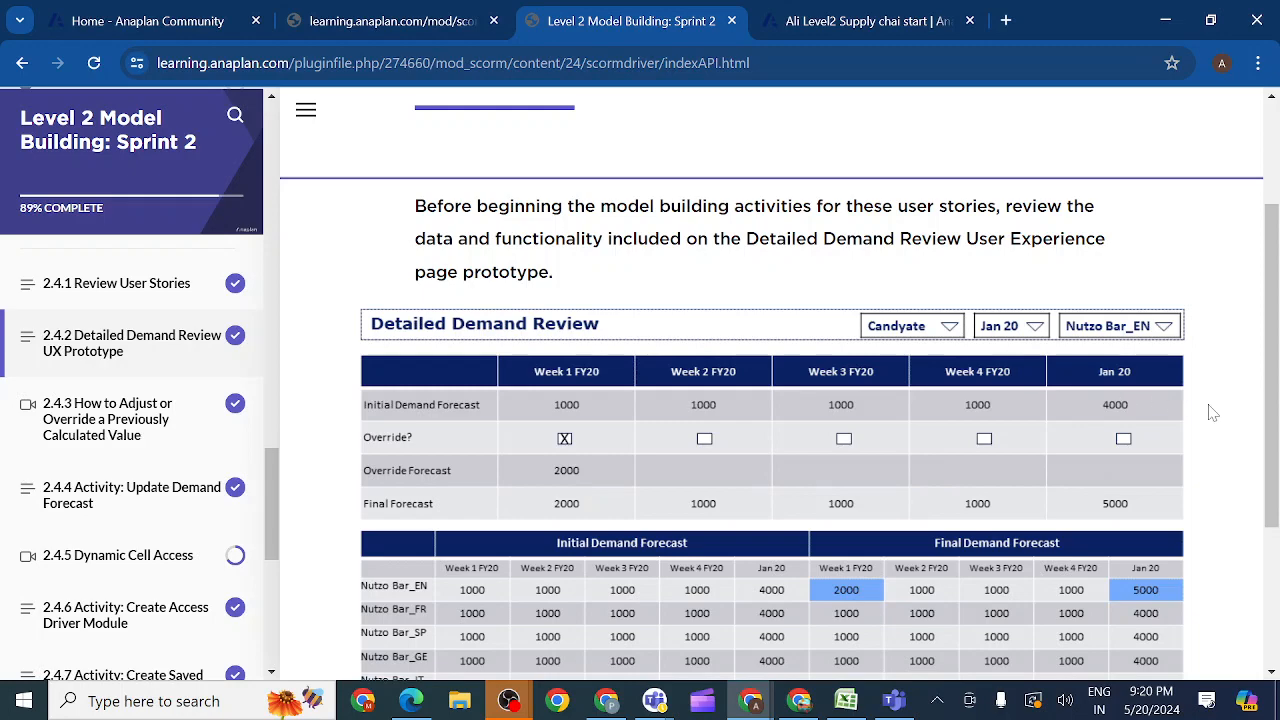
drag(1268, 425, 1273, 539)
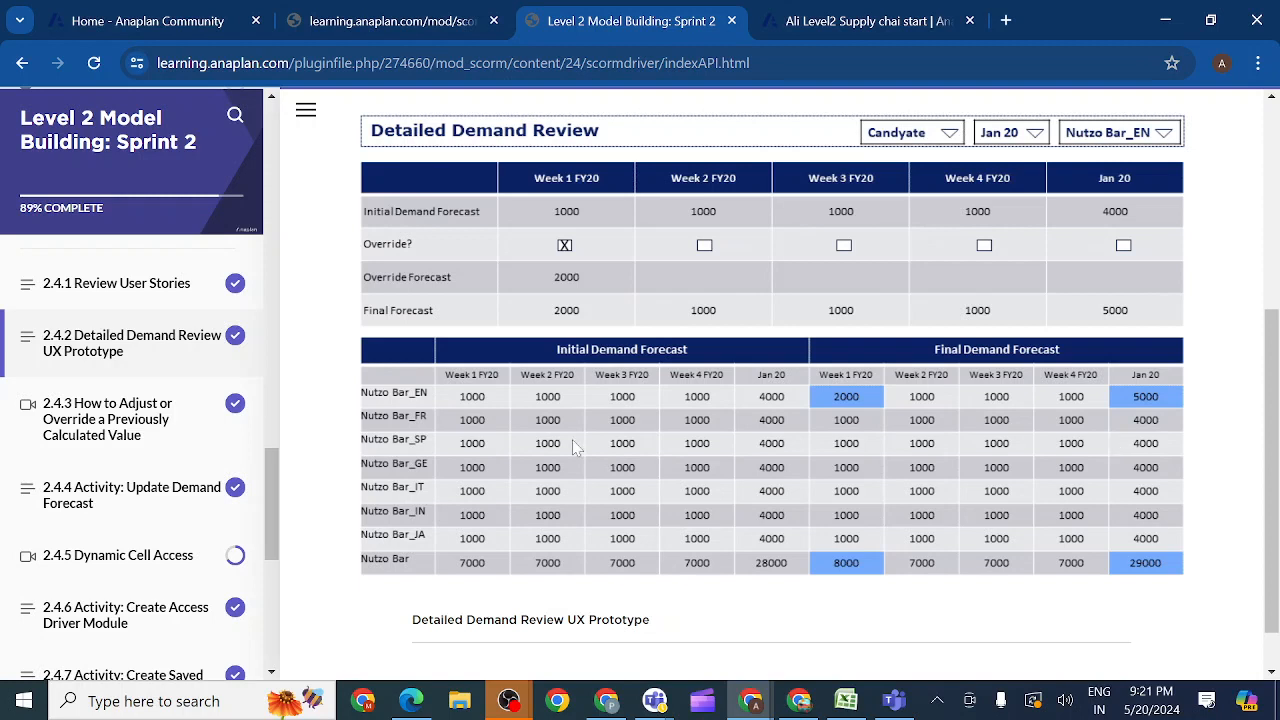
Step: Copy the line item name "Override?" from the table in the 2.4.4 Update Demand Forecast activity
click(155, 500)
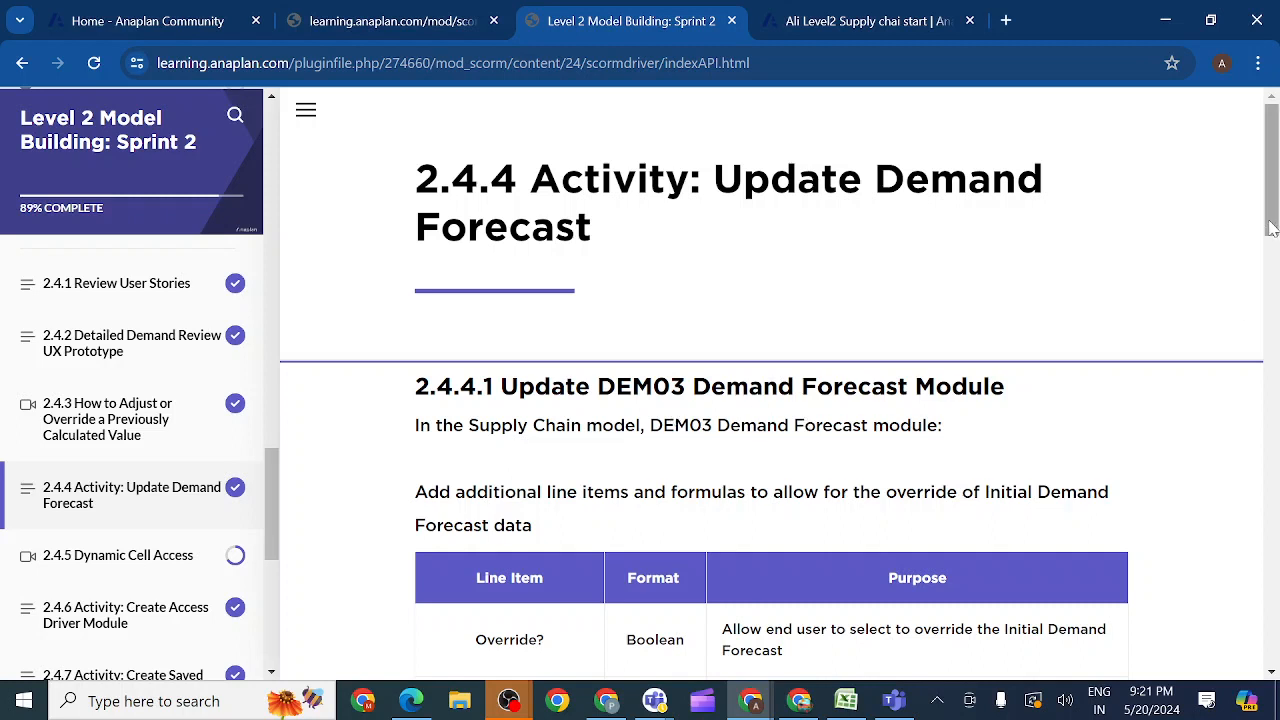
drag(1271, 228, 1271, 313)
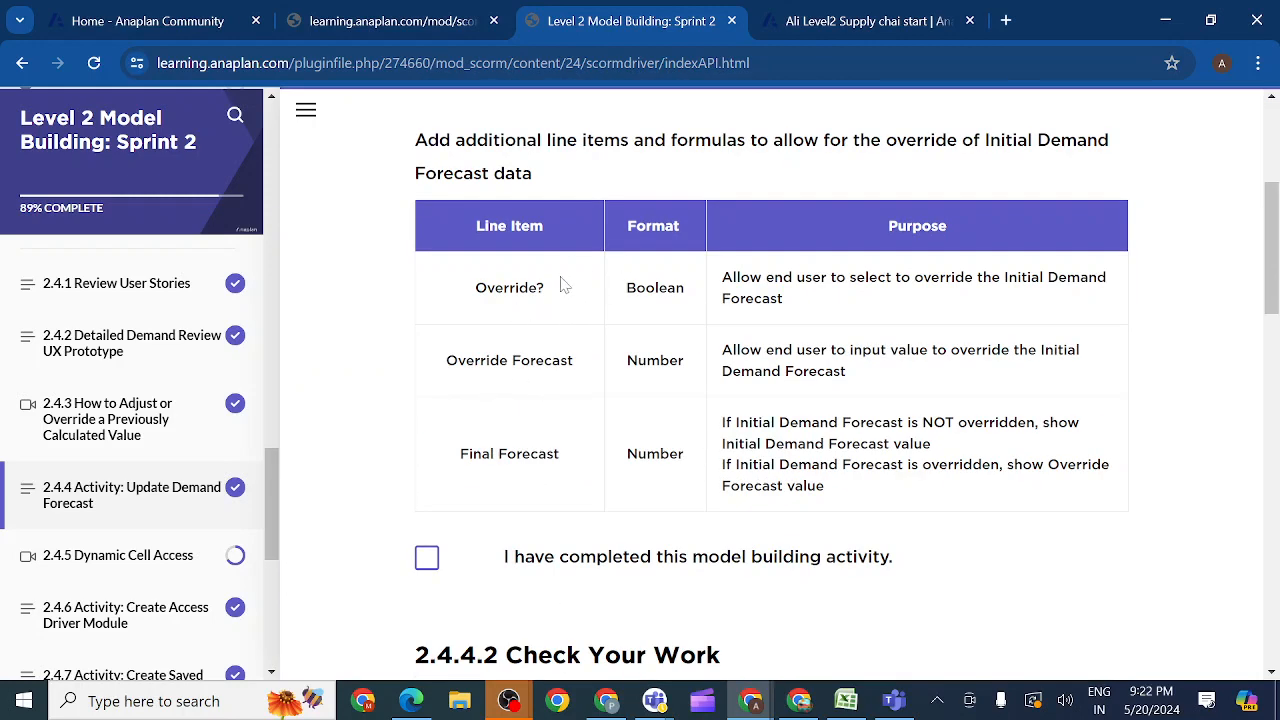
drag(560, 287, 474, 293)
key(ctrl+c)
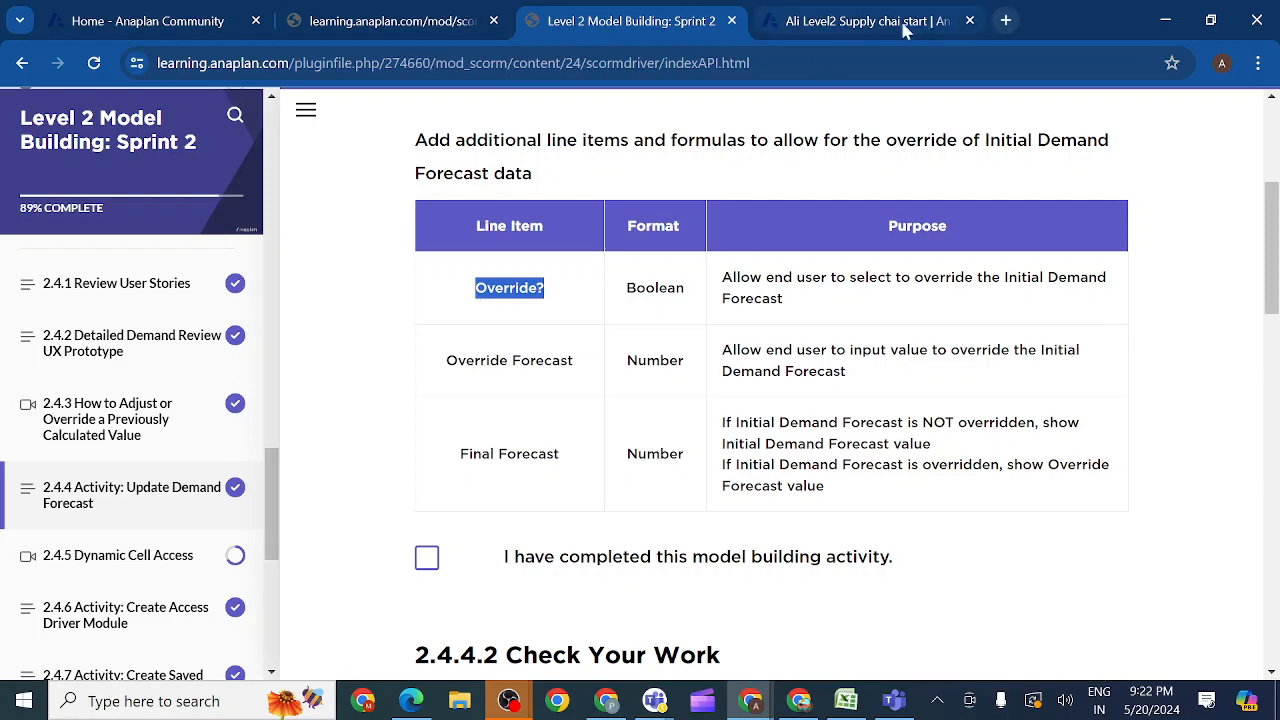
Step: Switch to the Anaplan supply chain model and open the DEM03 Demand Forecast module in blueprint view
click(870, 24)
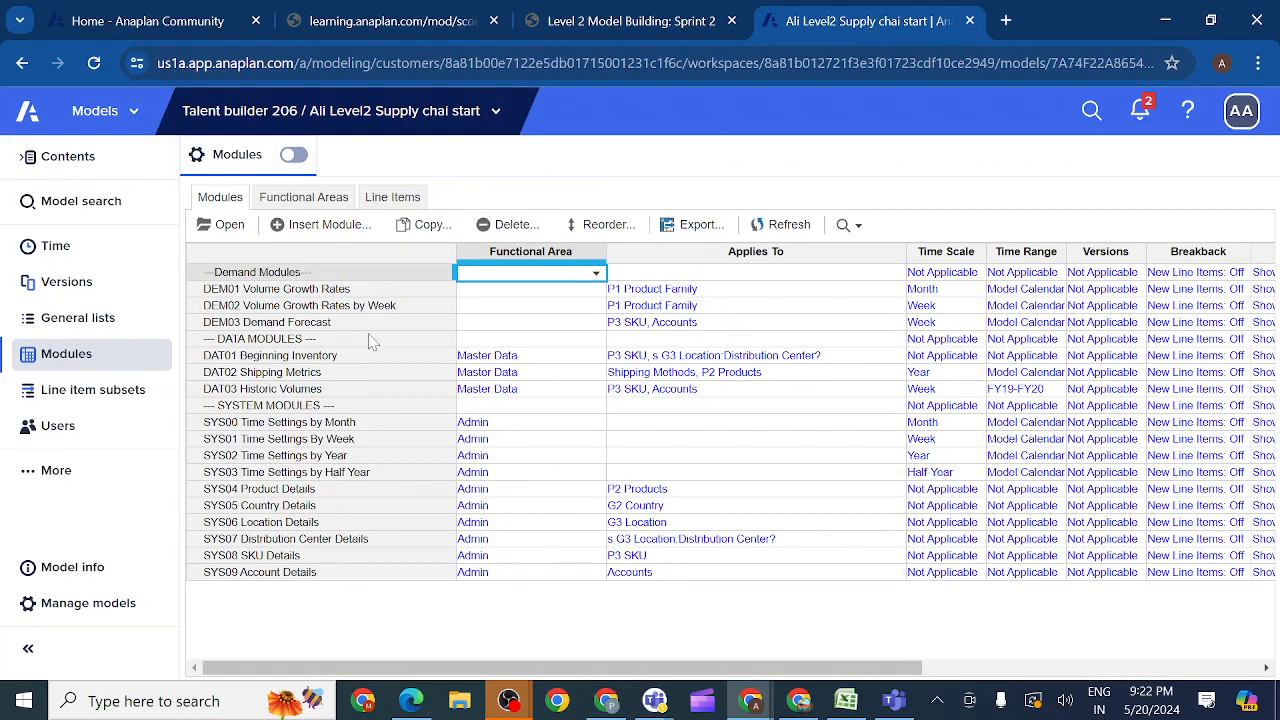
click(229, 323)
click(229, 226)
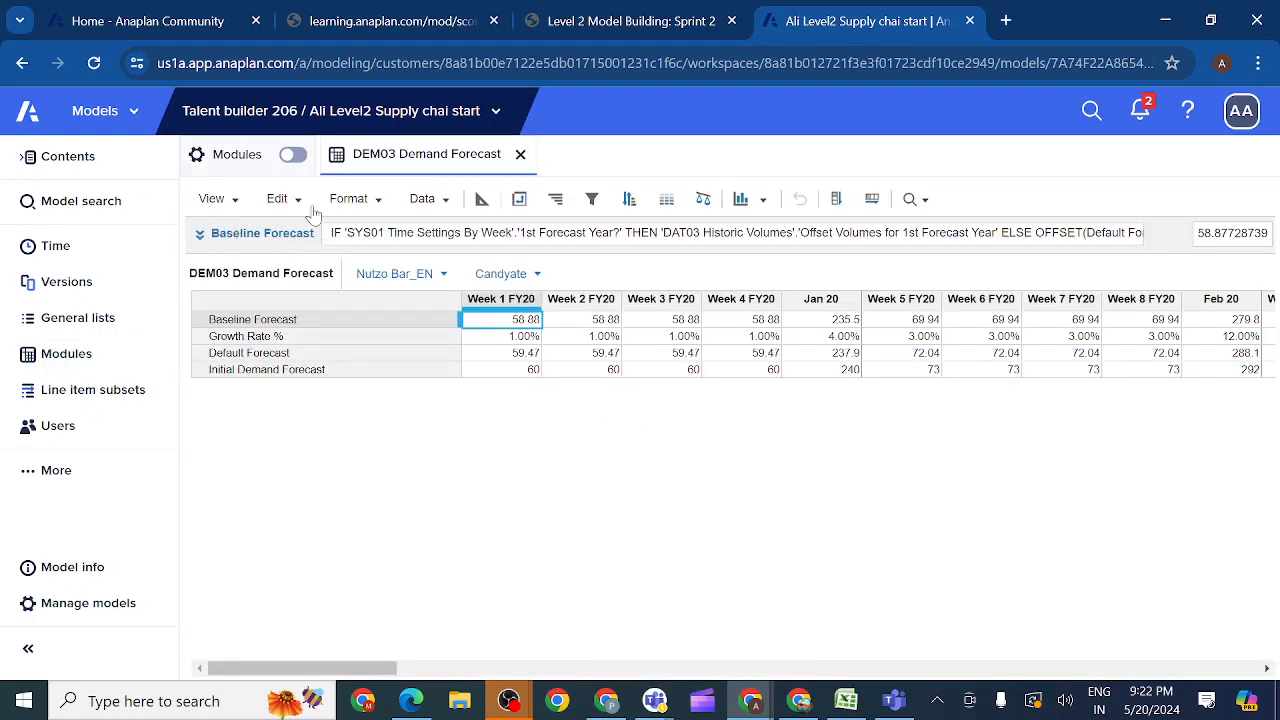
click(482, 200)
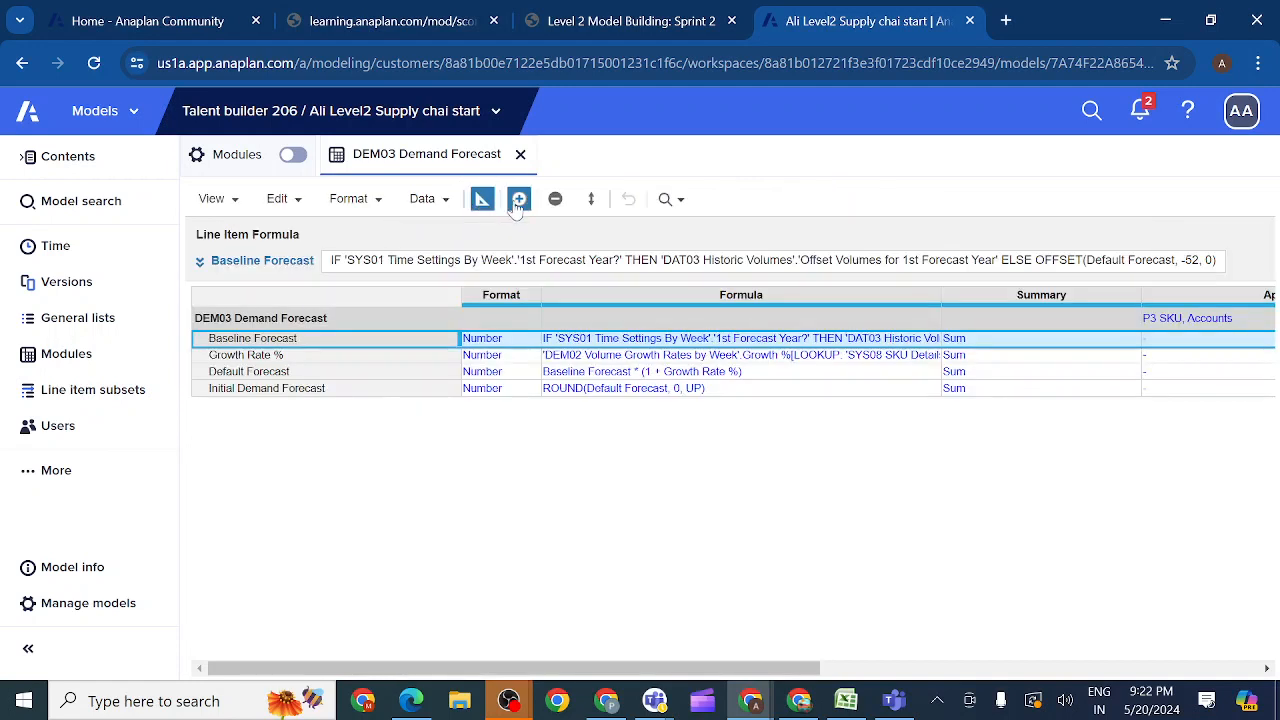
Step: Start a line item insertion at Initial Demand Forecast, listing "Override?" and "Override Forecast" copied from the activity table
click(337, 390)
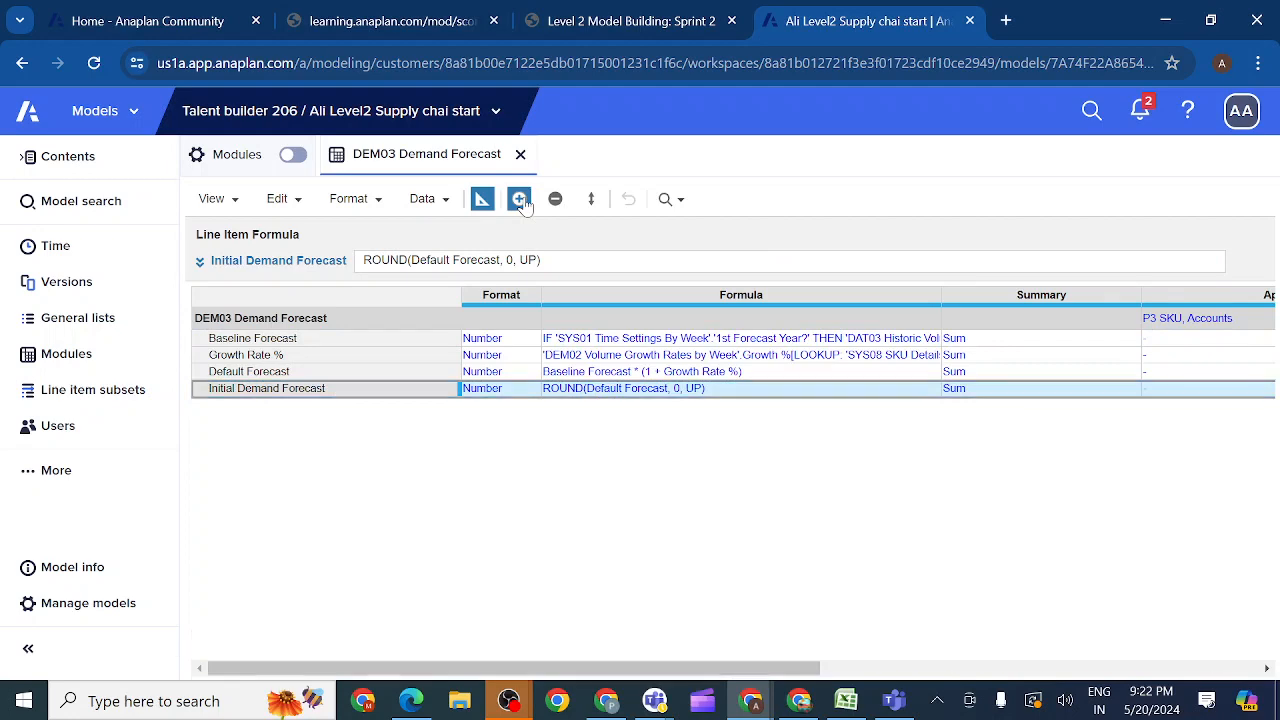
click(521, 199)
key(ctrl+v)
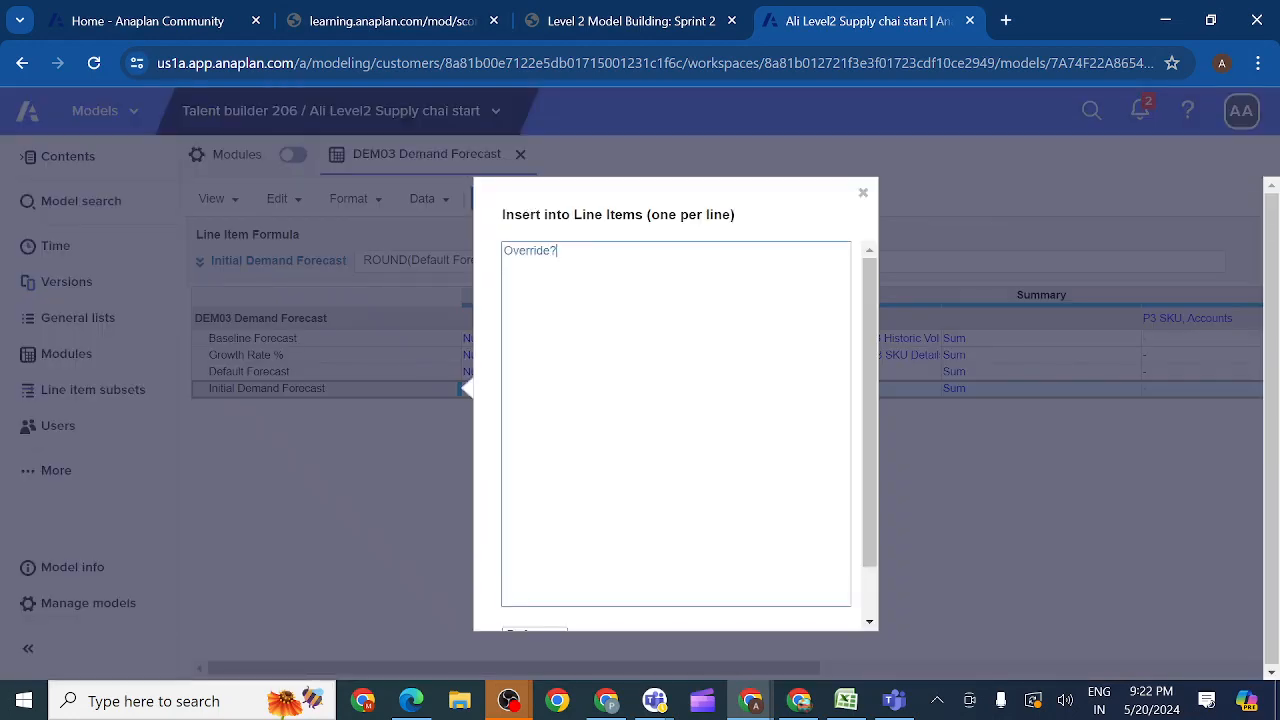
click(646, 22)
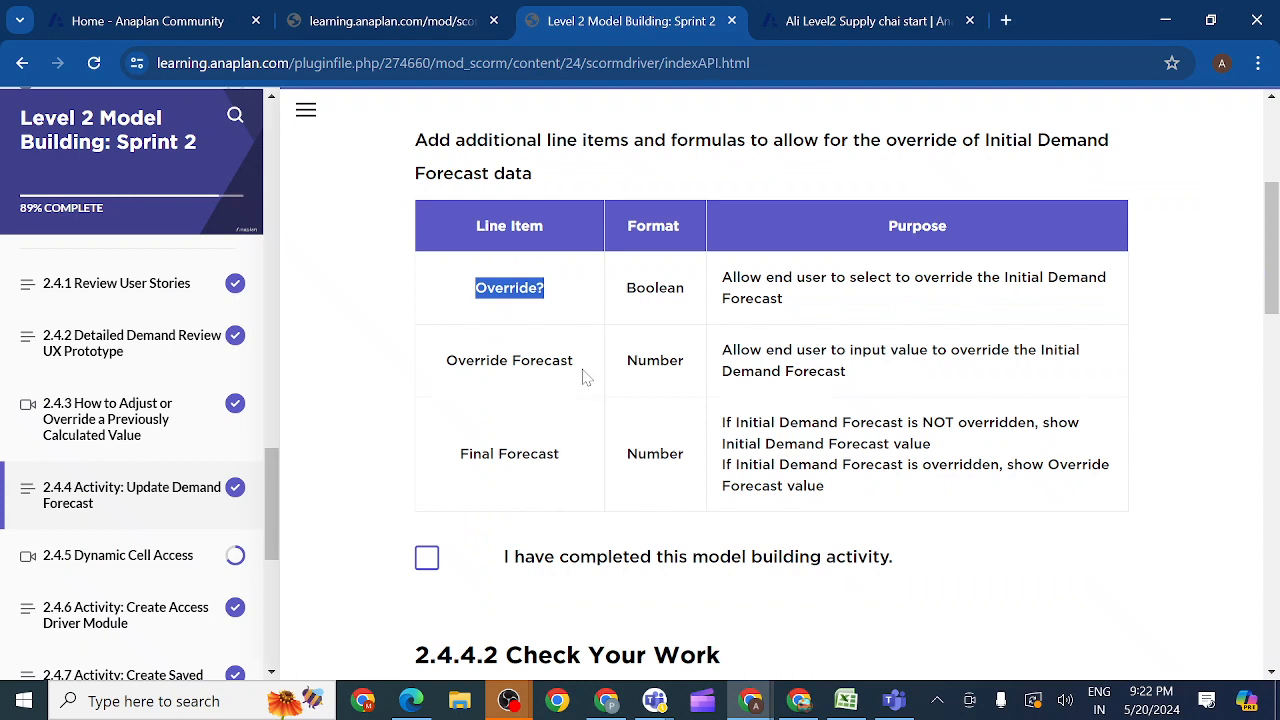
drag(577, 362, 447, 366)
key(ctrl+c)
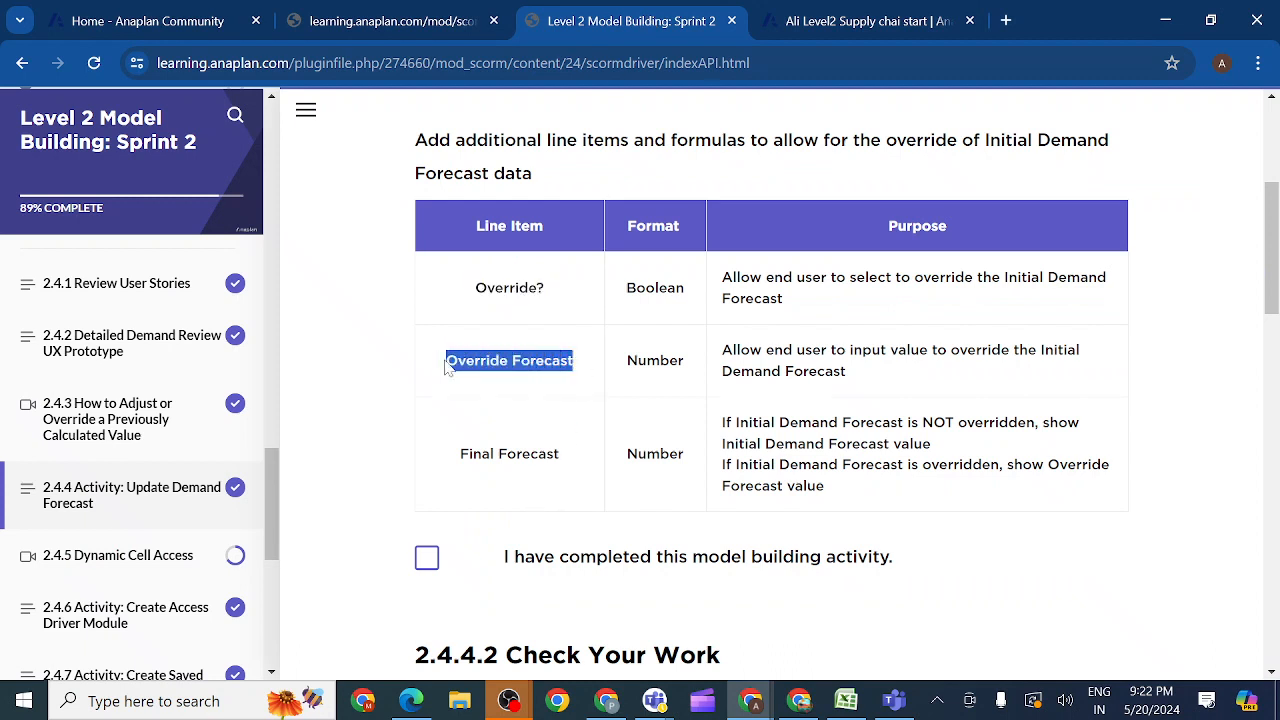
click(841, 22)
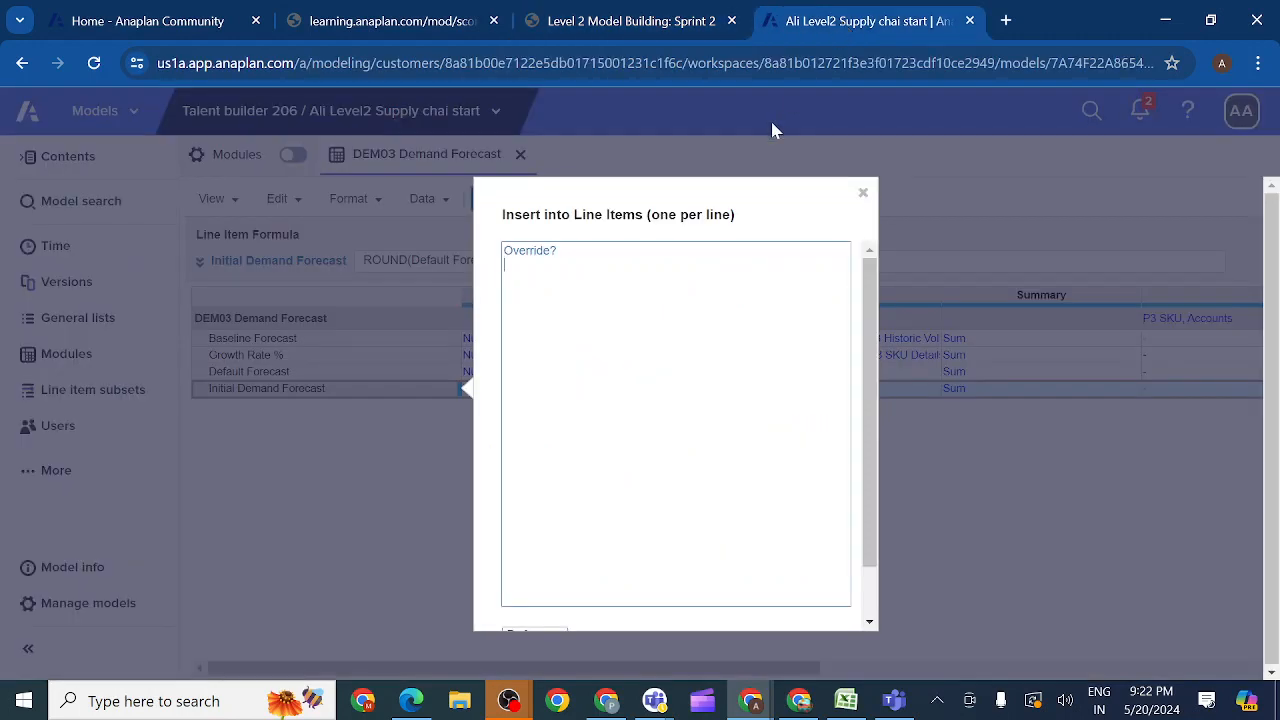
key(ctrl+v)
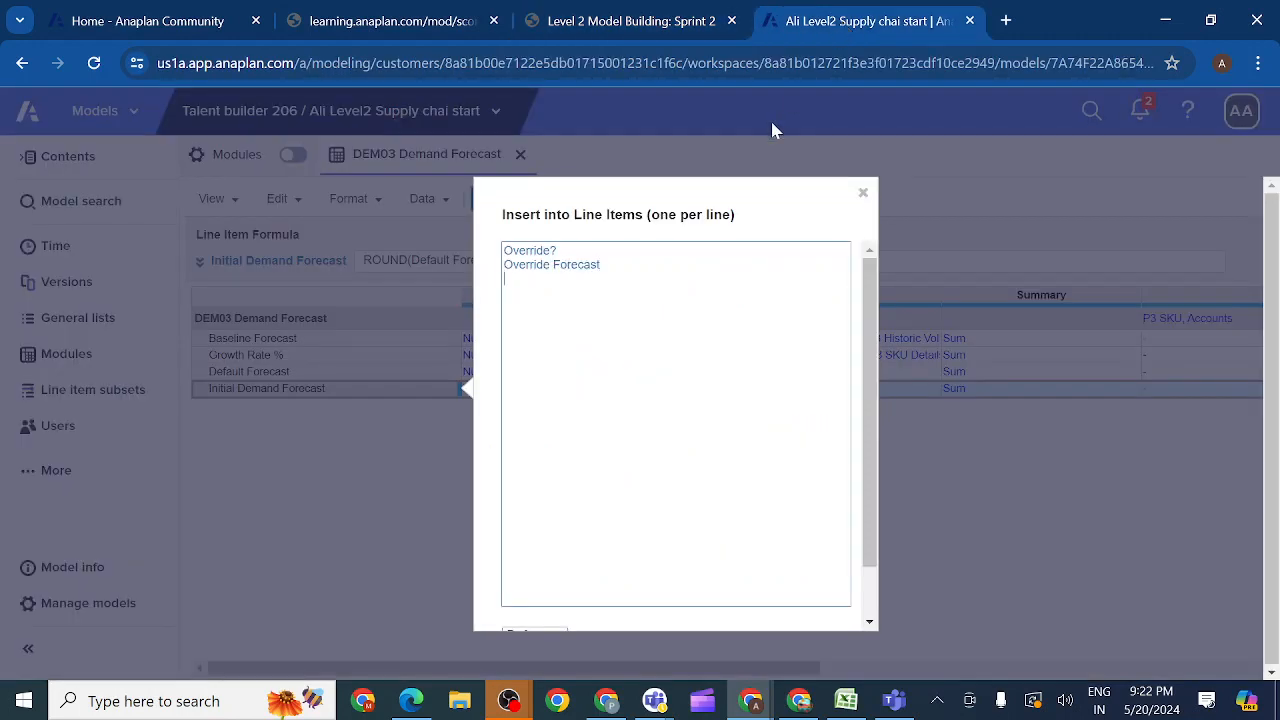
Step: Add "Final Forecast" from the activity table to the list and insert the new line items after Initial Demand Forecast
click(636, 22)
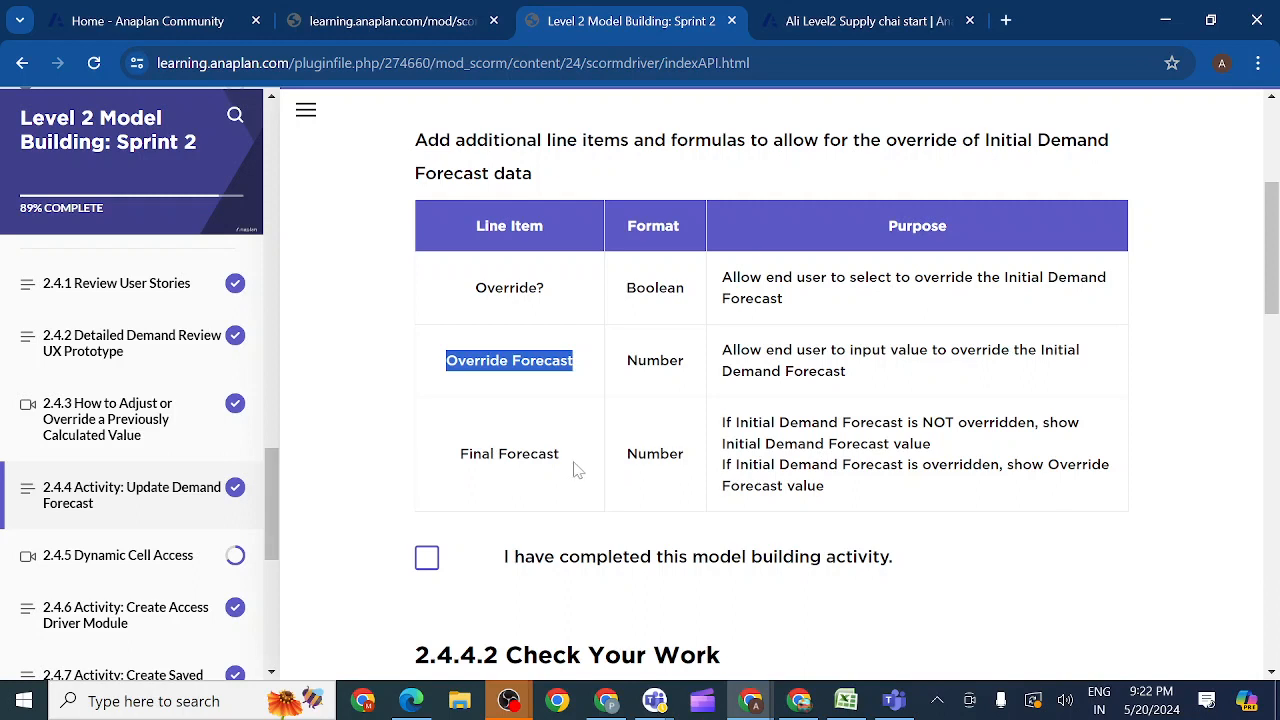
drag(560, 455, 459, 445)
key(ctrl+c)
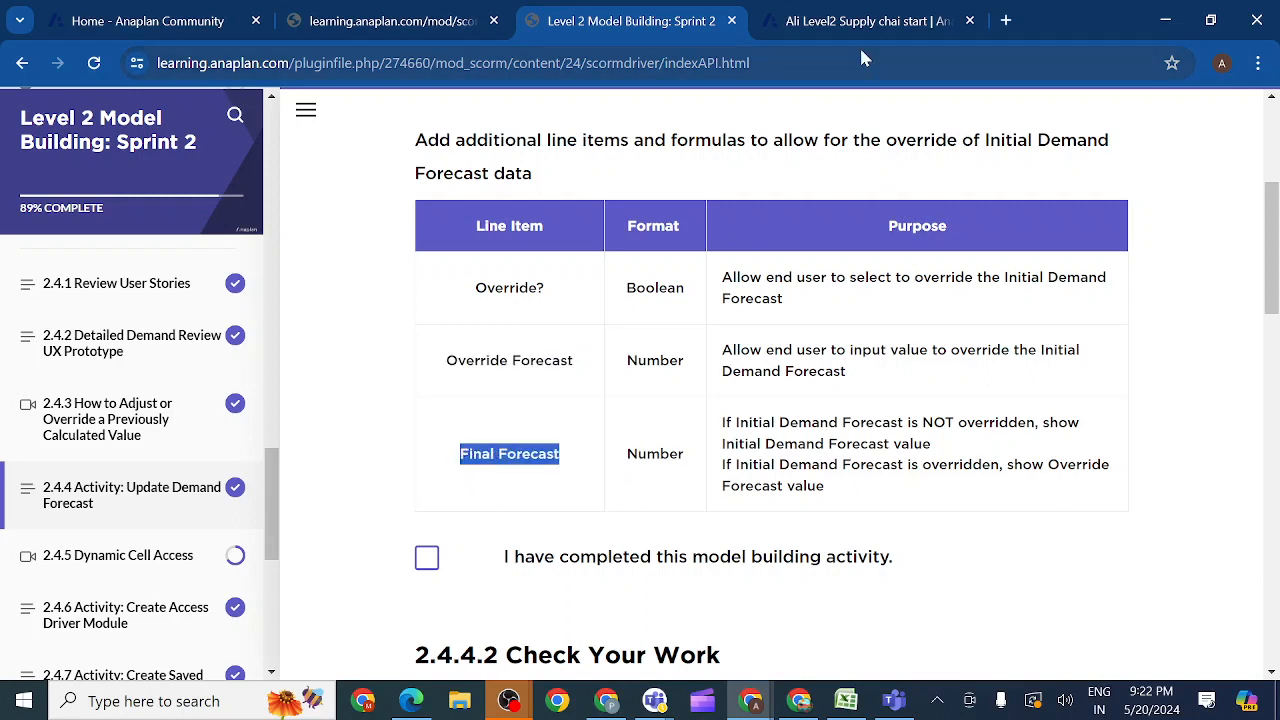
click(845, 22)
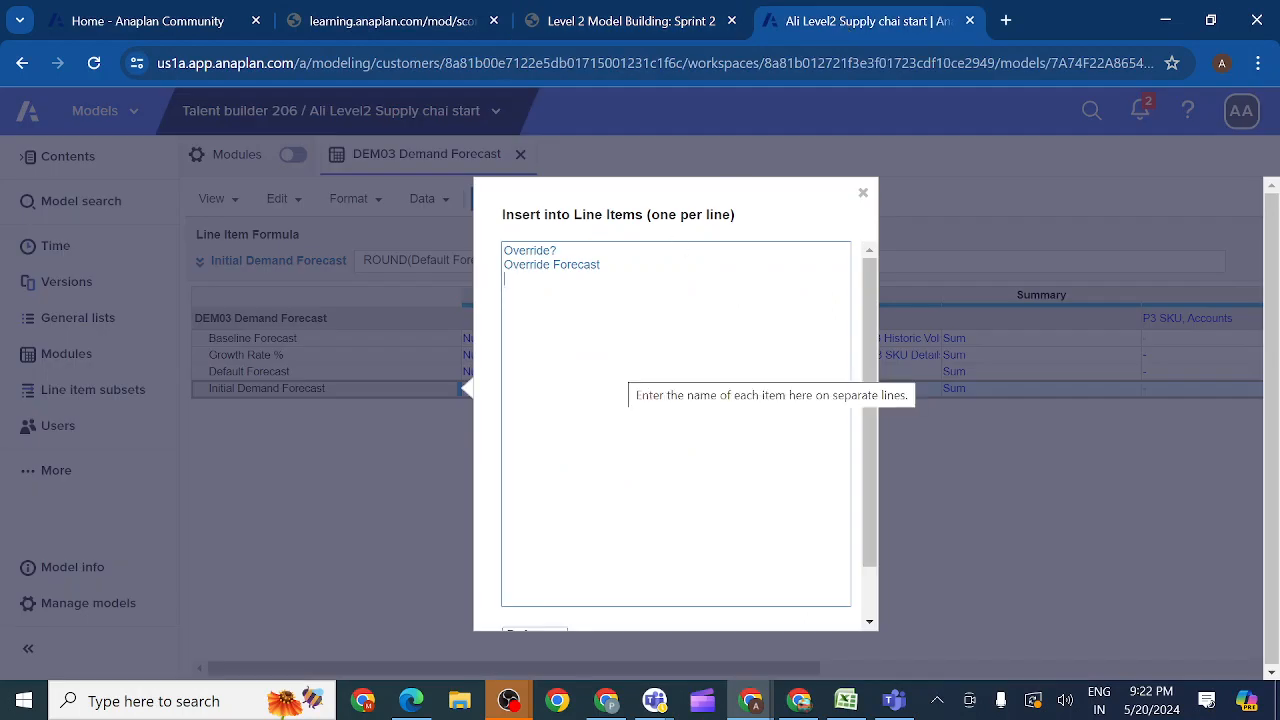
key(ctrl+v)
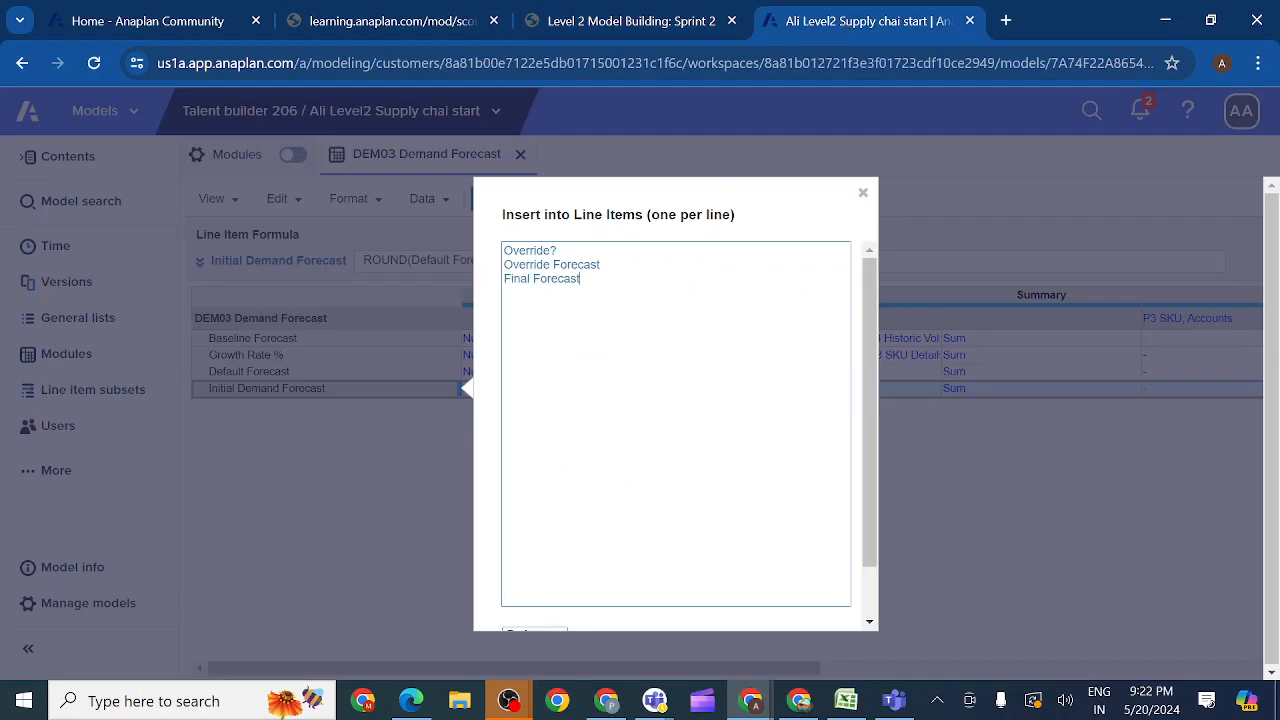
drag(870, 463, 873, 569)
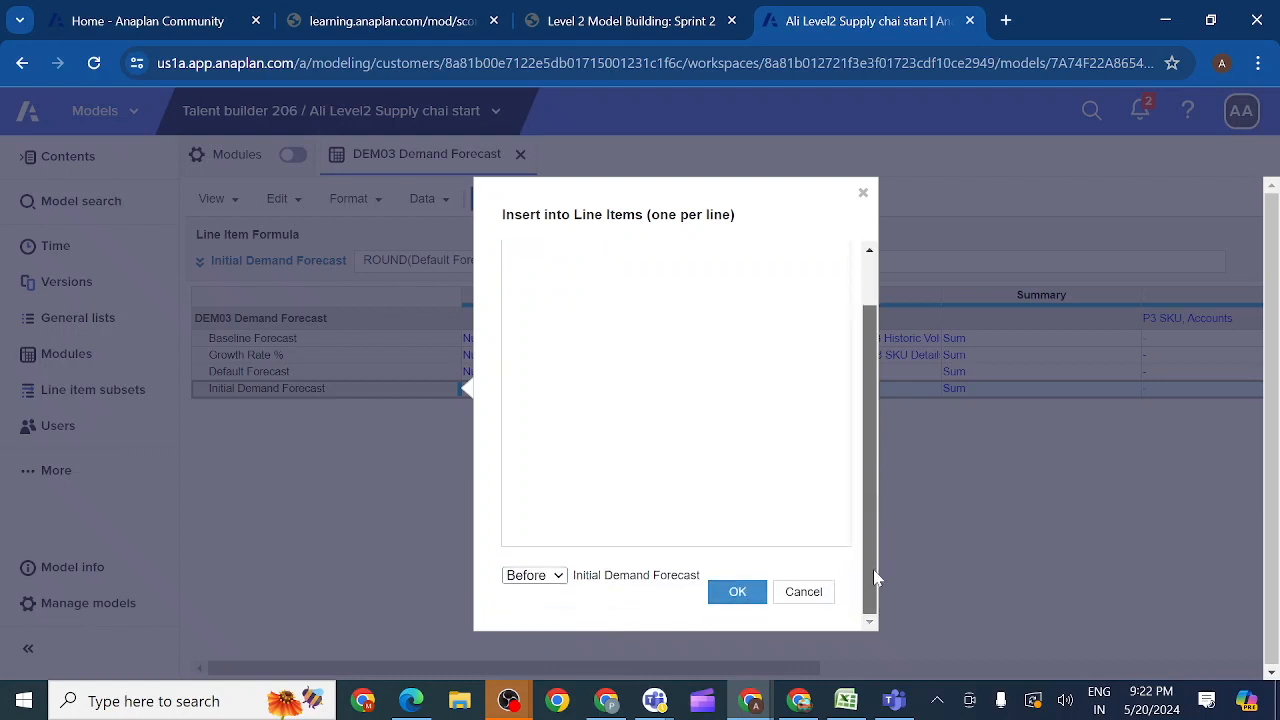
click(563, 577)
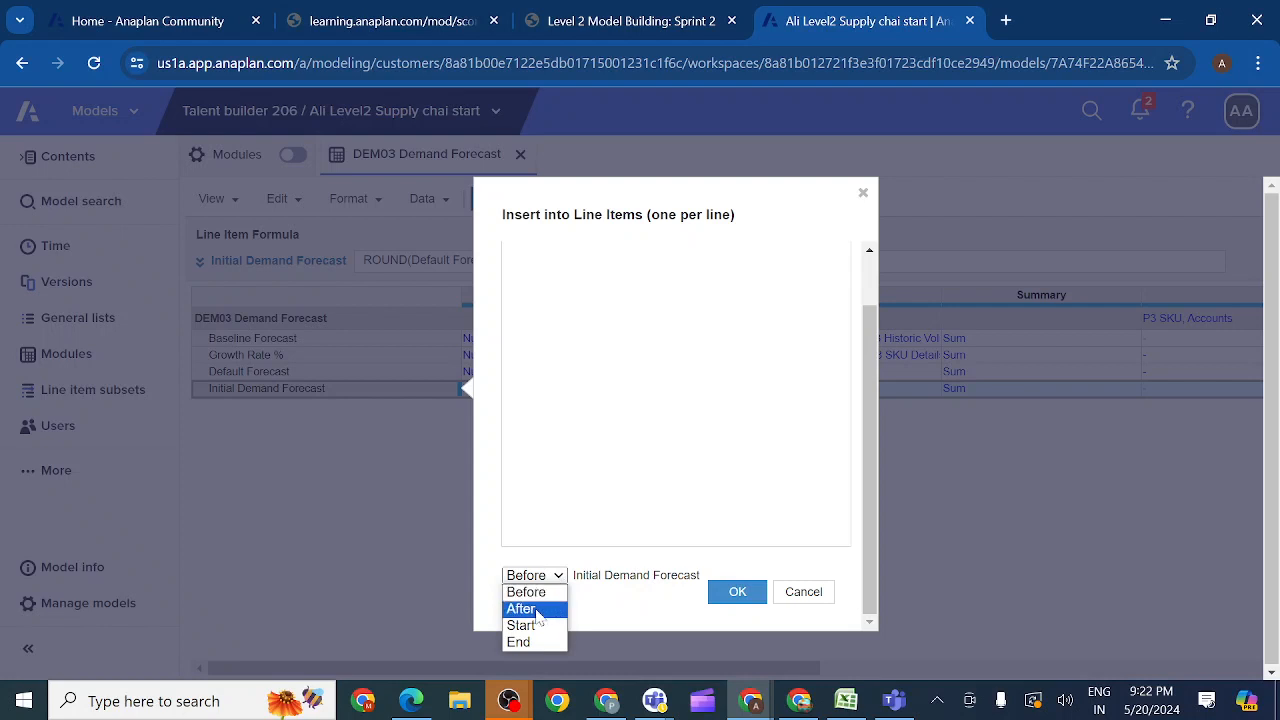
click(538, 607)
click(737, 593)
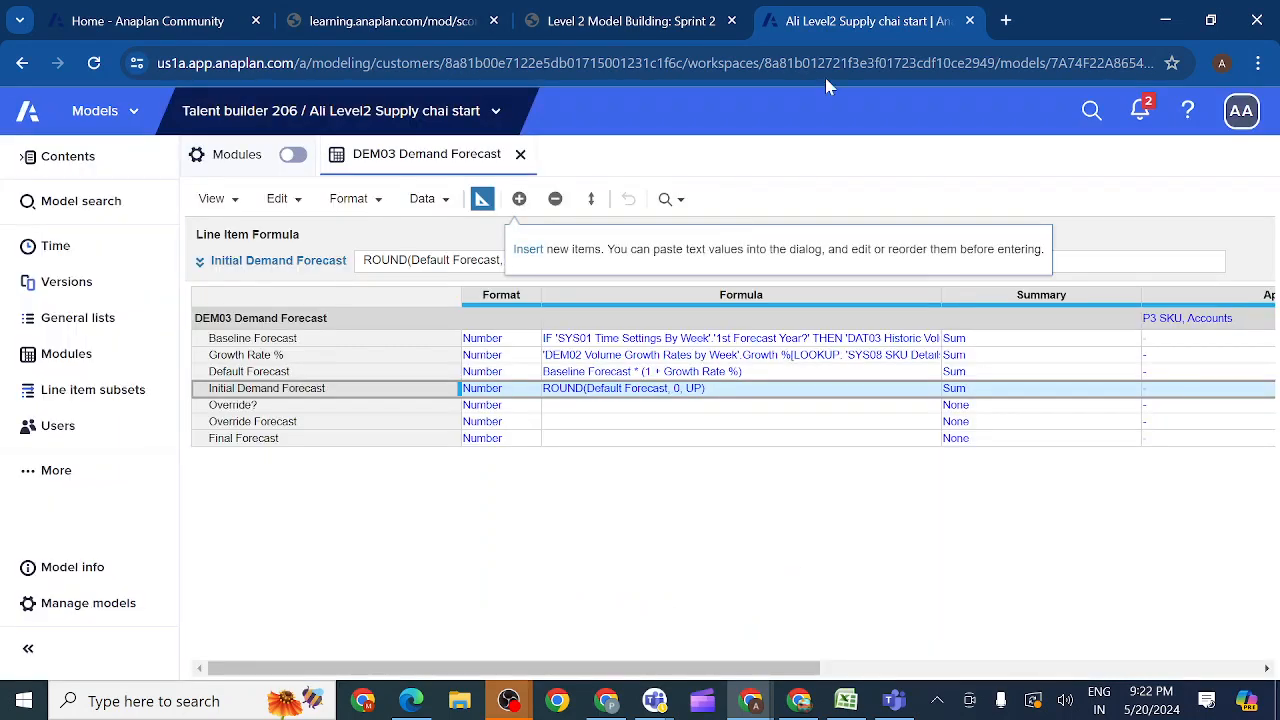
Step: Set the format of the Override? line item to Boolean, as listed in the activity table, and accept the data type change
click(650, 22)
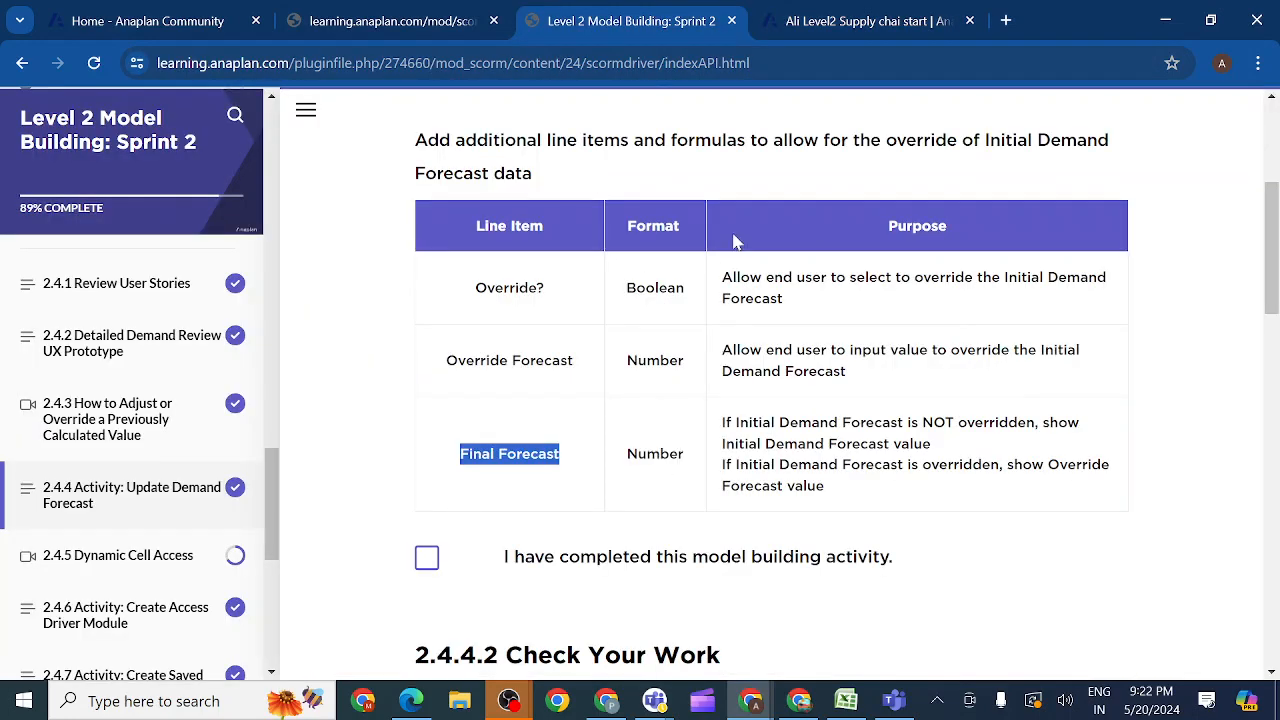
click(852, 22)
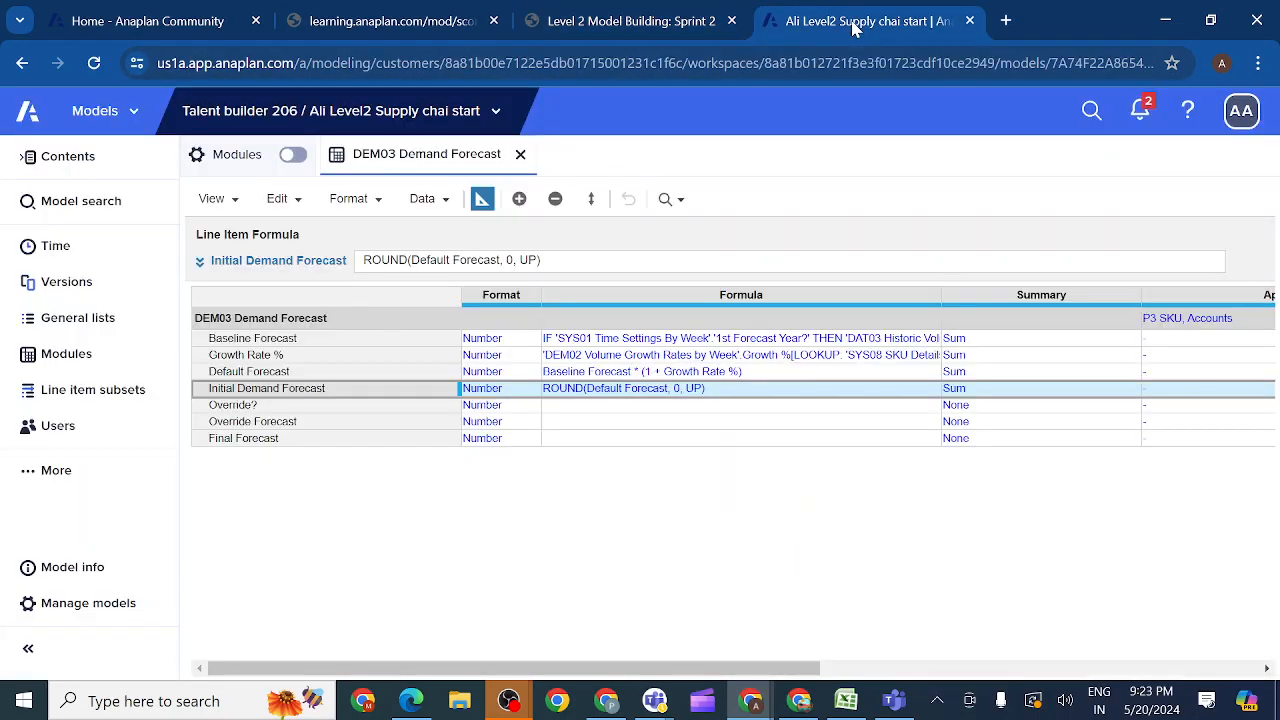
click(516, 407)
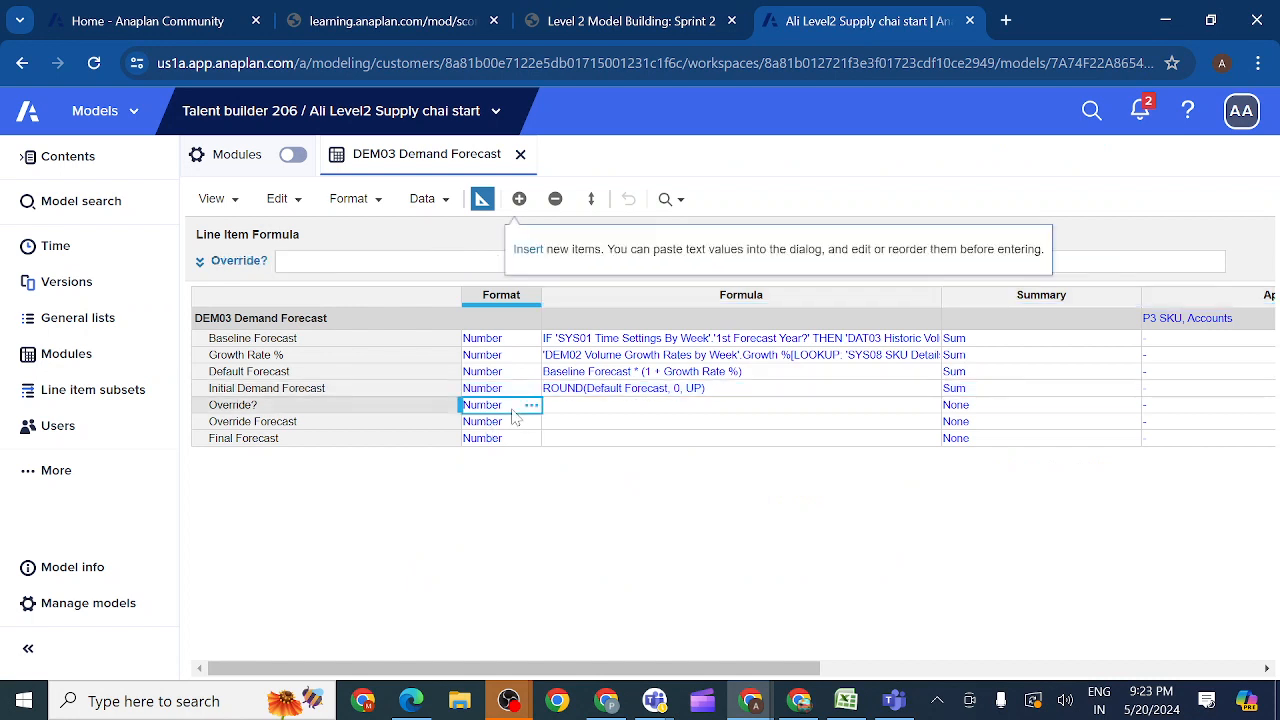
click(531, 406)
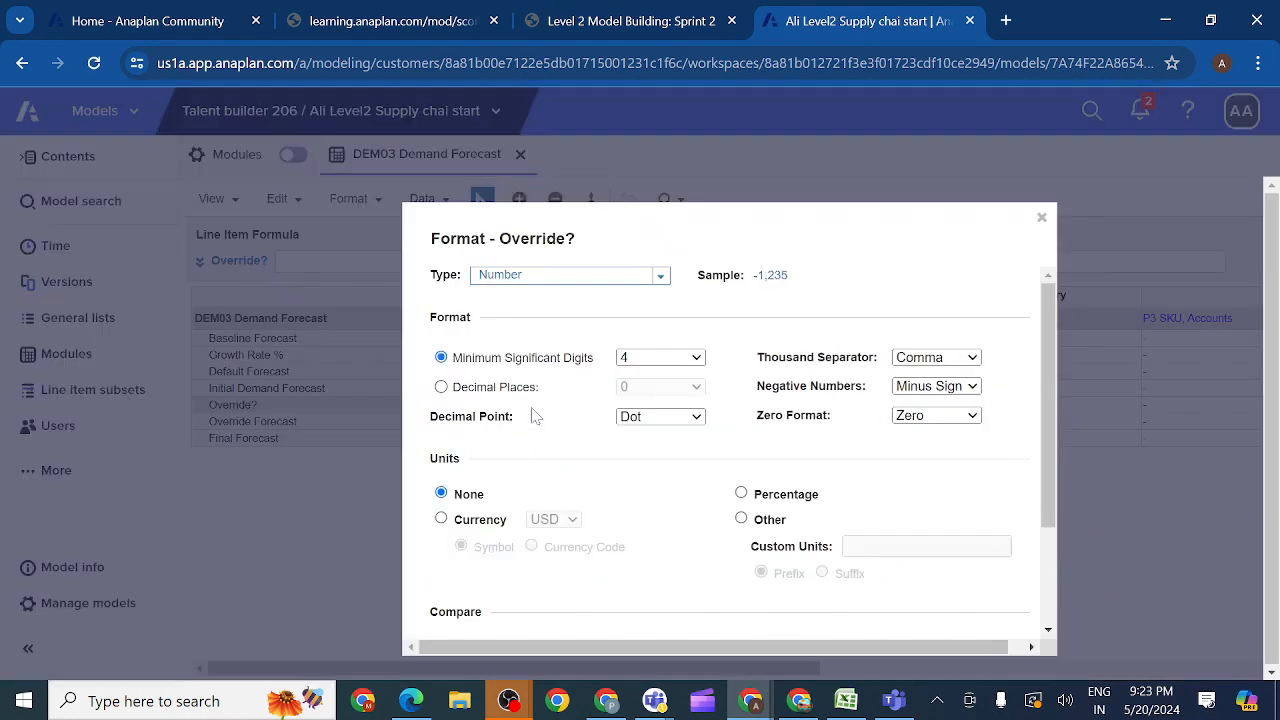
click(661, 278)
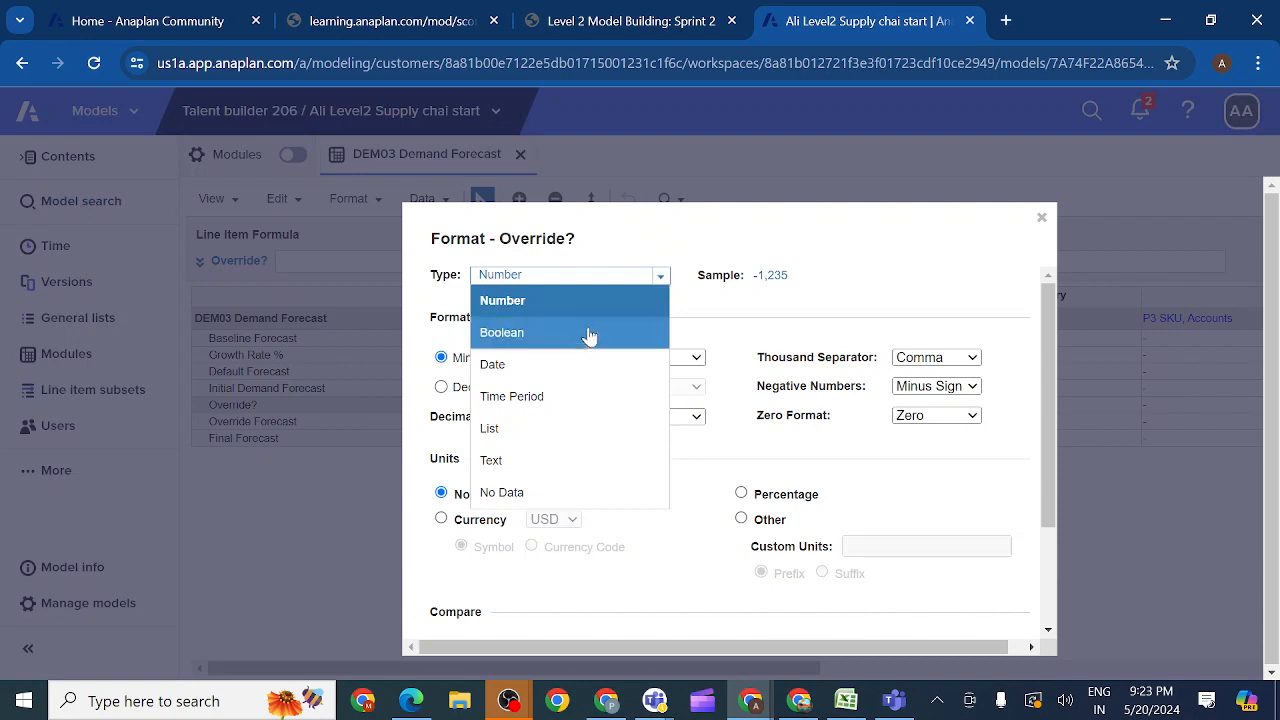
click(561, 345)
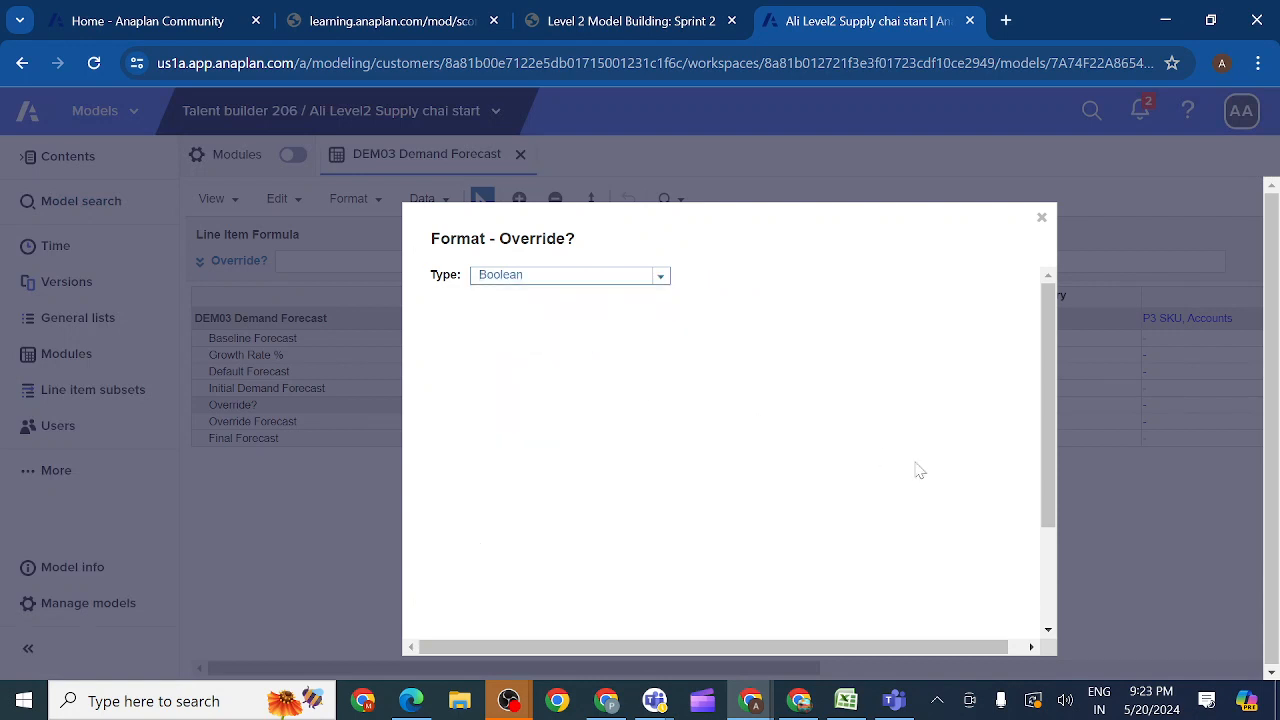
drag(1046, 500, 1046, 594)
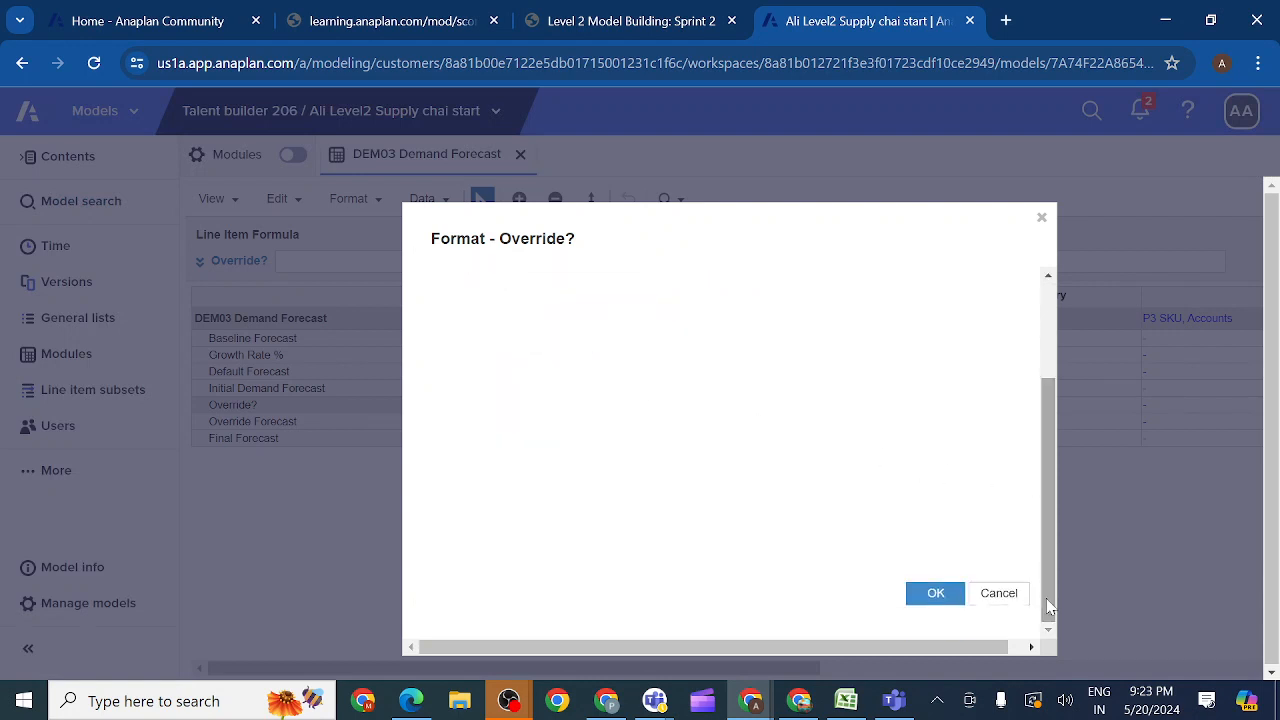
click(933, 594)
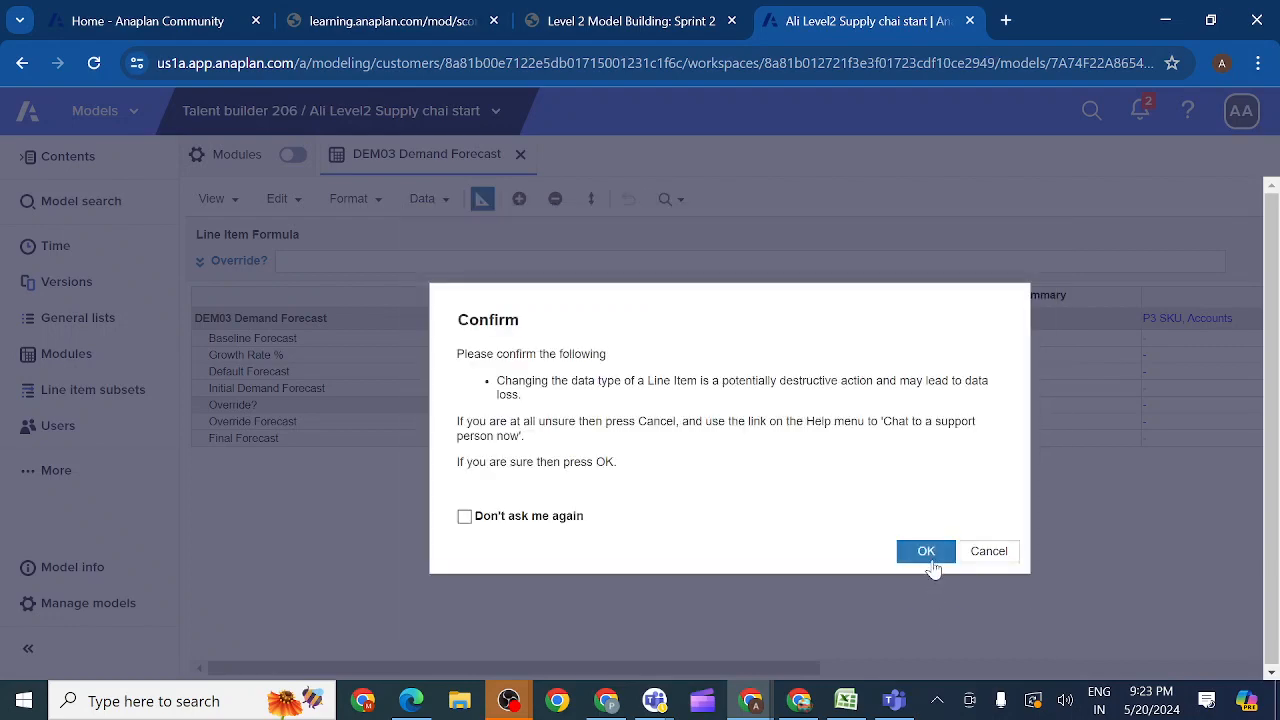
click(929, 556)
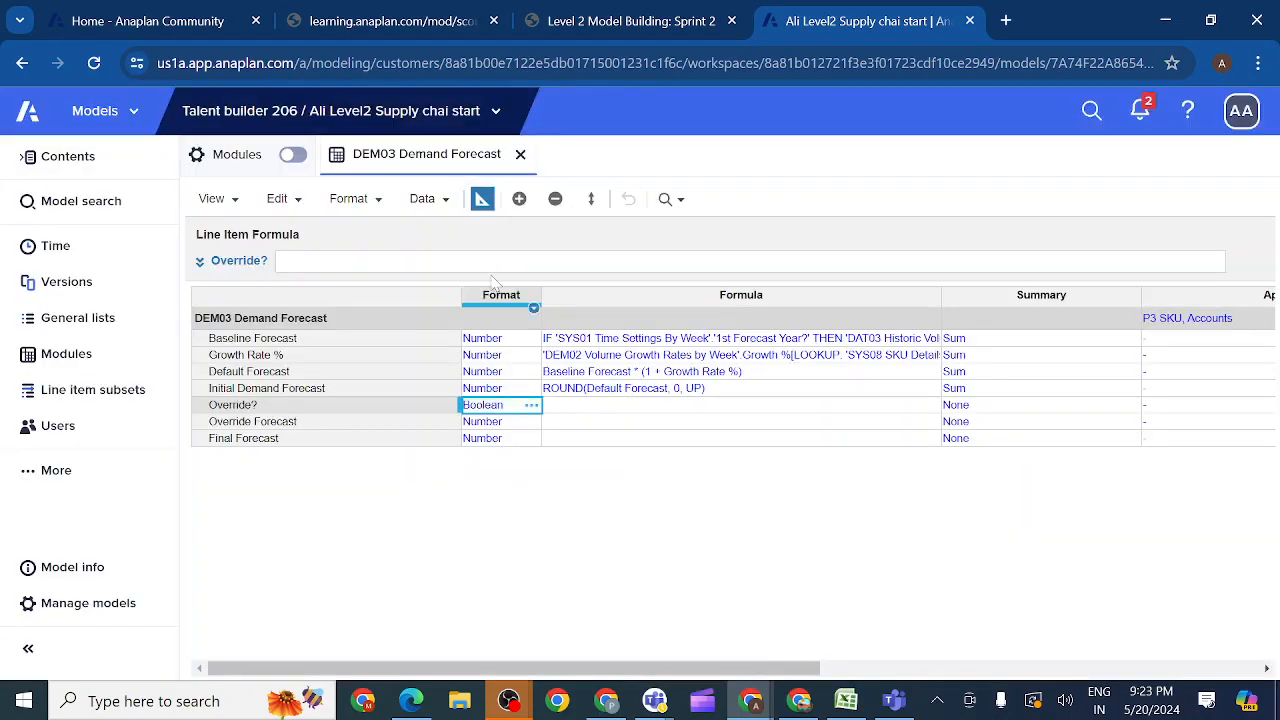
Step: Leave blueprint view, recheck the activity's override requirements, and enable Override? for Week 1 FY20
click(482, 200)
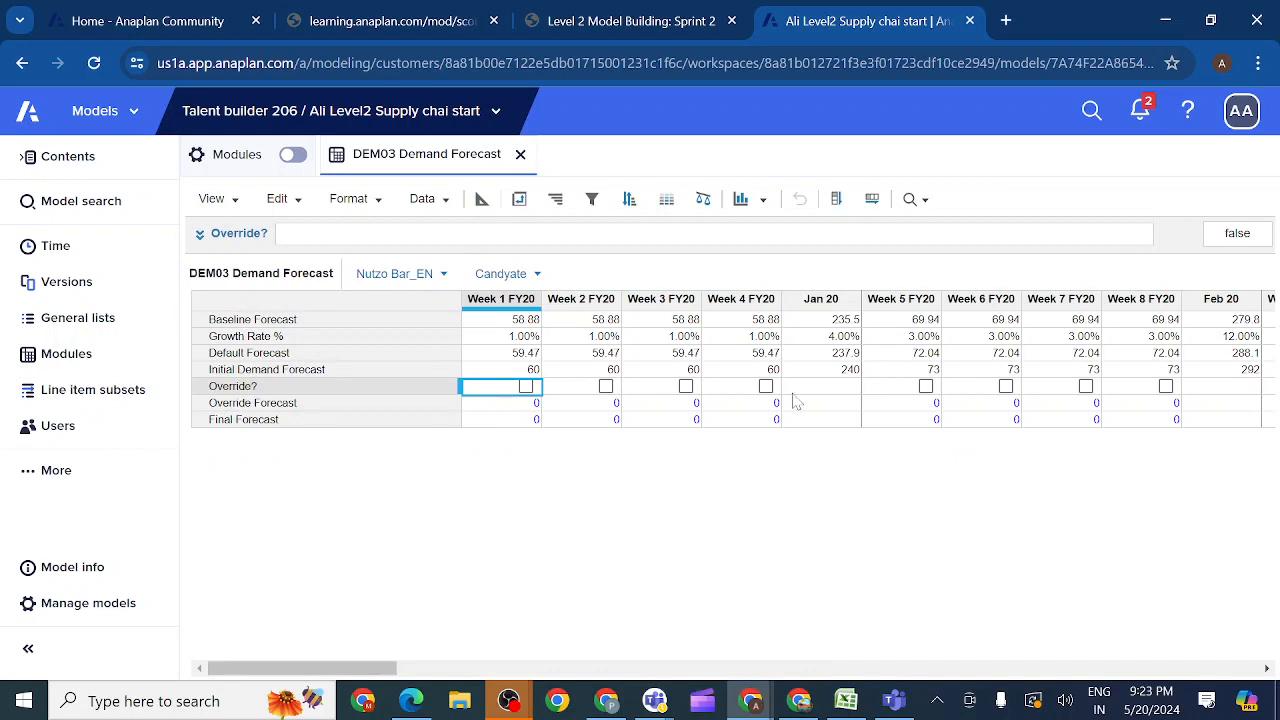
click(642, 24)
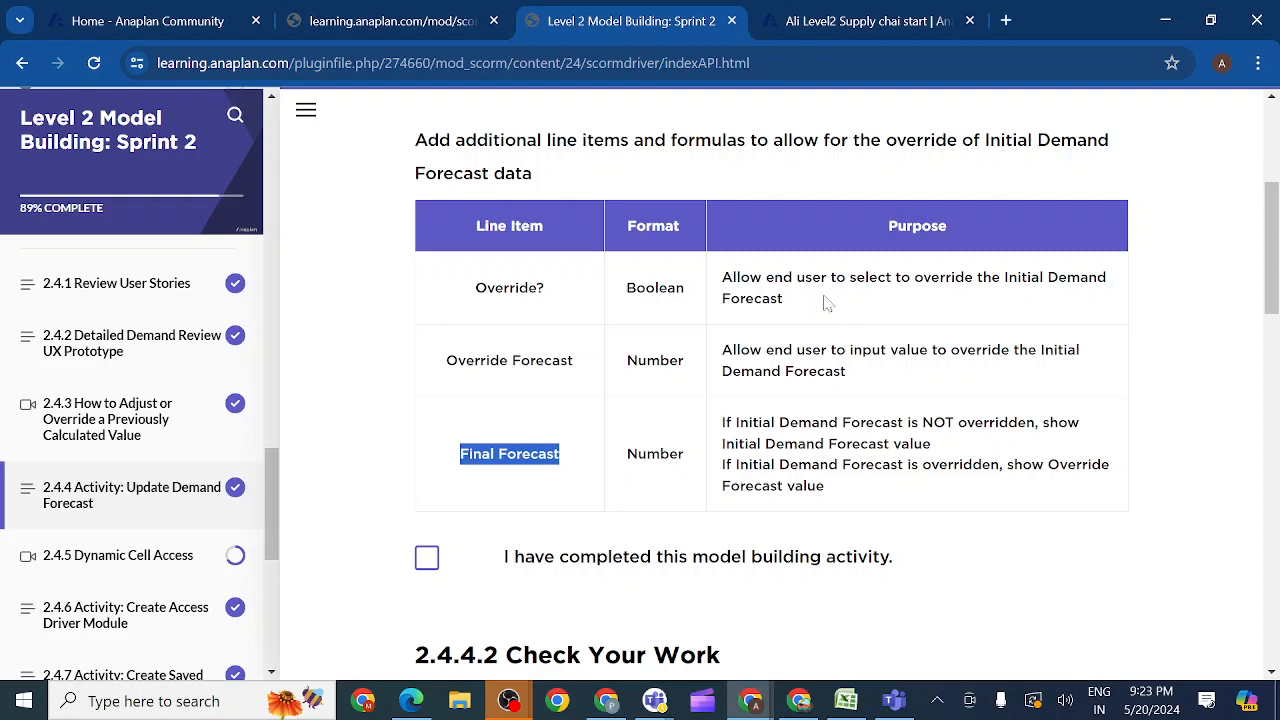
click(823, 25)
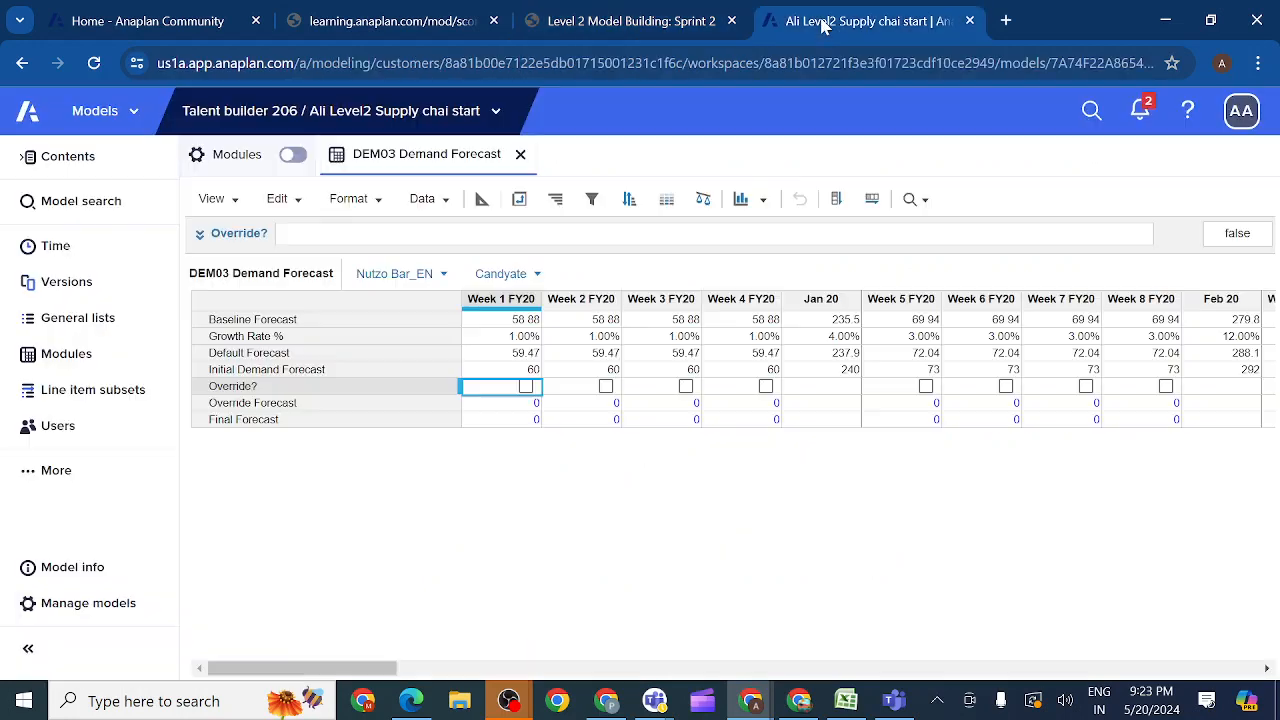
click(526, 387)
double_click(520, 405)
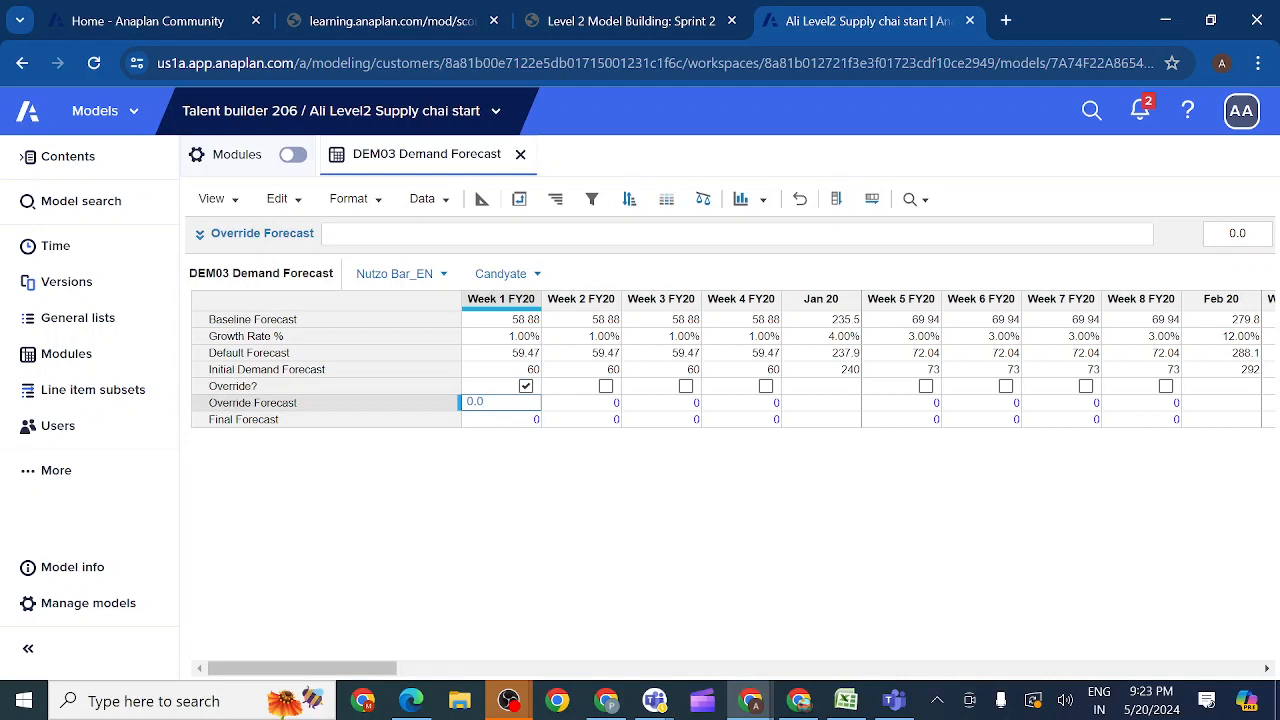
click(510, 422)
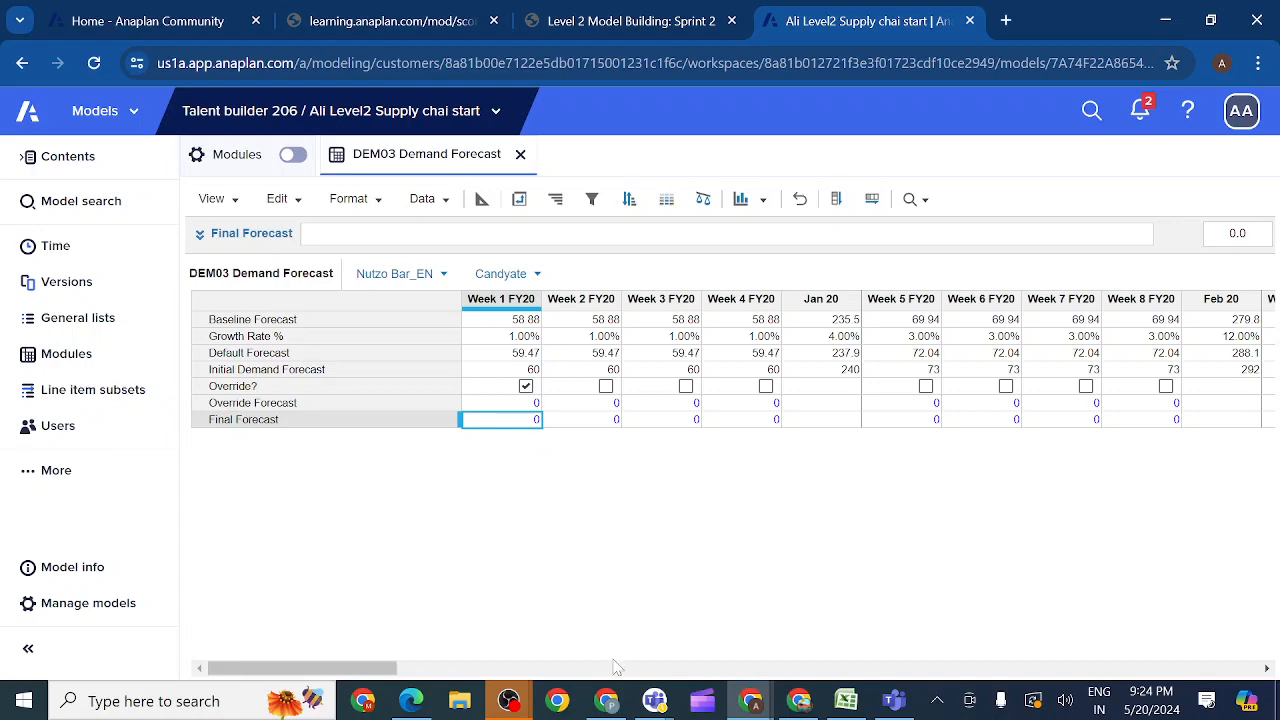
Step: Set the Override Forecast value for Week 1 FY20 to 62
mouse_move(655, 703)
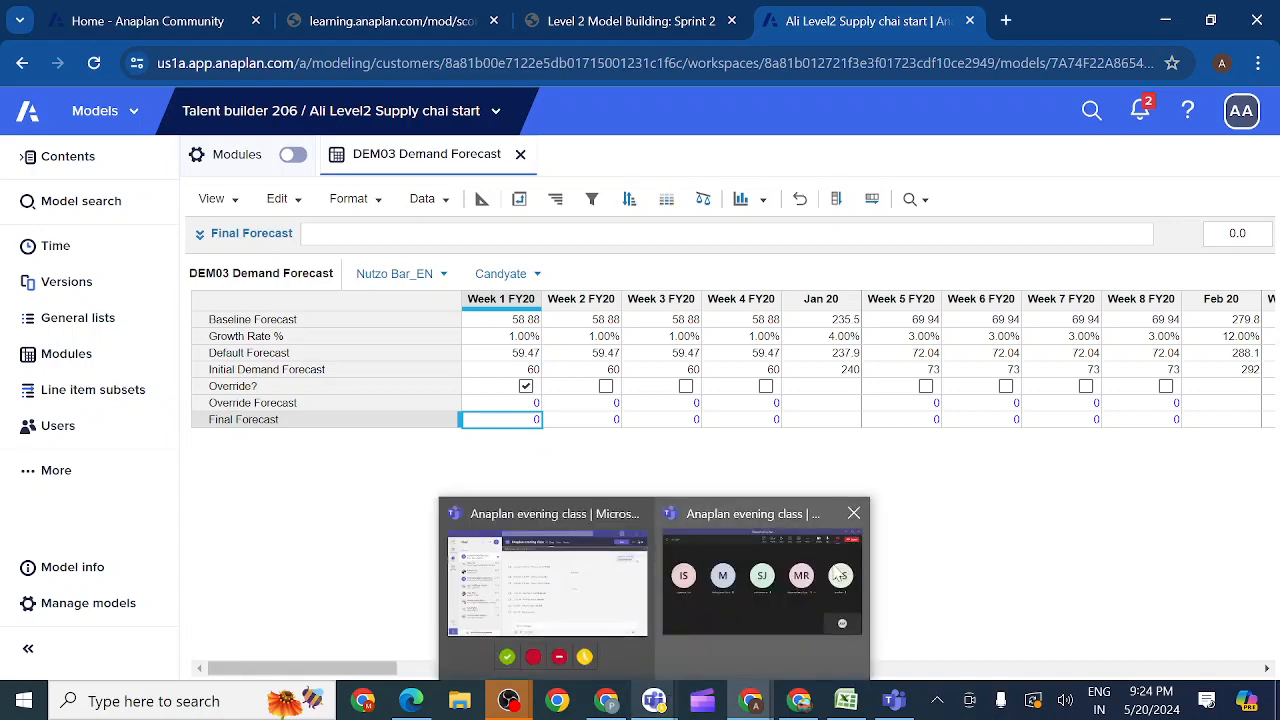
mouse_move(730, 608)
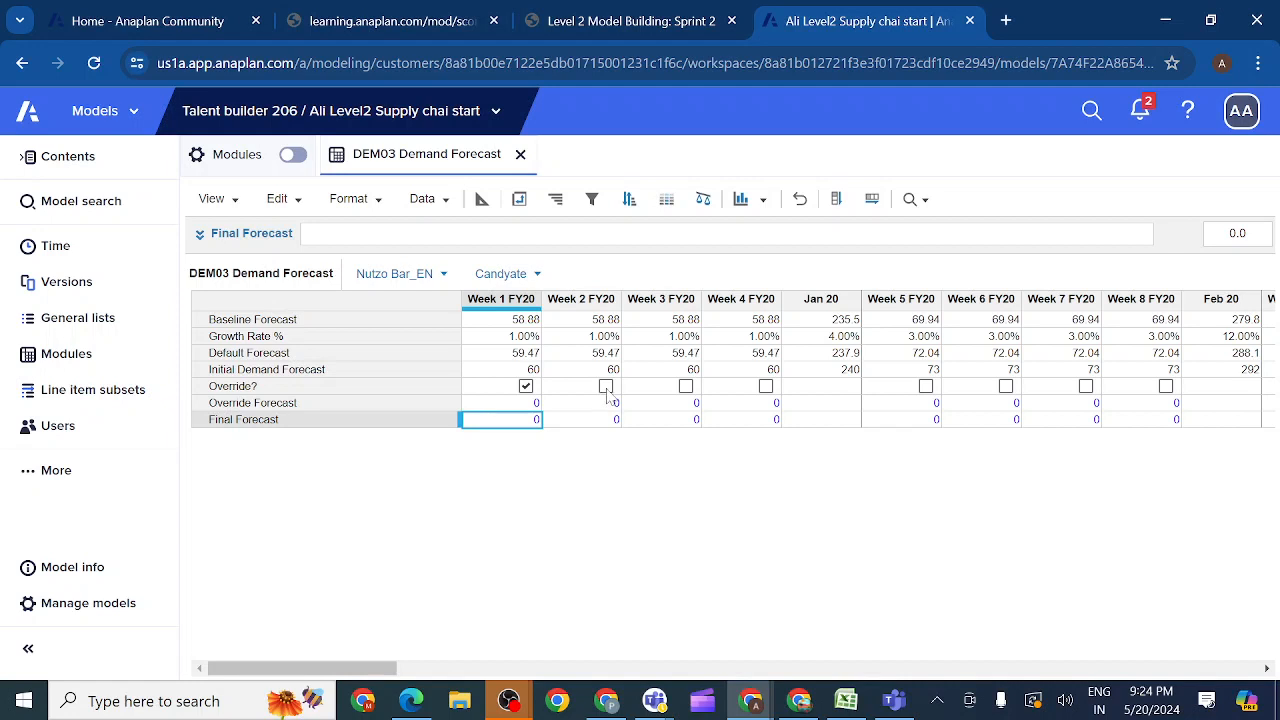
double_click(528, 403)
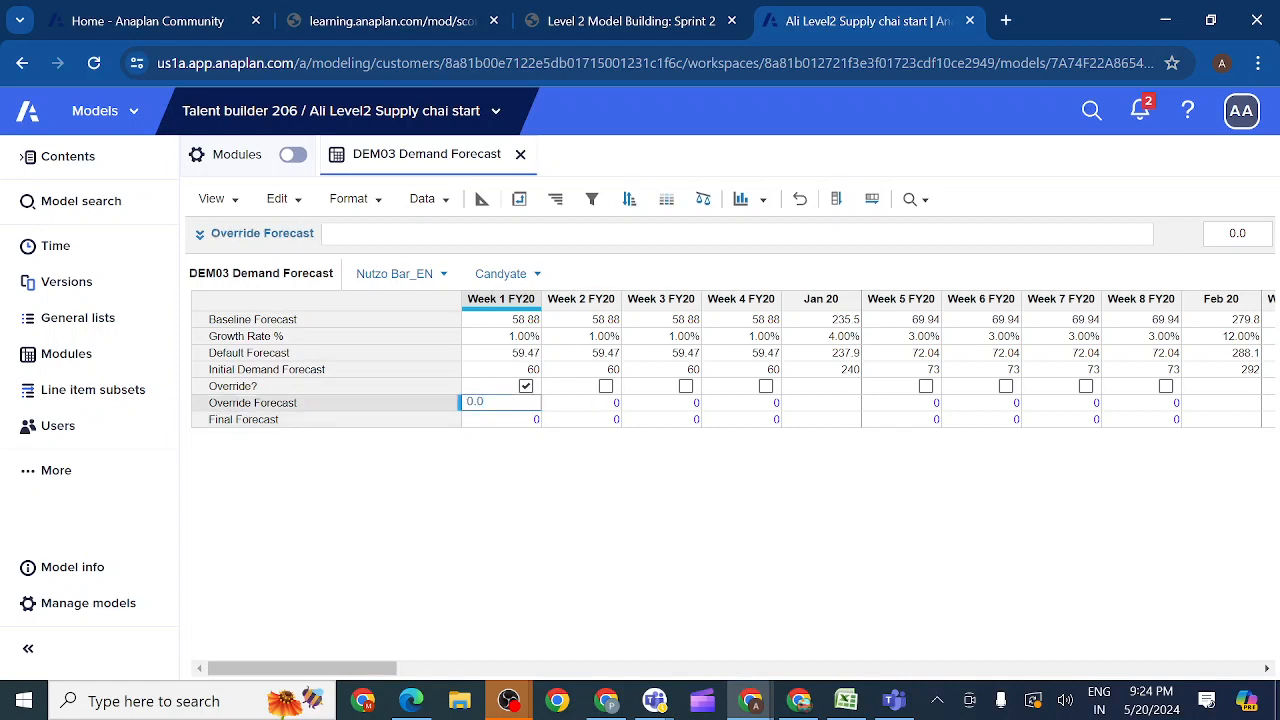
key(BackSpace)
key(BackSpace)
key(BackSpace)
text(62)
key(Return)
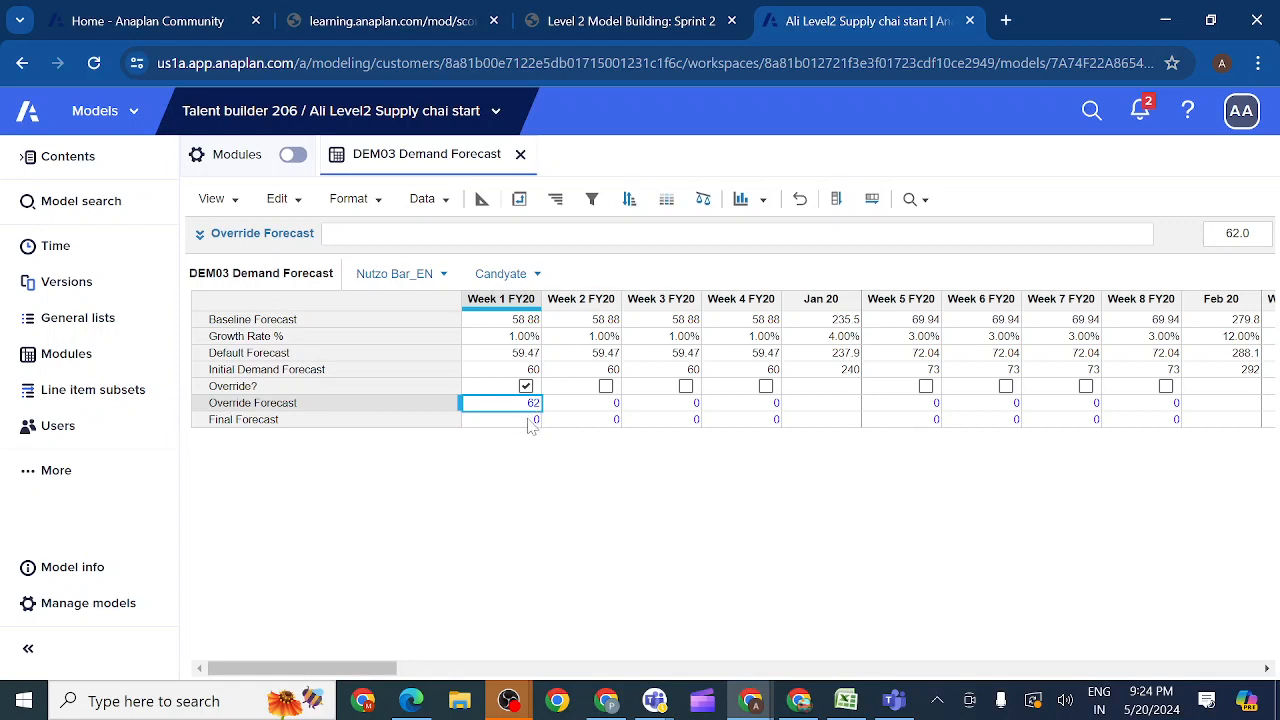
click(531, 421)
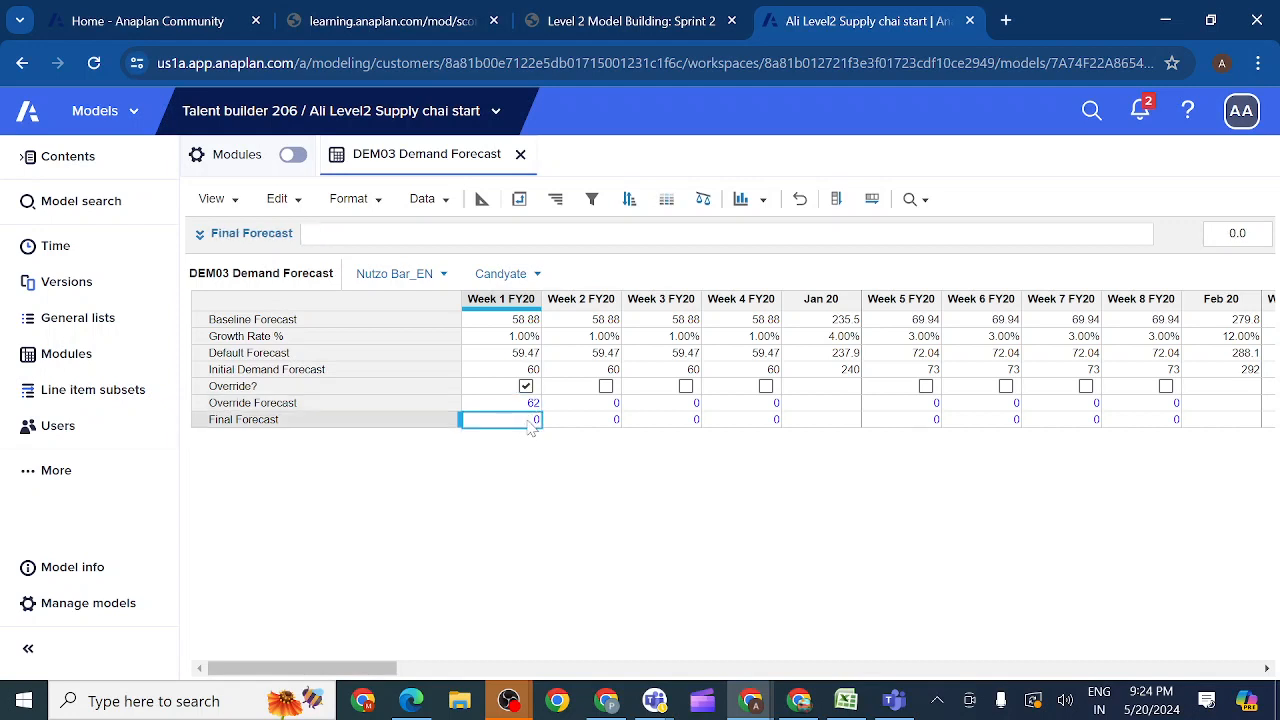
double_click(602, 425)
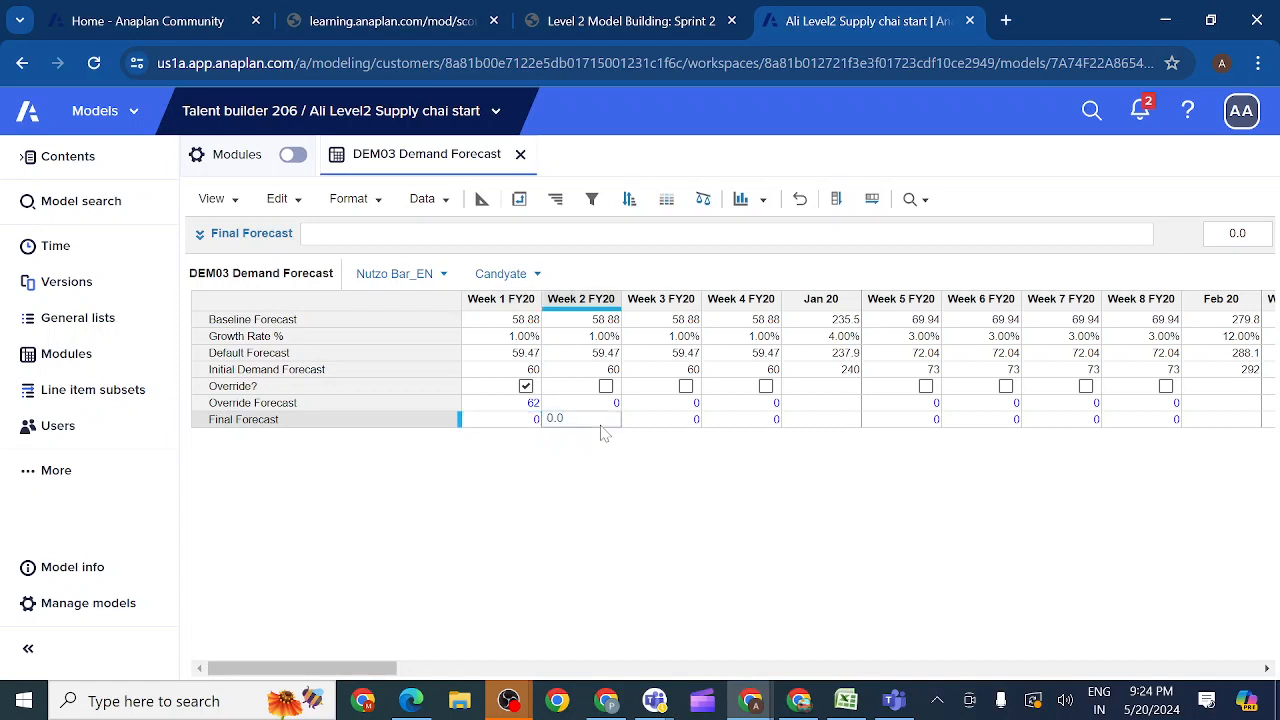
click(508, 424)
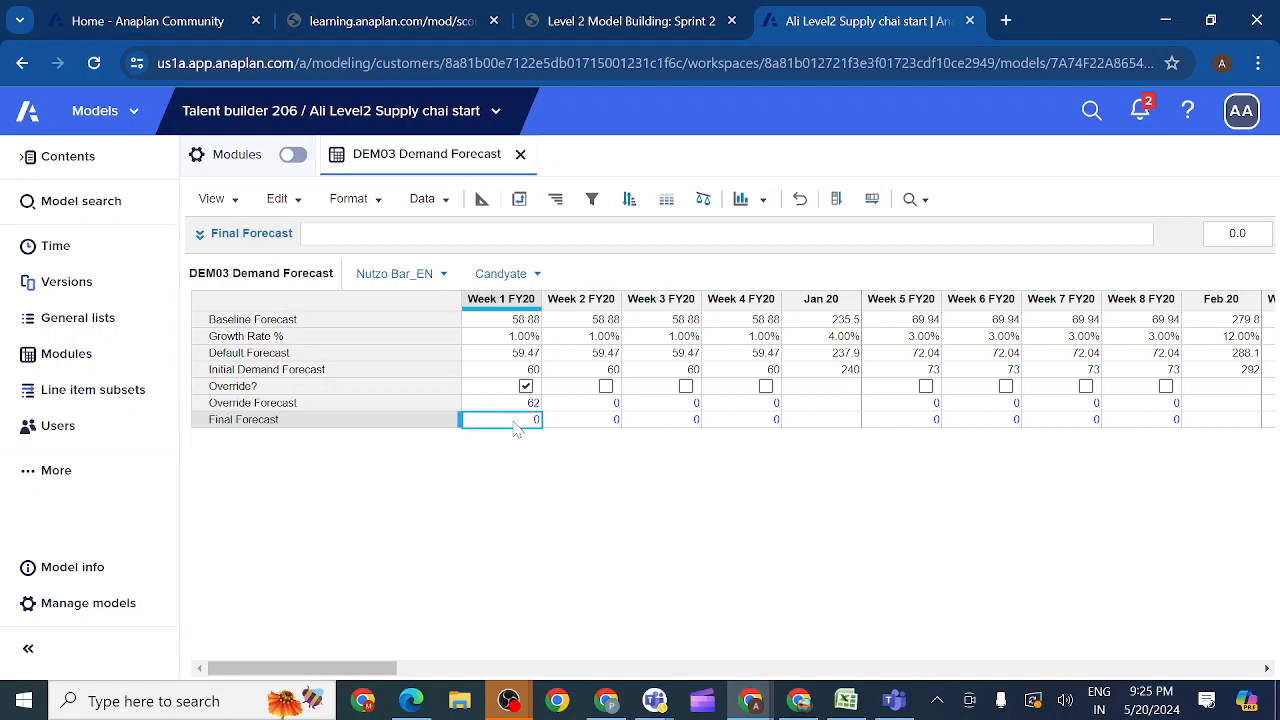
Step: Open the Final Forecast formula for editing in the expanded editor and begin it with the condition IF NOT Override?
click(406, 421)
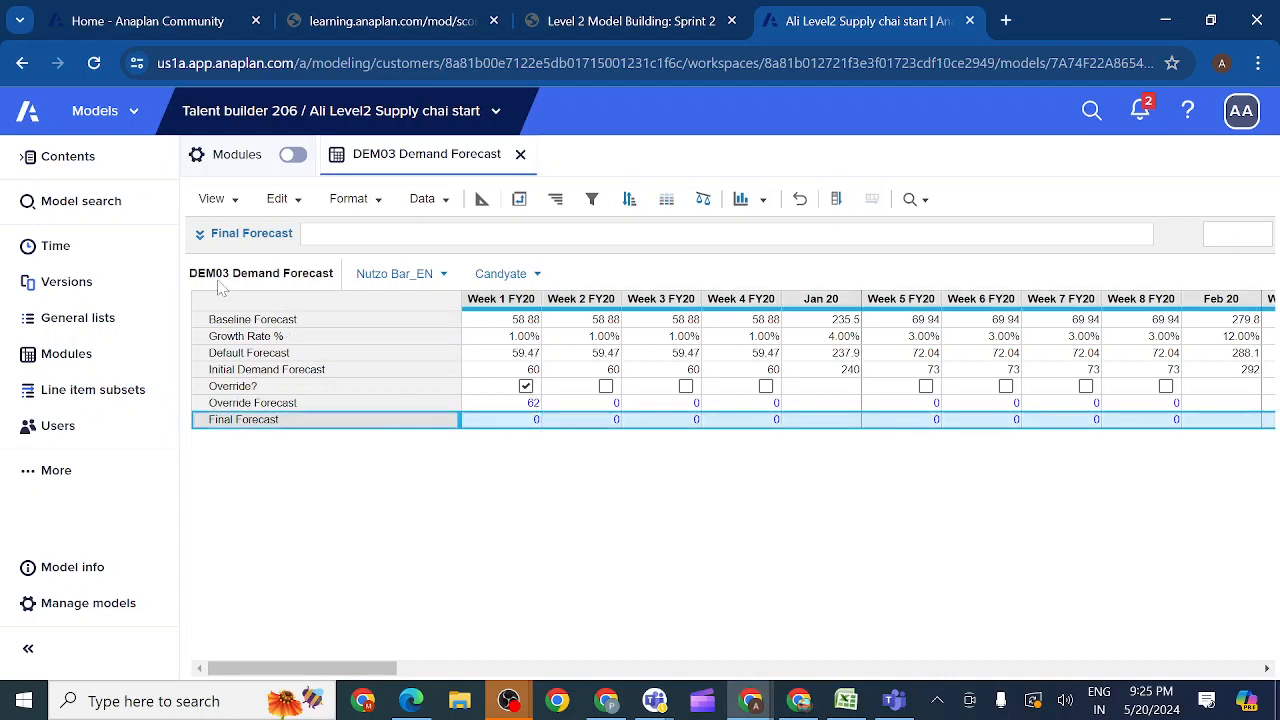
click(200, 237)
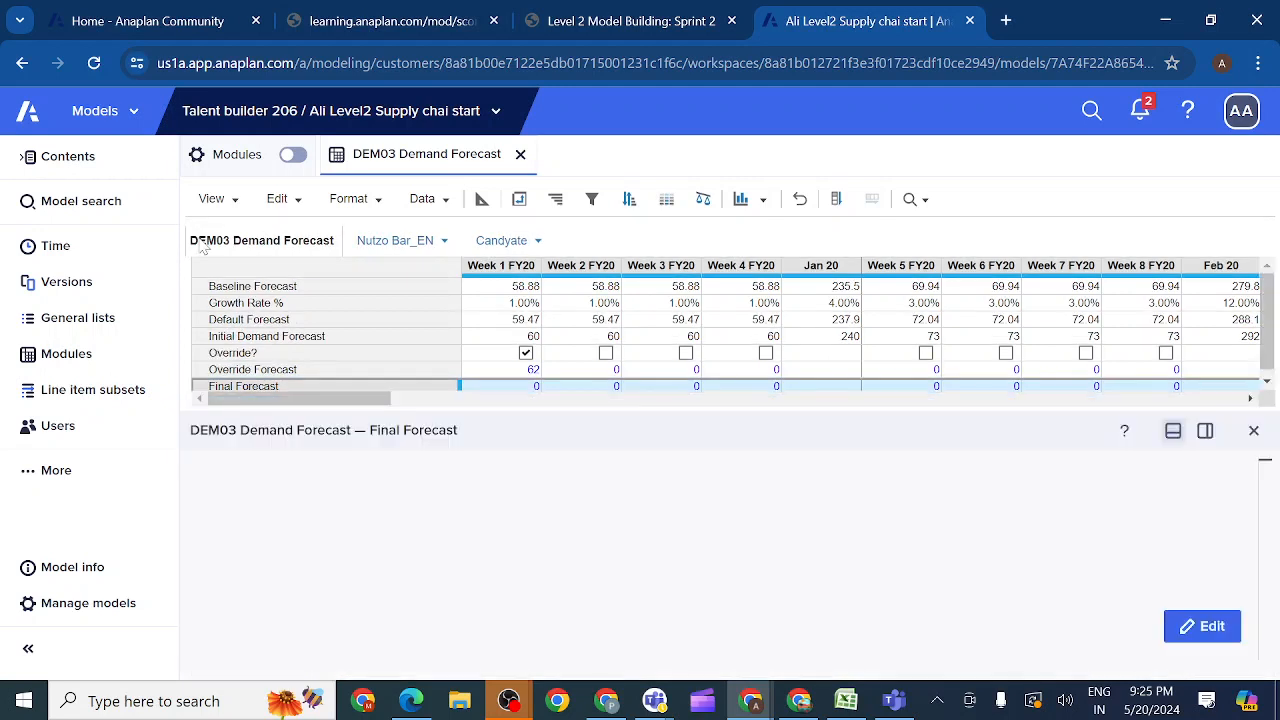
click(192, 467)
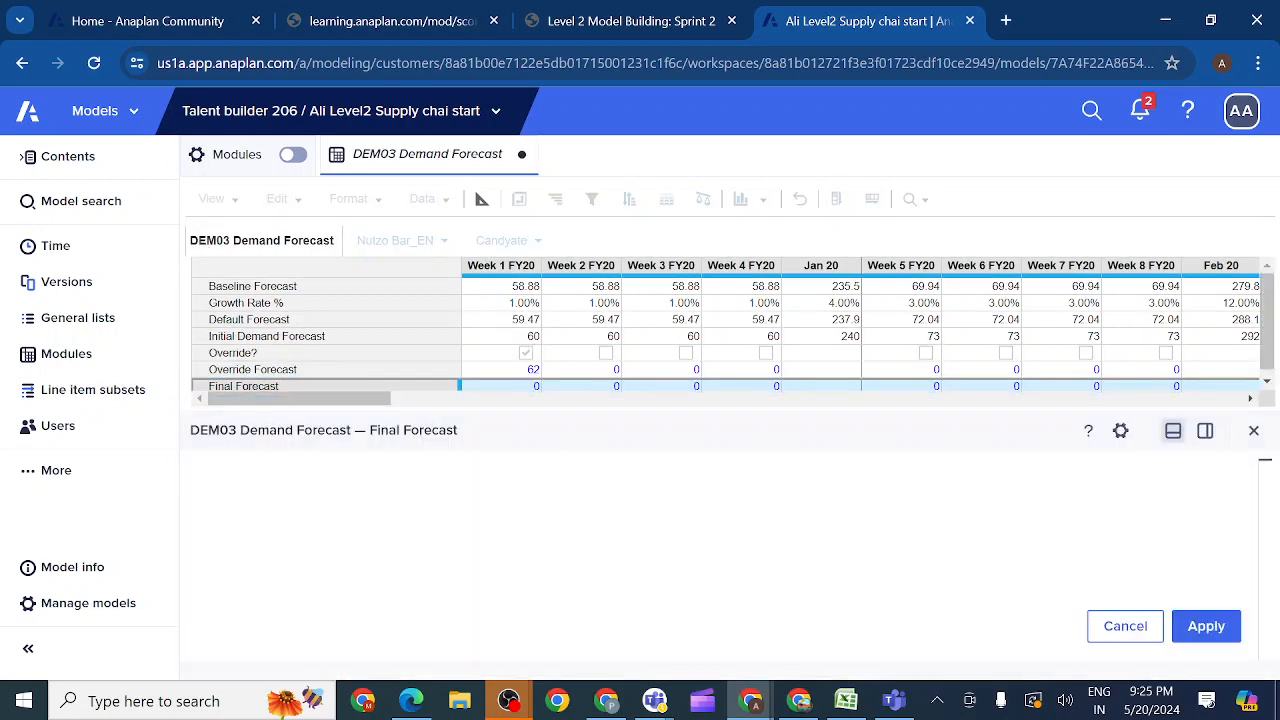
text(IF)
key(Return)
text(NO)
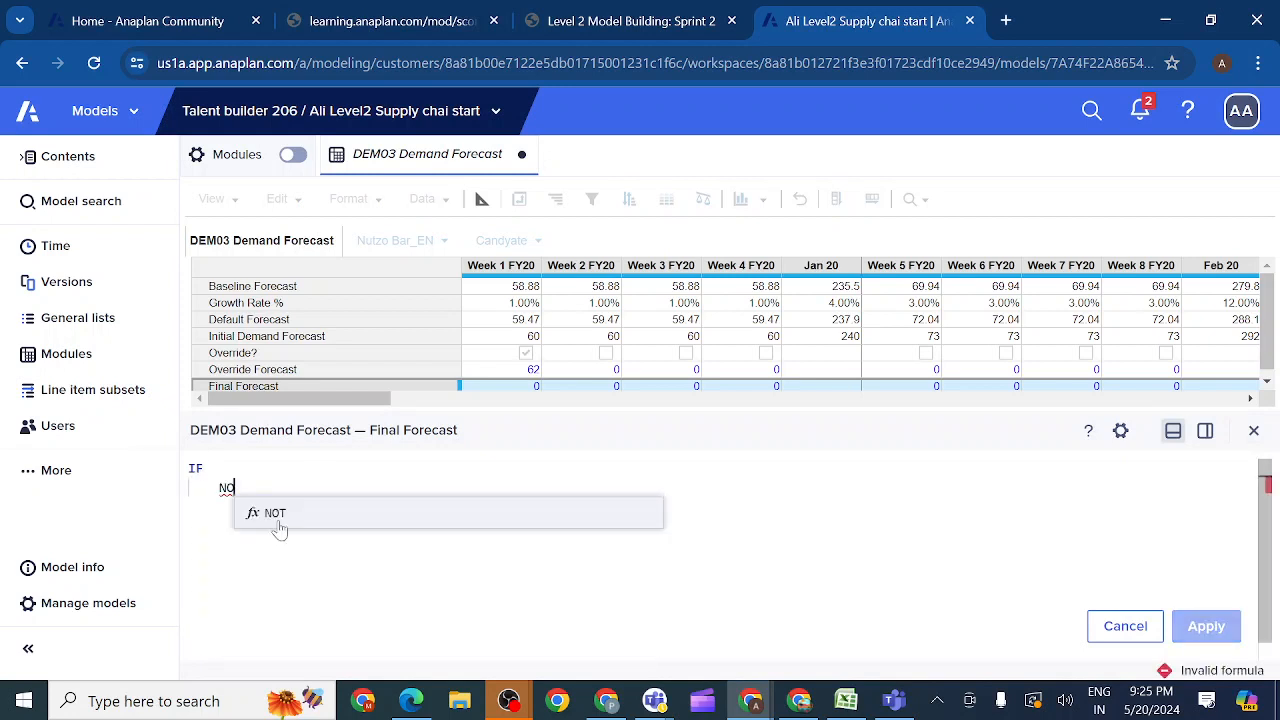
click(275, 520)
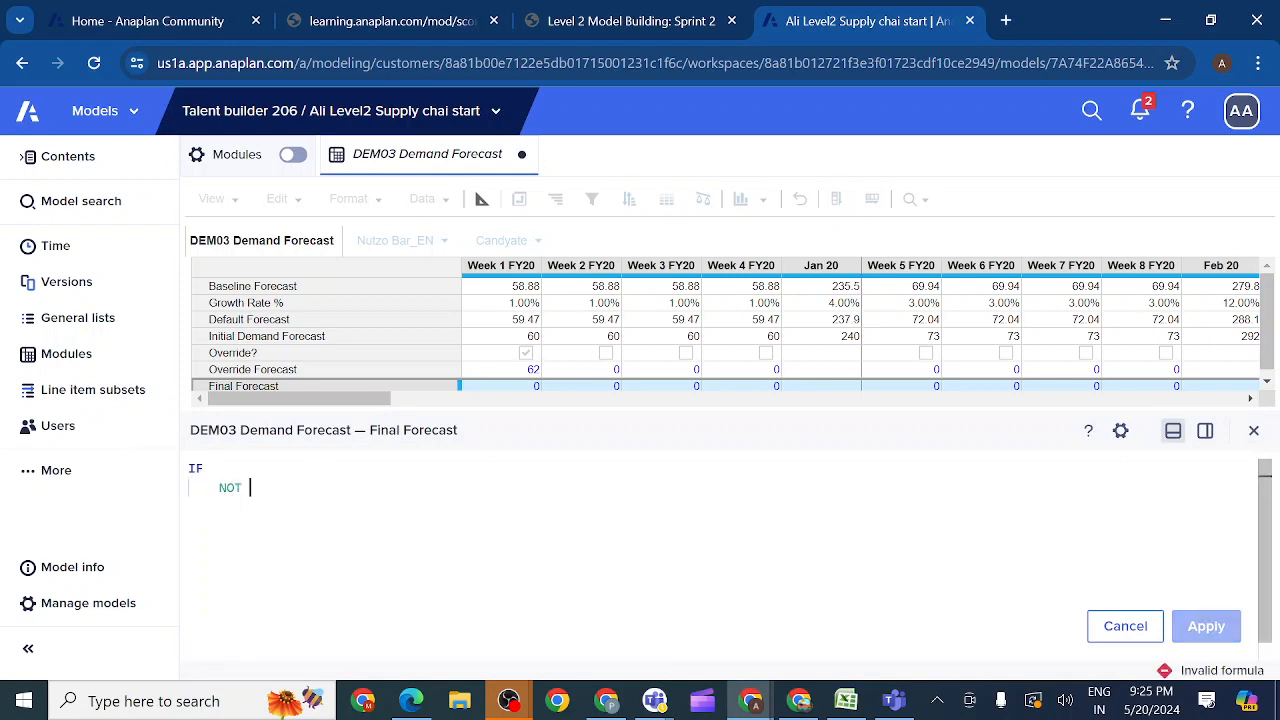
click(258, 356)
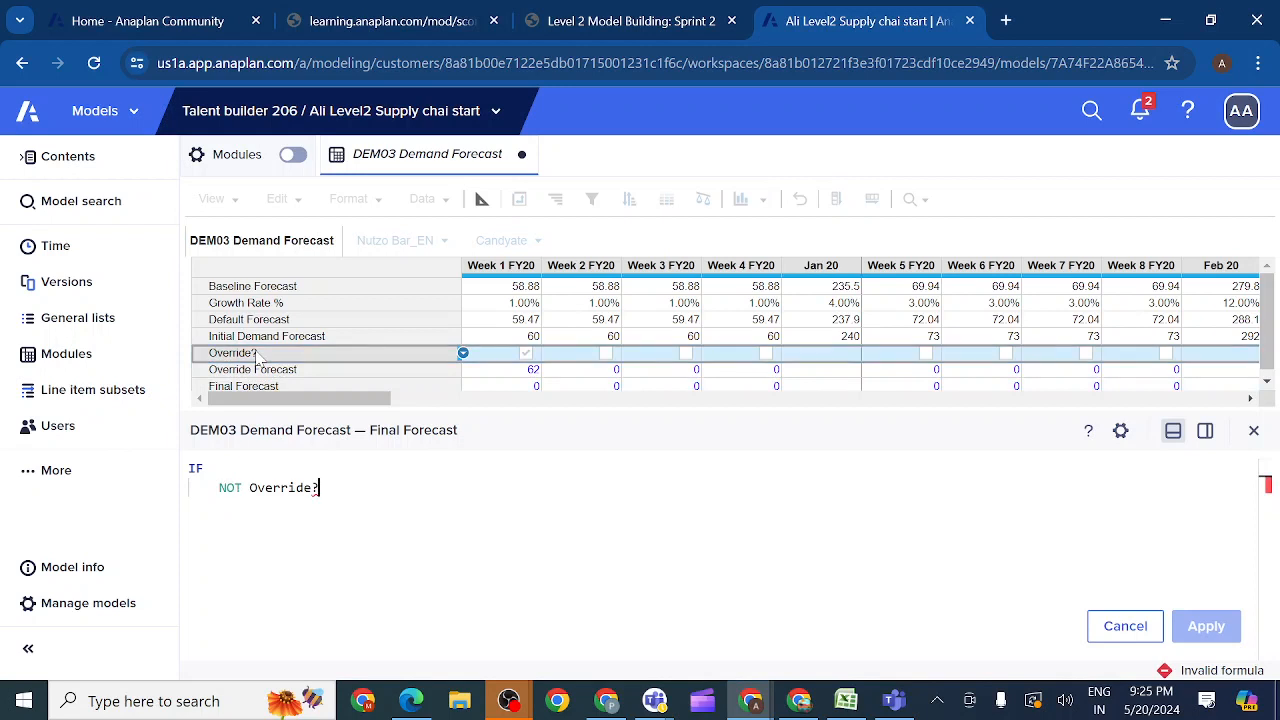
Step: Extend the Final Forecast formula with THEN Initial Demand Forecast and start its ELSE branch
text(THEN)
key(Return)
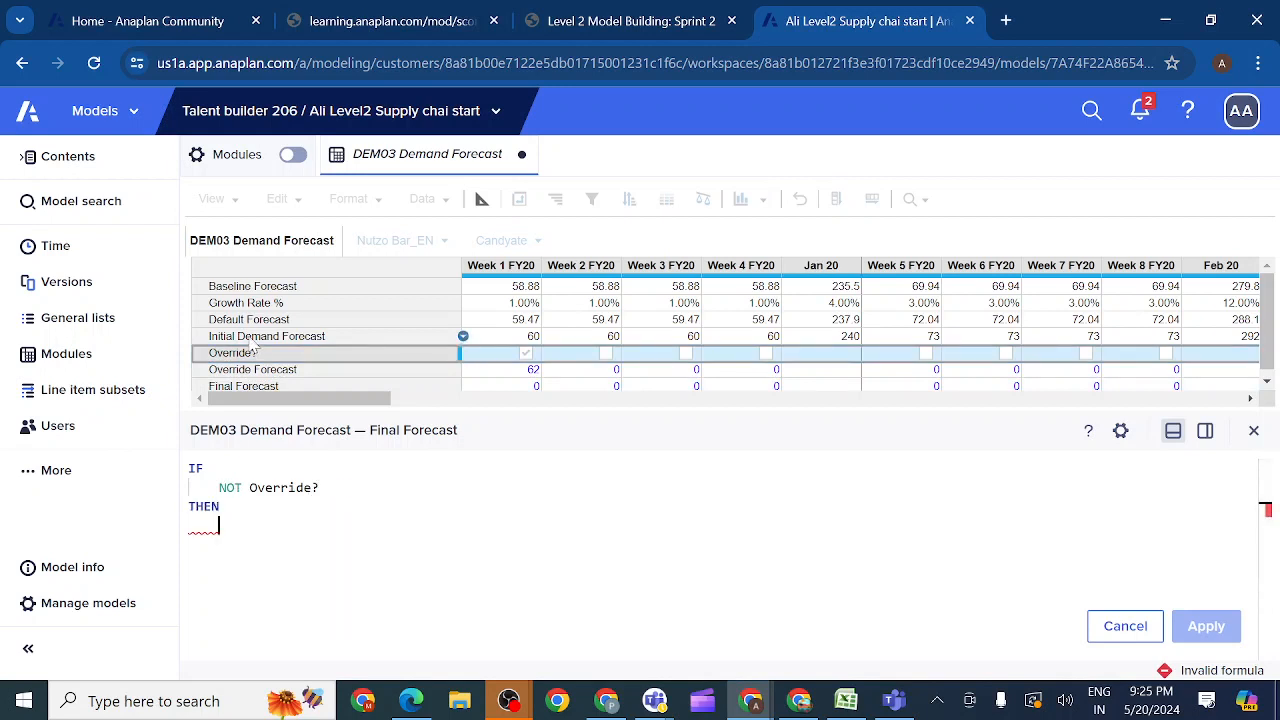
click(254, 340)
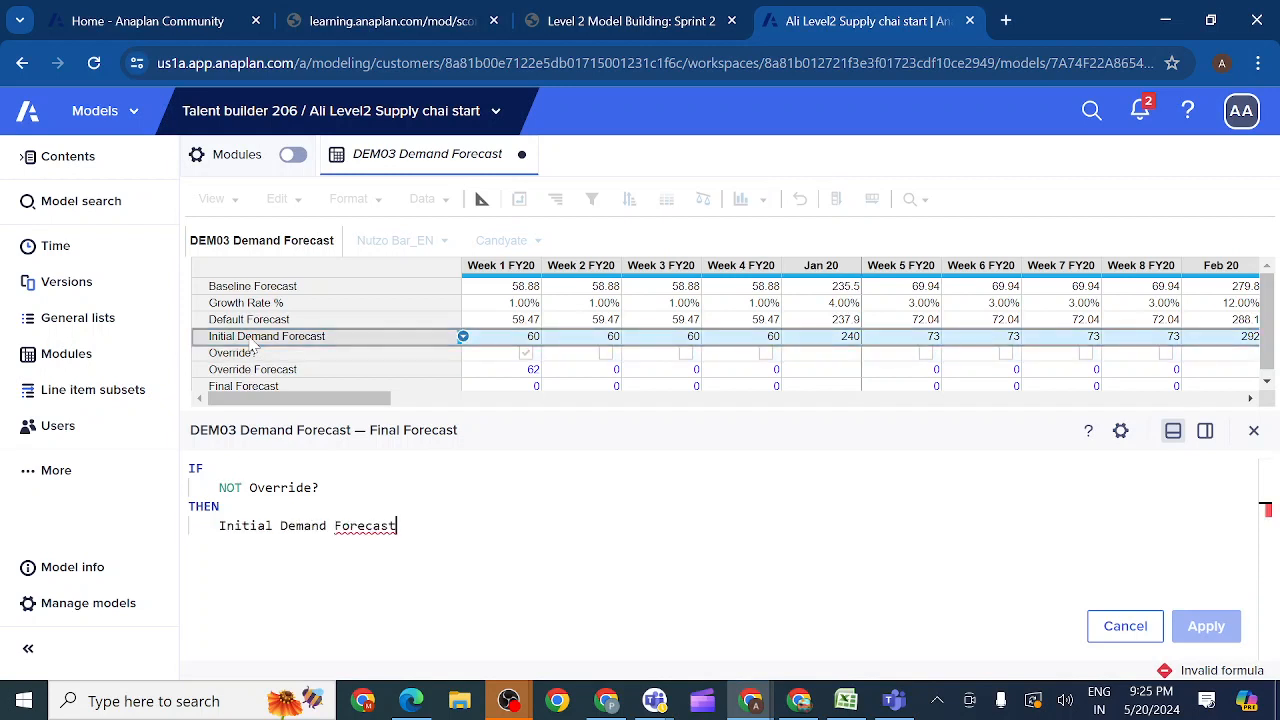
text(ELSE)
key(Return)
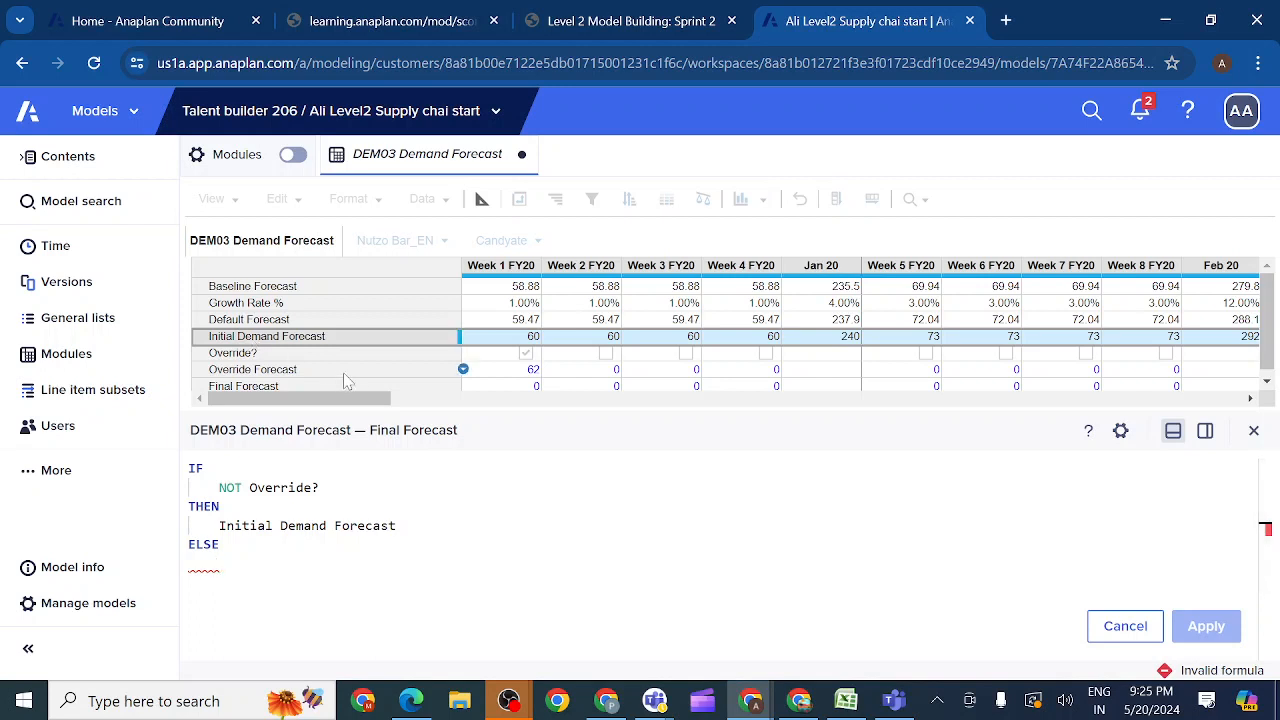
Step: Try to apply the formula with Final Forecast as the ELSE value
click(330, 388)
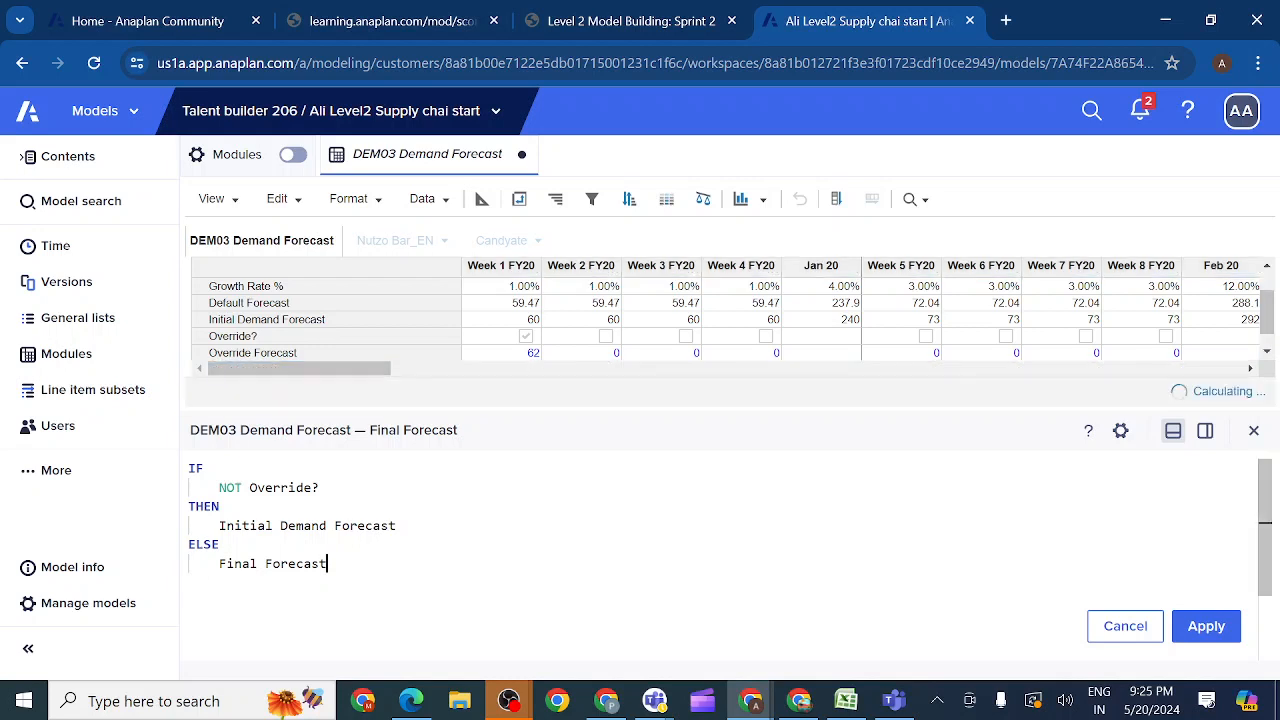
click(1206, 626)
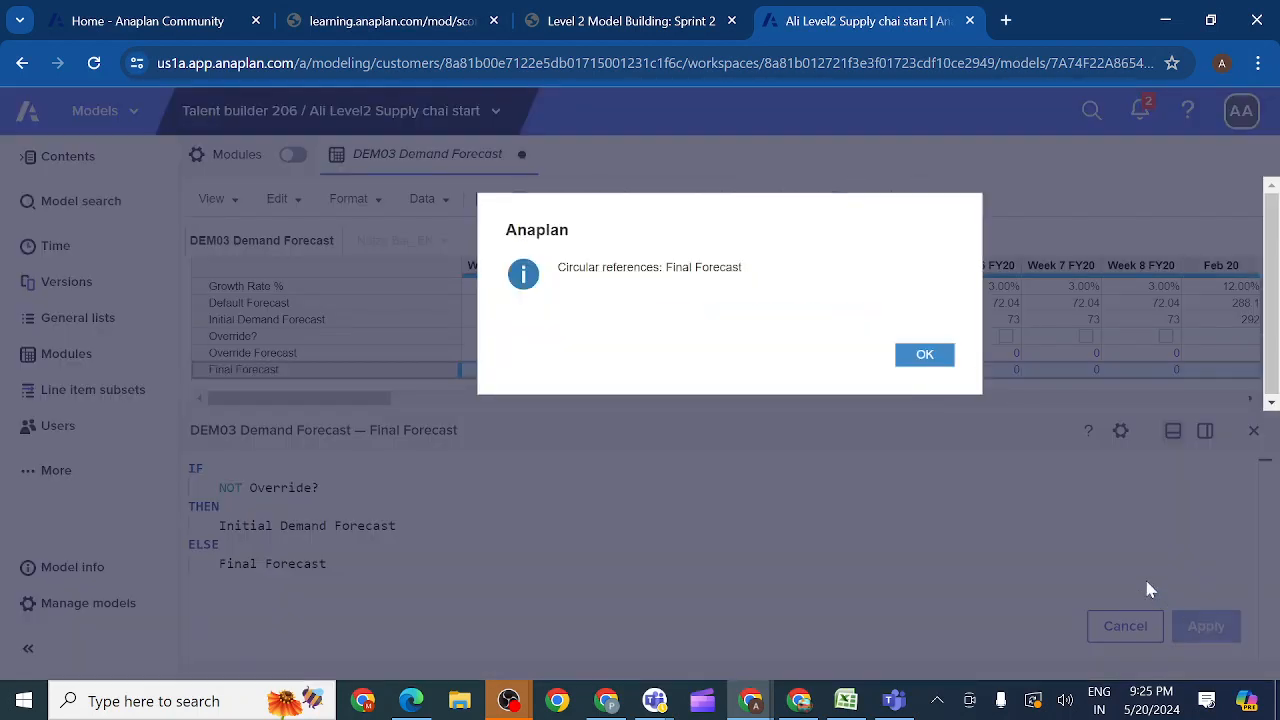
click(922, 362)
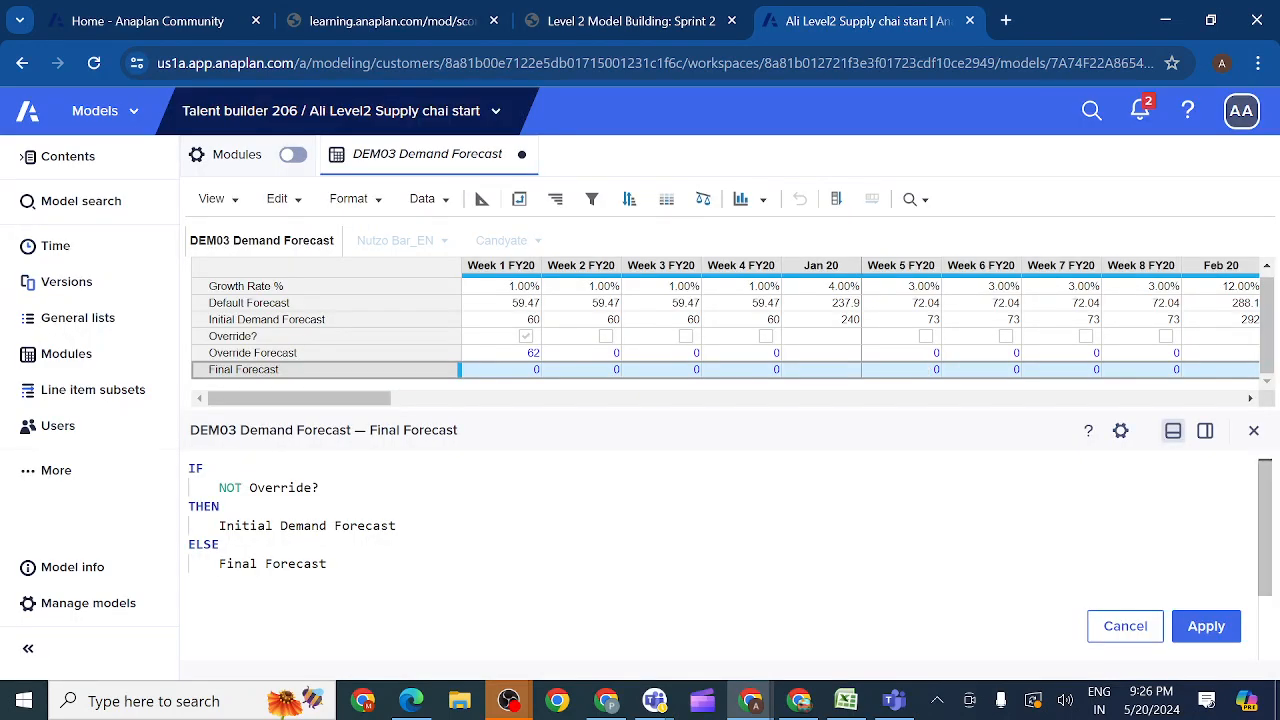
Step: Replace the ELSE value in the Final Forecast formula with Override Forecast and apply the formula
key(BackSpace)
key(BackSpace)
key(BackSpace)
key(BackSpace)
key(BackSpace)
key(BackSpace)
key(BackSpace)
key(BackSpace)
key(BackSpace)
key(BackSpace)
key(BackSpace)
key(BackSpace)
key(BackSpace)
key(BackSpace)
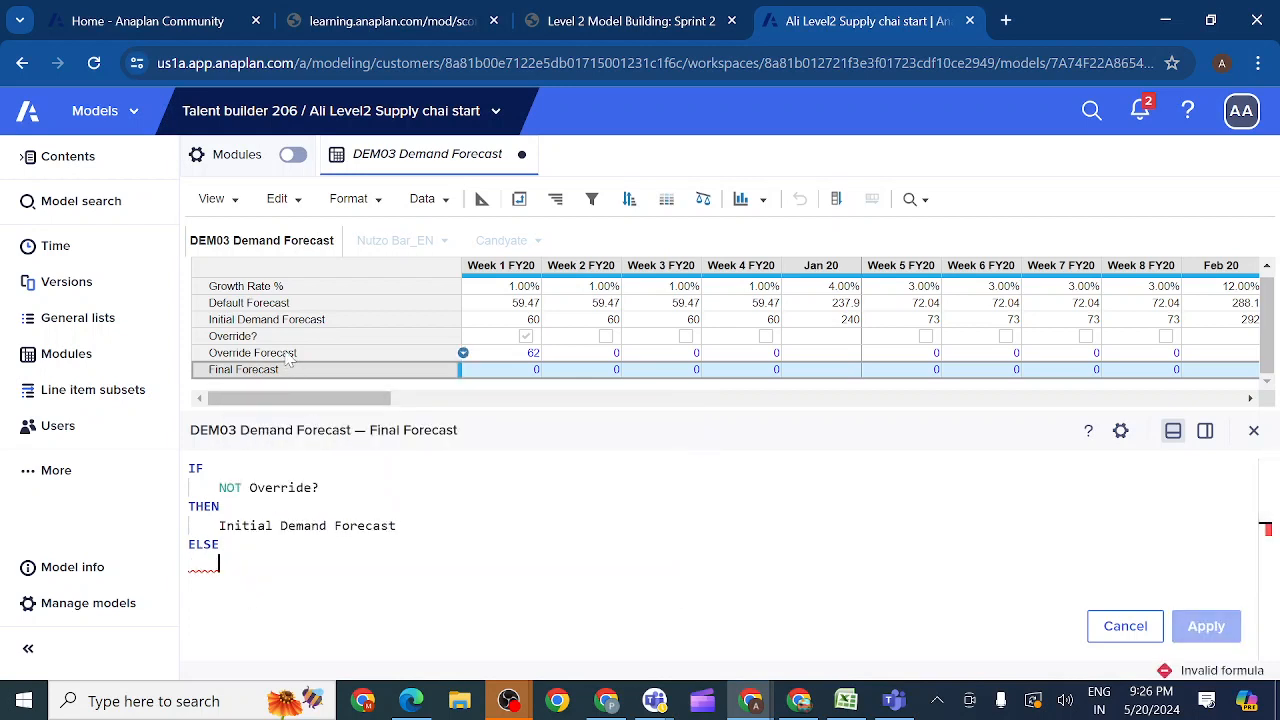
click(463, 353)
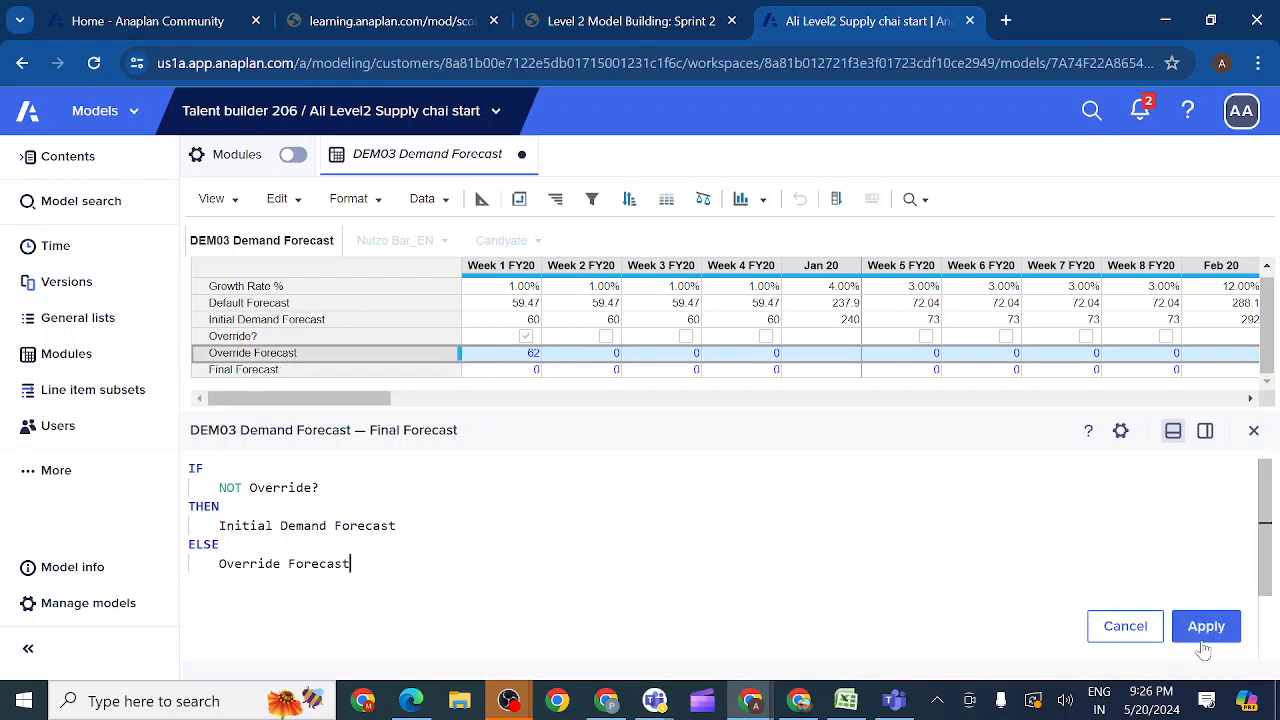
click(1206, 626)
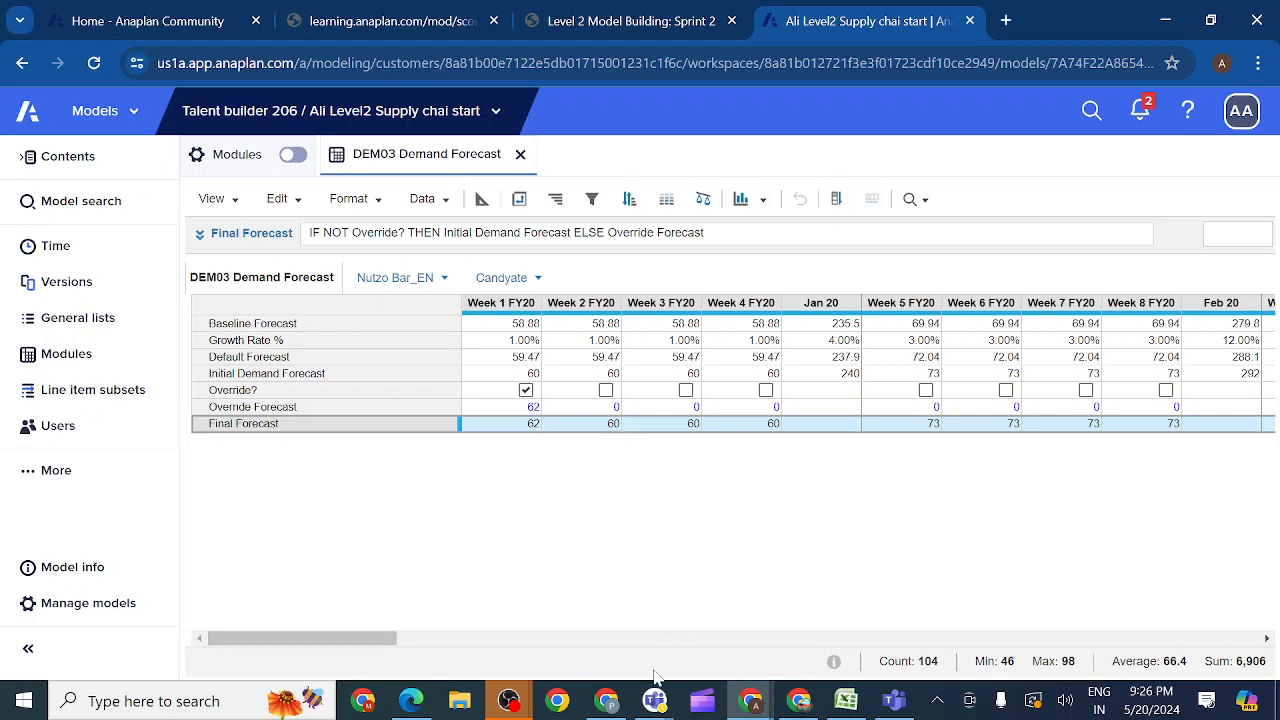
mouse_move(656, 703)
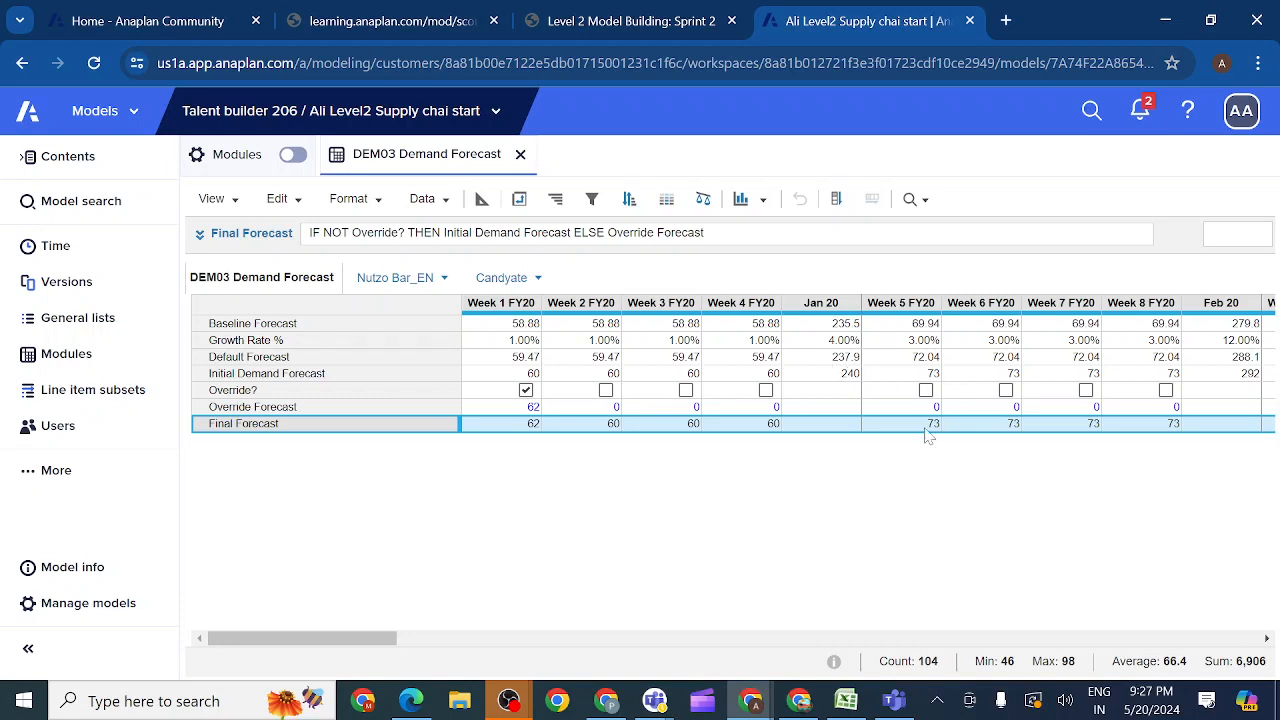
Step: Test Override? by enabling it for Week 2 and Week 3 FY20 and clearing both weeks again
click(605, 390)
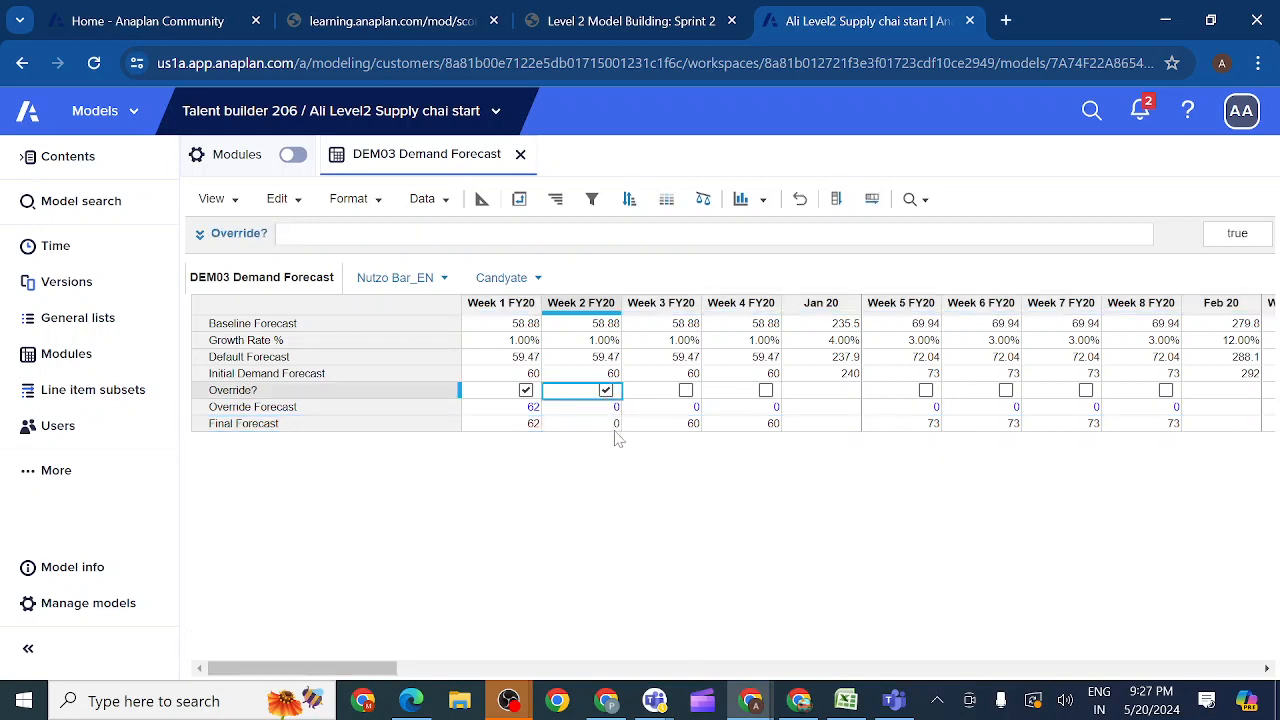
click(688, 393)
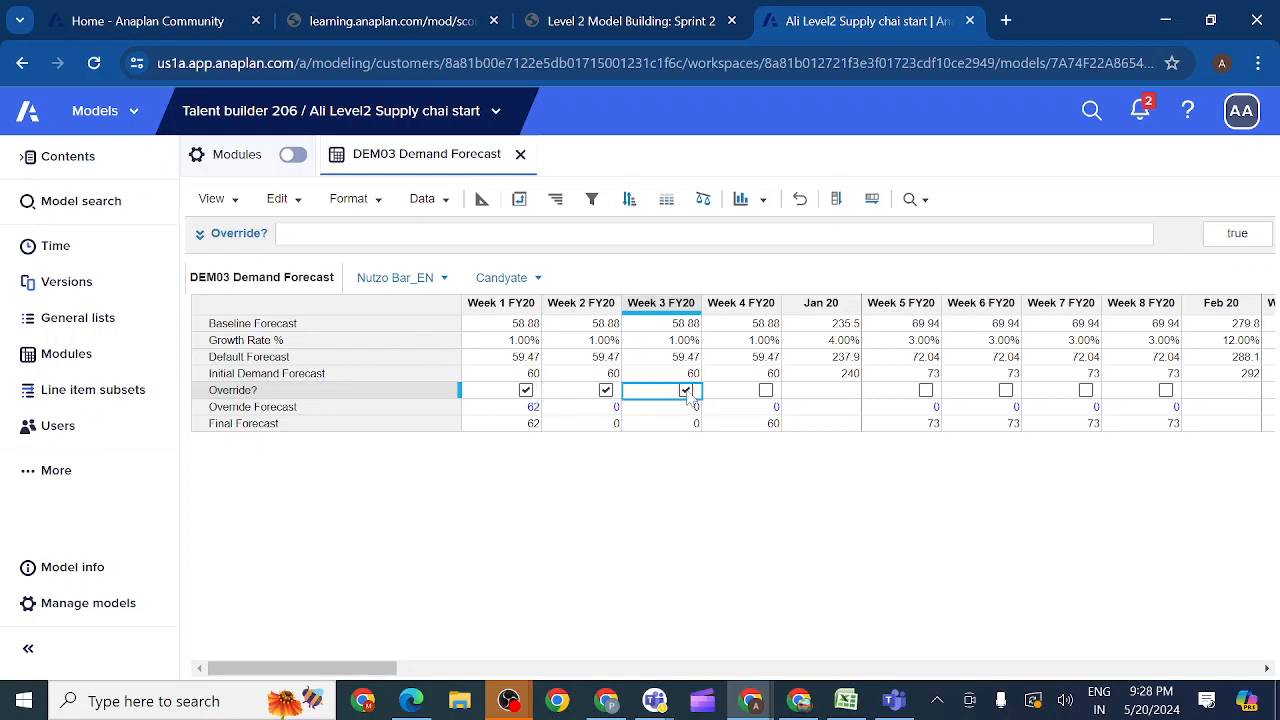
click(686, 391)
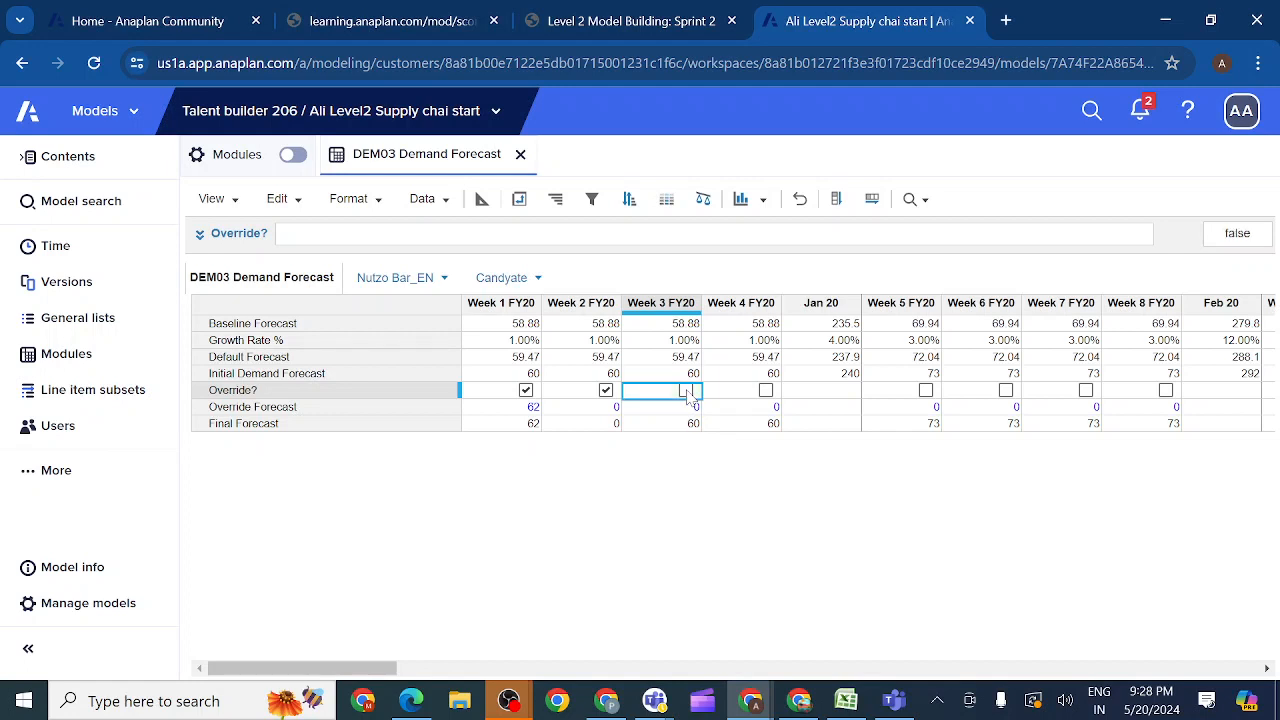
click(606, 391)
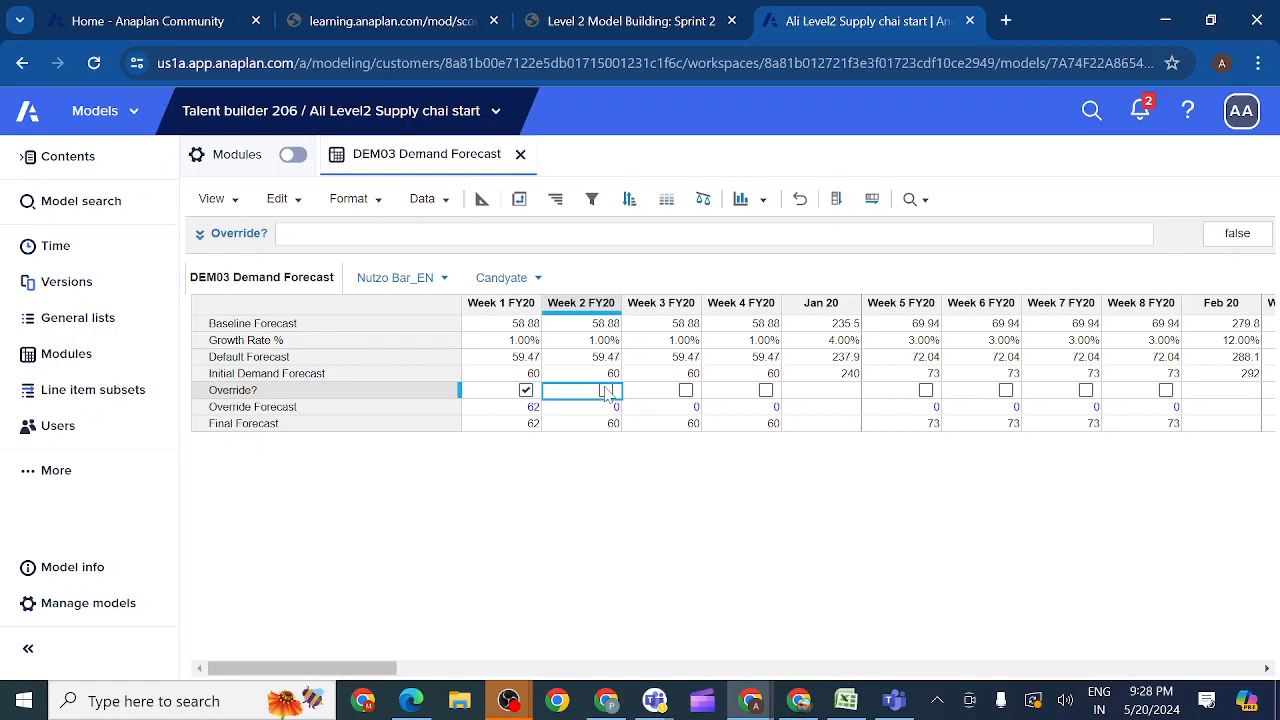
Step: Show the line item blueprint of DEM03 Demand Forecast and copy the Final Forecast formula
click(458, 423)
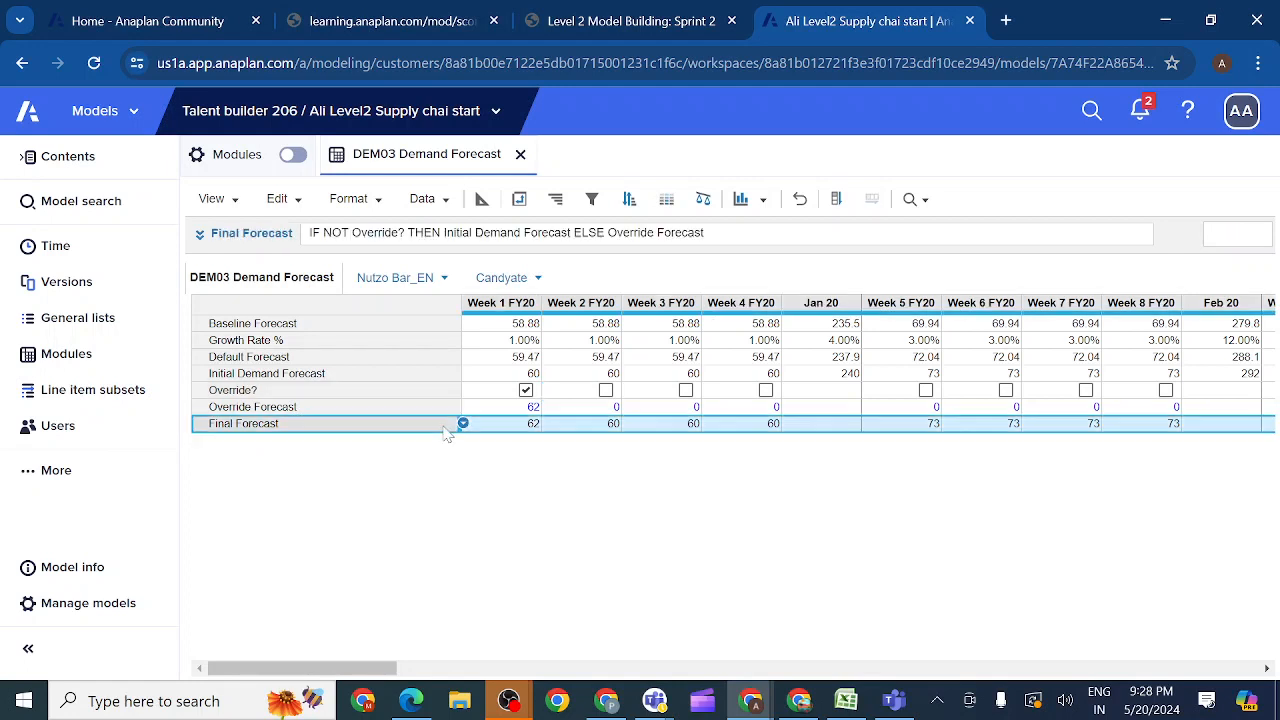
click(484, 199)
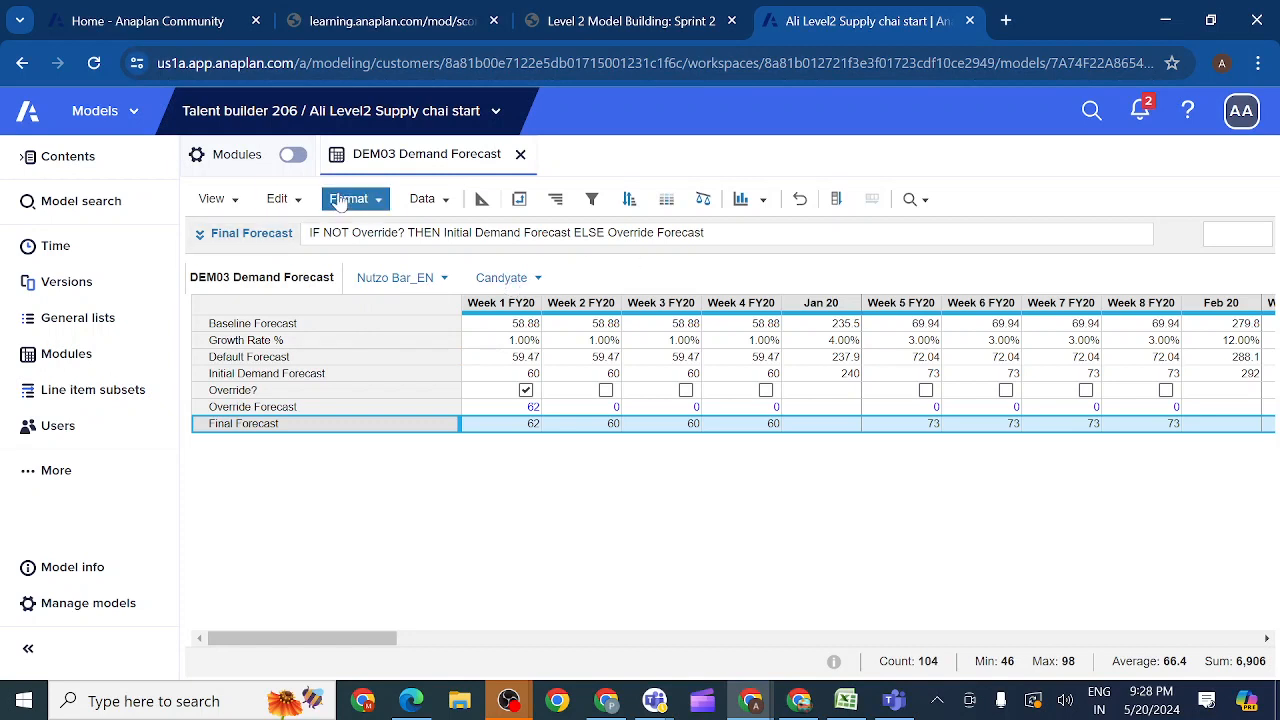
click(480, 200)
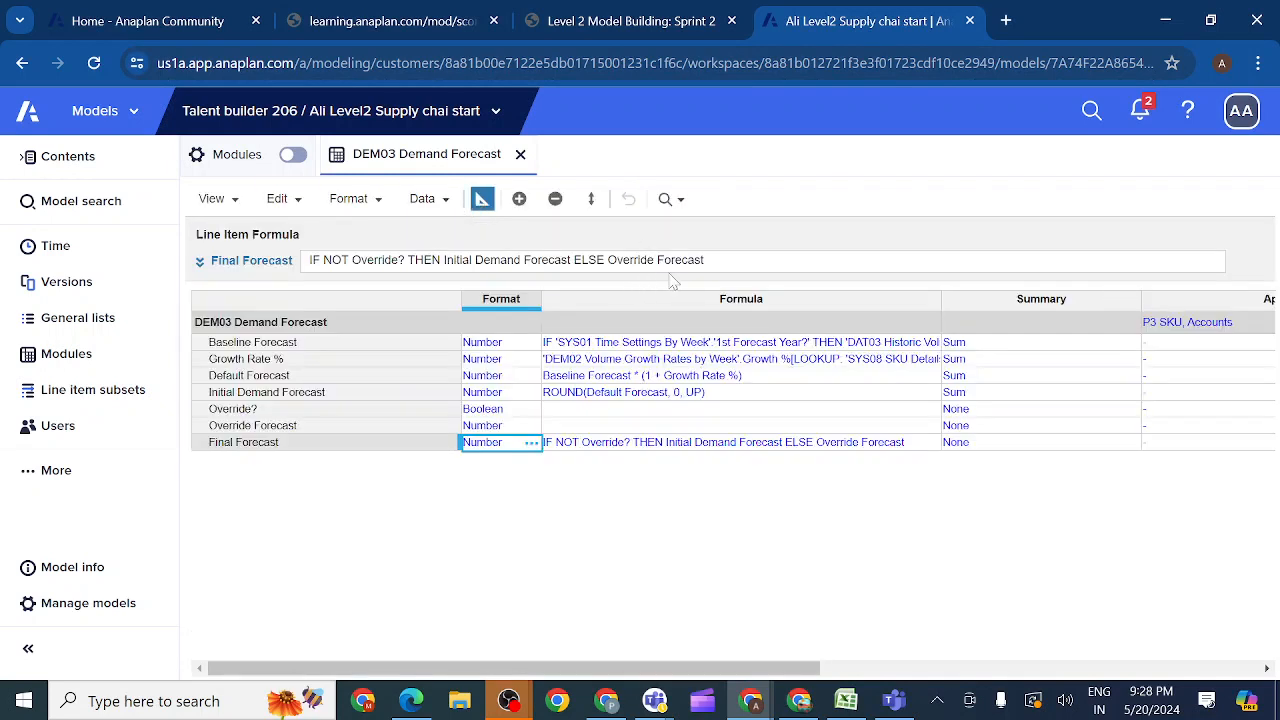
click(595, 444)
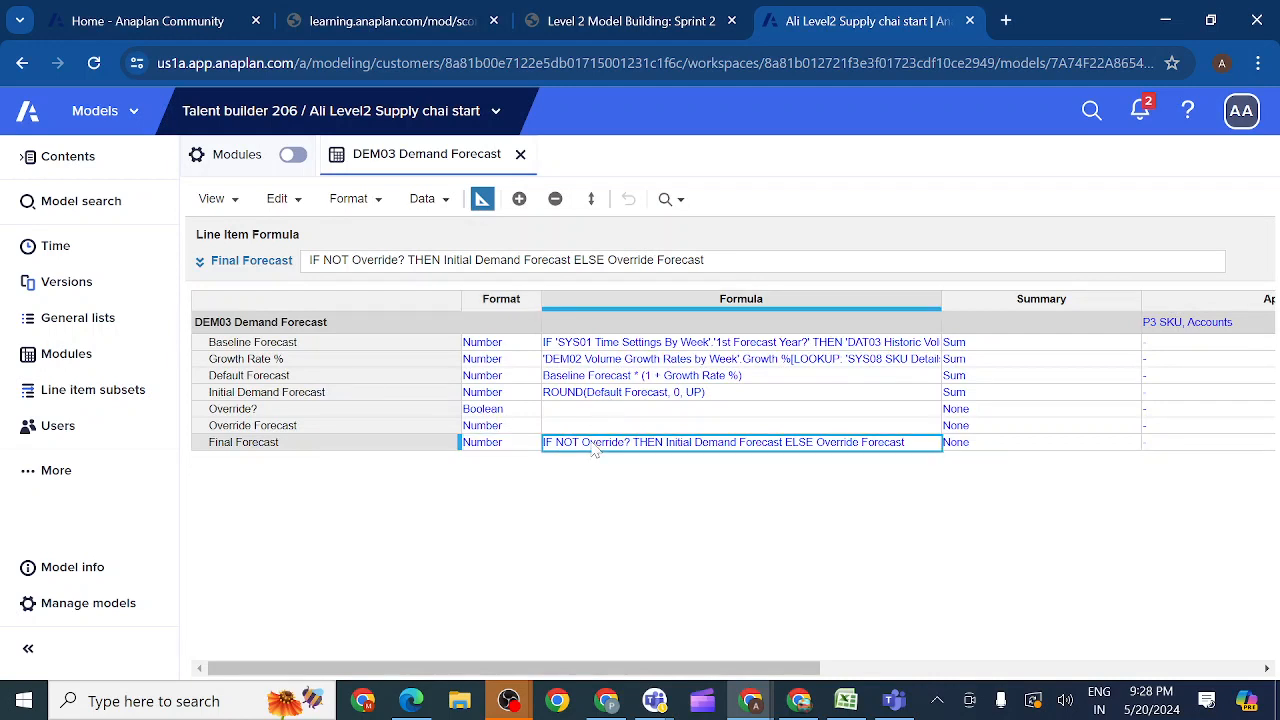
key(ctrl+c)
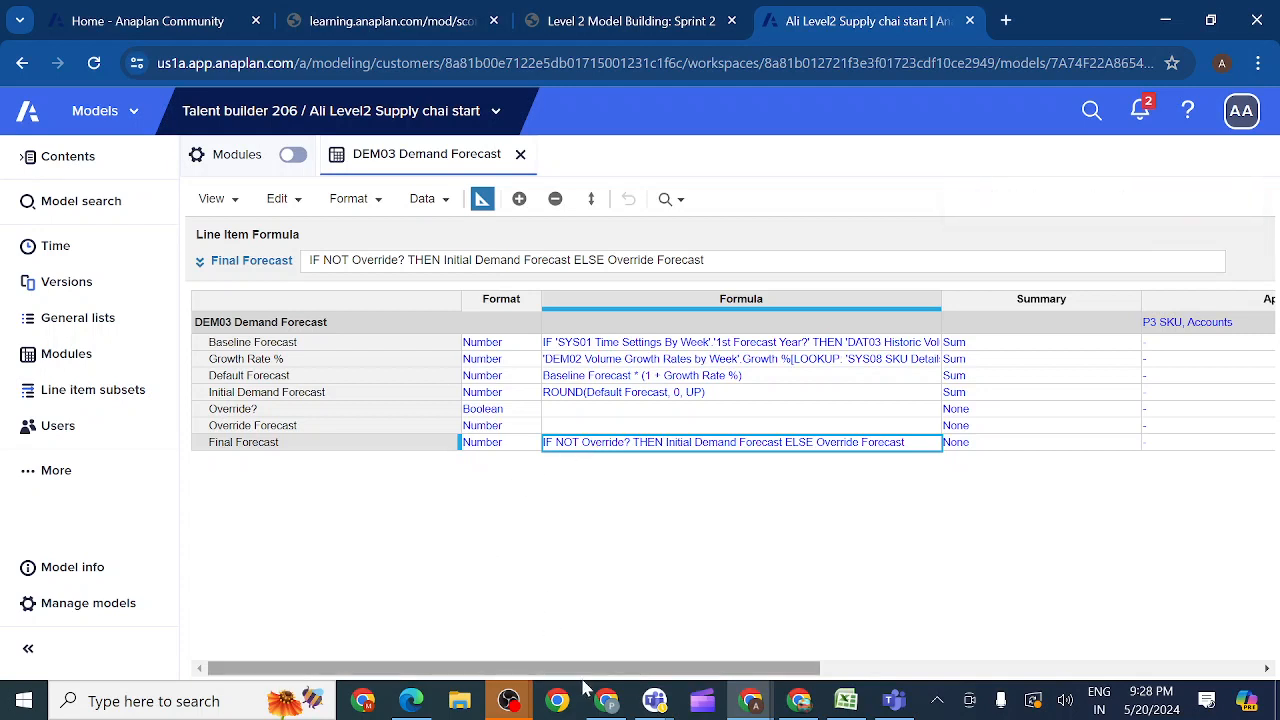
Step: Switch to the Teams meeting and send the copied Final Forecast formula in the meeting chat
mouse_move(658, 703)
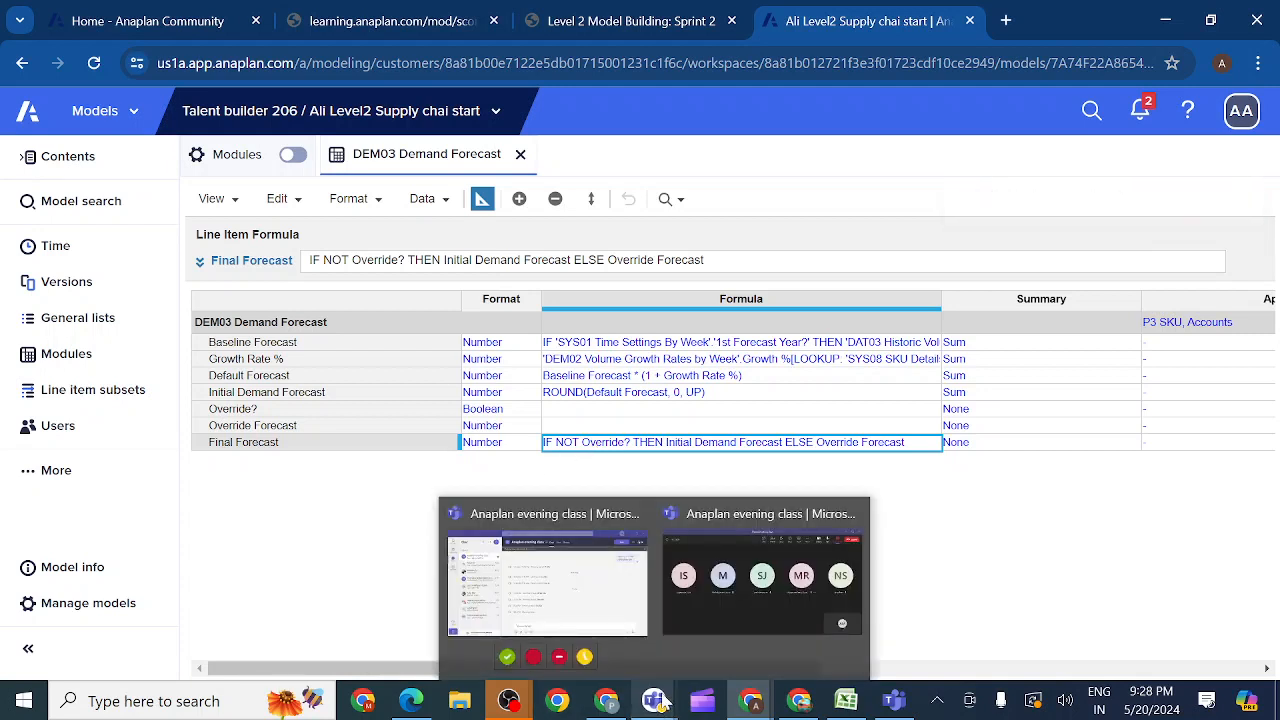
click(698, 613)
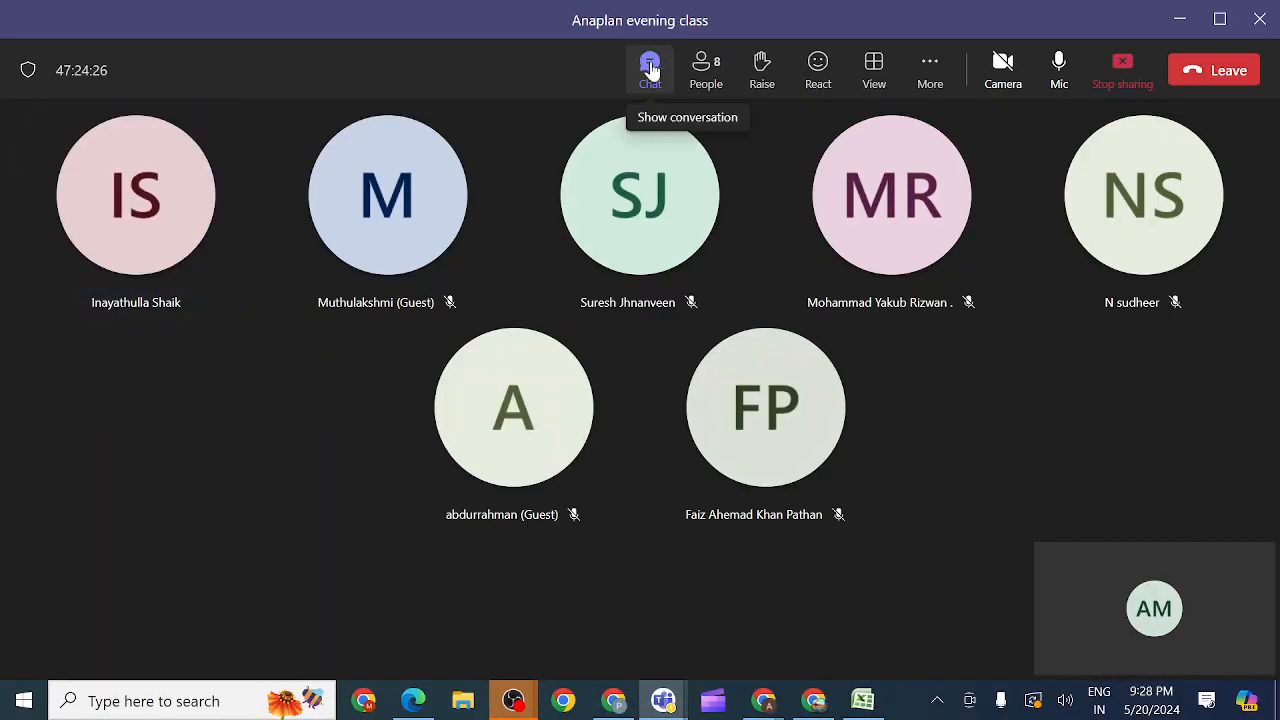
click(650, 68)
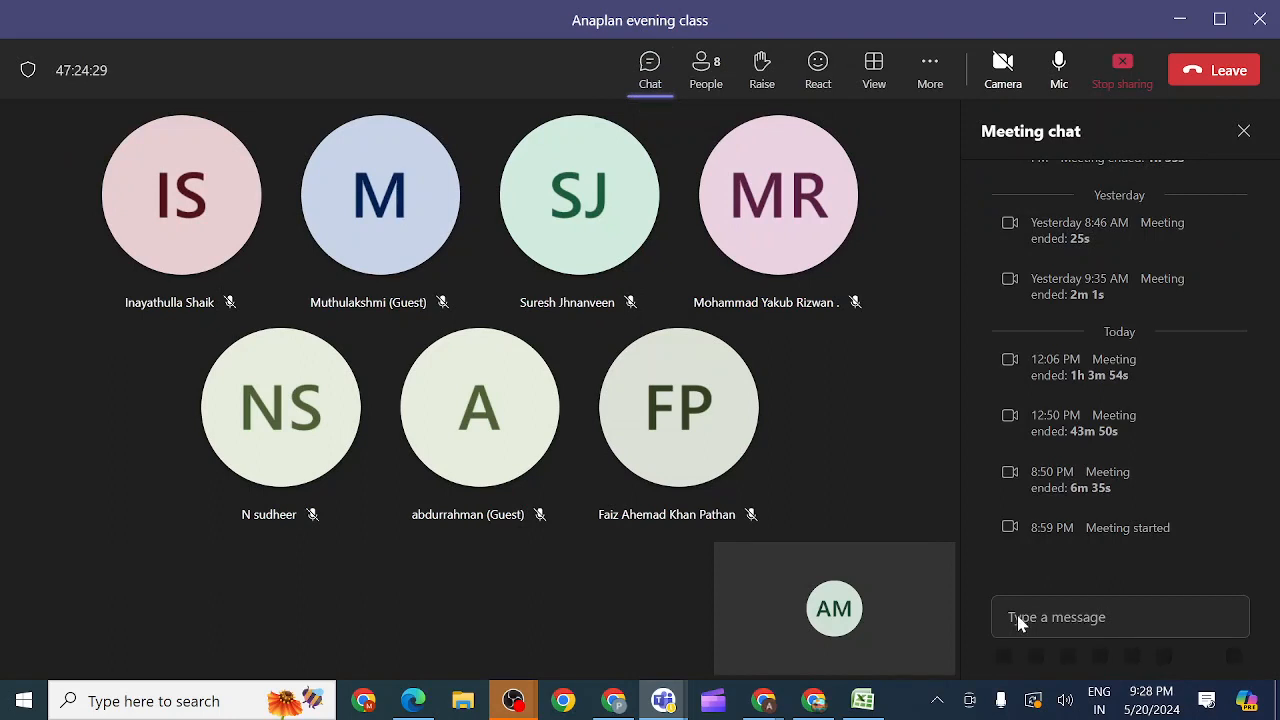
click(1021, 615)
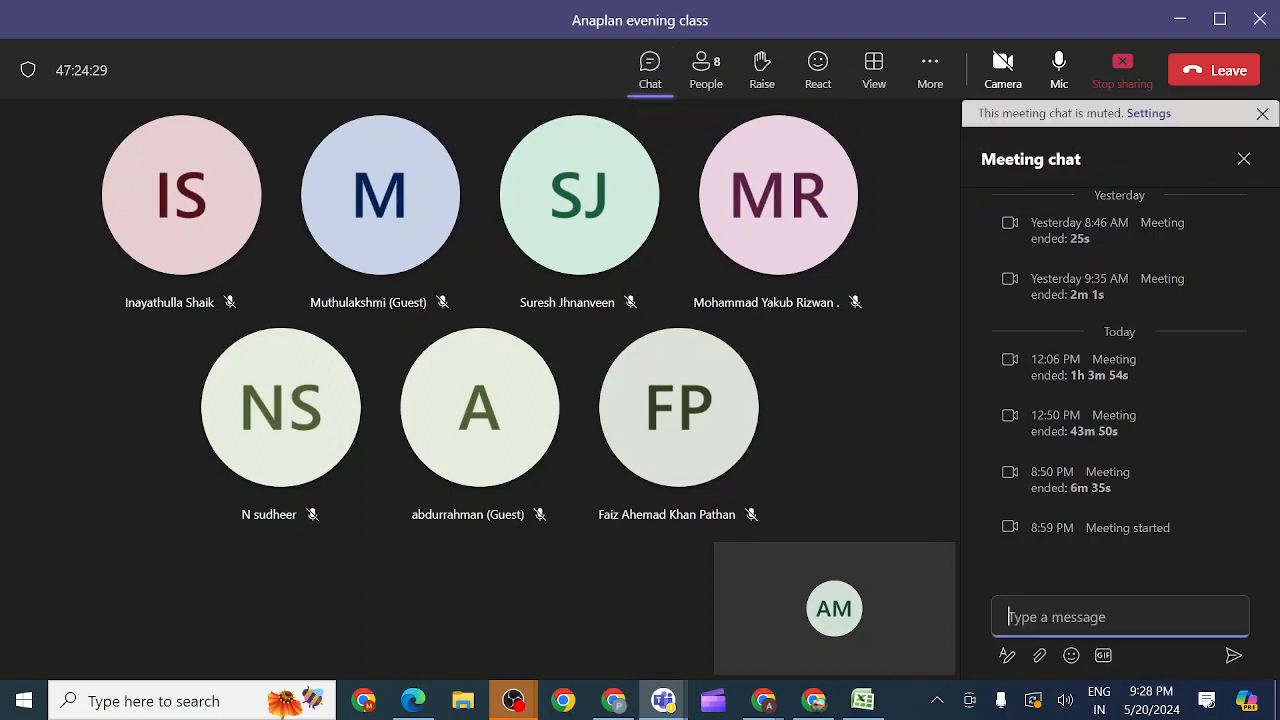
key(ctrl+v)
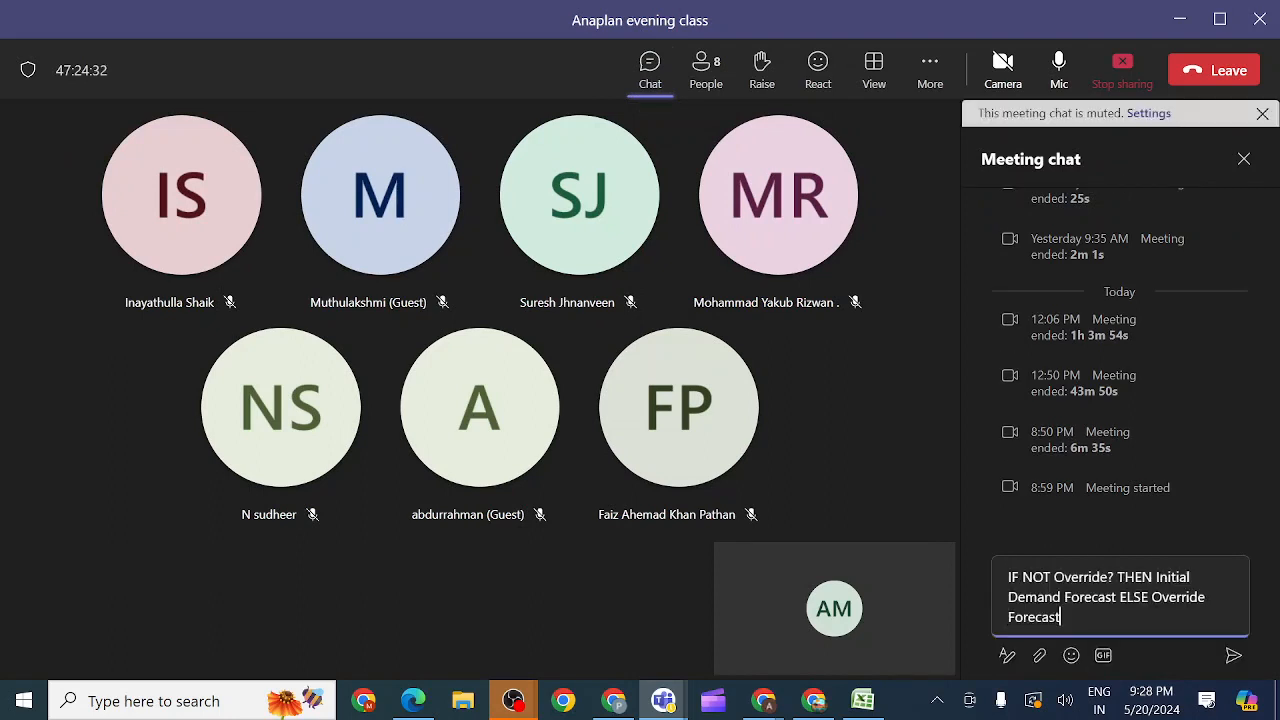
click(1234, 660)
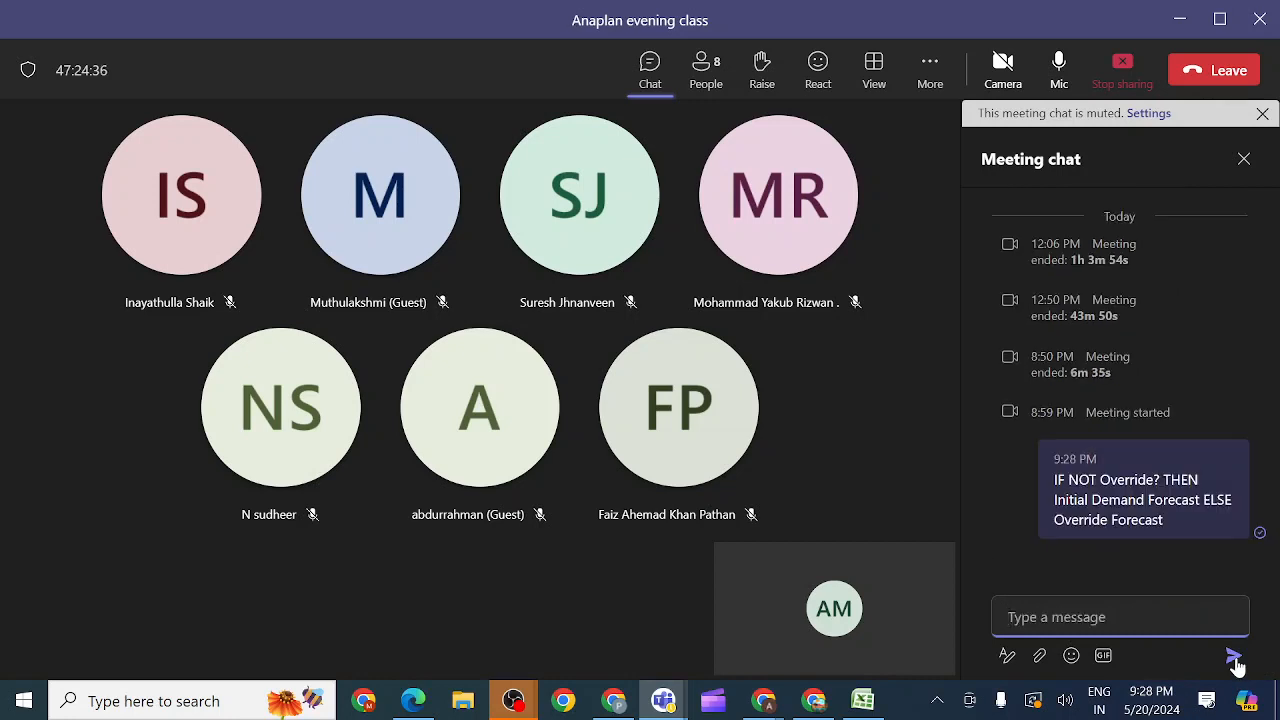
Step: Send the chat message "Final forecast in DEM03 Module" to explain where the formula belongs
text(Final f)
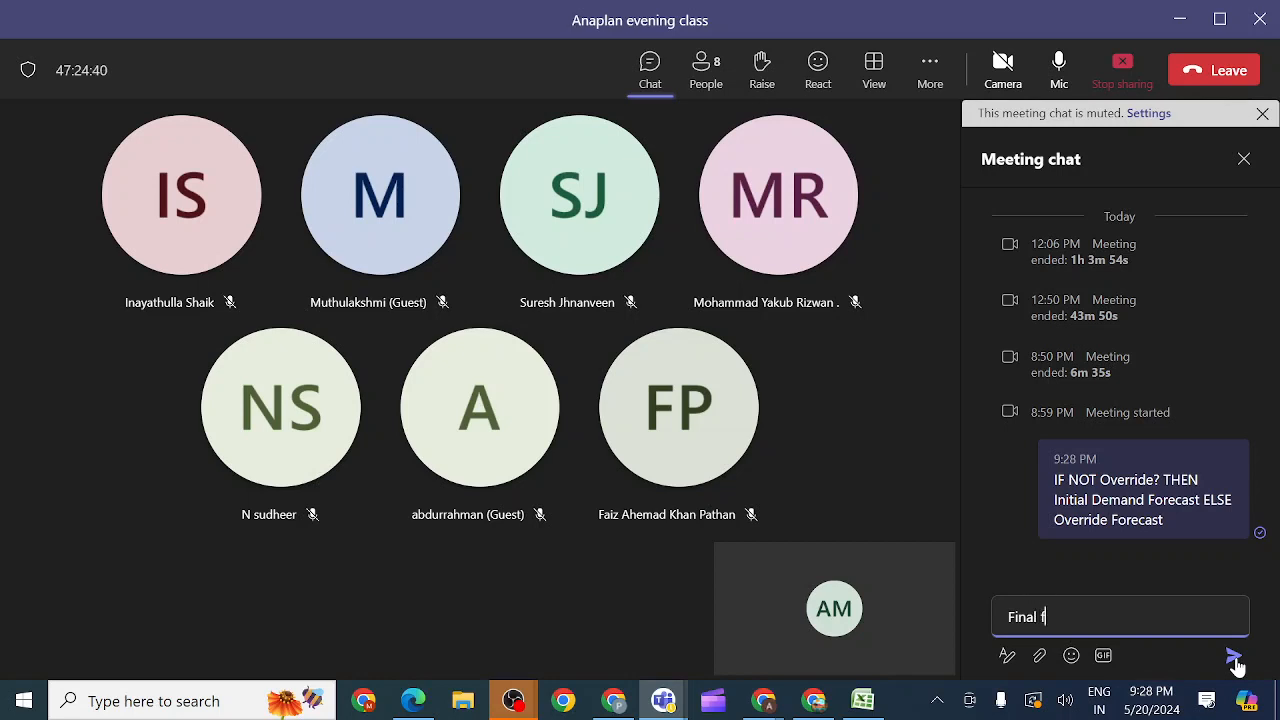
text(orecast in DEMO)
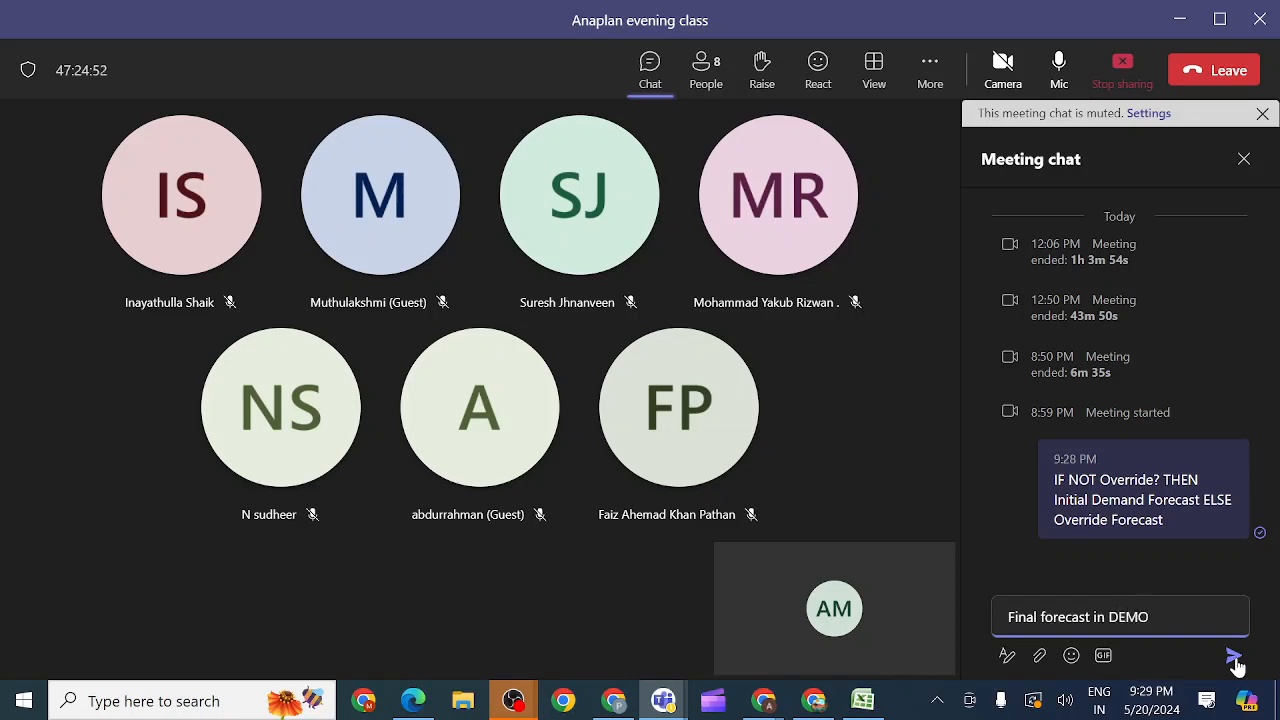
key(BackSpace)
text(03)
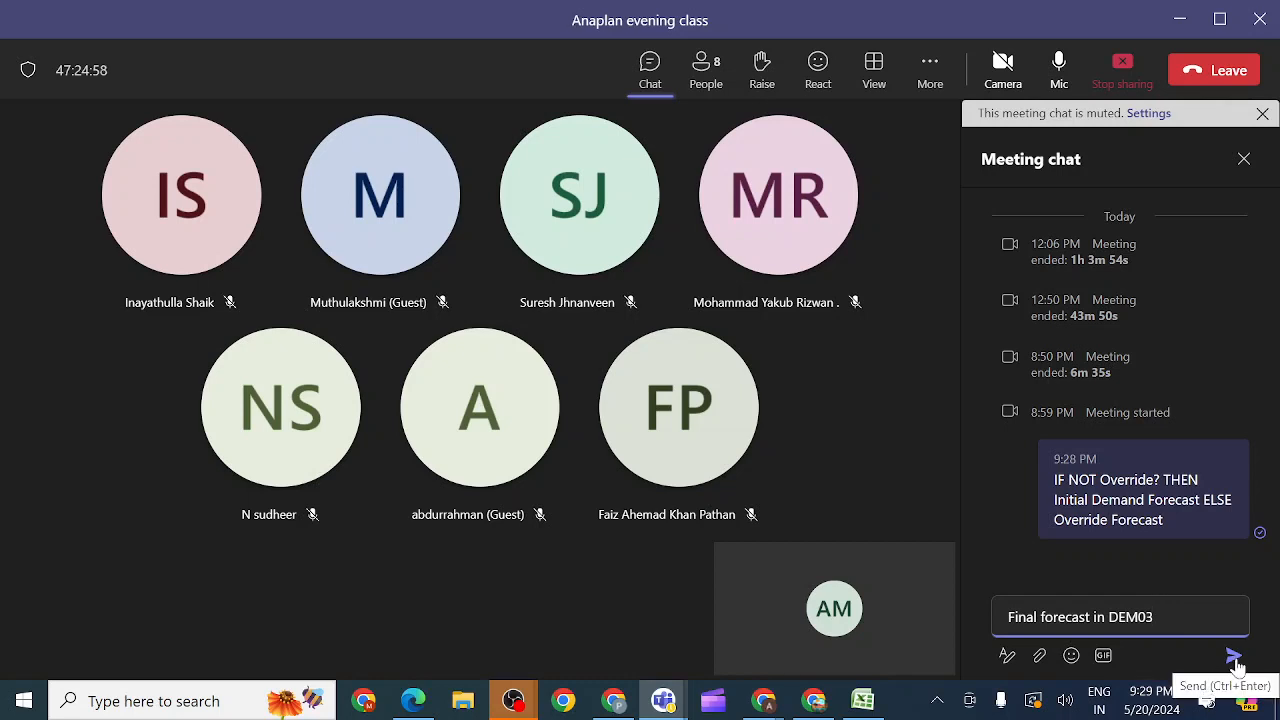
text( Mode)
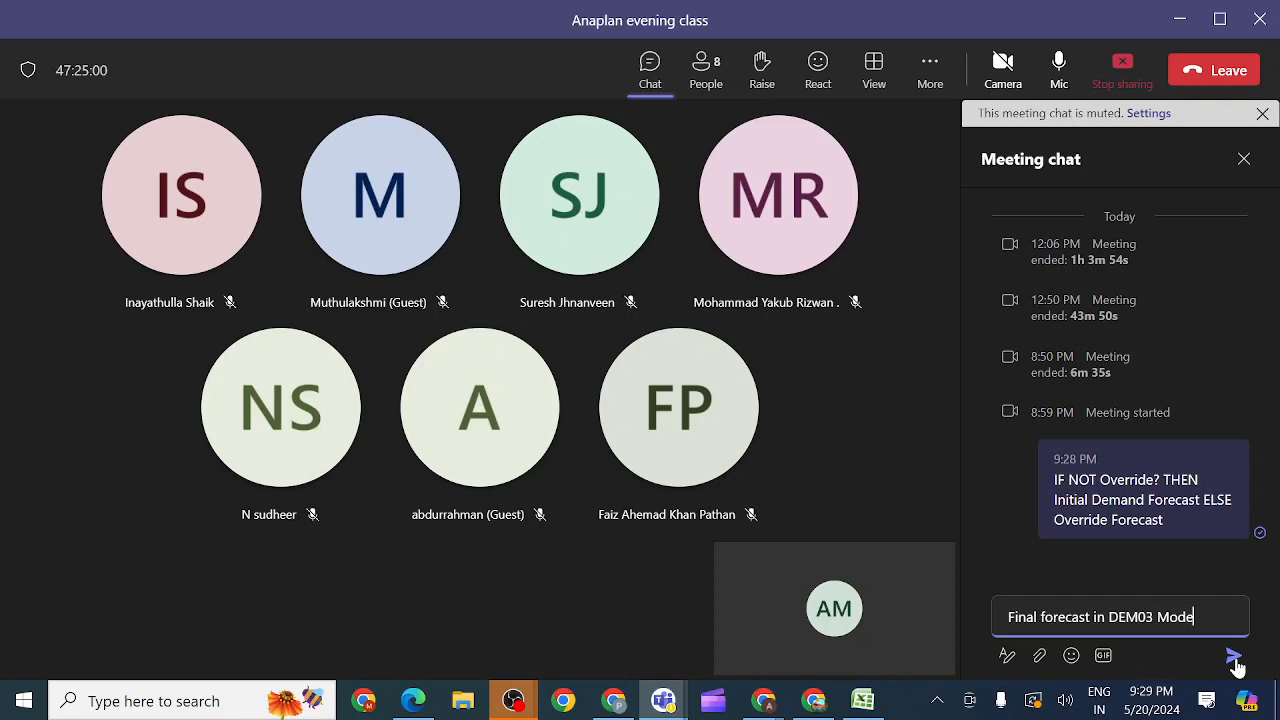
key(BackSpace)
text(ule)
click(1235, 658)
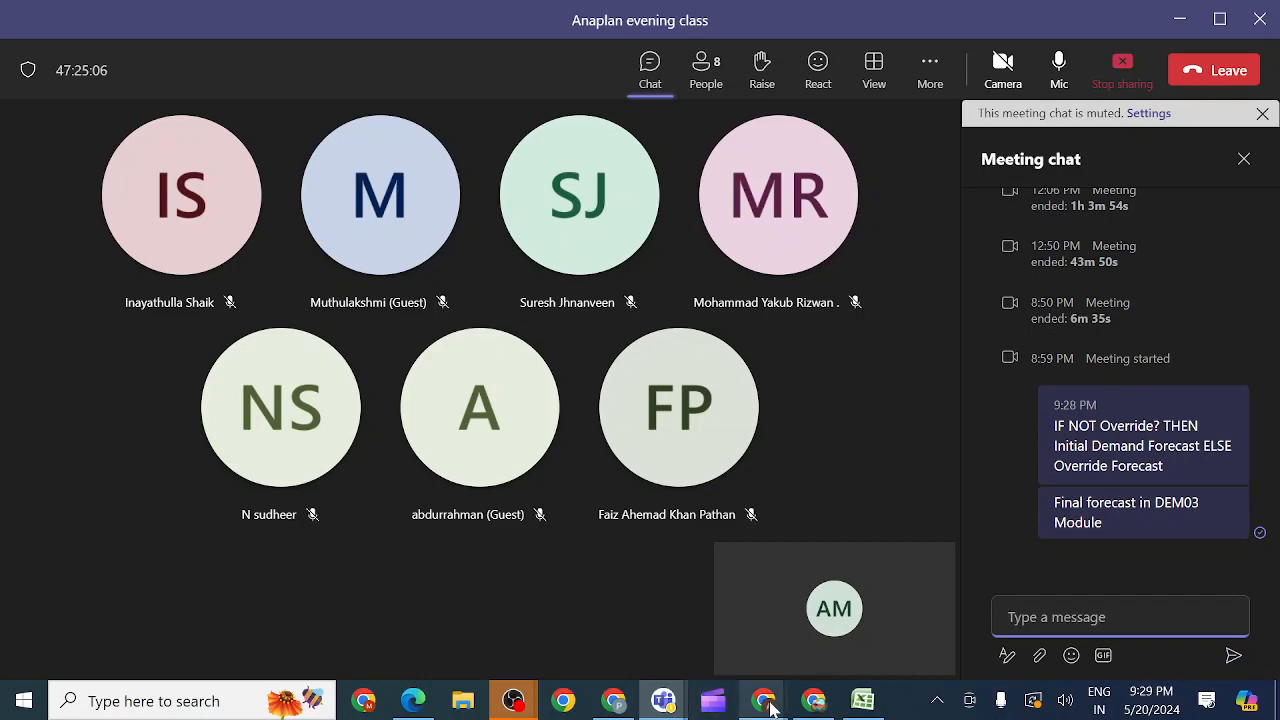
Step: Switch back to Anaplan and remove NOT before Override? in the Final Forecast formula using the expanded editor
mouse_move(770, 708)
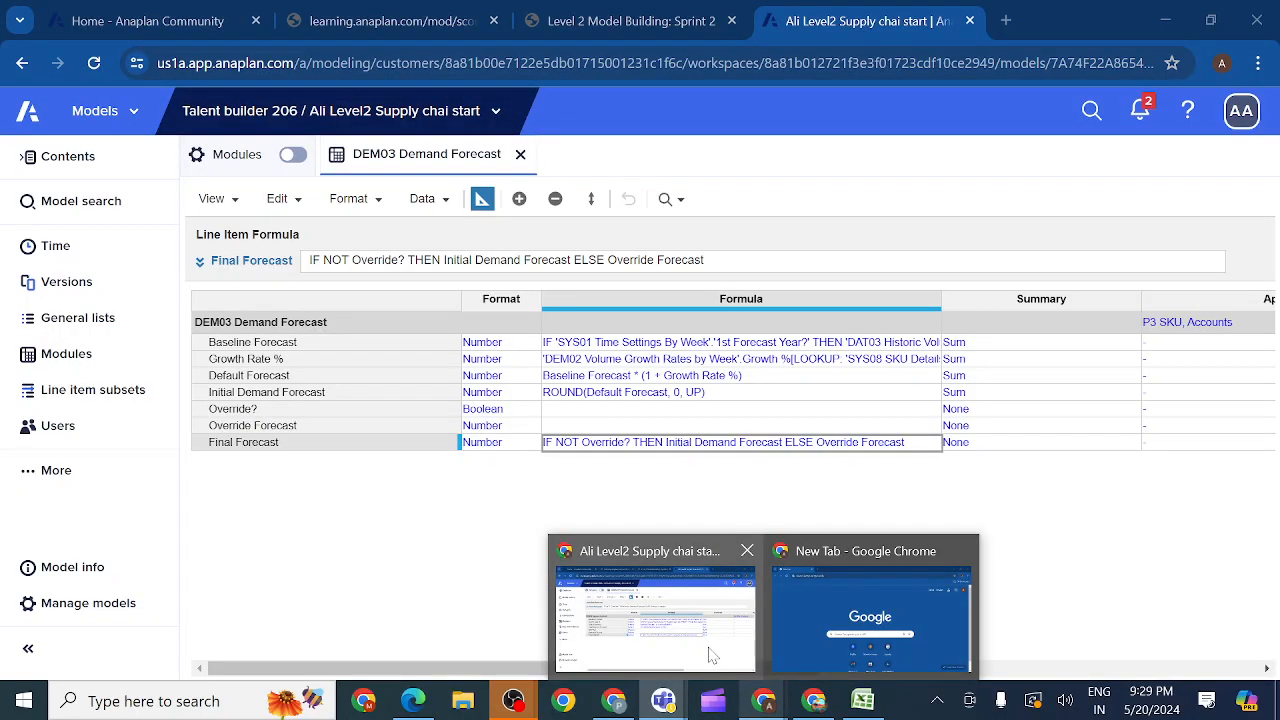
click(660, 574)
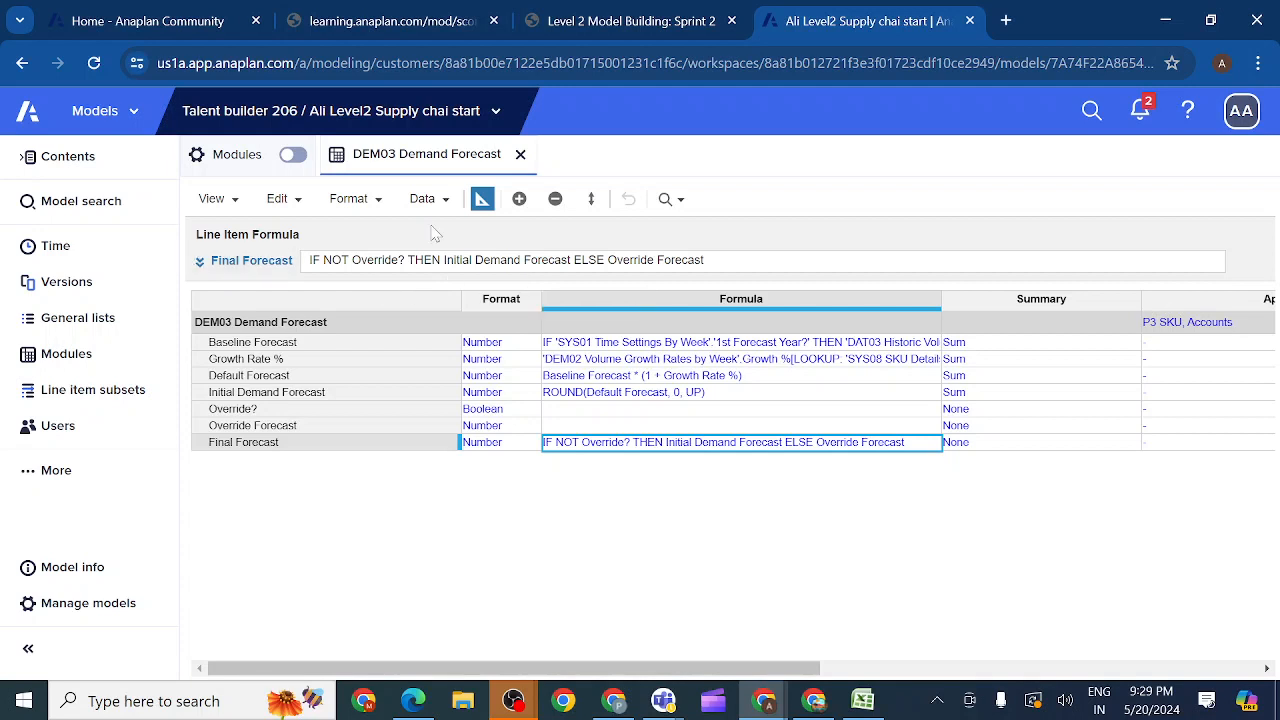
click(204, 262)
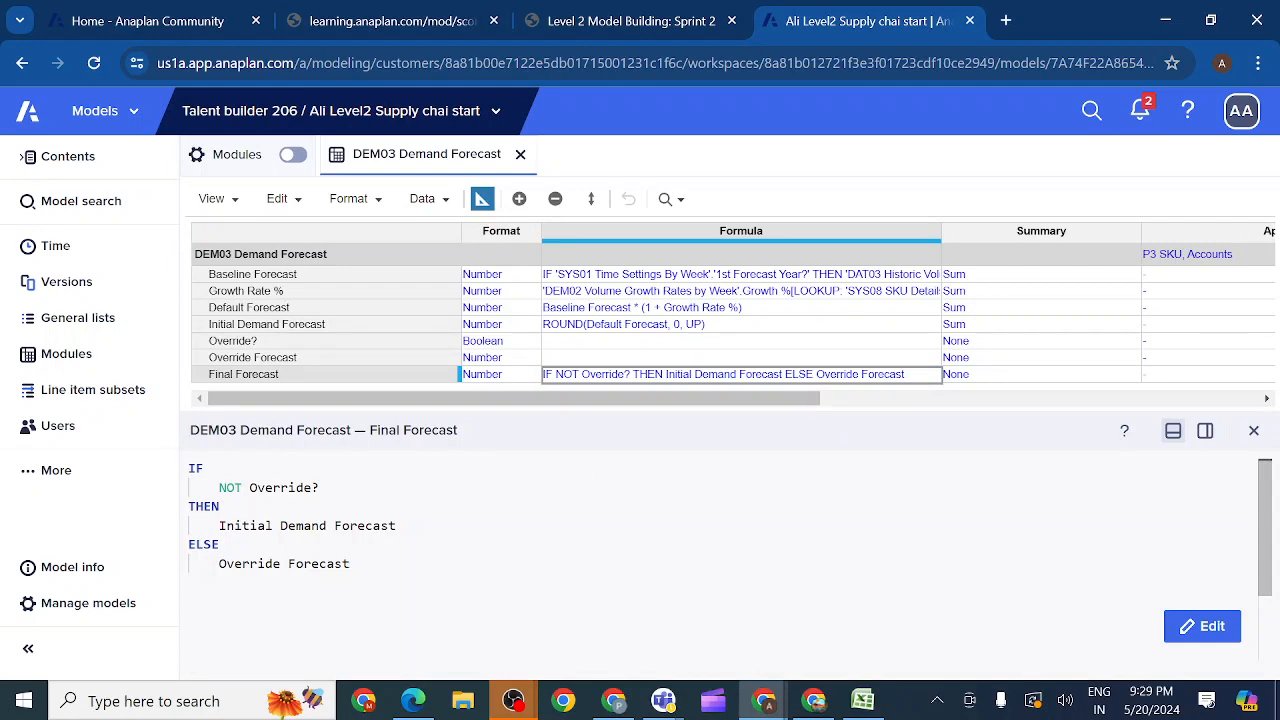
click(1202, 626)
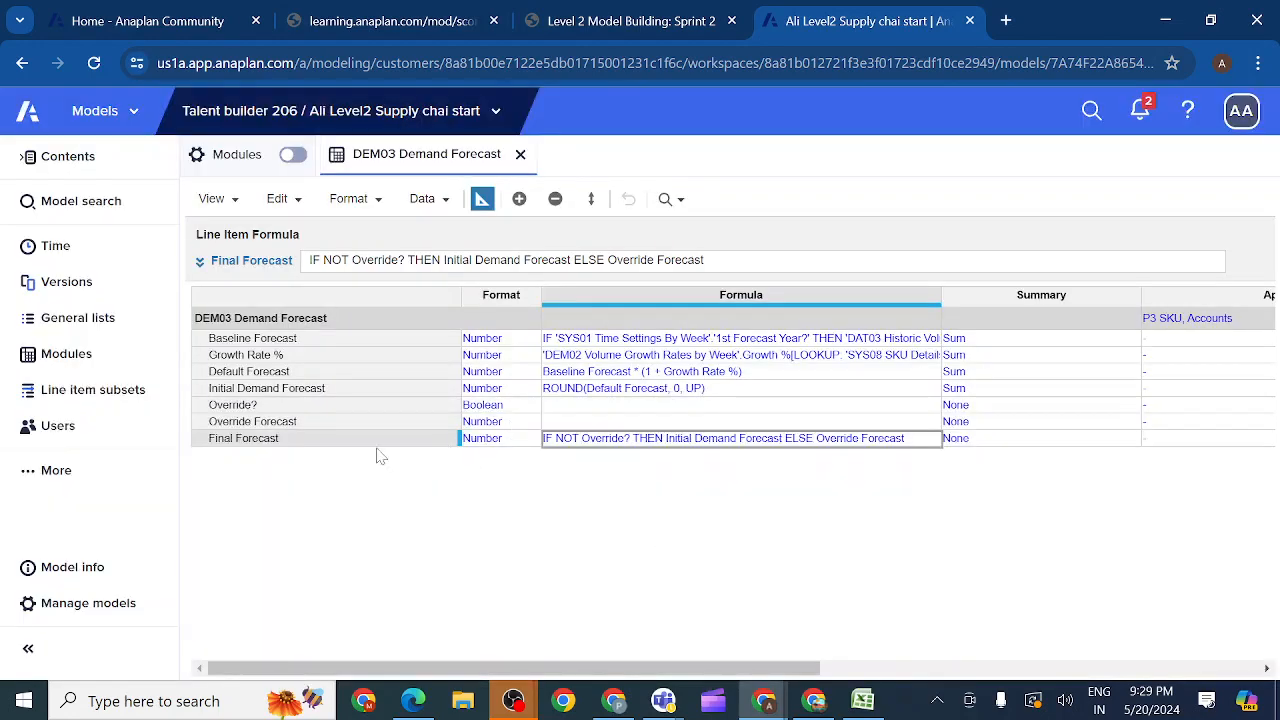
click(323, 445)
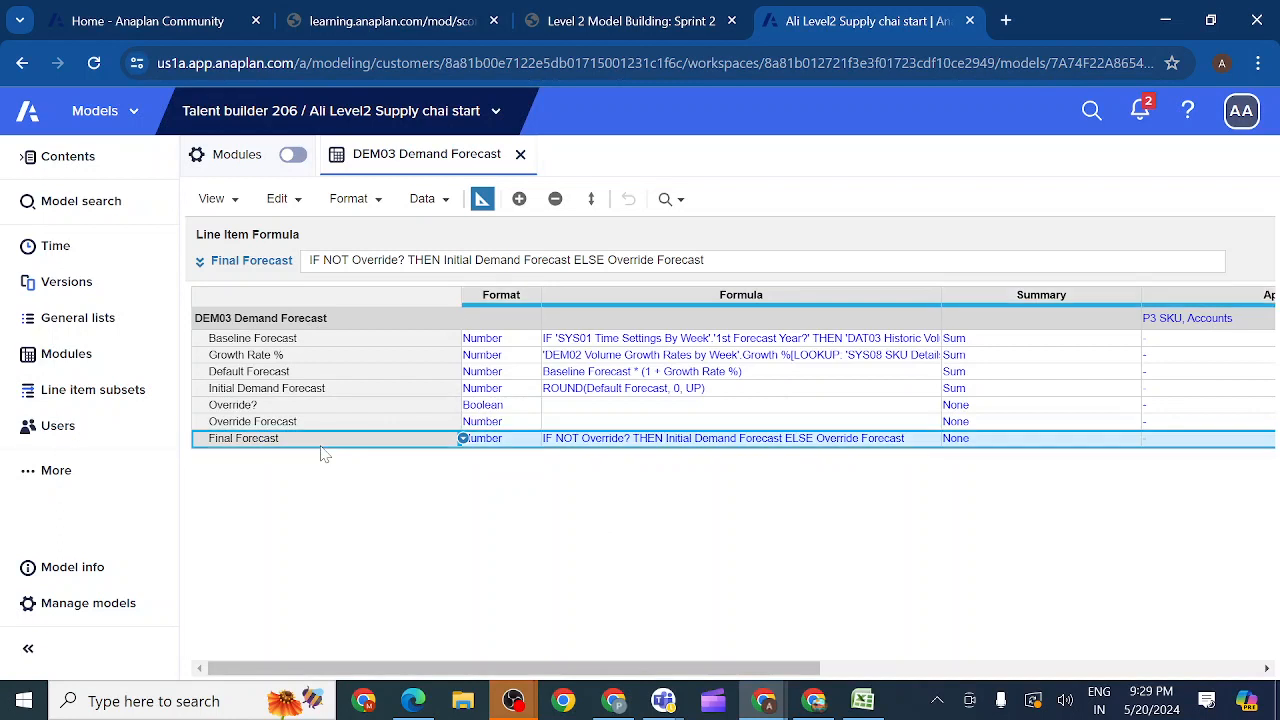
click(200, 261)
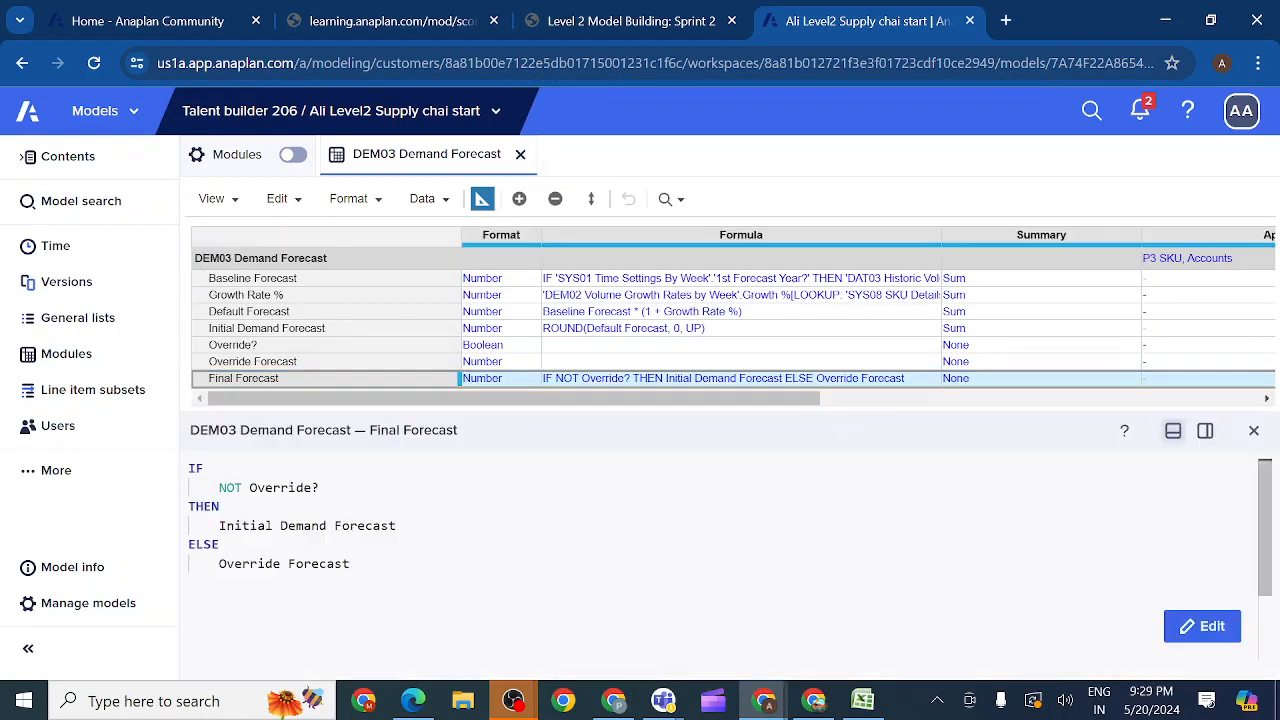
double_click(322, 564)
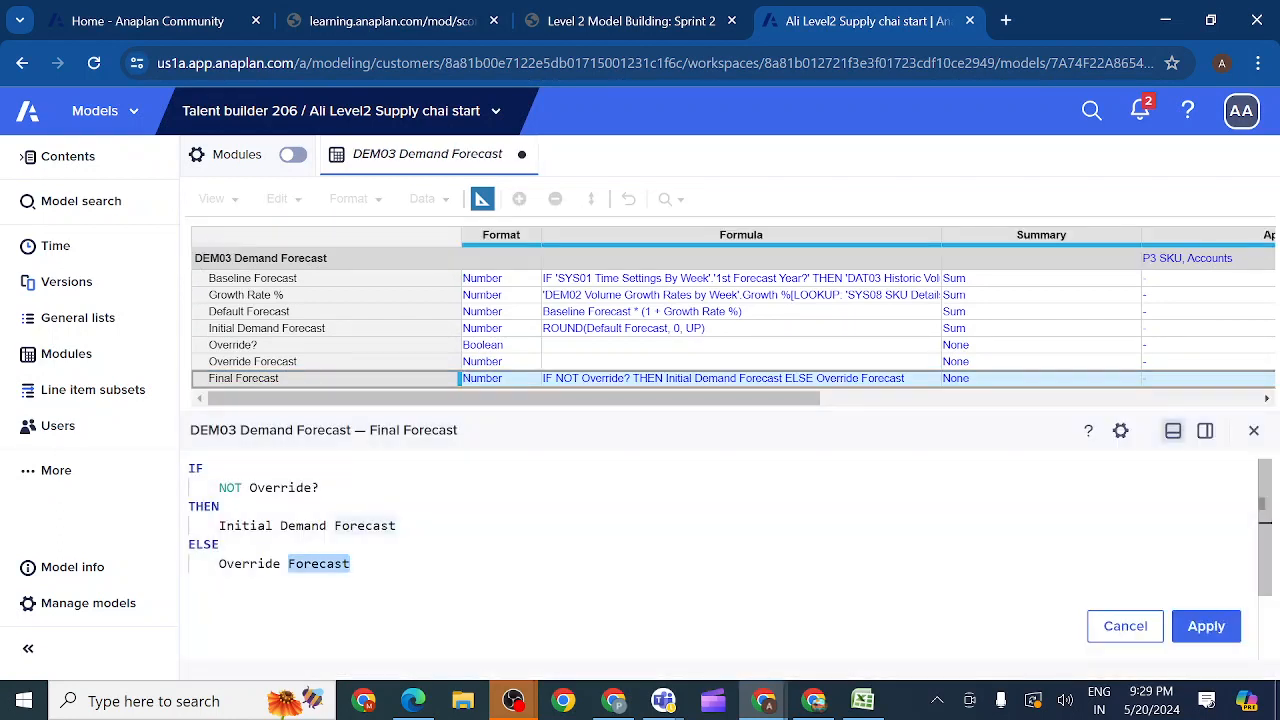
click(250, 488)
key(BackSpace)
key(BackSpace)
key(BackSpace)
key(BackSpace)
key(BackSpace)
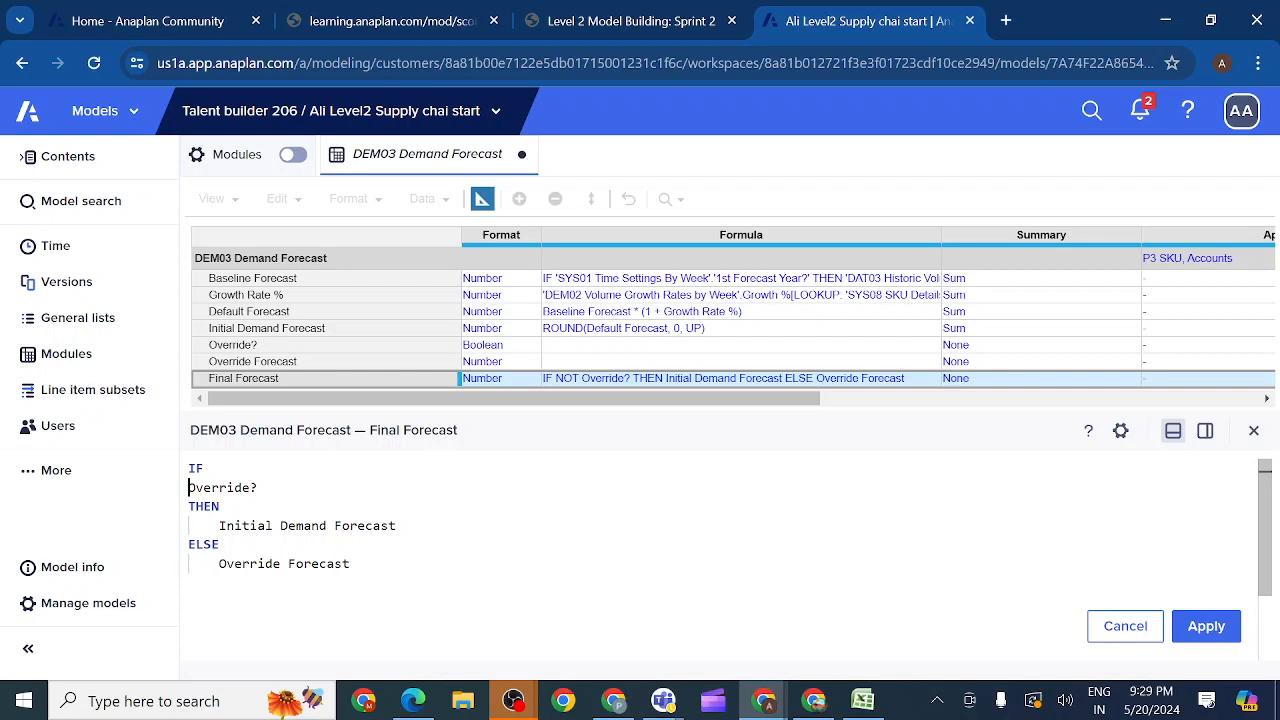
Step: Rewrite the rest of the Final Forecast formula as IF Override? THEN Override Forecast ELSE Initial Demand Forecast and apply it
click(220, 545)
key(shift+Up)
key(BackSpace)
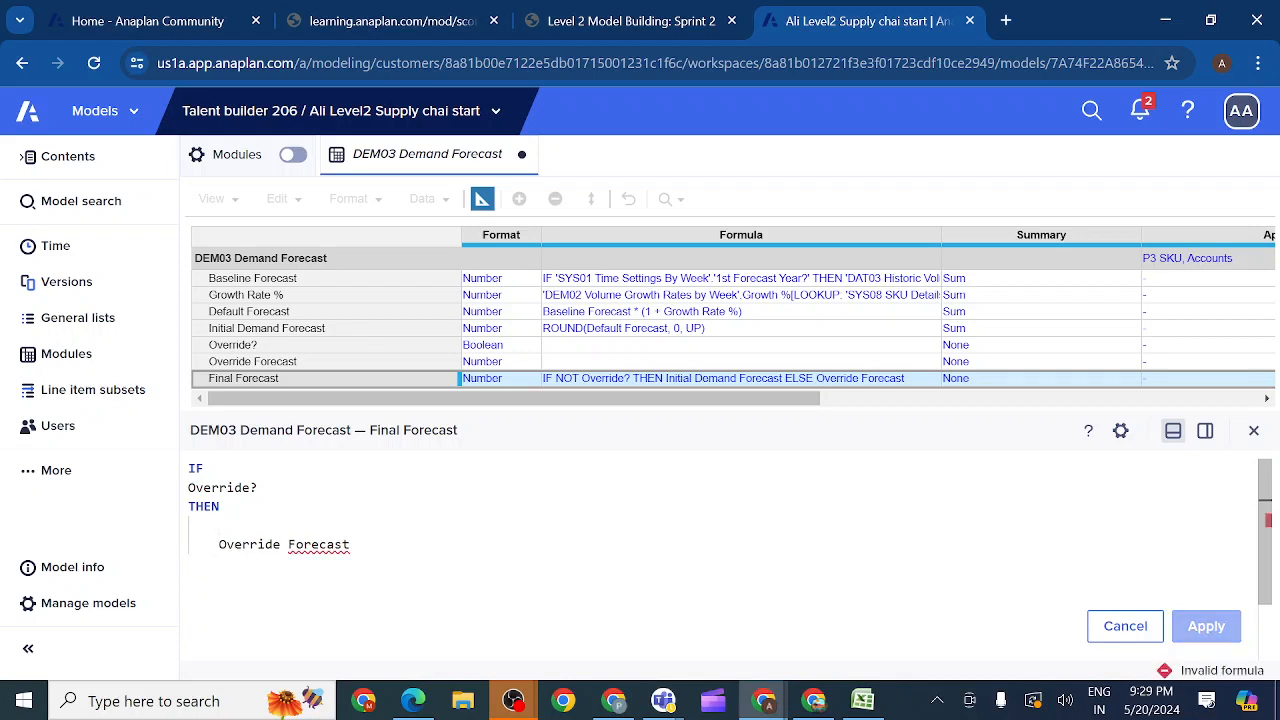
key(BackSpace)
key(BackSpace)
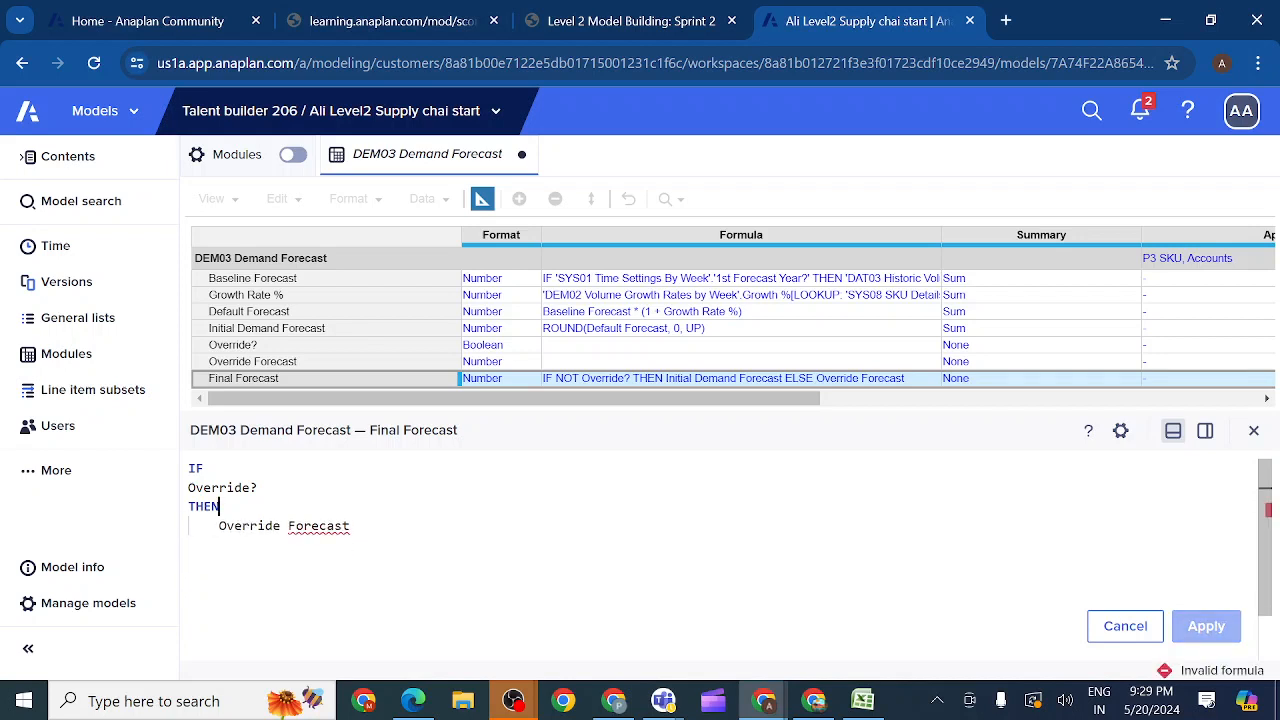
text(else)
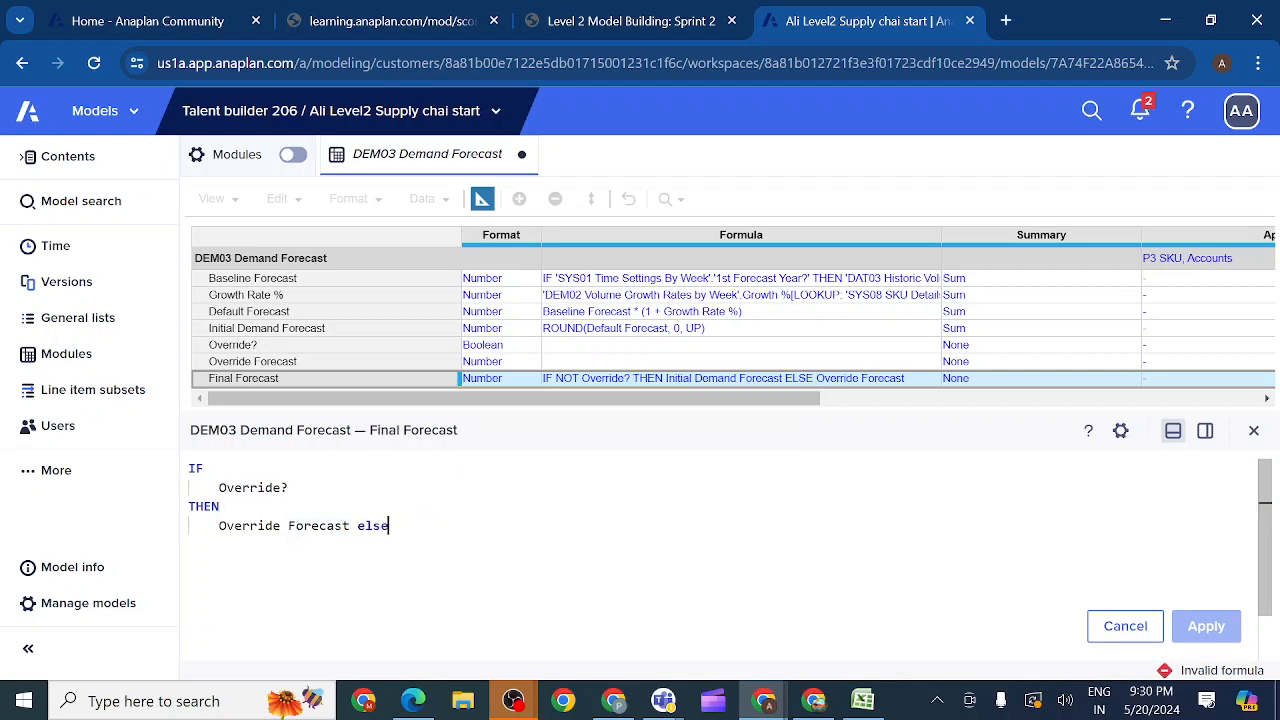
key(Return)
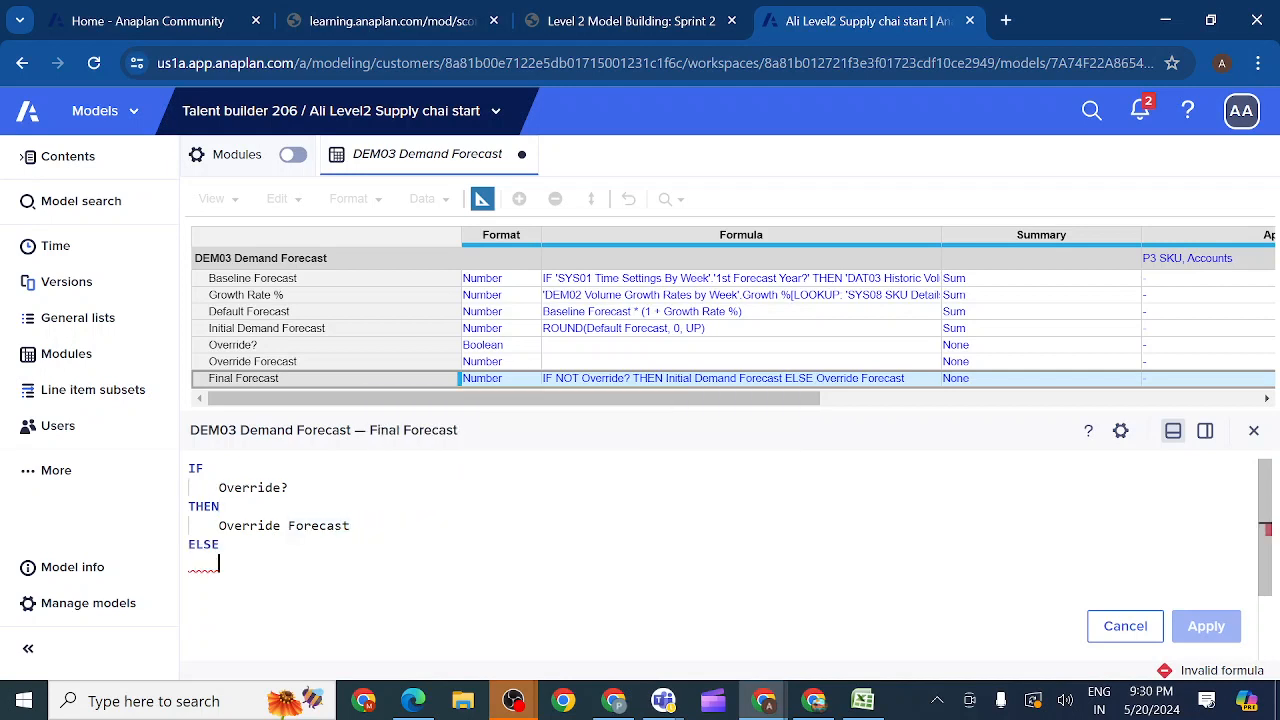
click(253, 331)
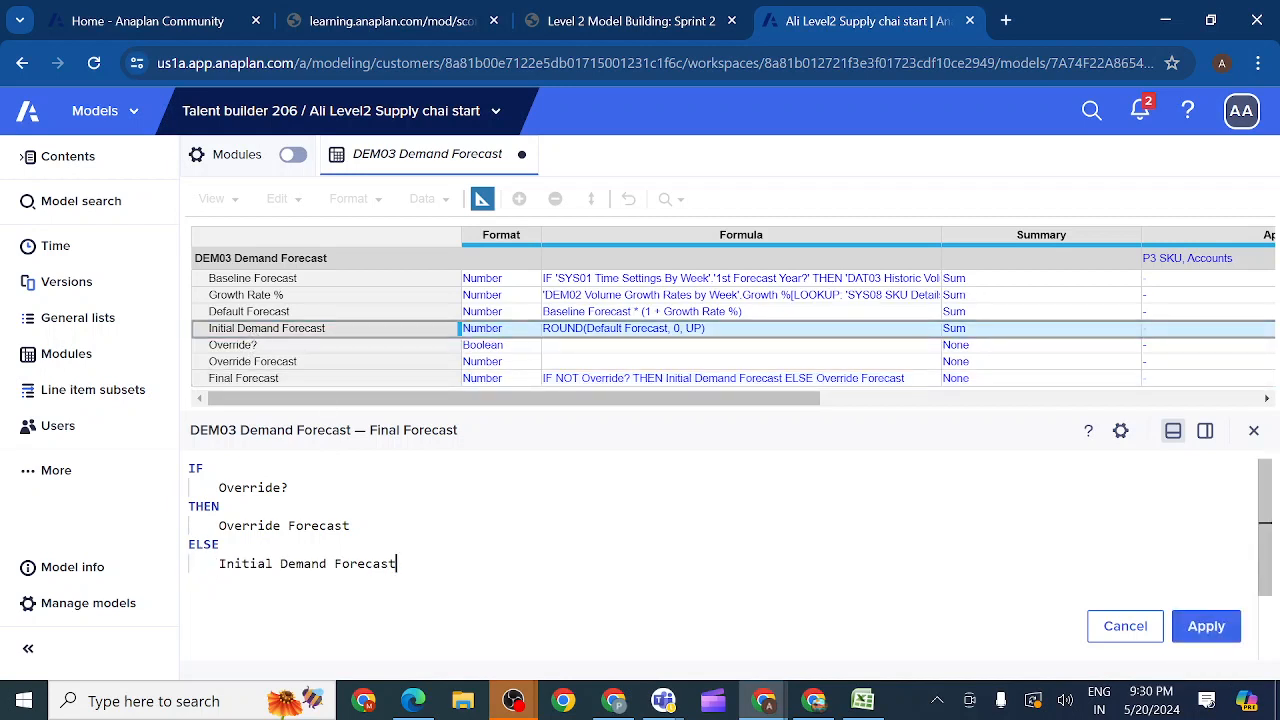
click(1206, 626)
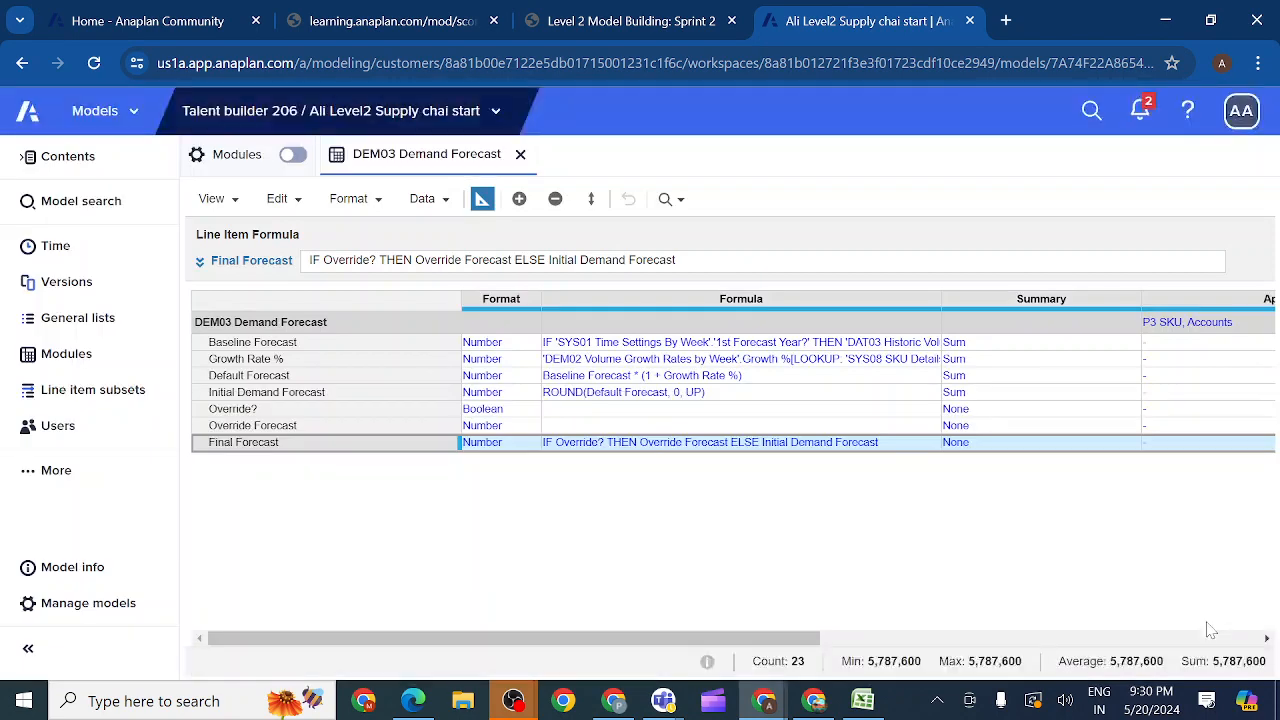
Step: Return to the DEM03 data grid and test the formula by turning Override? for Week 1 FY20 off and on again
click(480, 201)
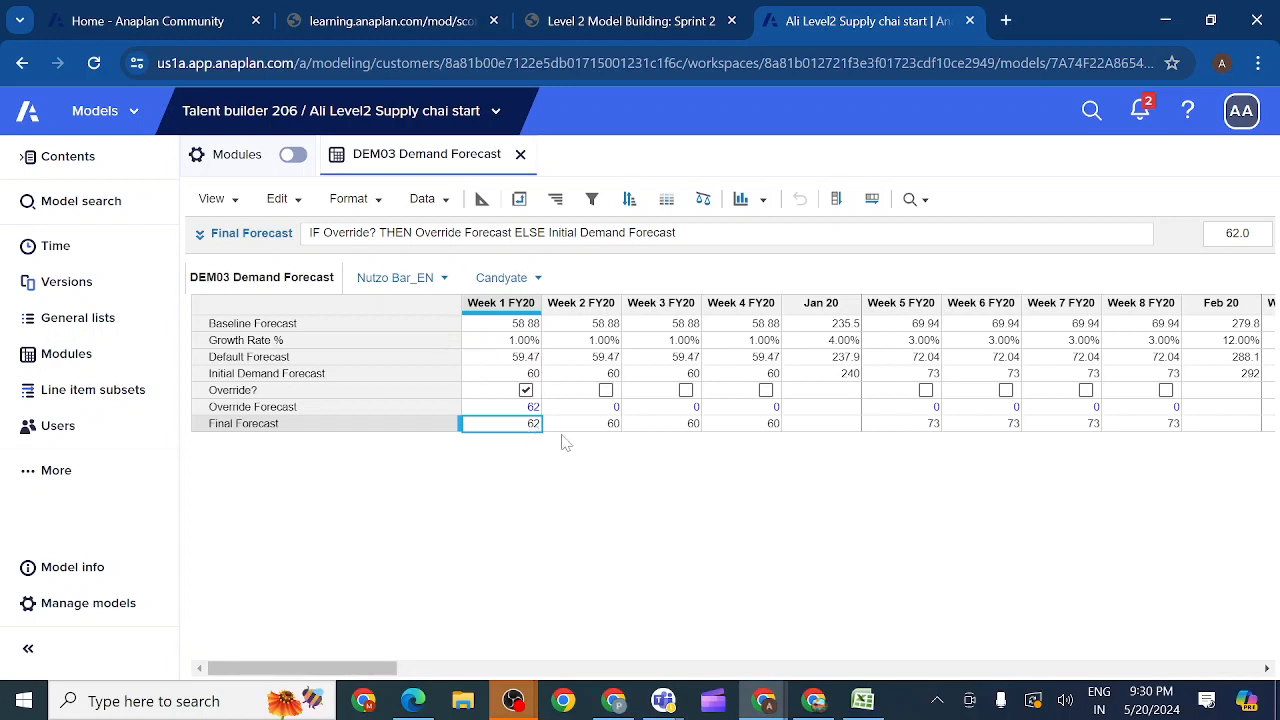
click(526, 390)
click(526, 390)
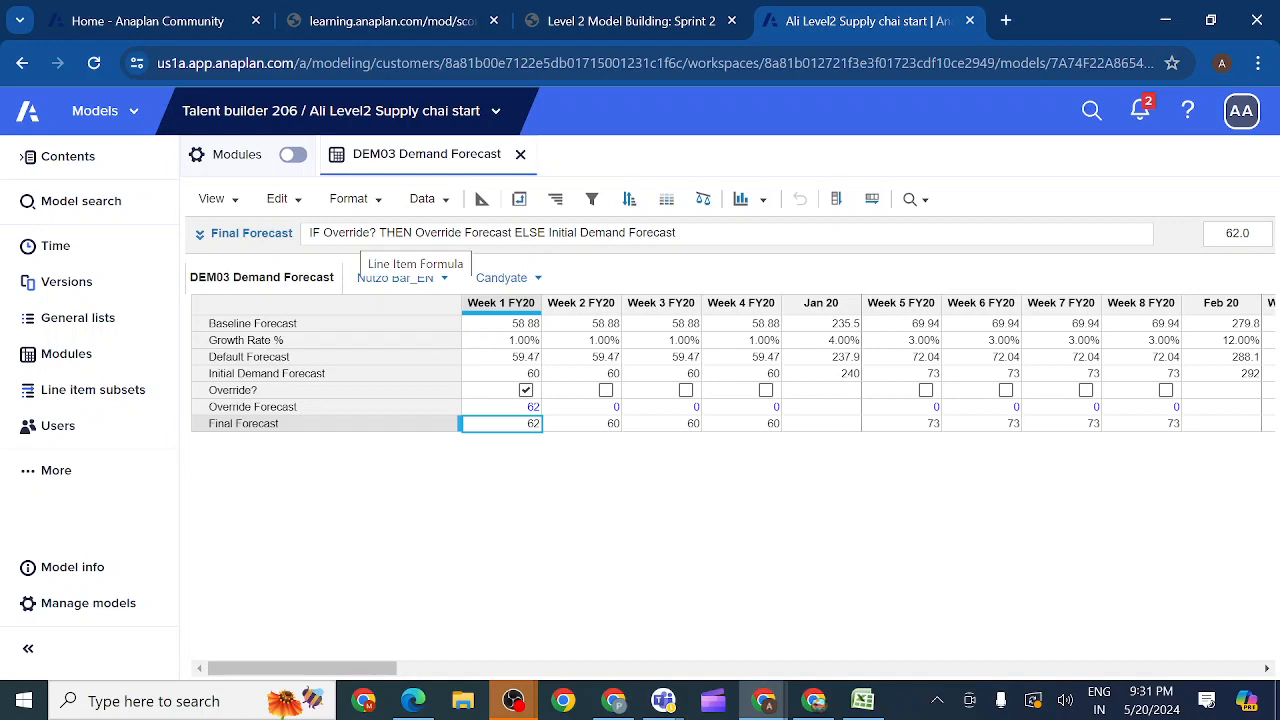
click(272, 392)
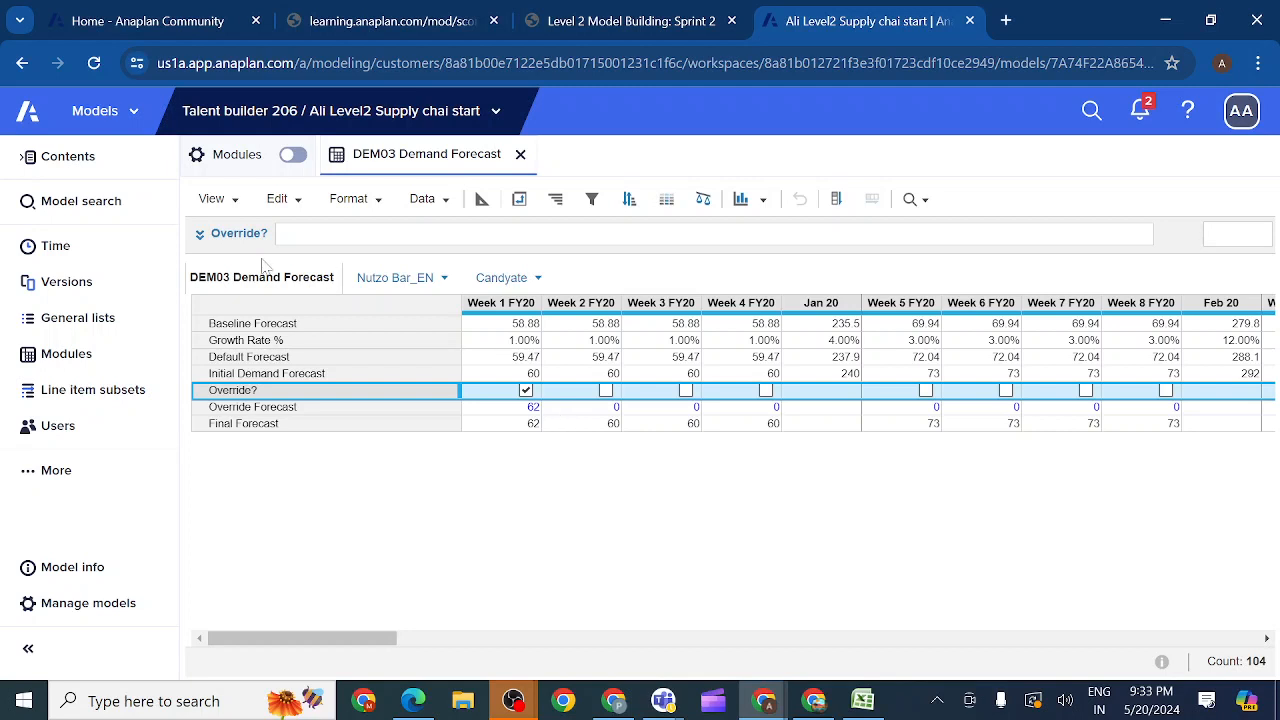
click(199, 236)
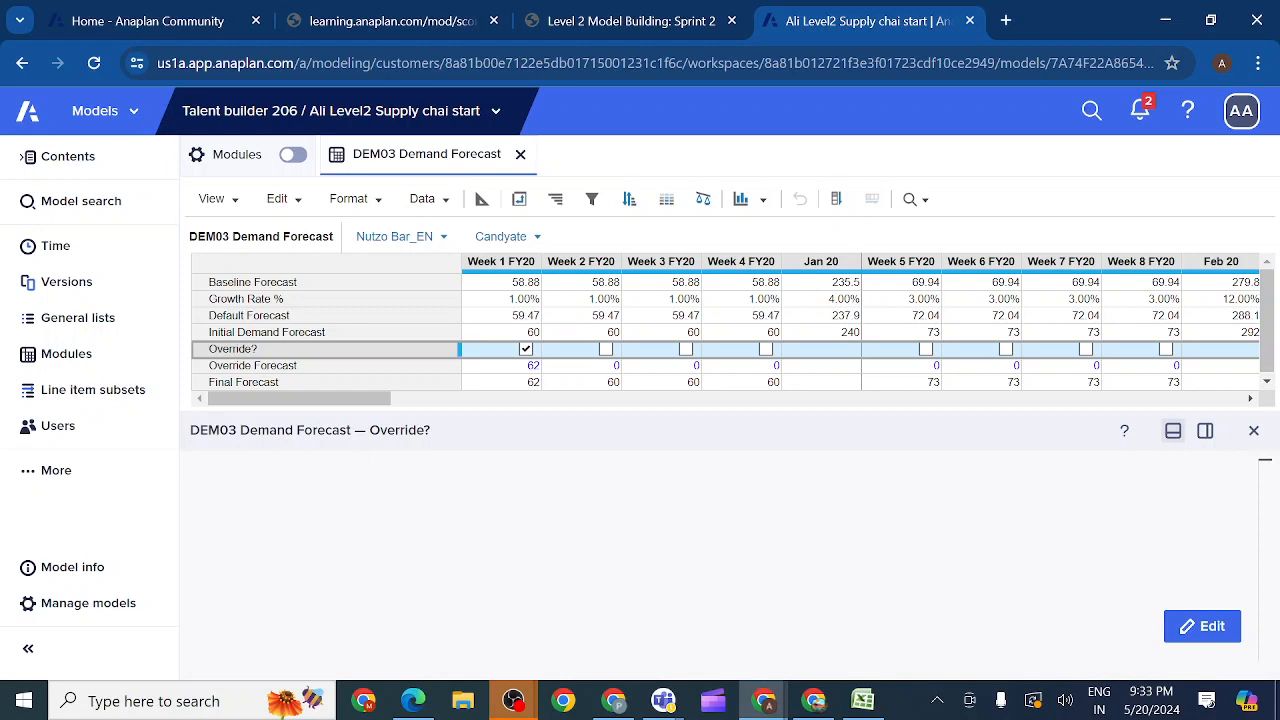
click(1254, 430)
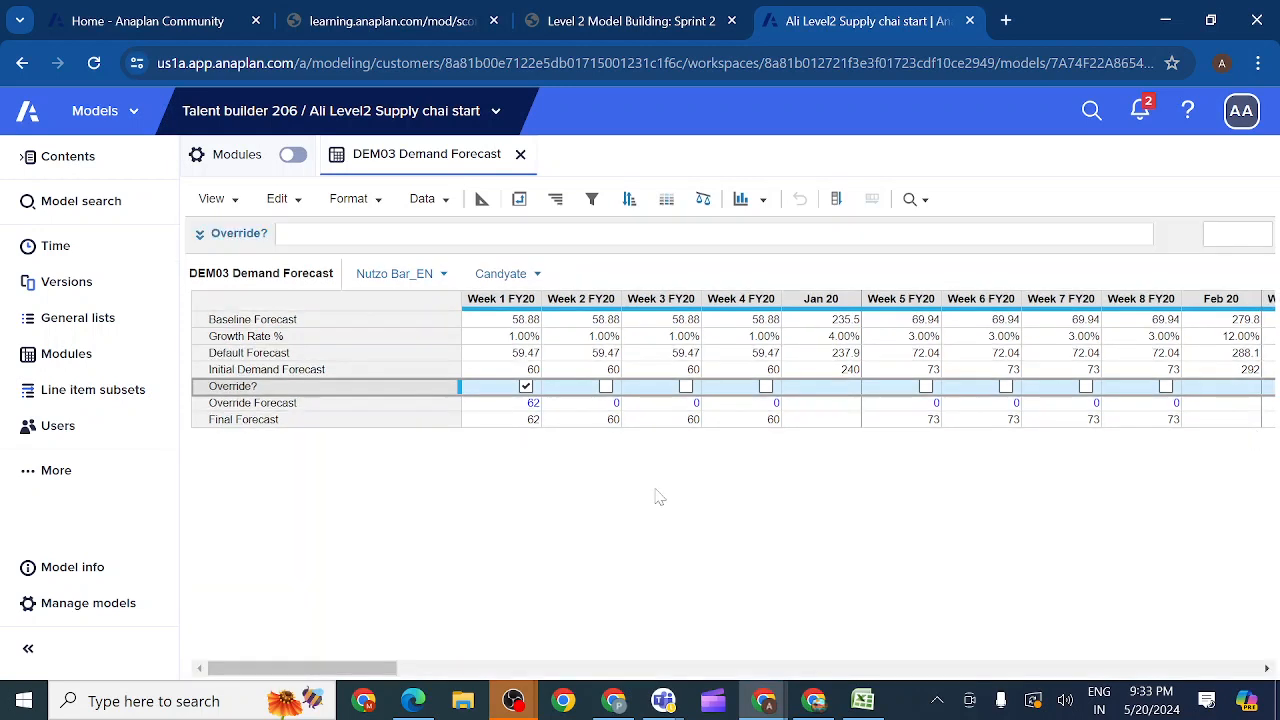
Step: Open the Final Forecast formula in the expanded editor and clear it completely
click(259, 421)
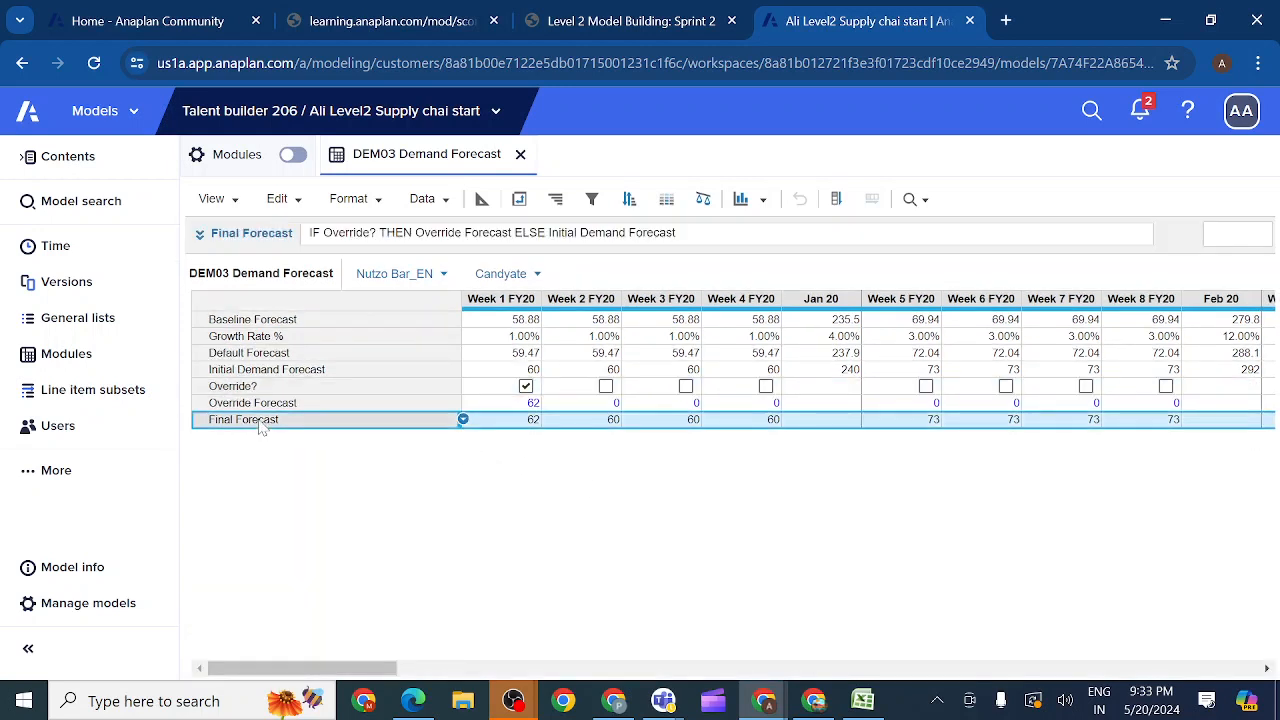
click(200, 236)
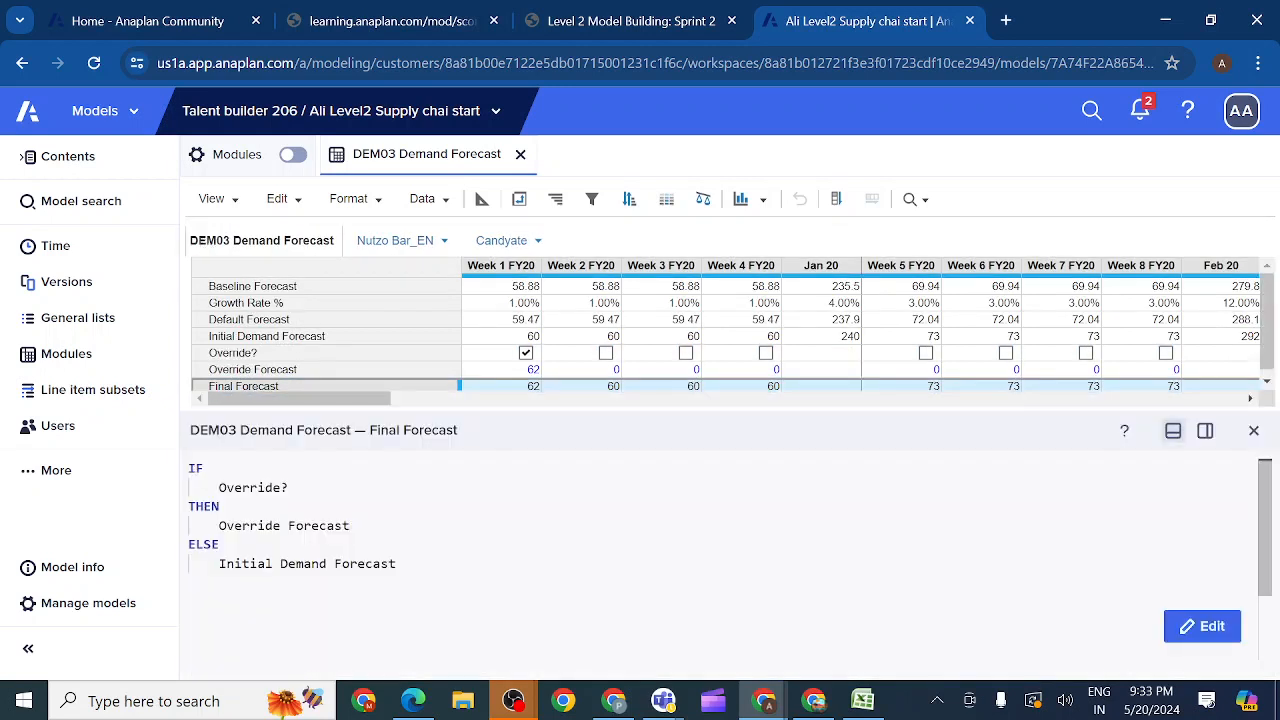
double_click(366, 564)
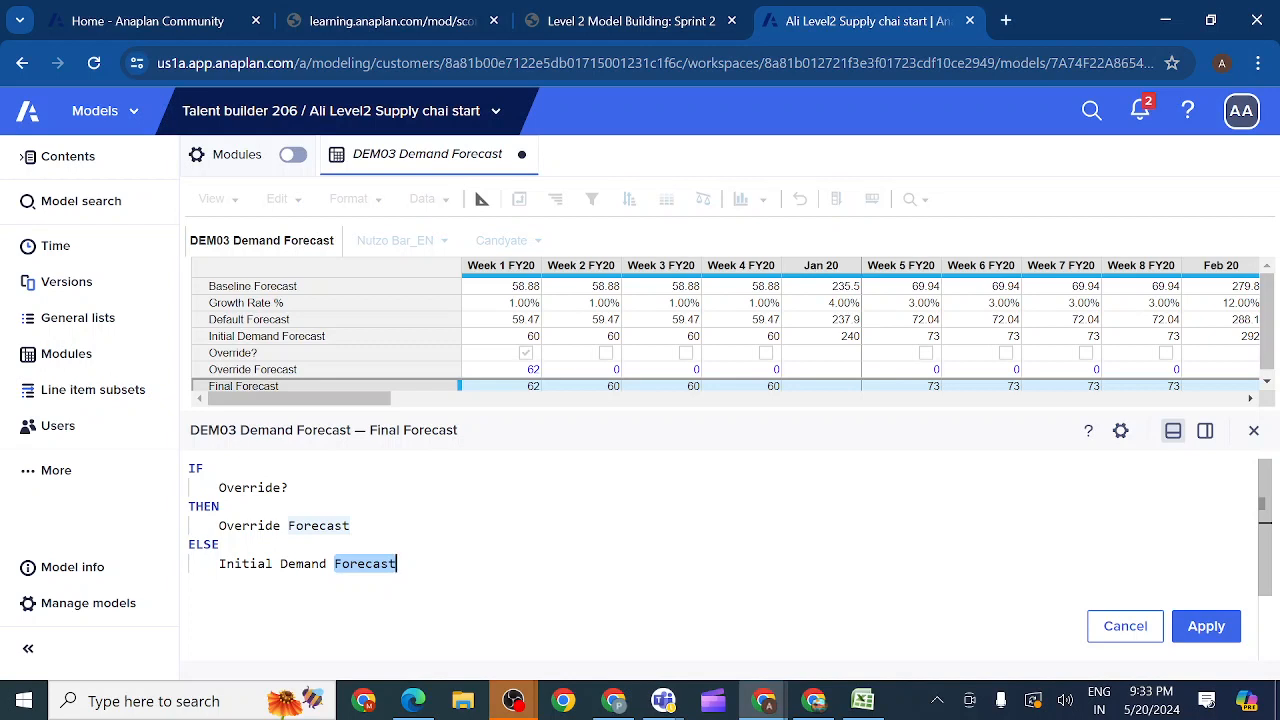
click(220, 545)
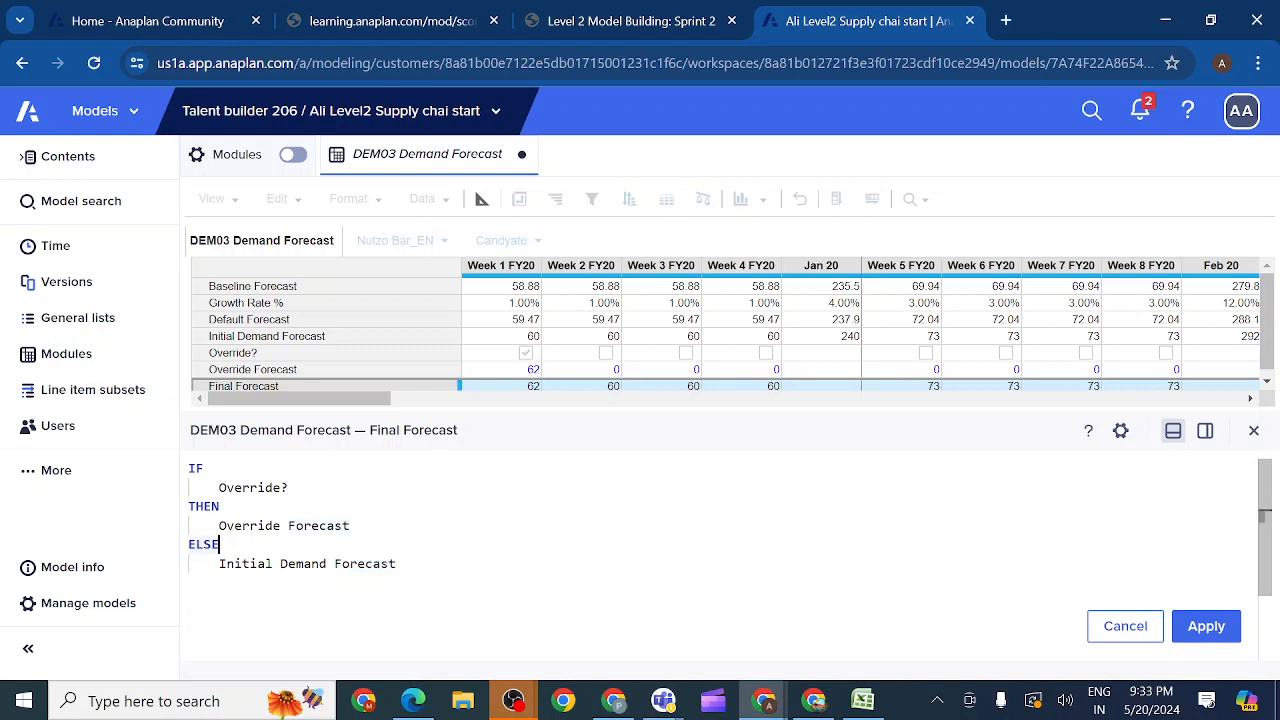
click(397, 564)
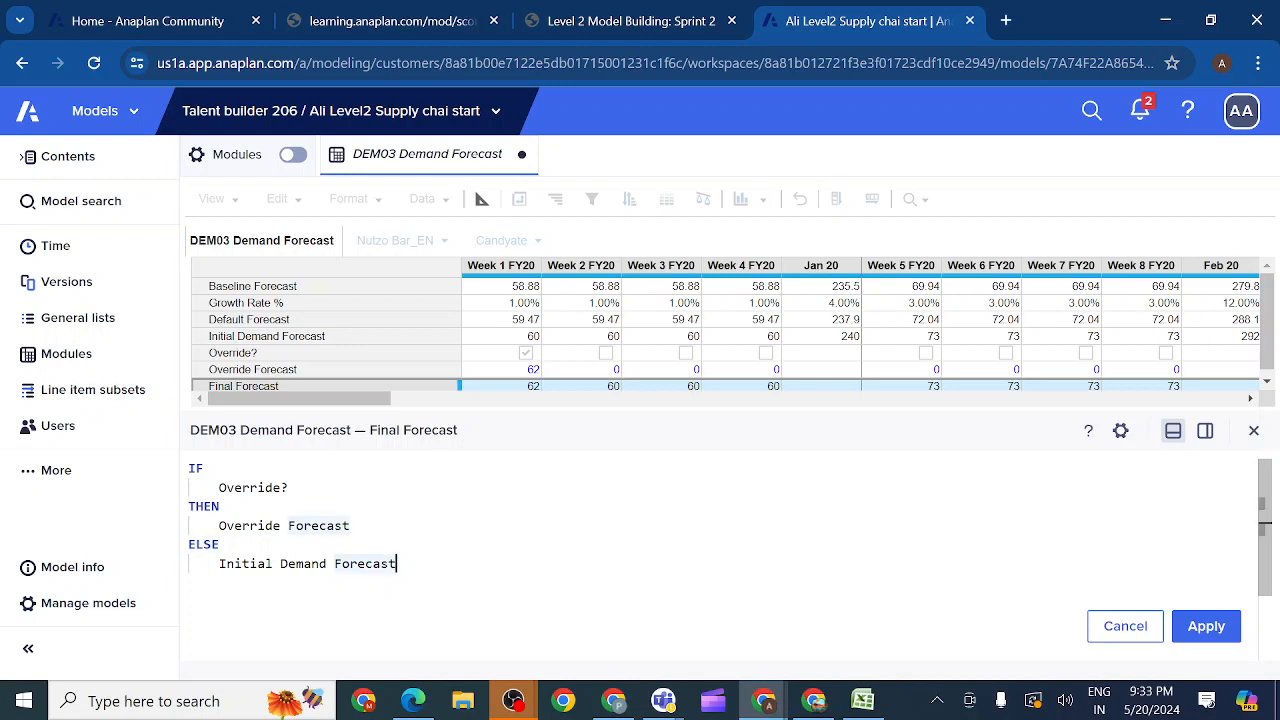
key(BackSpace)
key(BackSpace)
key(BackSpace)
key(BackSpace)
key(BackSpace)
key(BackSpace)
key(BackSpace)
key(BackSpace)
key(BackSpace)
key(BackSpace)
key(BackSpace)
key(BackSpace)
key(BackSpace)
key(BackSpace)
key(BackSpace)
key(BackSpace)
key(BackSpace)
key(BackSpace)
key(BackSpace)
key(BackSpace)
key(BackSpace)
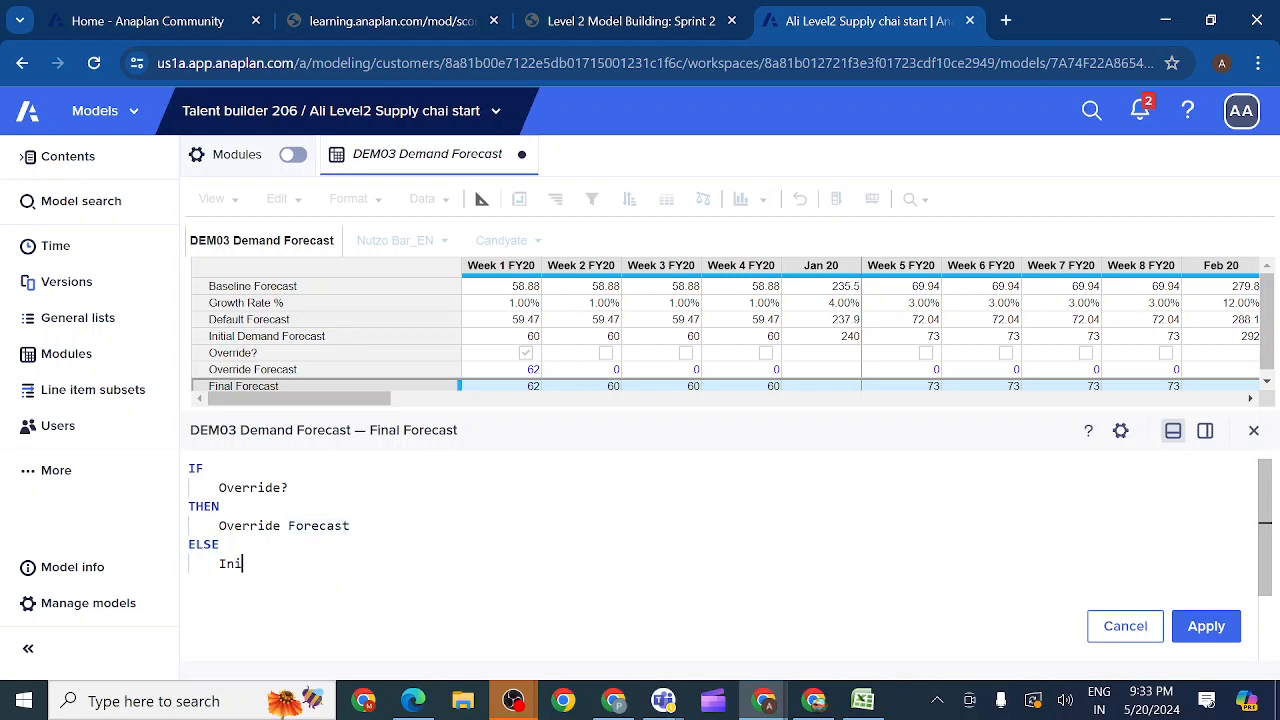
key(BackSpace)
key(BackSpace)
key(BackSpace)
key(BackSpace)
key(BackSpace)
key(BackSpace)
key(BackSpace)
key(BackSpace)
key(BackSpace)
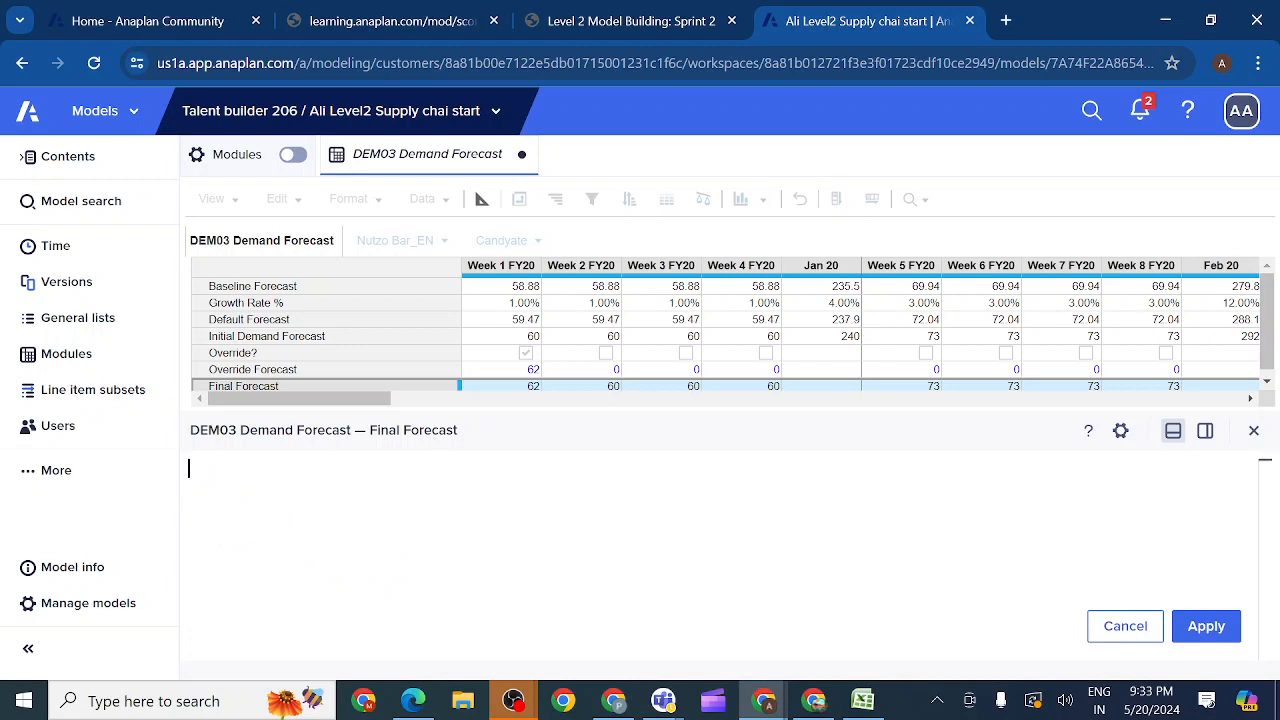
Step: Build the Final Forecast formula IF NOT Override? THEN Initial Demand Forecast ELSE Override Forecast and apply it
text(IF)
key(Return)
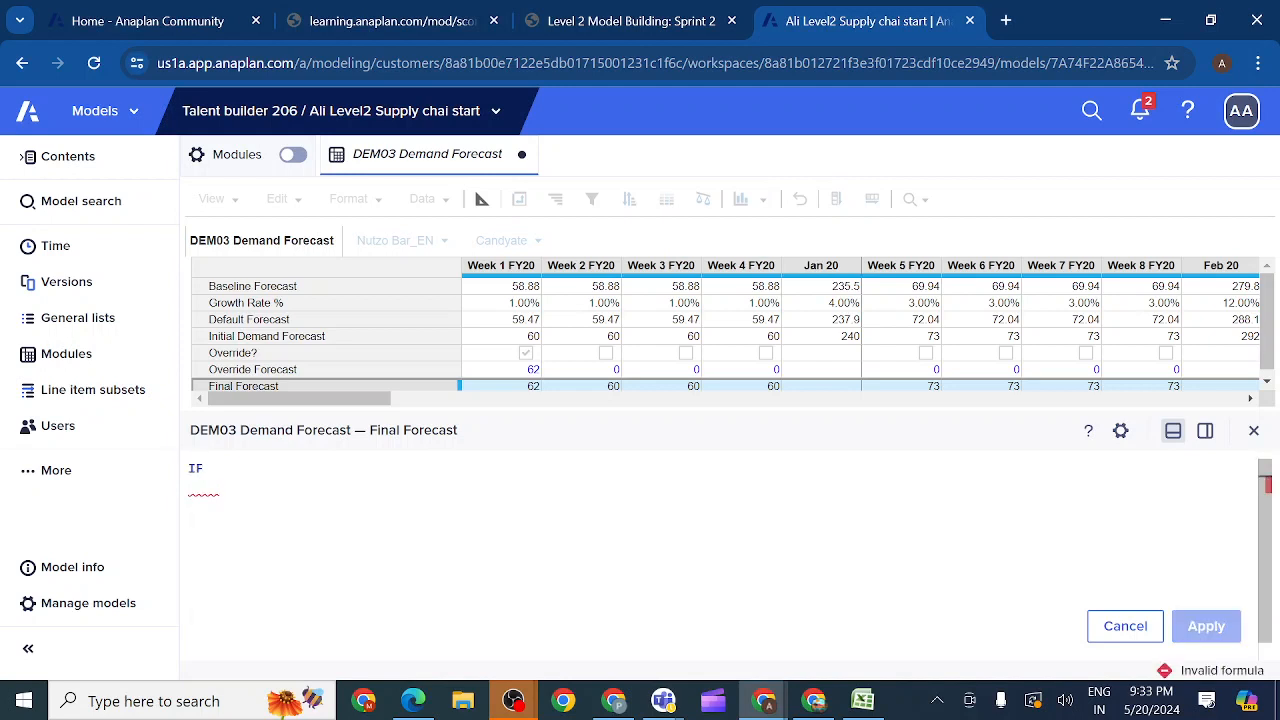
text(NOT)
click(256, 354)
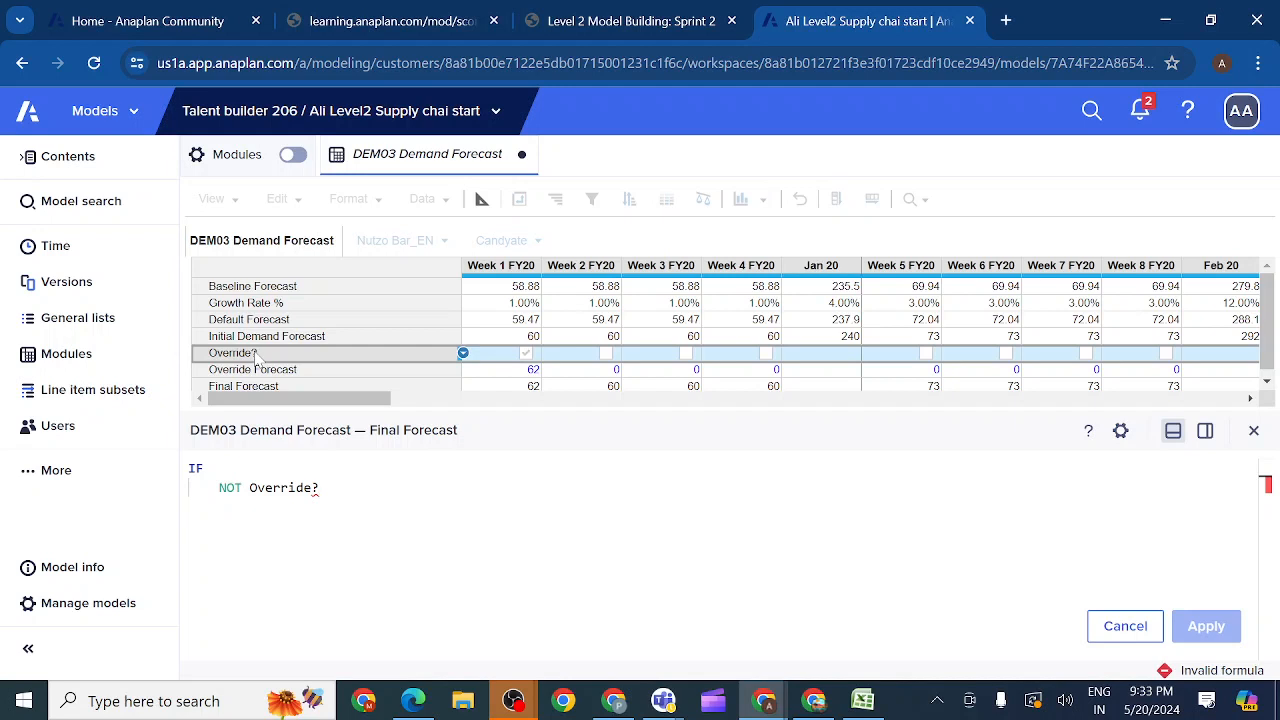
text(THEN)
key(Return)
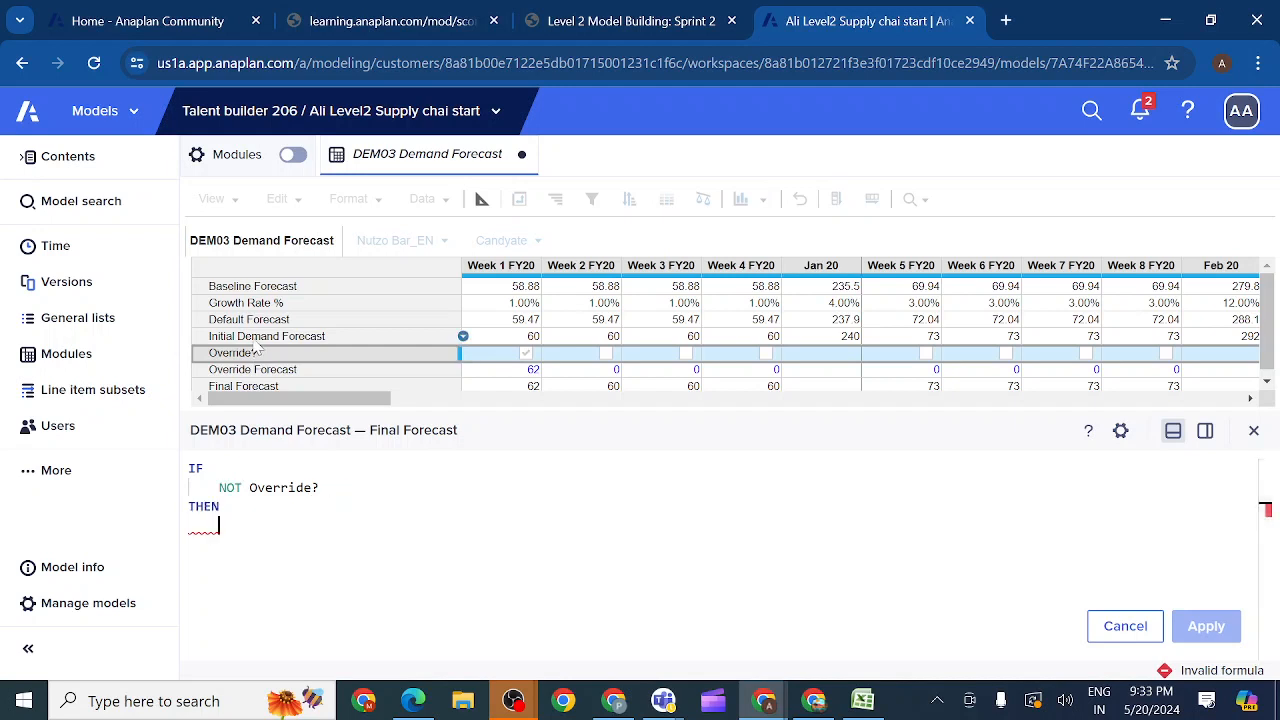
click(256, 341)
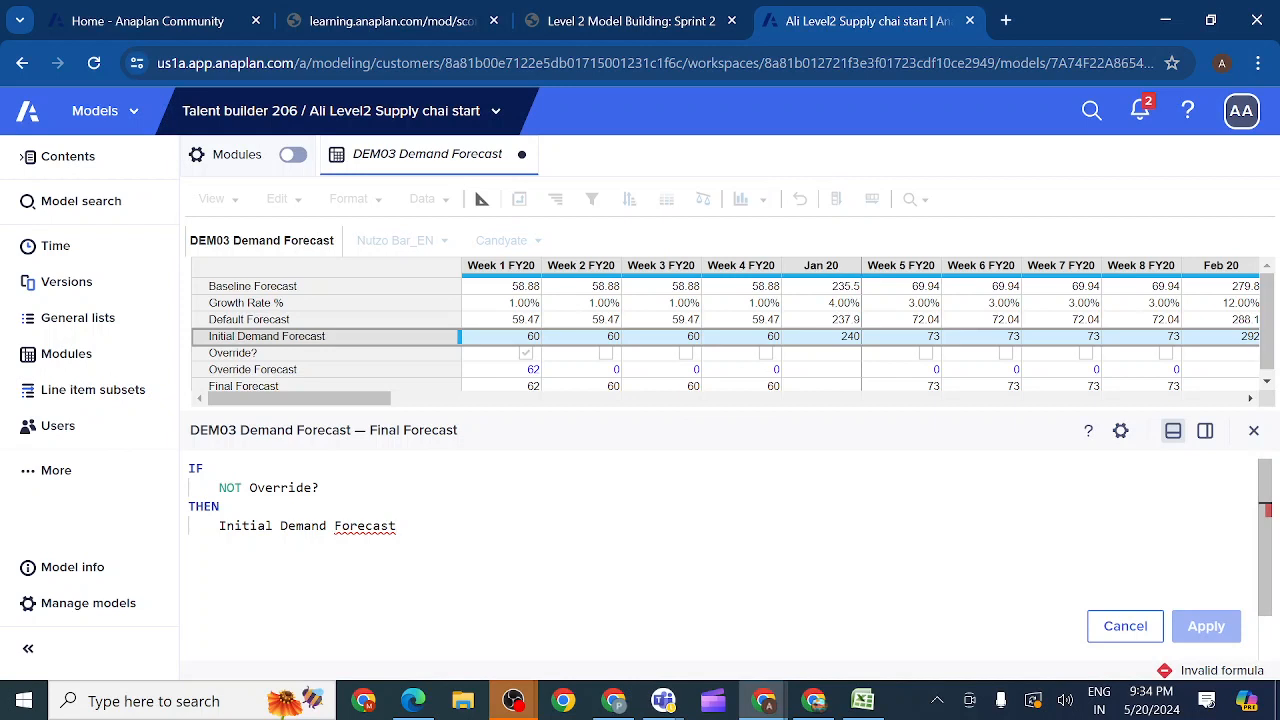
text(ELSE)
key(Return)
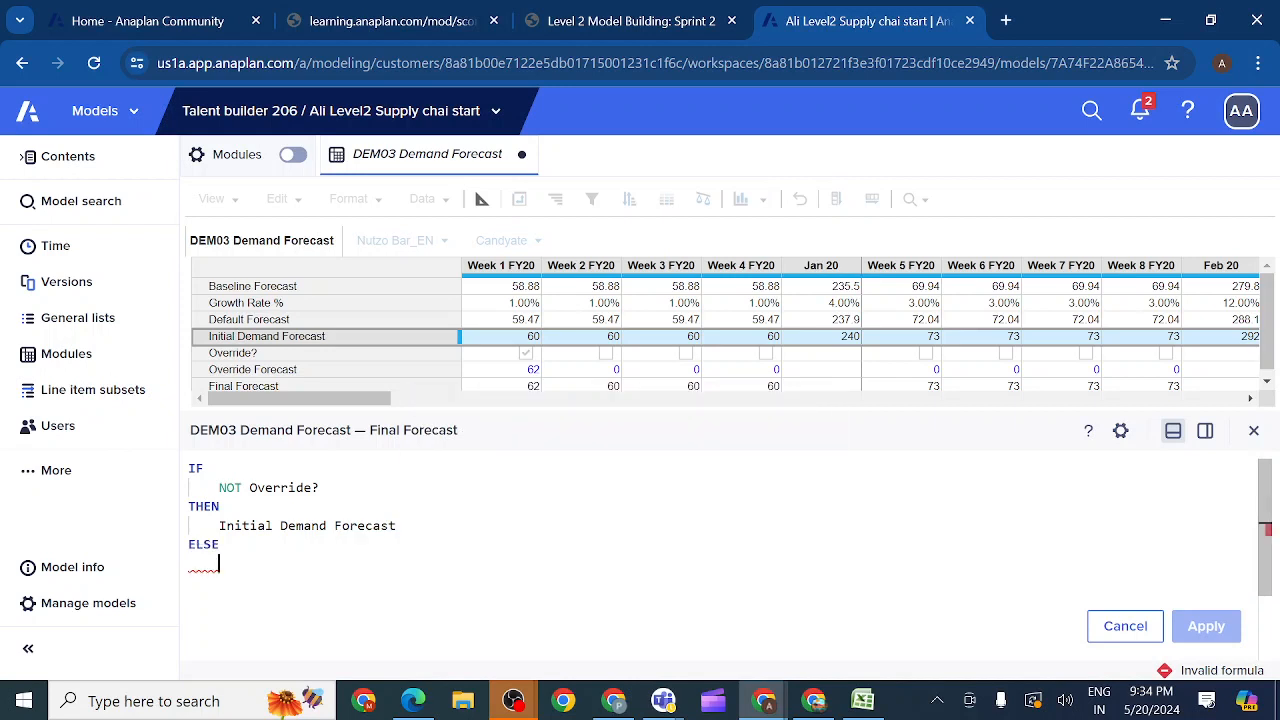
click(298, 378)
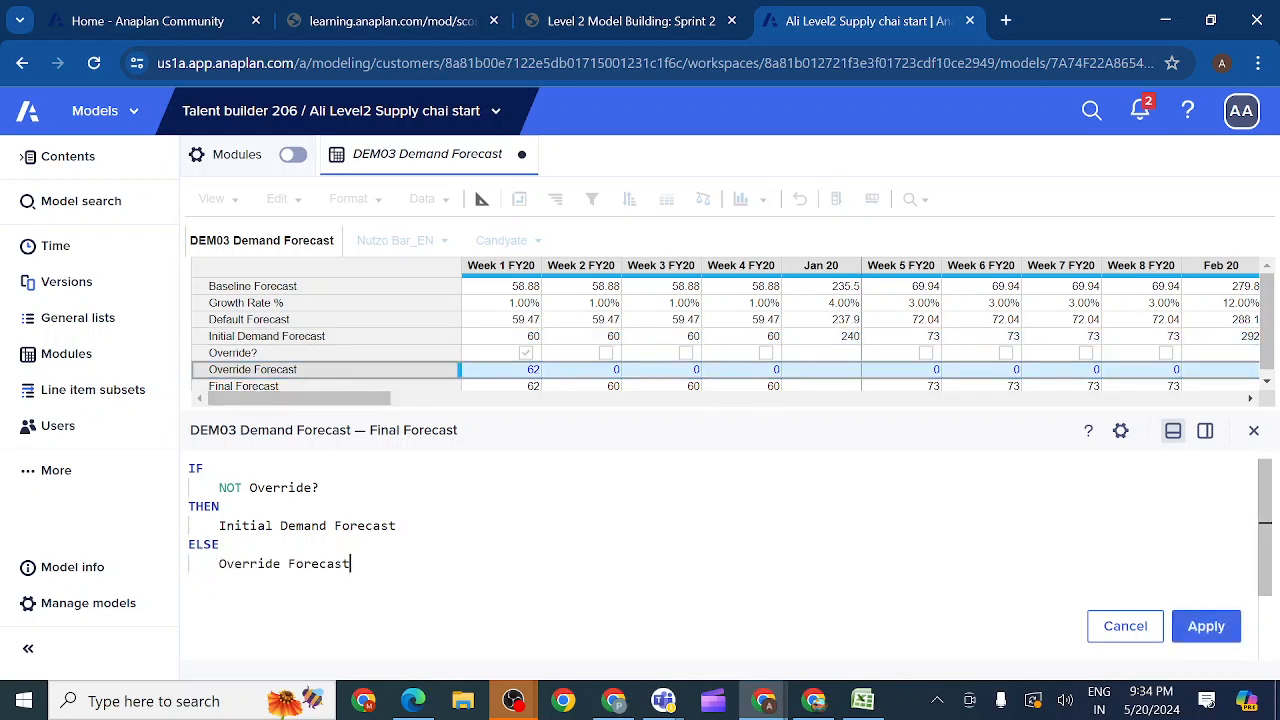
click(1197, 627)
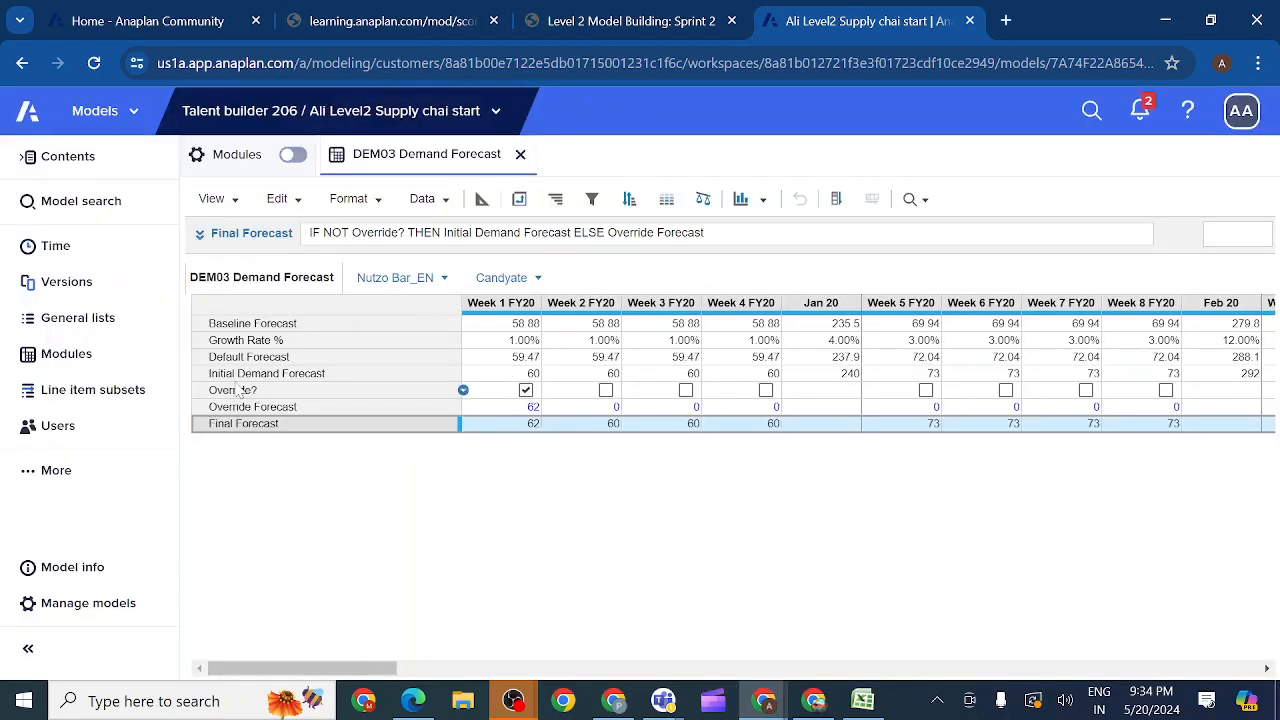
Step: Switch to the Level 2 Model Building: Sprint 2 lesson and read the Check Your Work instructions for verifying the override
click(234, 392)
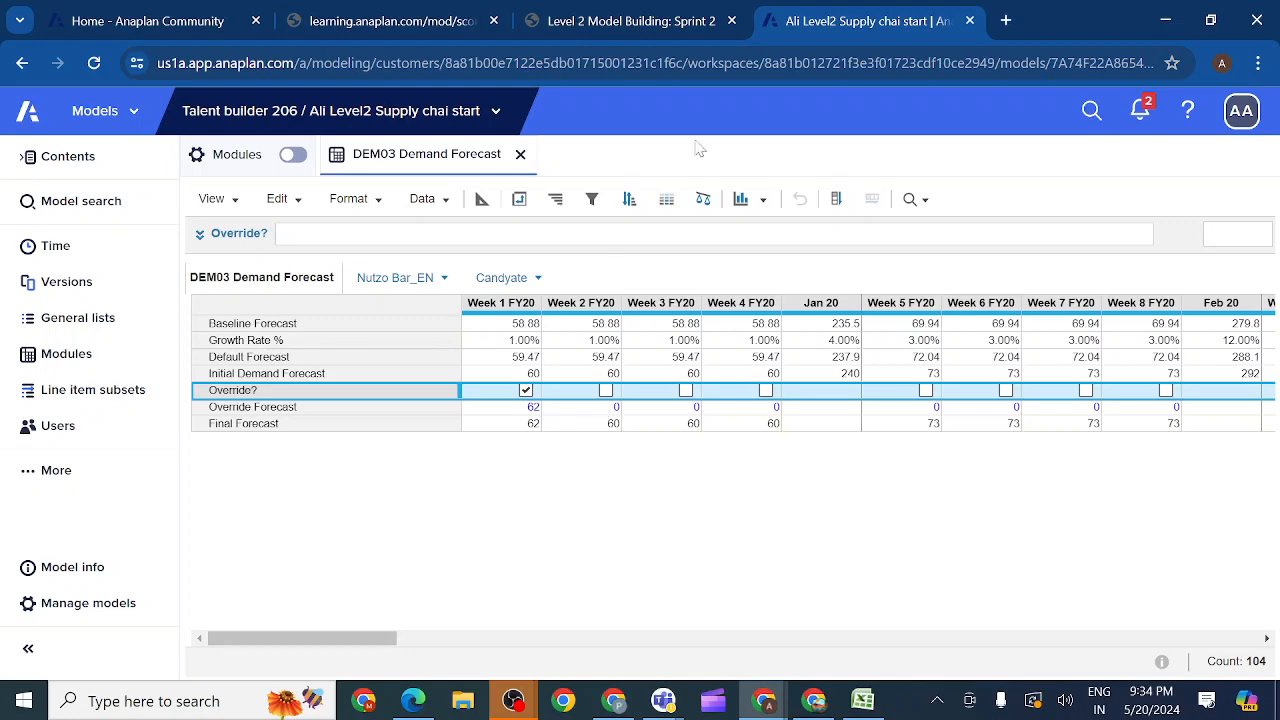
click(628, 22)
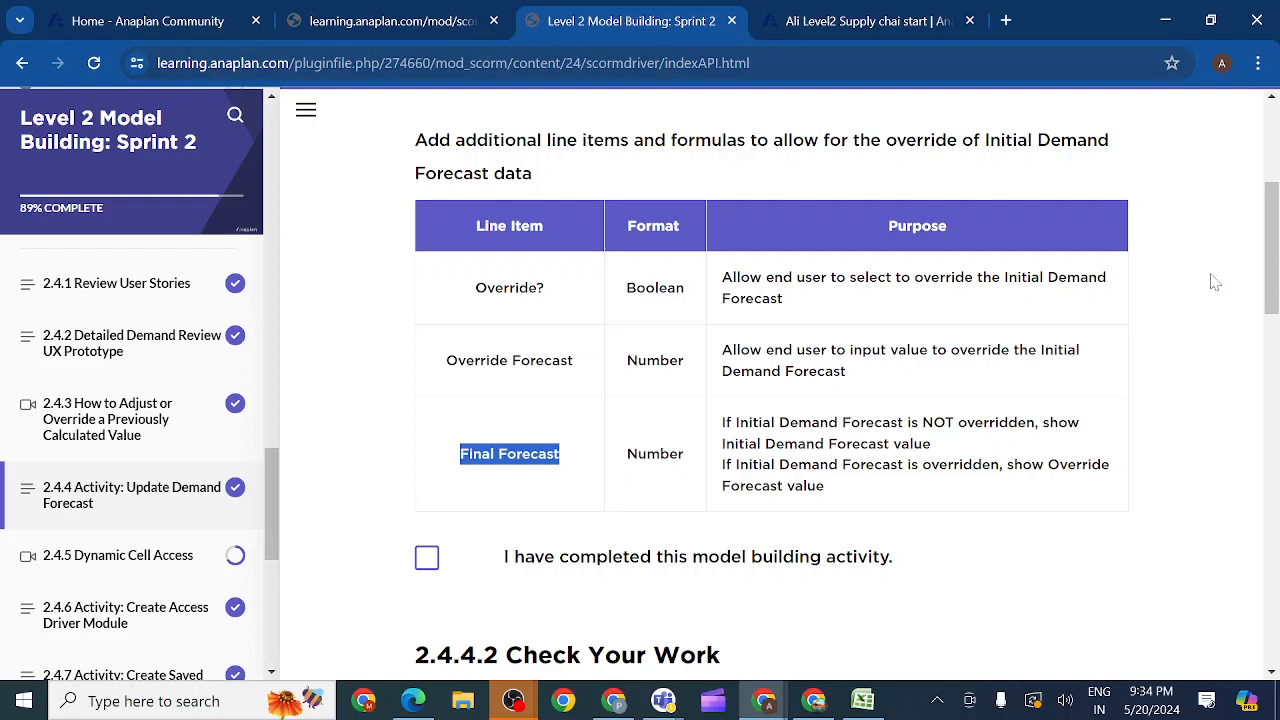
scroll(859, 373, down, 4)
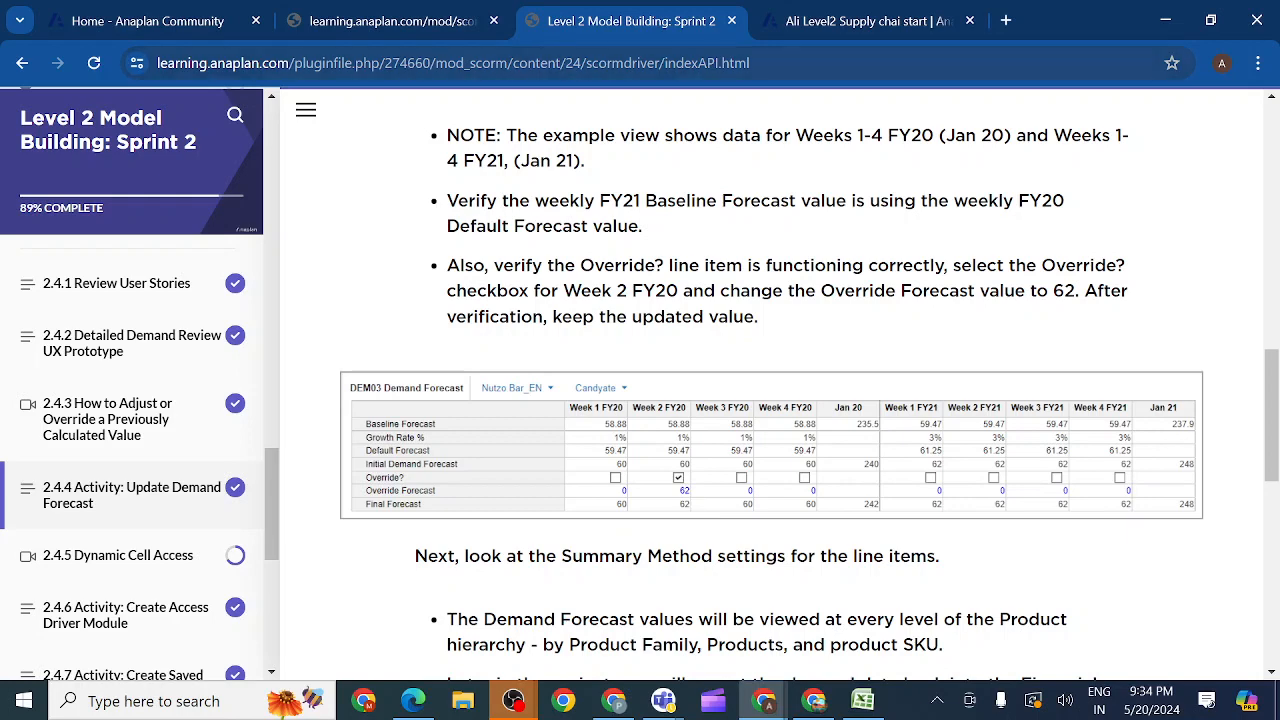
Step: Back in Anaplan, move the Override? selection from Week 1 to Week 2 FY20 and set the Week 2 Override Forecast to 62
click(833, 20)
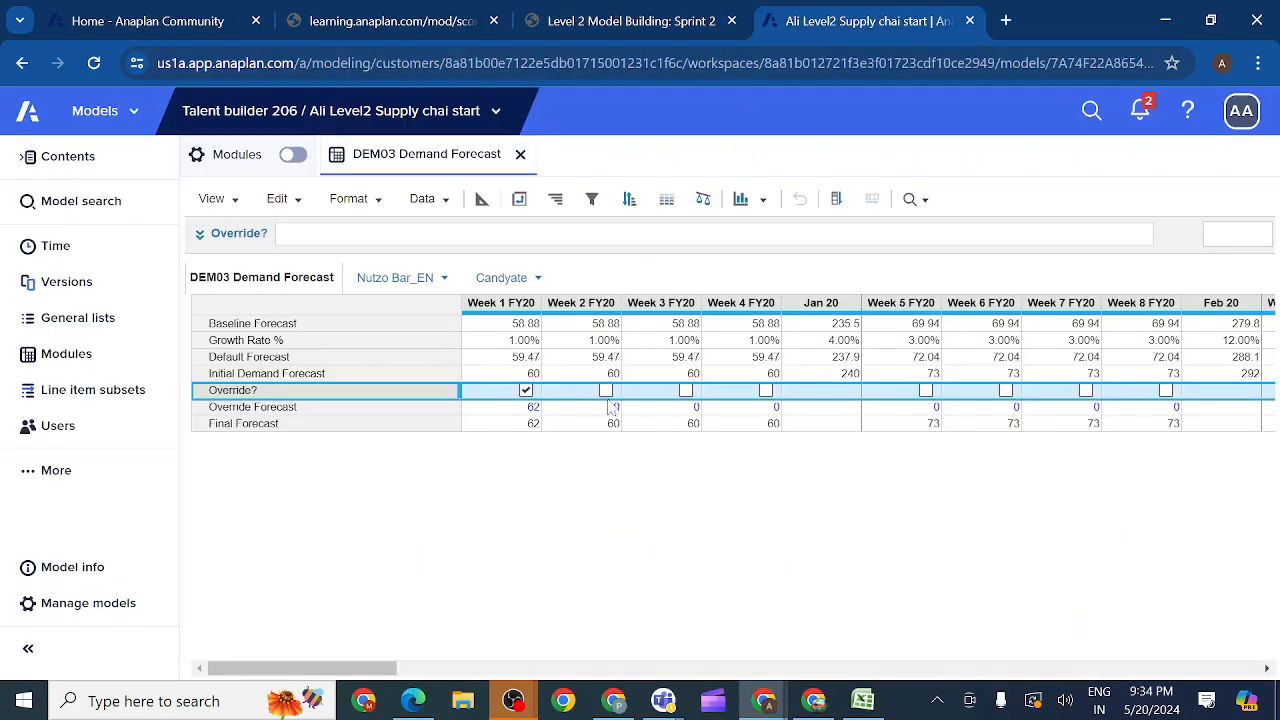
click(526, 390)
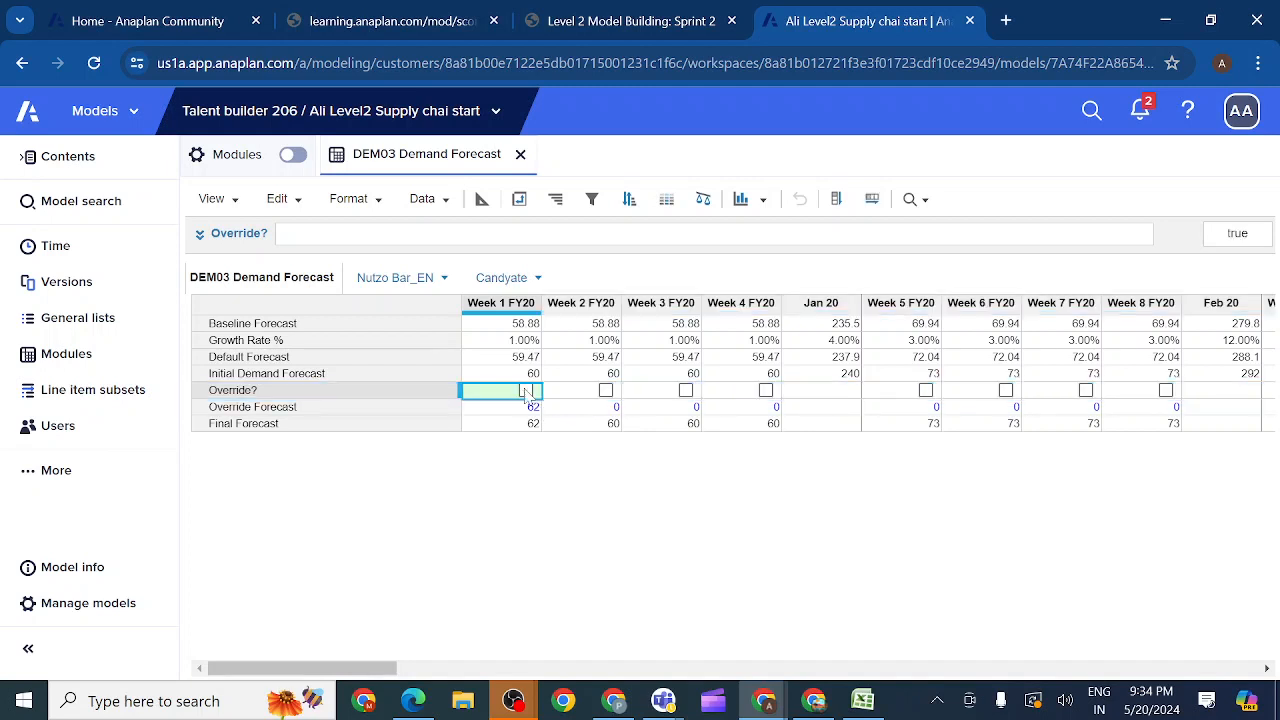
click(606, 390)
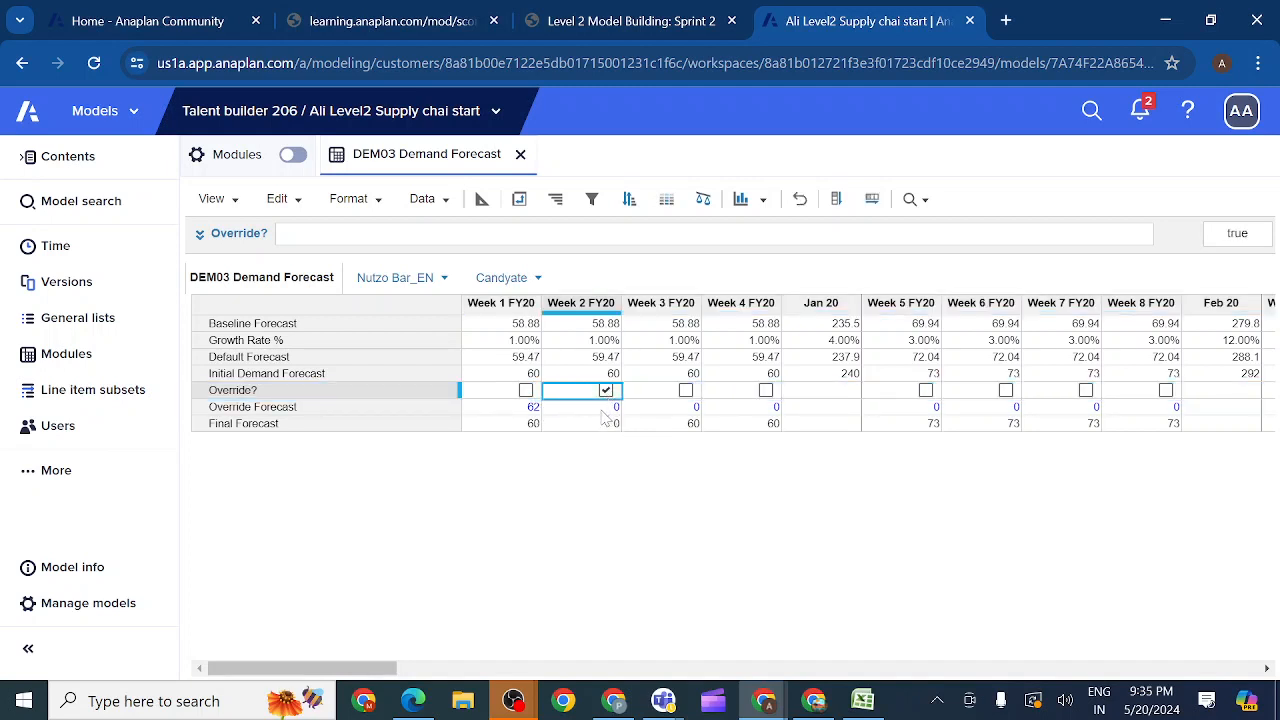
double_click(601, 410)
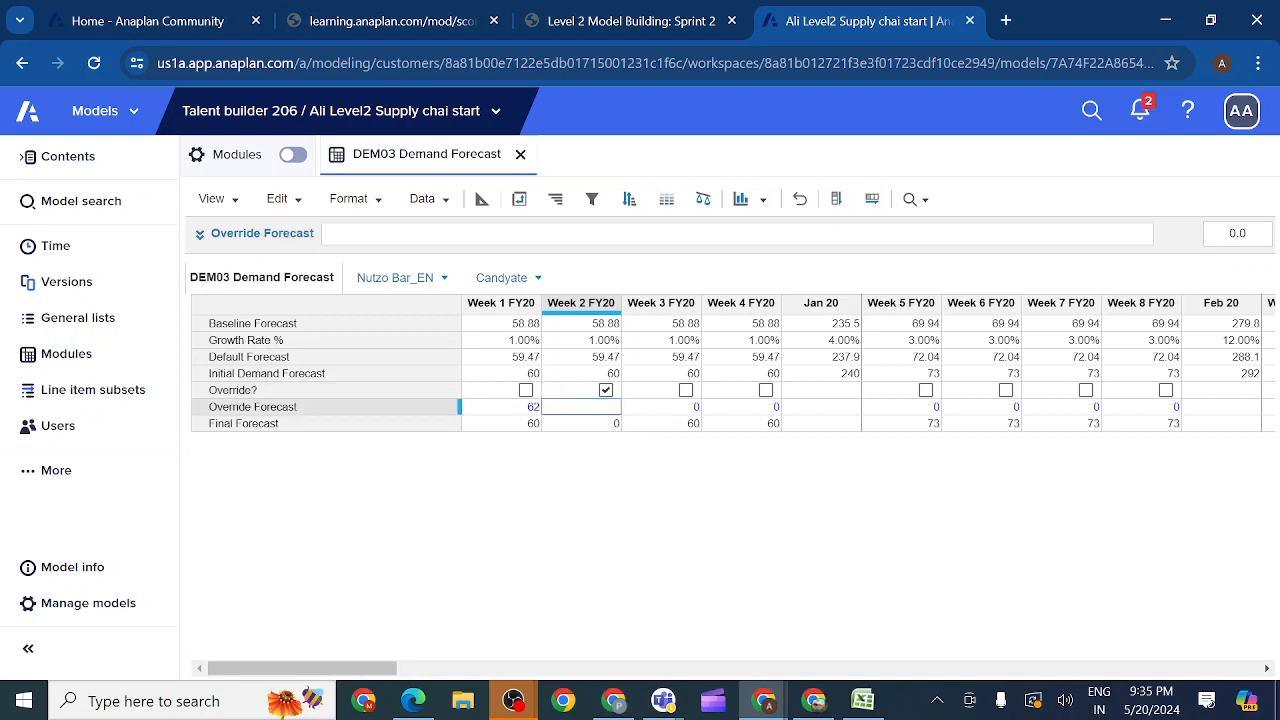
click(668, 424)
Step: Reset the Week 1 FY20 Override Forecast to 0
click(537, 412)
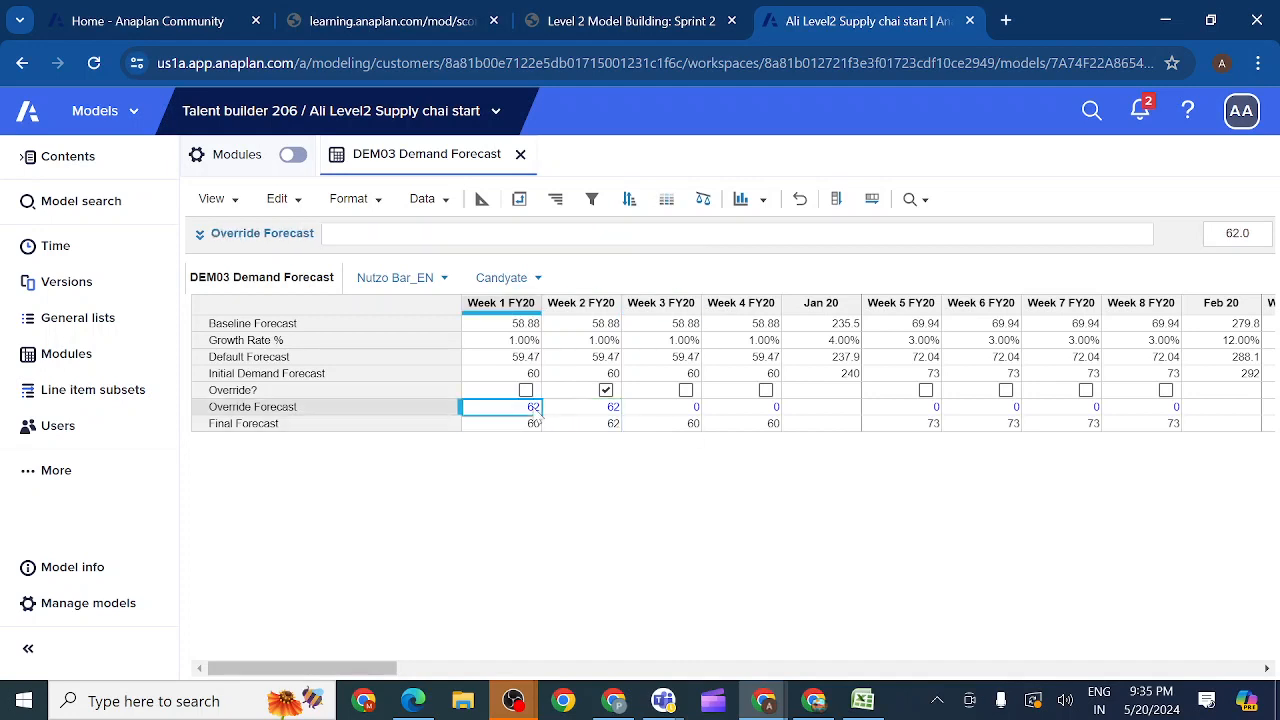
text(0)
click(591, 426)
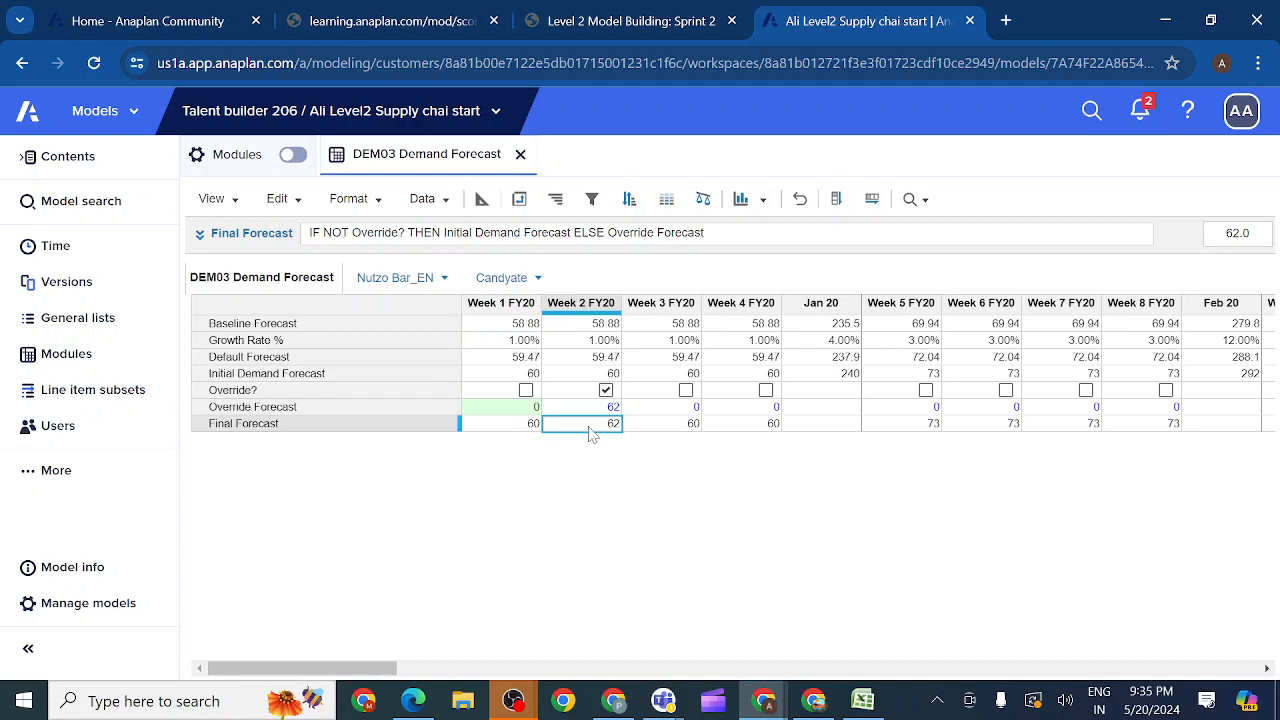
Step: Copy the Sum summary method from Initial Demand Forecast to Final Forecast in the module blueprint and return to the grid
click(813, 394)
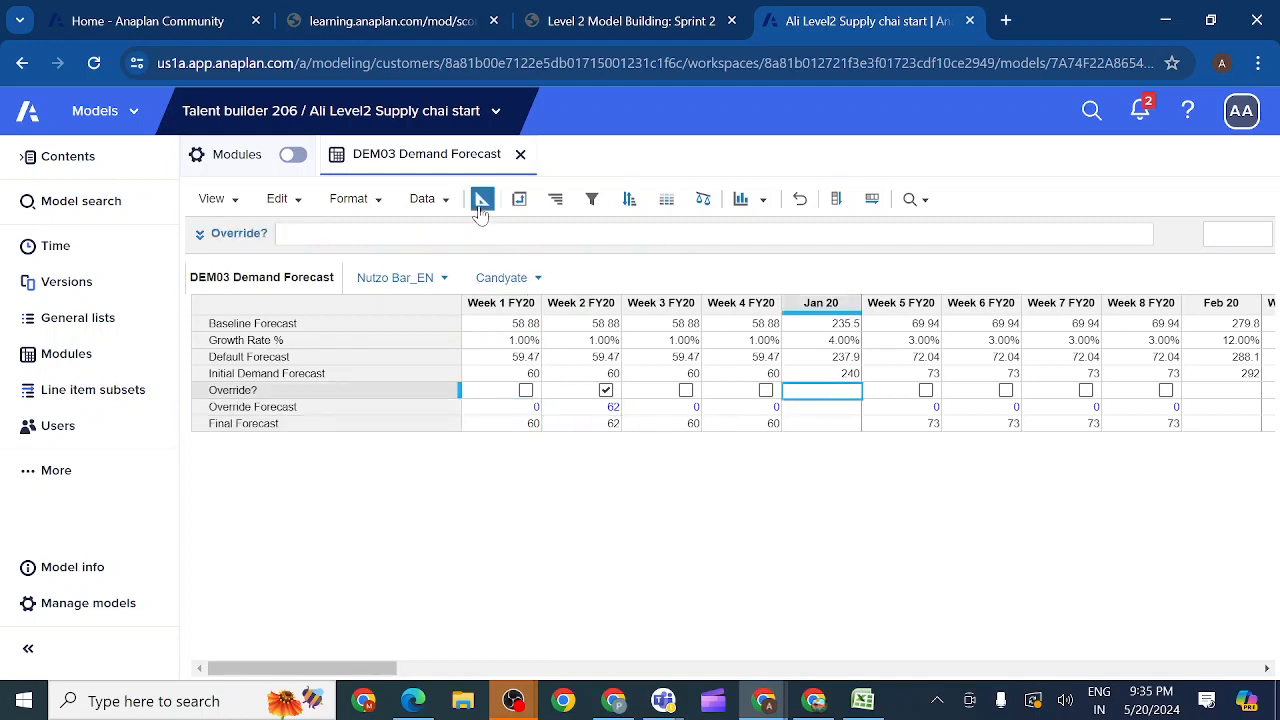
click(481, 203)
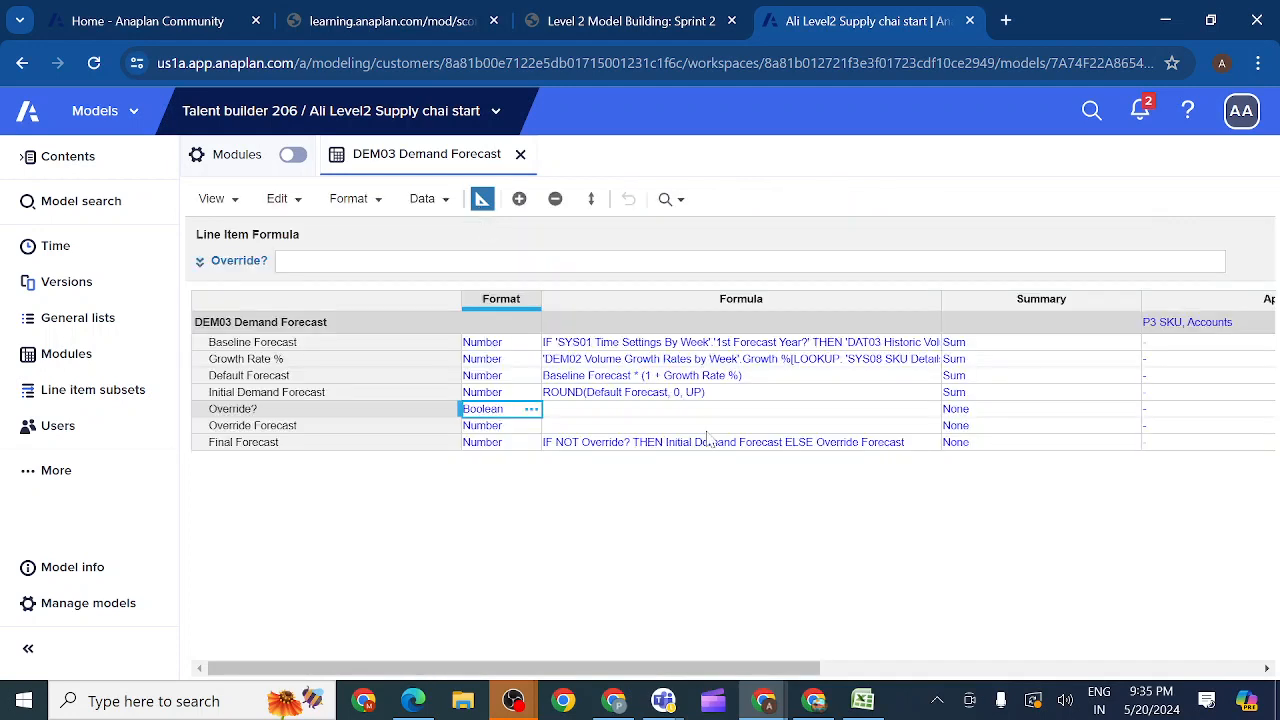
click(966, 393)
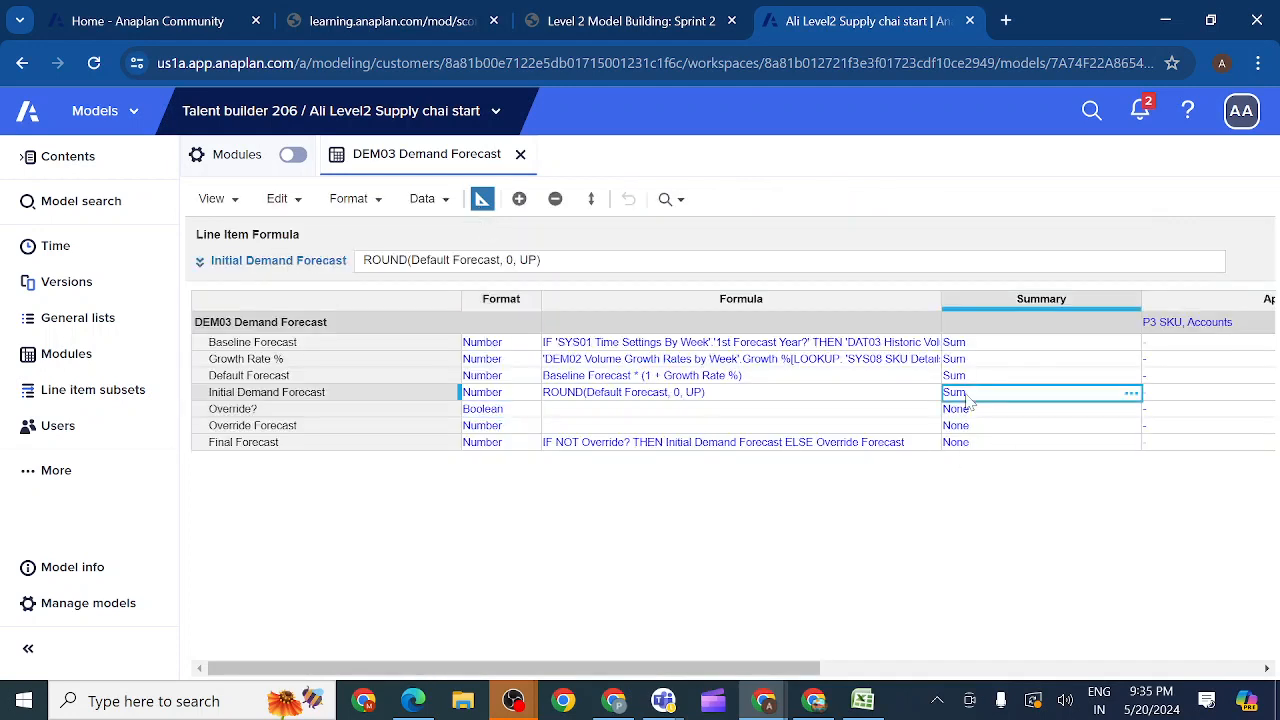
key(ctrl+c)
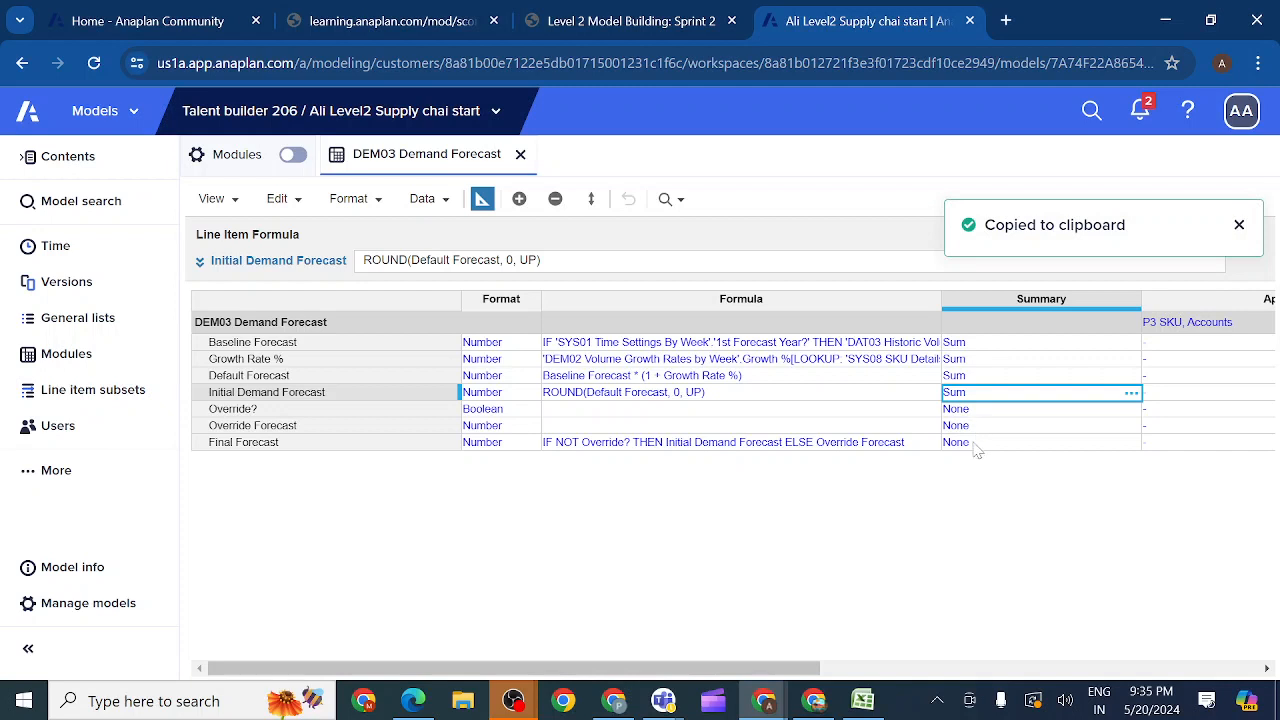
click(975, 447)
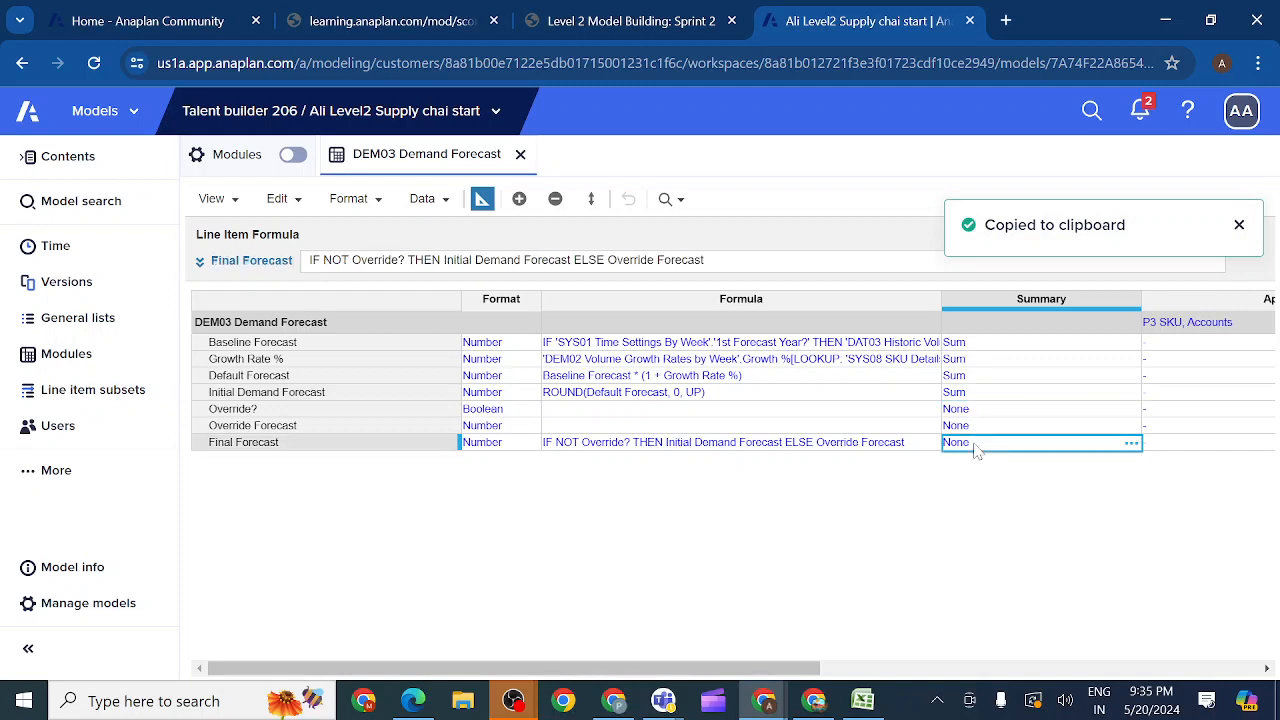
key(ctrl+v)
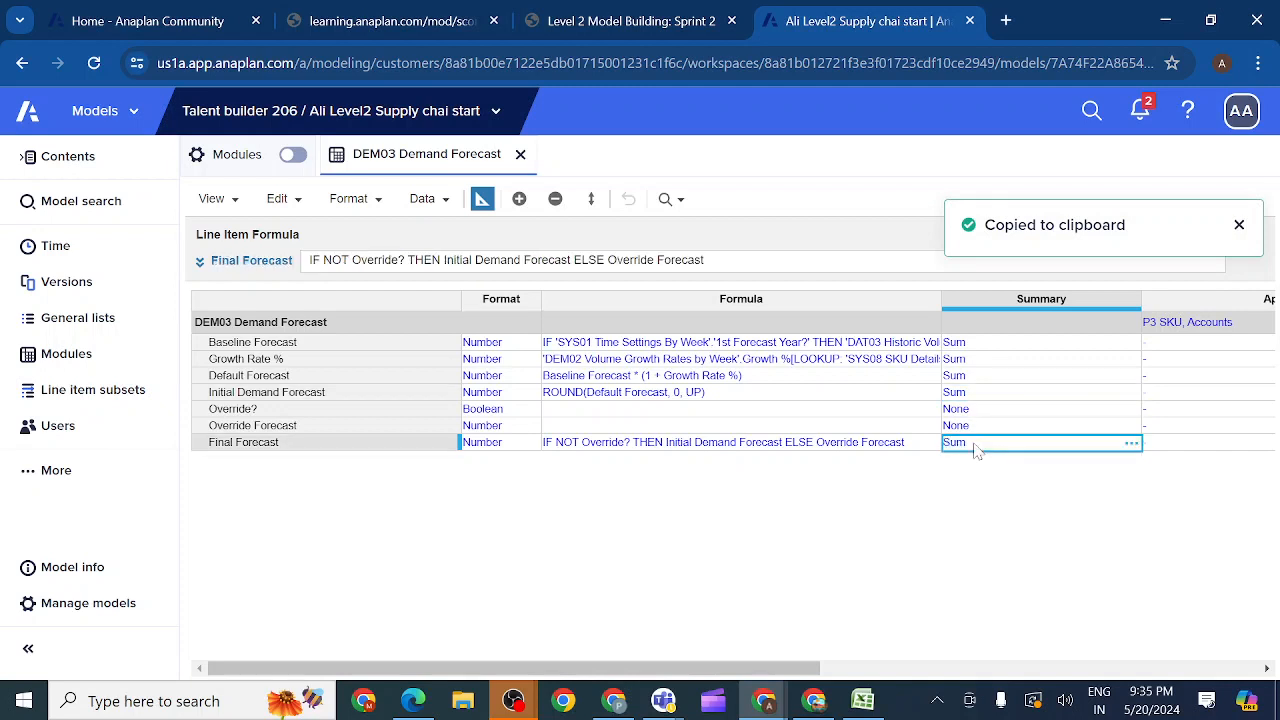
click(482, 200)
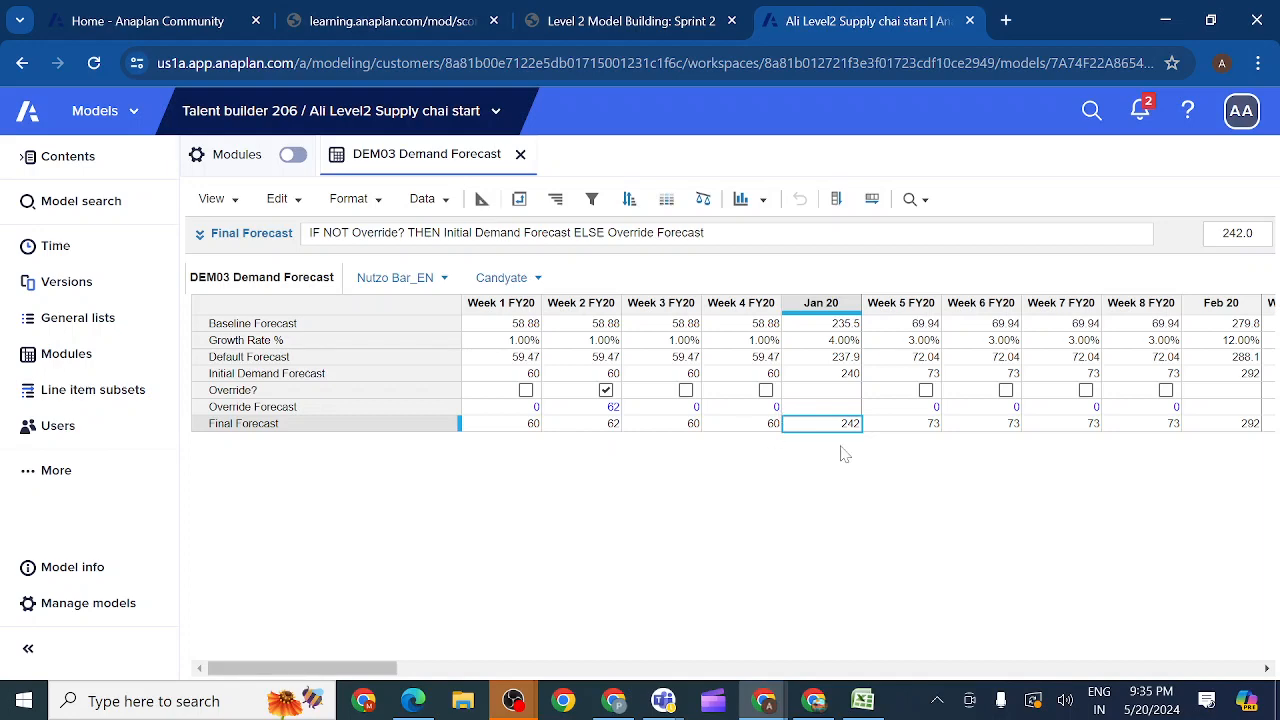
Step: Switch to the Level 2 Model Building: Sprint 2 lesson and read the Summary Method check and section 2.4.4.3 Update Module Style Settings
click(655, 24)
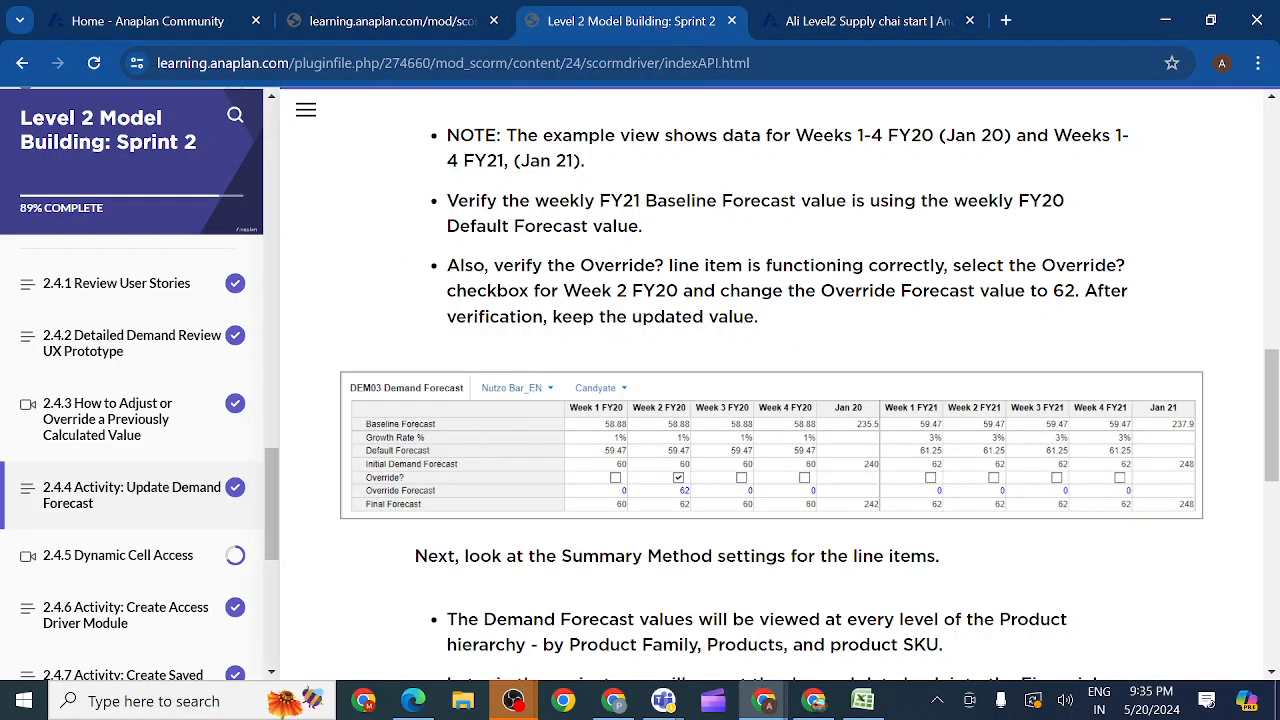
scroll(1265, 420, down, 3)
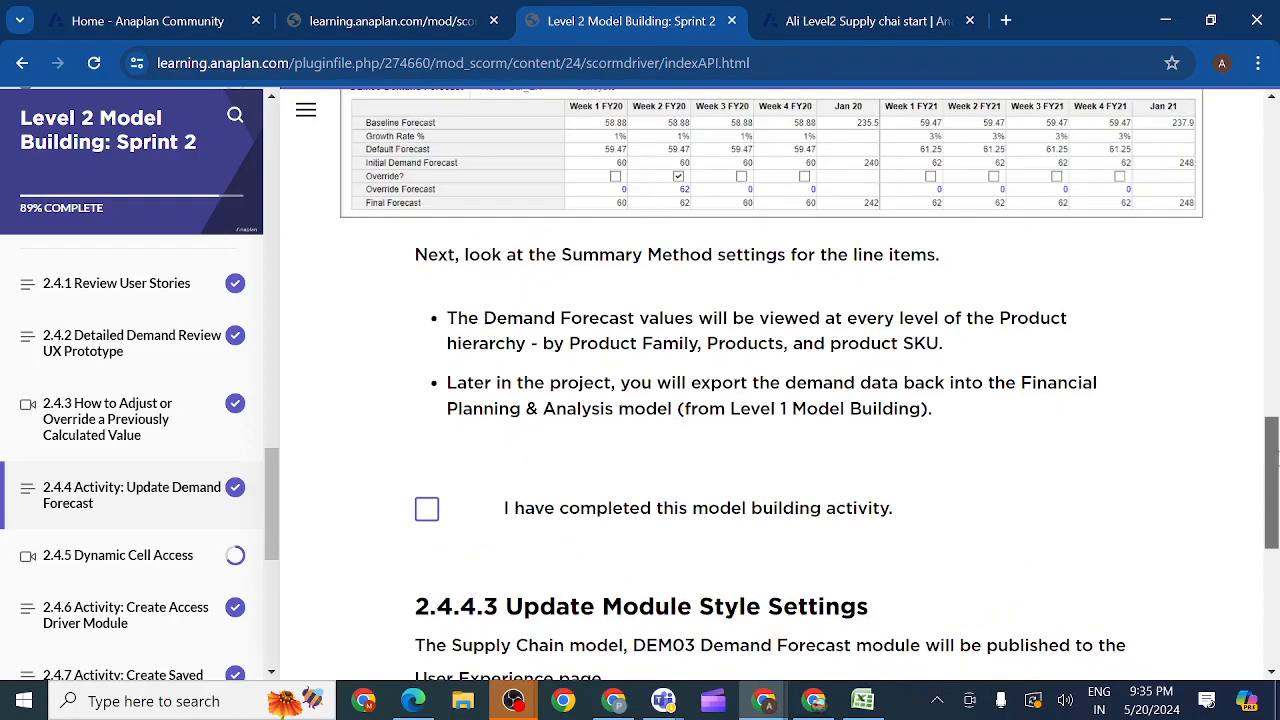
drag(1277, 451, 1267, 411)
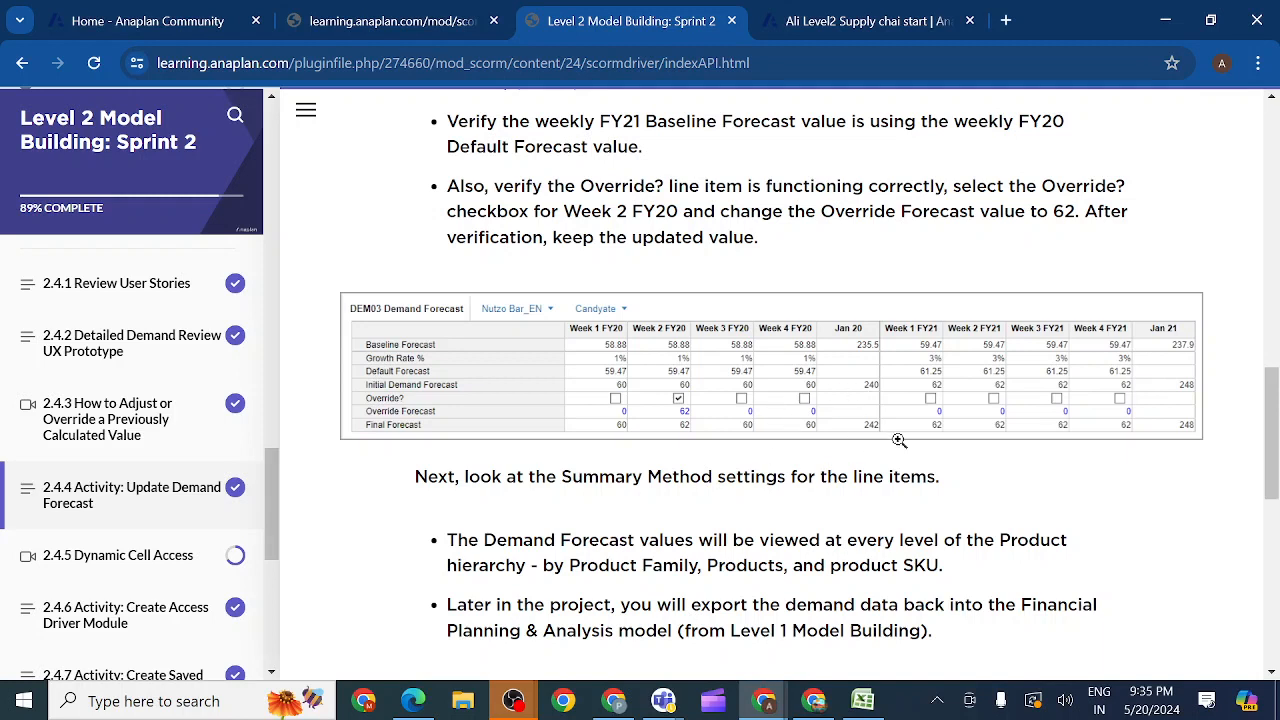
drag(1274, 418, 1260, 546)
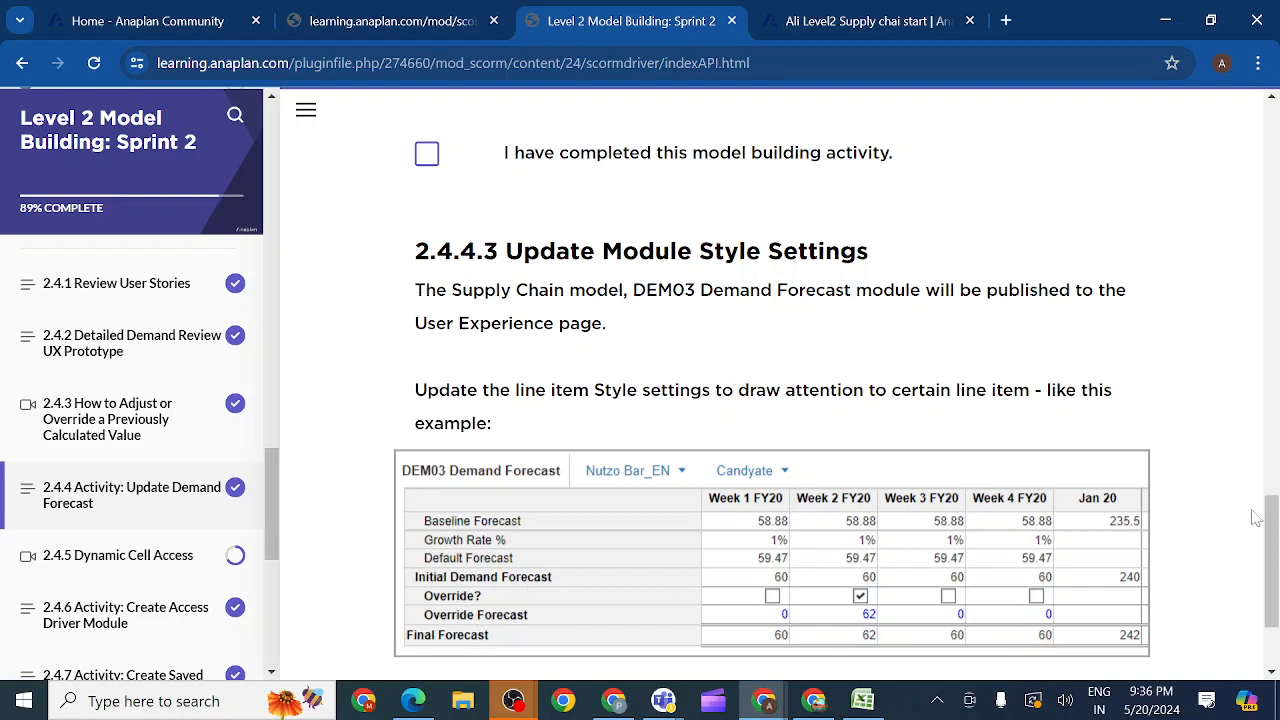
scroll(1273, 530, down, 2)
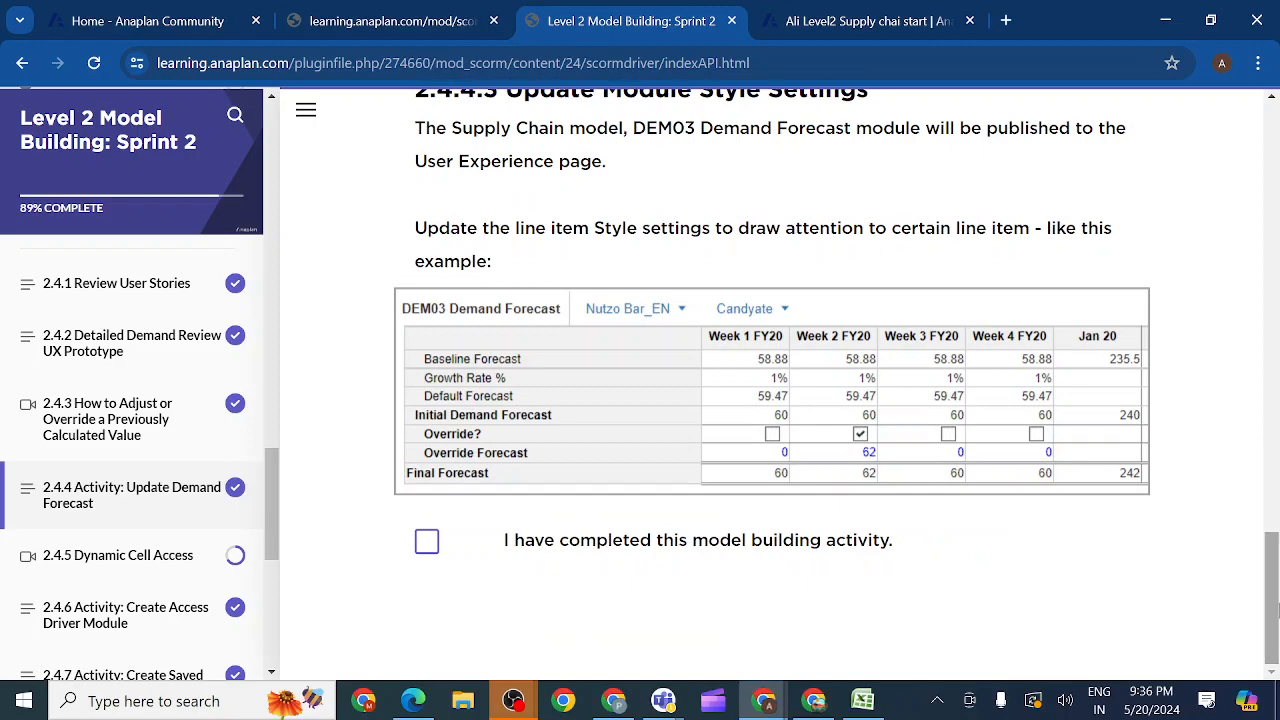
Step: Return to Anaplan and bring up the Style settings of the DEM03 Demand Forecast line items in the blueprint
click(849, 20)
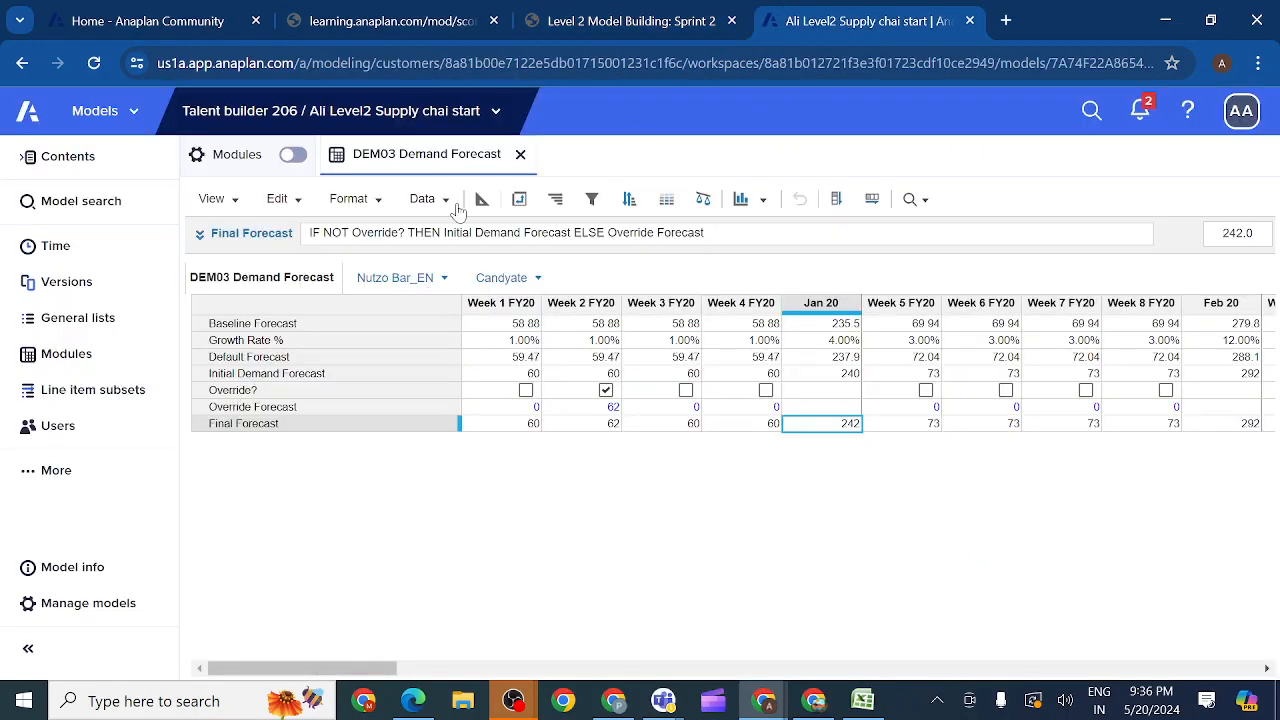
click(483, 199)
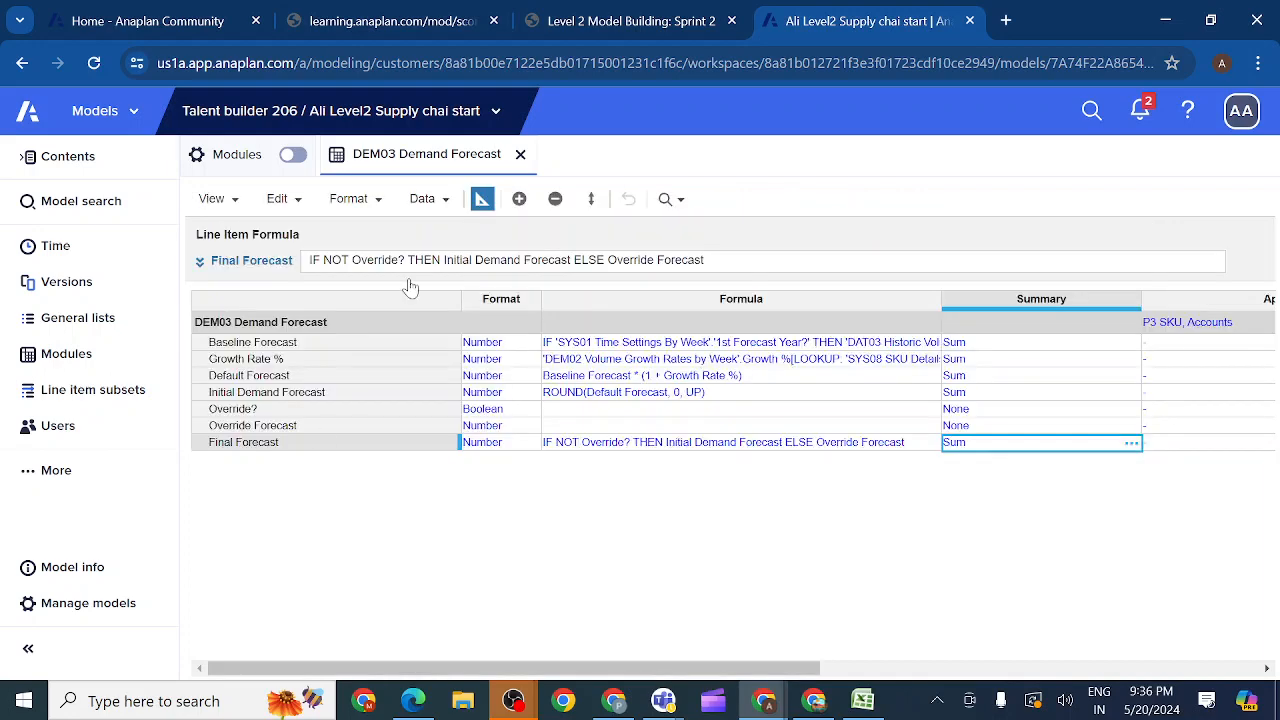
click(288, 394)
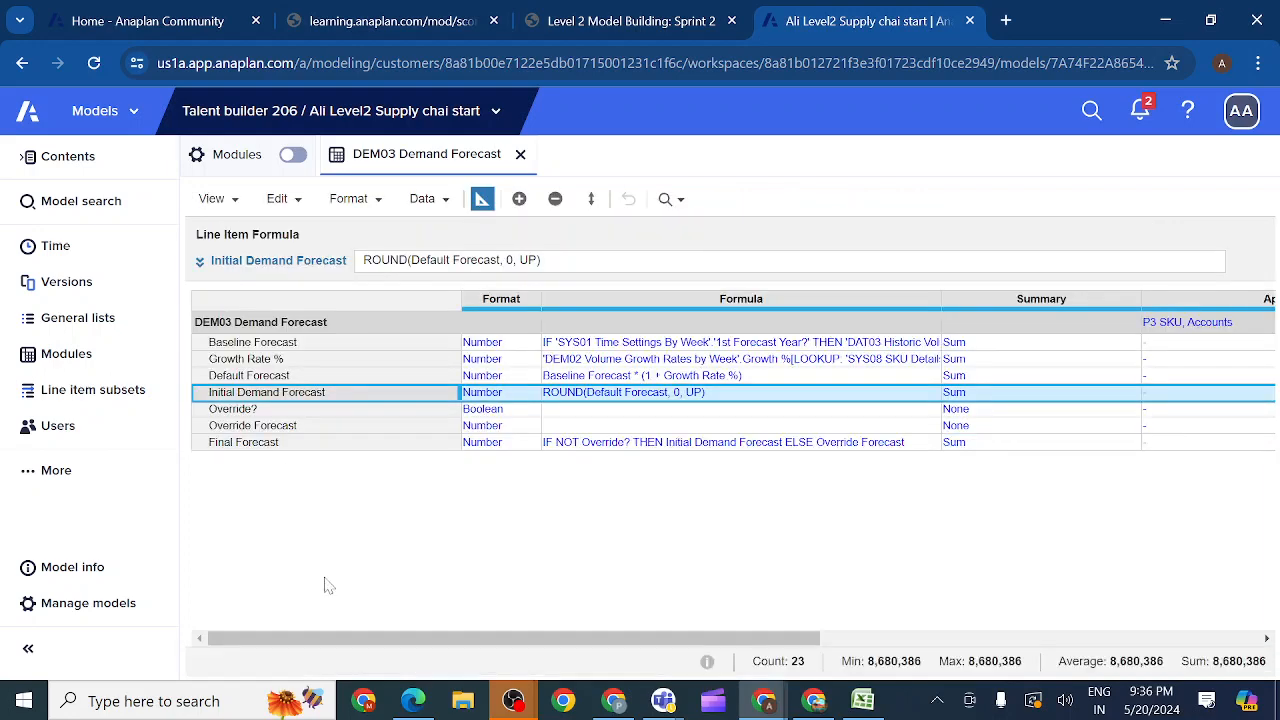
drag(328, 640, 445, 658)
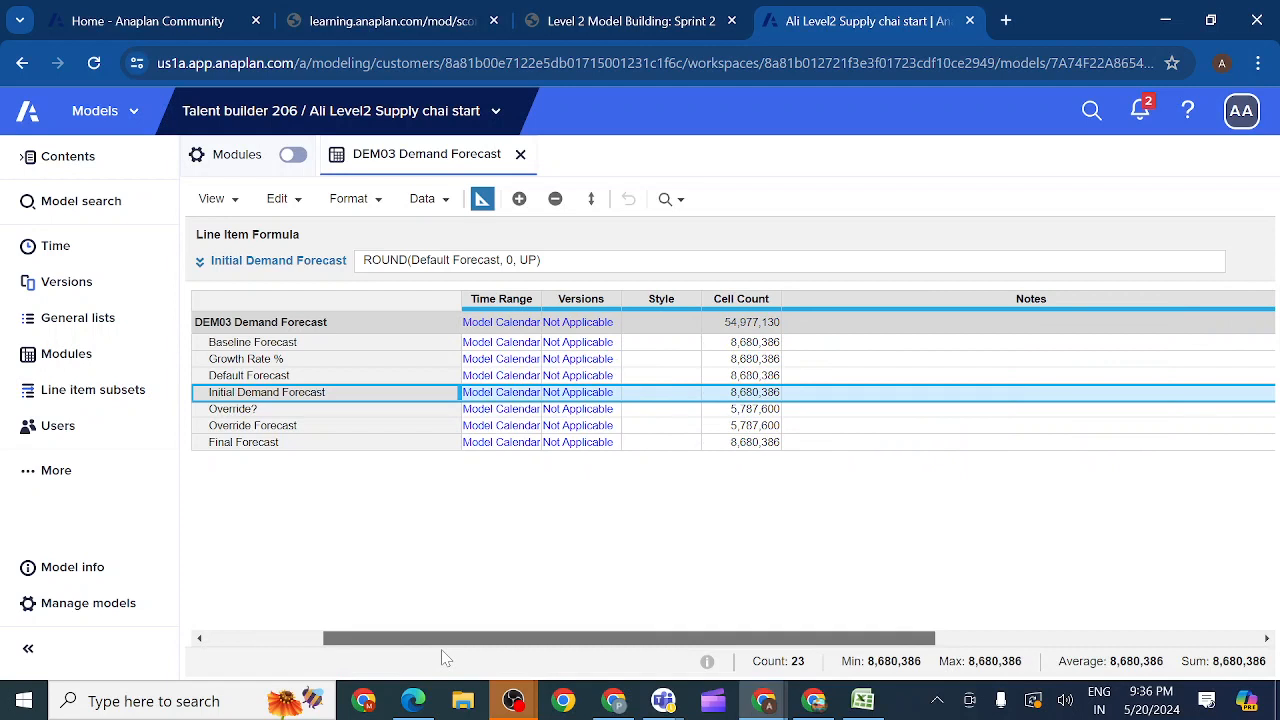
Step: Set the Initial Demand Forecast style to Heading1 and copy it to Override?, Override Forecast and Final Forecast
click(662, 398)
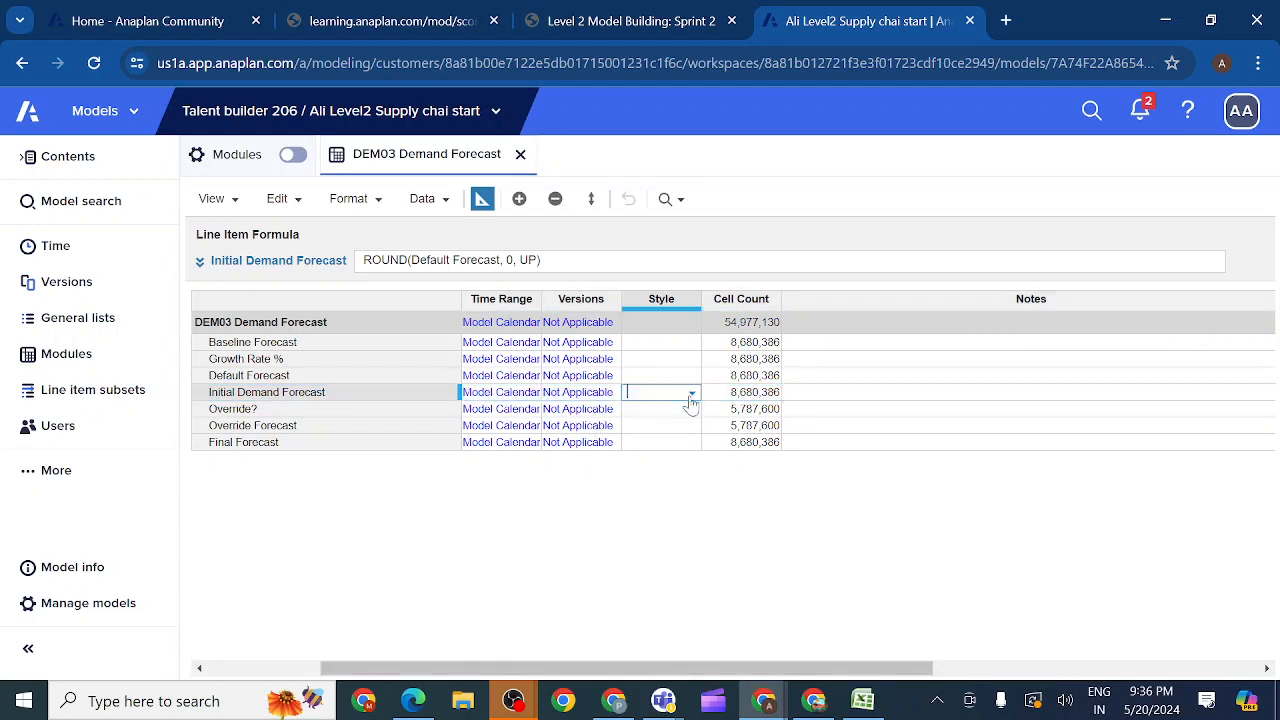
click(690, 396)
click(666, 447)
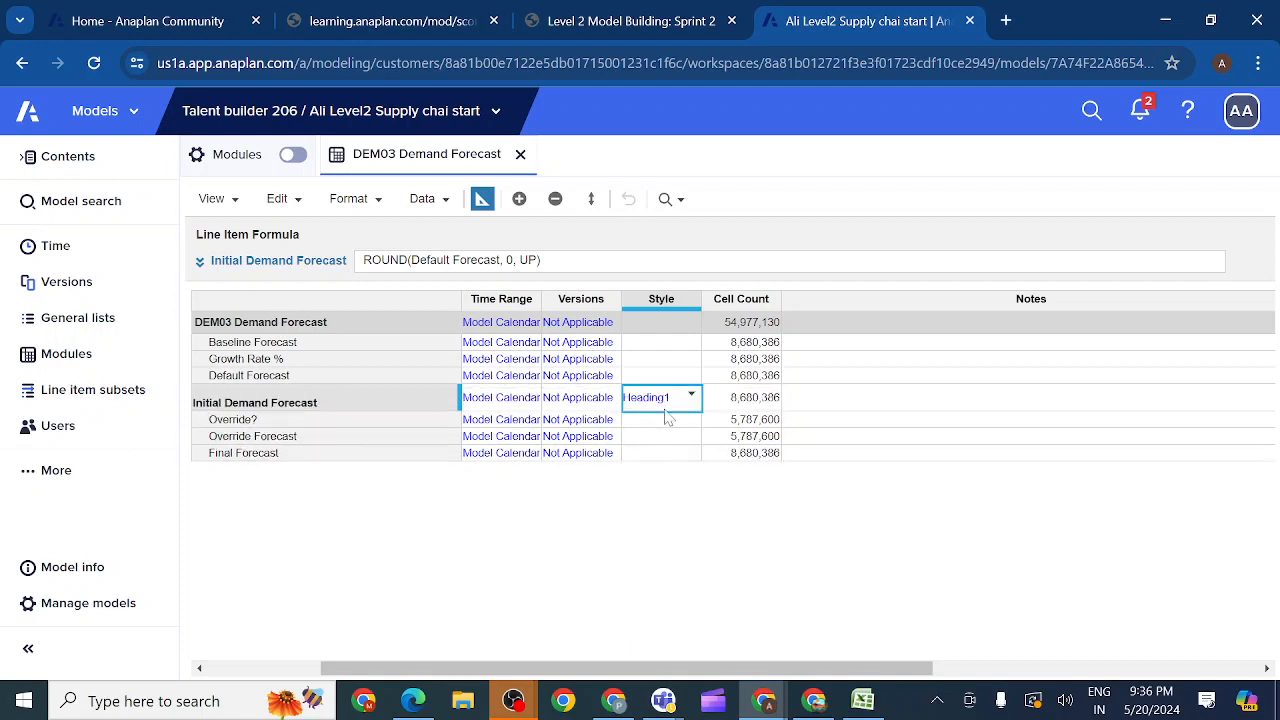
key(ctrl+c)
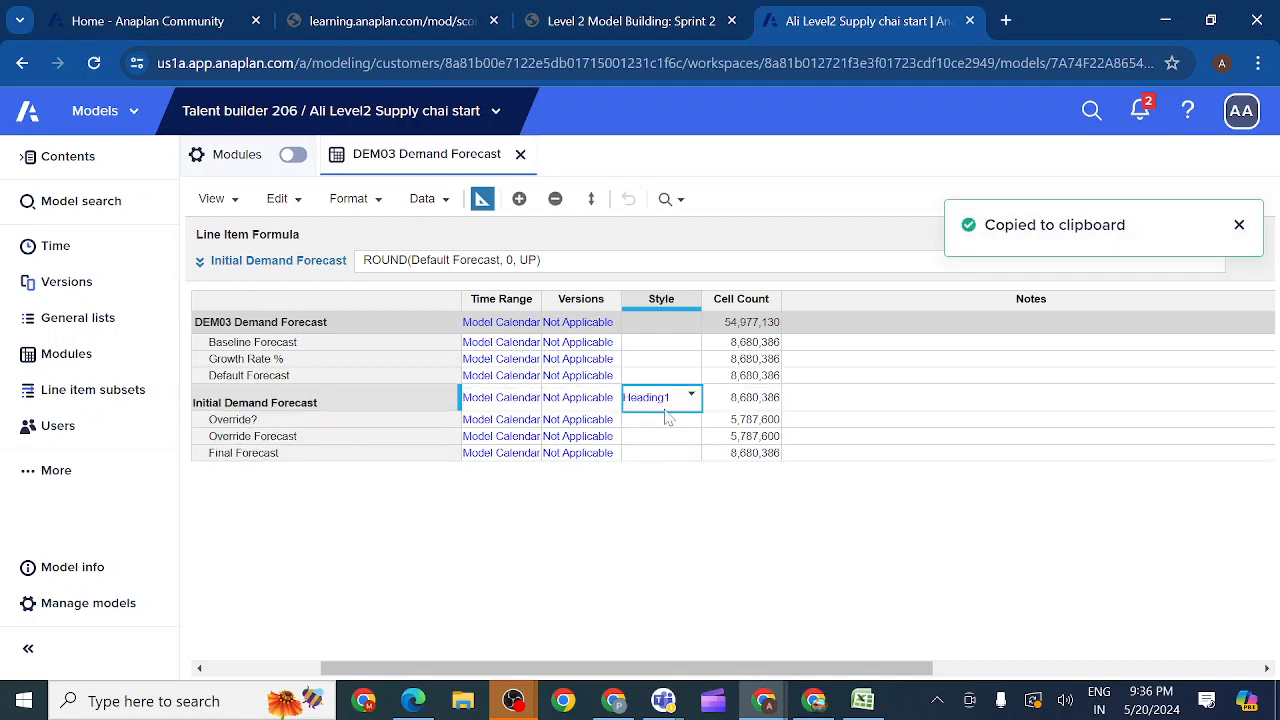
key(shift+Down)
key(shift+Down)
key(shift+Down)
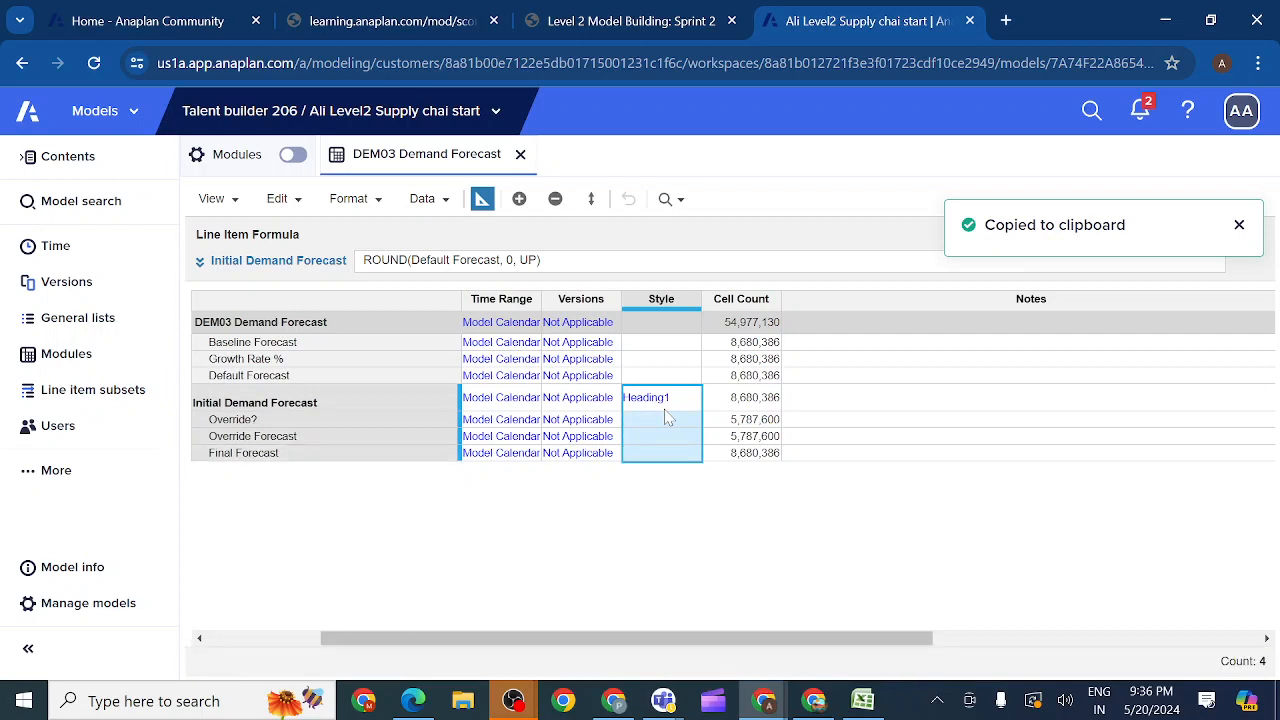
key(ctrl+v)
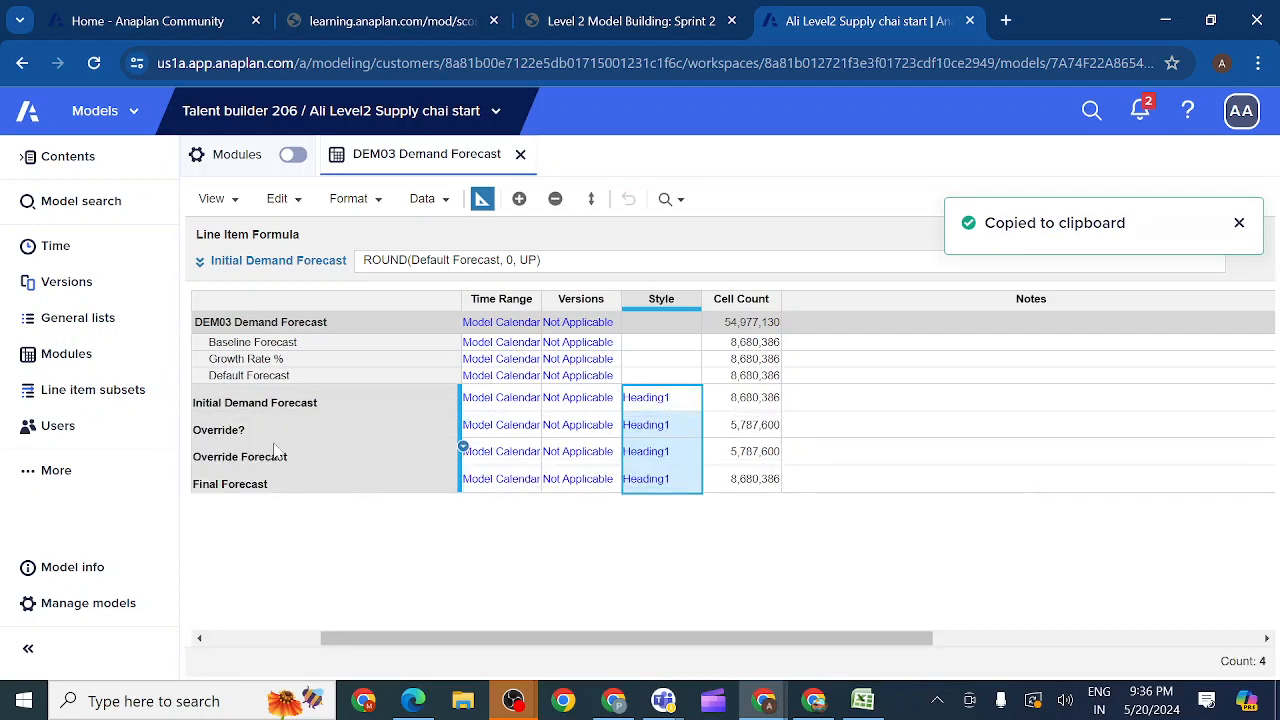
Step: Set the Initial Demand Forecast style to Summary1 and copy it to Override?, Override Forecast and Final Forecast
click(687, 405)
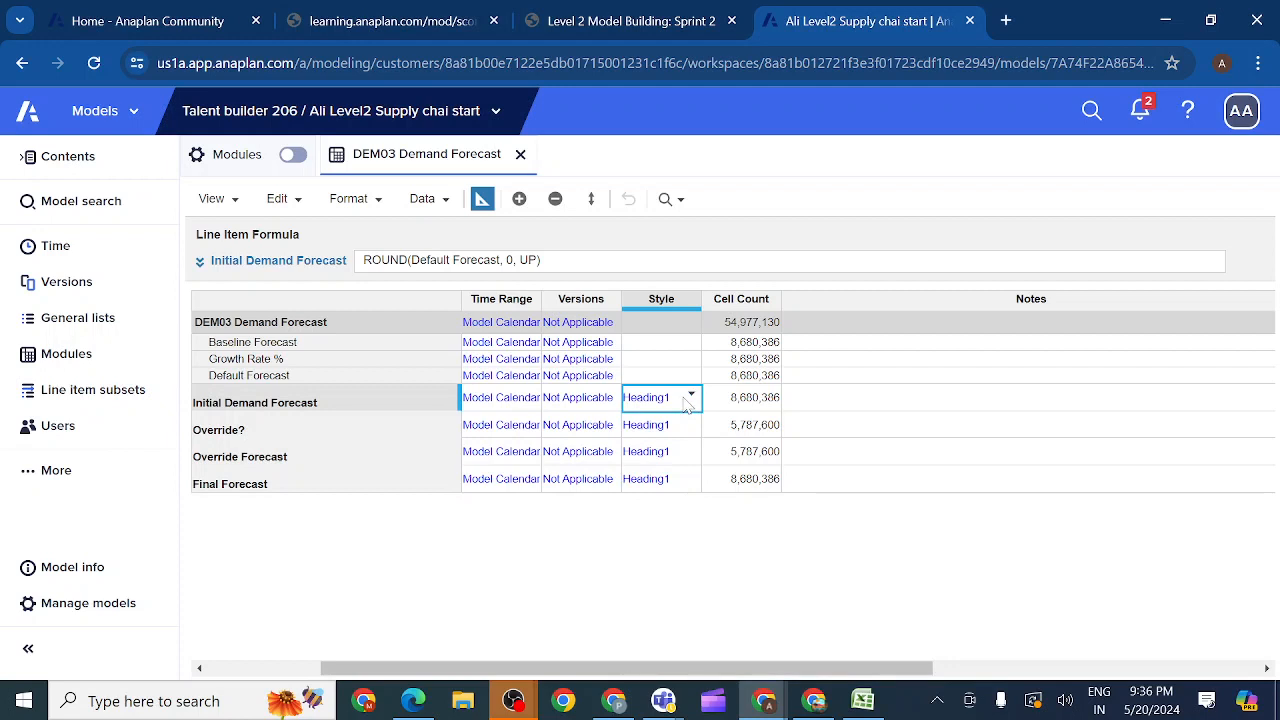
click(693, 397)
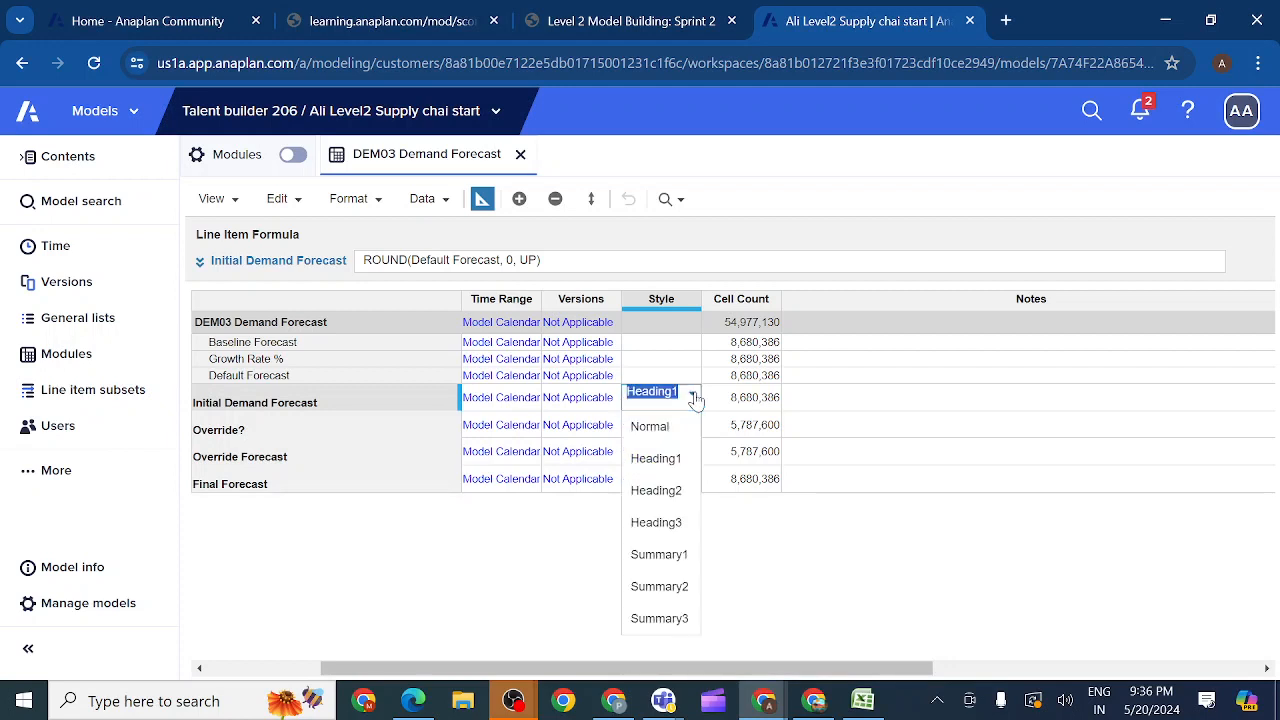
click(662, 555)
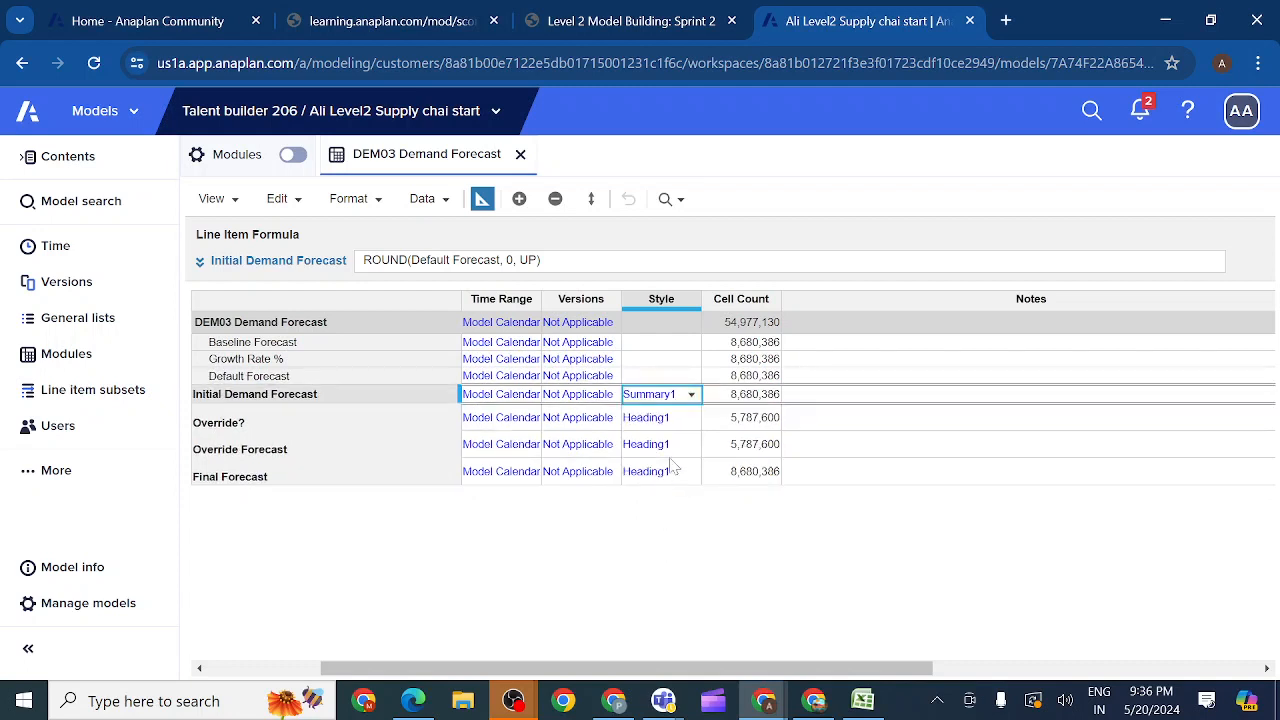
key(ctrl+c)
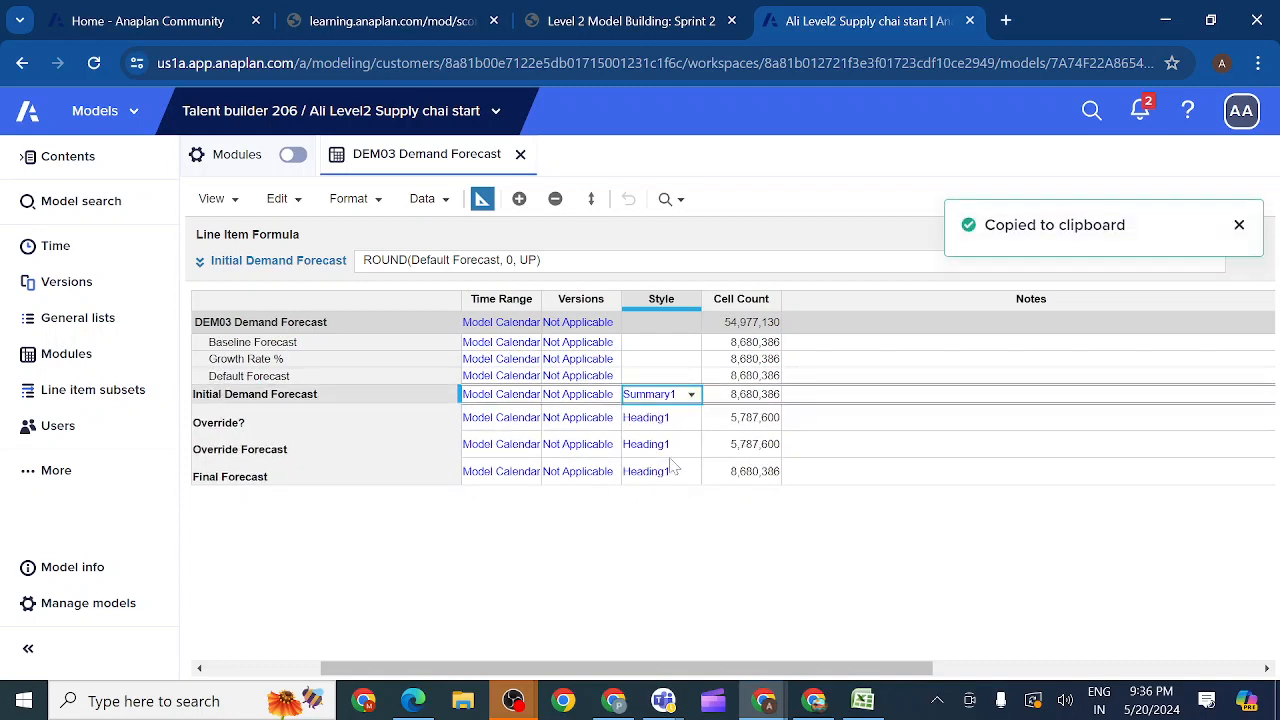
key(shift+Down)
key(shift+Down)
key(shift+Down)
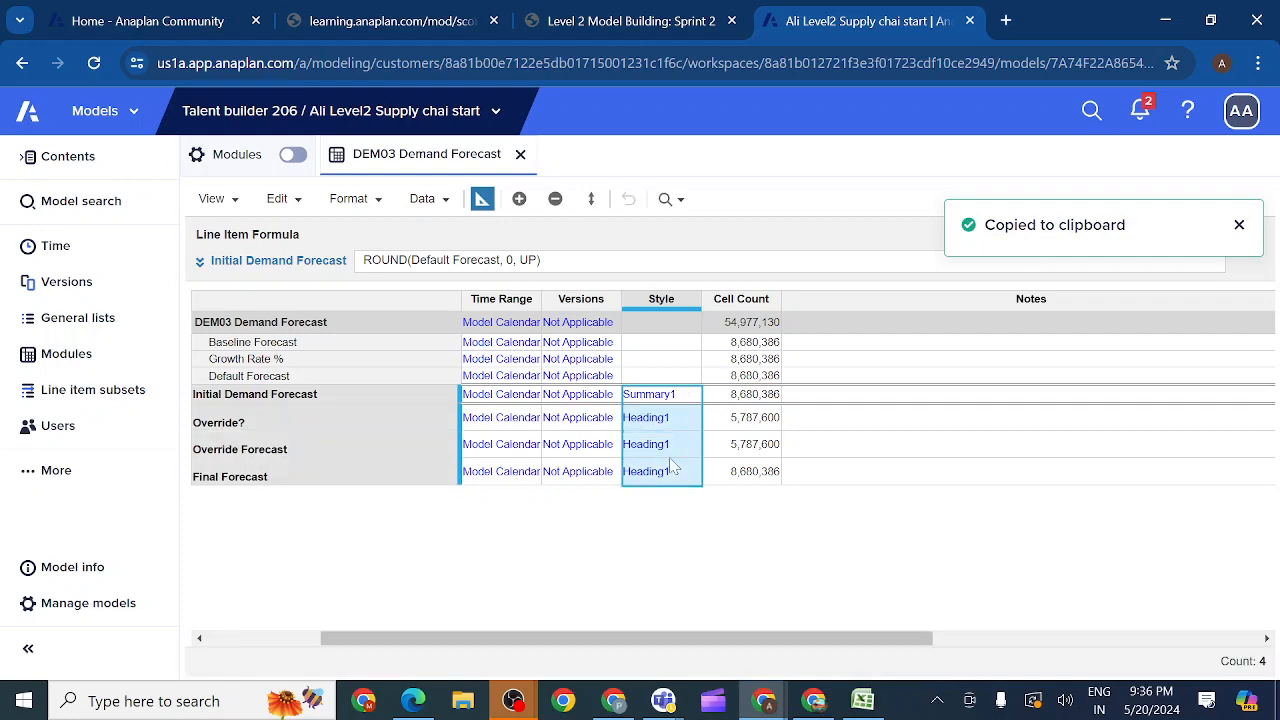
key(ctrl+v)
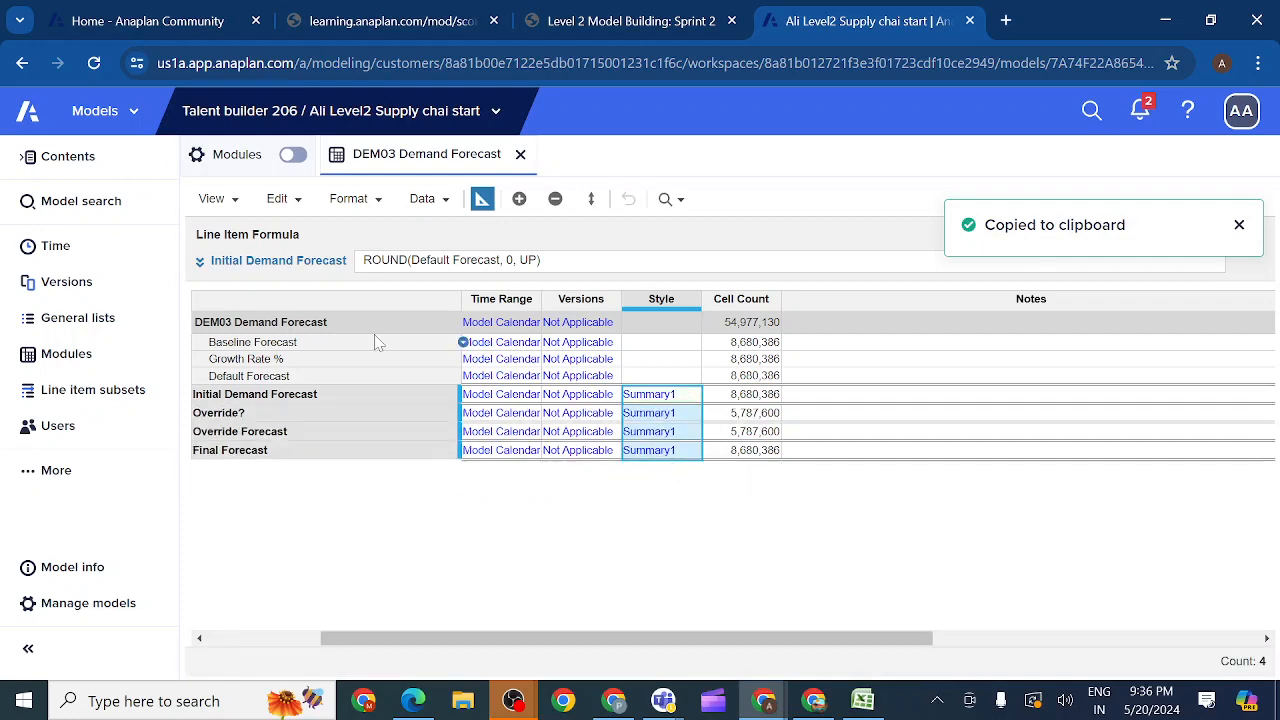
Step: Switch to the Sprint 2 lesson and review the example of styled DEM03 line items under Update Module Style Settings
click(636, 22)
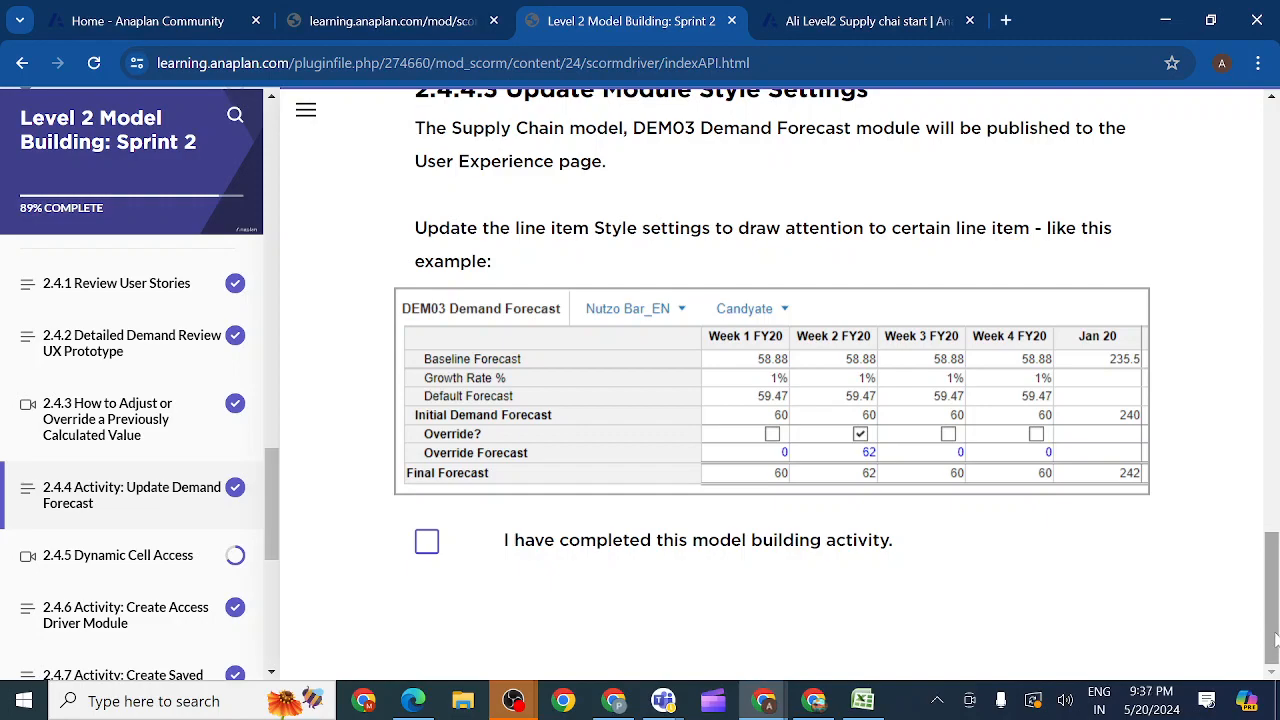
mouse_move(1275, 640)
mouse_down()
mouse_move(1274, 490)
mouse_move(1273, 655)
mouse_up()
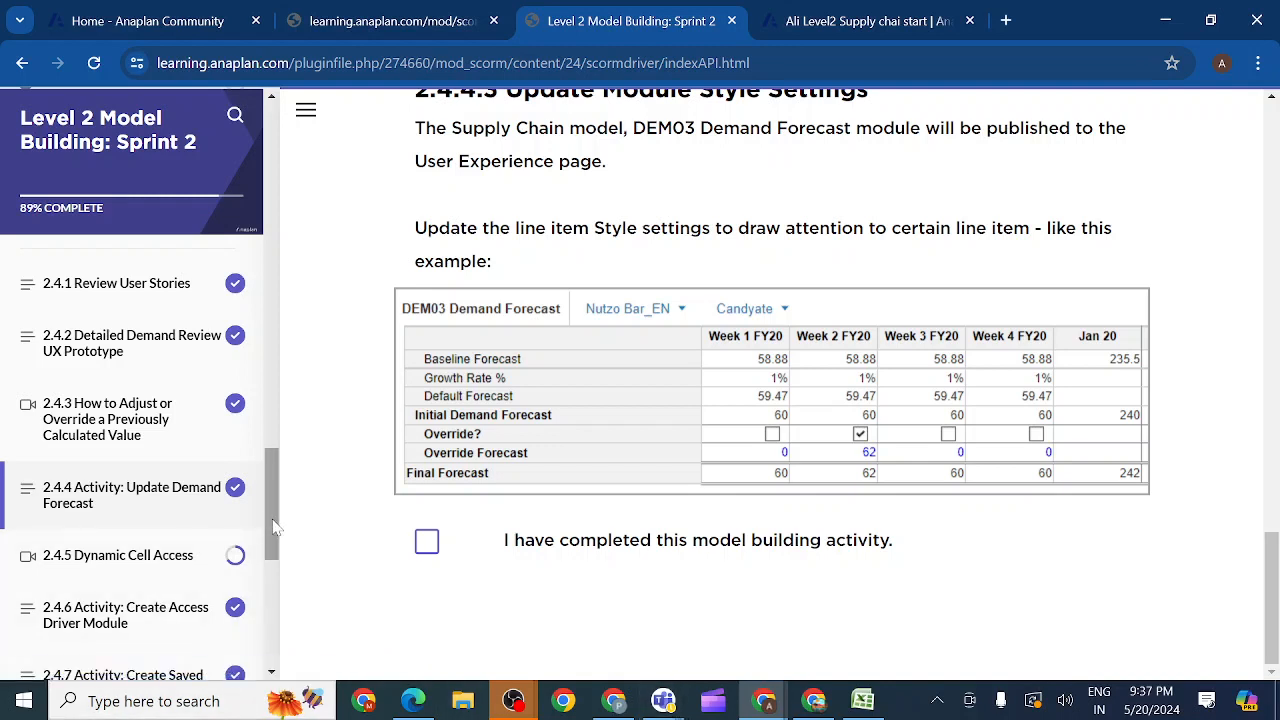
drag(268, 528, 276, 542)
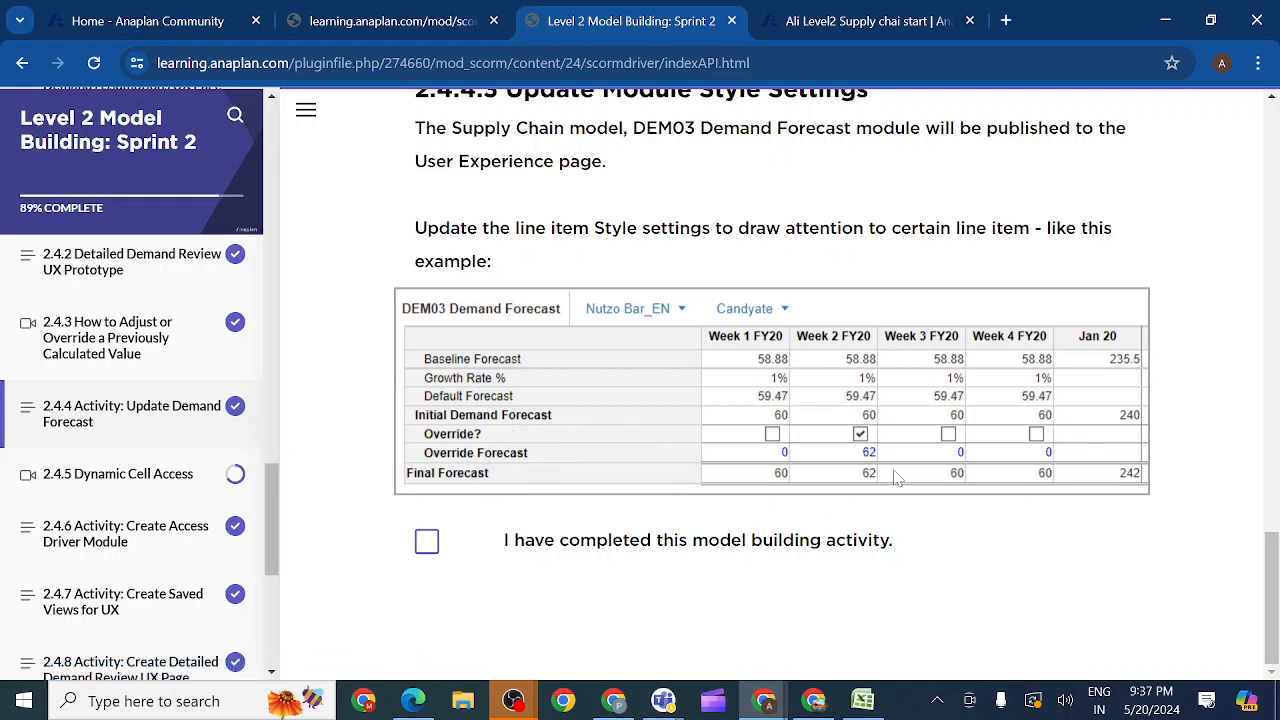
drag(1276, 530, 1270, 606)
Step: Look through lesson 2.4.5 Dynamic Cell Access, and open activity 2.4.6 to read the AD01 P3 by Account by Week module requirements
click(147, 484)
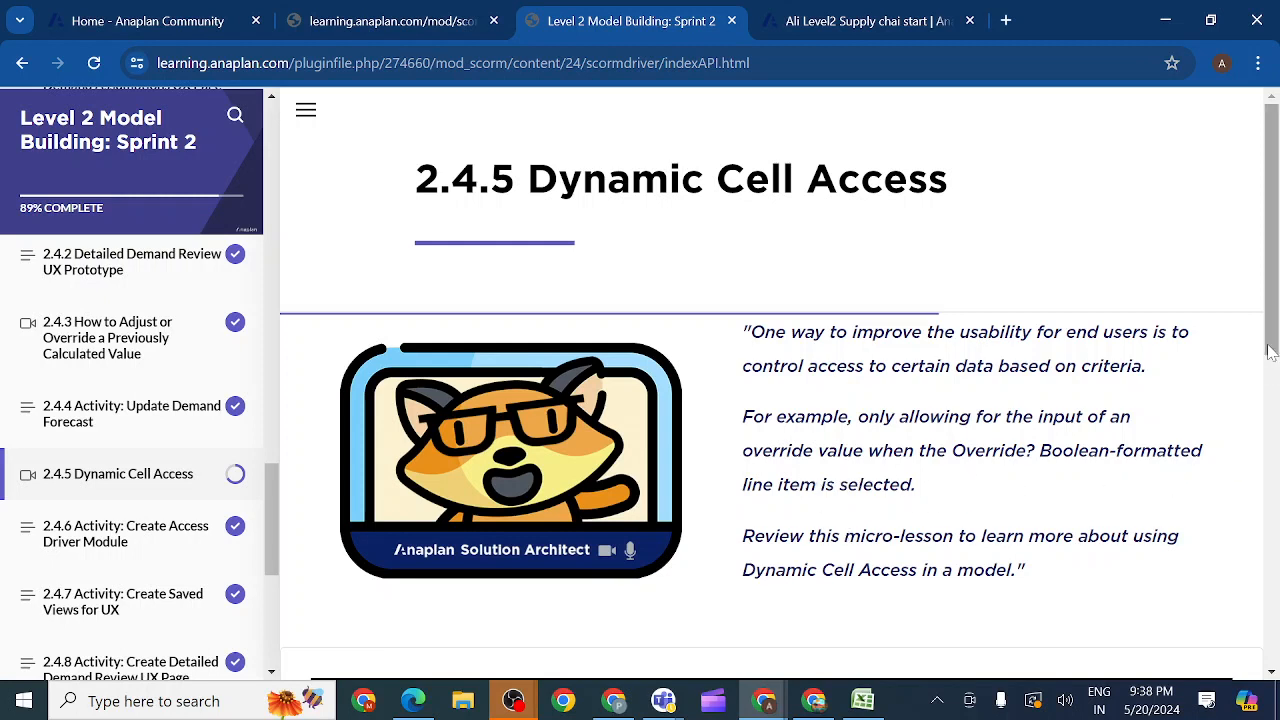
drag(1272, 341, 1274, 650)
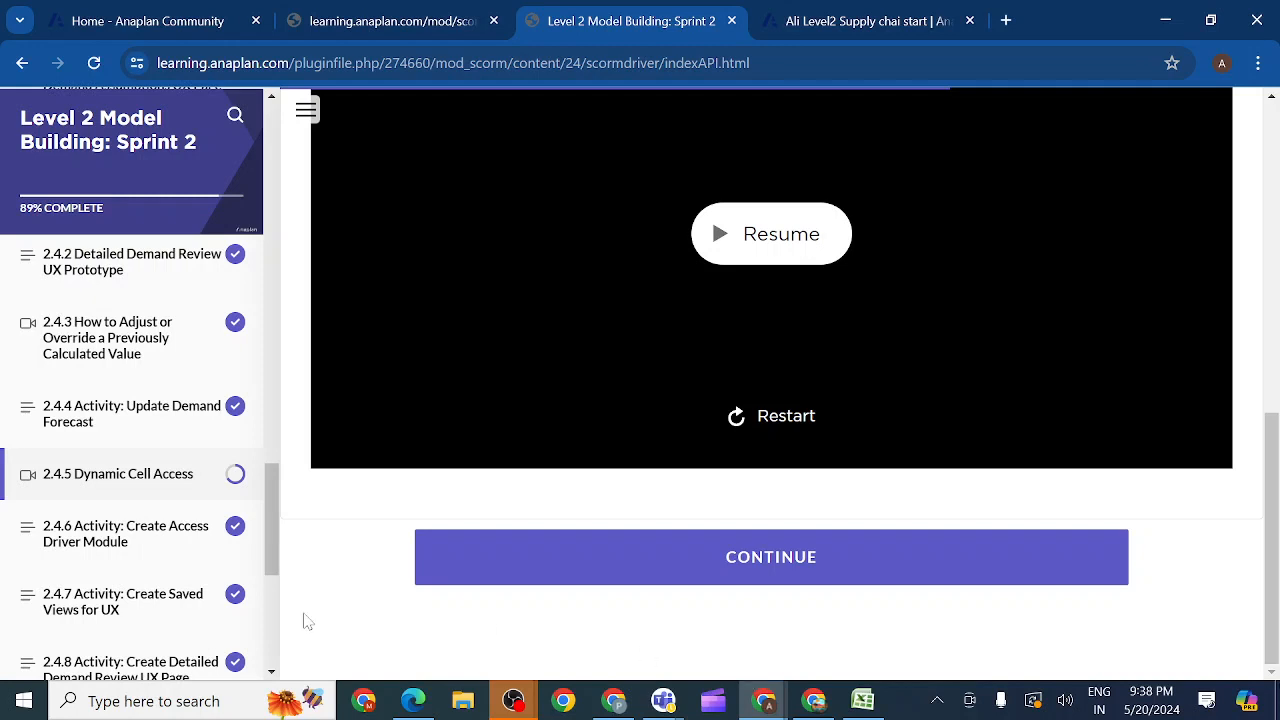
click(120, 538)
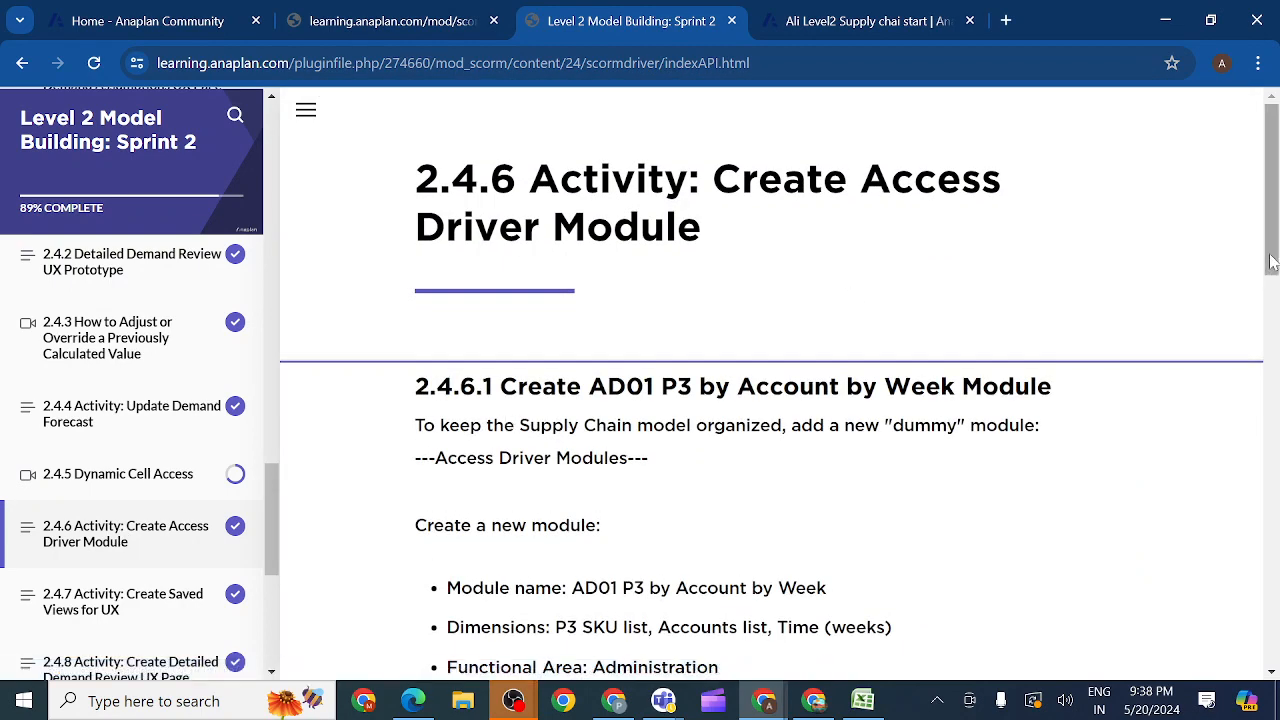
drag(1272, 262, 1272, 286)
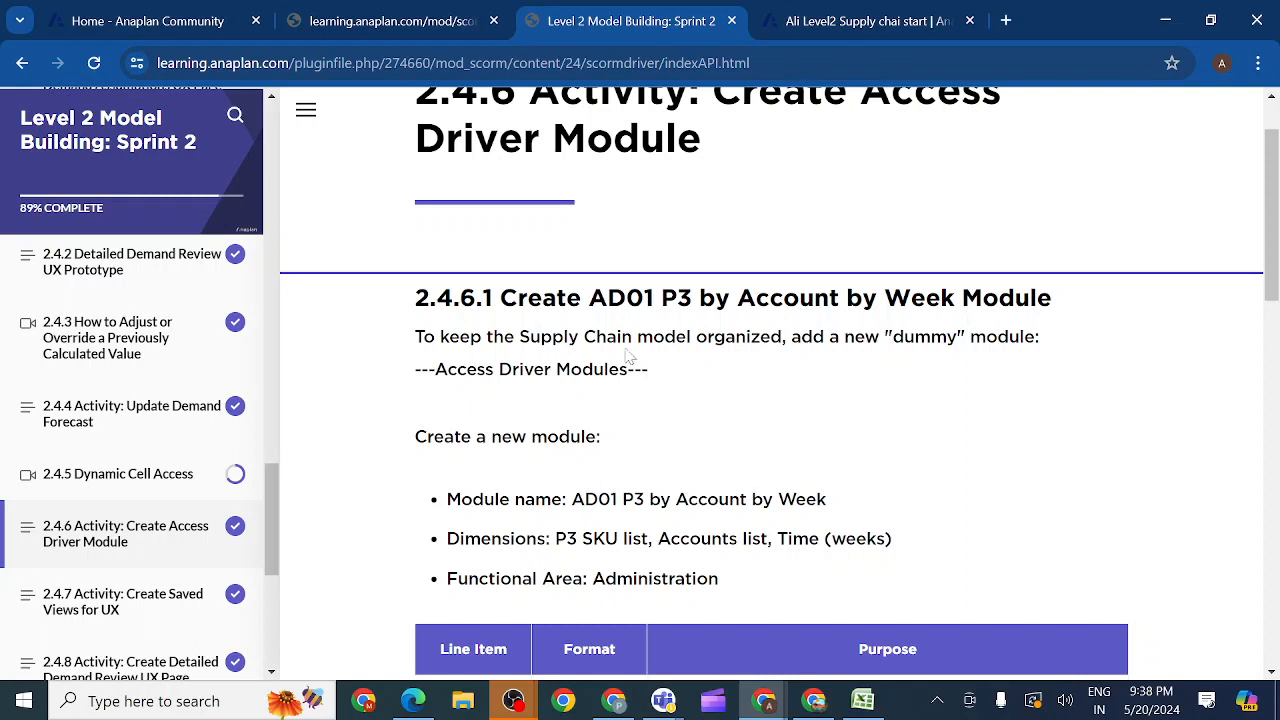
Step: Create a dummy module named ---Access Driver Modules--- directly above ---Demand Modules---, with Time removed and no line items
drag(414, 372, 663, 380)
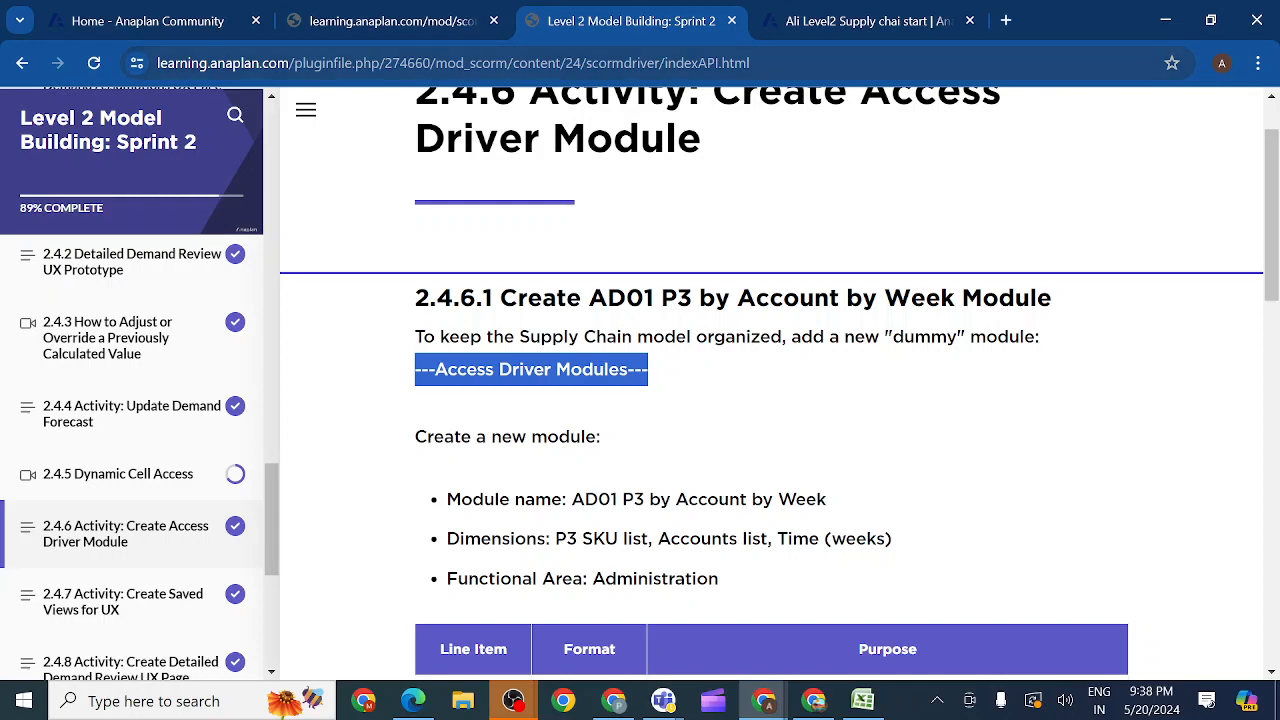
click(868, 21)
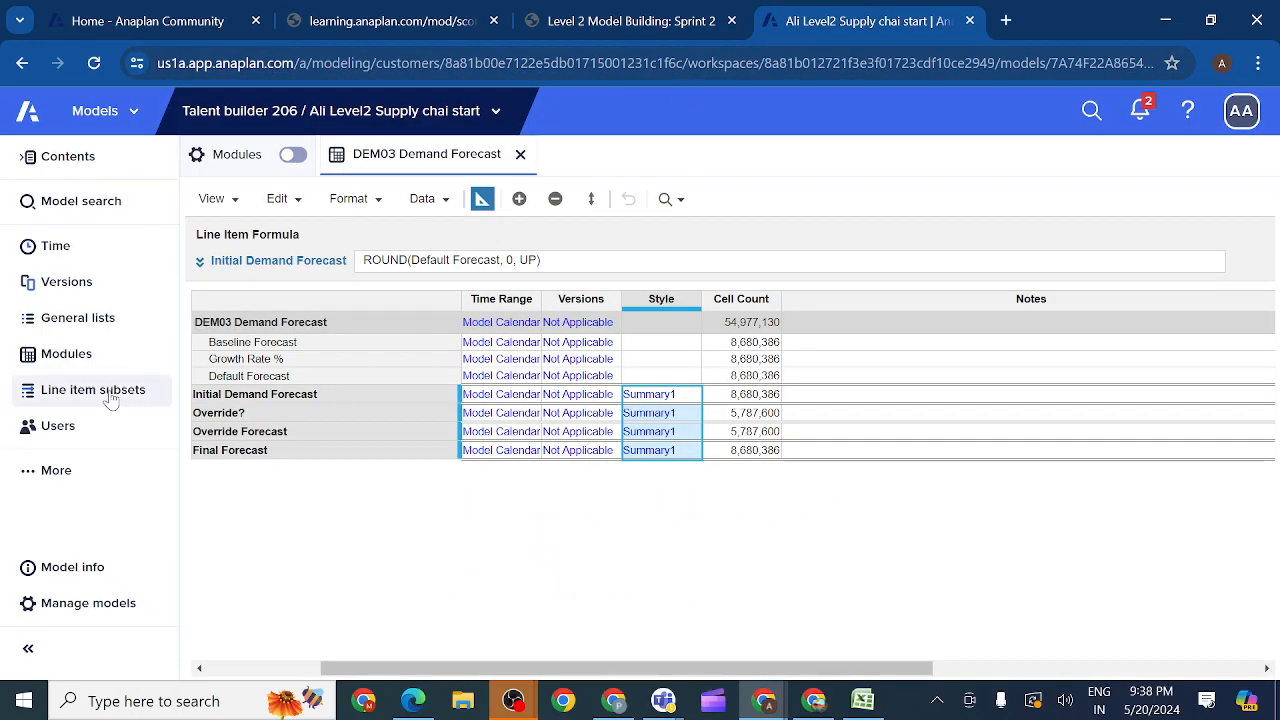
click(78, 353)
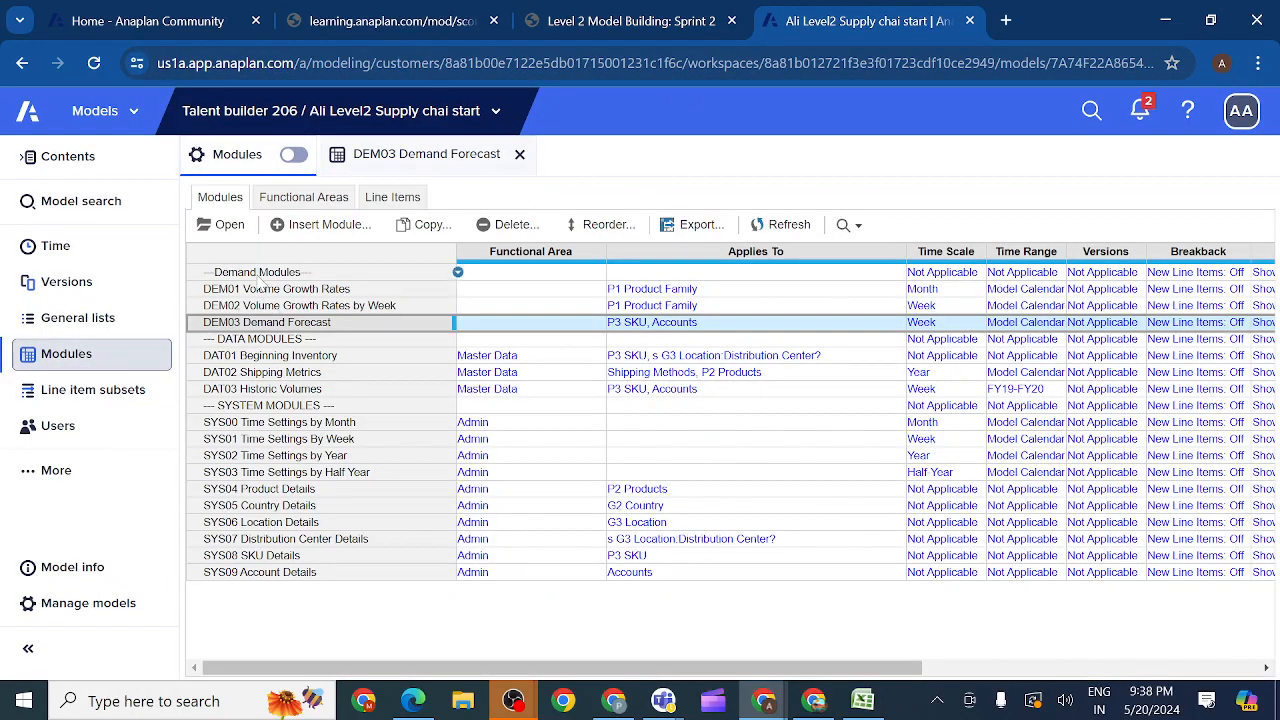
click(258, 274)
click(336, 228)
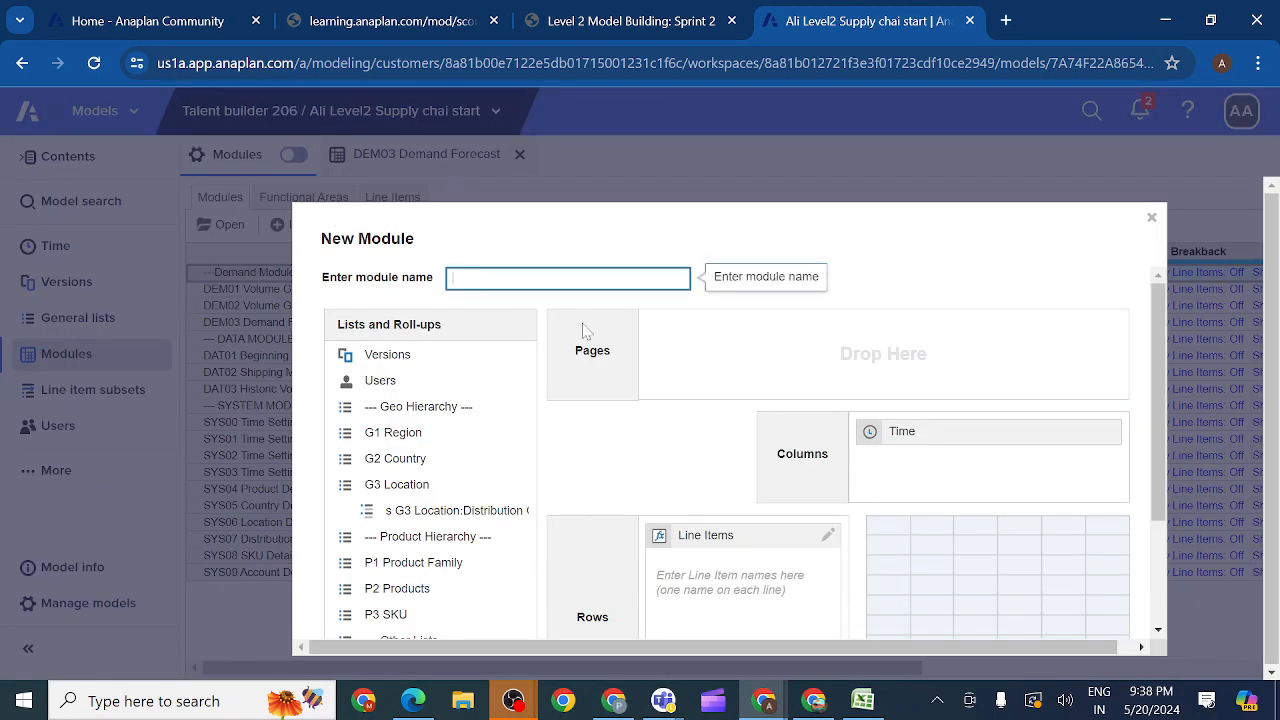
key(ctrl+v)
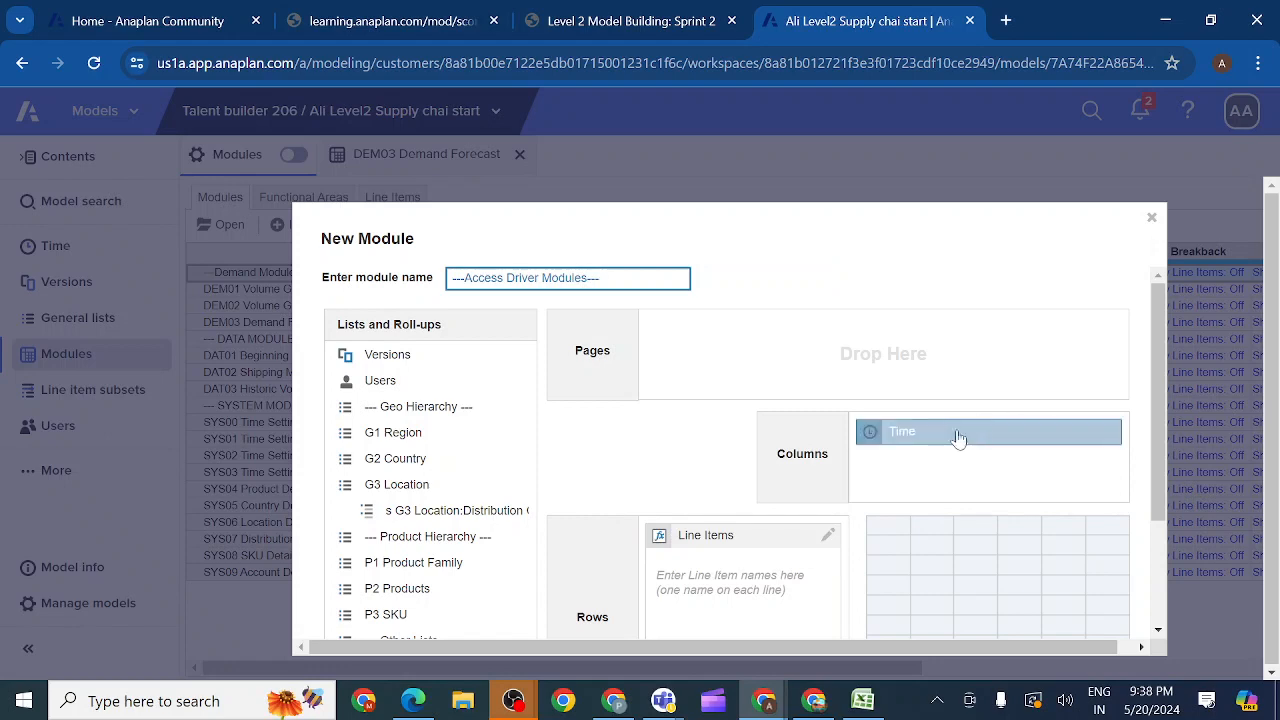
drag(957, 438, 471, 543)
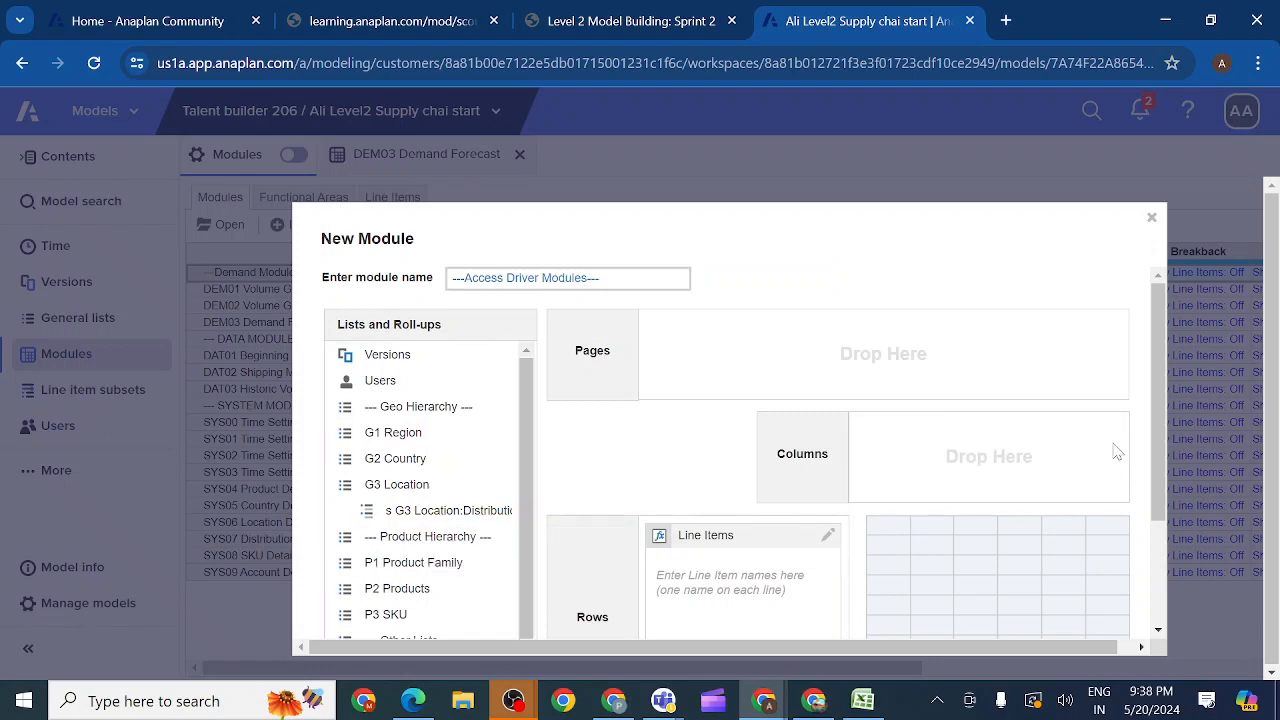
scroll(1157, 441, down, 2)
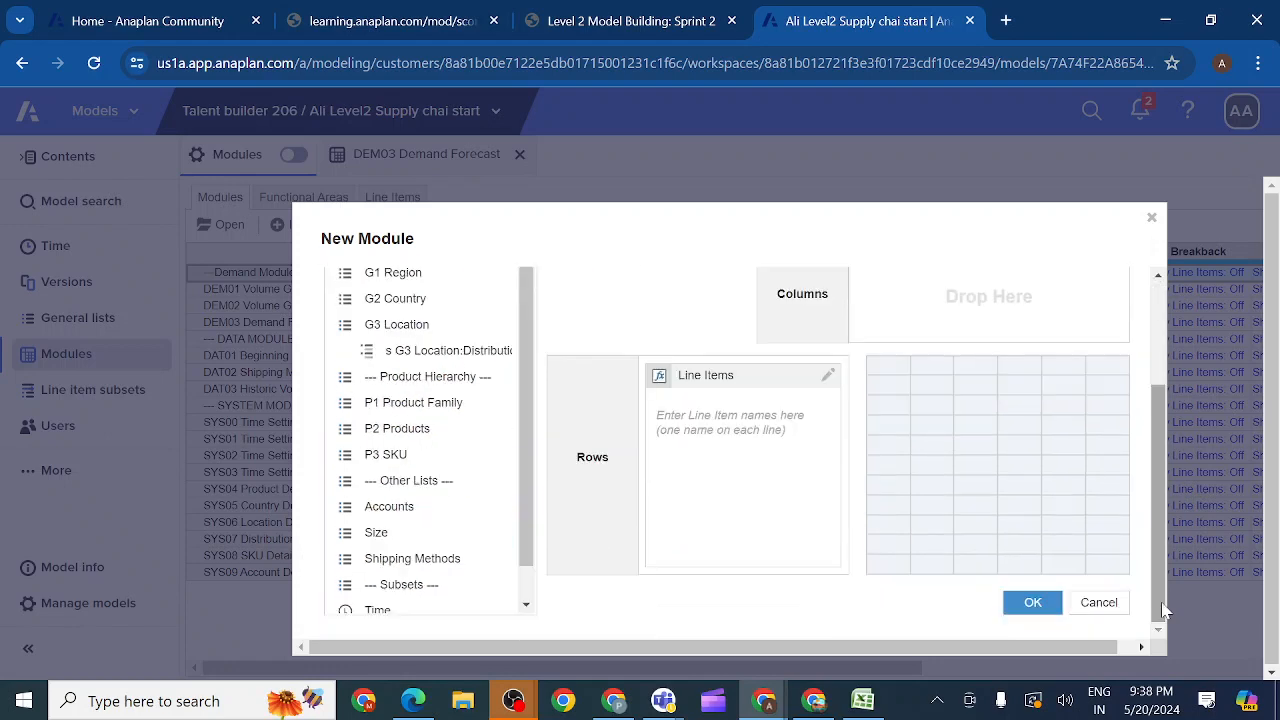
click(1033, 604)
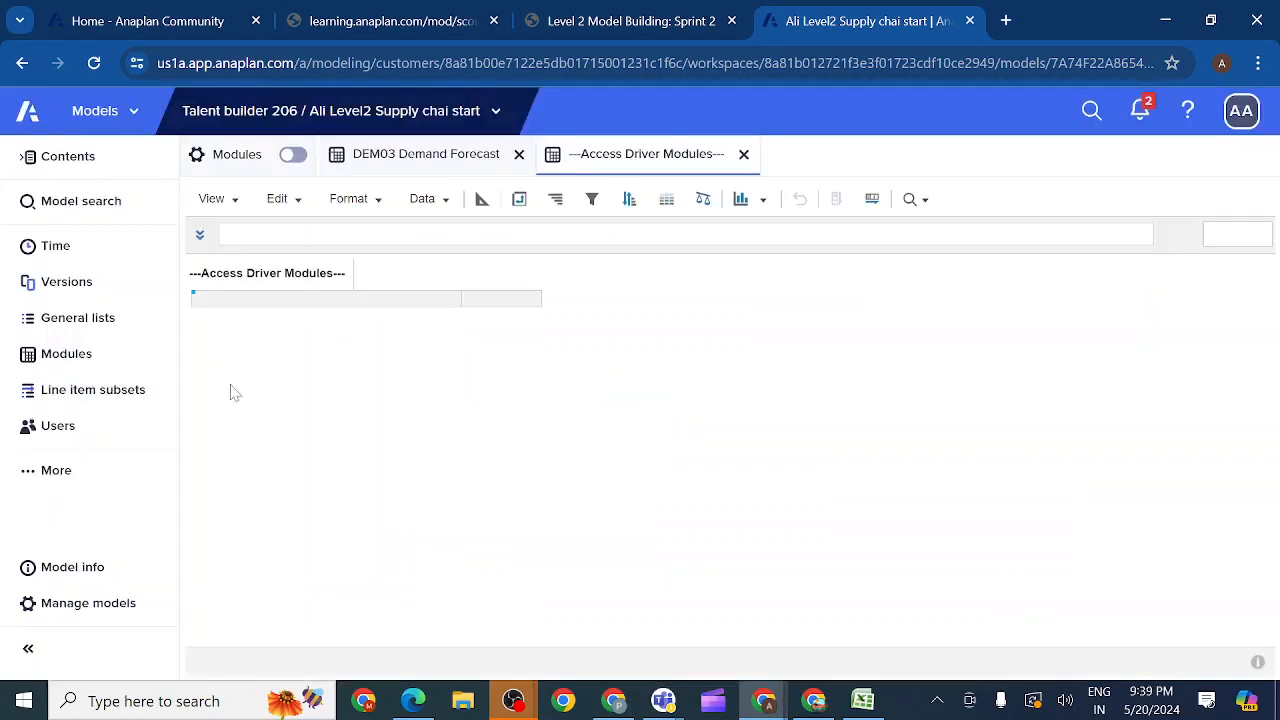
click(93, 356)
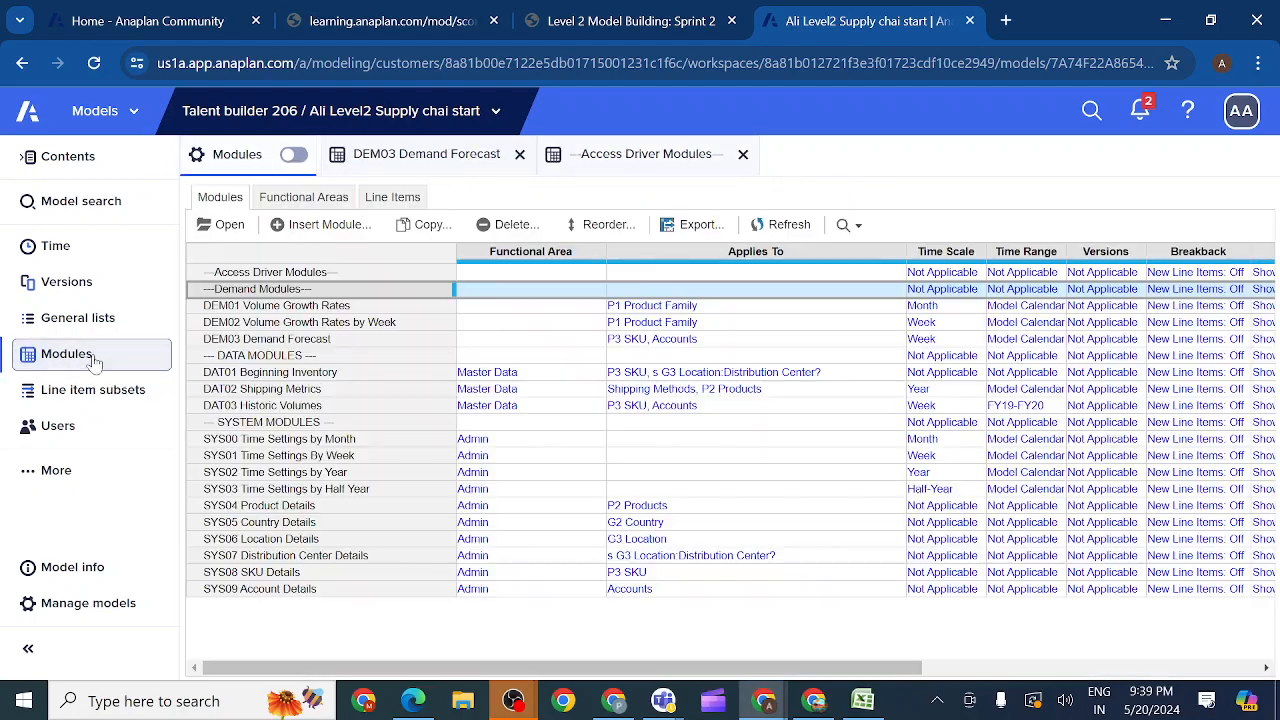
Step: Start a new module directly above ---Demand Modules--- and name it AD01 P3 by Account by Week, copying the name from the activity
click(632, 22)
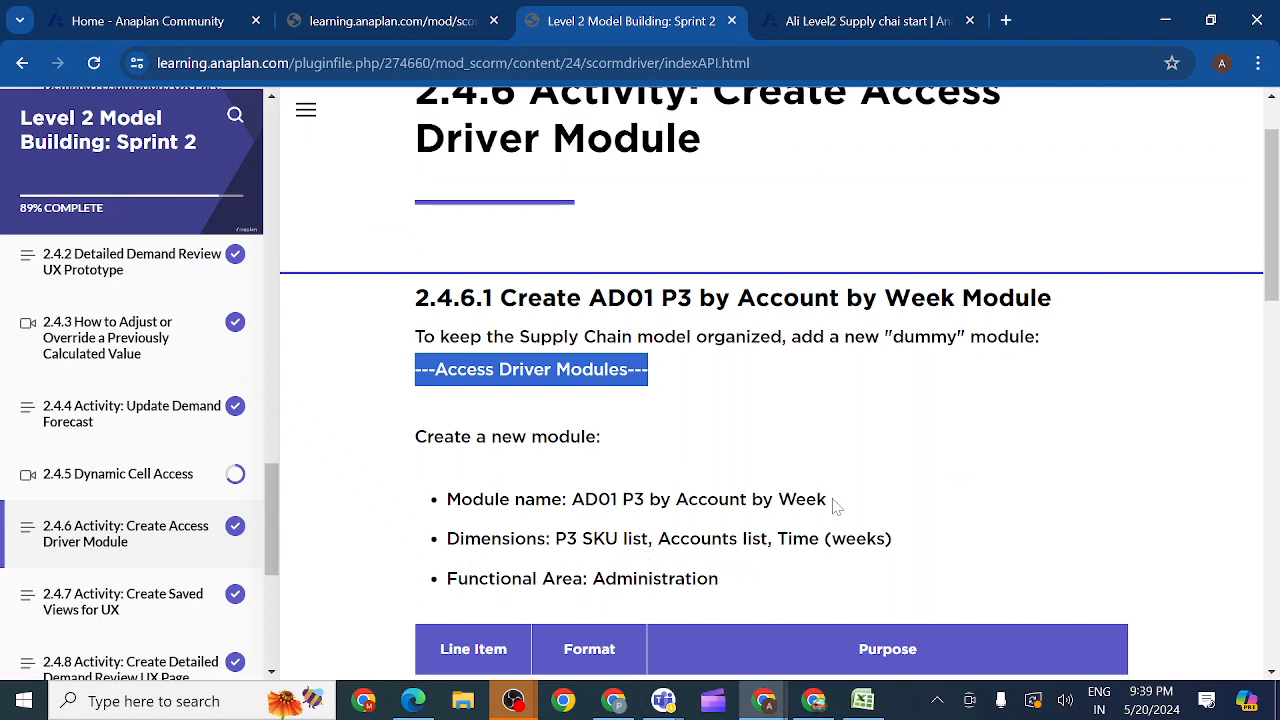
drag(836, 506, 571, 500)
key(ctrl+c)
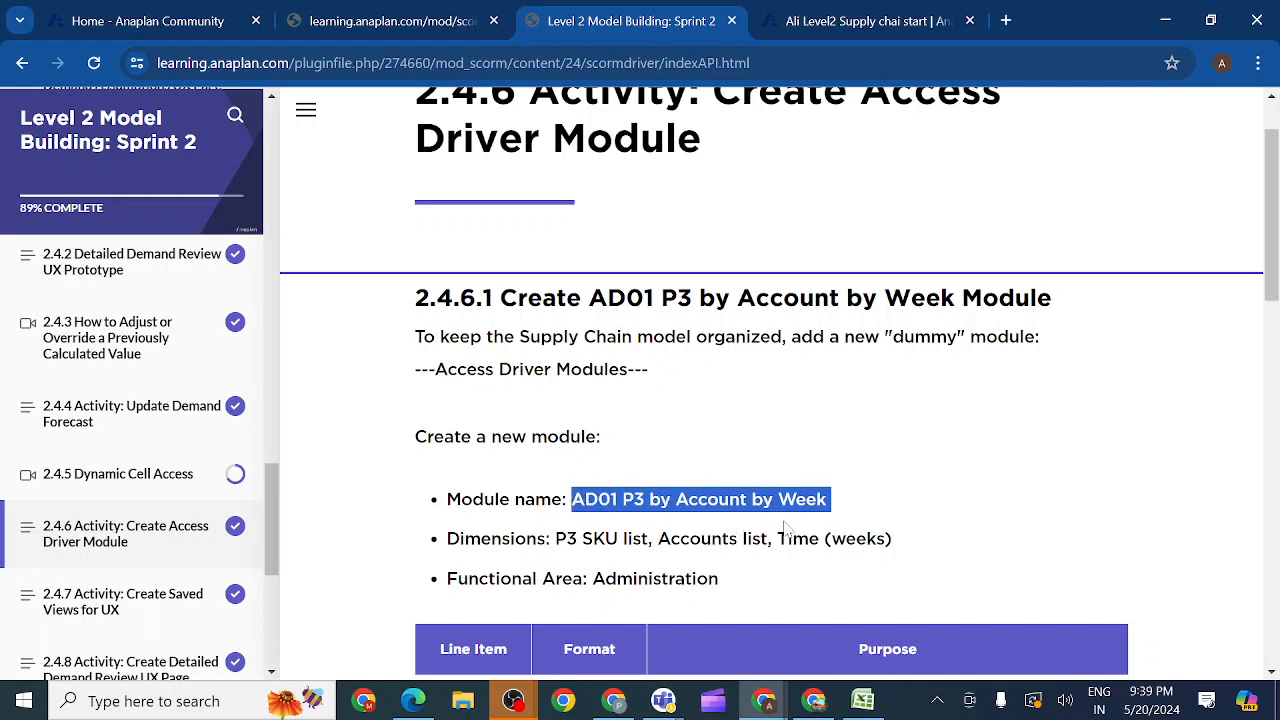
click(850, 22)
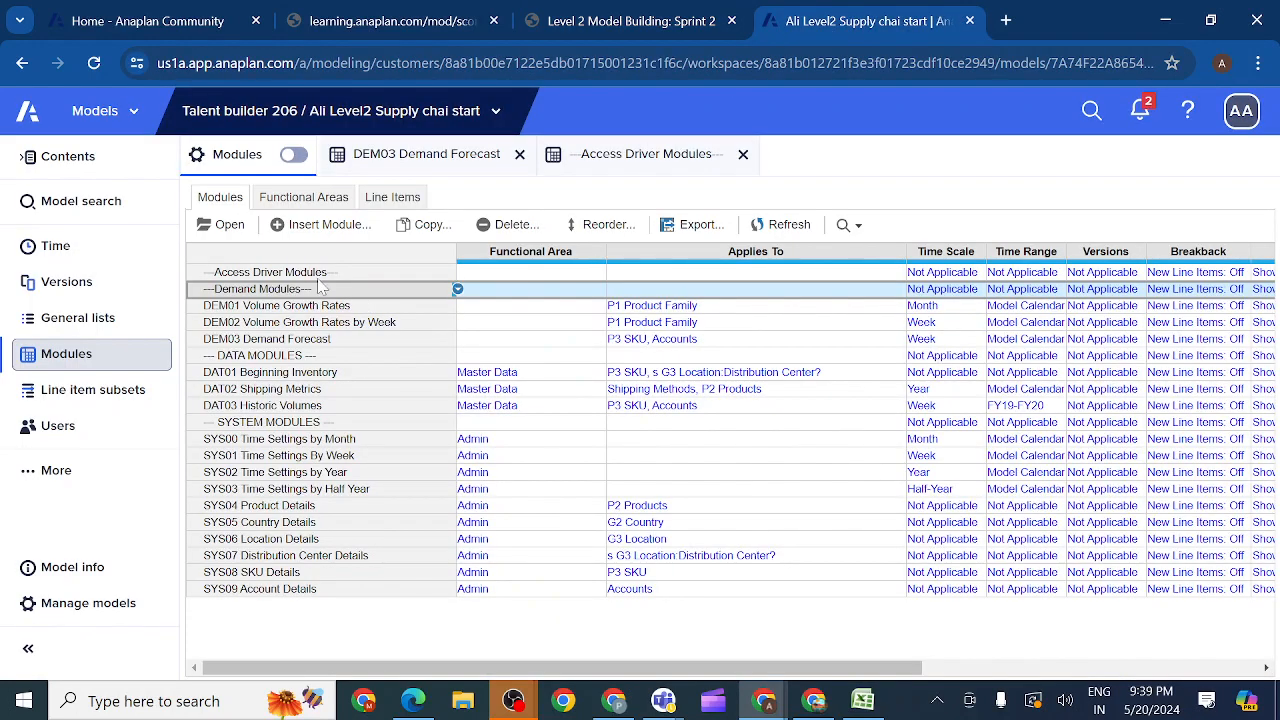
click(300, 274)
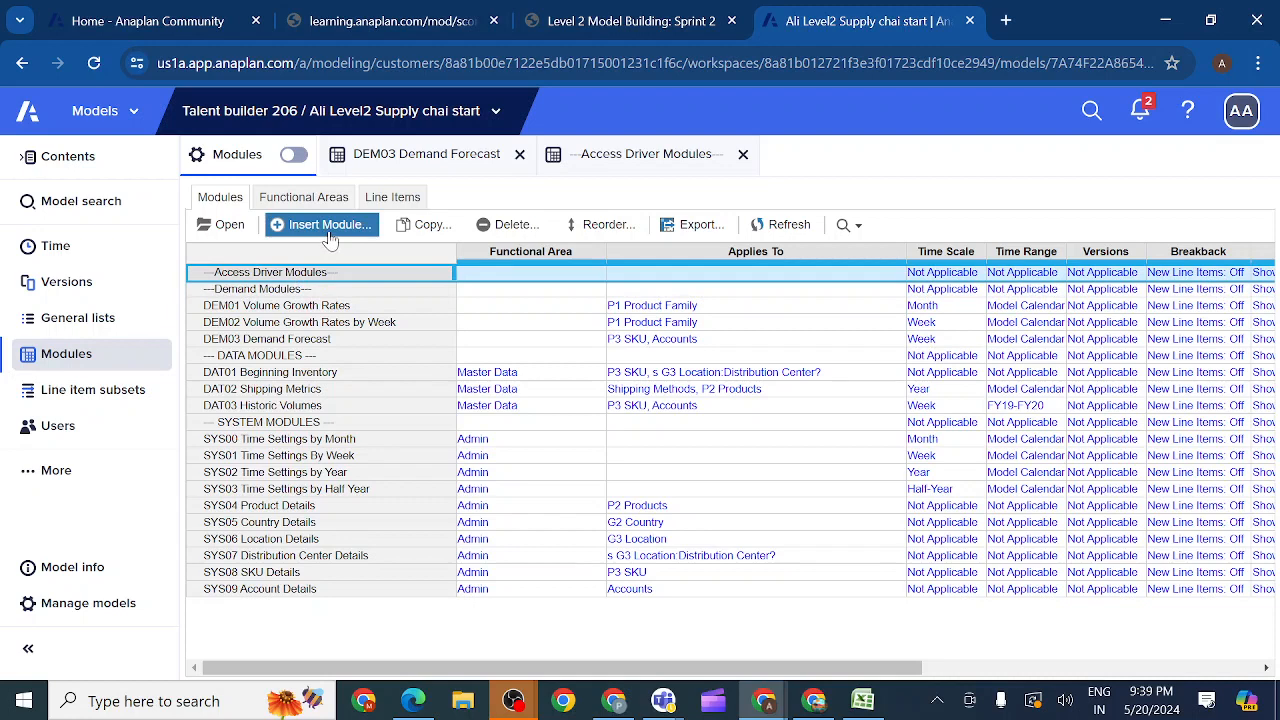
click(244, 304)
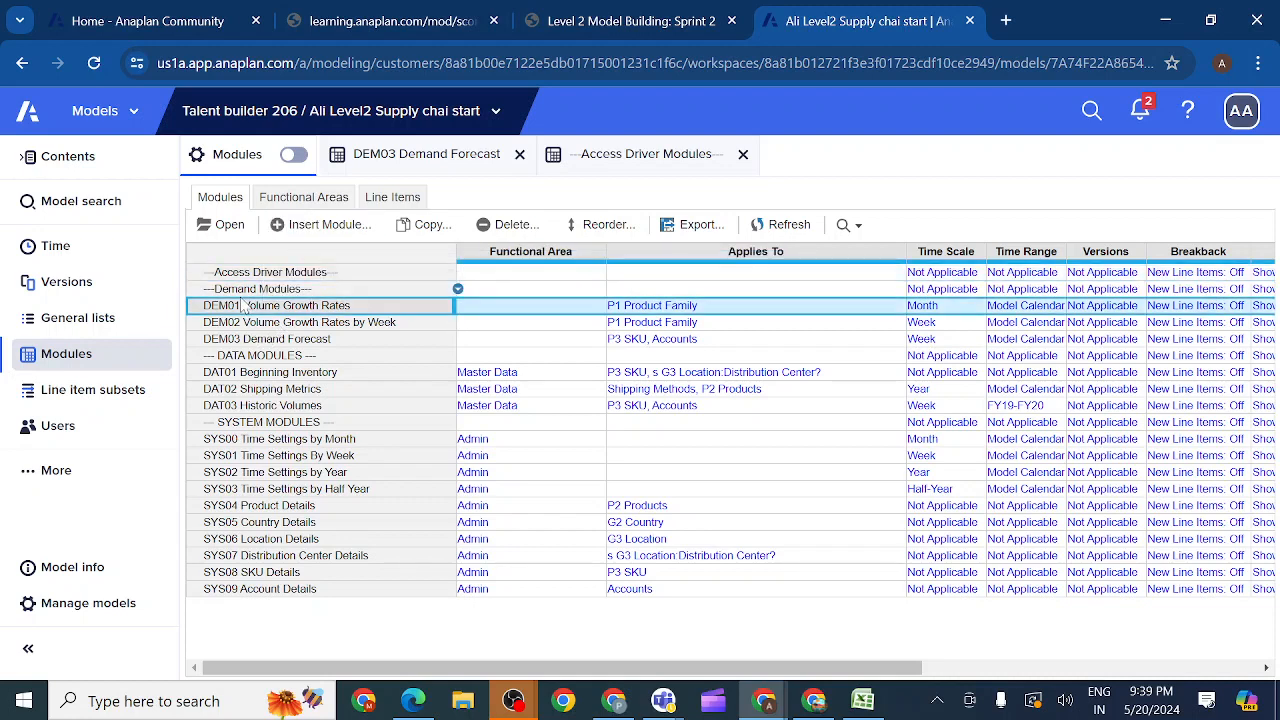
click(246, 290)
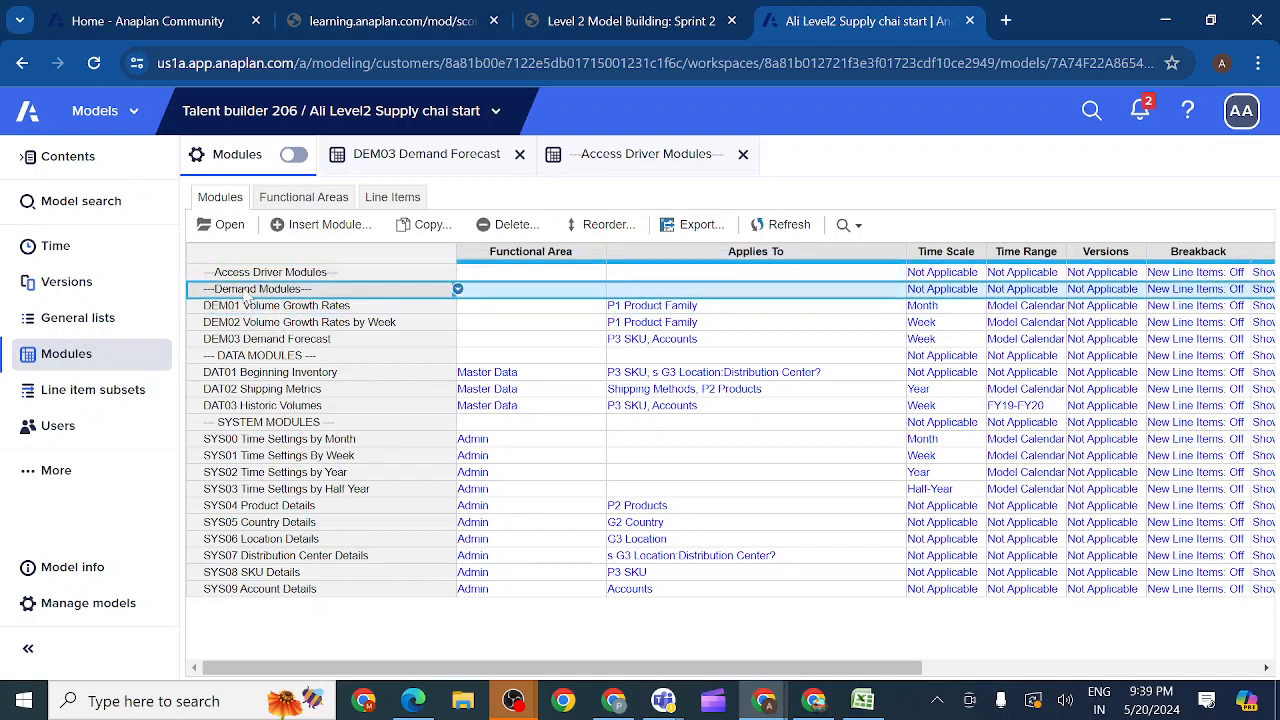
click(326, 225)
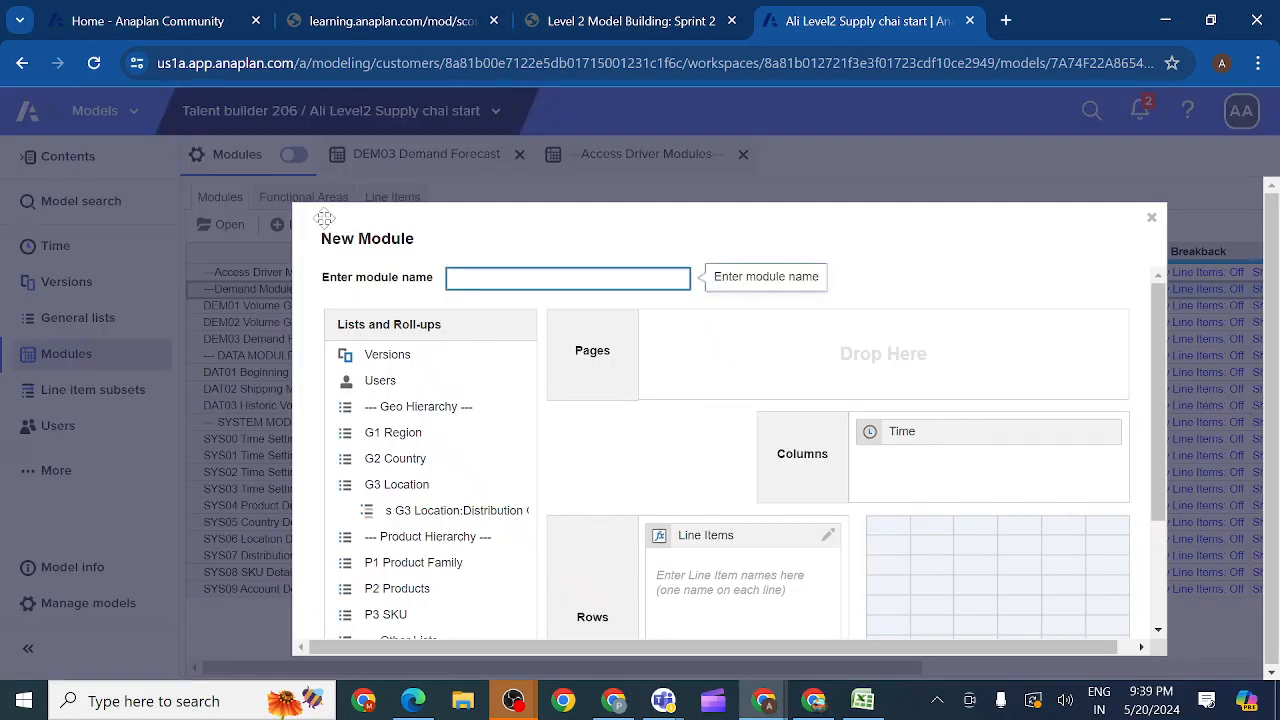
key(ctrl+v)
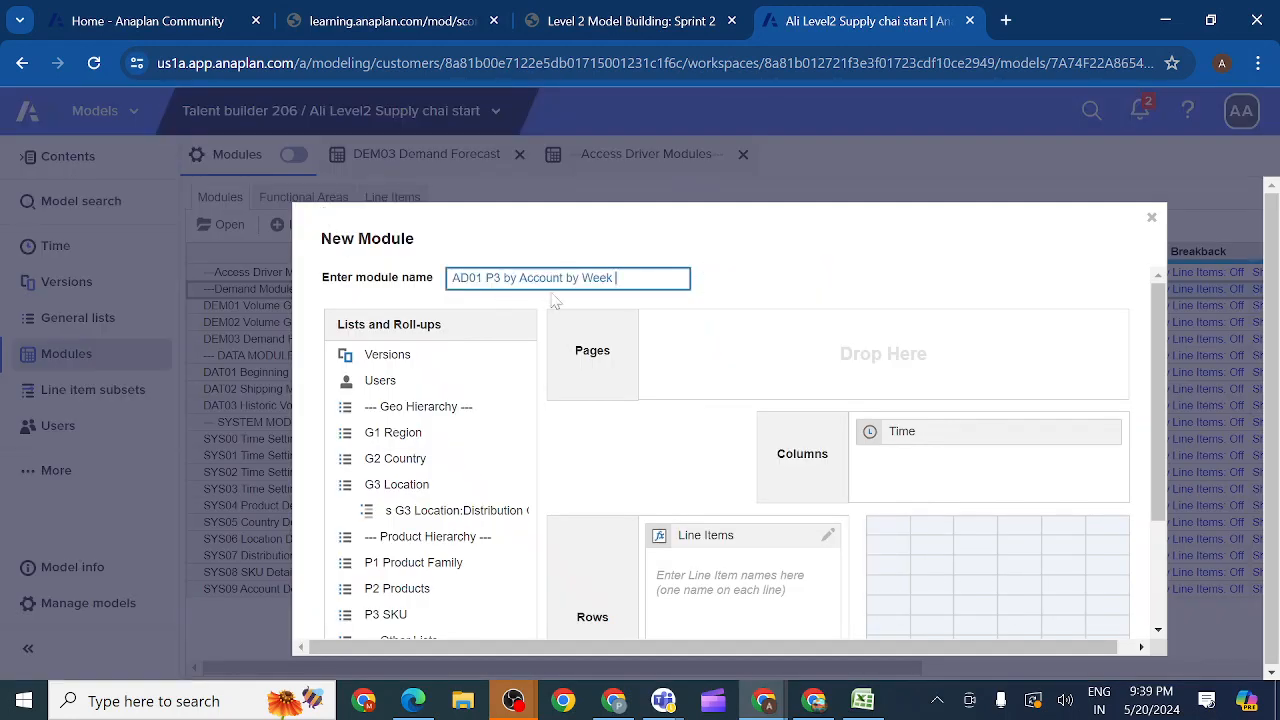
Step: Add the P3 SKU and Accounts lists as page dimensions of the new module, keeping Time on the columns
click(645, 20)
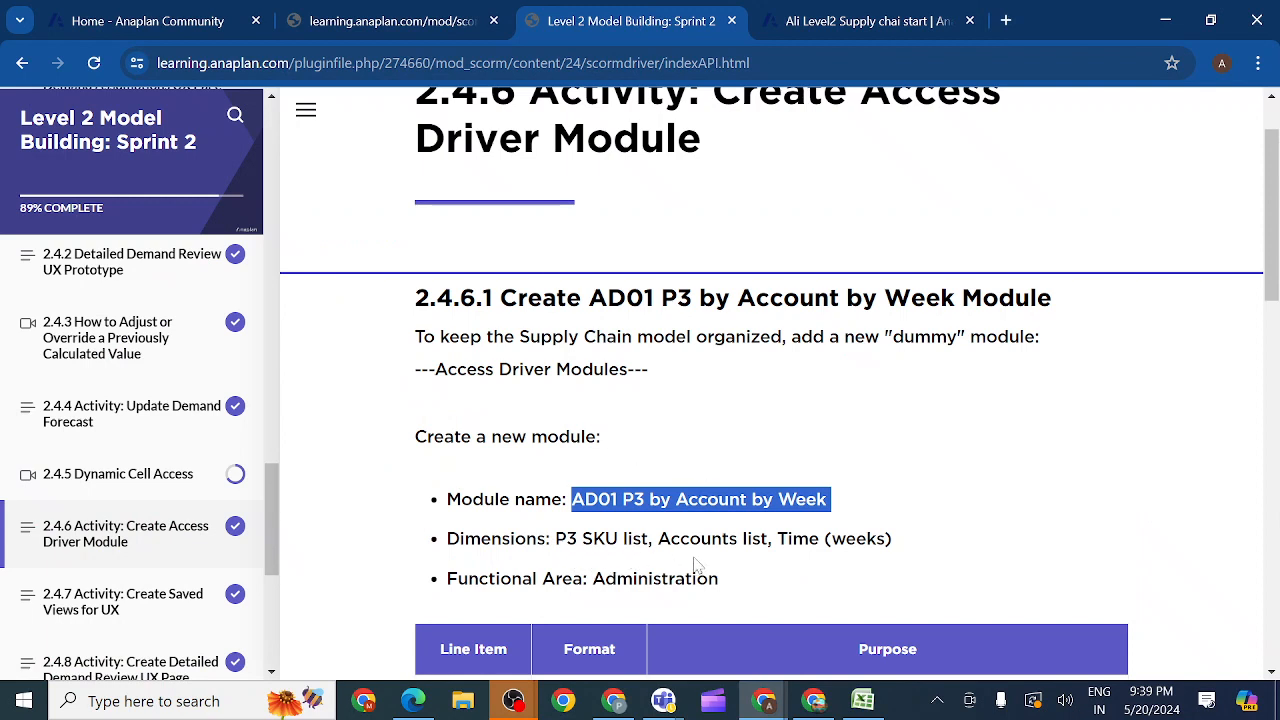
click(860, 20)
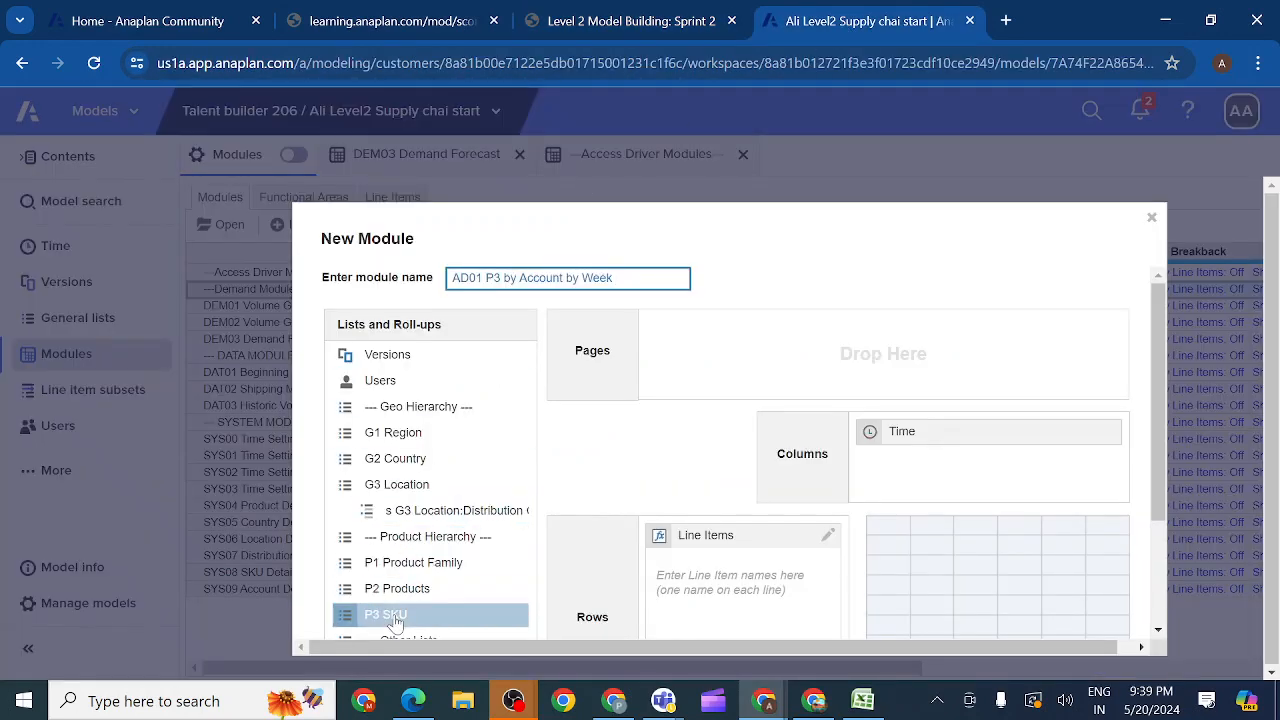
drag(395, 620, 726, 366)
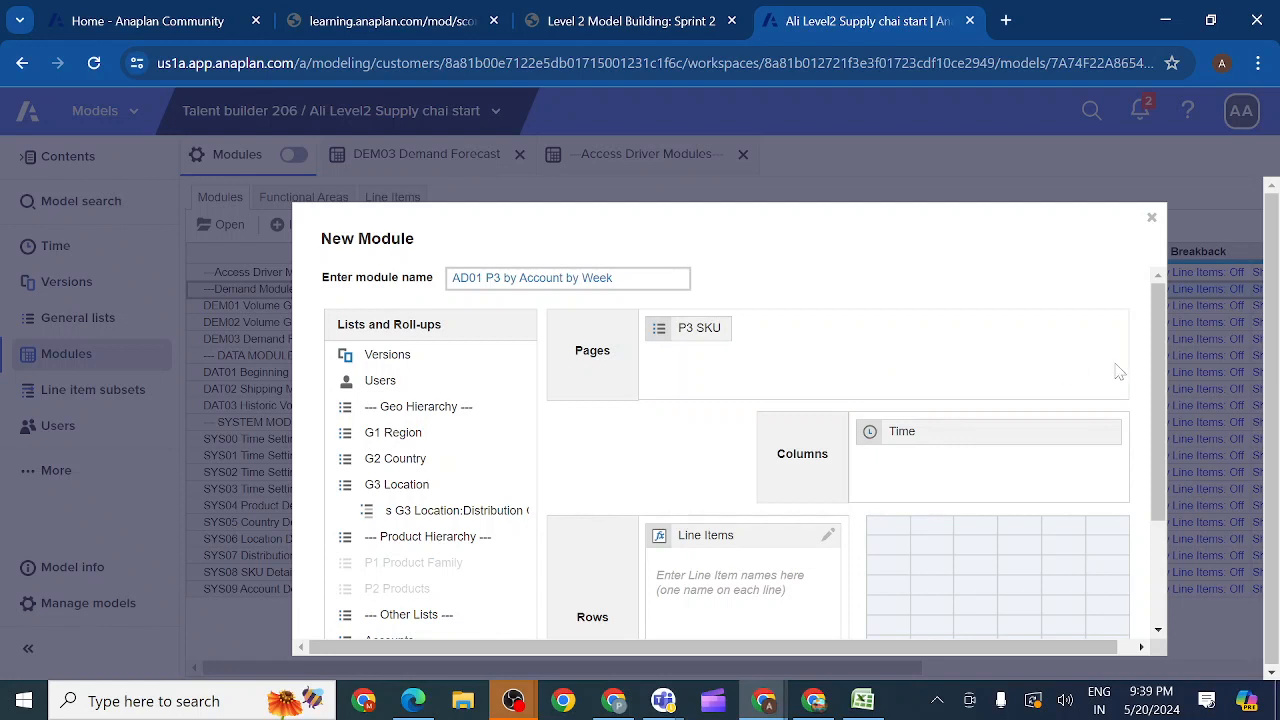
drag(1156, 374, 1160, 463)
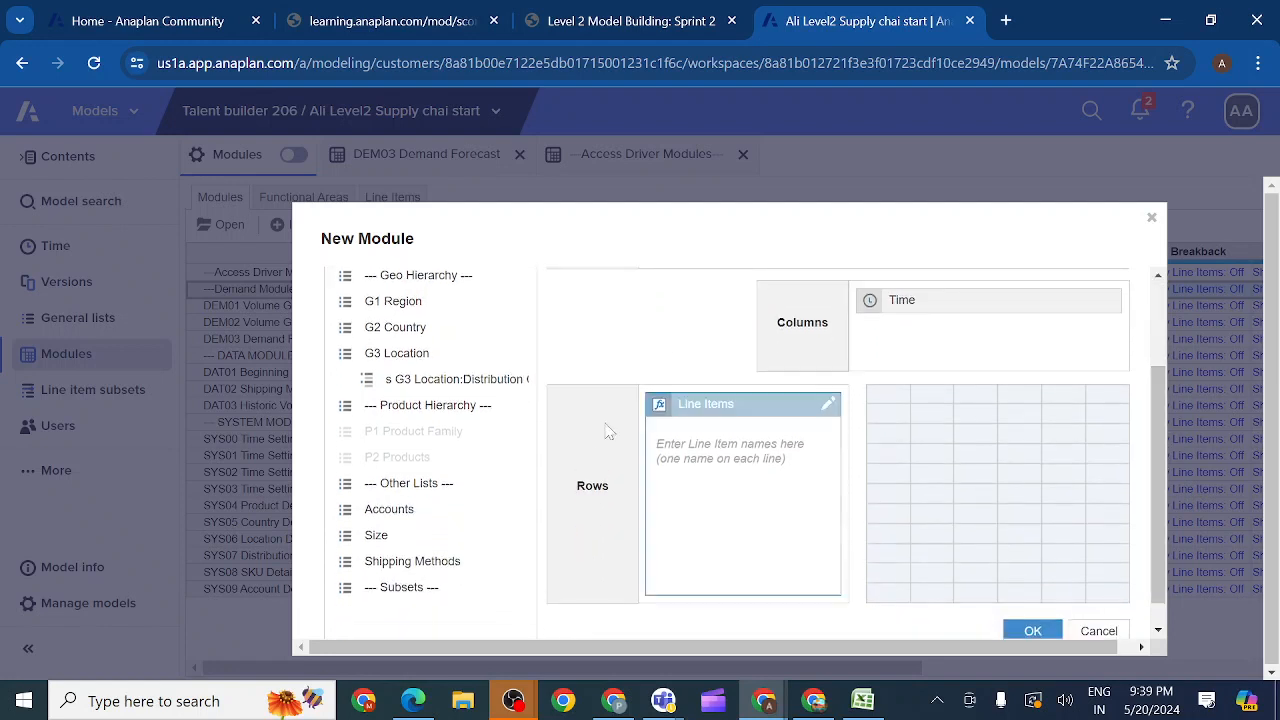
click(420, 511)
drag(416, 520, 943, 363)
drag(1158, 436, 1140, 314)
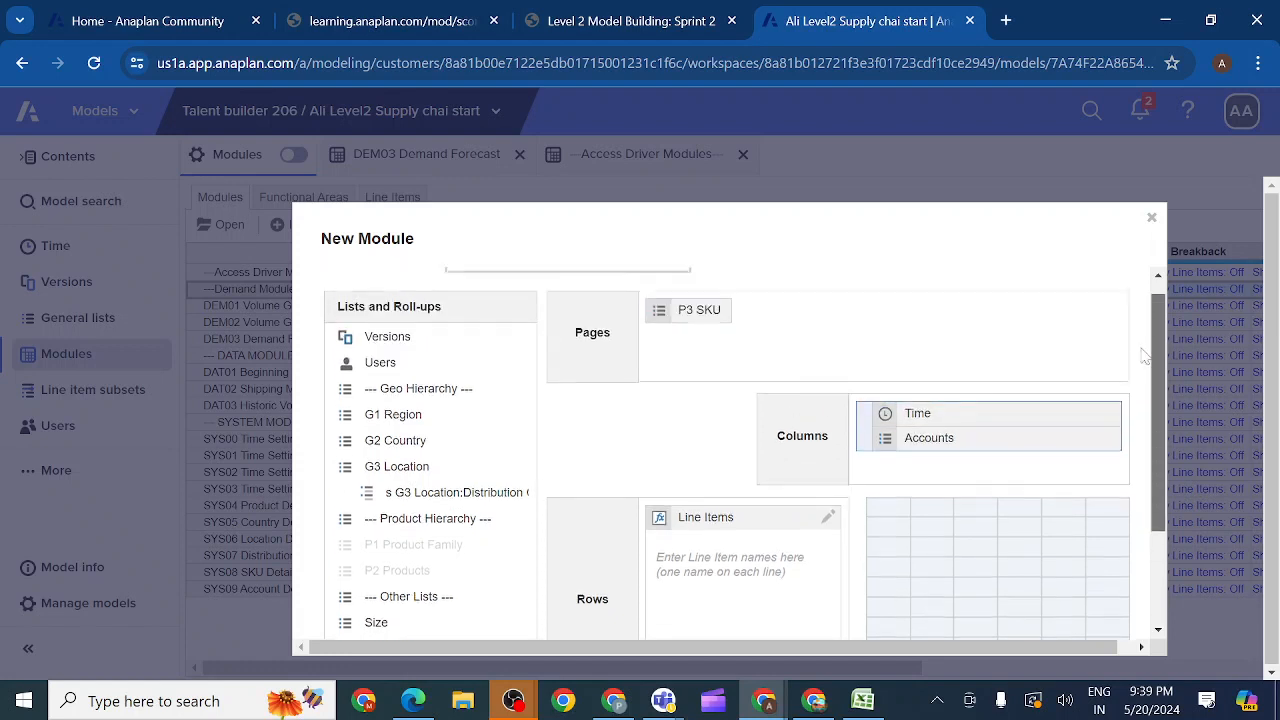
click(938, 466)
drag(938, 466, 846, 360)
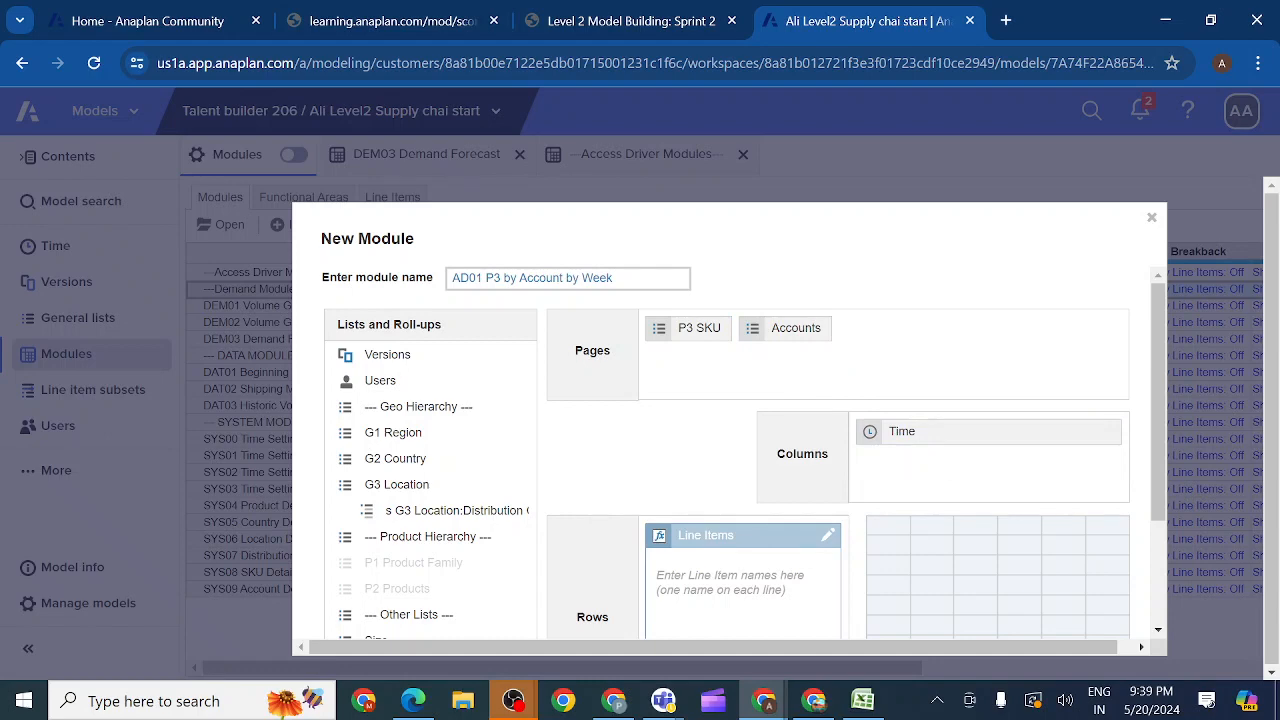
Step: Add the line item Write? from the activity table to the new module's rows and create the module
click(737, 584)
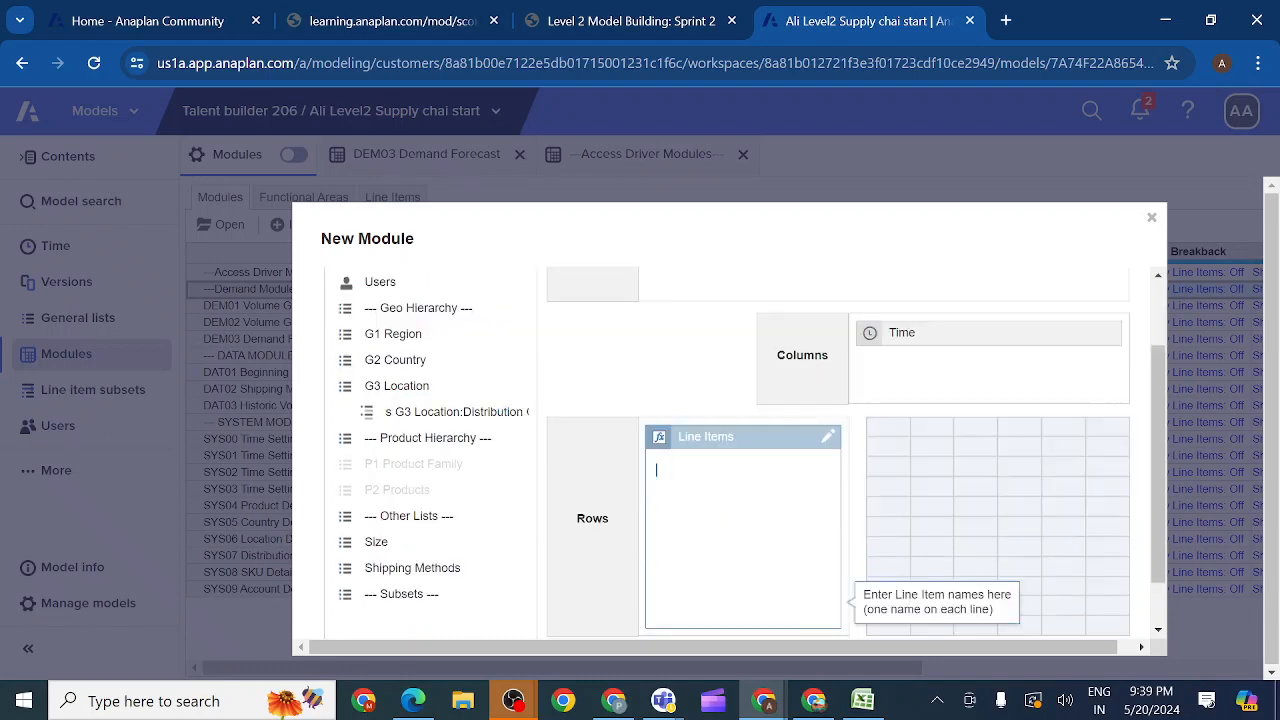
click(616, 22)
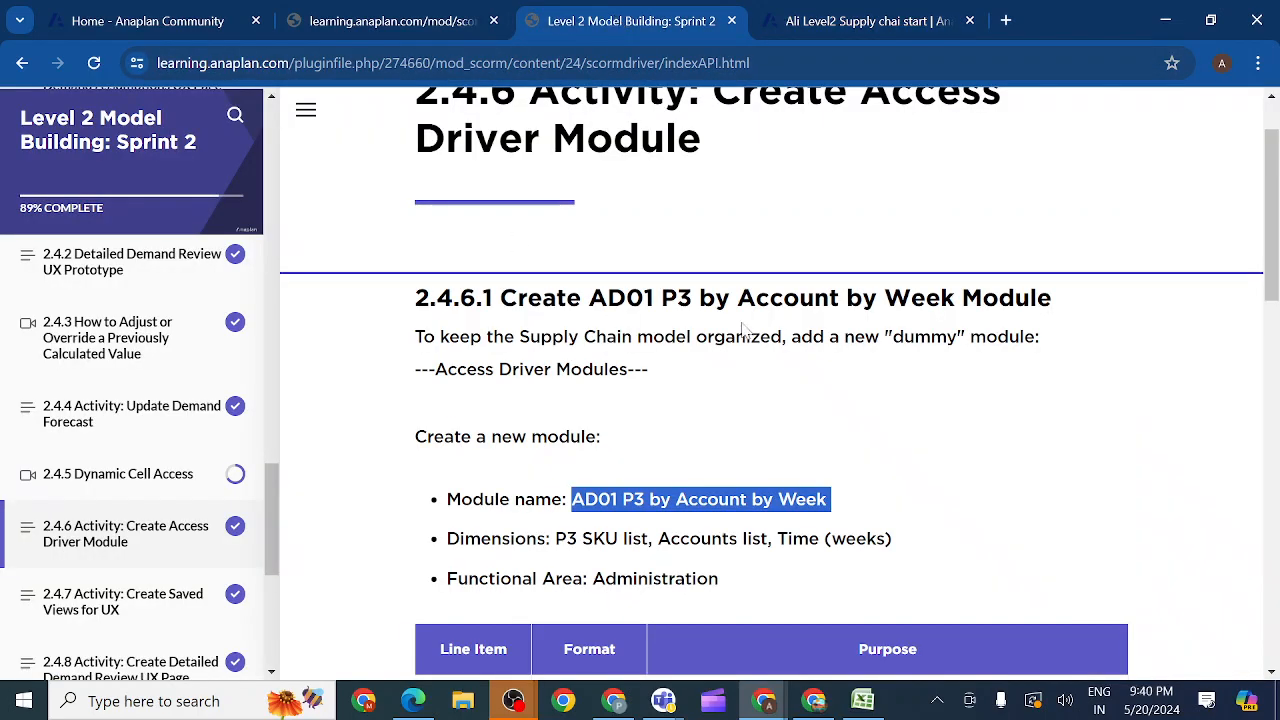
drag(1277, 280, 1278, 304)
scroll(1108, 371, down, 2)
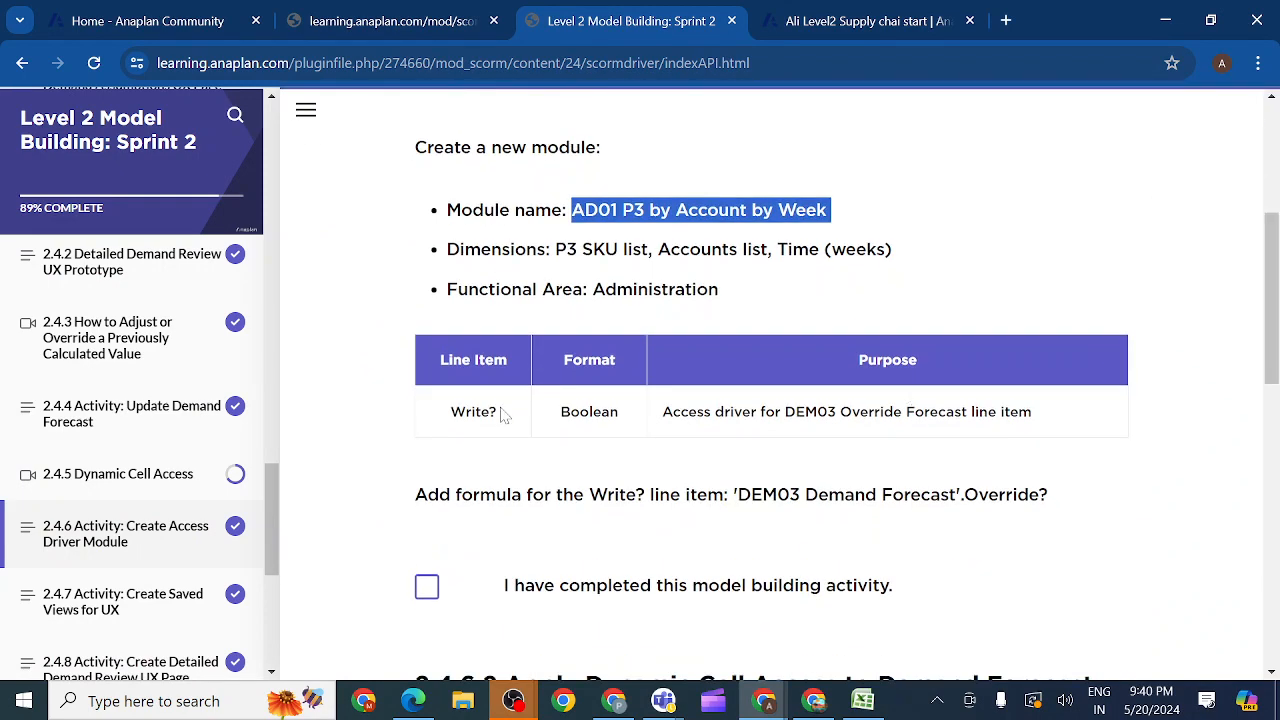
drag(502, 410, 450, 412)
key(ctrl+c)
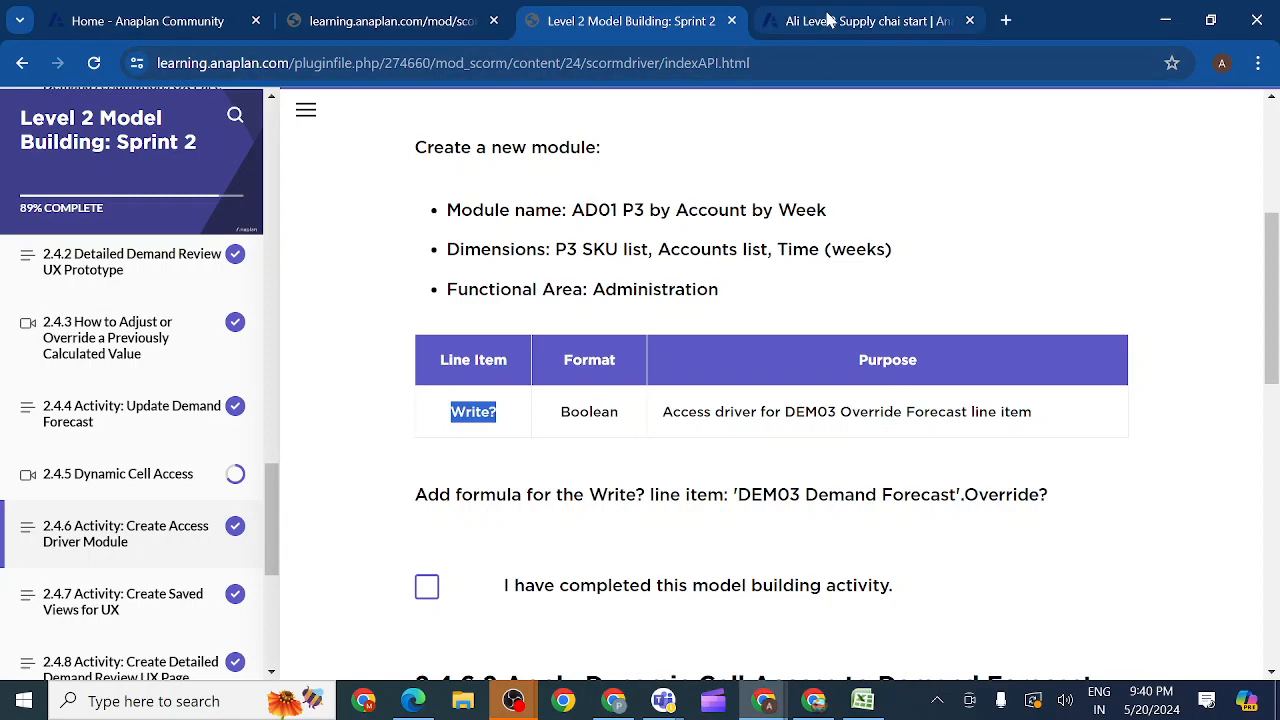
click(828, 20)
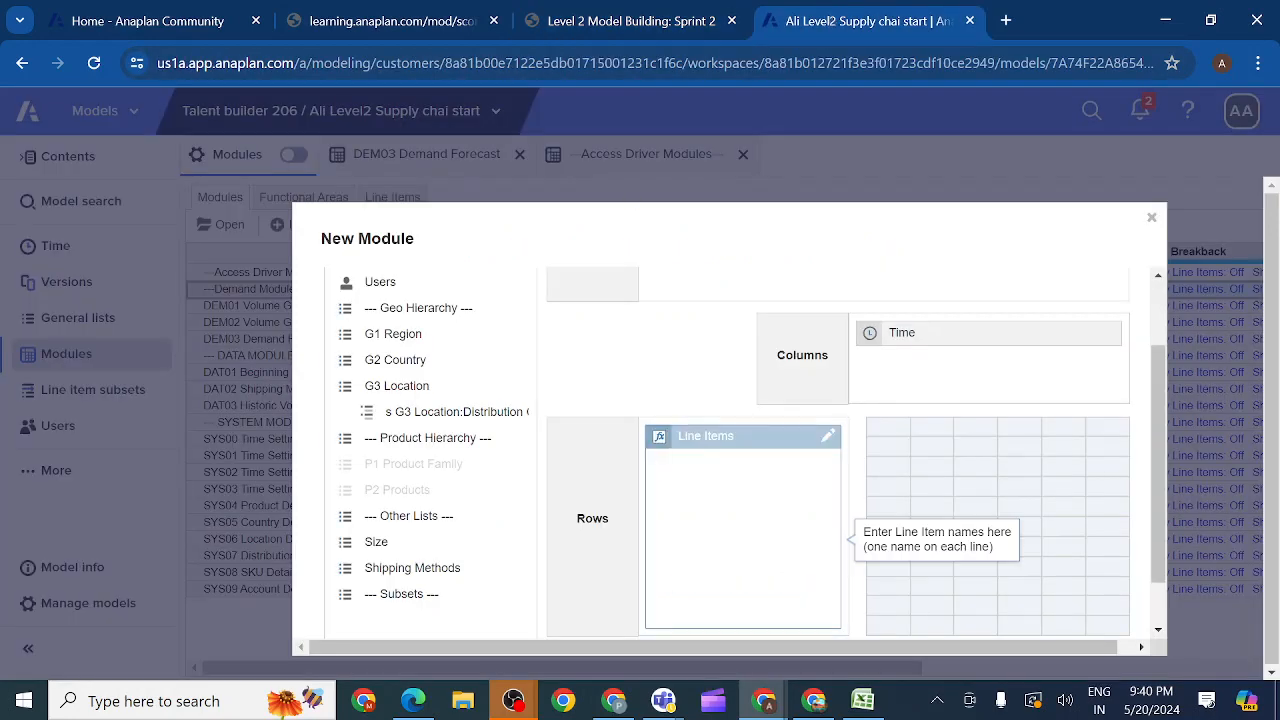
key(ctrl+v)
click(1117, 496)
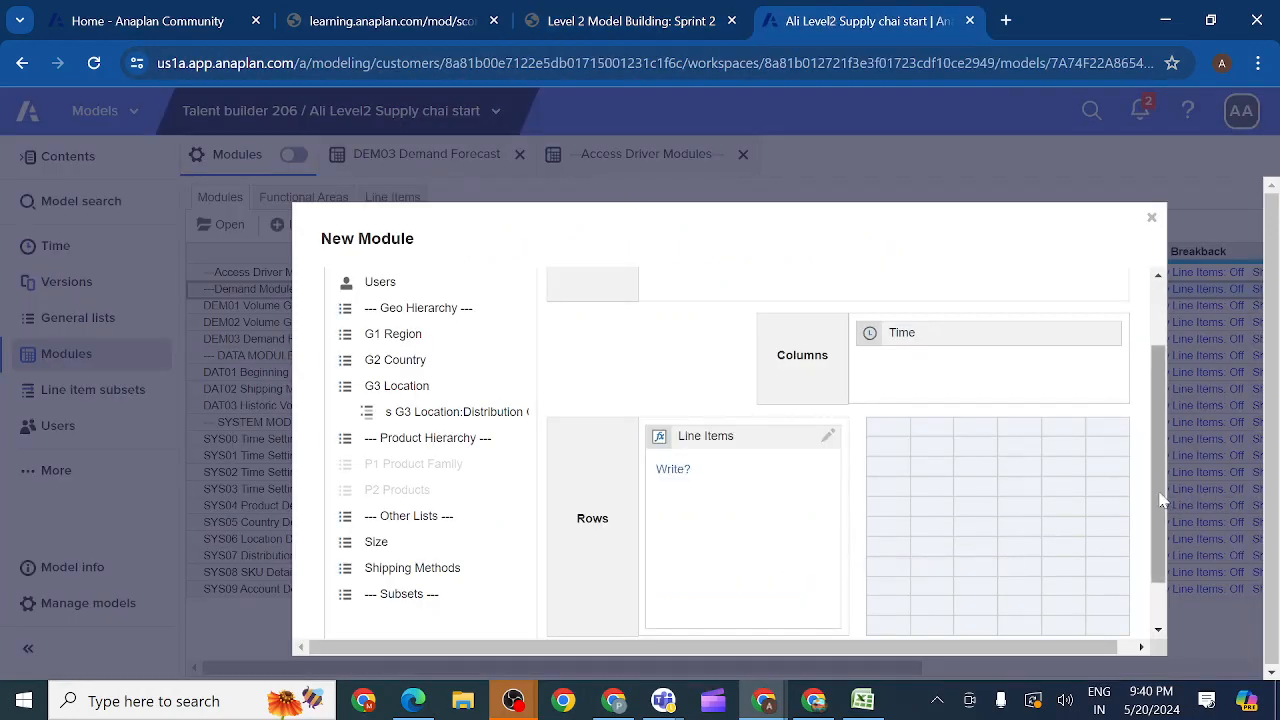
scroll(1160, 500, down, 2)
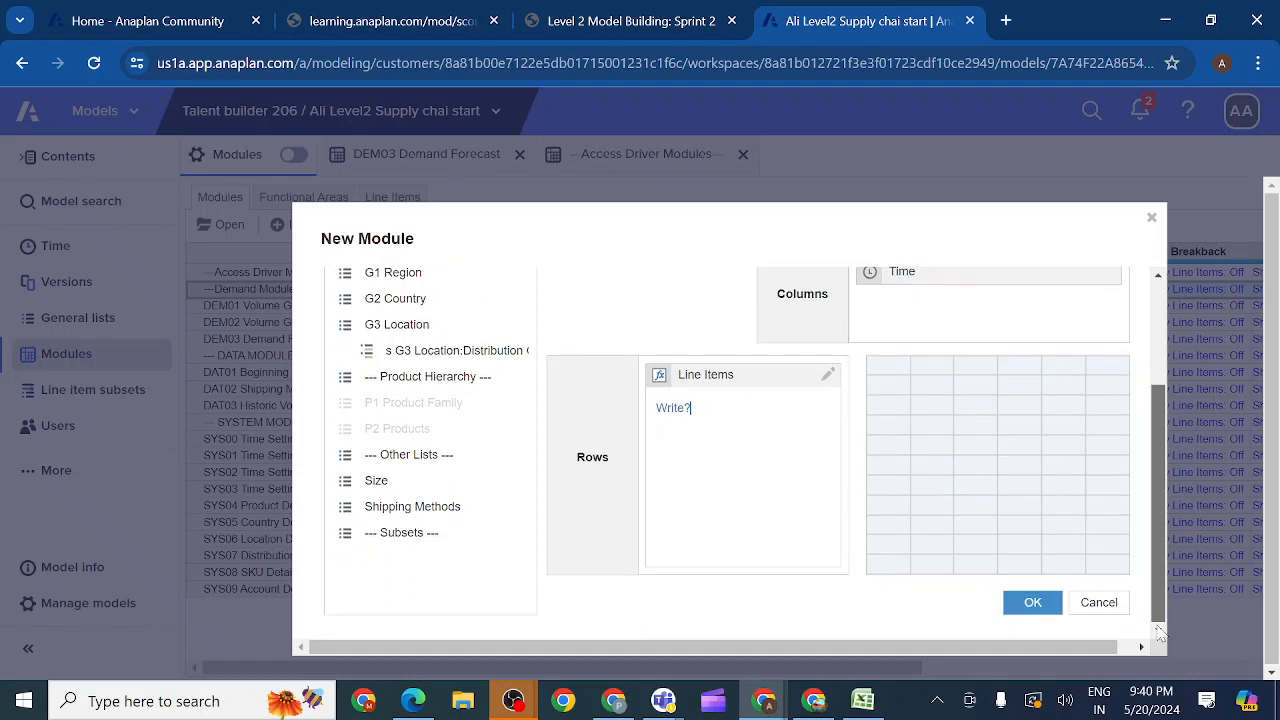
click(1030, 604)
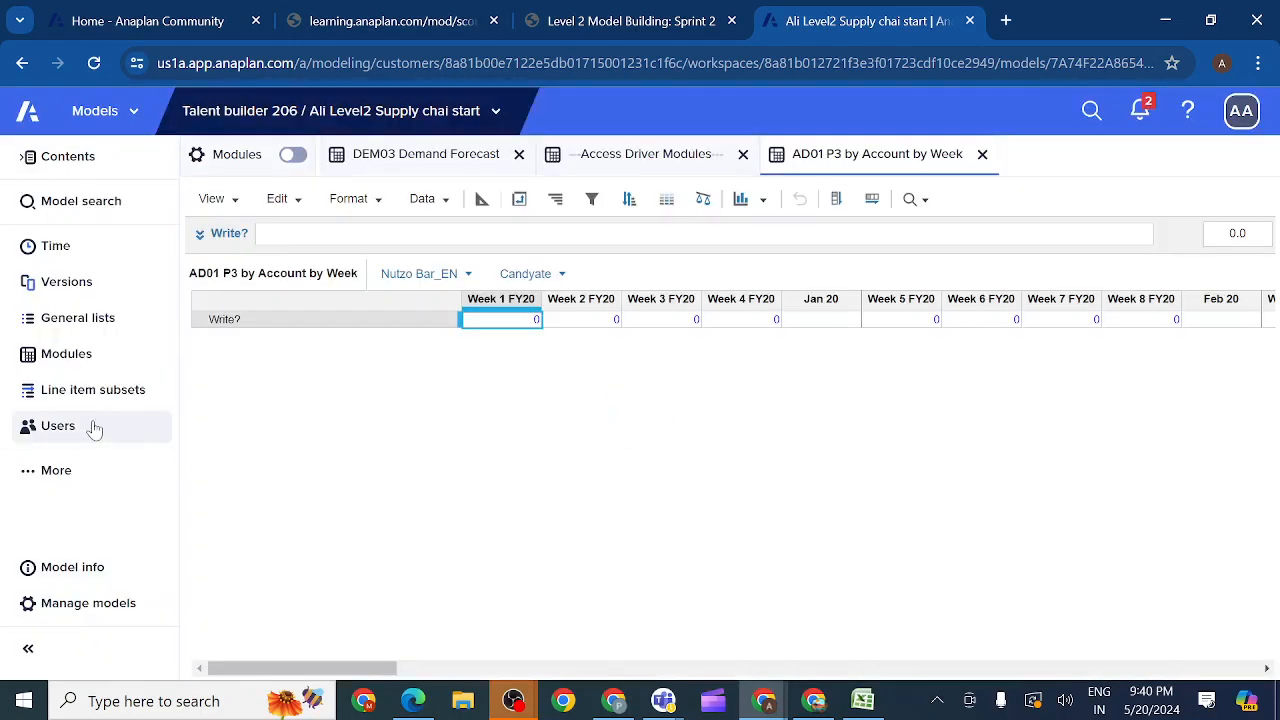
Step: Select only the AD01 P3 by Account by Week and DEM03 Demand Forecast modules together in the model's module list
click(92, 365)
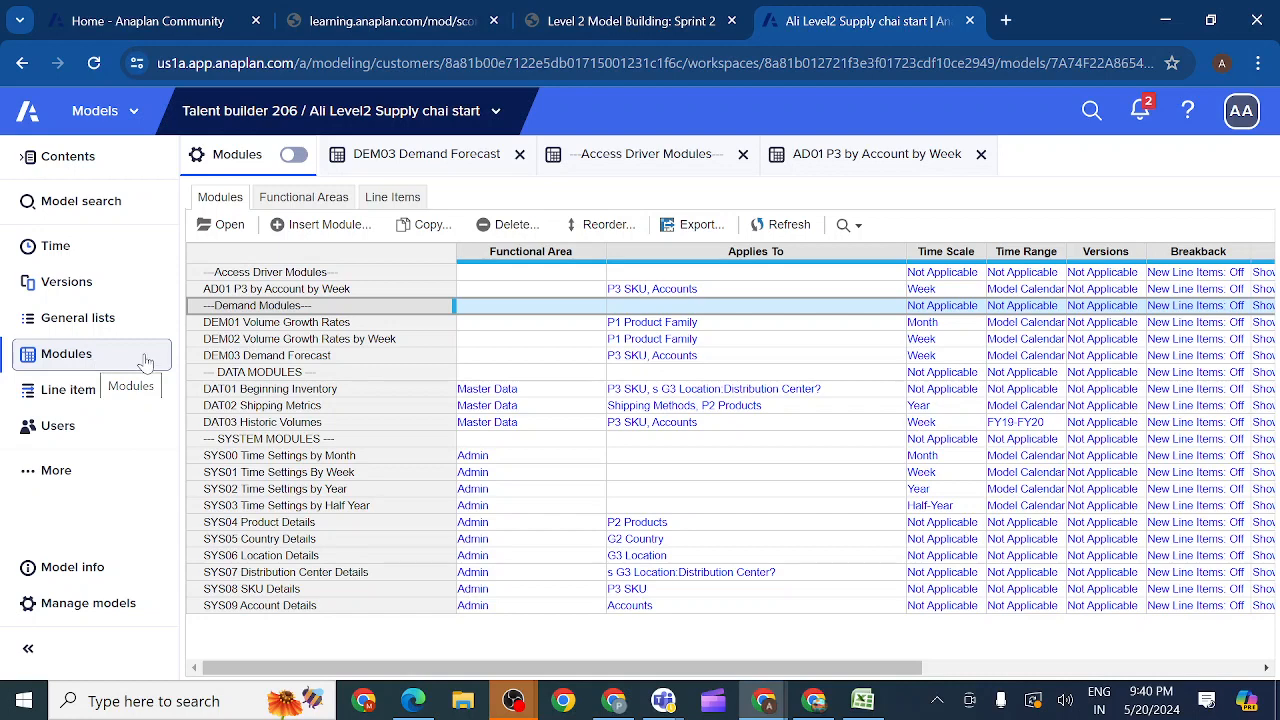
ctrl+click(229, 357)
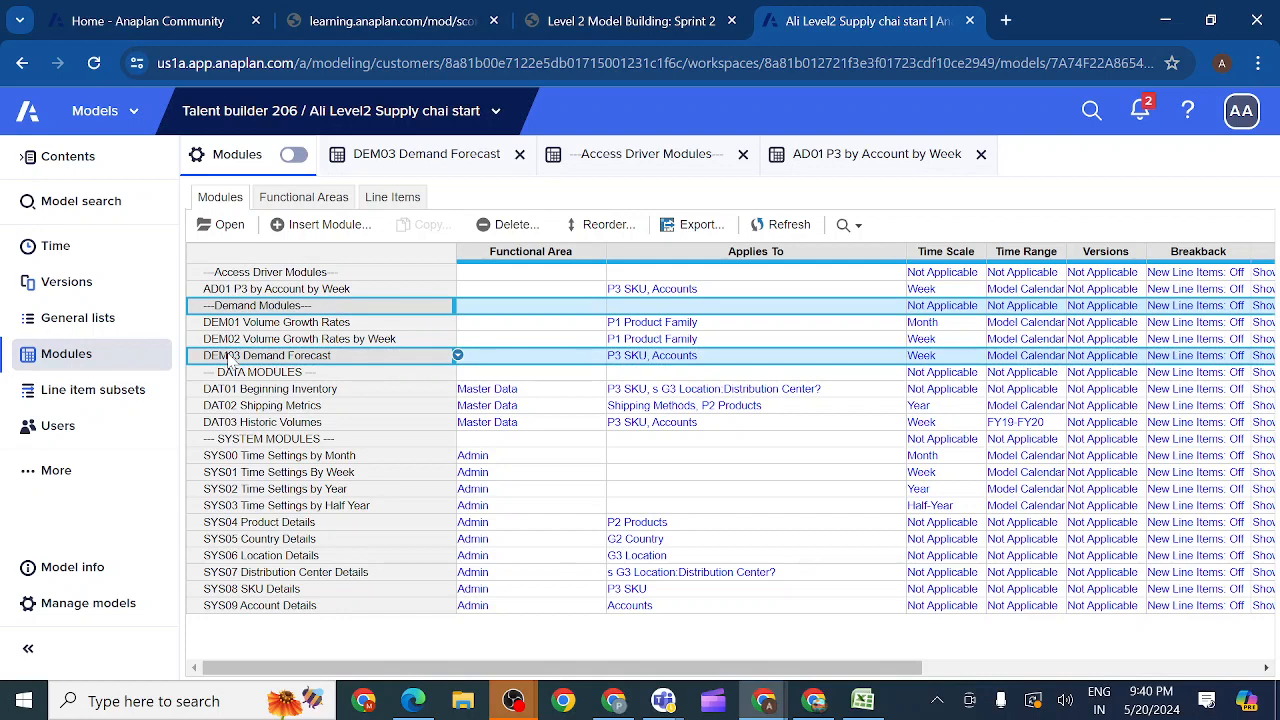
ctrl+click(268, 292)
ctrl+click(263, 308)
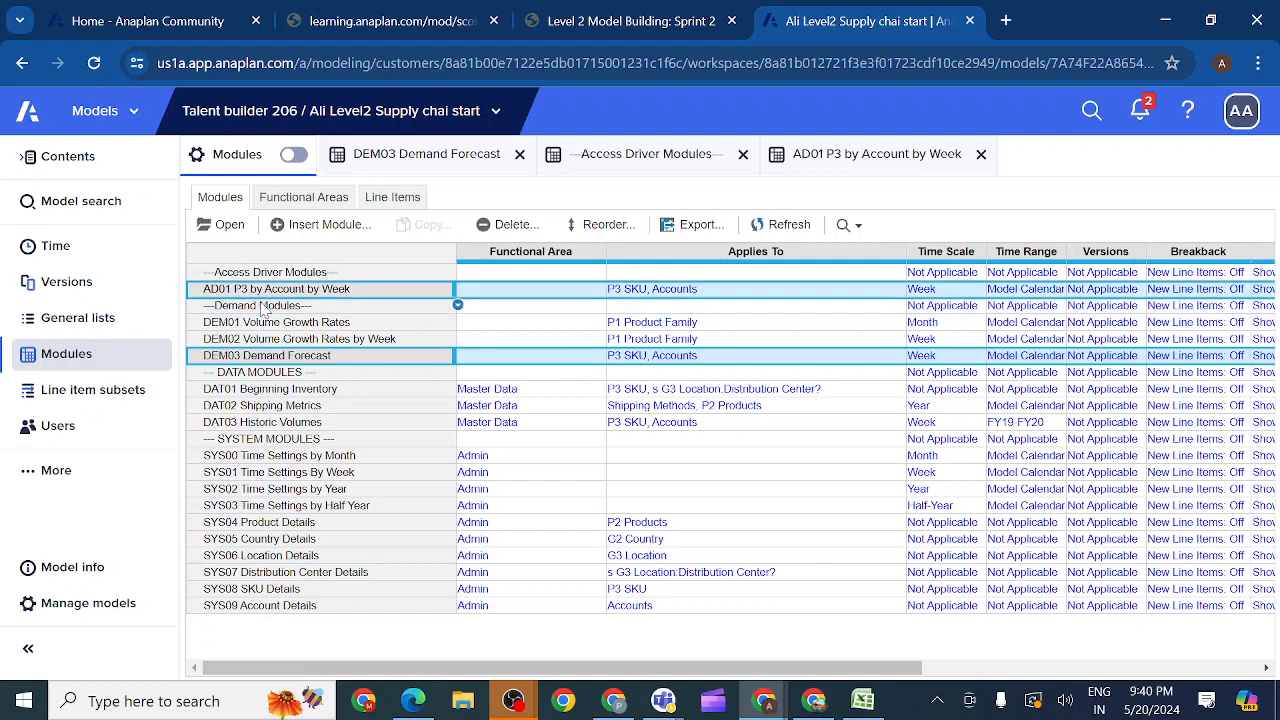
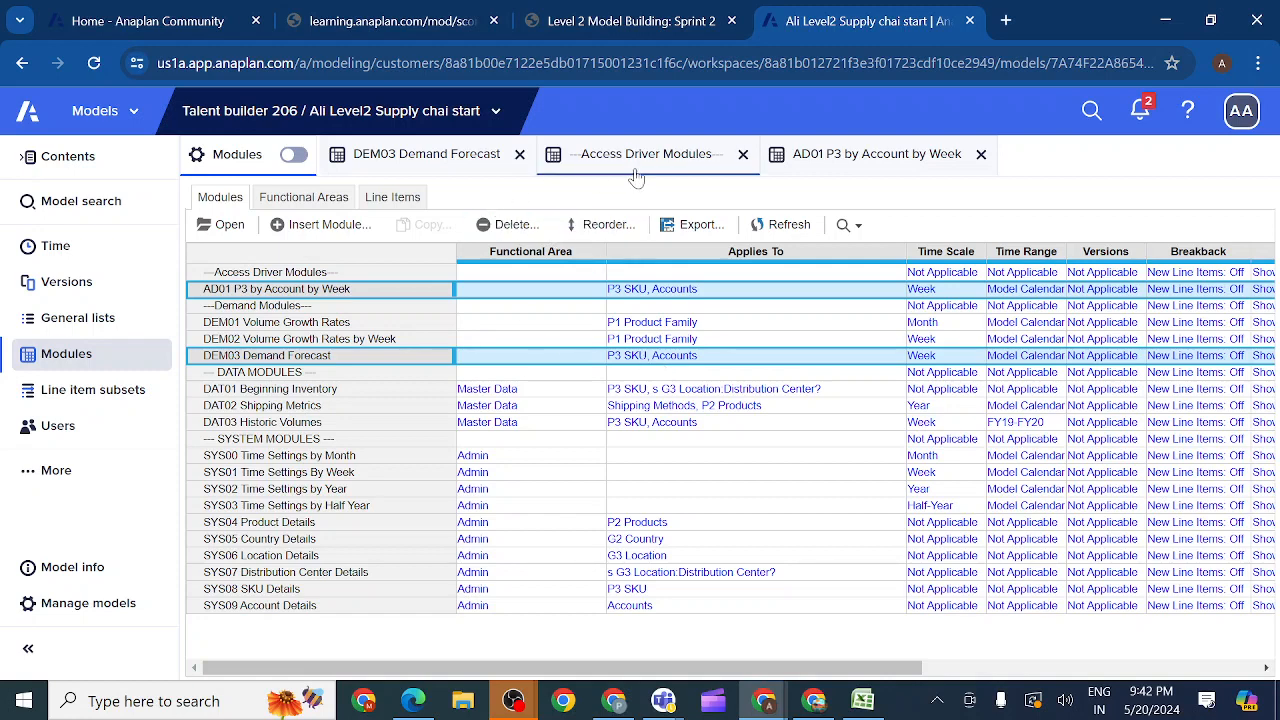
Step: Change the format of the Write? line item in AD01 P3 by Account by Week to Boolean and return to the grid view
click(856, 167)
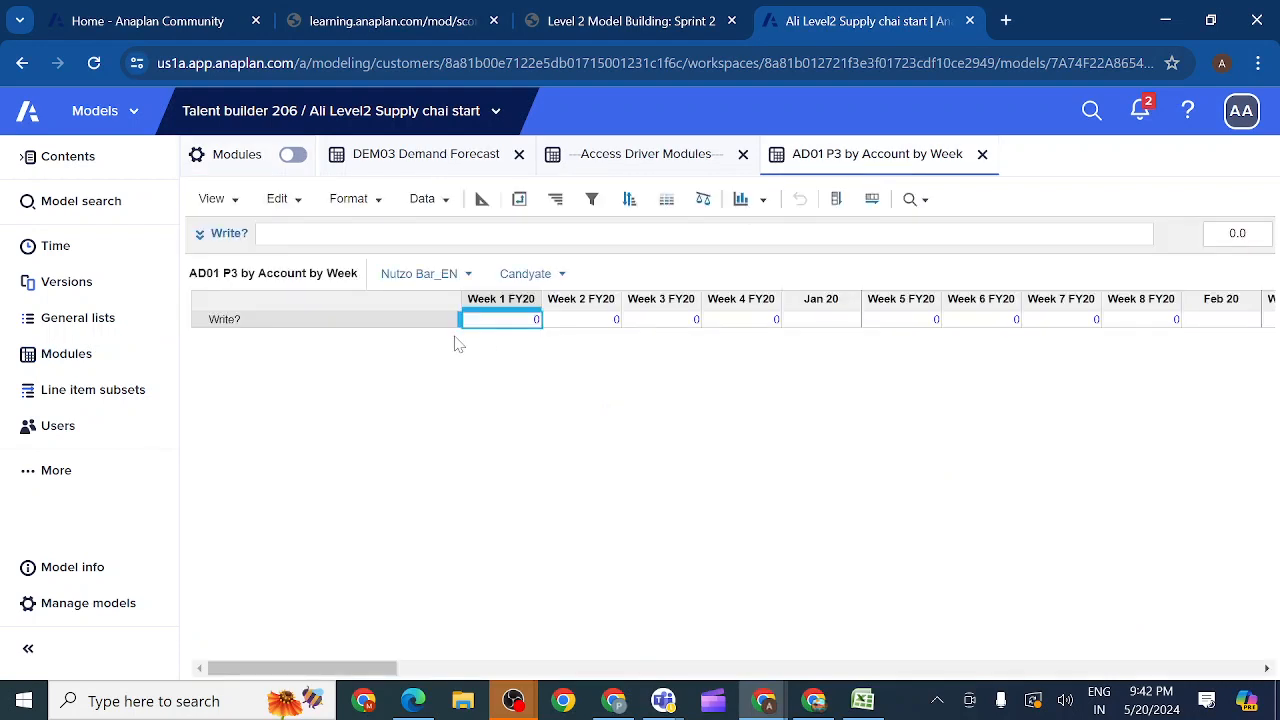
click(482, 199)
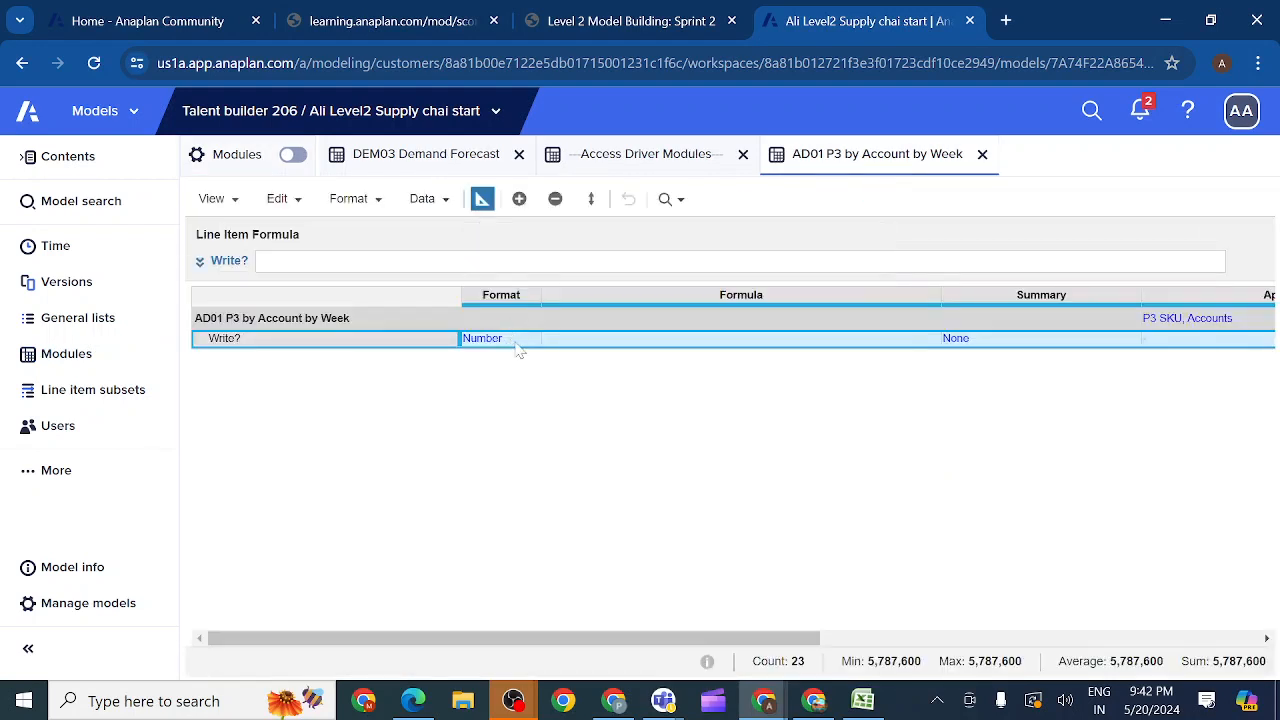
click(521, 341)
click(533, 341)
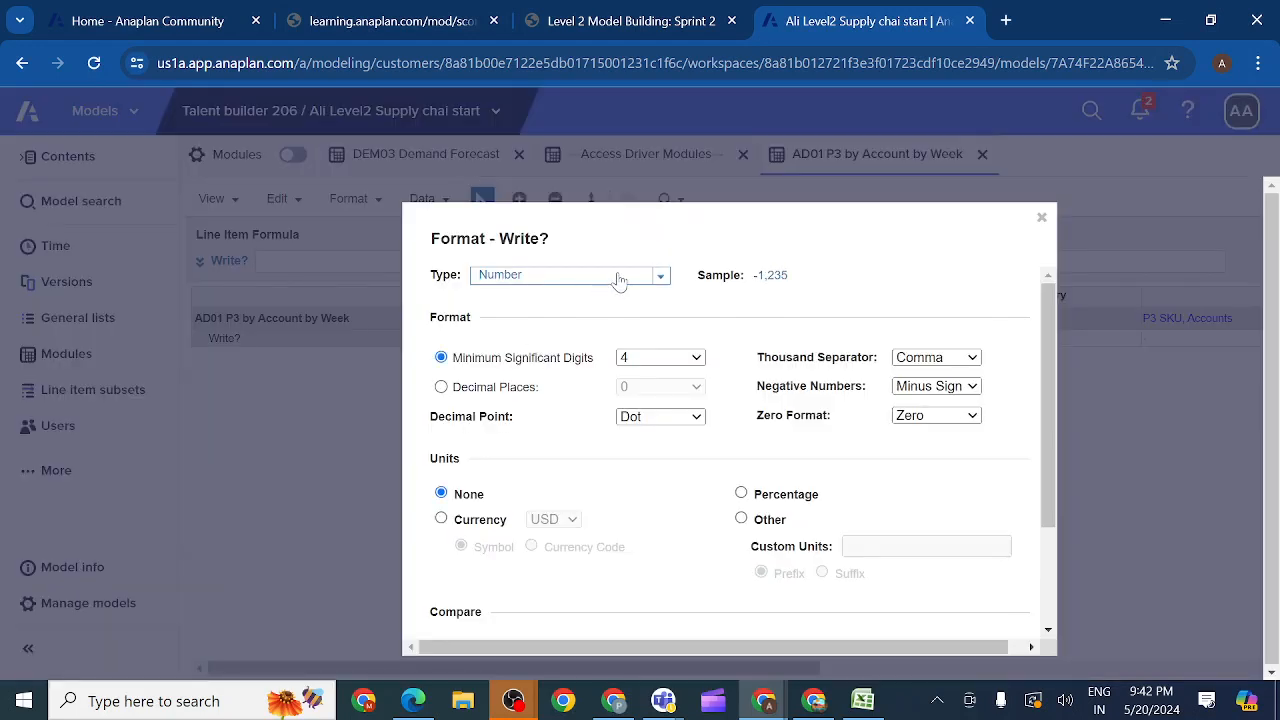
click(660, 280)
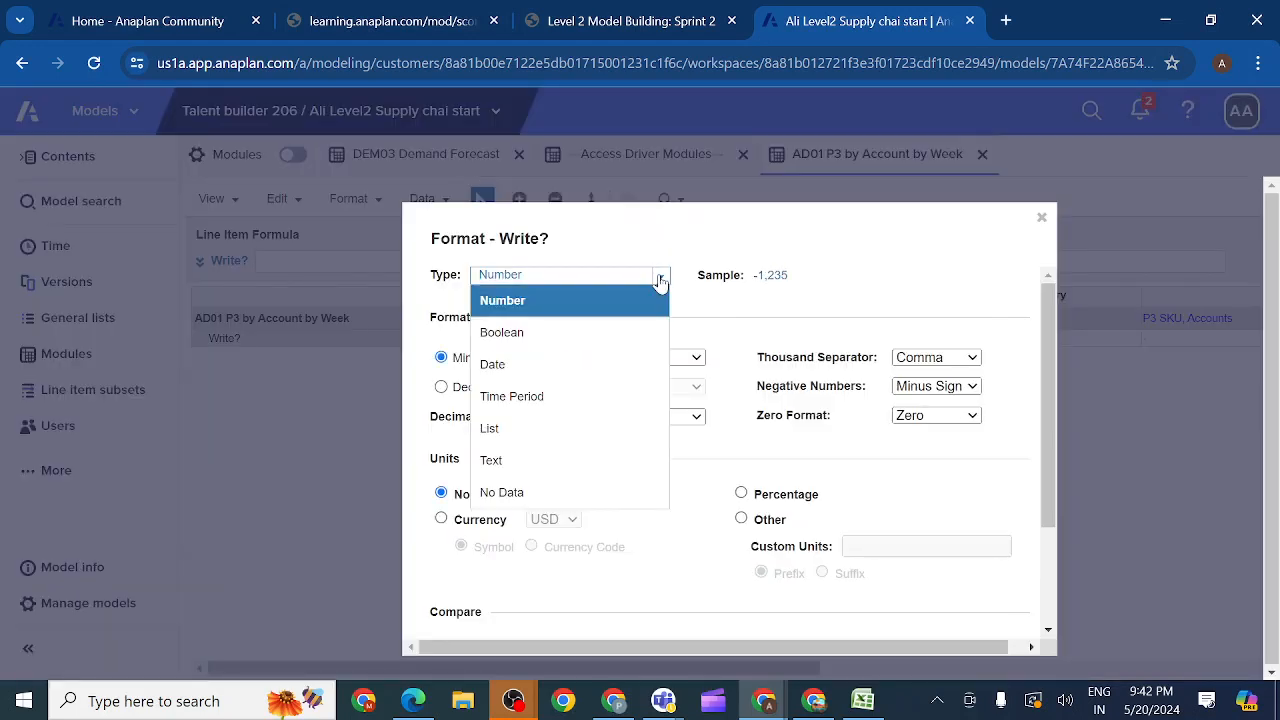
click(569, 338)
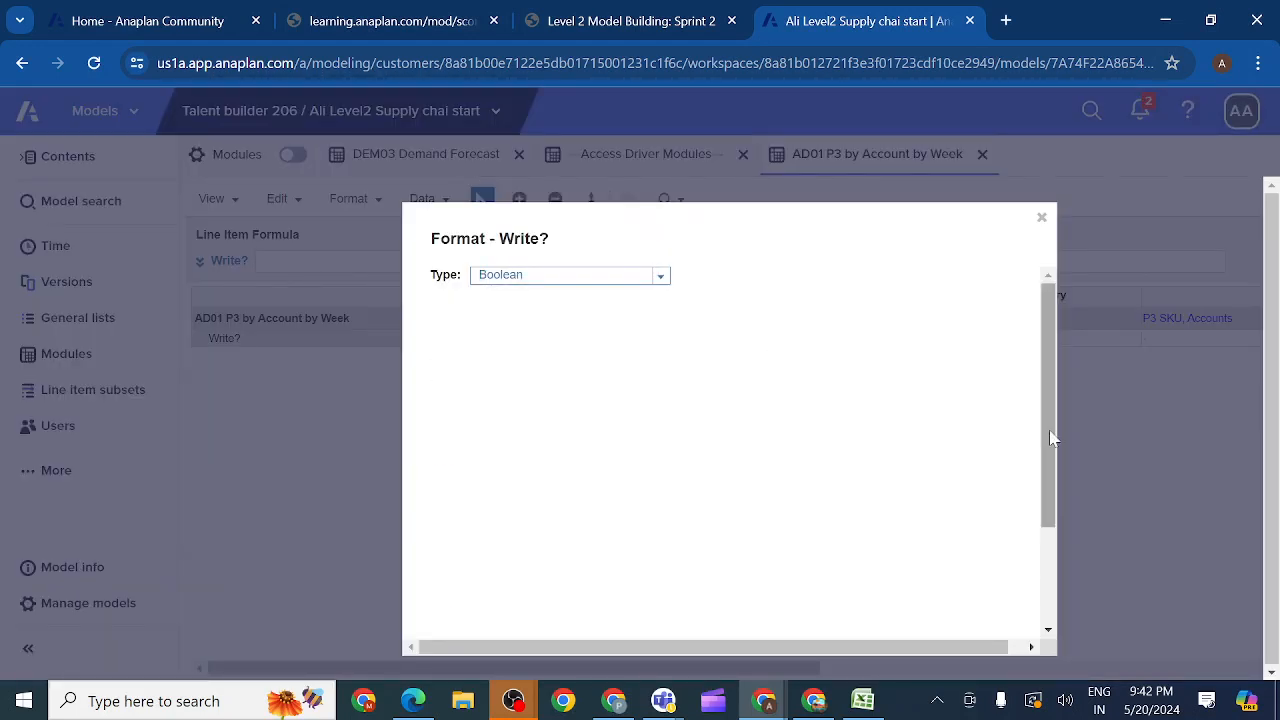
drag(1048, 434, 1047, 583)
click(931, 595)
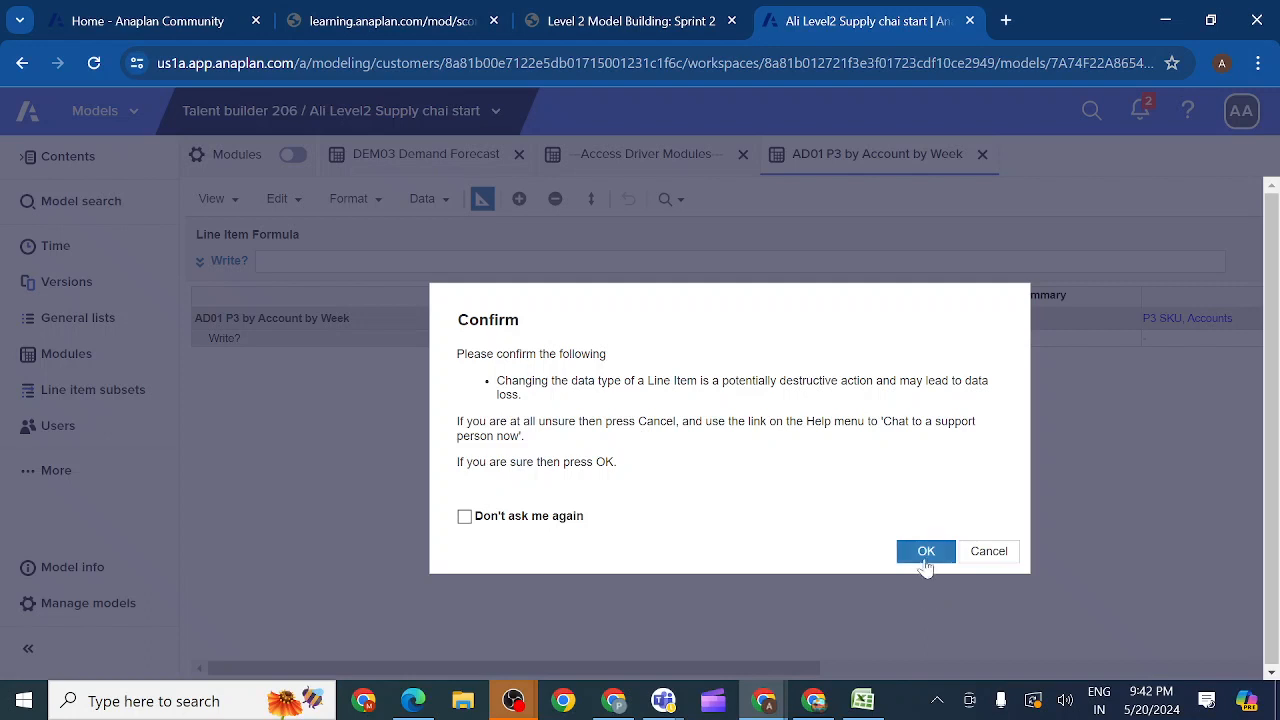
click(924, 553)
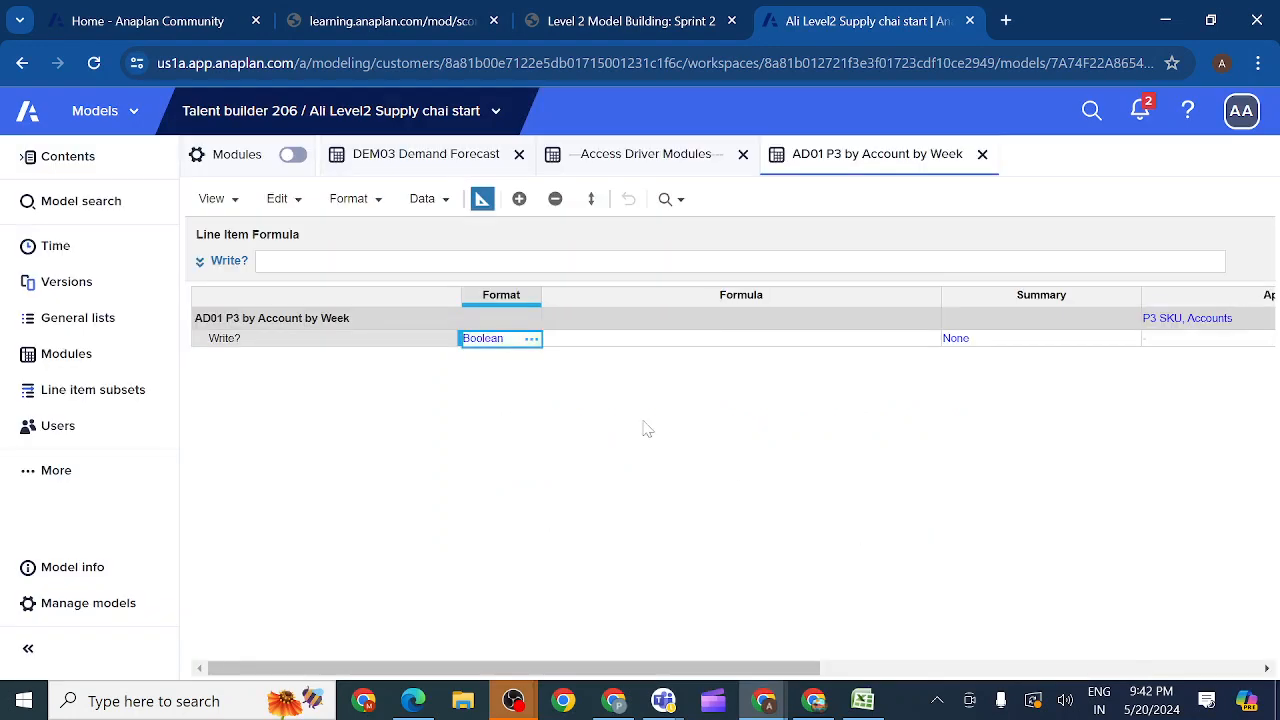
click(481, 200)
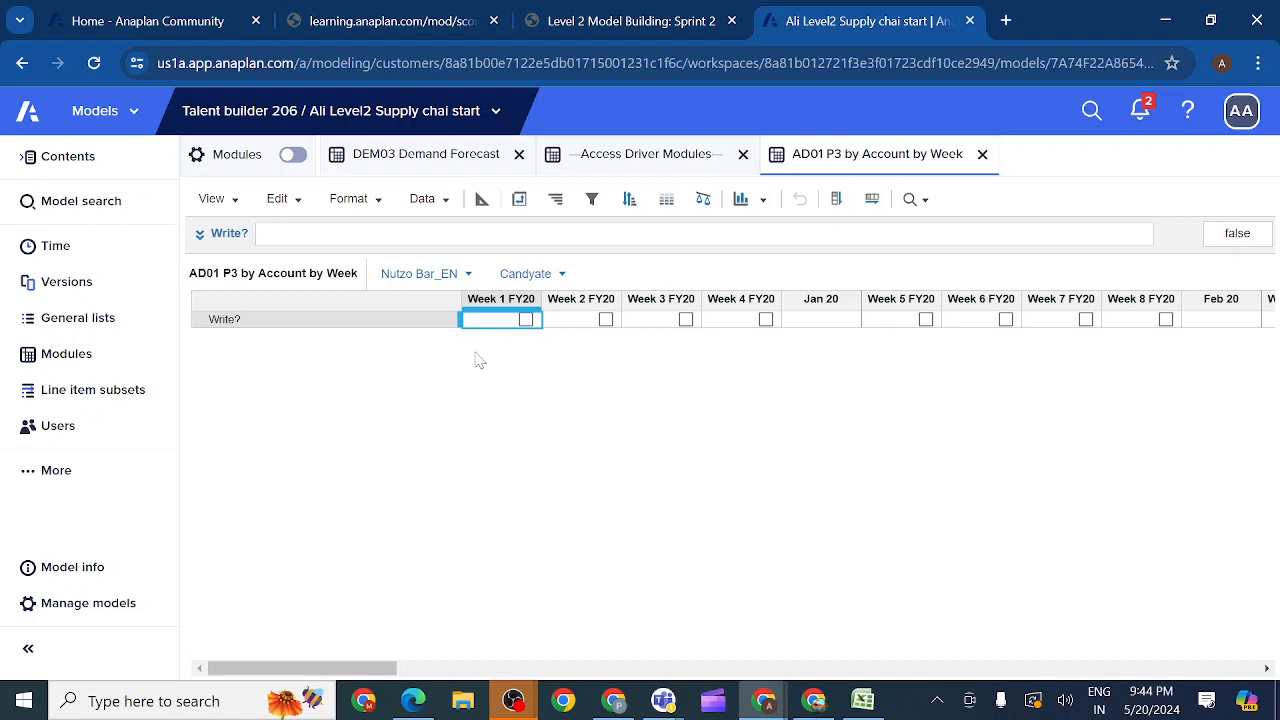
Step: Set the Write? line item's formula to 'DEM03 Demand Forecast'.Override?, as given in the activity instructions
click(641, 24)
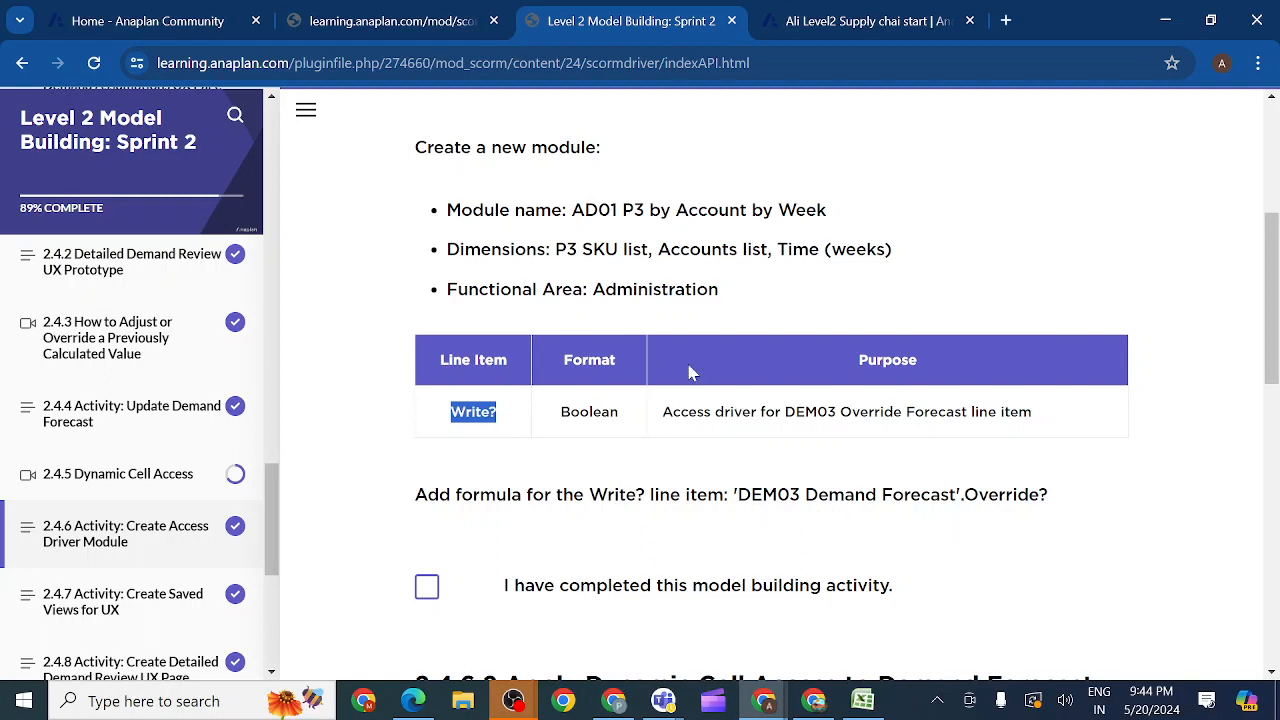
click(822, 24)
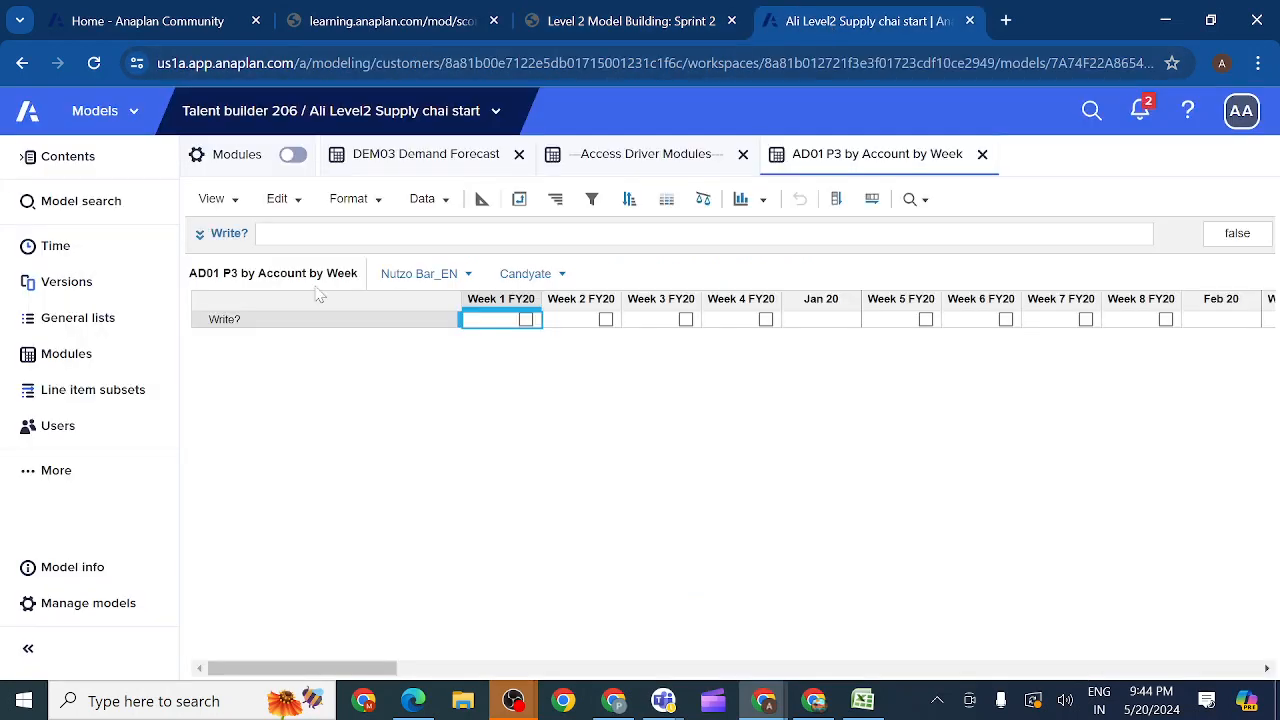
click(240, 323)
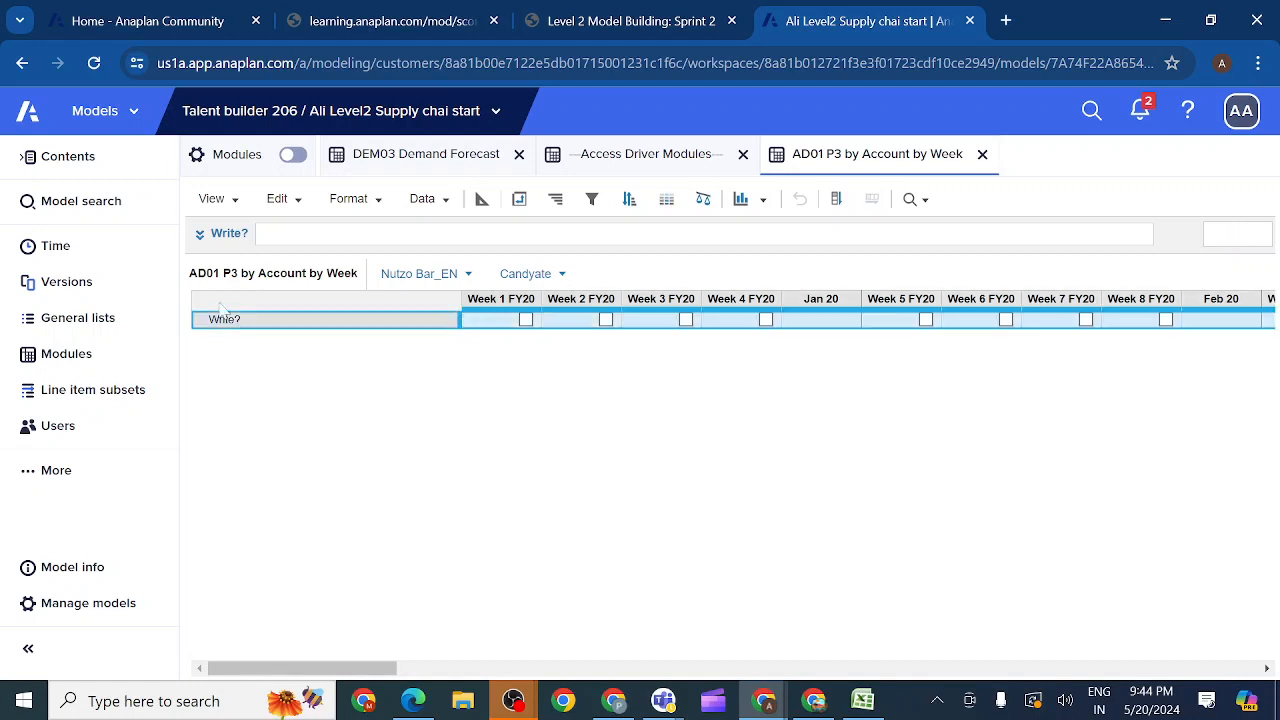
click(201, 235)
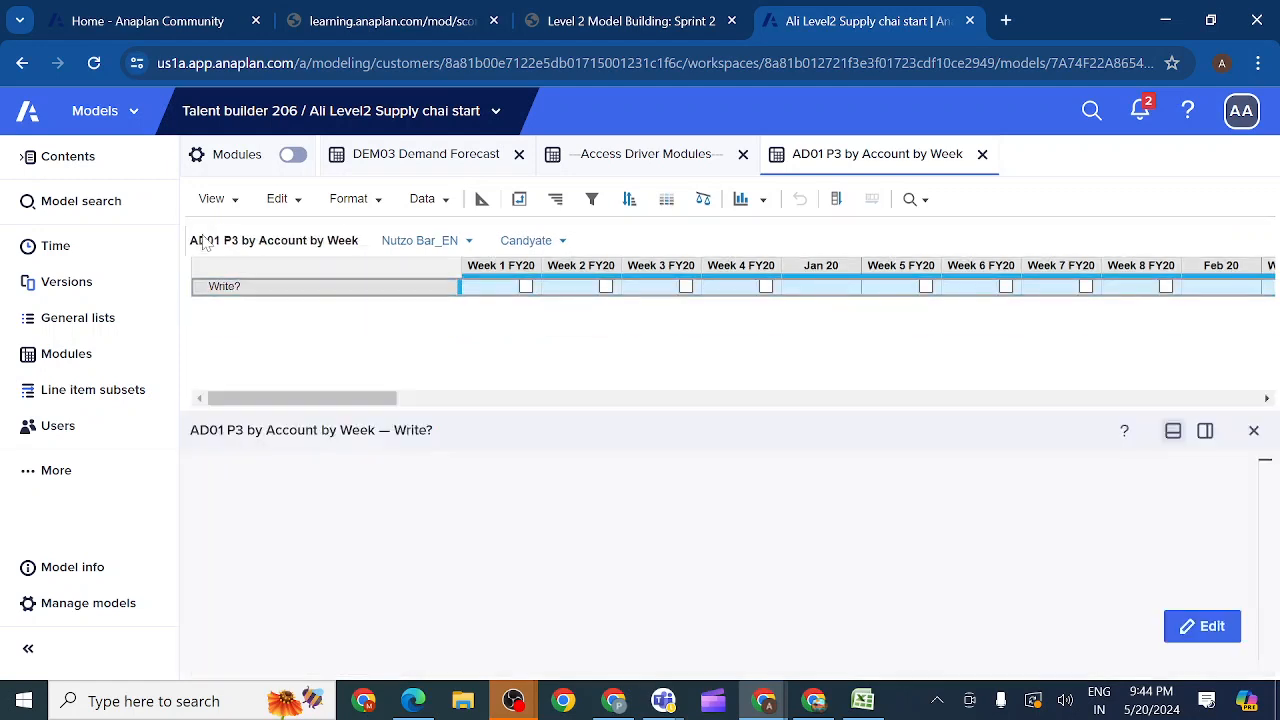
click(1202, 626)
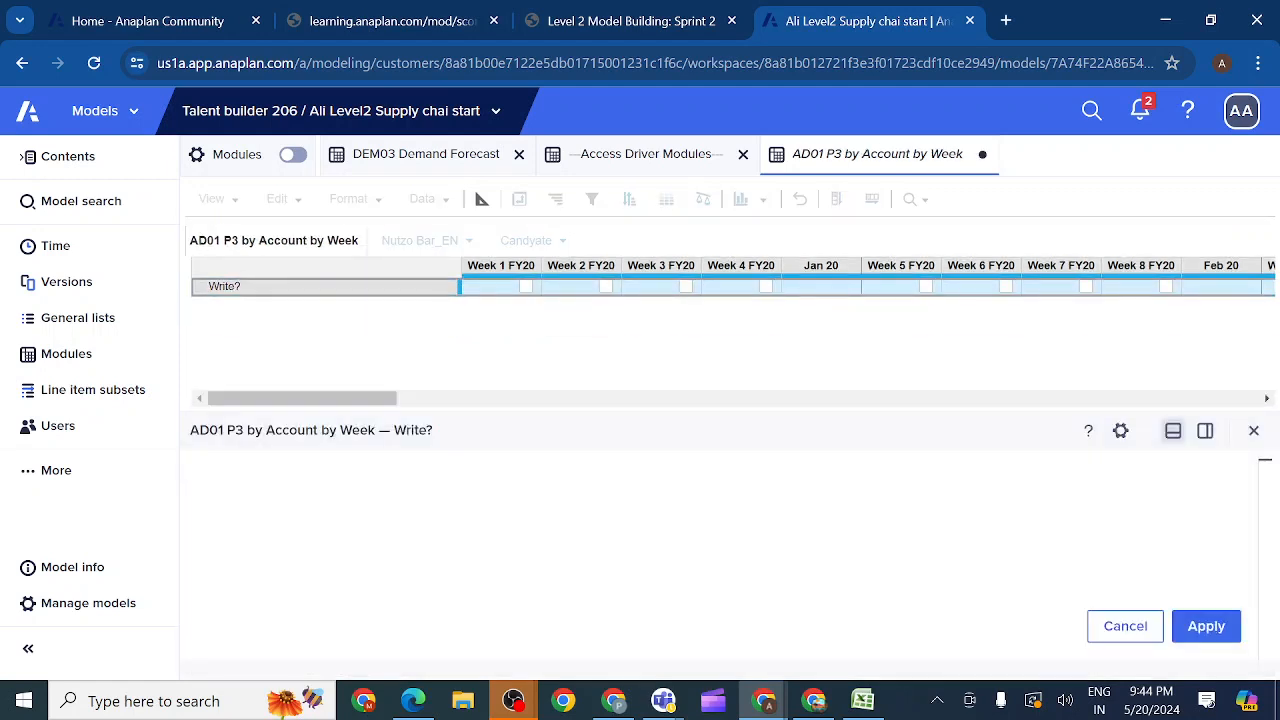
click(400, 155)
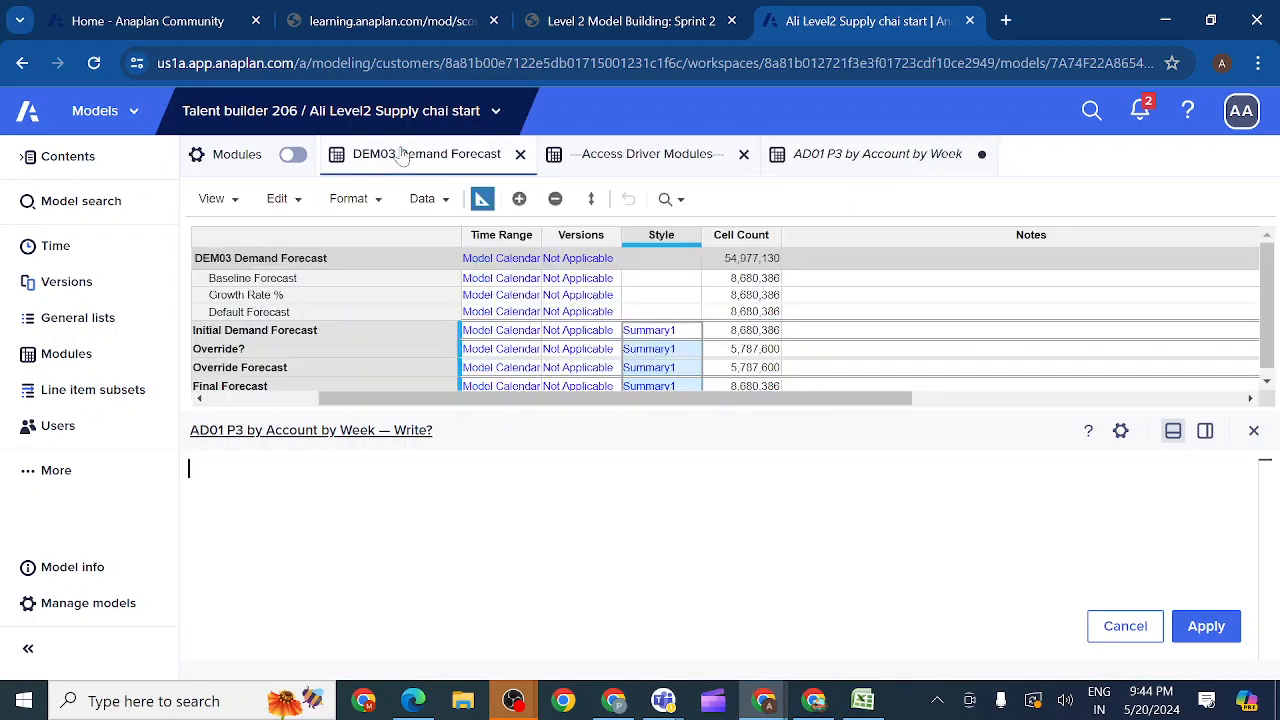
click(238, 352)
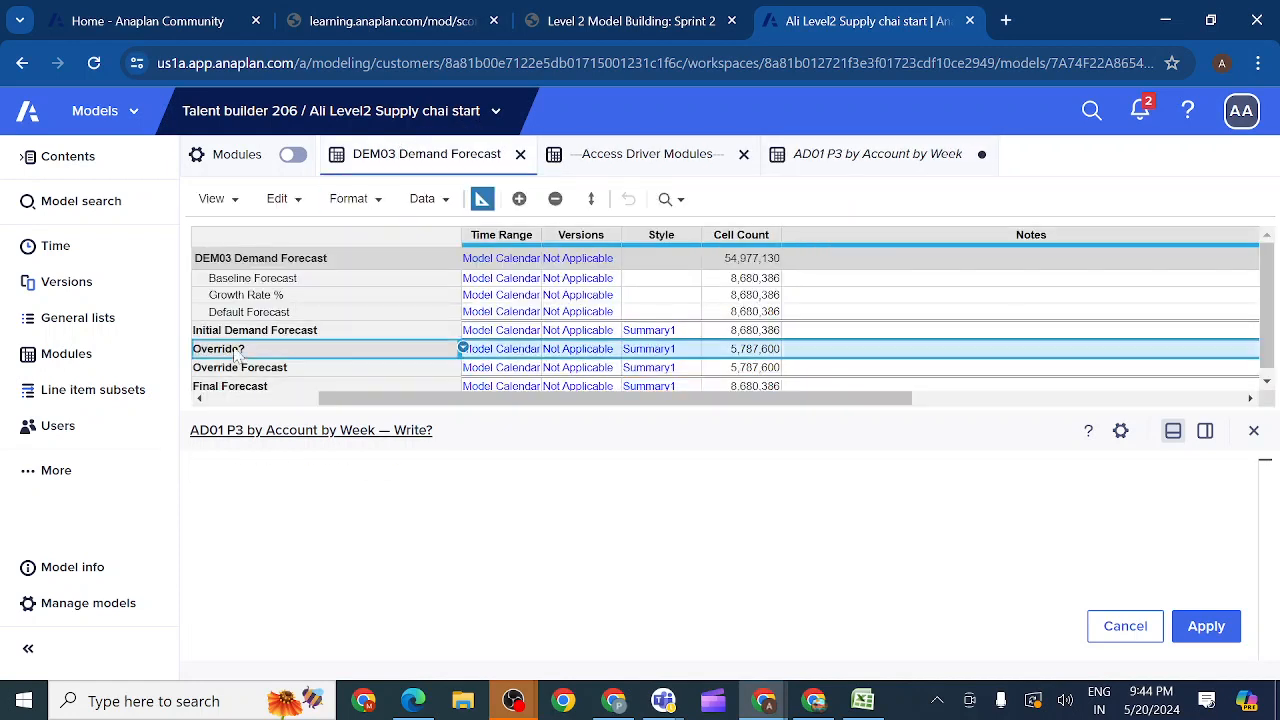
click(1206, 626)
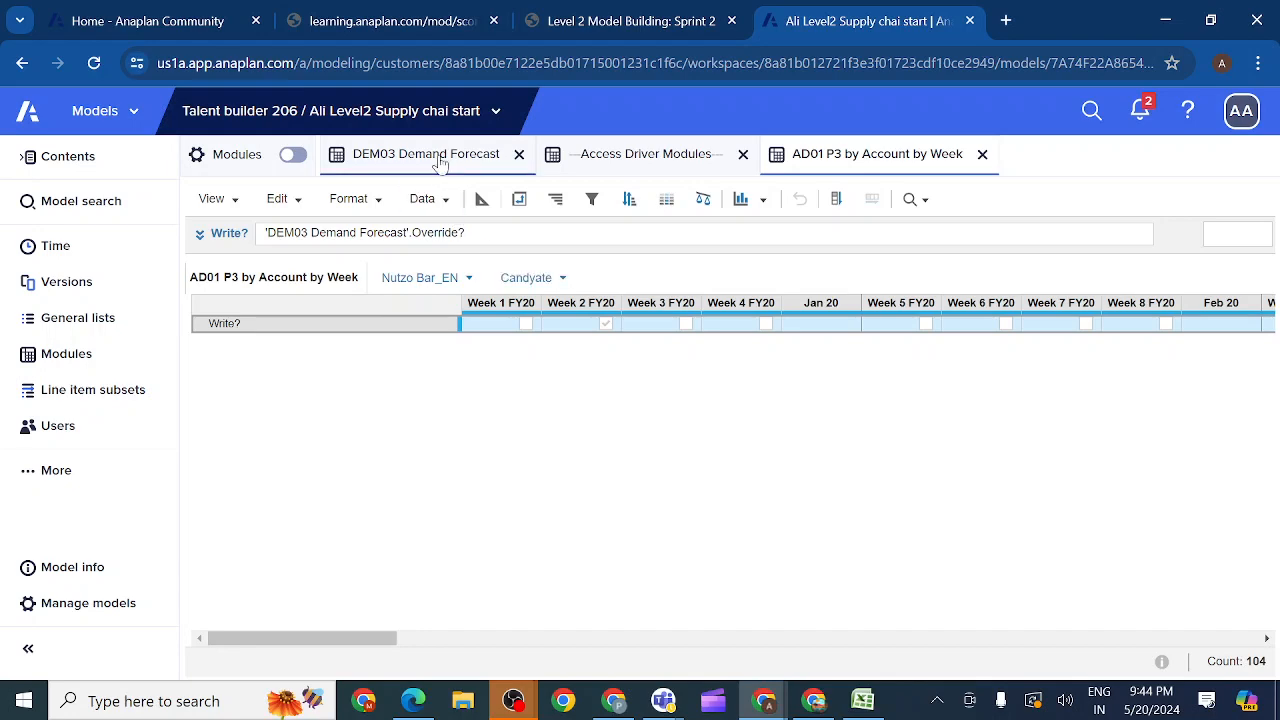
Step: Enable Override? for Week 3 FY20 in DEM03 Demand Forecast and compare it with Write? in AD01 P3 by Account by Week
click(443, 160)
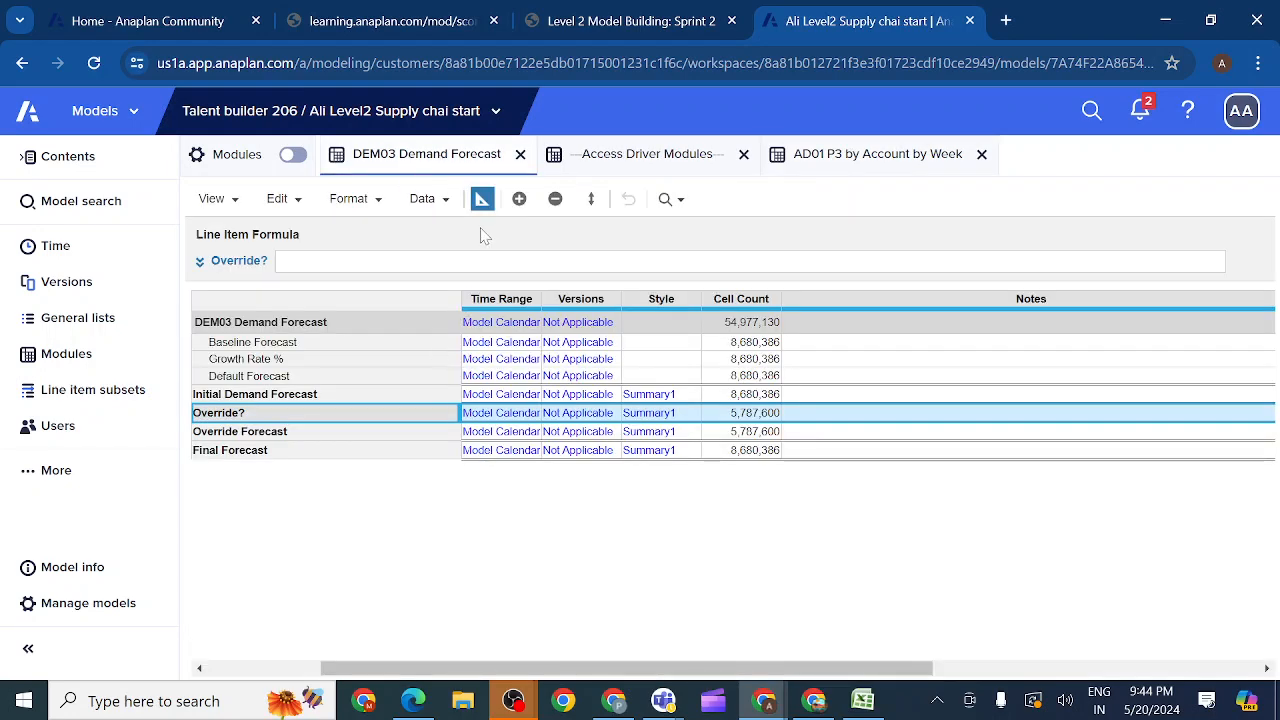
click(481, 199)
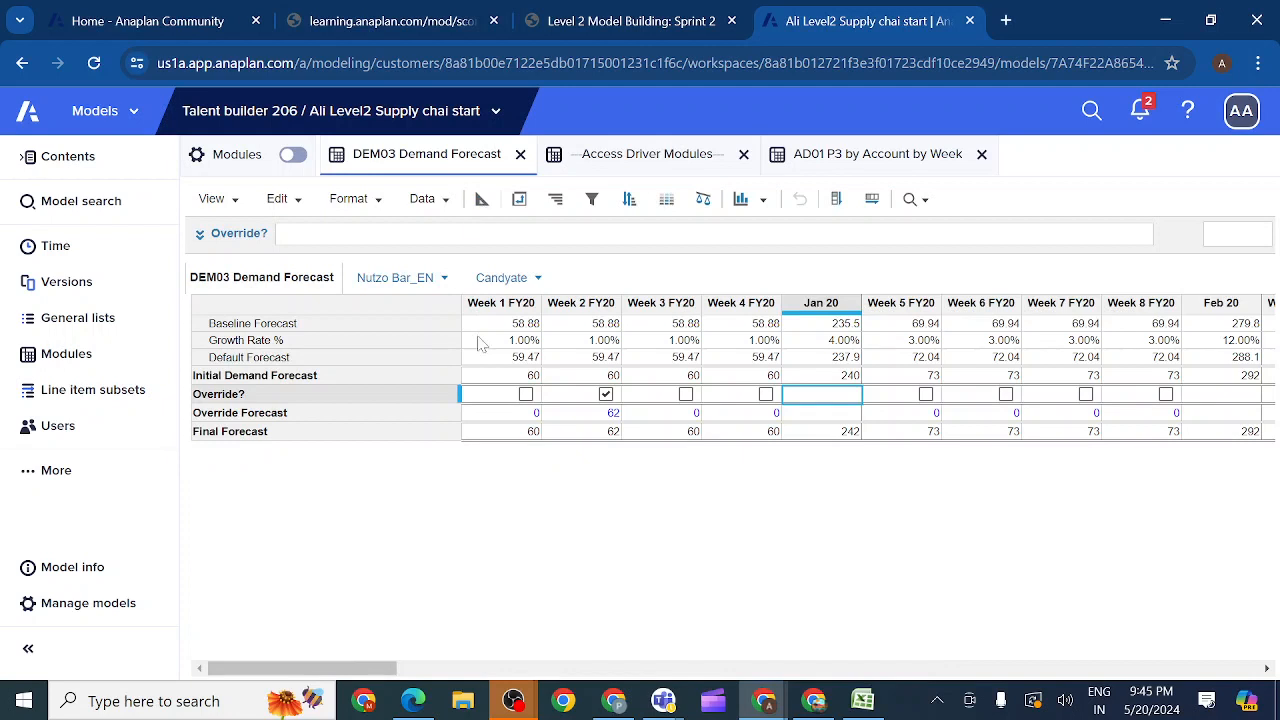
click(686, 395)
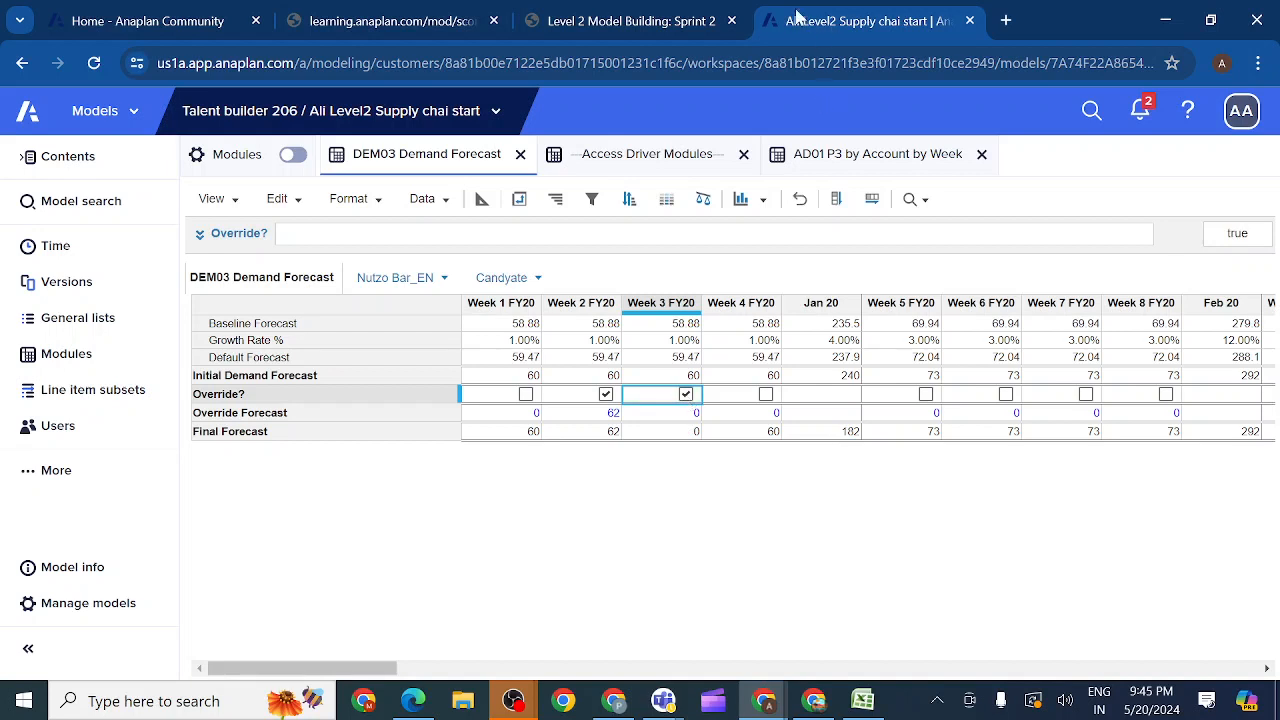
click(857, 158)
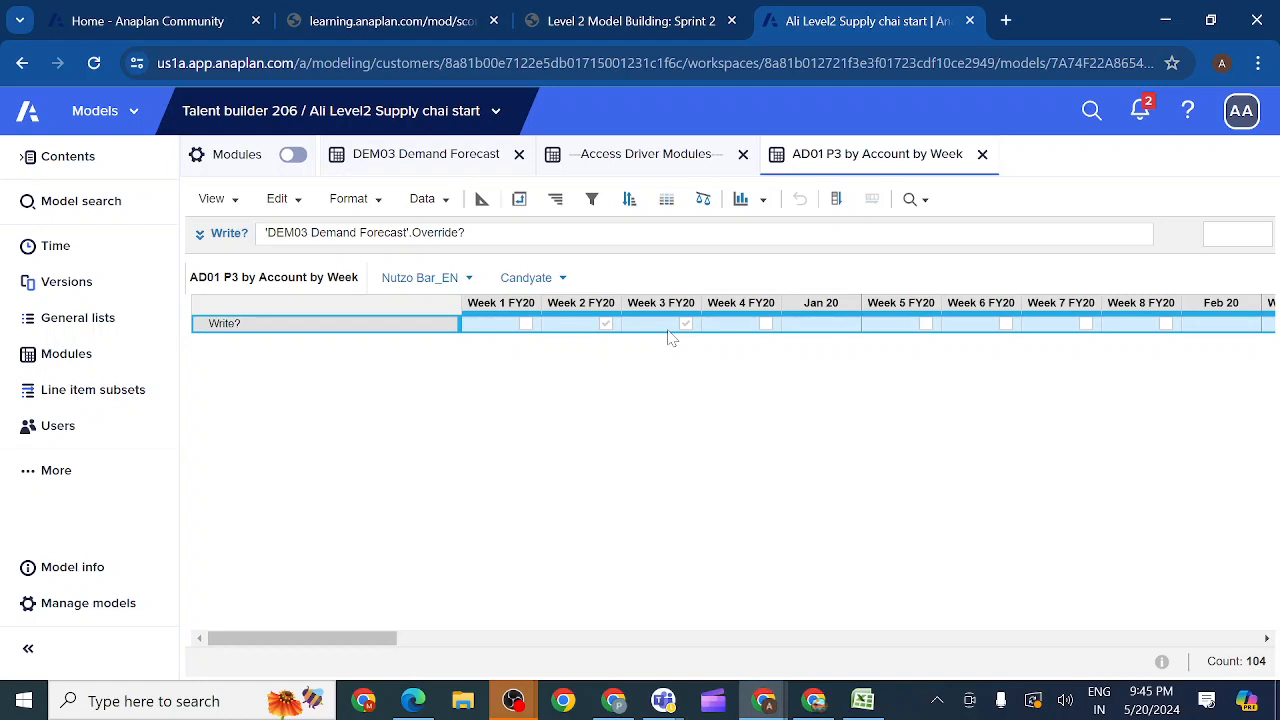
click(437, 160)
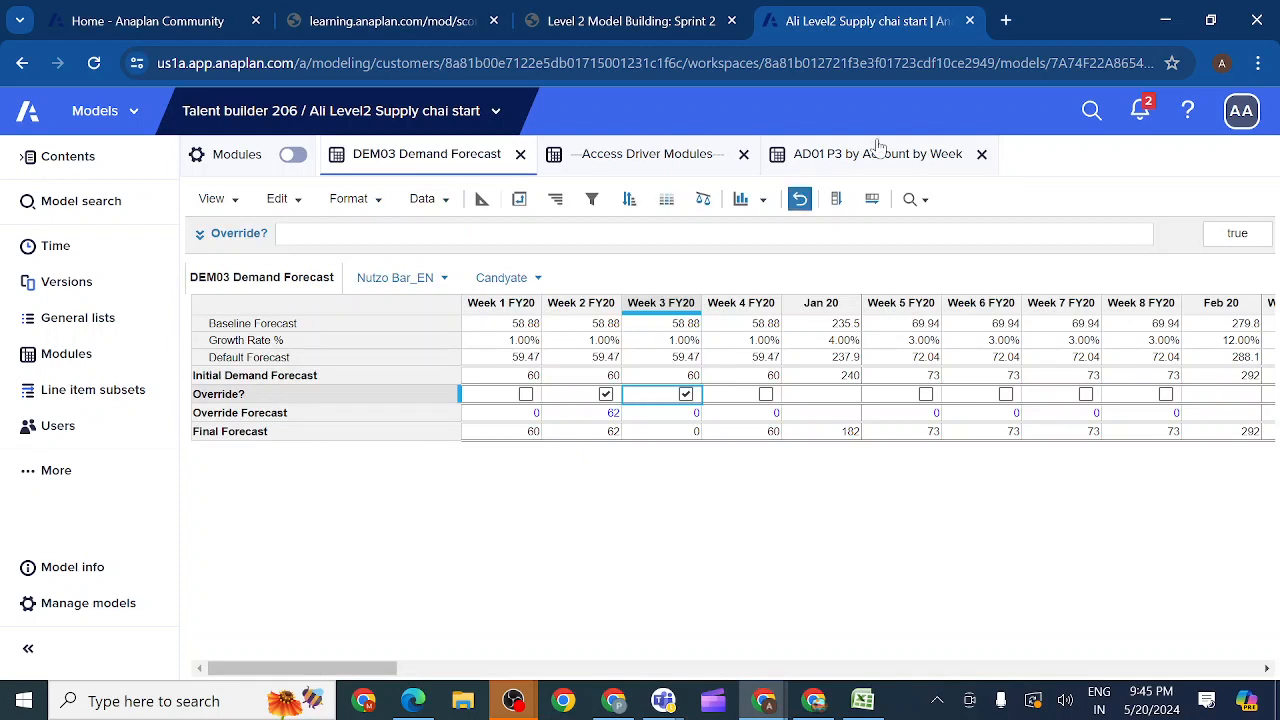
click(836, 155)
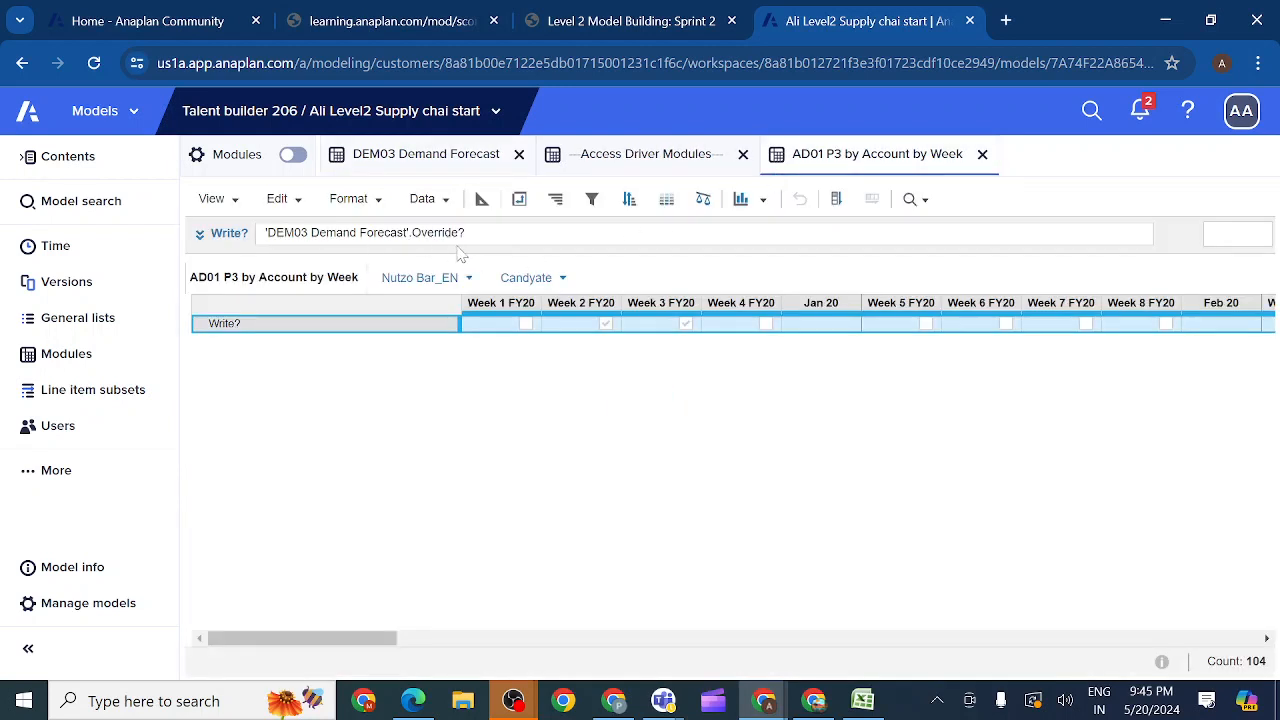
Step: Mark the access driver module activity as completed in the course and bring up section 2.4.6.2 on applying Dynamic Cell Access
click(632, 21)
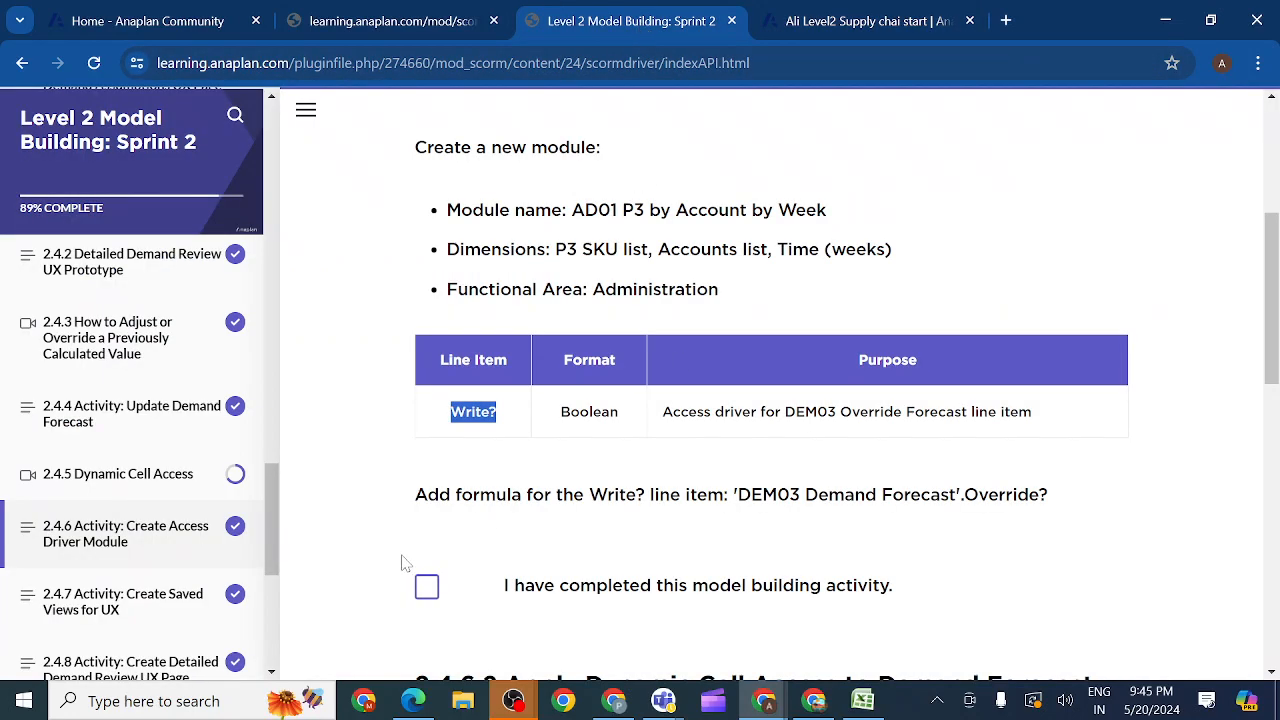
click(427, 590)
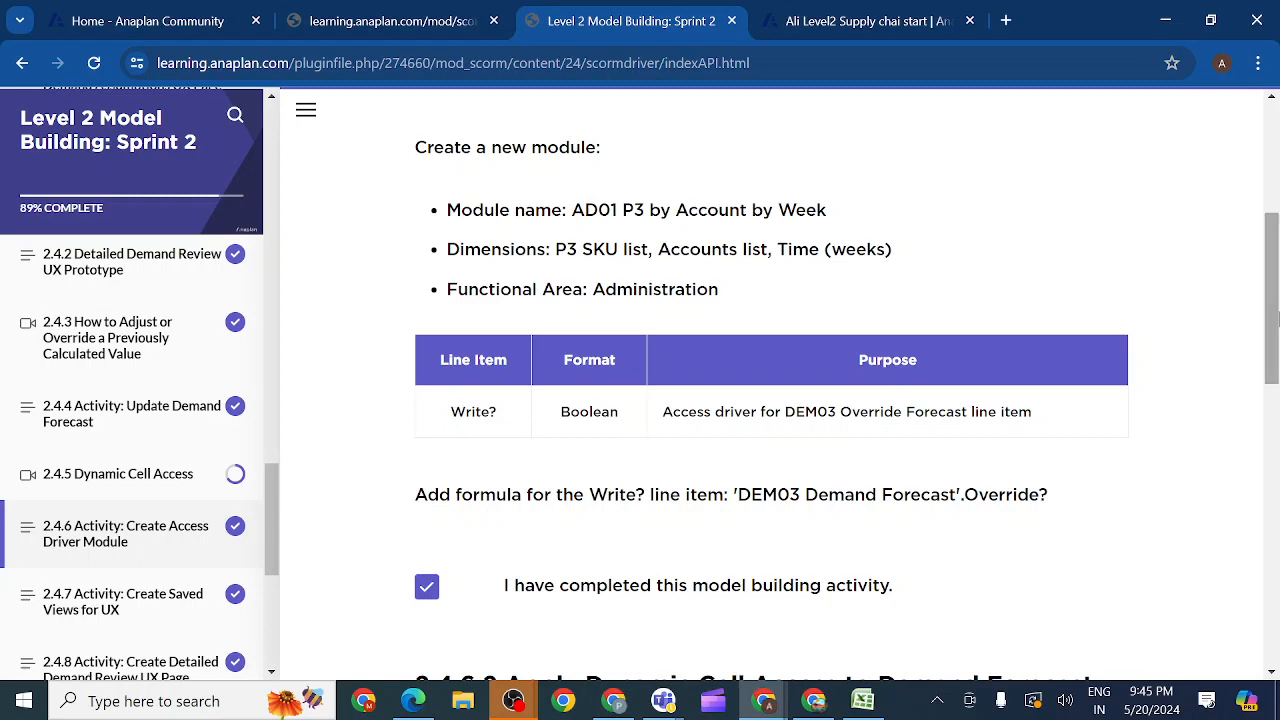
drag(1270, 322, 1122, 425)
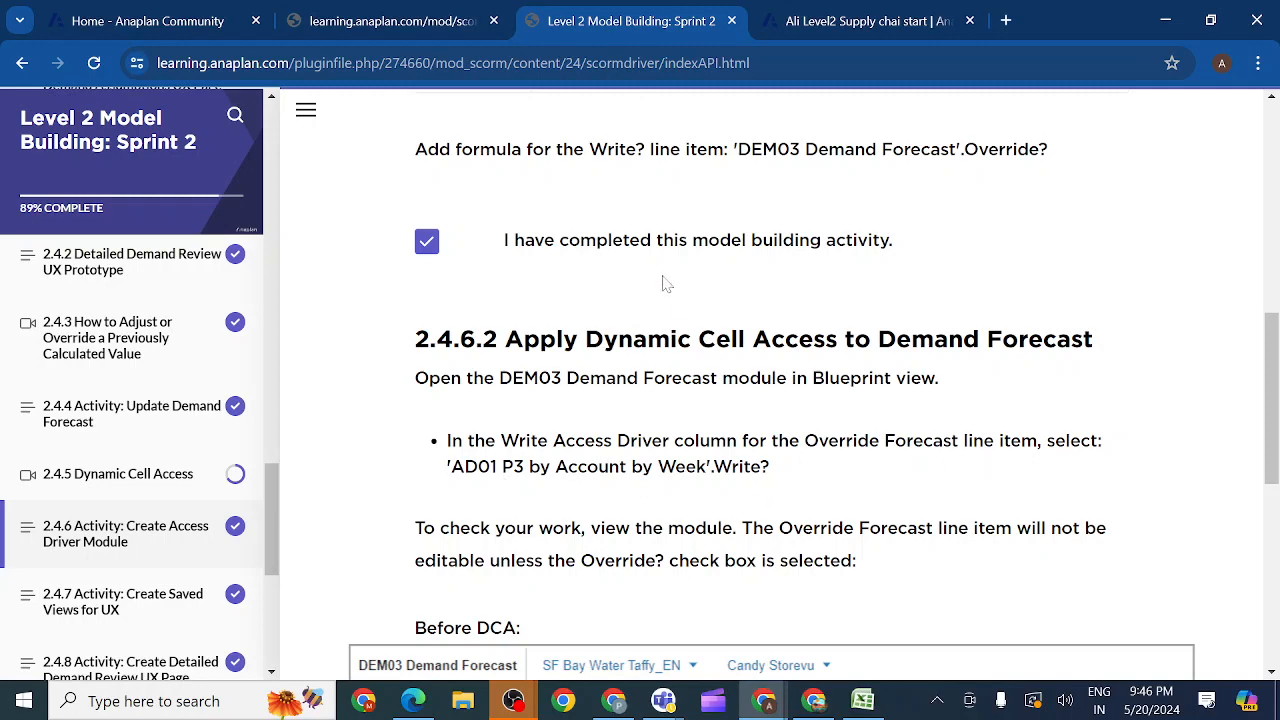
Step: Set the Write Access Driver of the Override? line item in DEM03 Demand Forecast to 'AD01 P3 by Account by Week'.Write? and return to the grid view
click(820, 22)
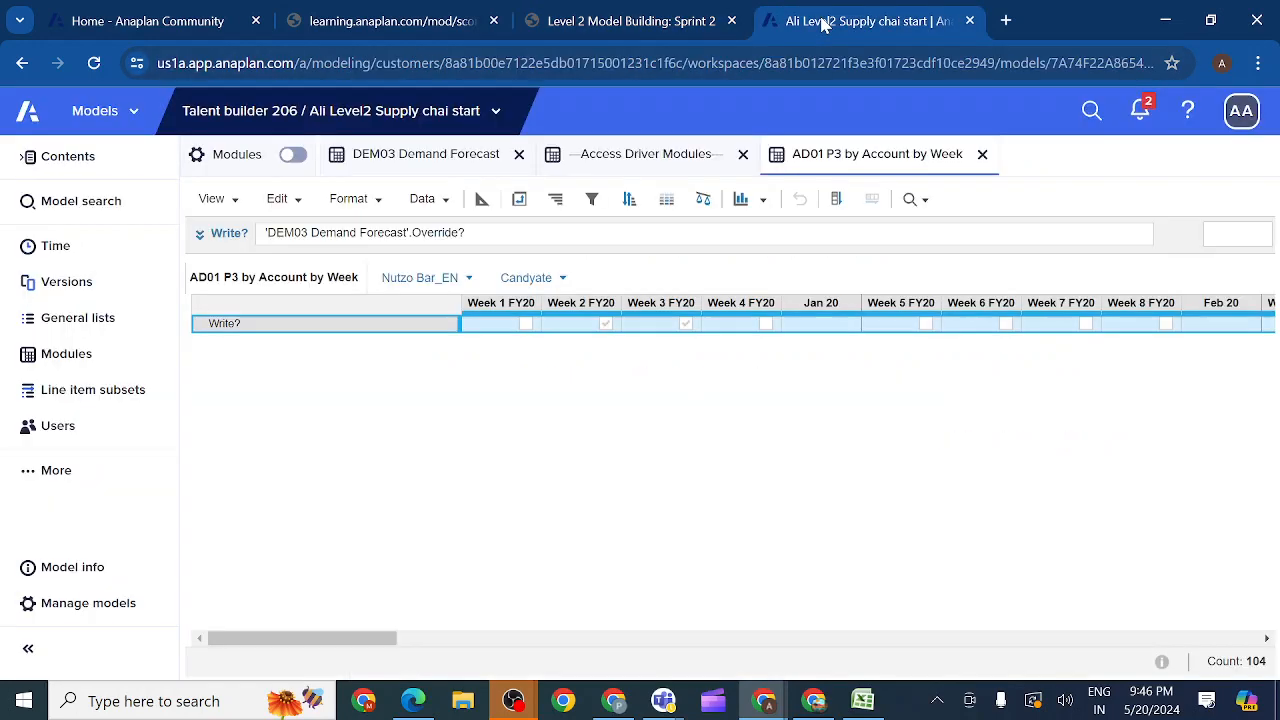
click(422, 160)
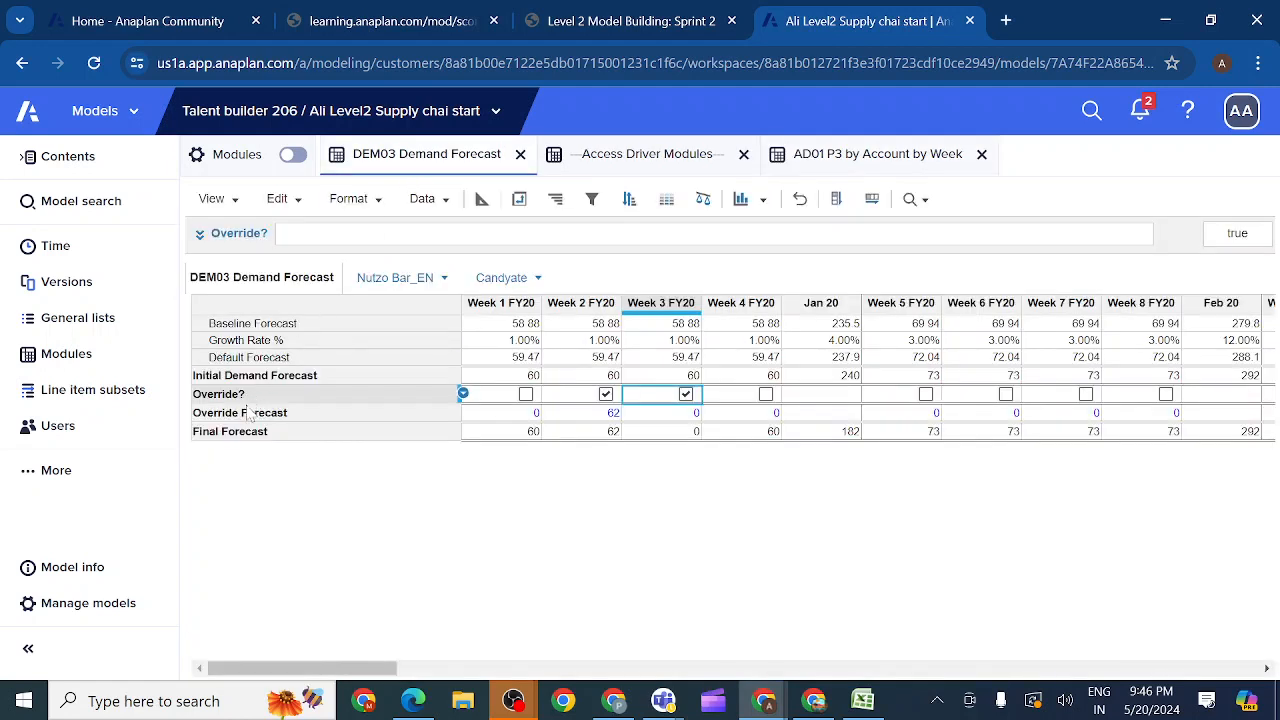
click(260, 416)
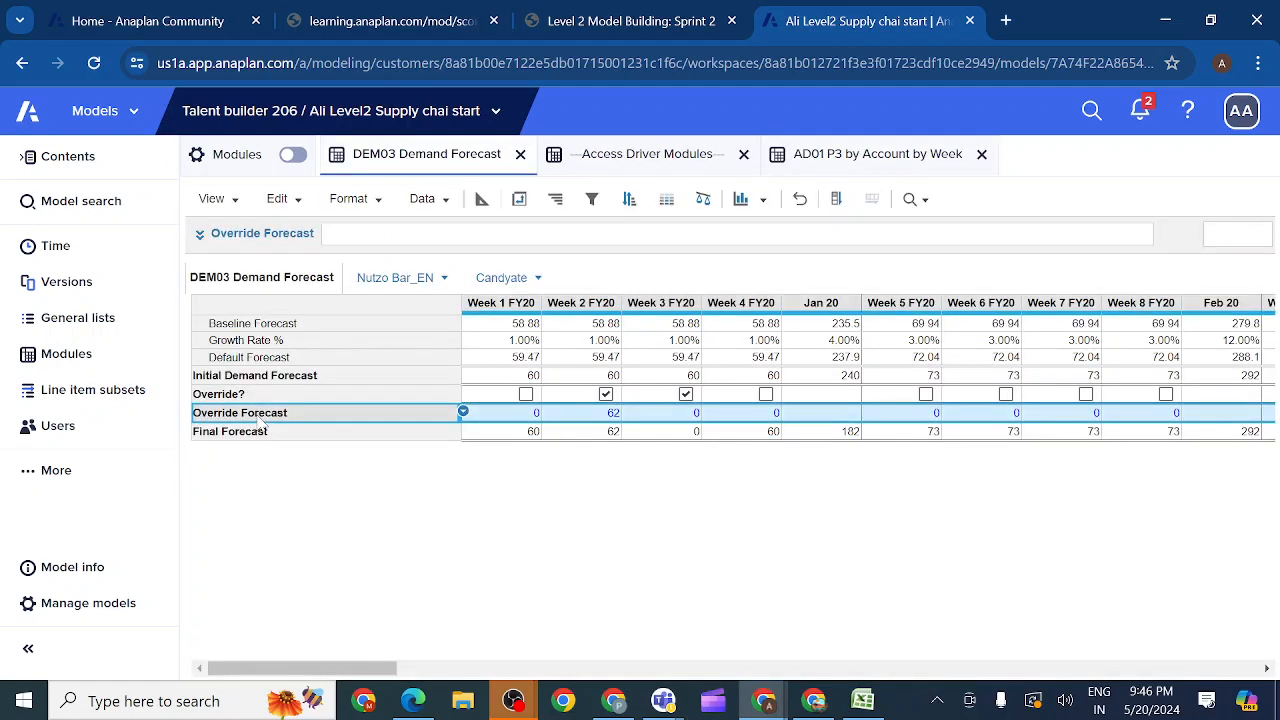
click(481, 199)
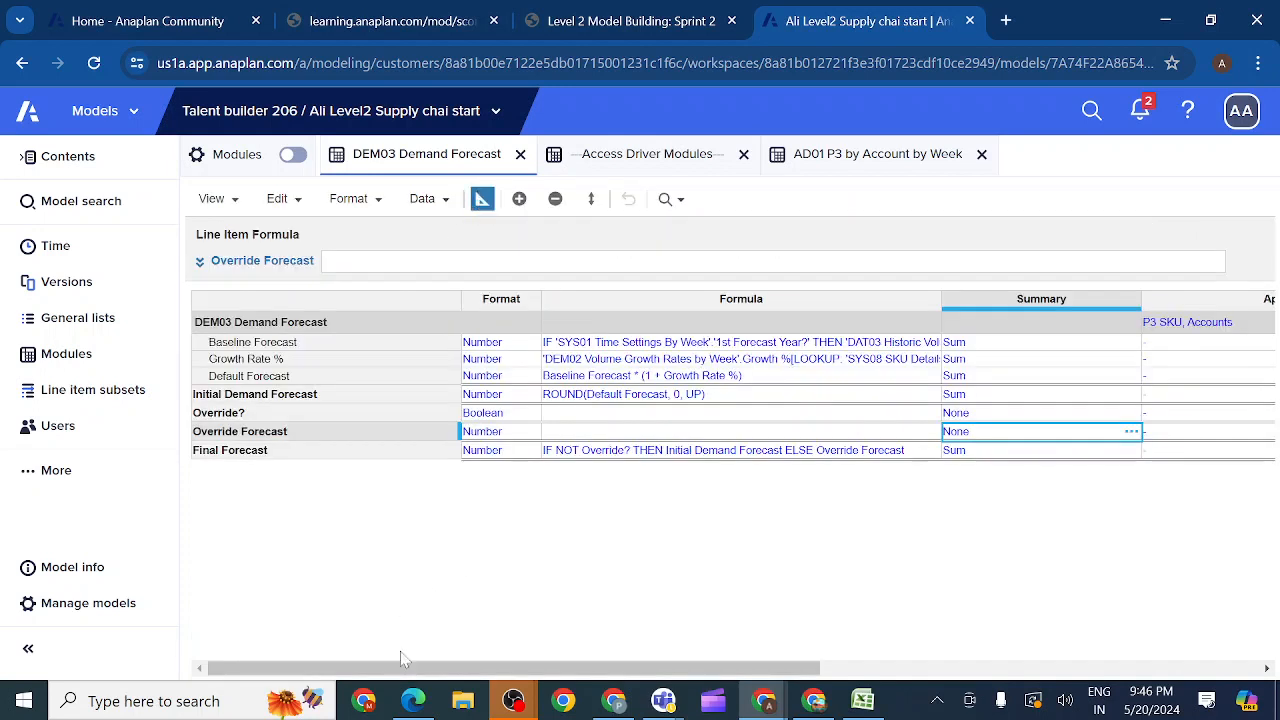
drag(389, 671, 628, 680)
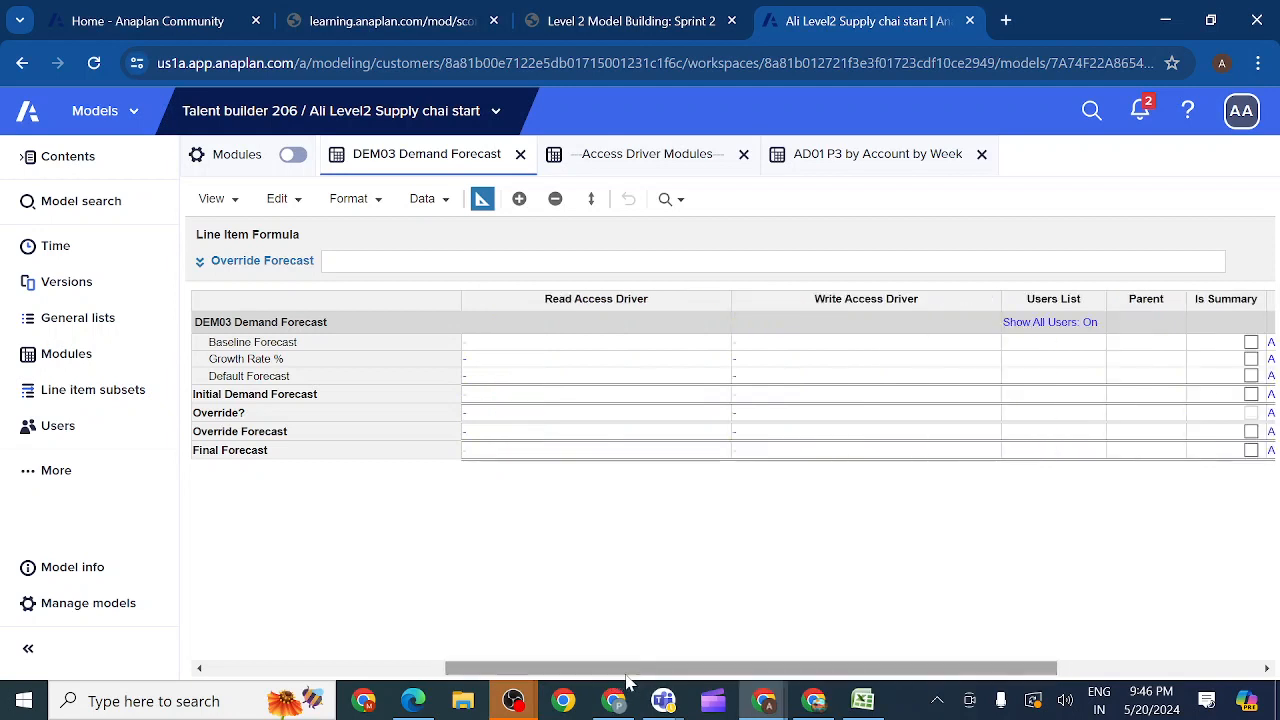
click(600, 420)
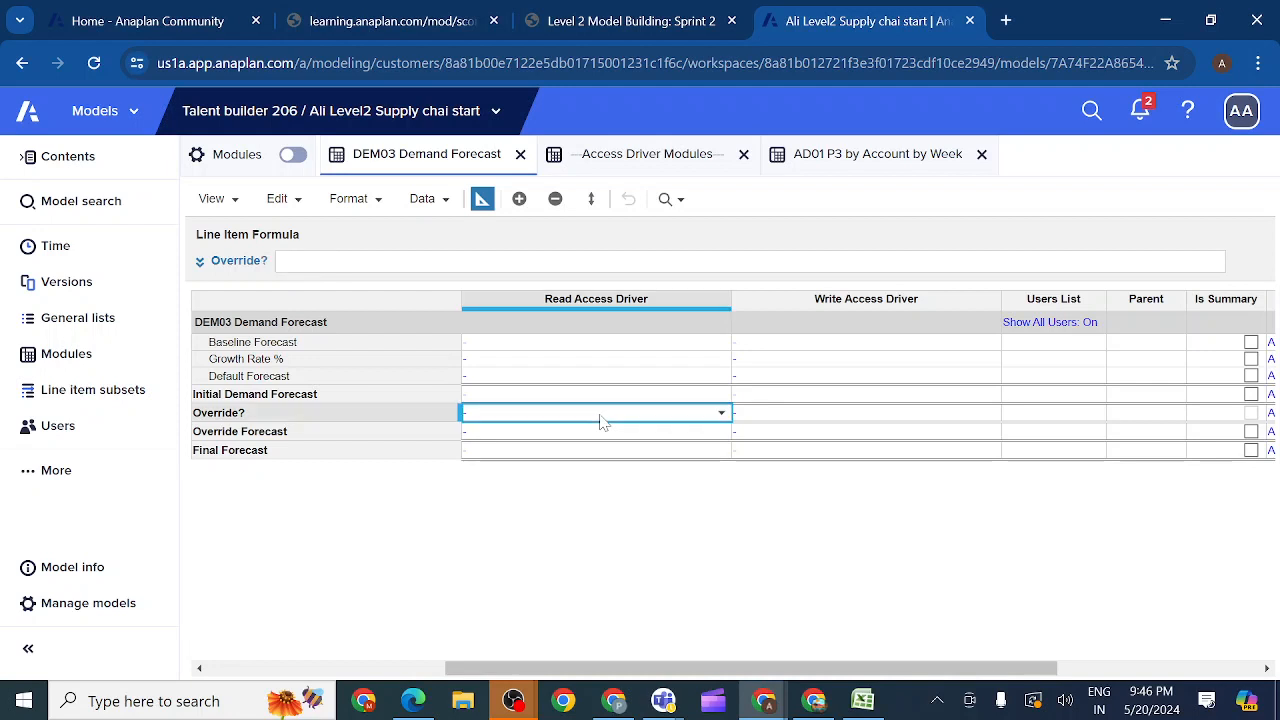
click(790, 416)
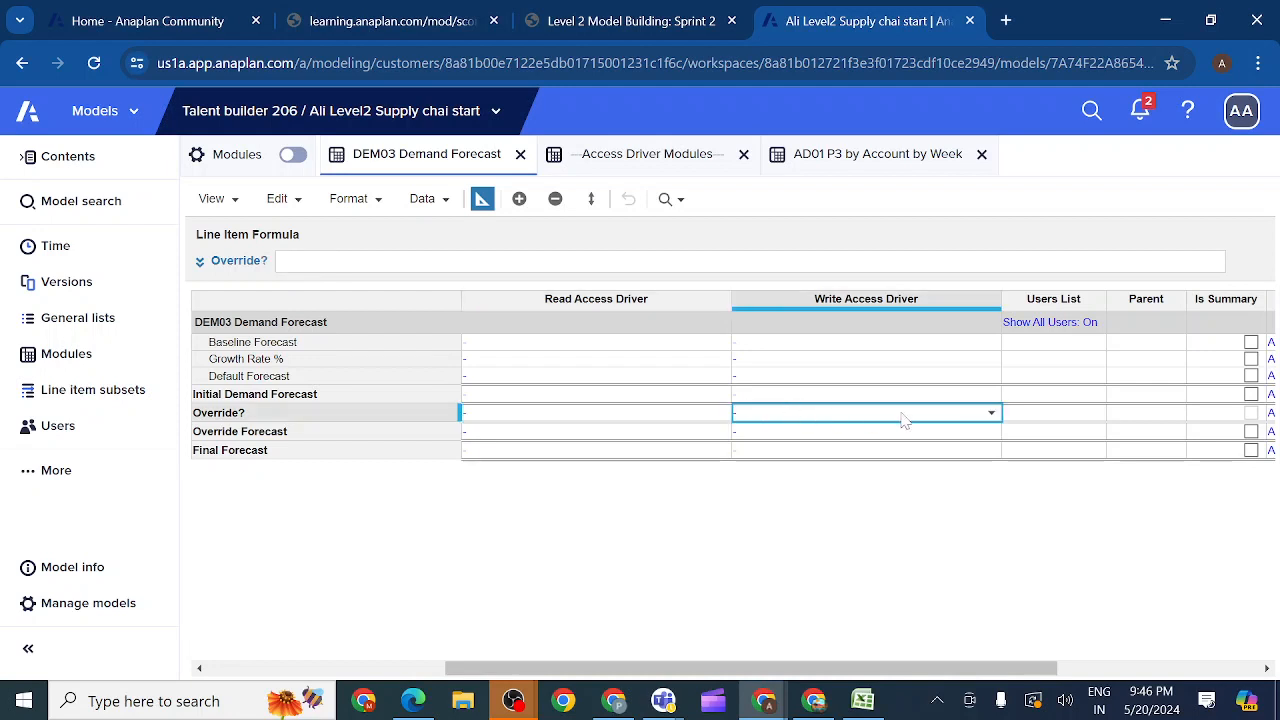
click(993, 417)
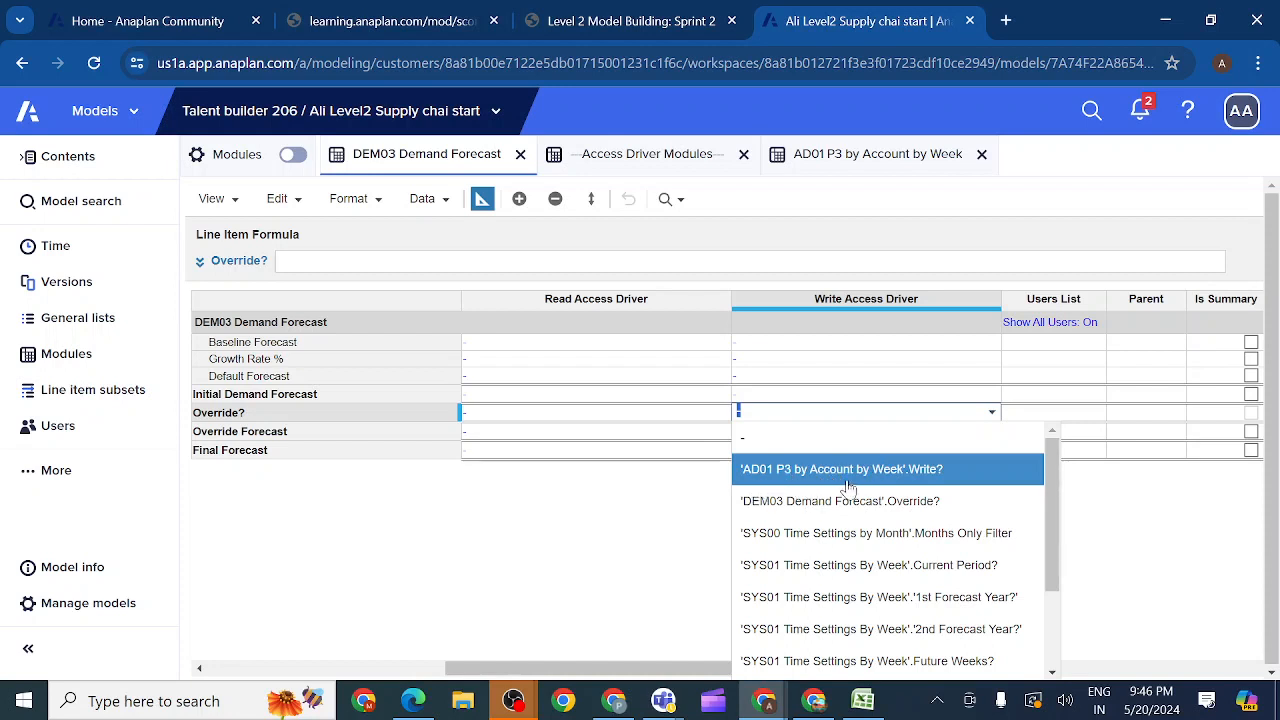
click(899, 481)
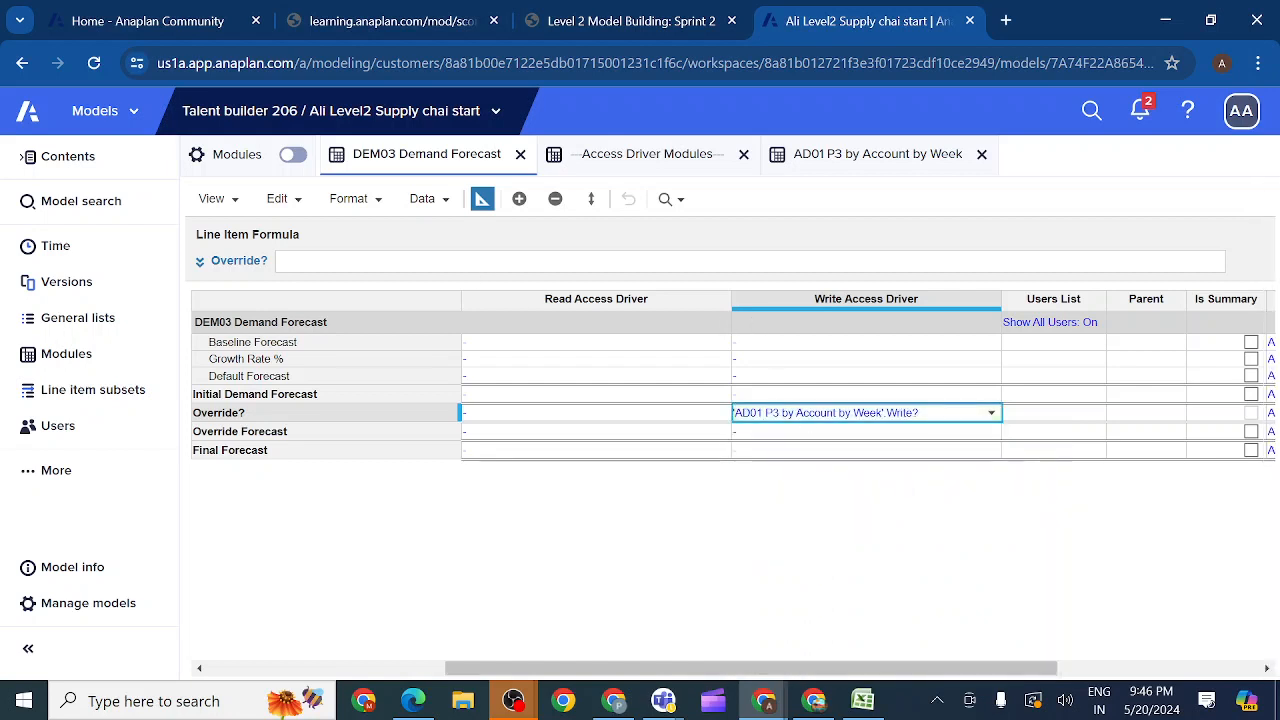
click(481, 200)
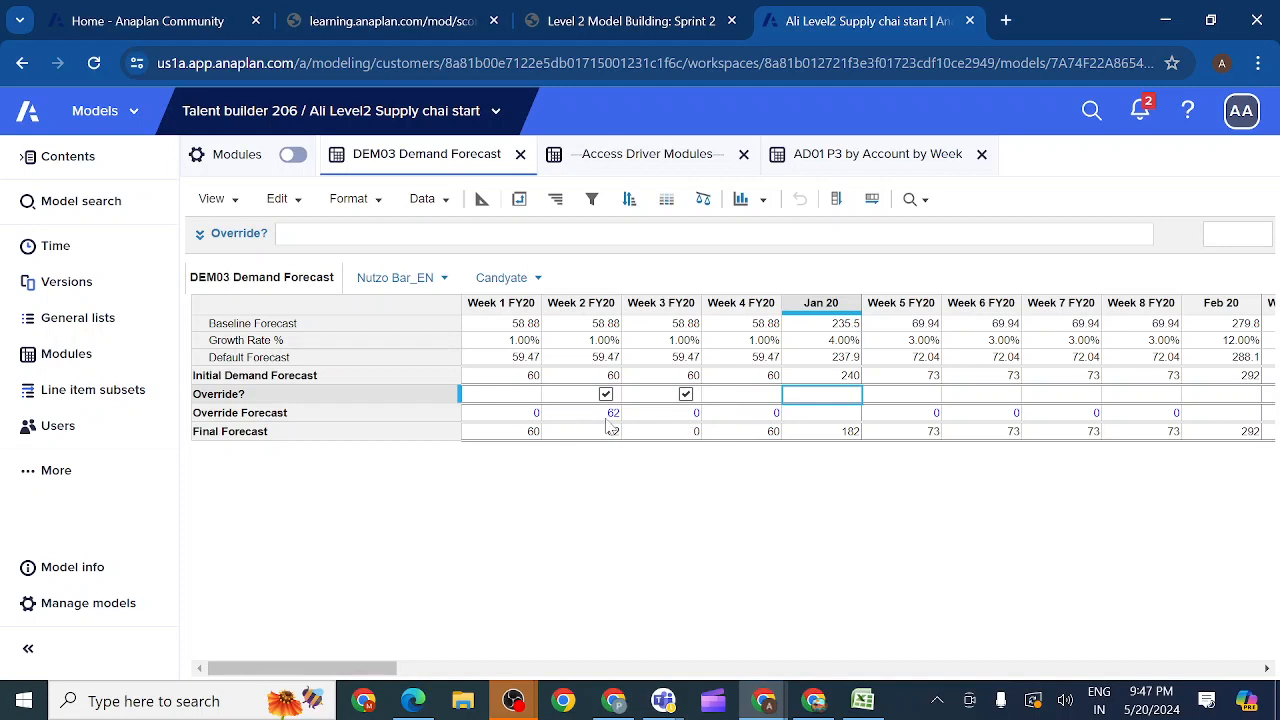
Step: Try the empty Override? cells in Weeks 4 to 6 FY20 and compare them with Write? in AD01 P3 by Account by Week
click(739, 397)
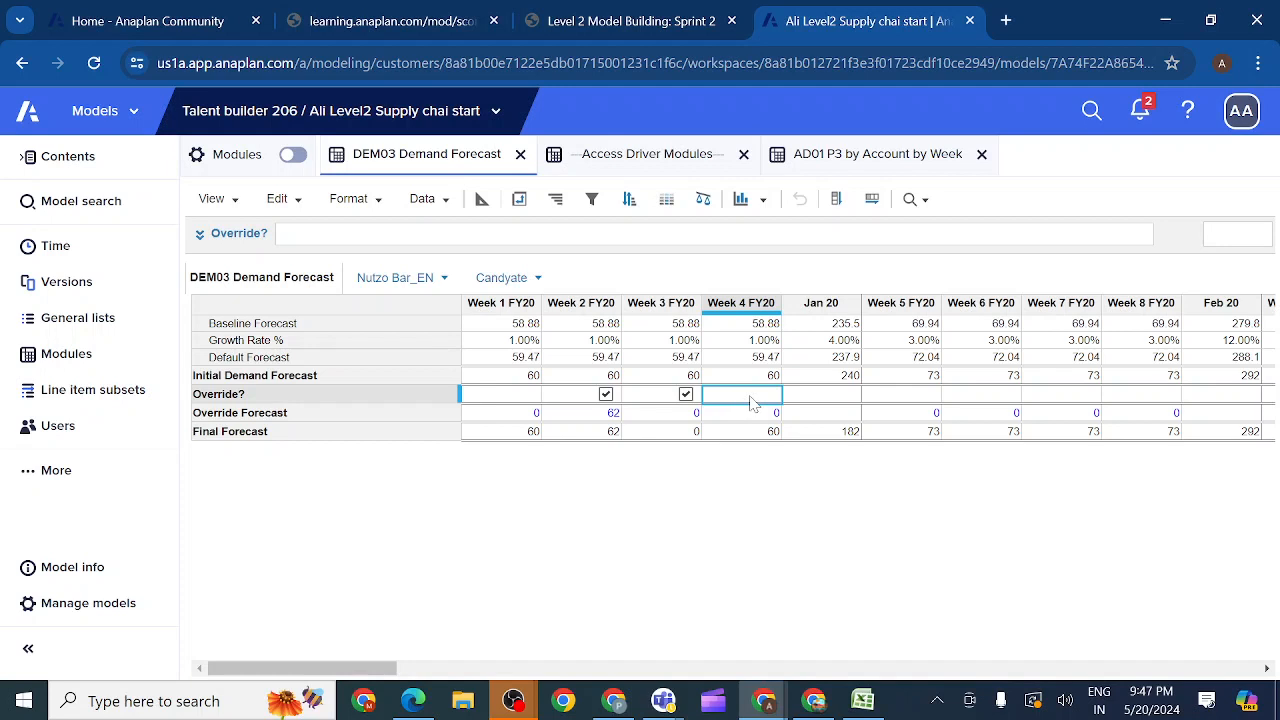
drag(815, 402, 887, 402)
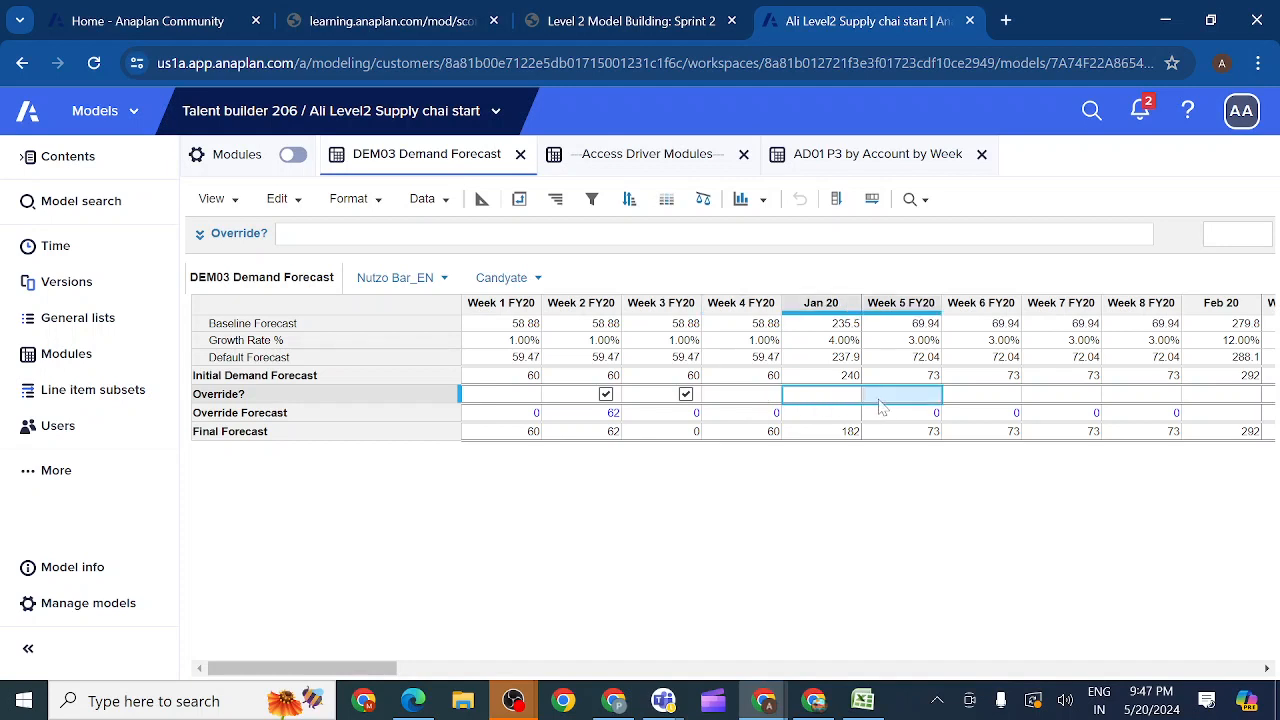
click(890, 400)
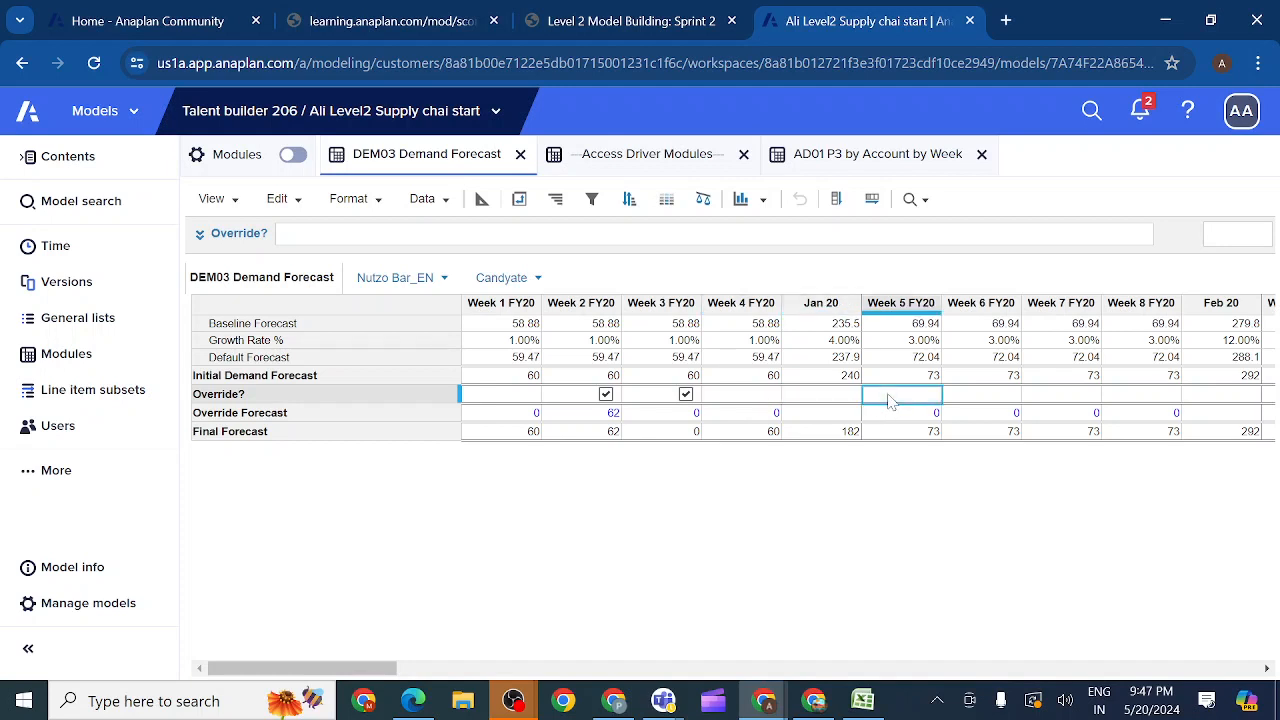
click(965, 400)
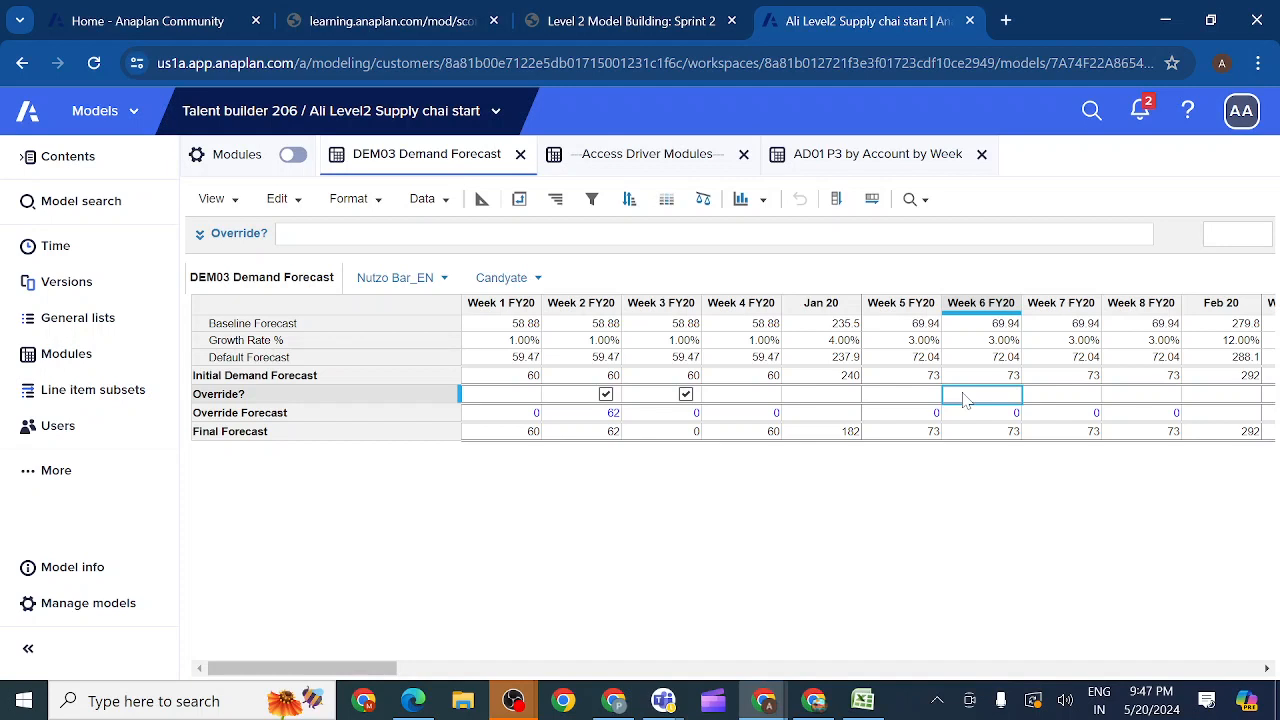
click(745, 397)
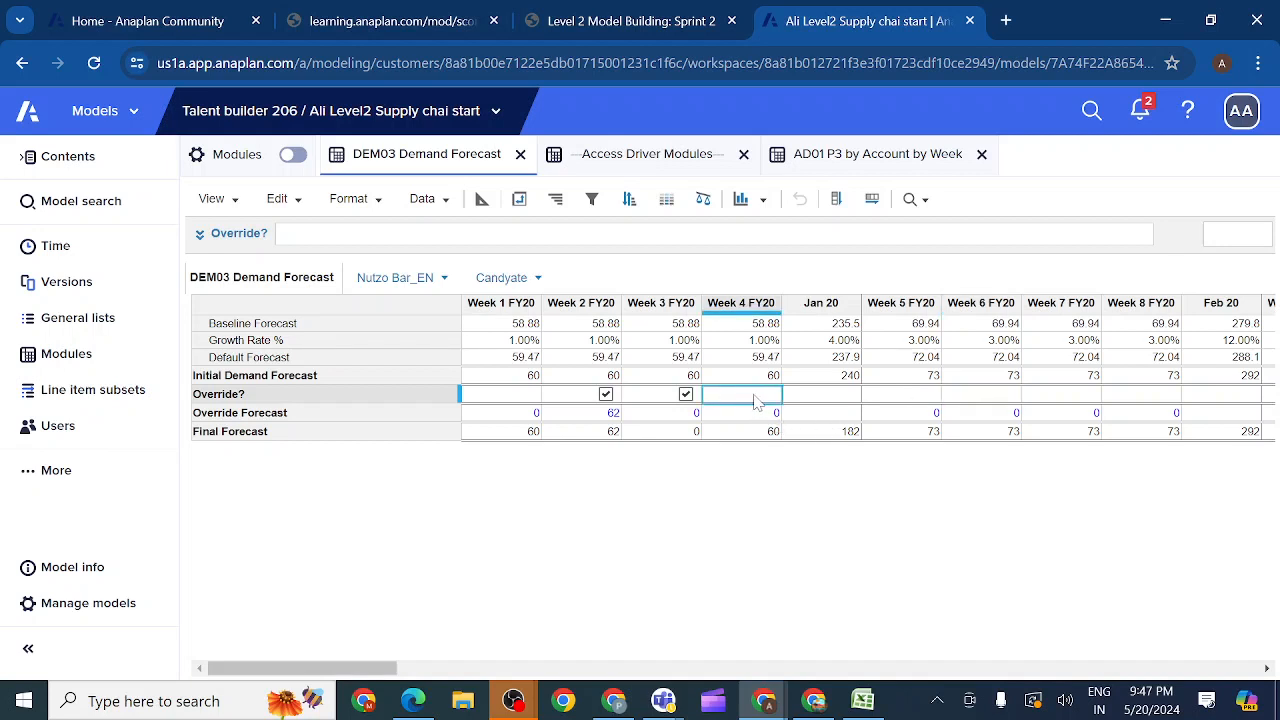
click(843, 158)
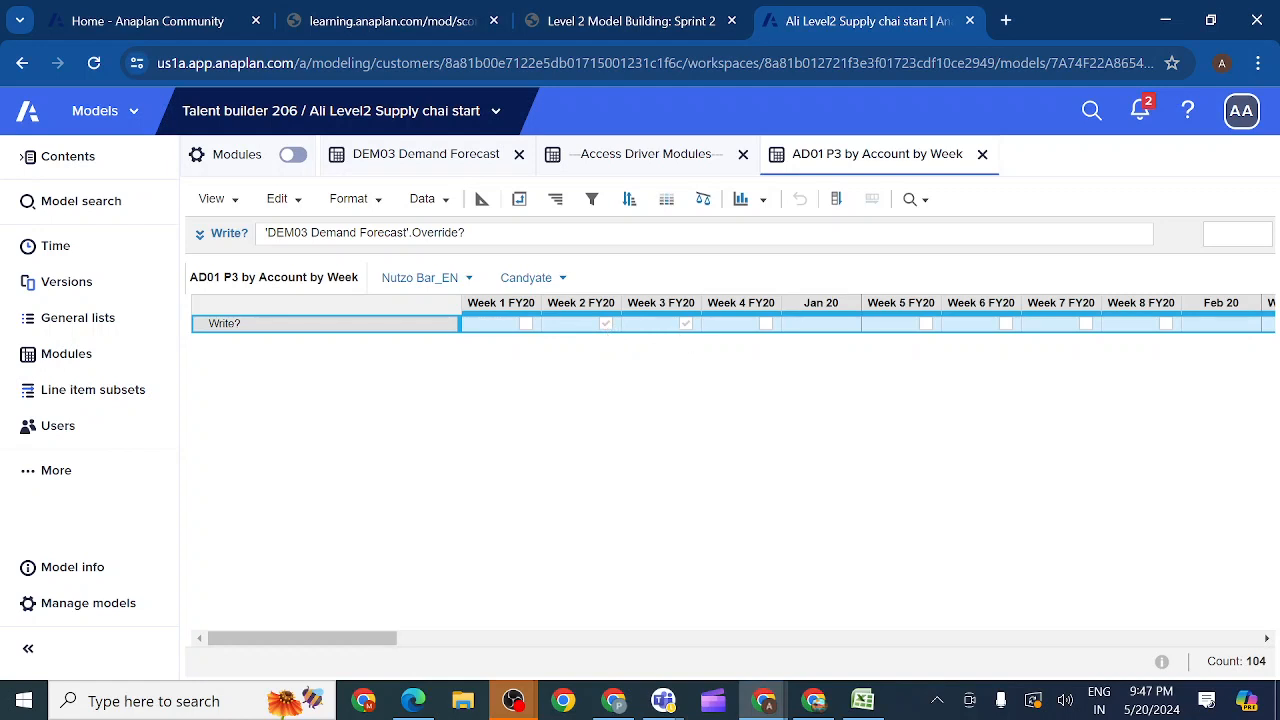
click(438, 157)
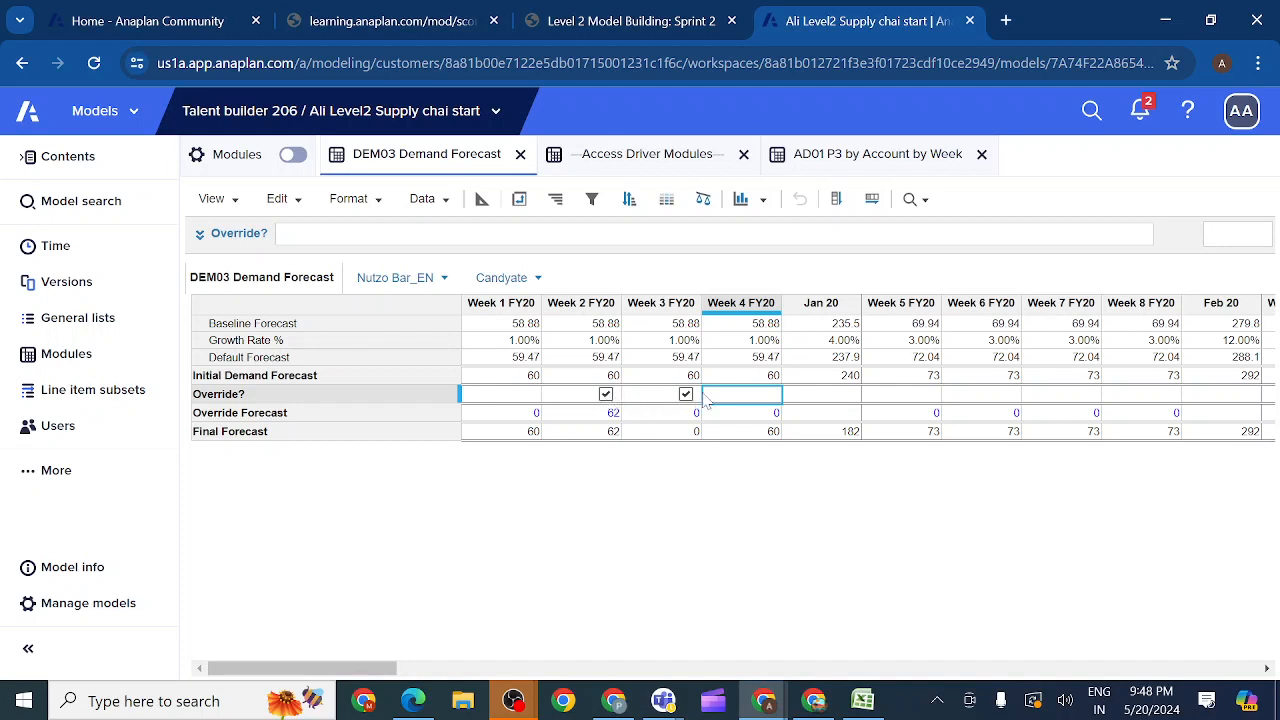
Step: Clear the Write Access Driver of the Override? line item in DEM03 Demand Forecast and return to the grid view
click(481, 198)
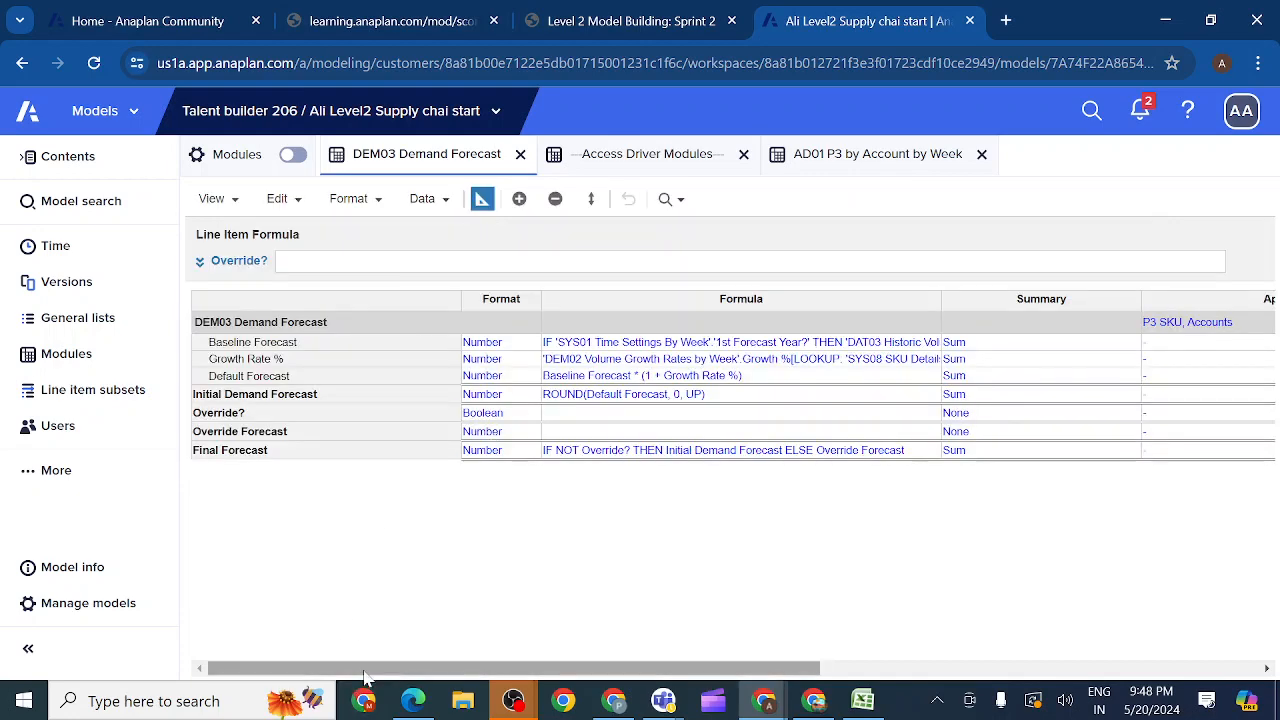
drag(379, 676, 601, 662)
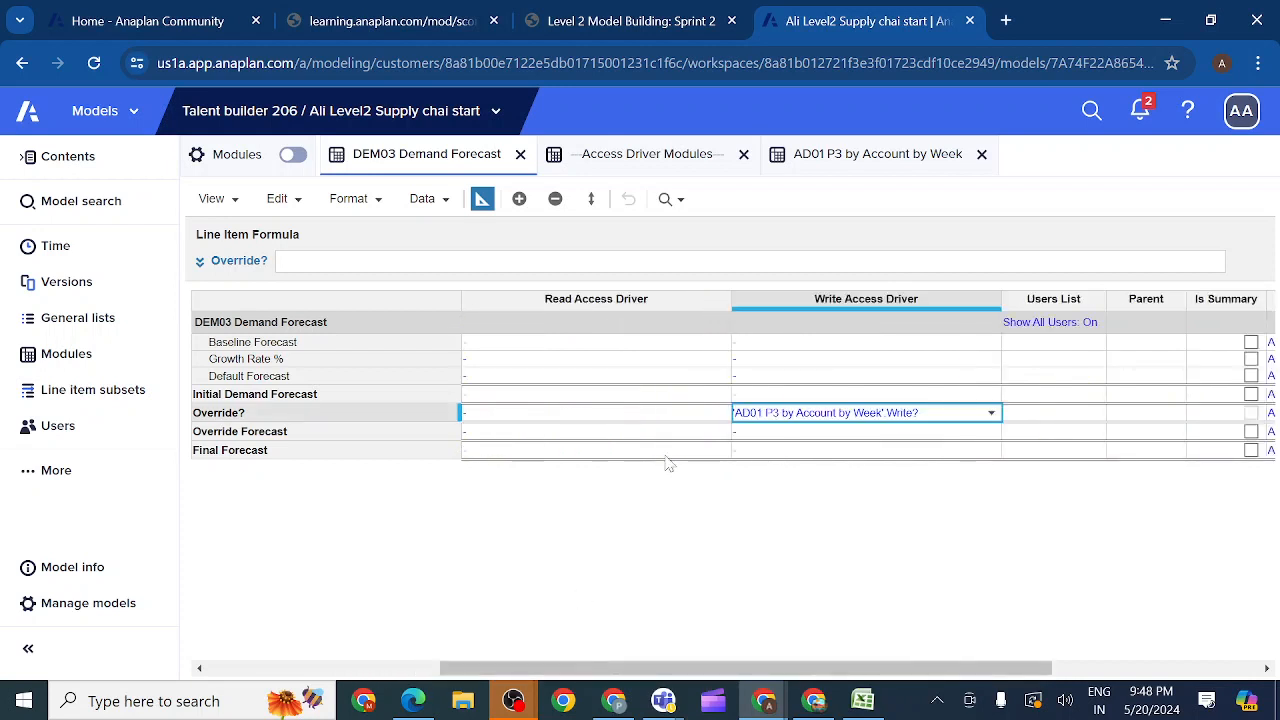
click(894, 403)
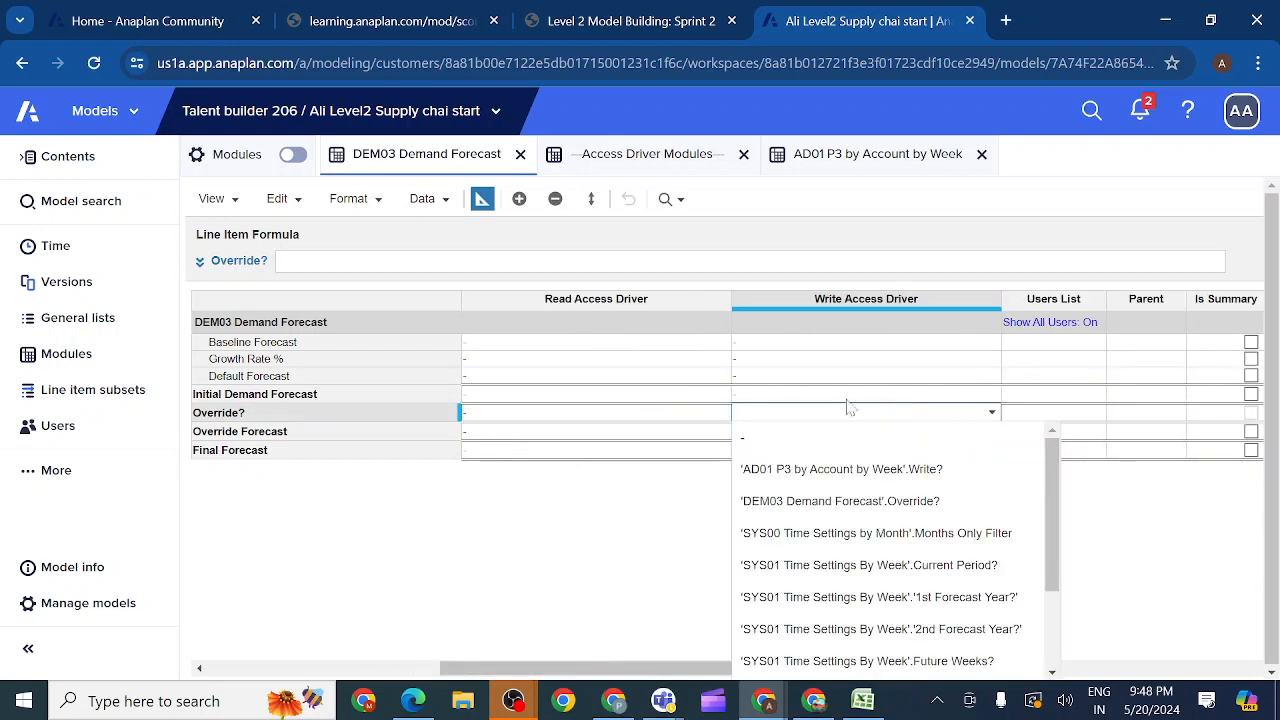
click(662, 520)
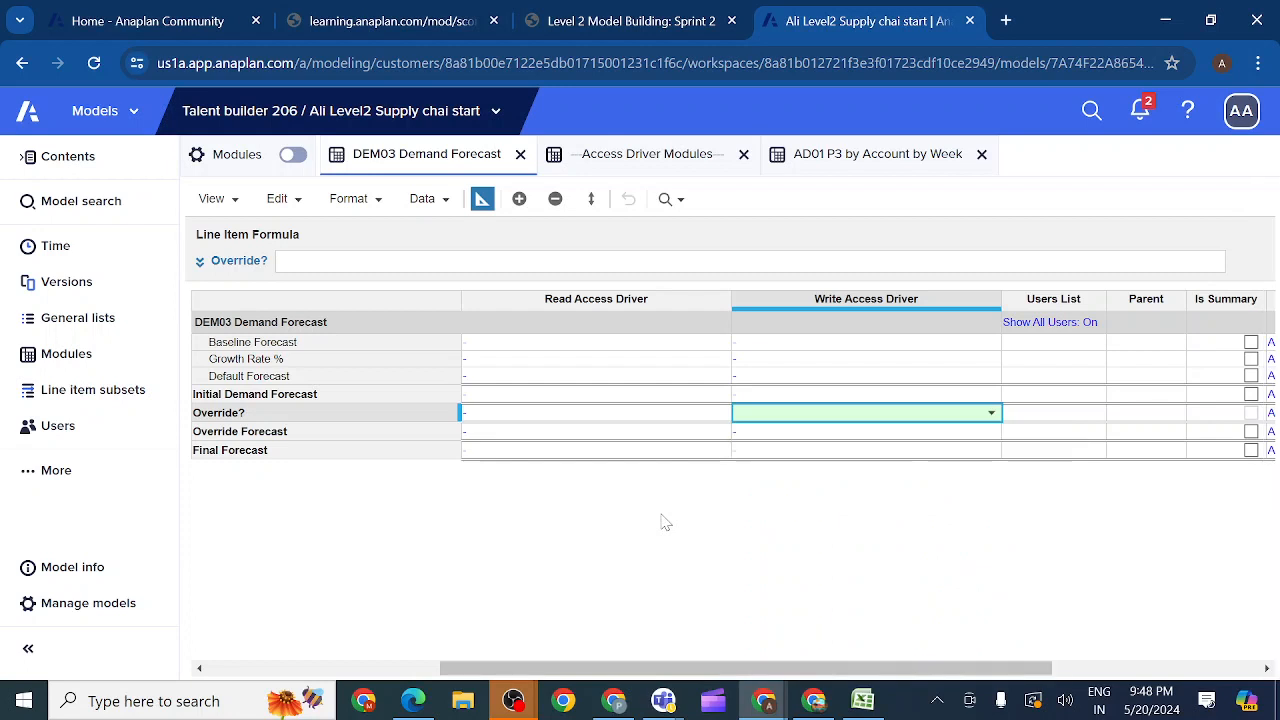
click(481, 200)
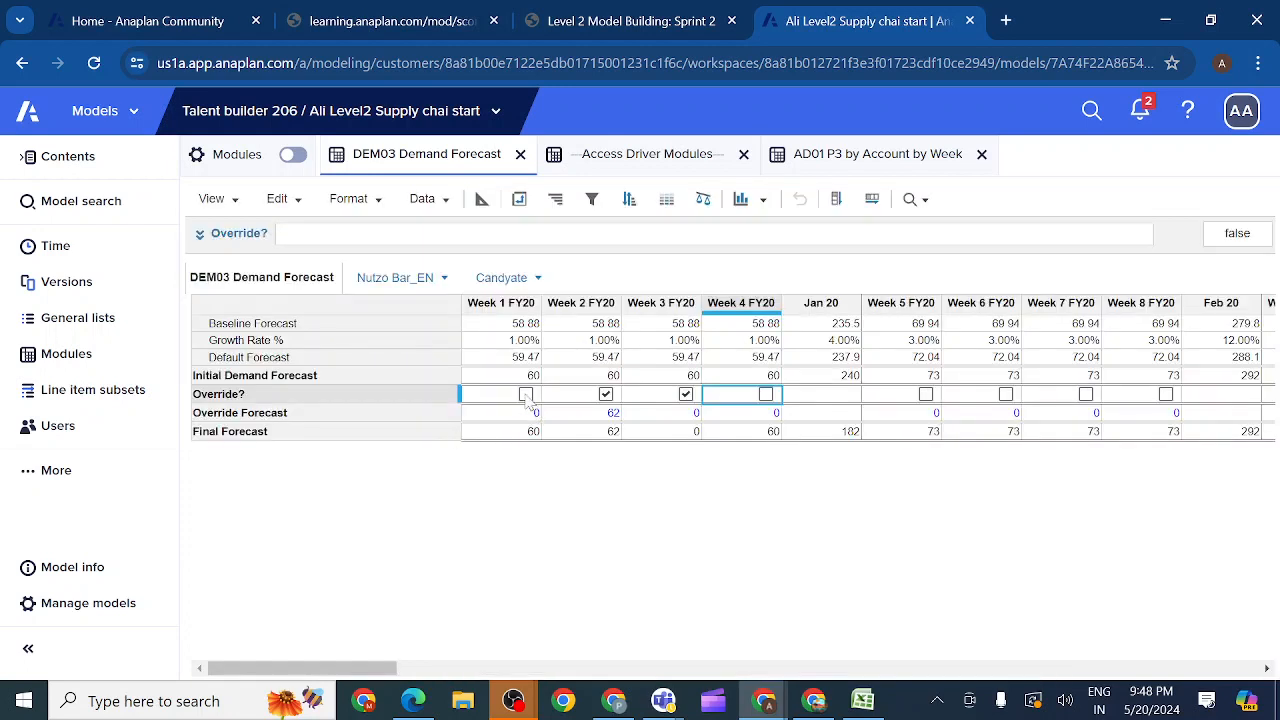
Step: Enable Override? for Week 1 FY20 and Week 4 FY20 in DEM03 Demand Forecast
click(526, 394)
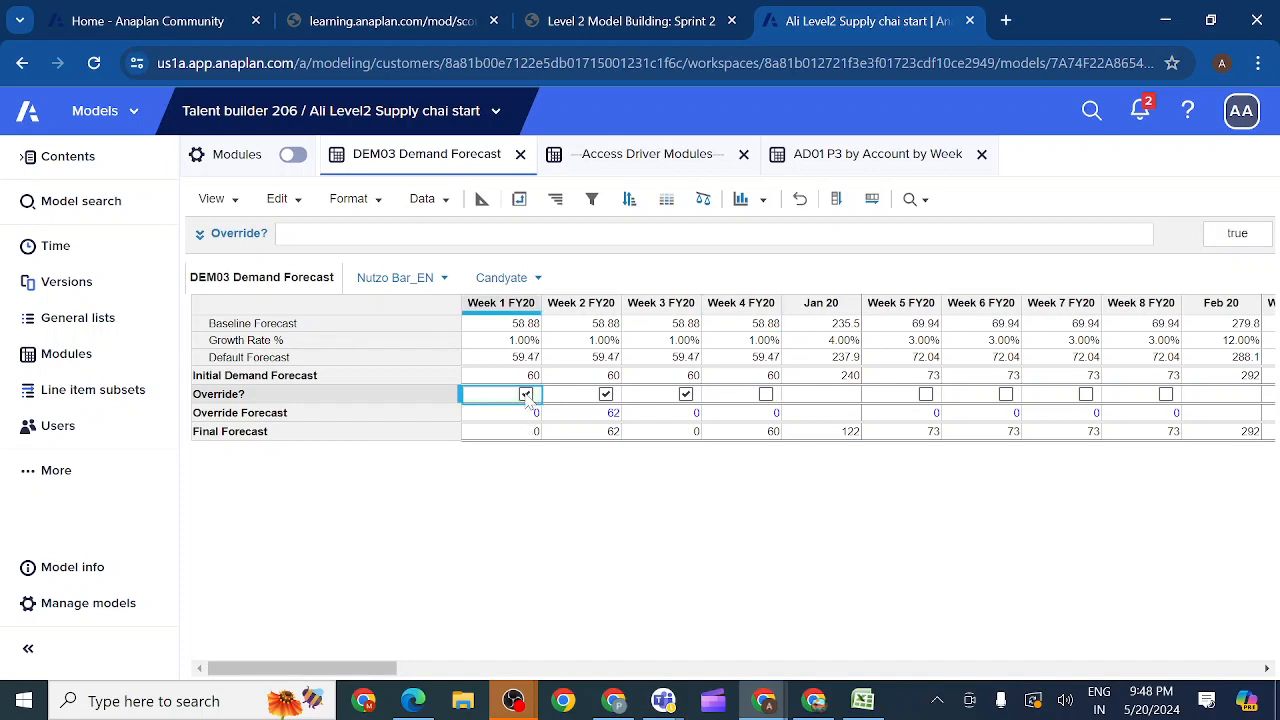
click(526, 394)
click(482, 203)
click(526, 395)
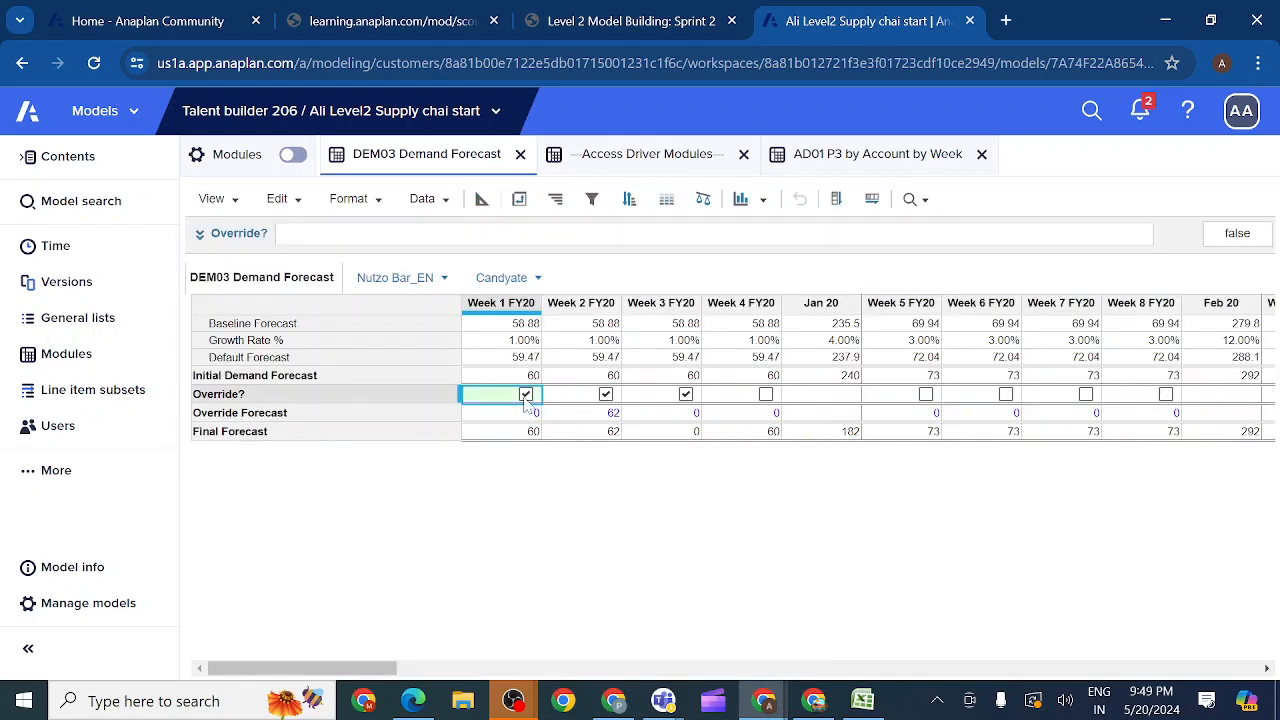
click(766, 395)
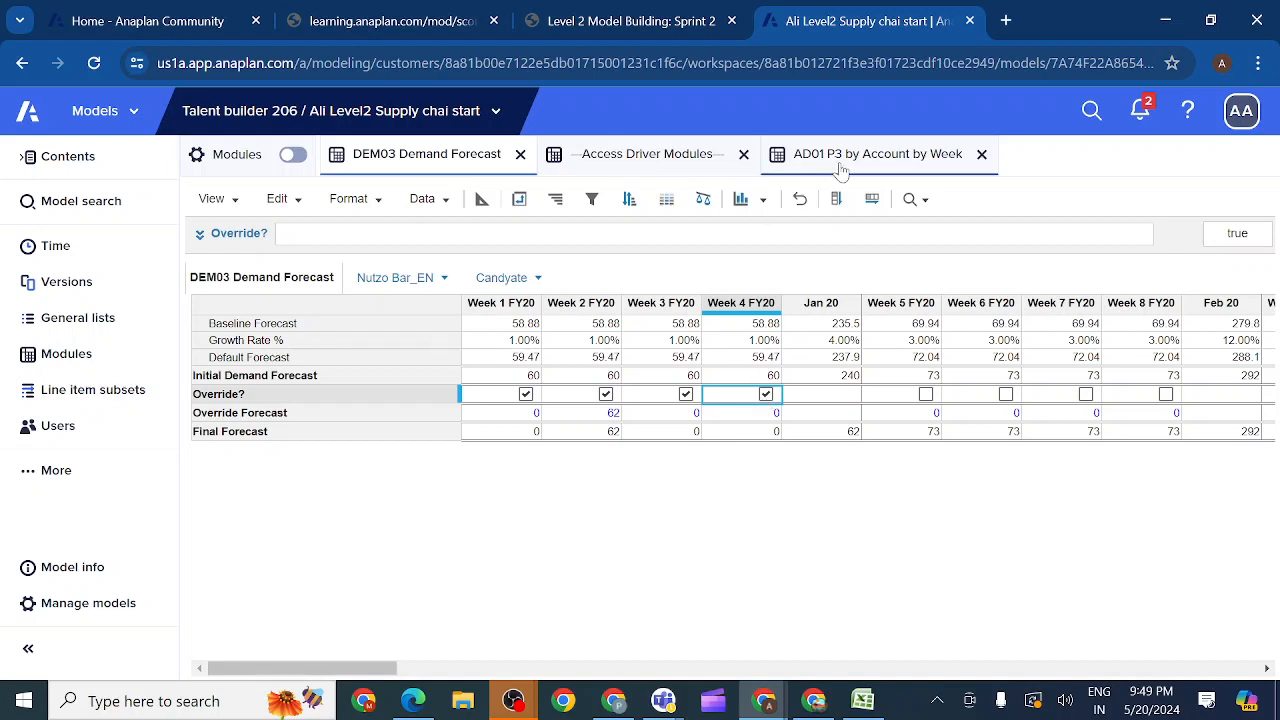
Step: Reapply 'AD01 P3 by Account by Week'.Write? as the Write Access Driver of Override? and go back to the module grid
click(482, 200)
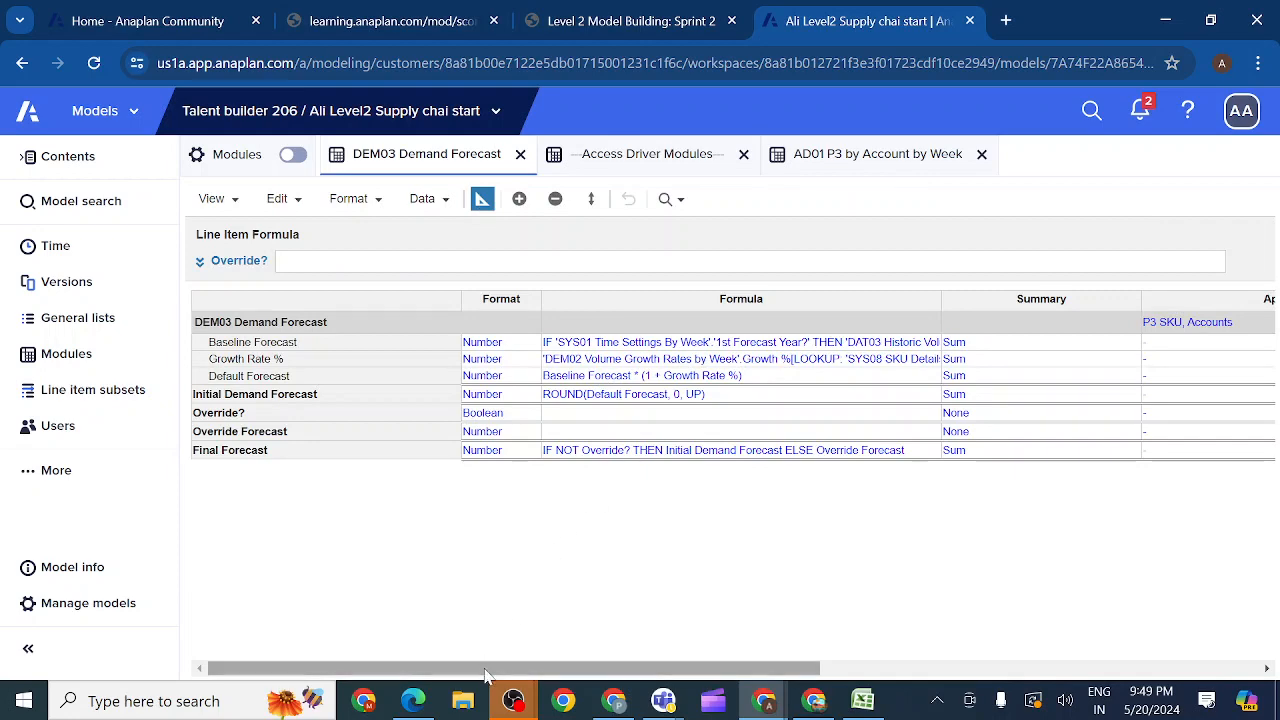
drag(490, 667, 731, 674)
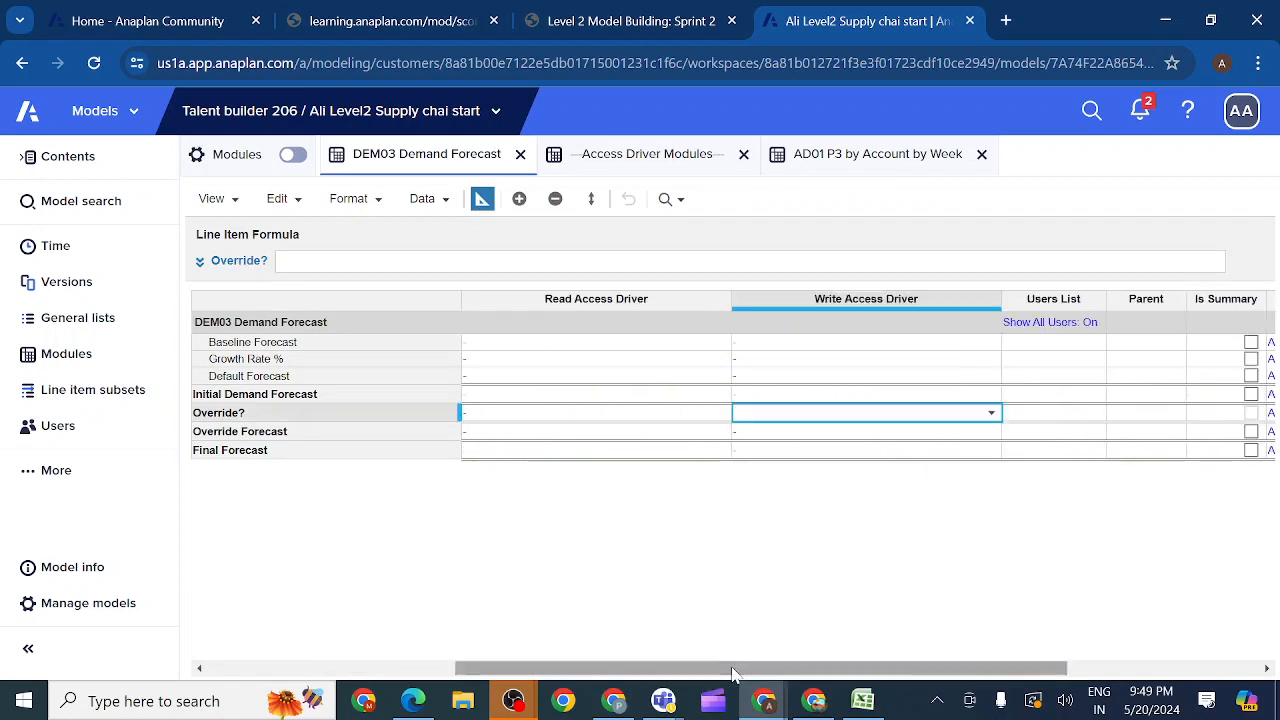
click(991, 413)
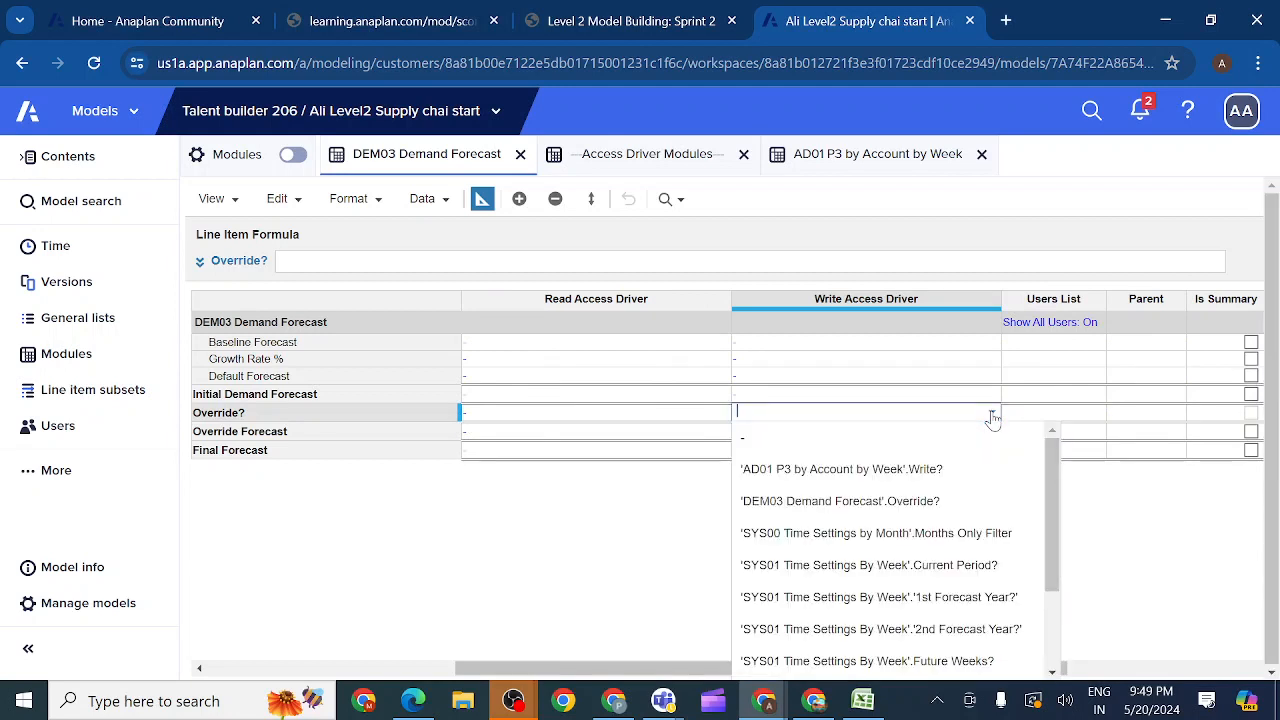
click(858, 480)
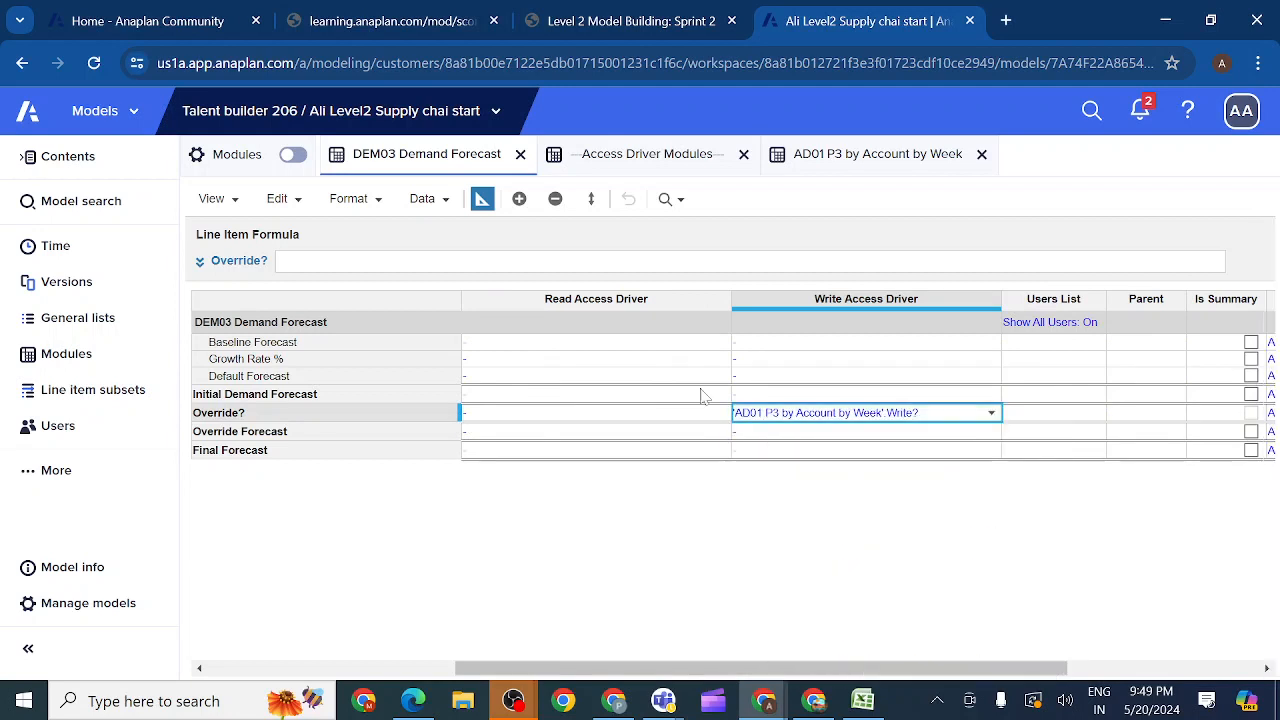
click(482, 200)
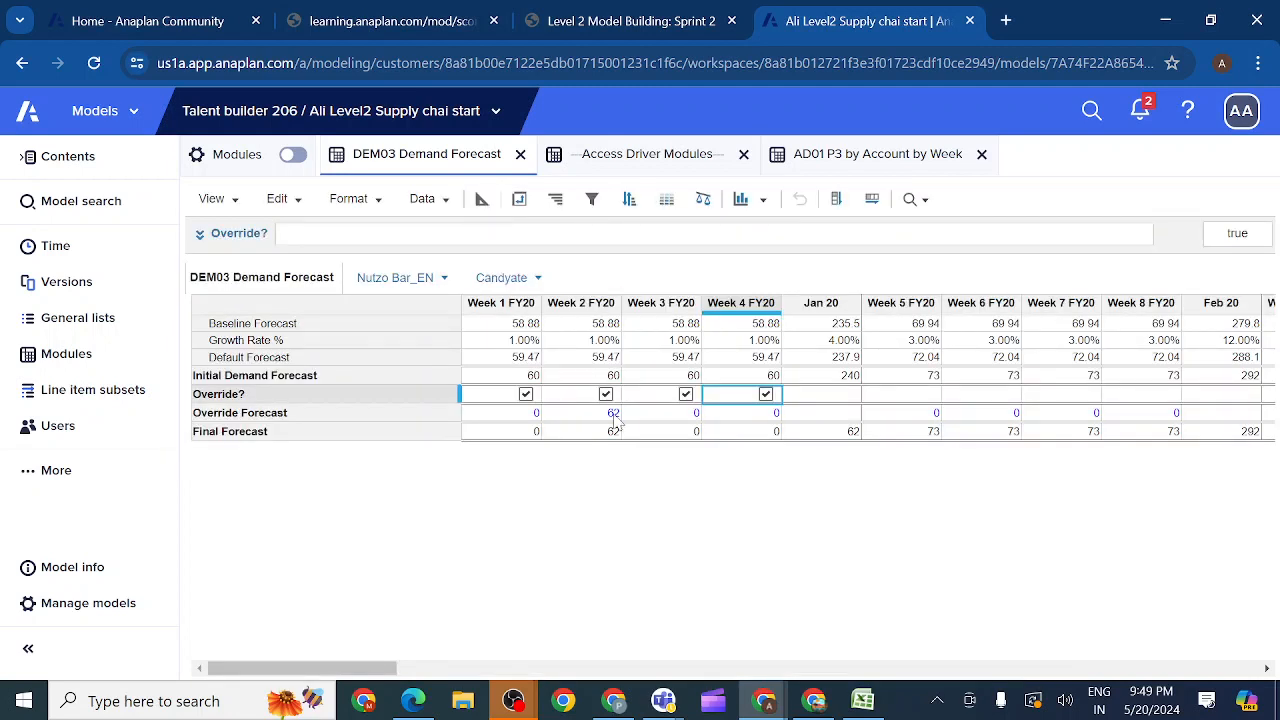
Step: Set the Override Forecast to 65 for Week 1 FY20 and 70 for Week 5 FY20
double_click(520, 412)
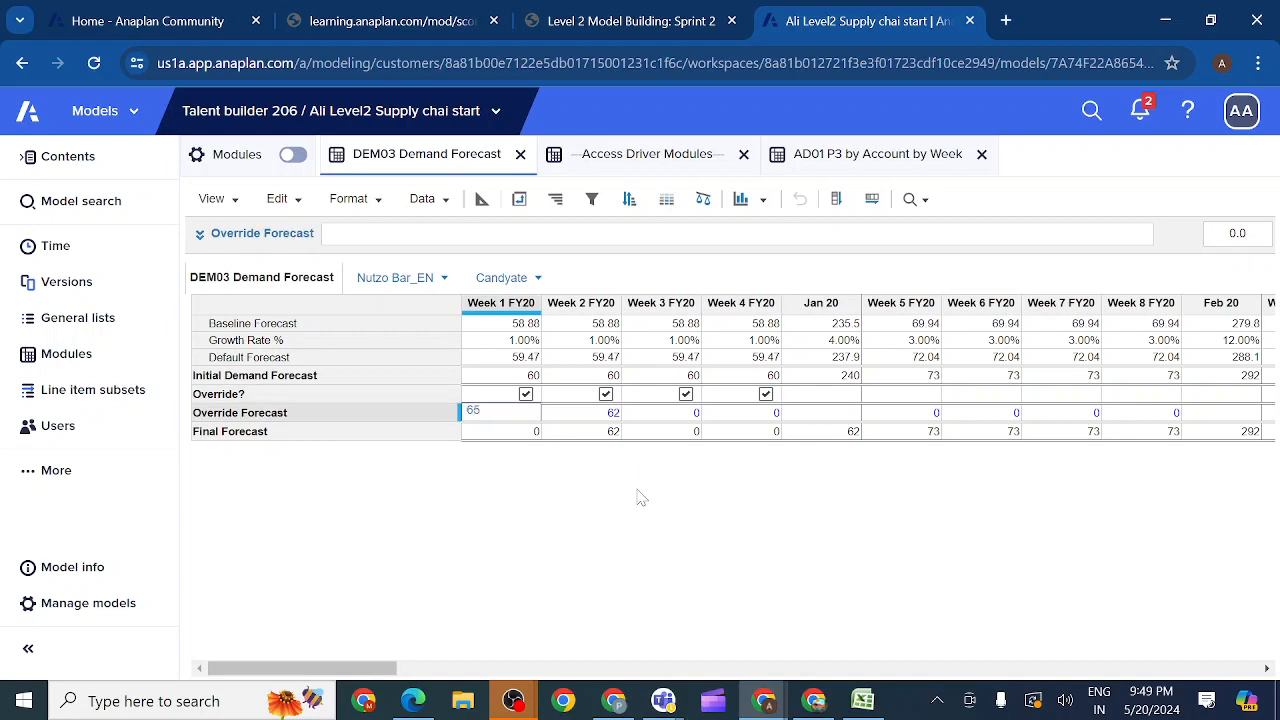
key(Return)
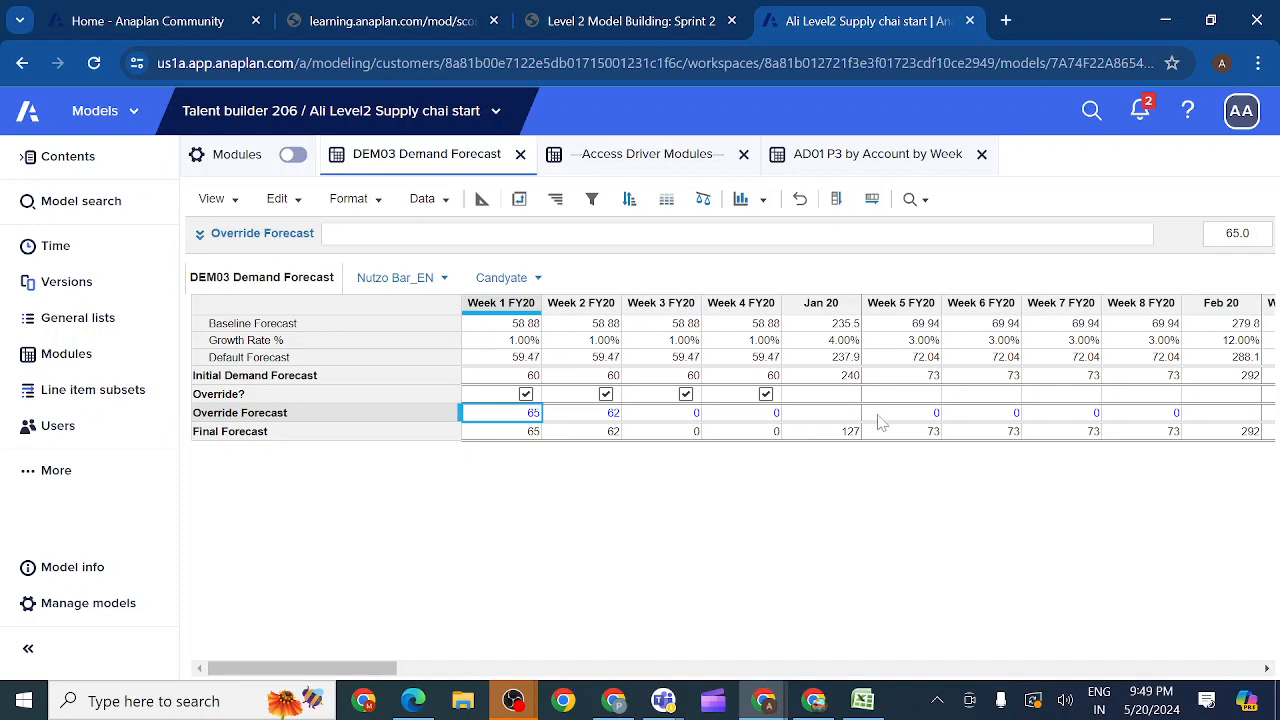
double_click(918, 418)
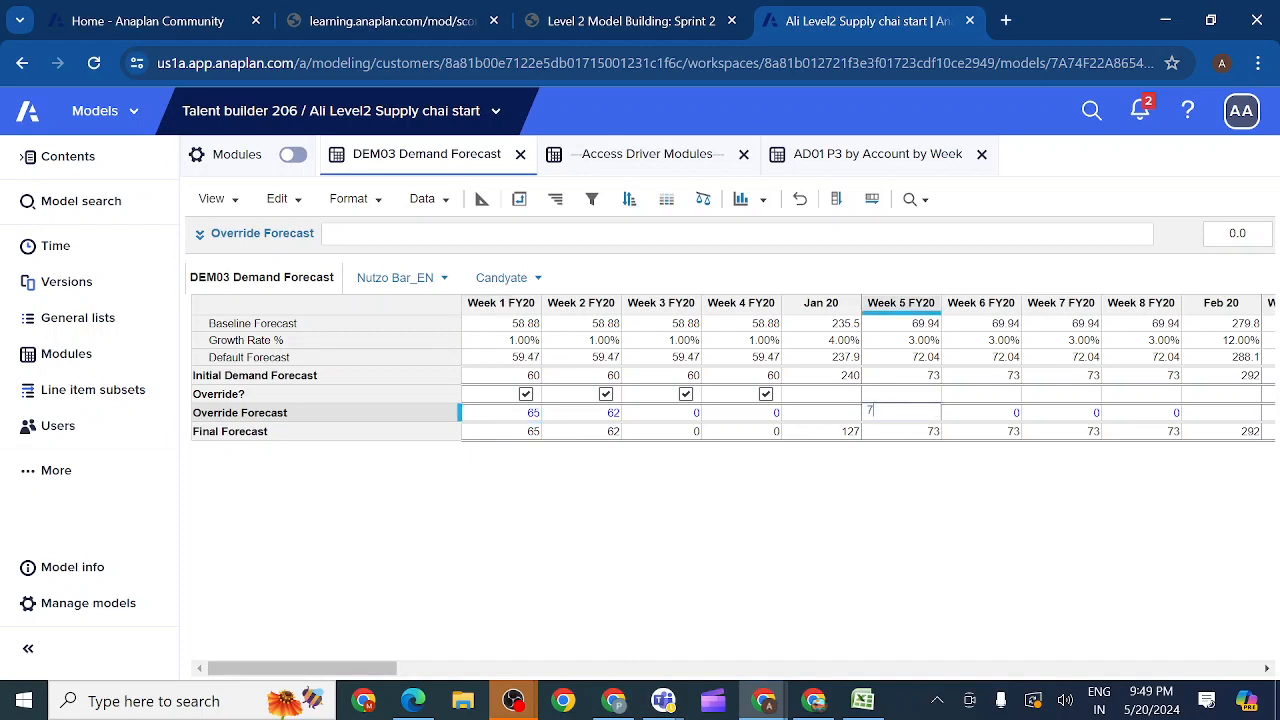
key(Return)
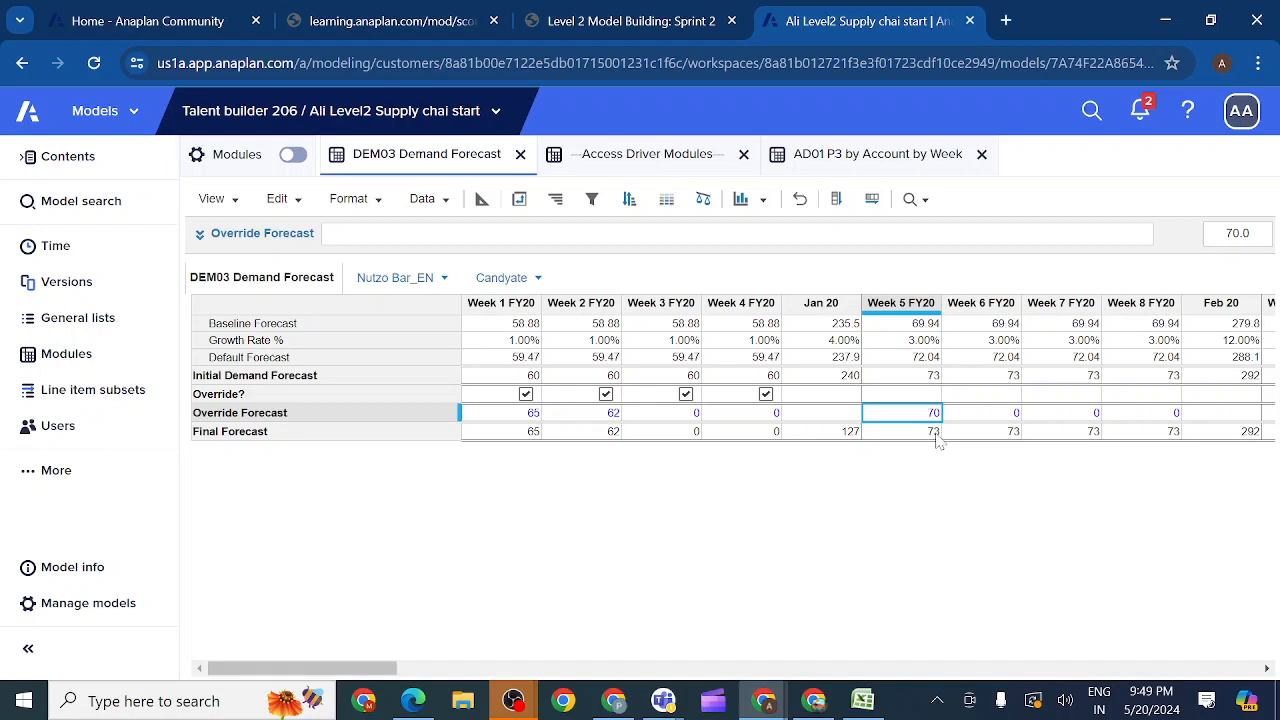
Step: Set the Override Forecast to 70 for Week 3, 90 for Week 4 and 100 for Week 6 FY20, and inspect Week 1's Final Forecast
double_click(690, 412)
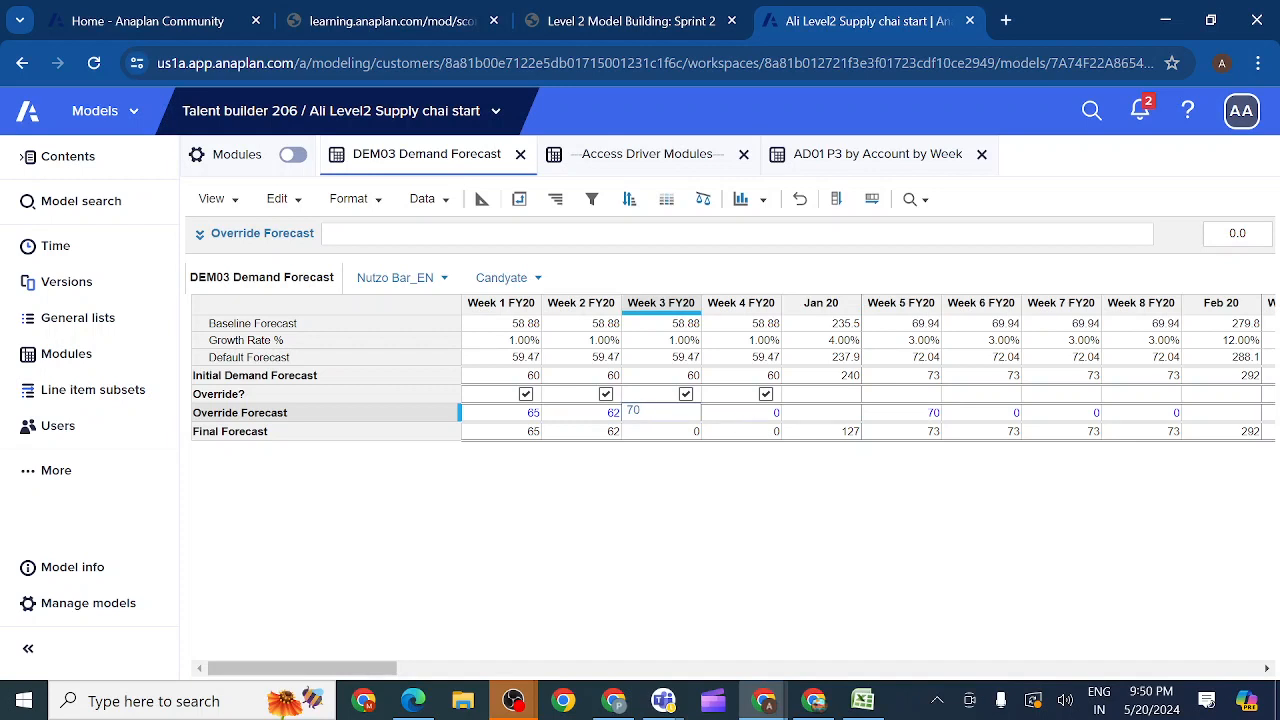
double_click(757, 415)
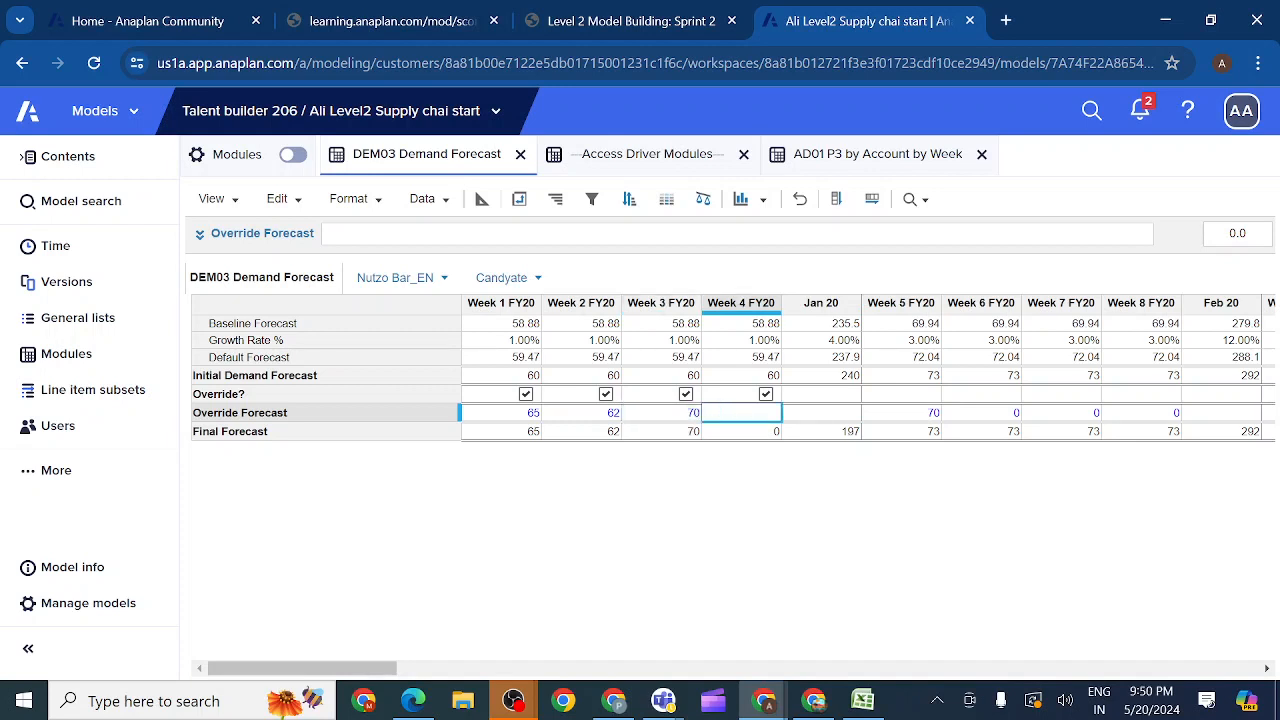
key(Return)
double_click(1000, 414)
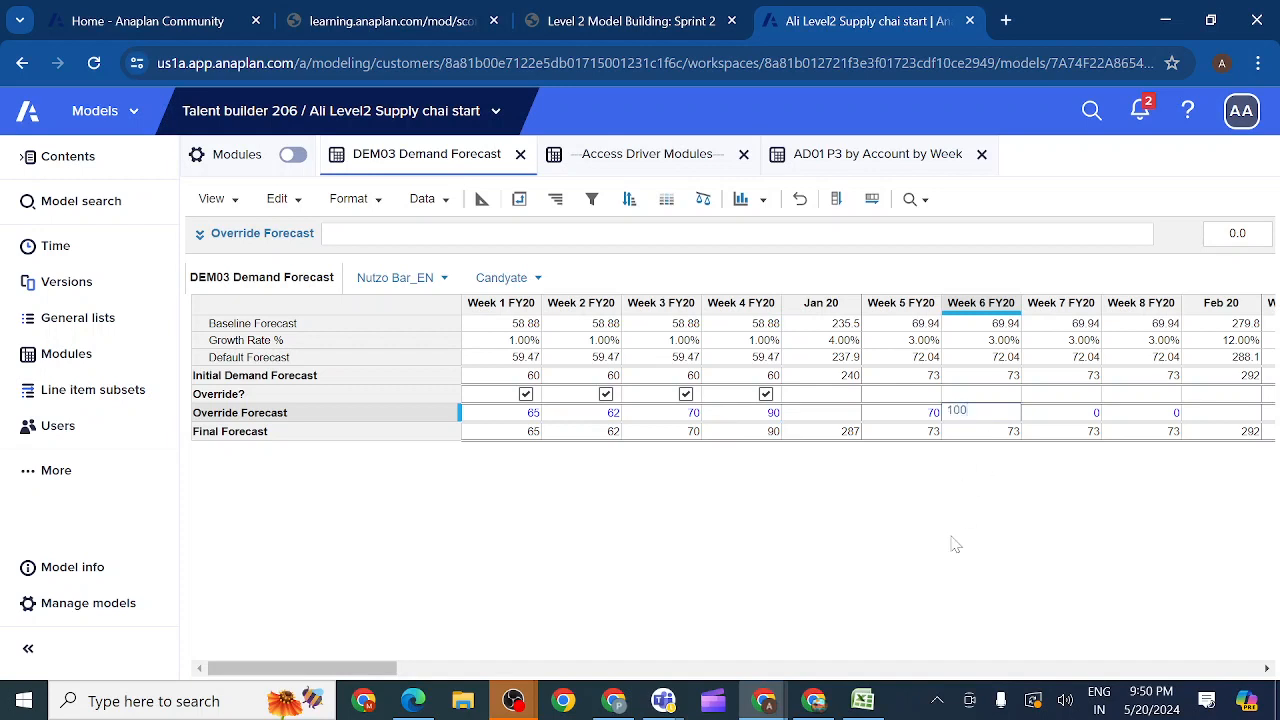
key(Return)
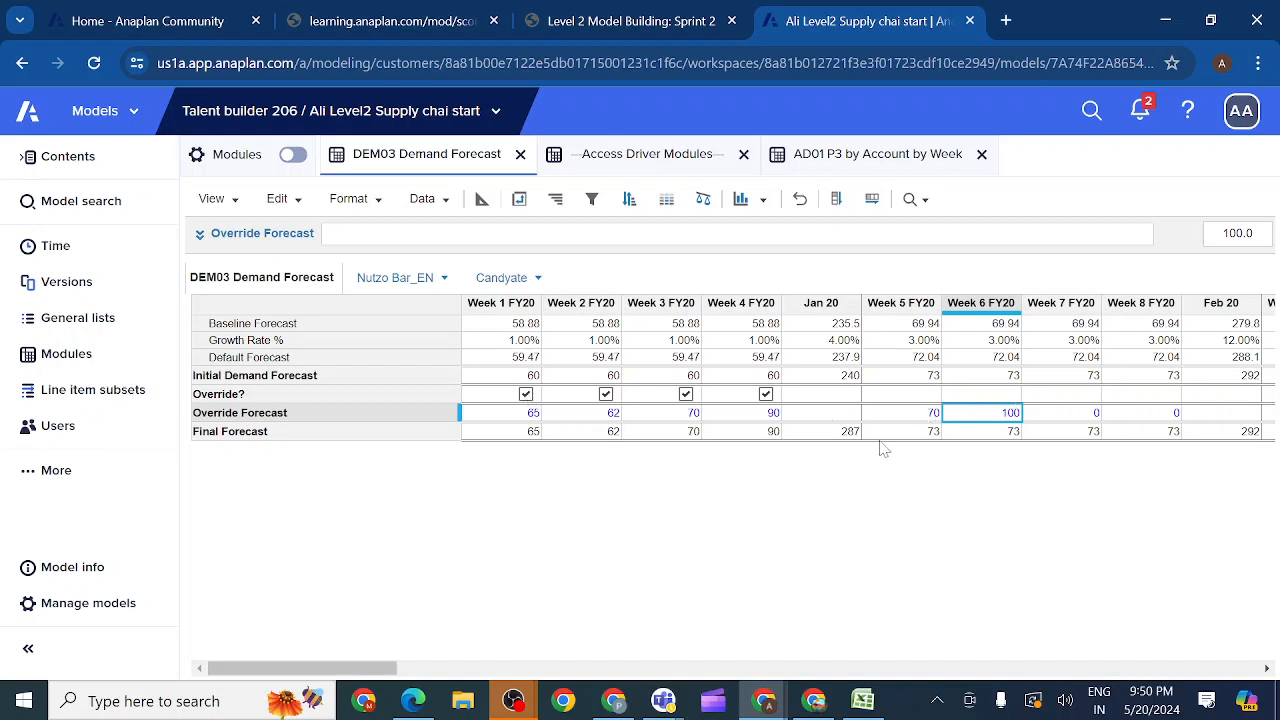
click(514, 436)
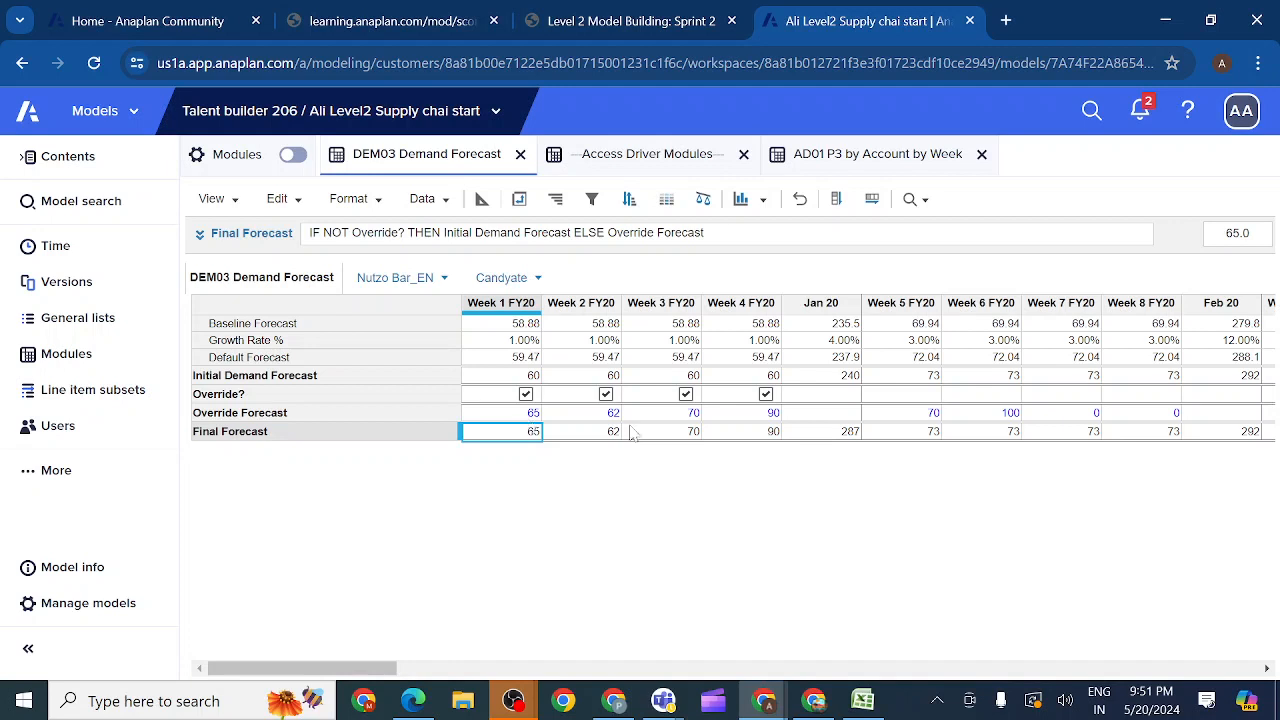
Step: Reset the Override Forecast to 0 for Week 5 FY20 and Week 6 FY20
double_click(938, 415)
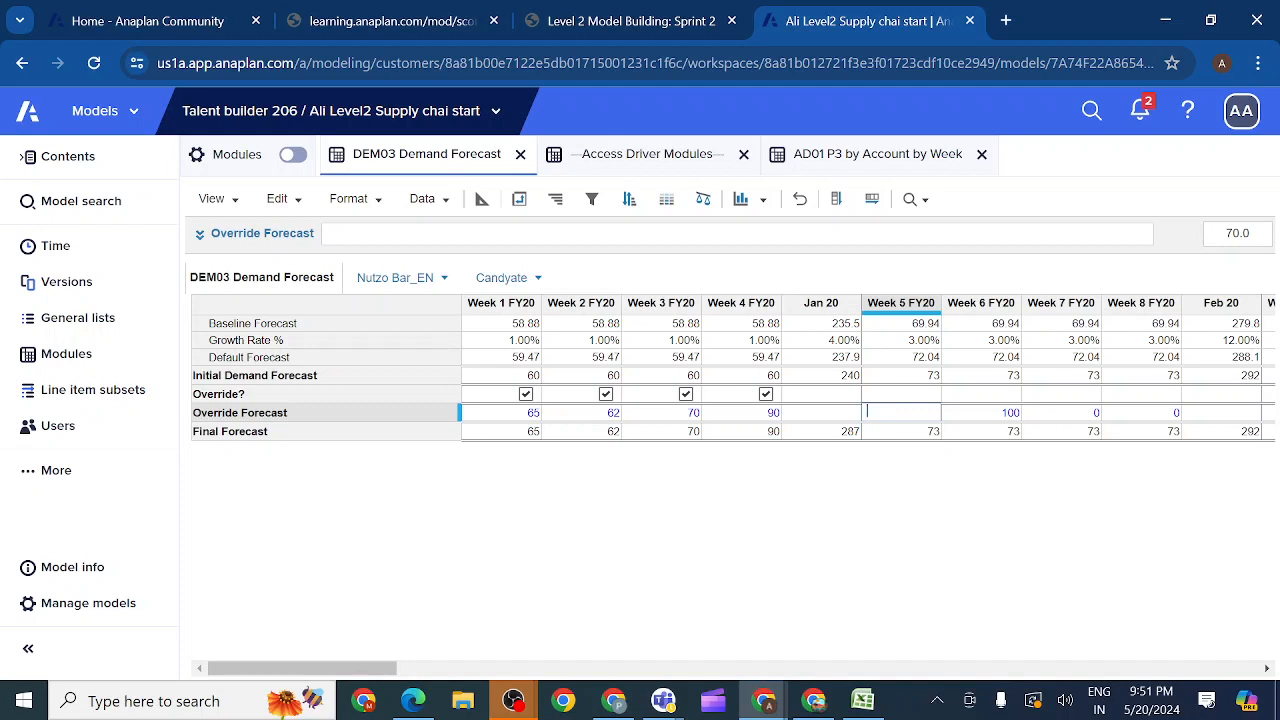
click(1055, 414)
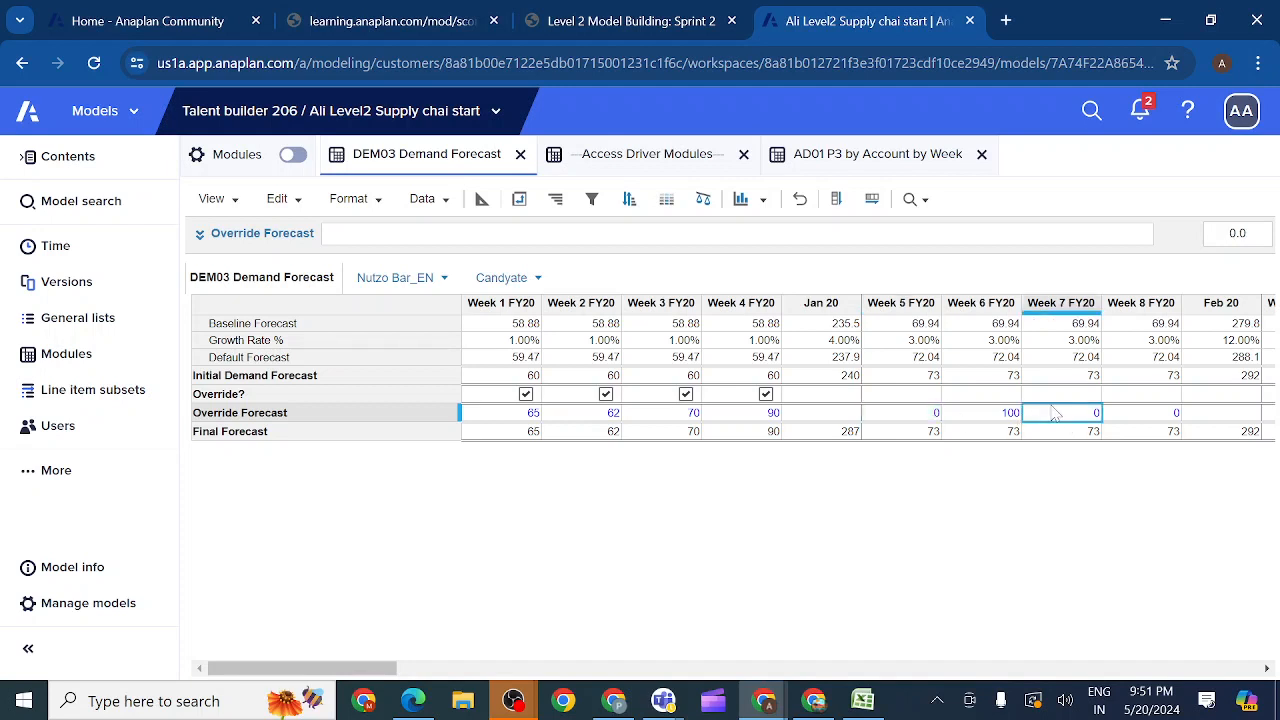
key(ctrl+c)
click(988, 418)
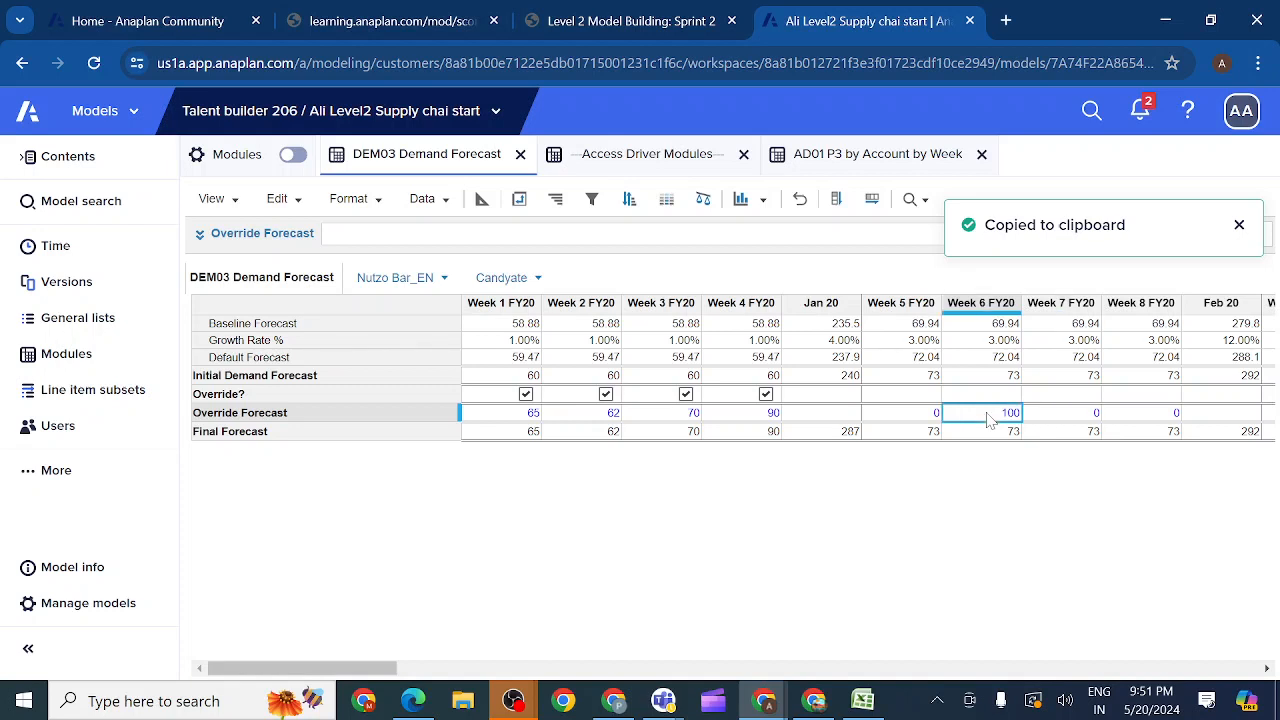
key(ctrl+v)
Step: Disable Override? for Week 4 FY20 and Week 1 FY20
click(766, 395)
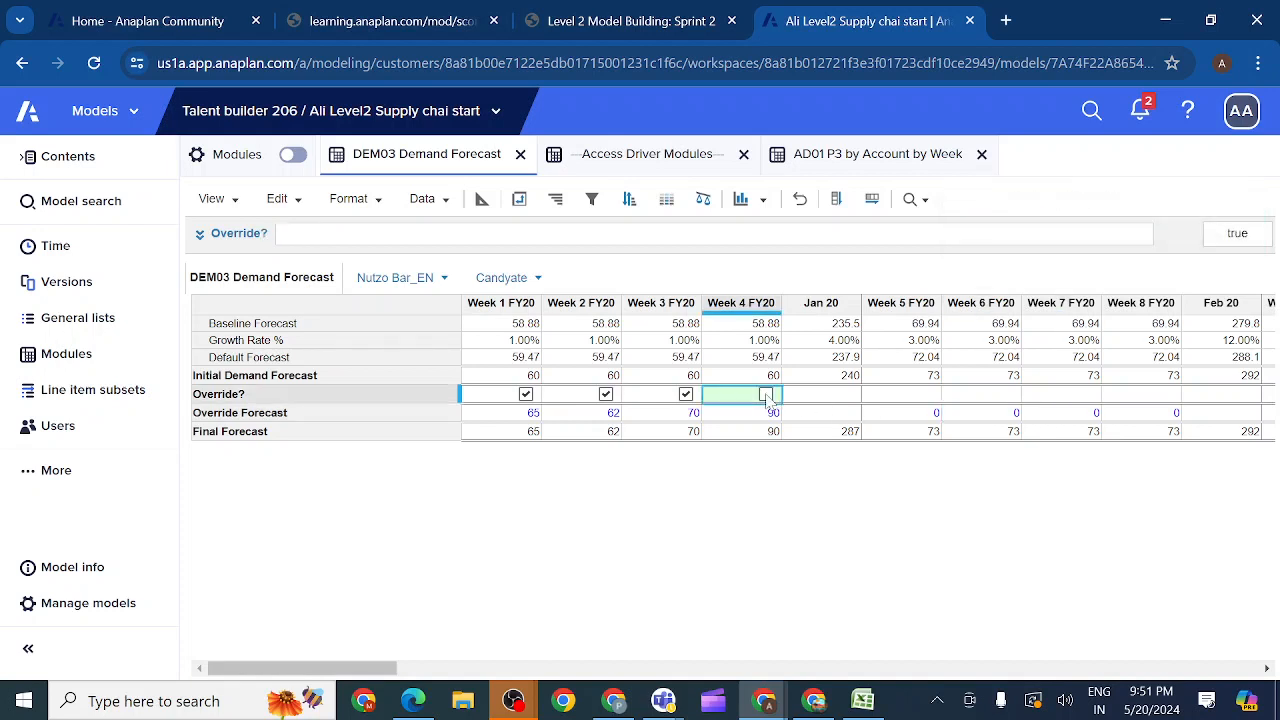
click(766, 395)
click(526, 395)
click(526, 395)
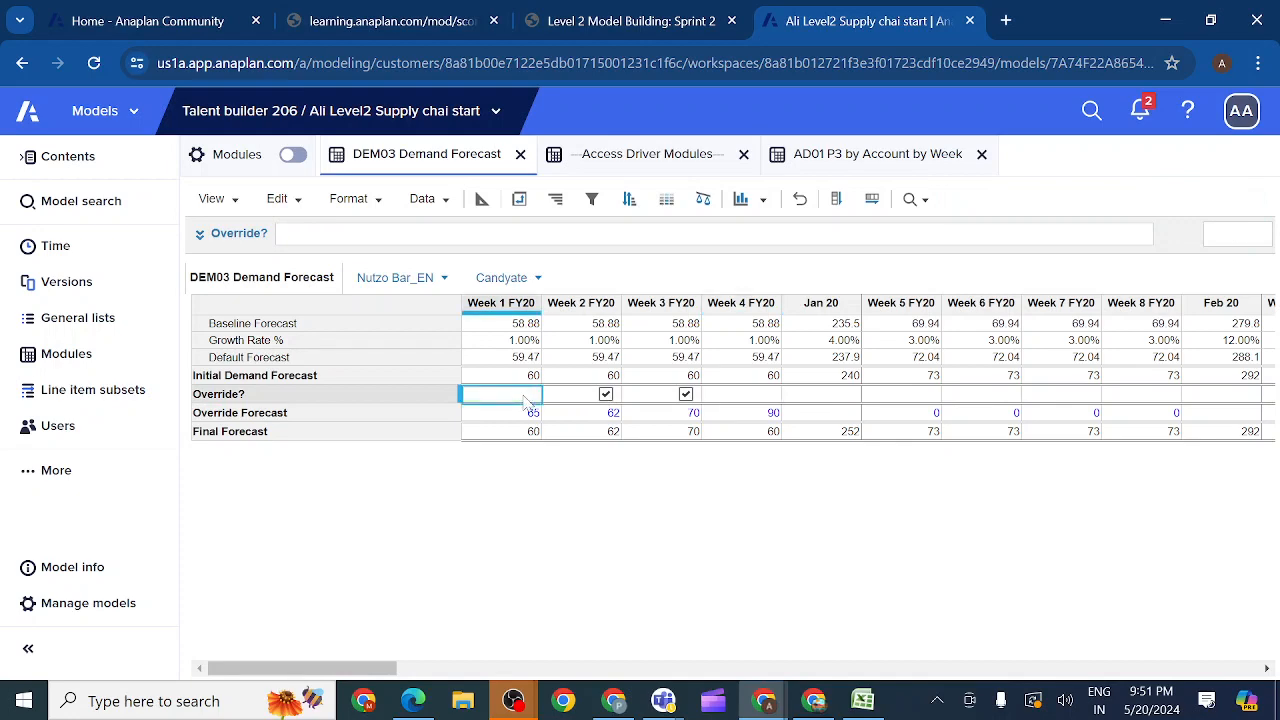
Step: Review the DCA check in the course instructions, and disable Override? for Week 2 FY20 and Week 3 FY20 in DEM03 Demand Forecast
click(631, 21)
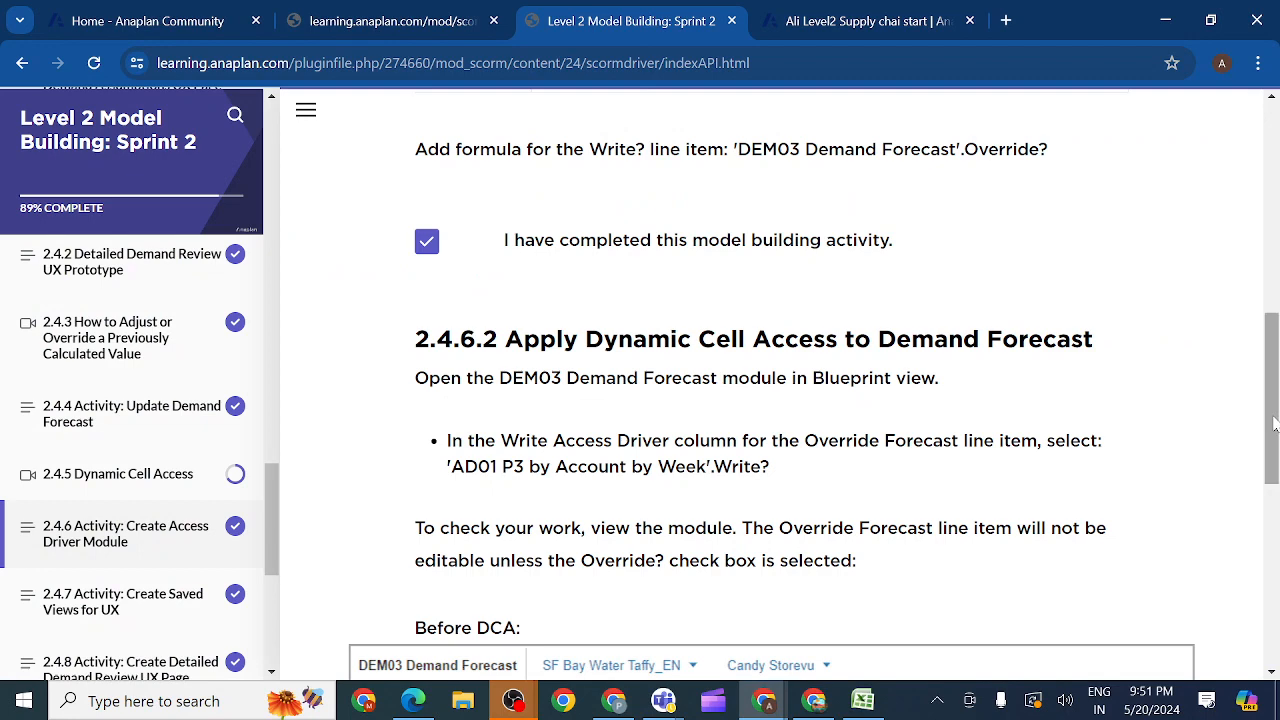
drag(1275, 424, 1276, 591)
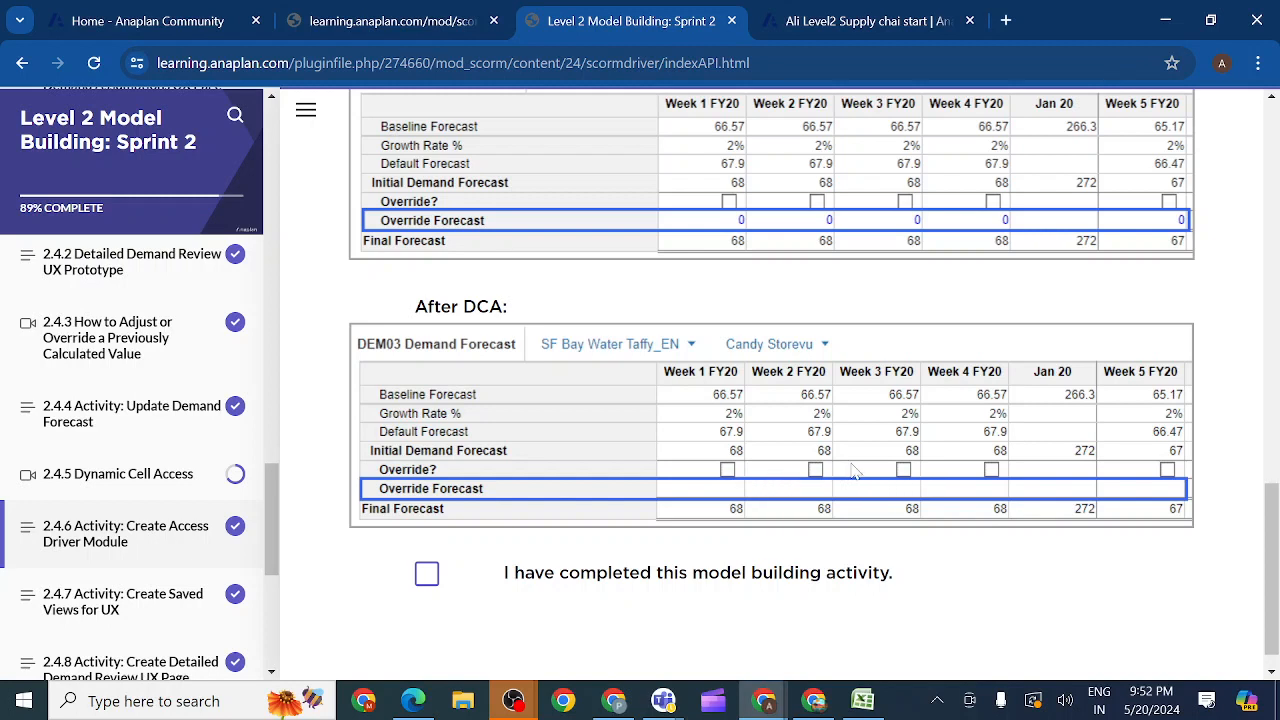
click(826, 16)
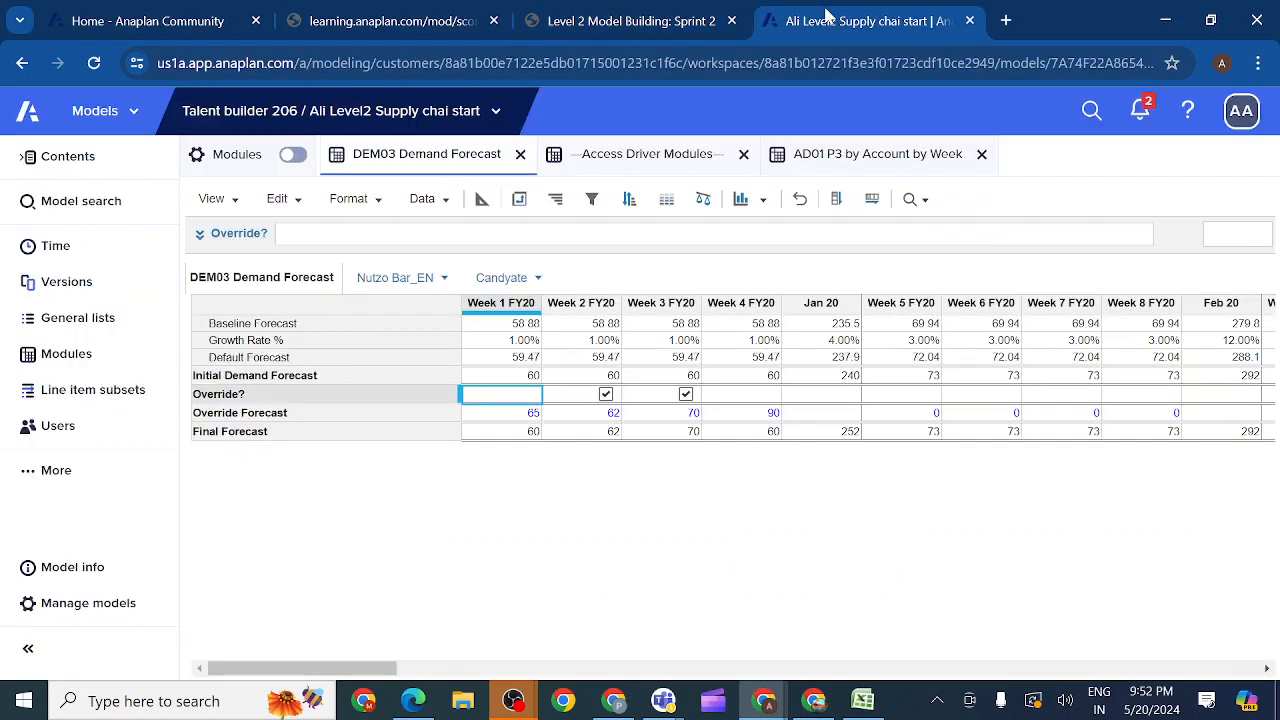
click(606, 395)
click(606, 395)
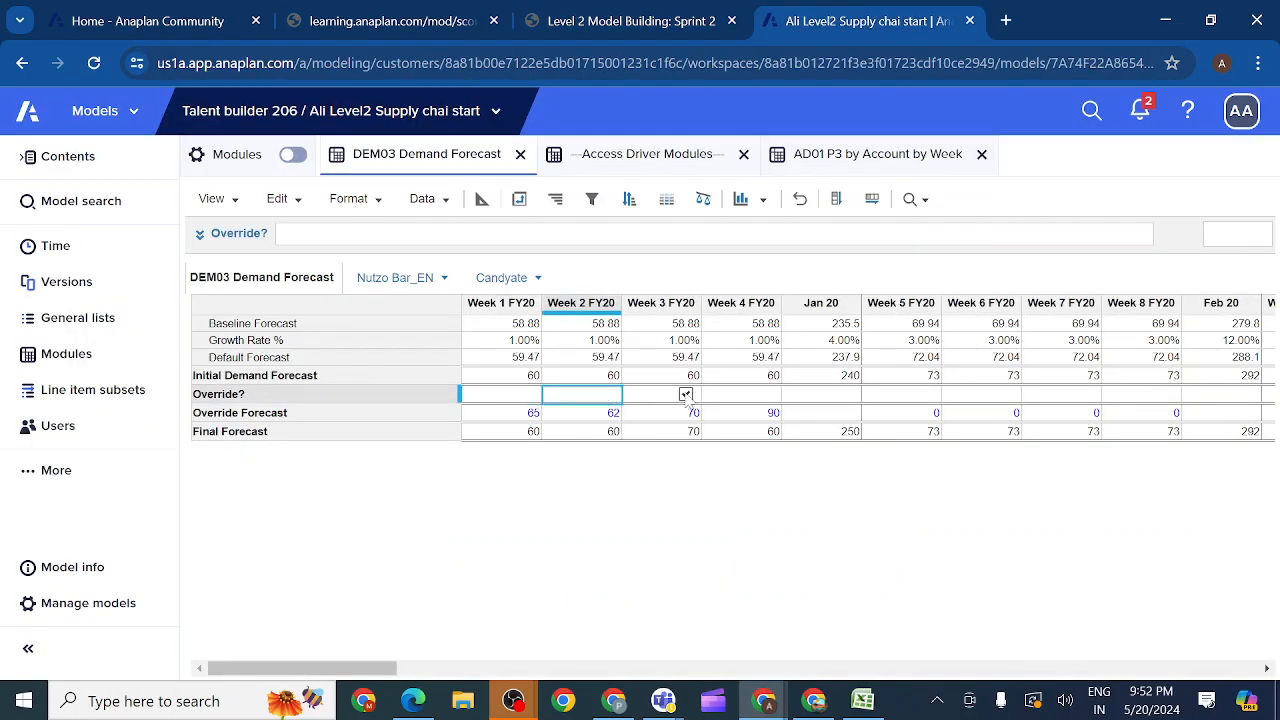
click(686, 395)
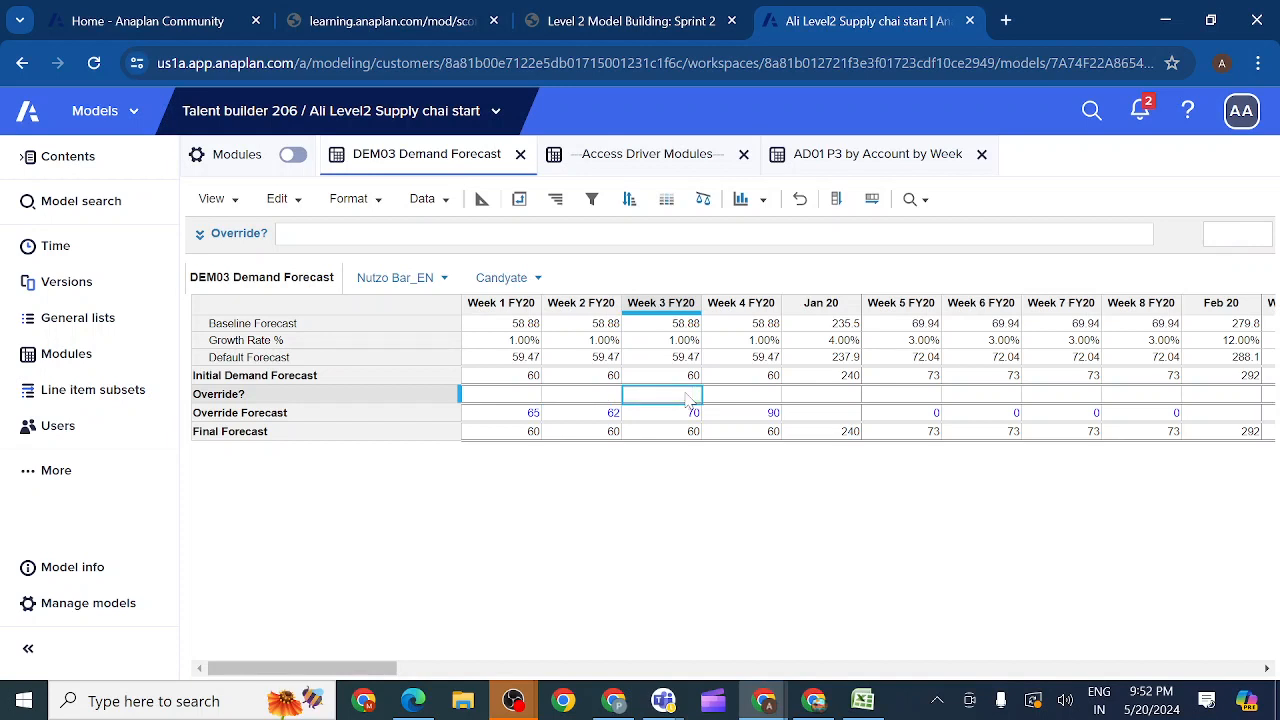
Step: Compare against the course's Before DCA and After DCA examples, and reset the Override Forecast to 0 for Week 1 through Week 4 FY20
click(665, 20)
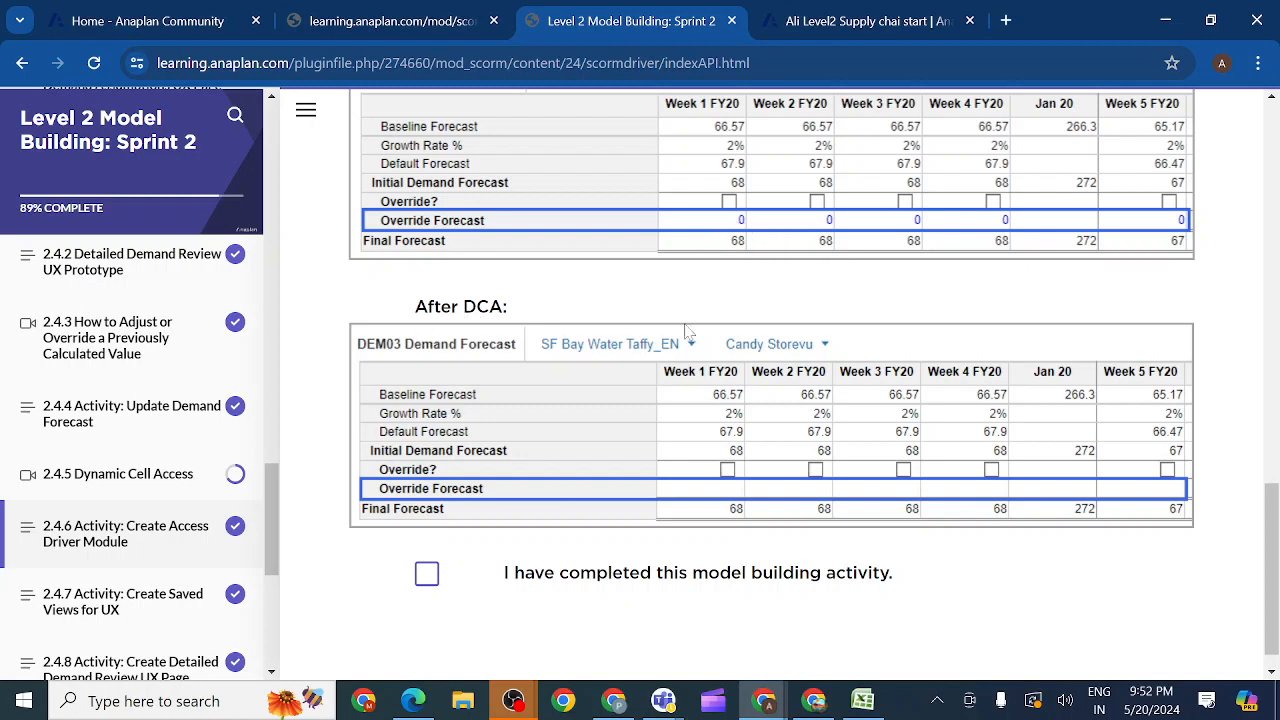
scroll(1275, 552, up, 3)
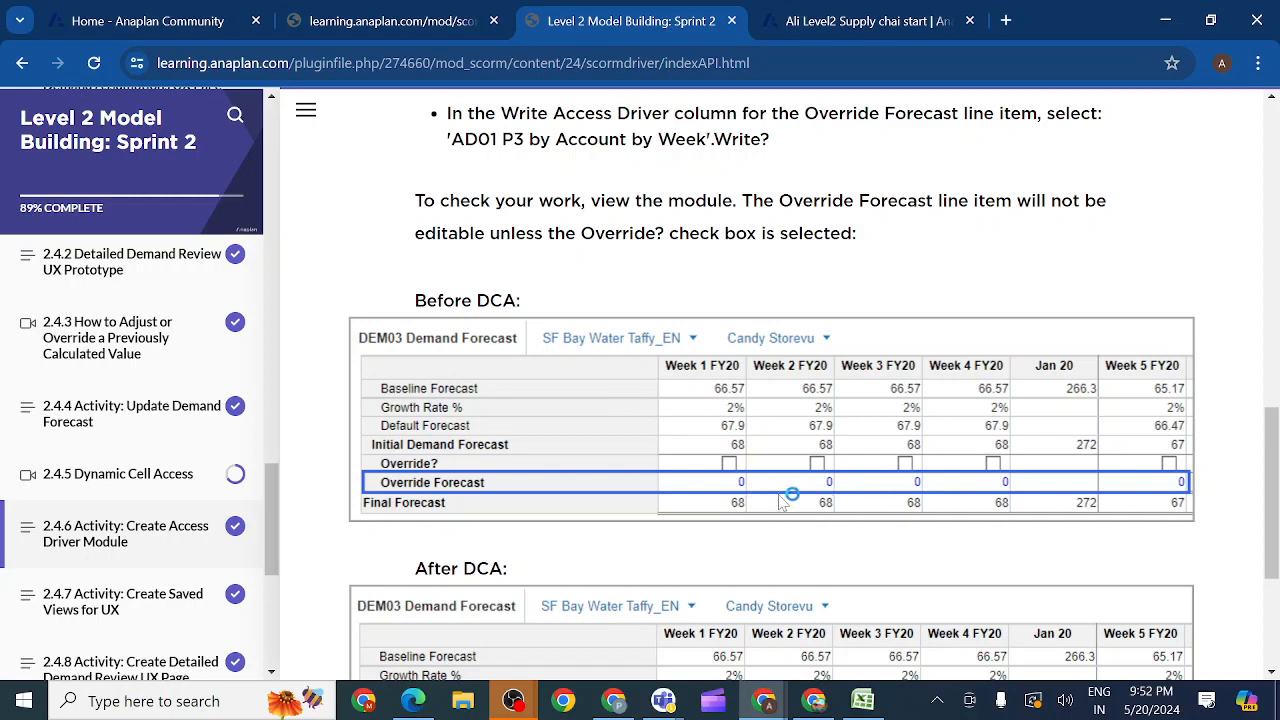
click(840, 23)
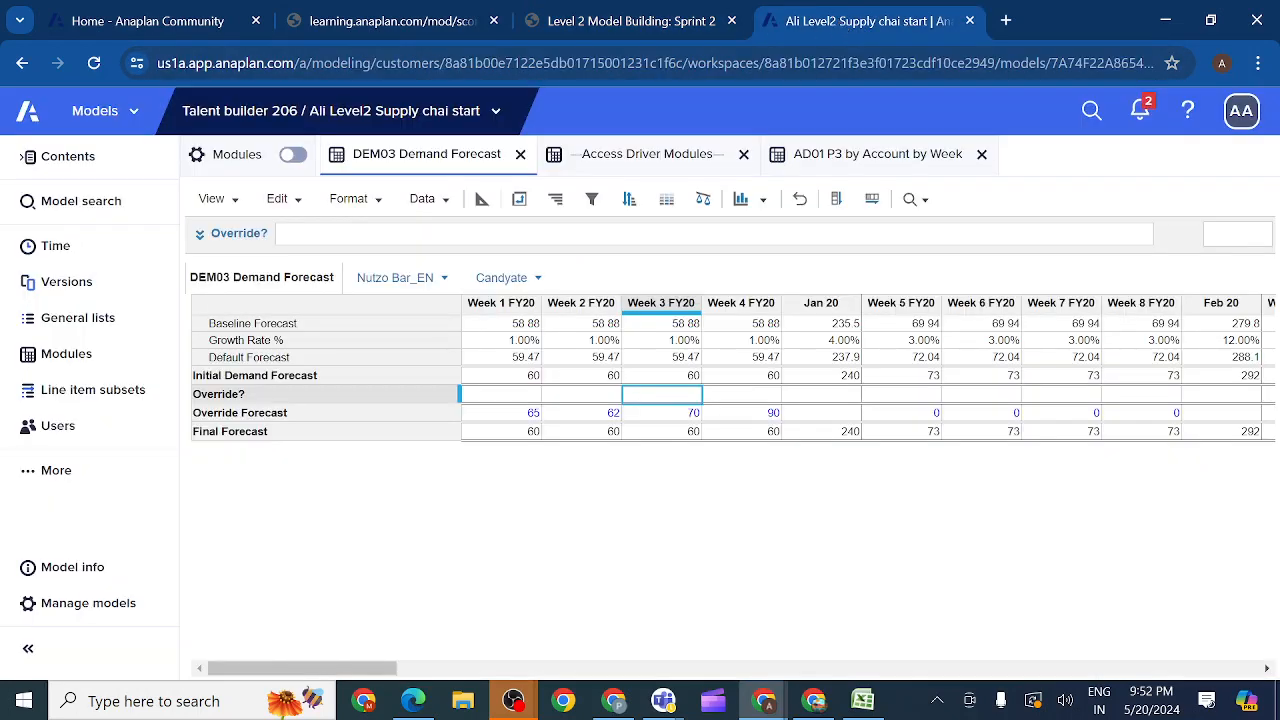
double_click(533, 414)
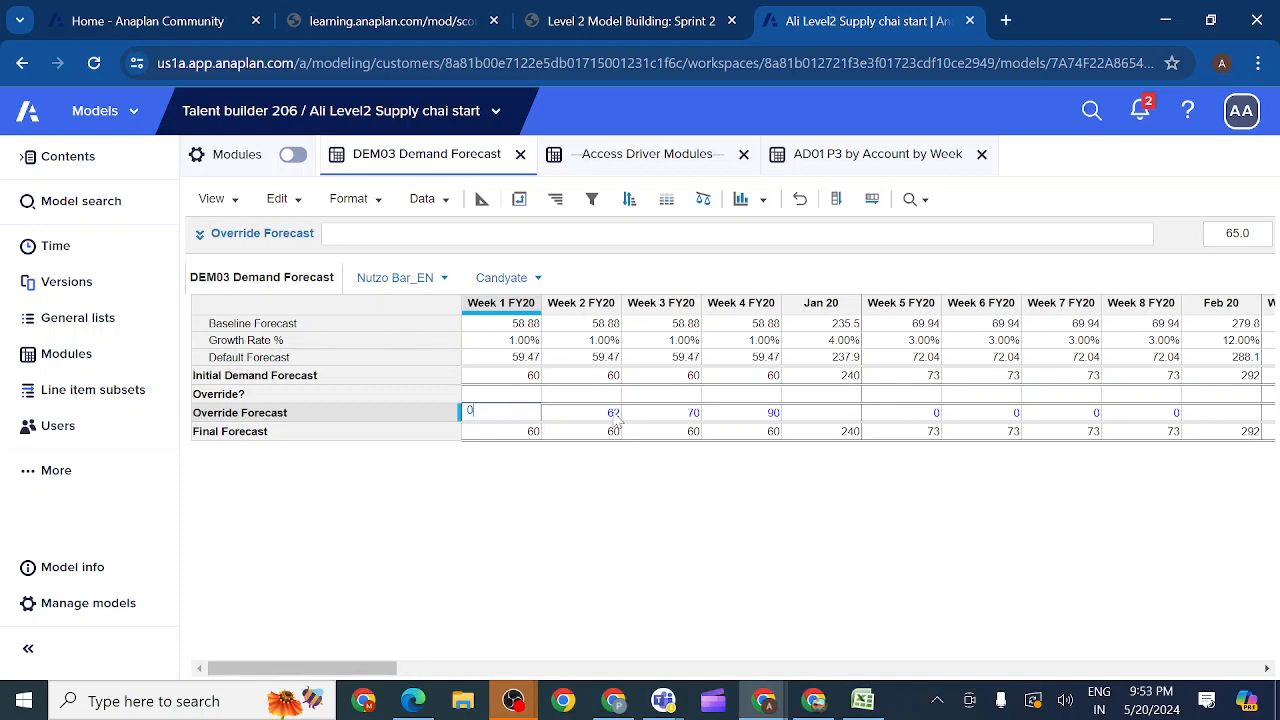
key(Tab)
key(BackSpace)
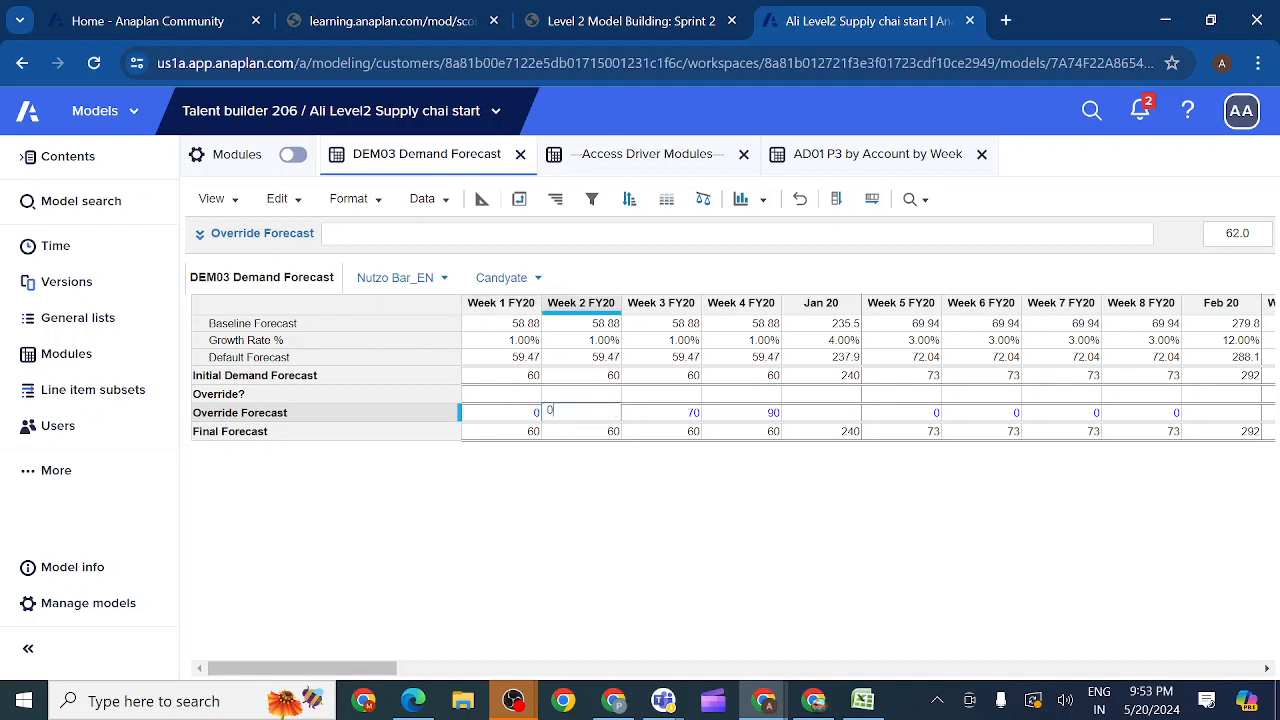
key(Tab)
text(0)
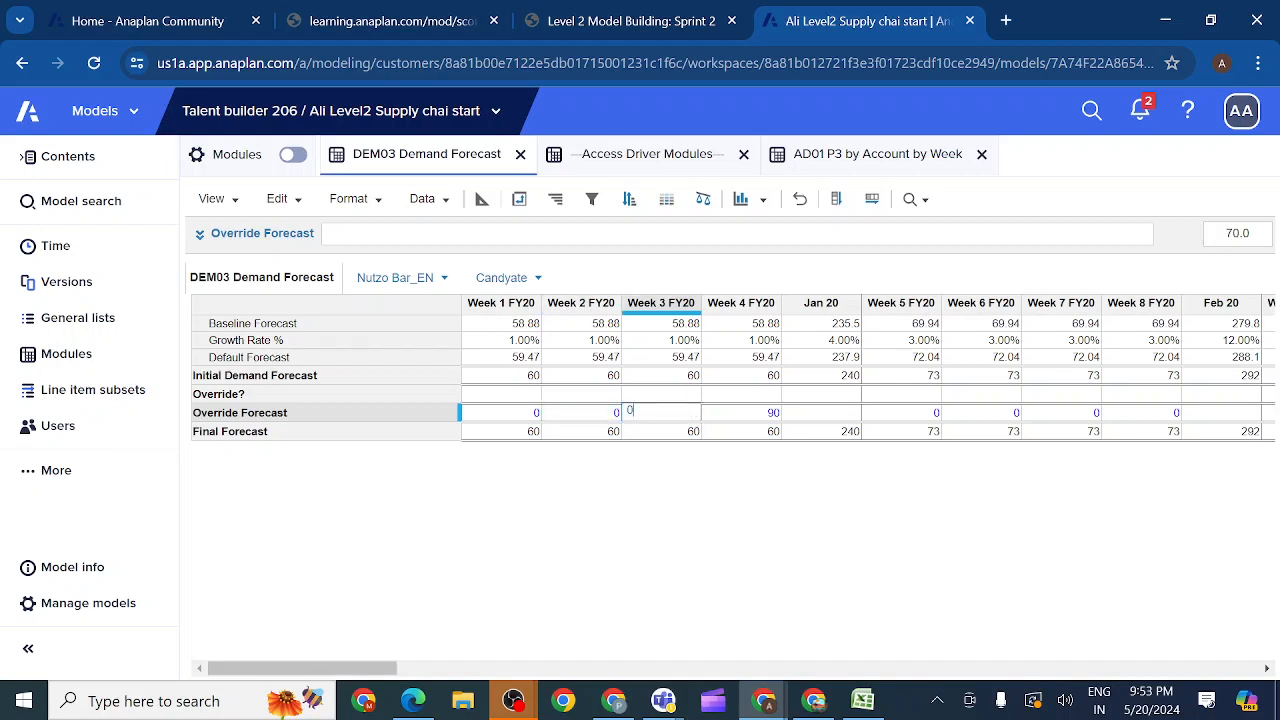
key(Tab)
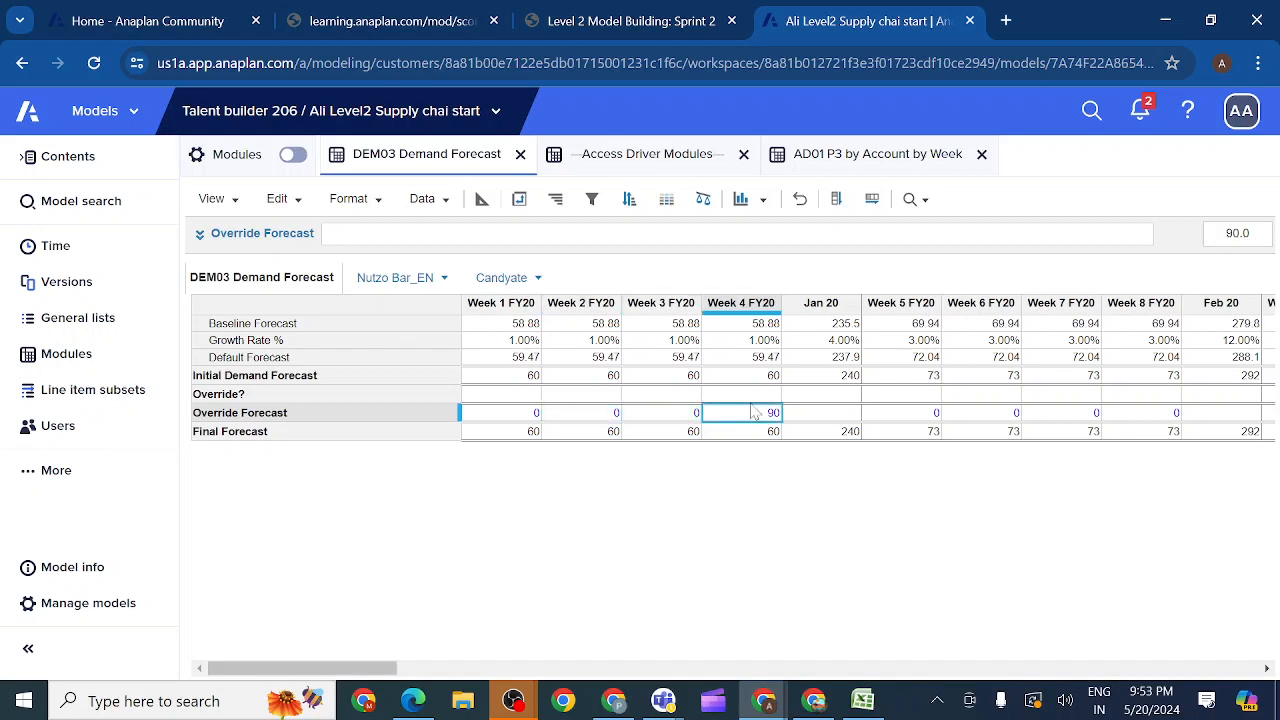
text(0)
key(Return)
Step: Clear the Write Access Driver of the Override? line item in the DEM03 Demand Forecast blueprint
click(481, 200)
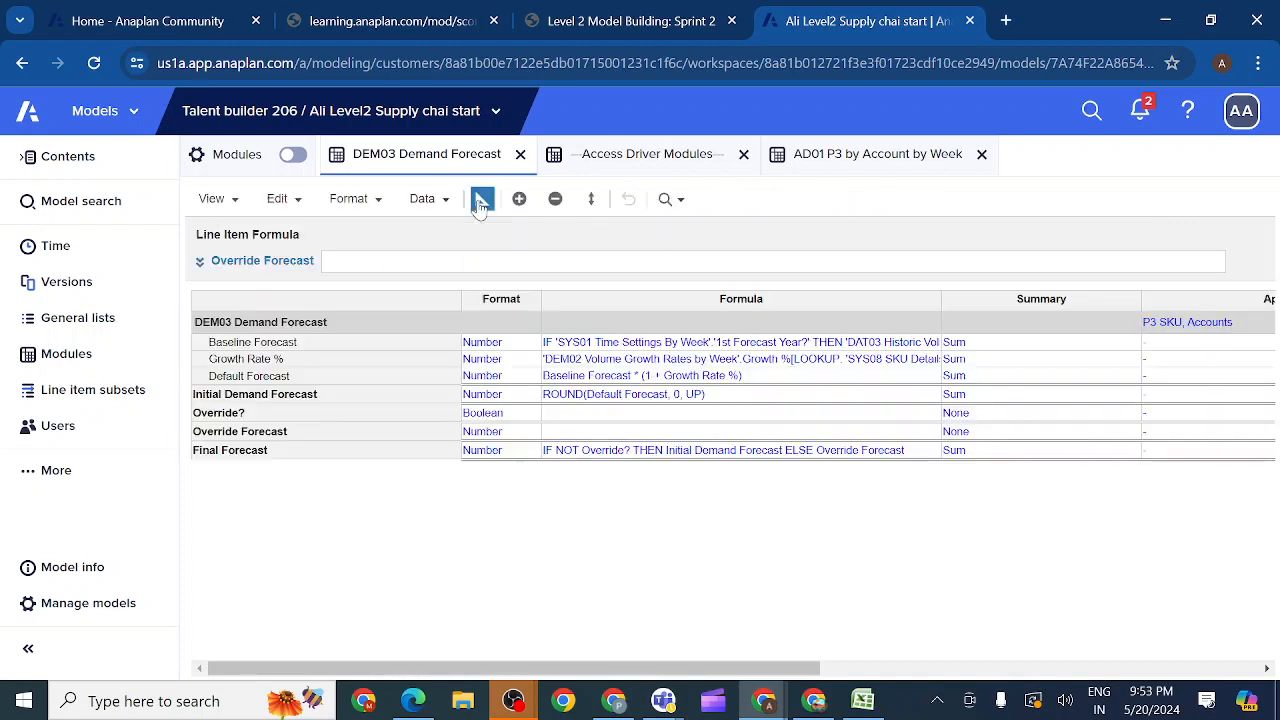
click(346, 434)
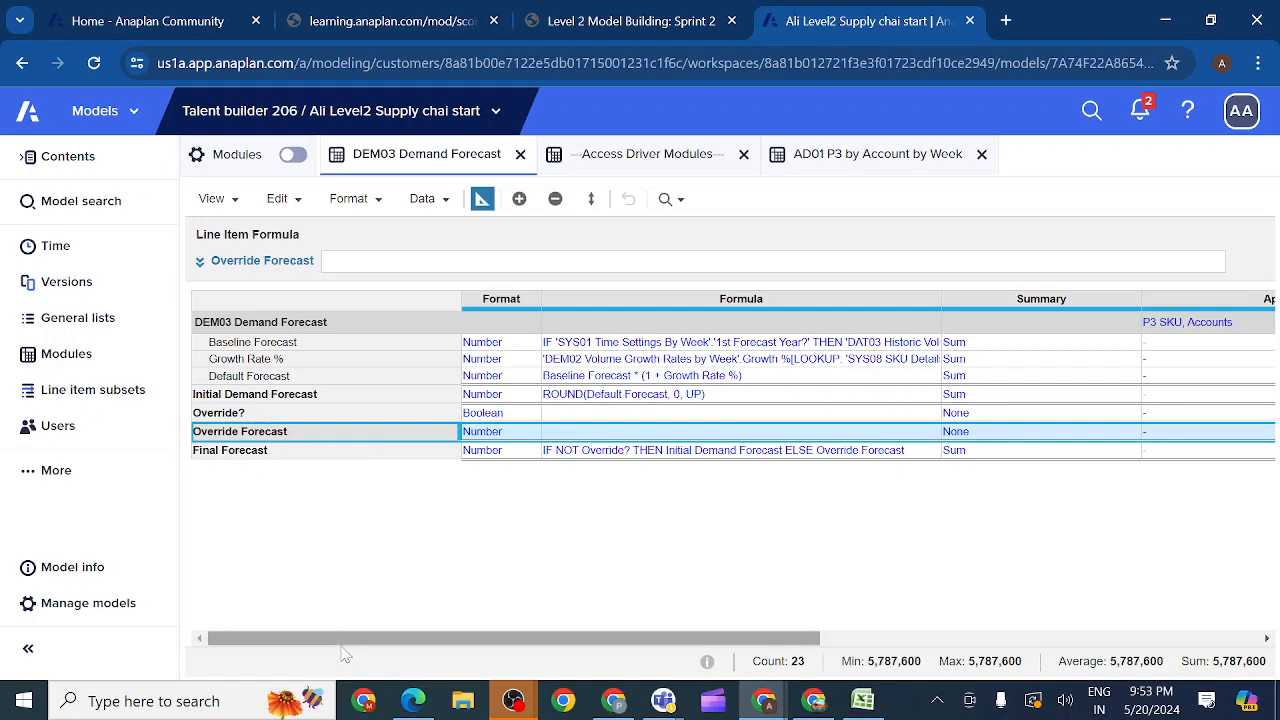
drag(343, 641, 576, 658)
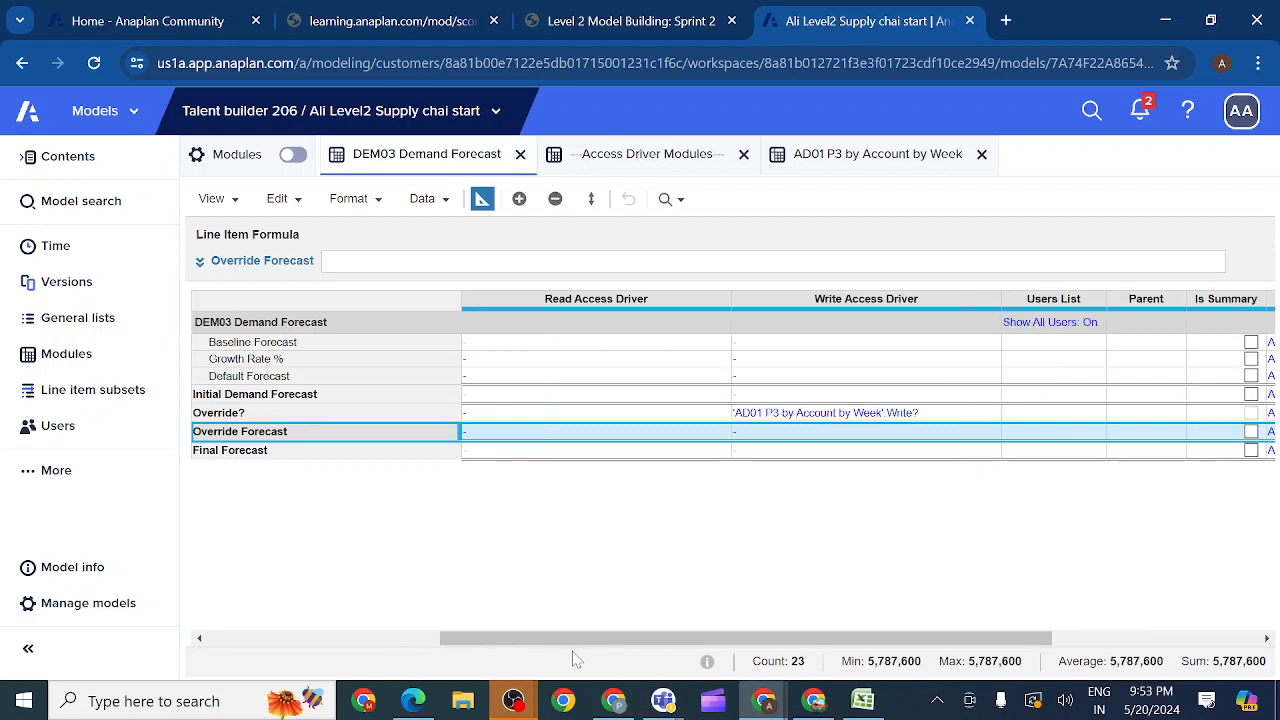
click(935, 417)
click(935, 416)
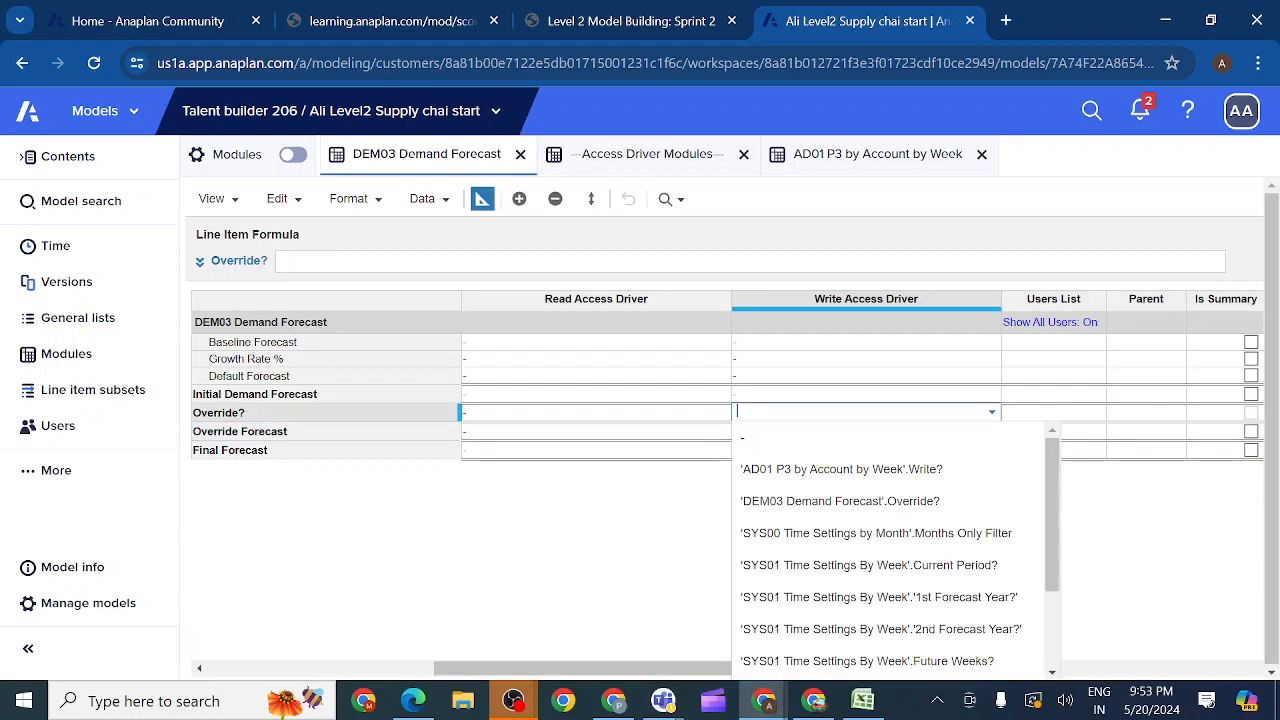
click(697, 521)
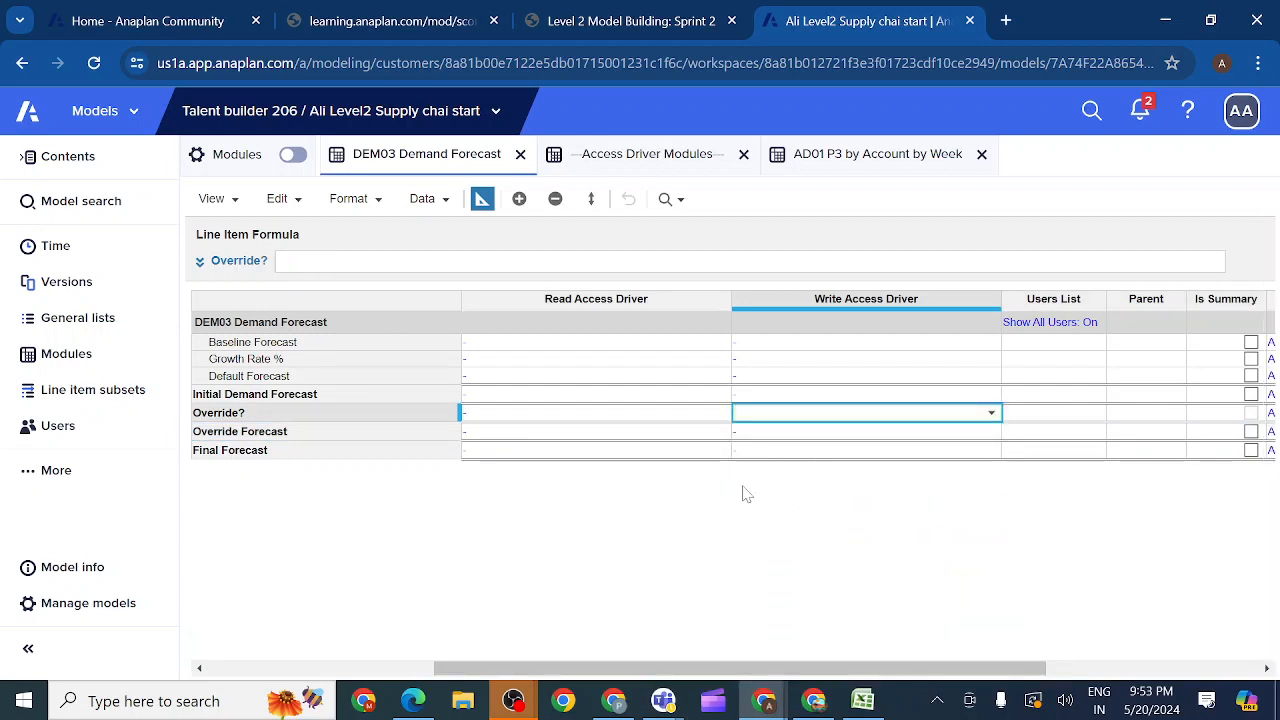
Step: Set the Override Forecast line item's Write Access Driver to 'AD01 P3 by Account by Week'.Write? and return to the module's data grid
click(847, 437)
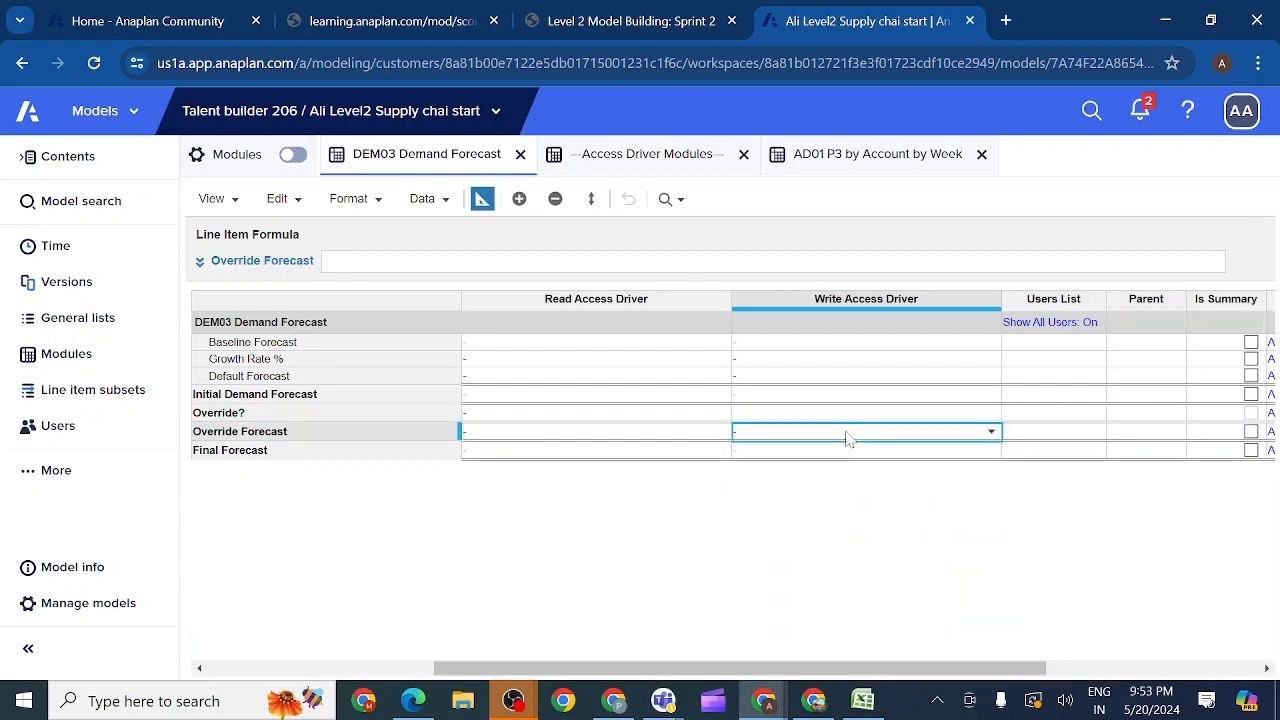
click(991, 433)
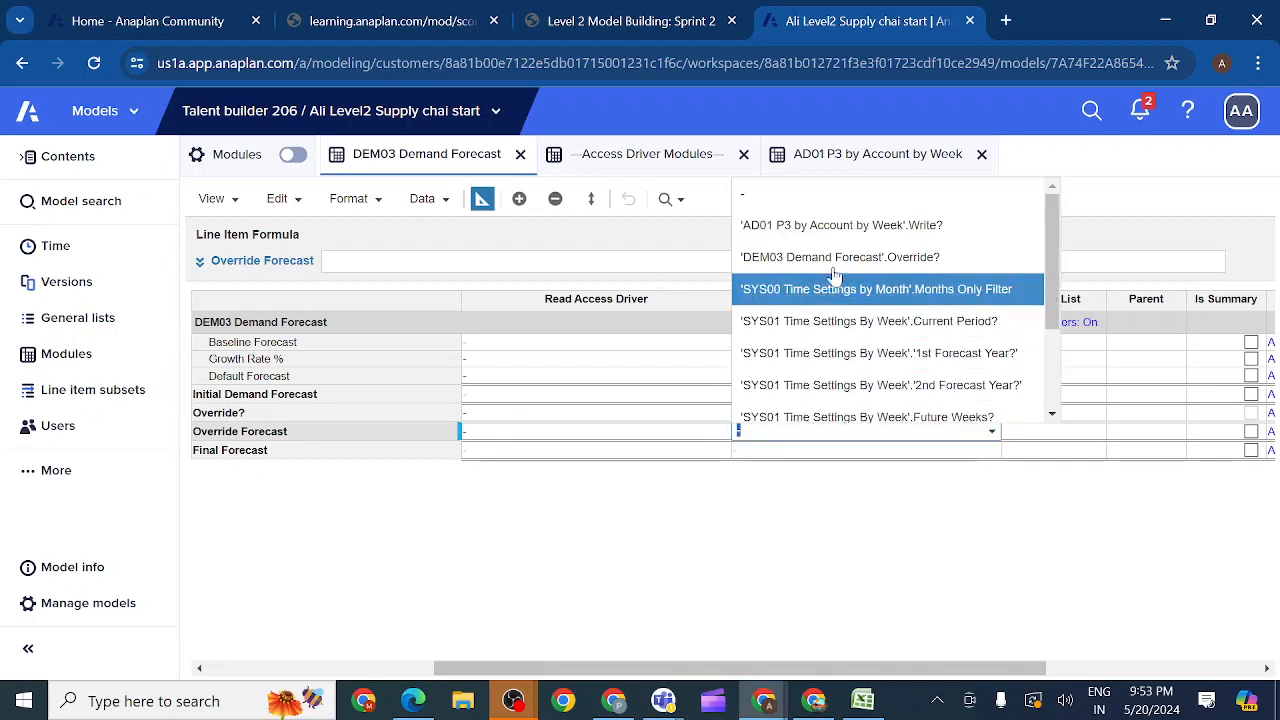
click(810, 231)
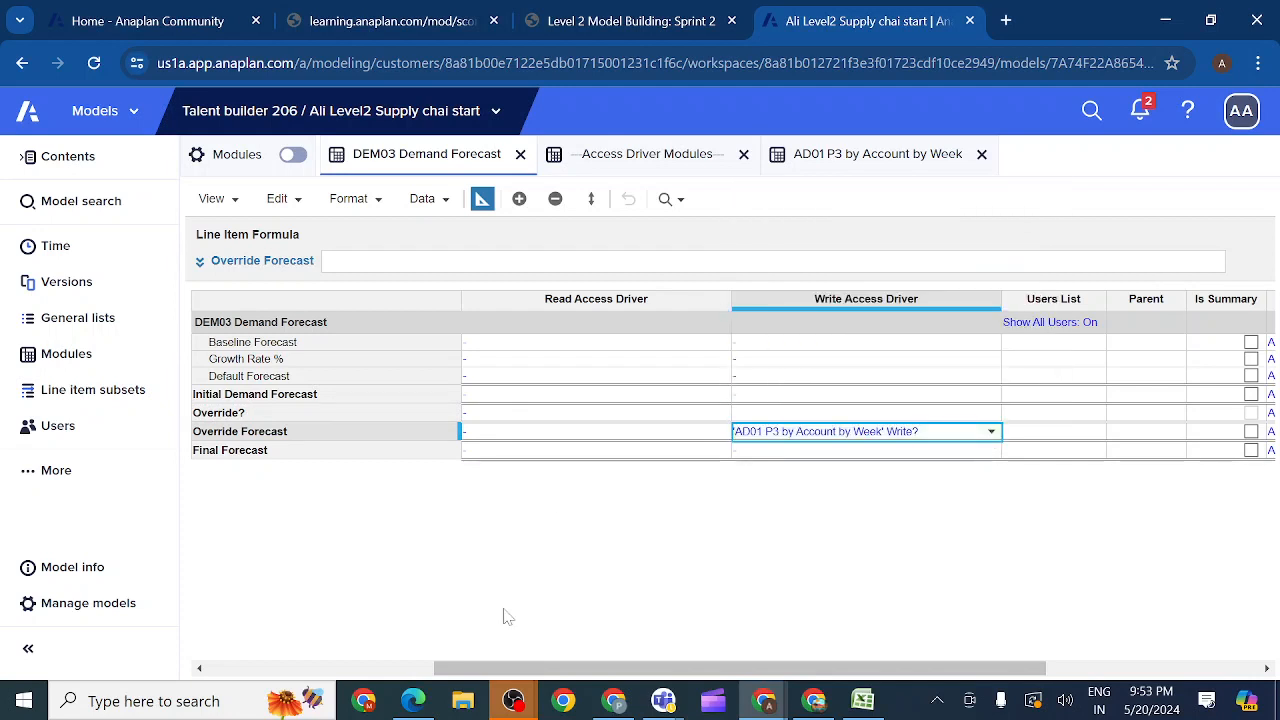
click(562, 299)
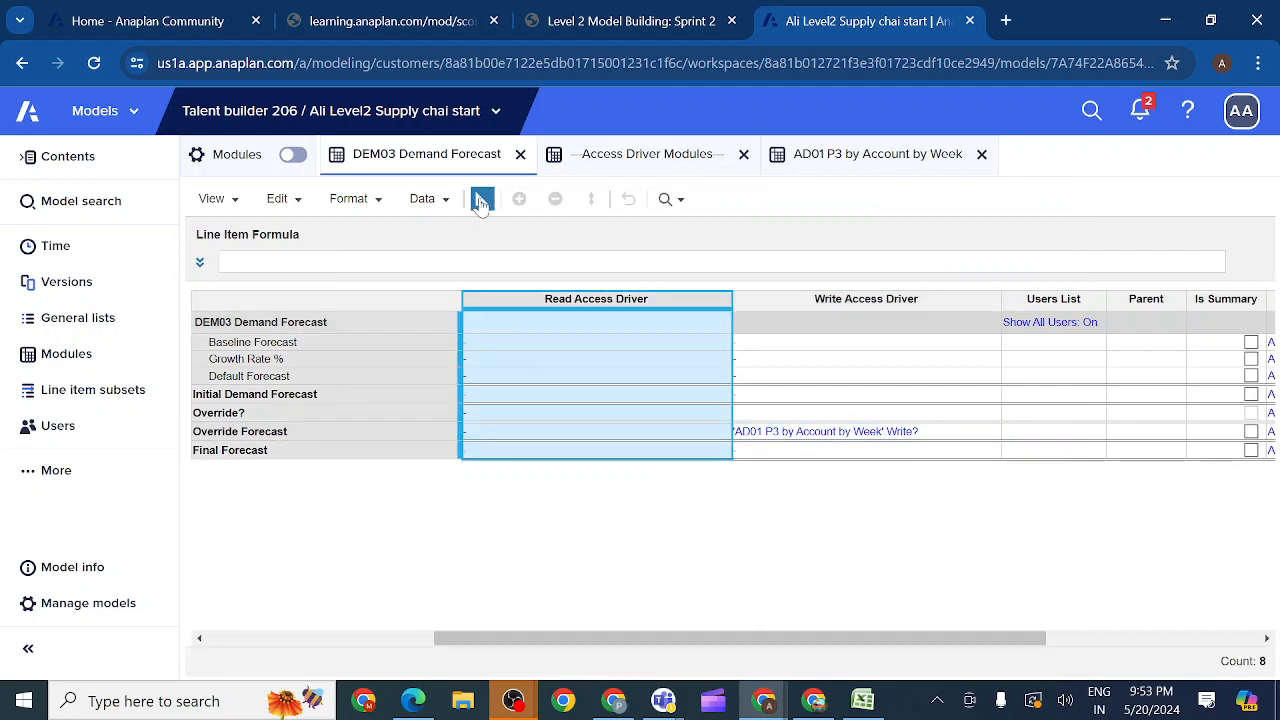
click(481, 199)
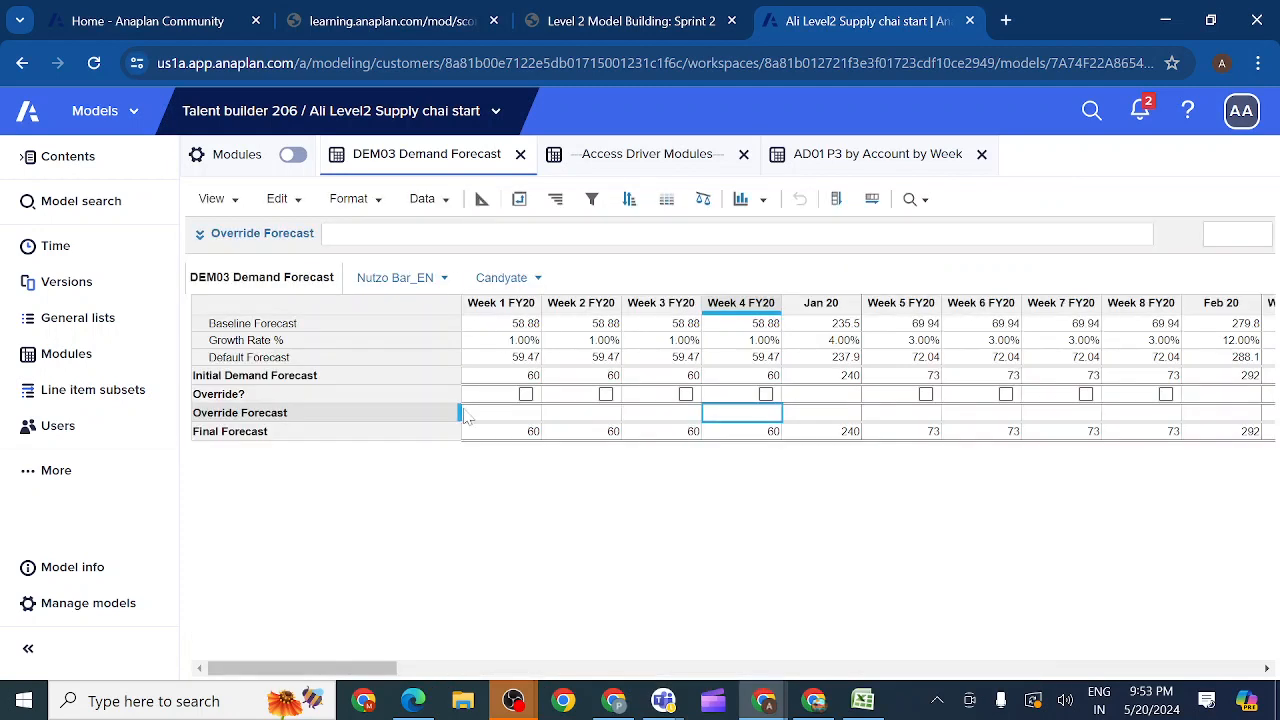
Step: Check the Override Forecast cells for Weeks 1 to 3 FY20, and enable Override? for Week 2 with an Override Forecast of 62
click(530, 419)
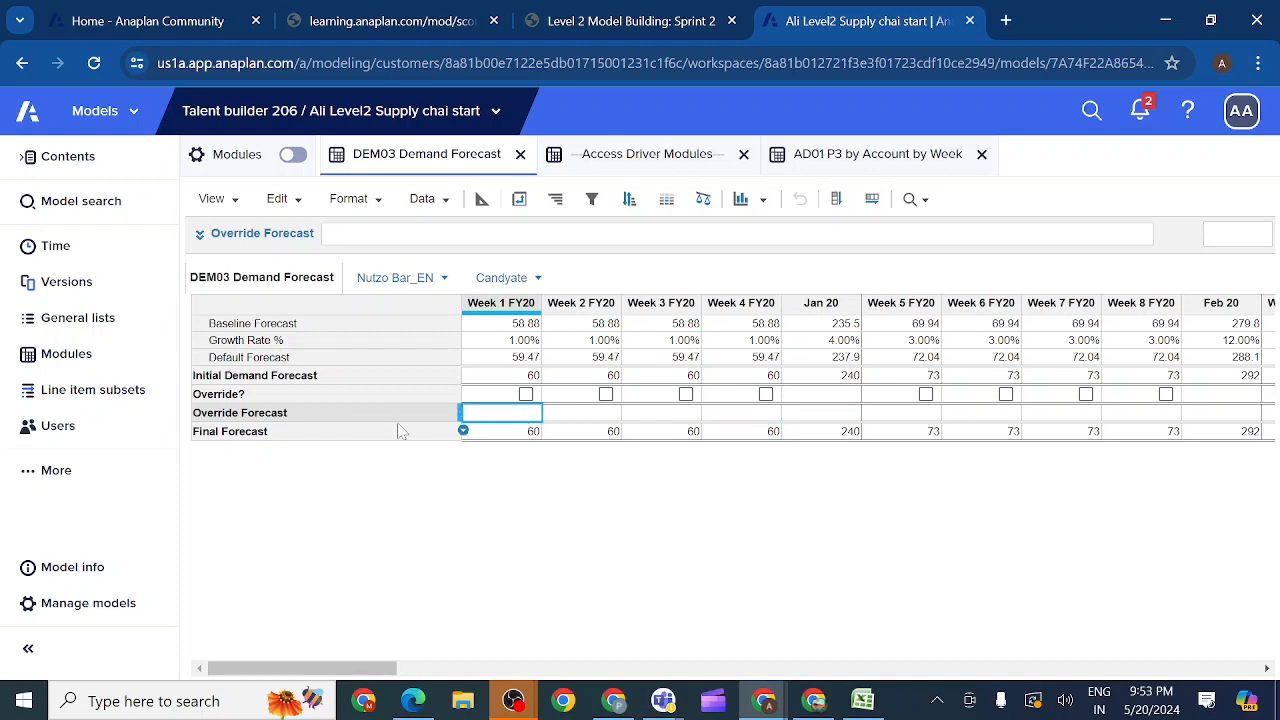
click(593, 419)
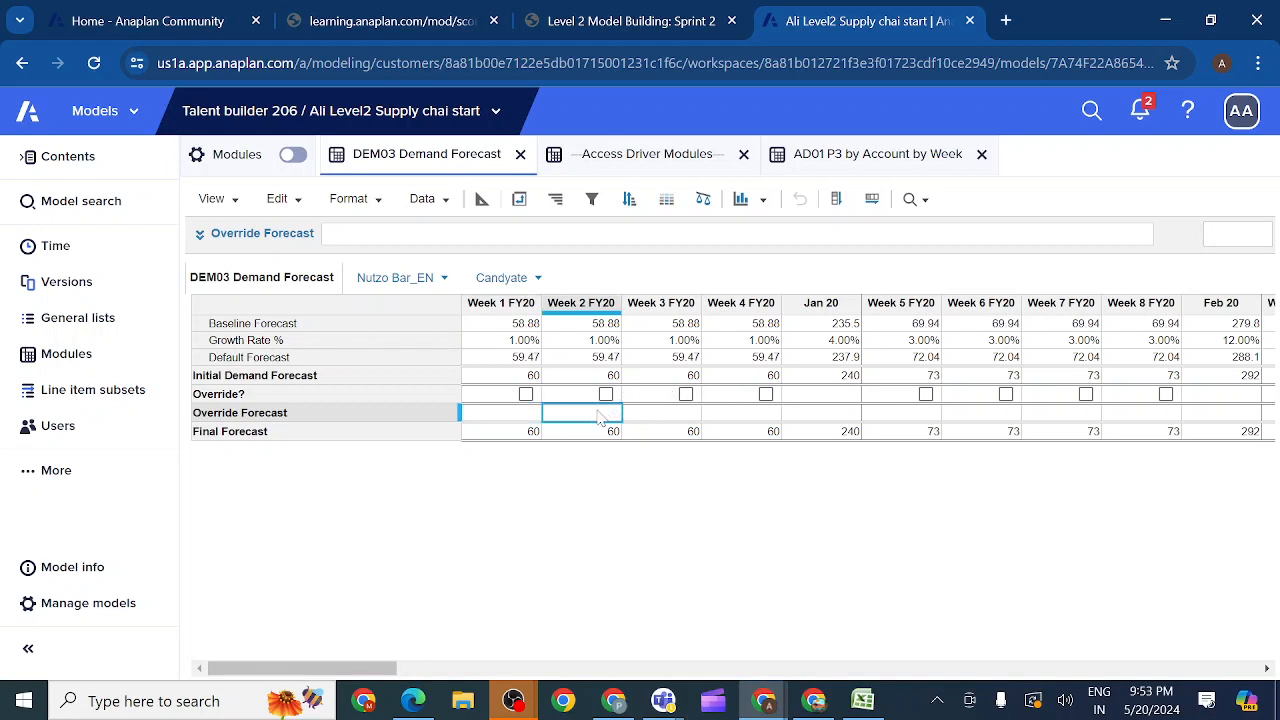
click(661, 418)
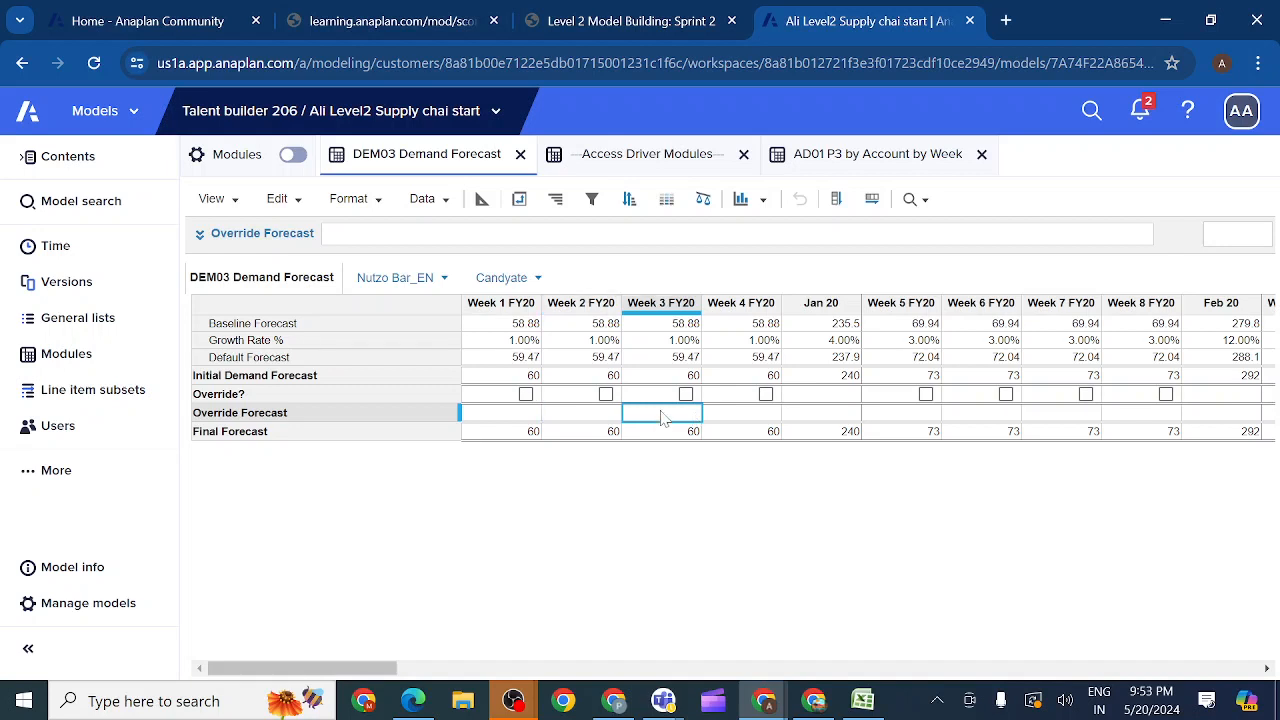
click(606, 395)
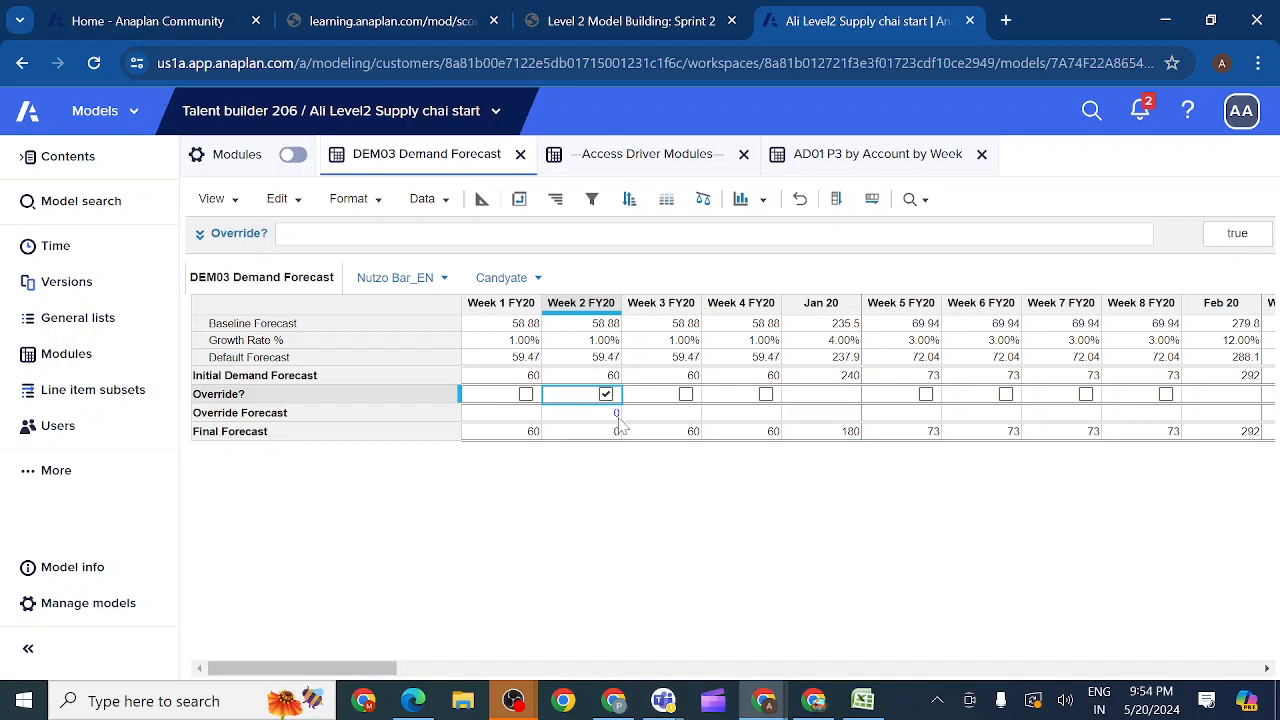
double_click(610, 415)
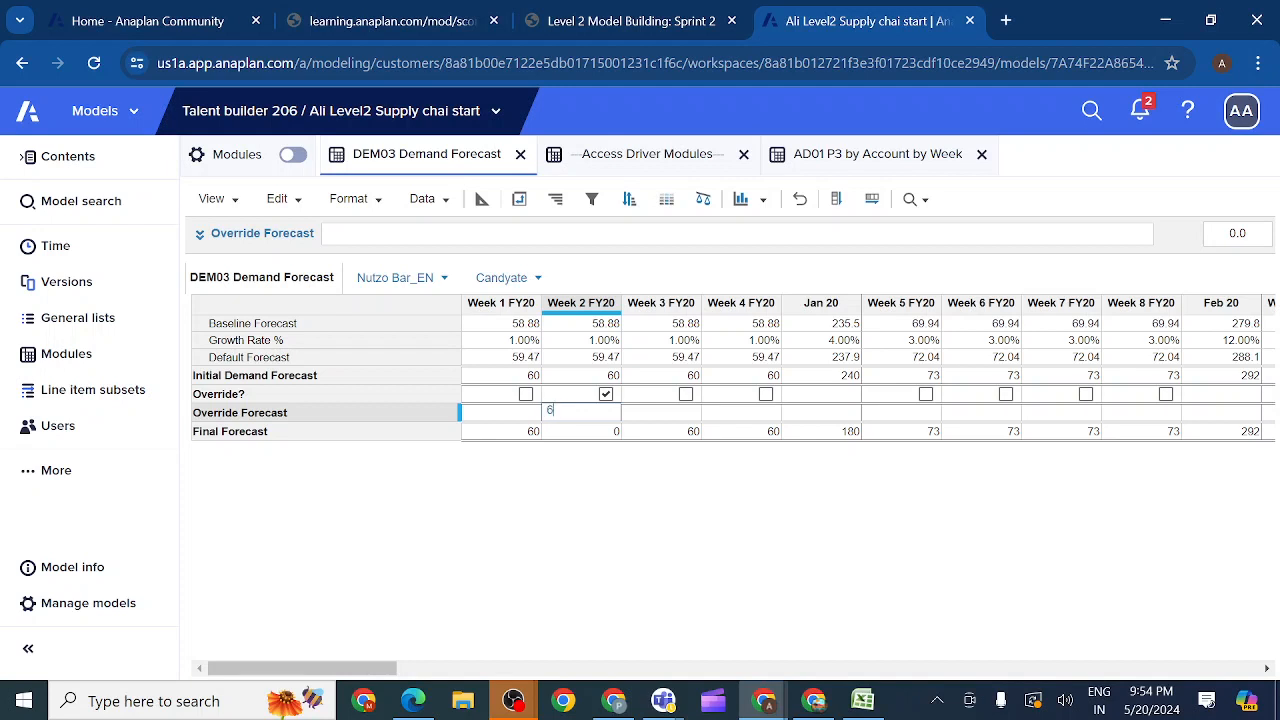
key(Return)
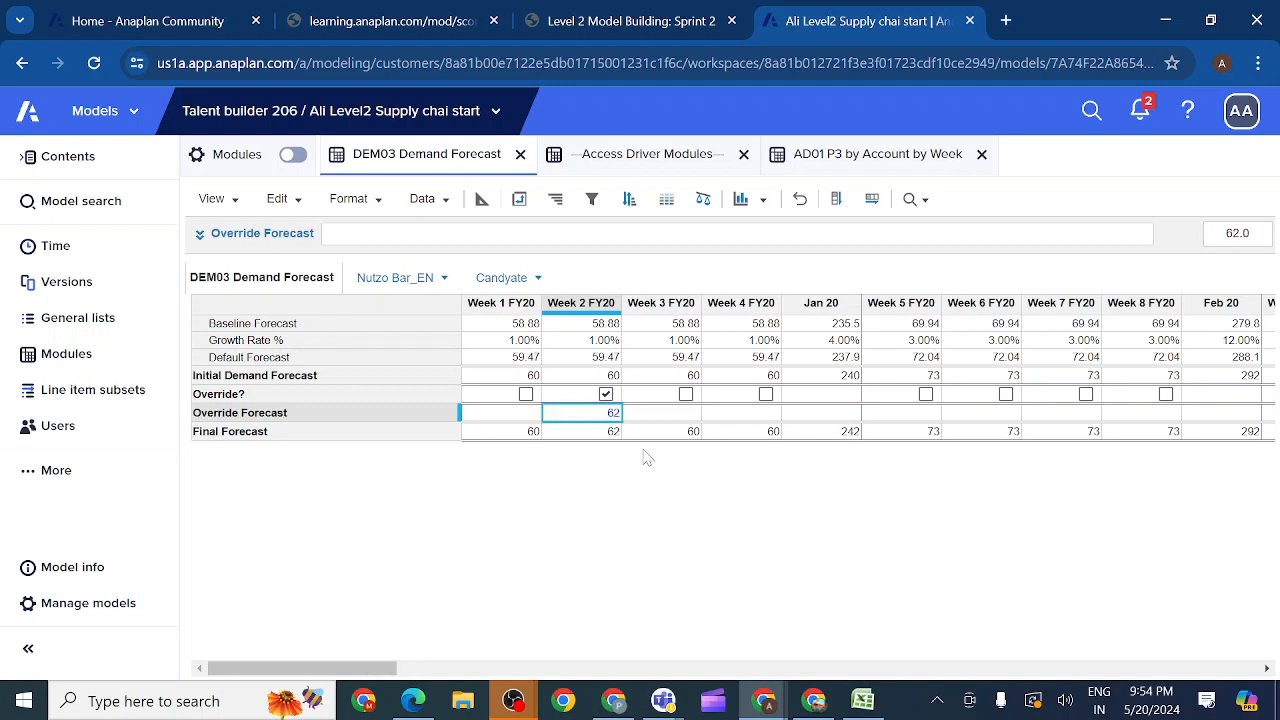
Step: Enable Override? for Week 3 FY20 and set its Override Forecast to 65
click(686, 395)
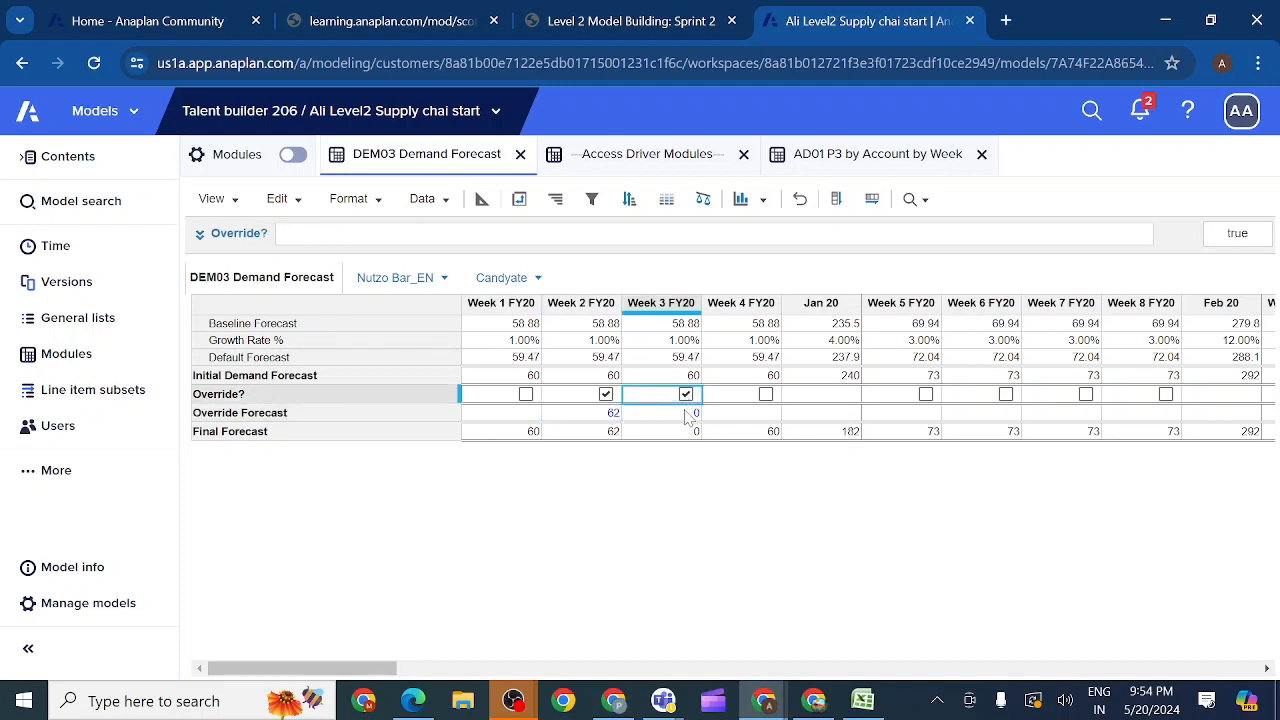
double_click(688, 415)
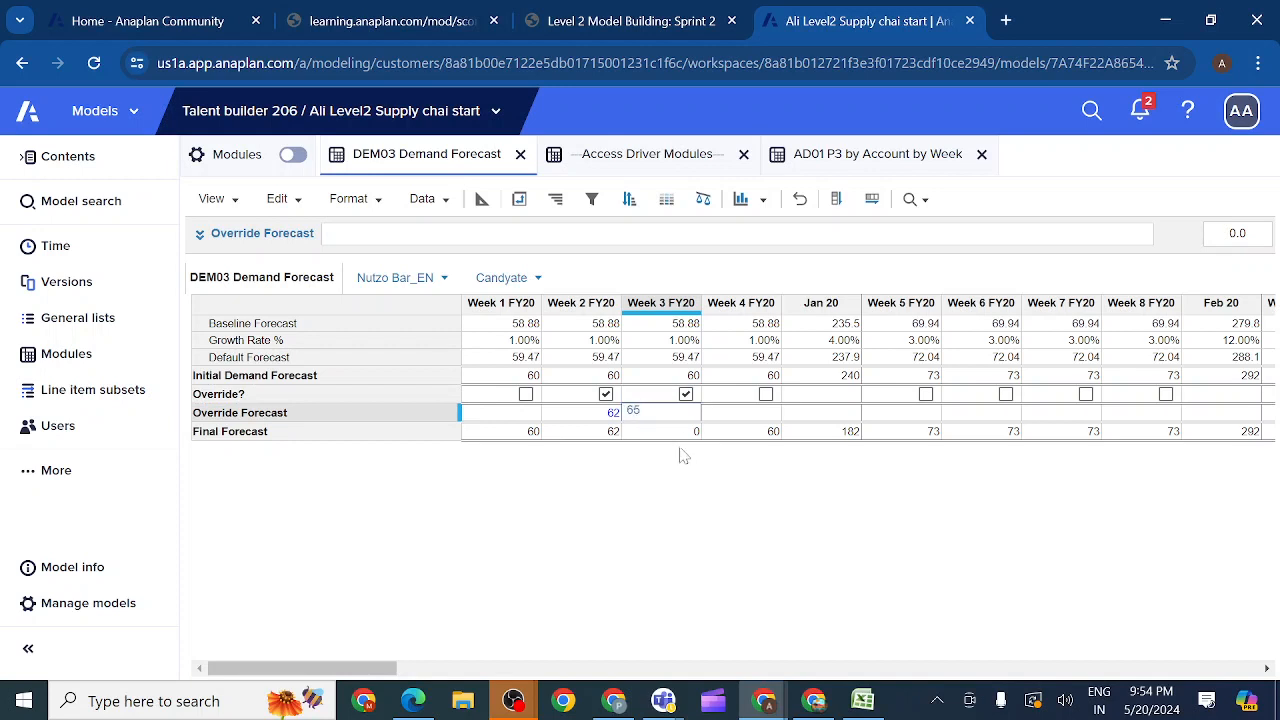
key(Return)
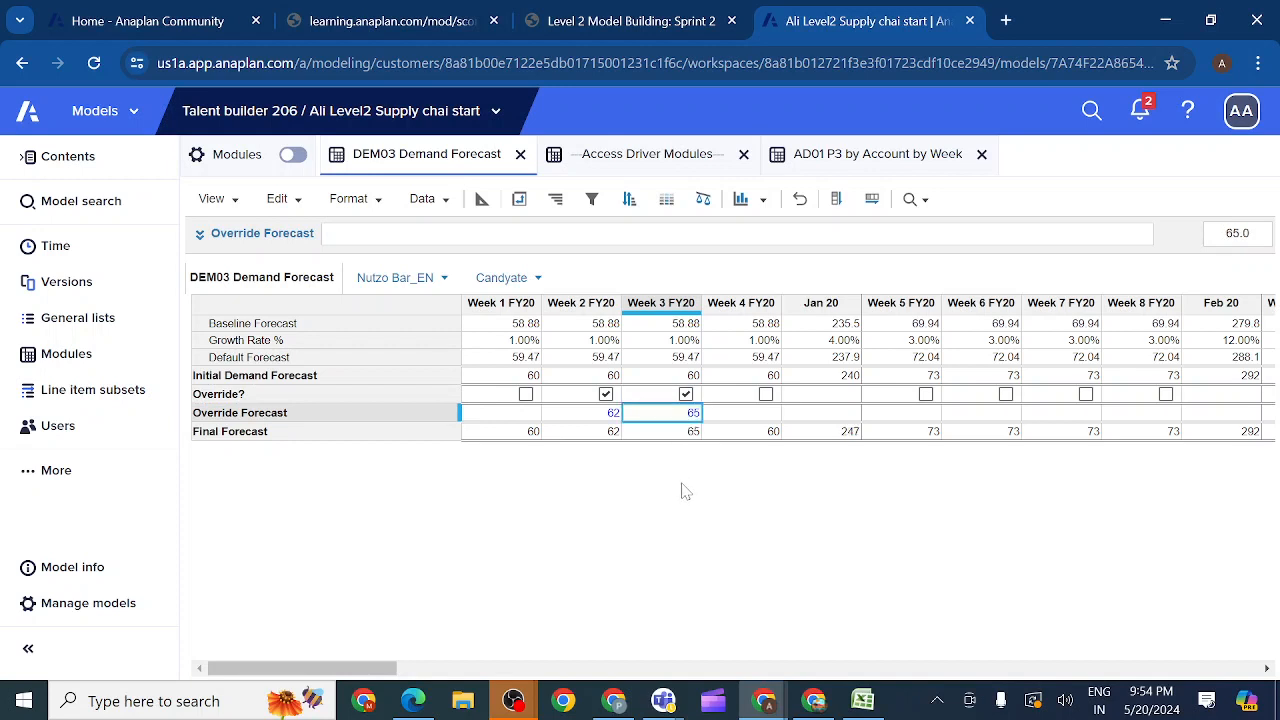
Step: Enable Override? for Week 4 FY20 and compare the weekly overrides with the Write? line item in AD01 P3 by Account by Week
click(348, 432)
click(300, 416)
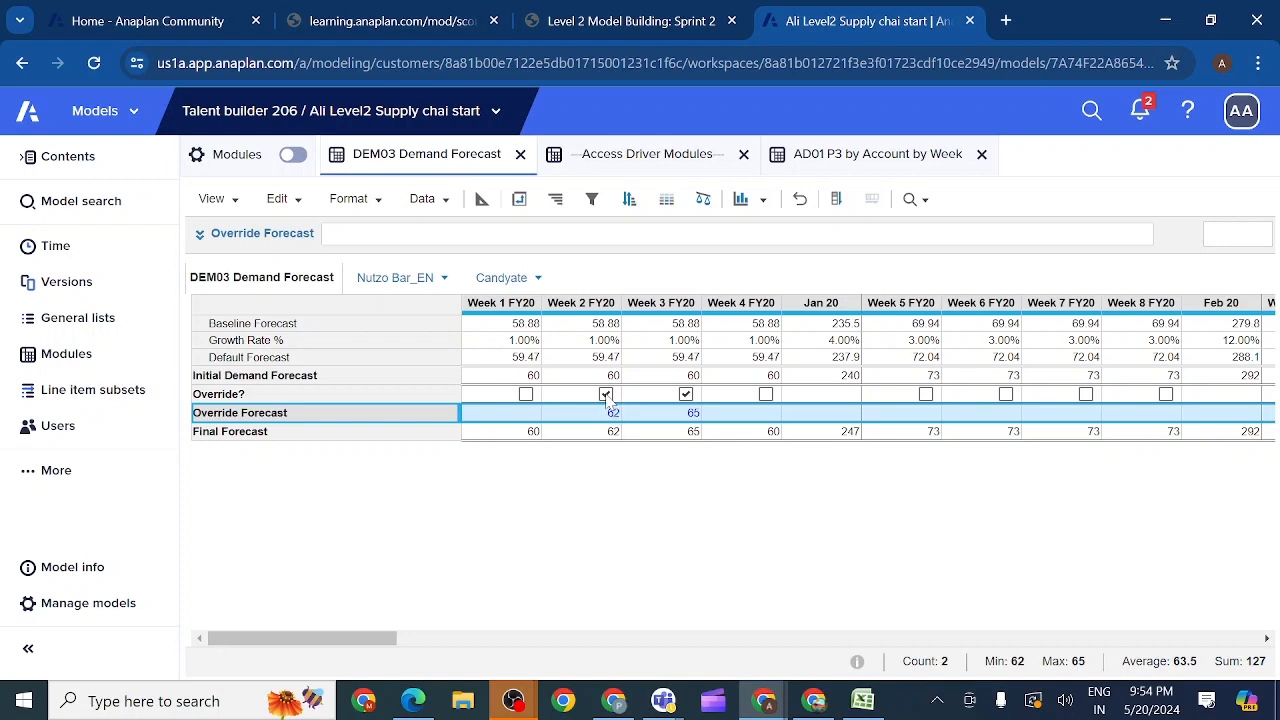
click(766, 394)
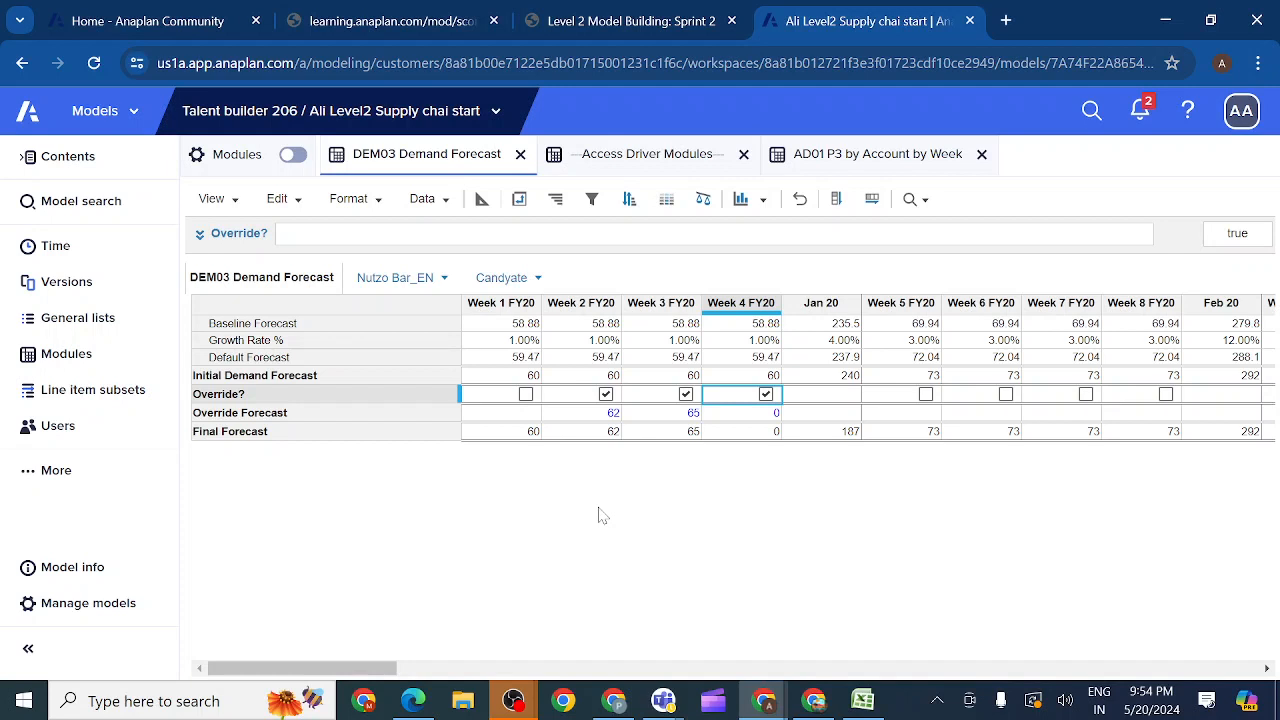
click(518, 418)
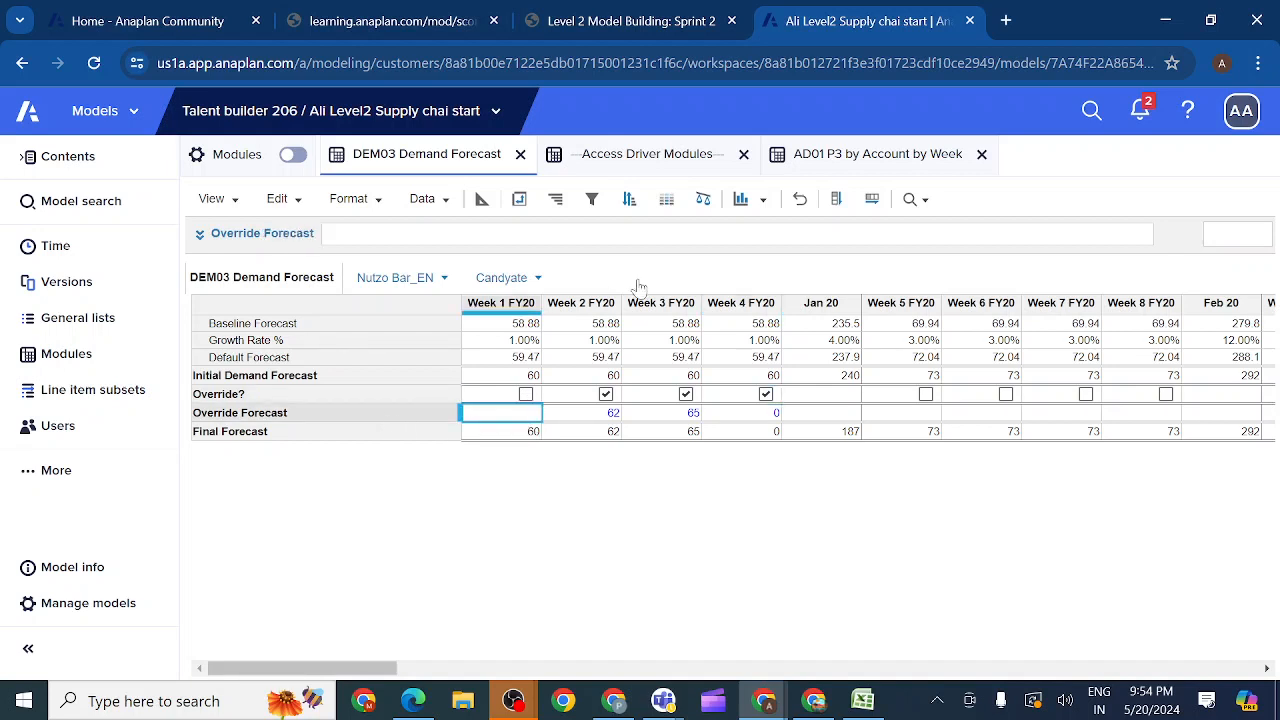
click(853, 162)
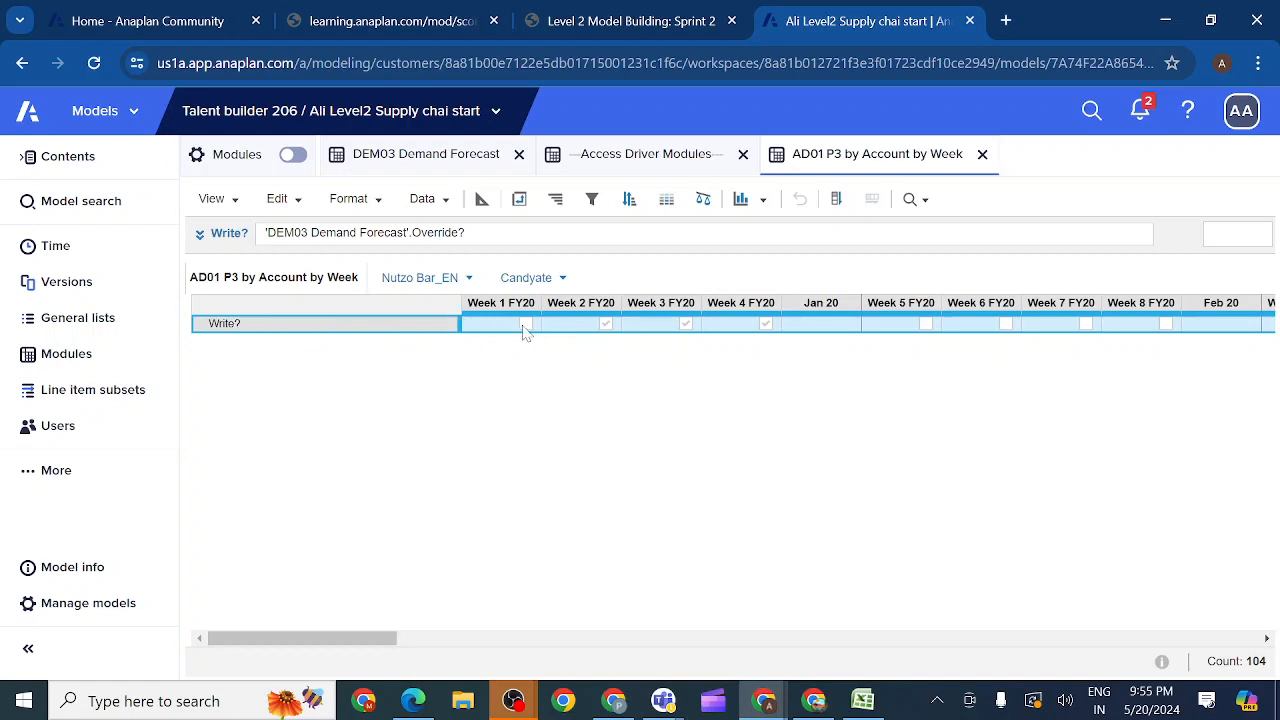
Step: In DEM03 Demand Forecast, test the Override Forecast access by enabling and then clearing Override? for Weeks 1 and 5 FY20
click(424, 160)
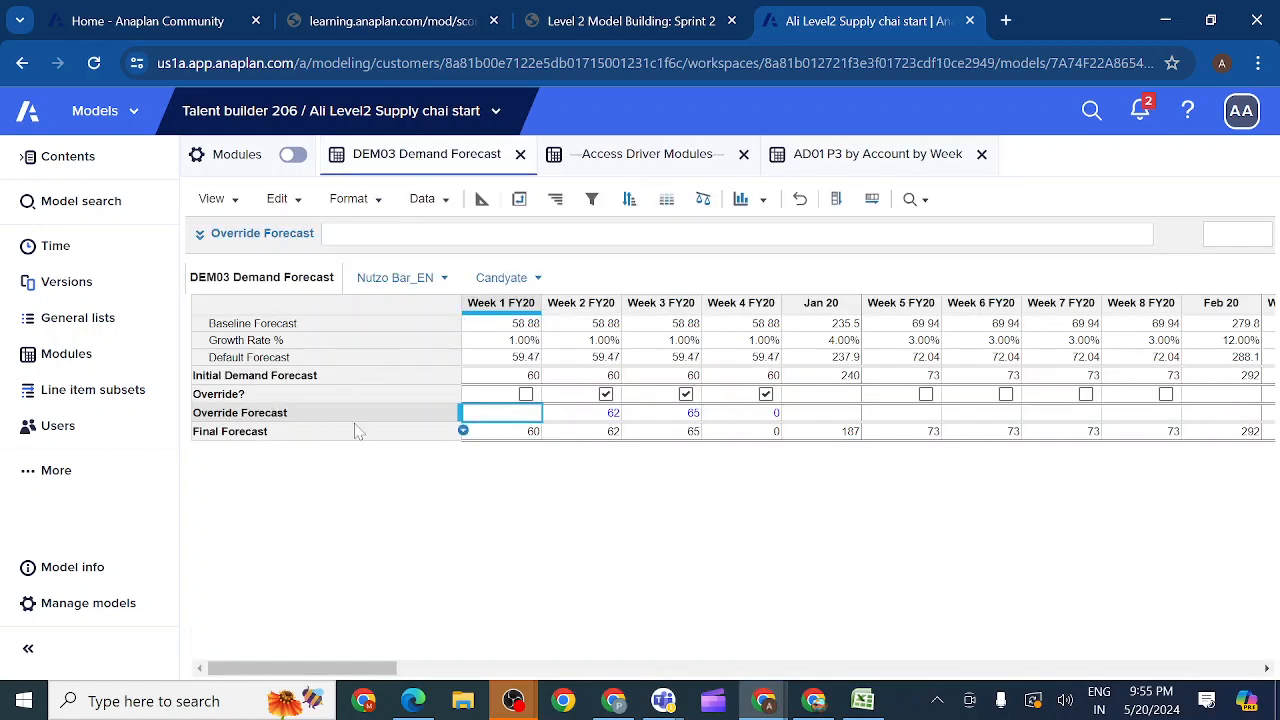
click(309, 419)
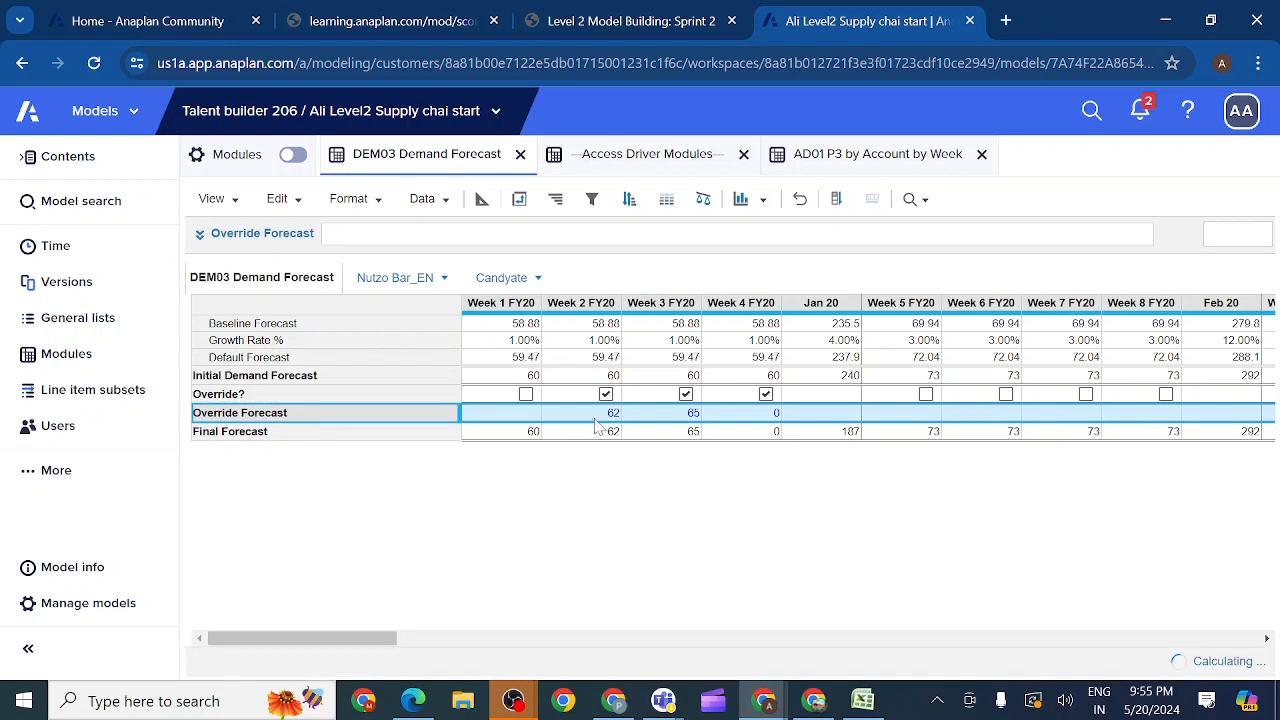
click(526, 395)
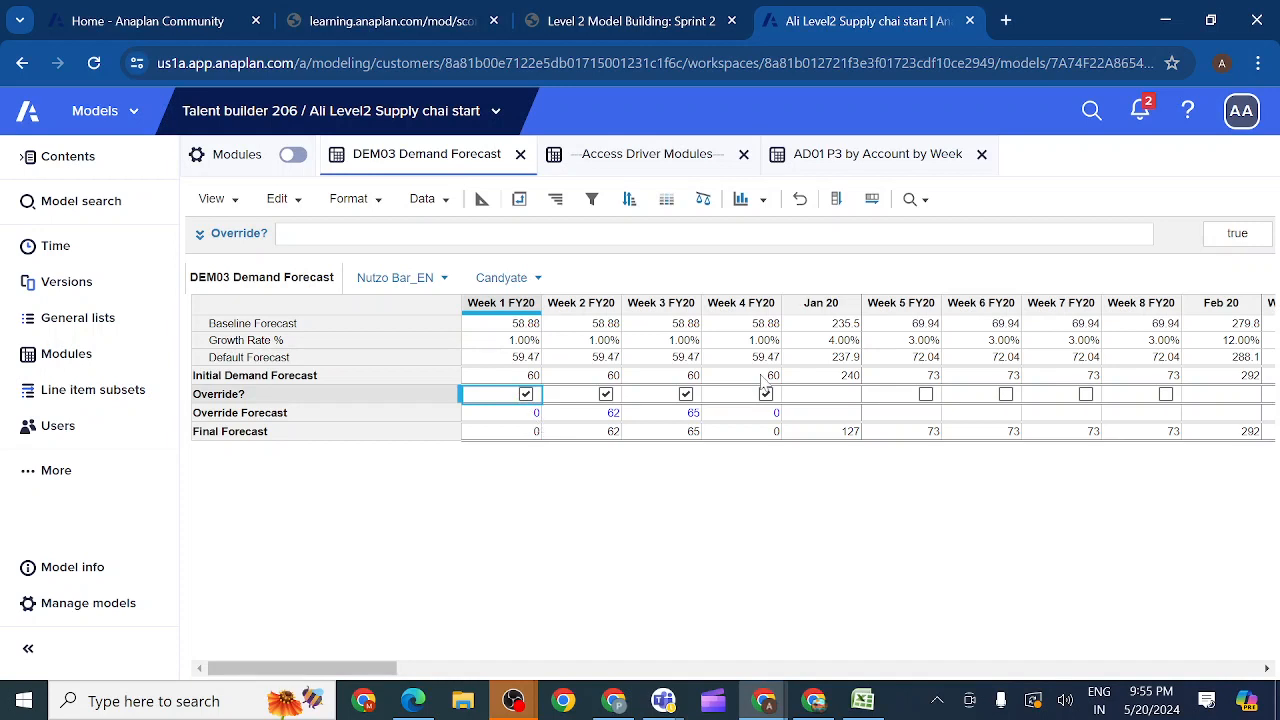
click(928, 397)
click(927, 395)
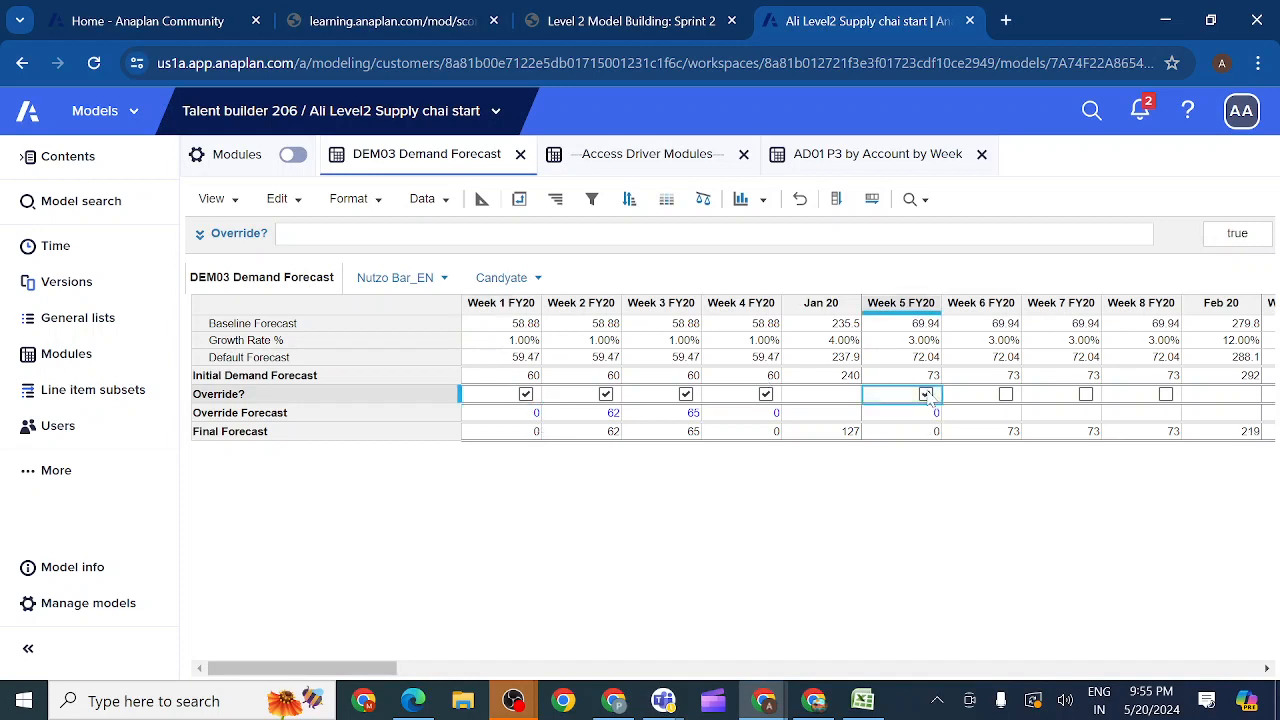
click(927, 395)
click(898, 417)
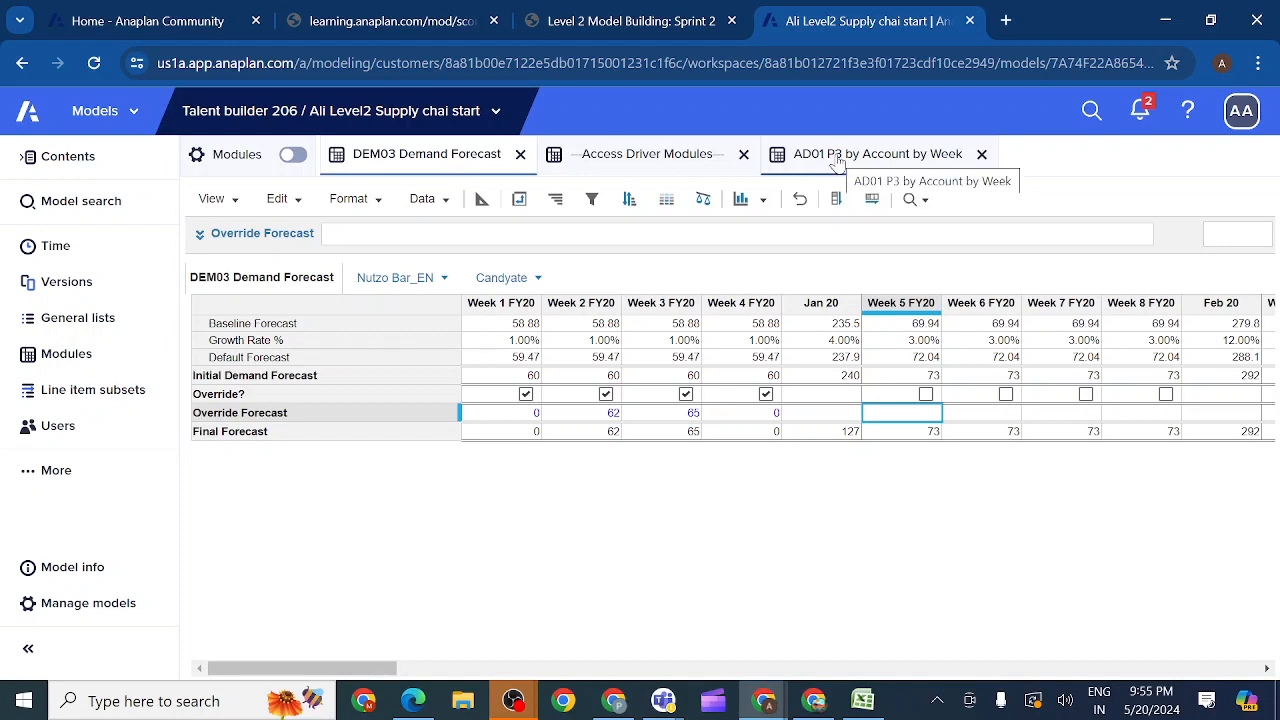
click(526, 395)
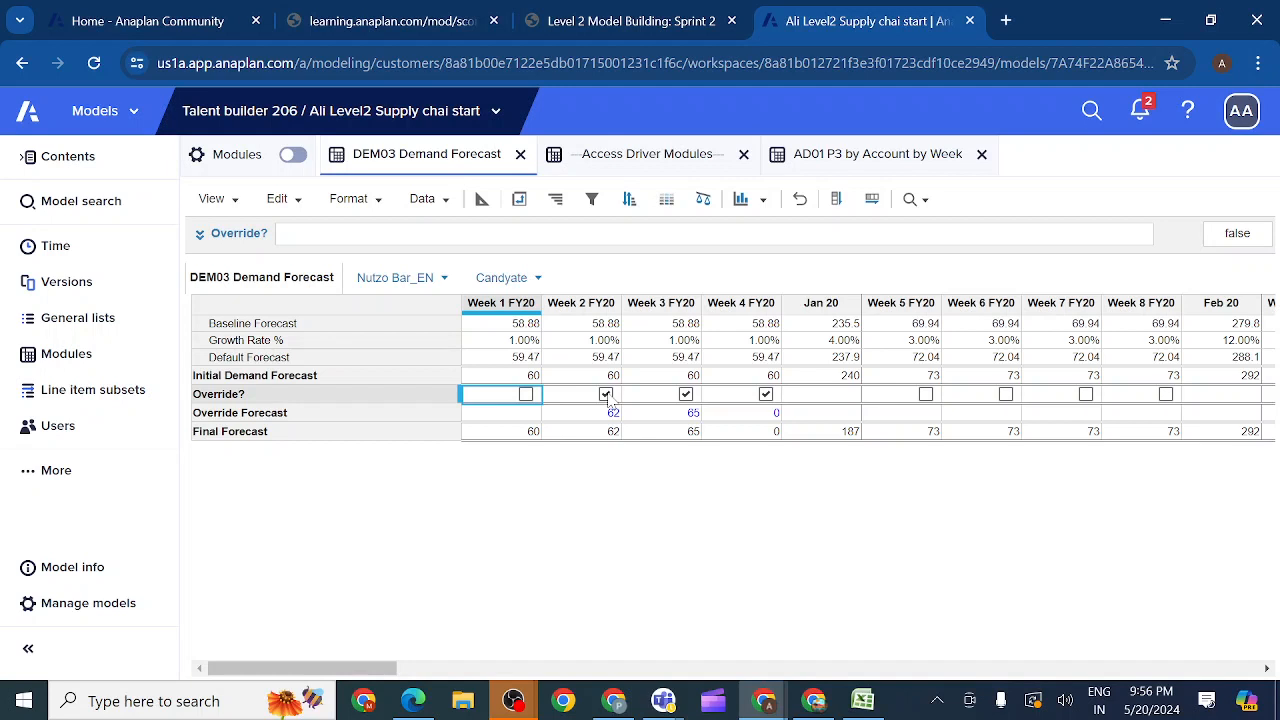
Step: Switch to the Level 2 Model Building: Sprint 2 course and mark activity 2.4.6 as completed
click(625, 18)
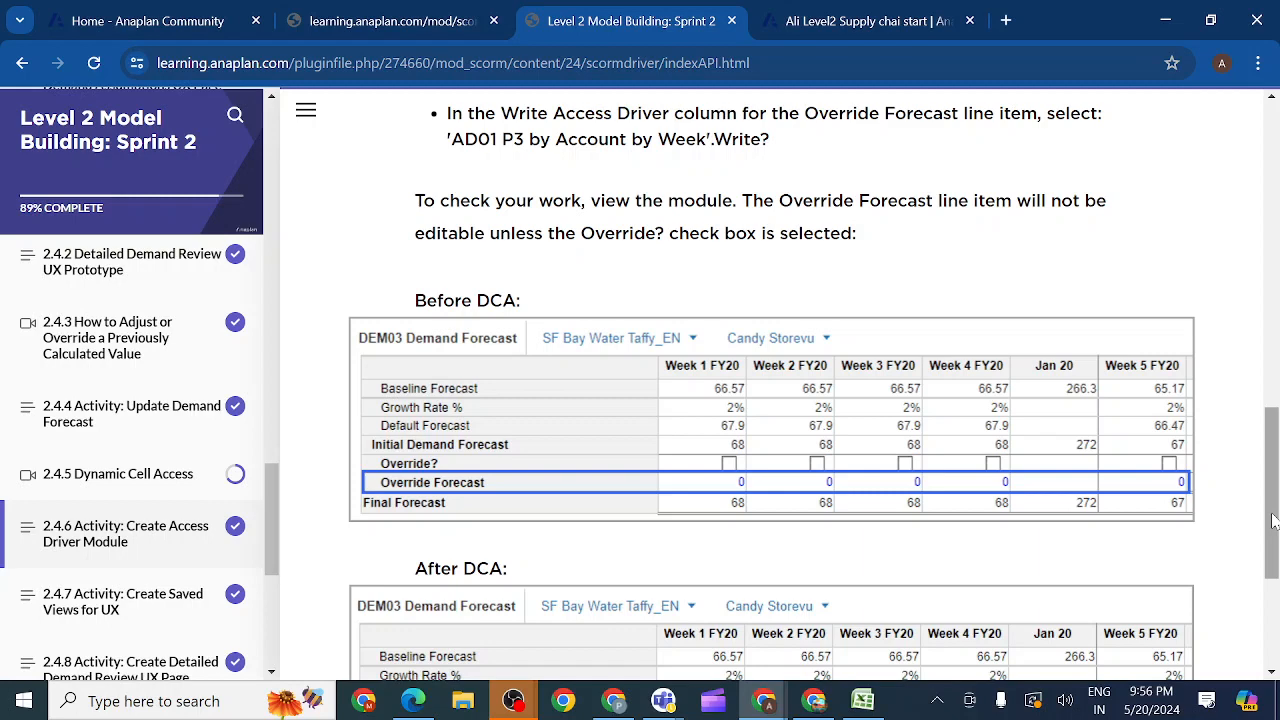
scroll(1272, 520, down, 3)
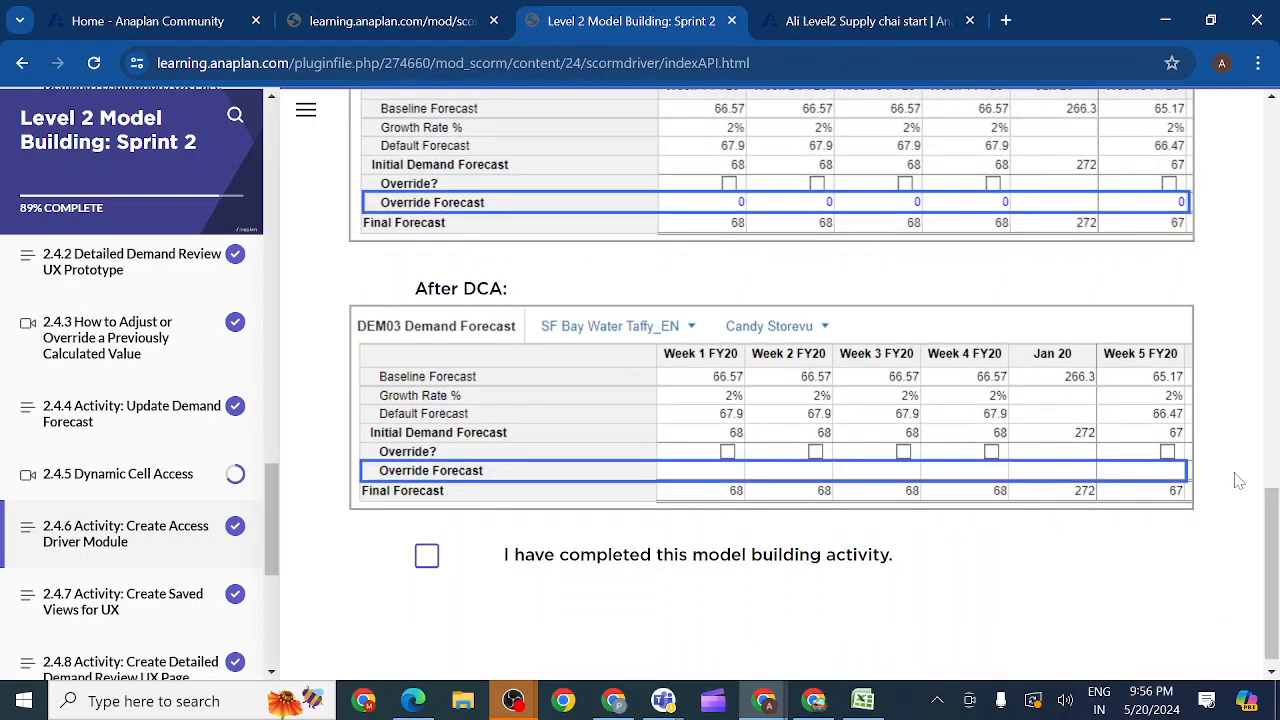
drag(1277, 542, 1277, 598)
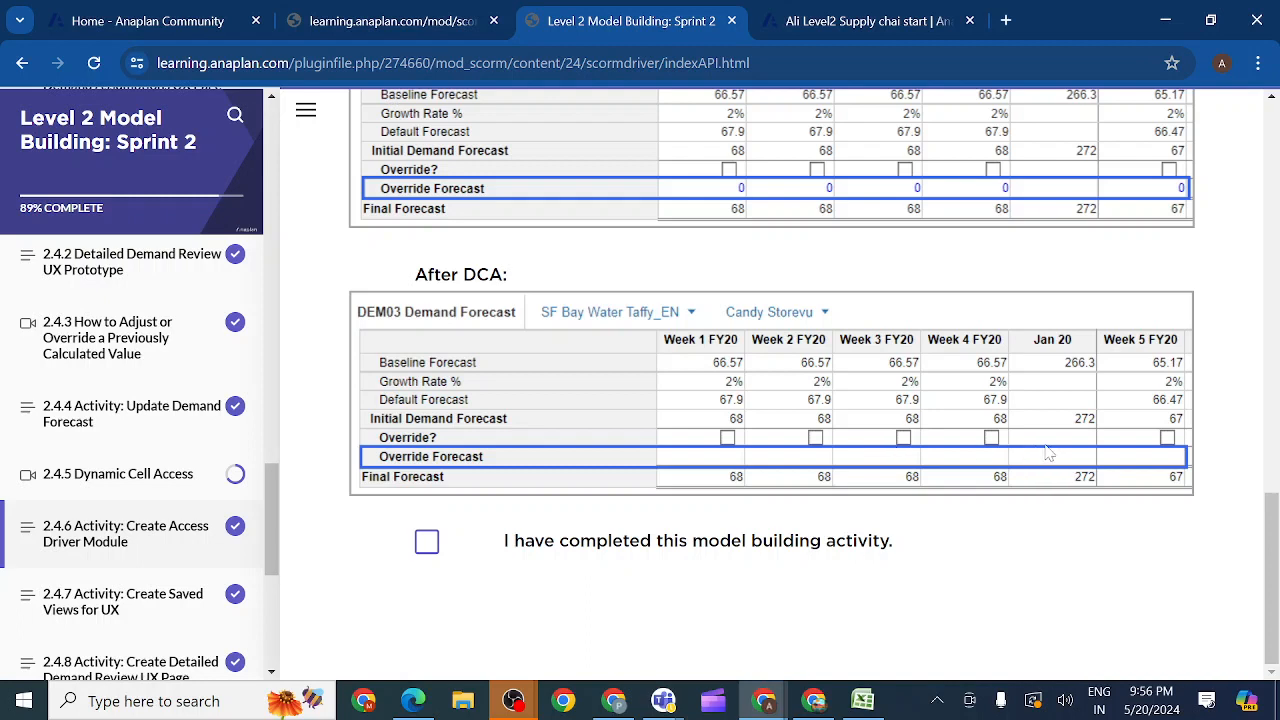
click(428, 543)
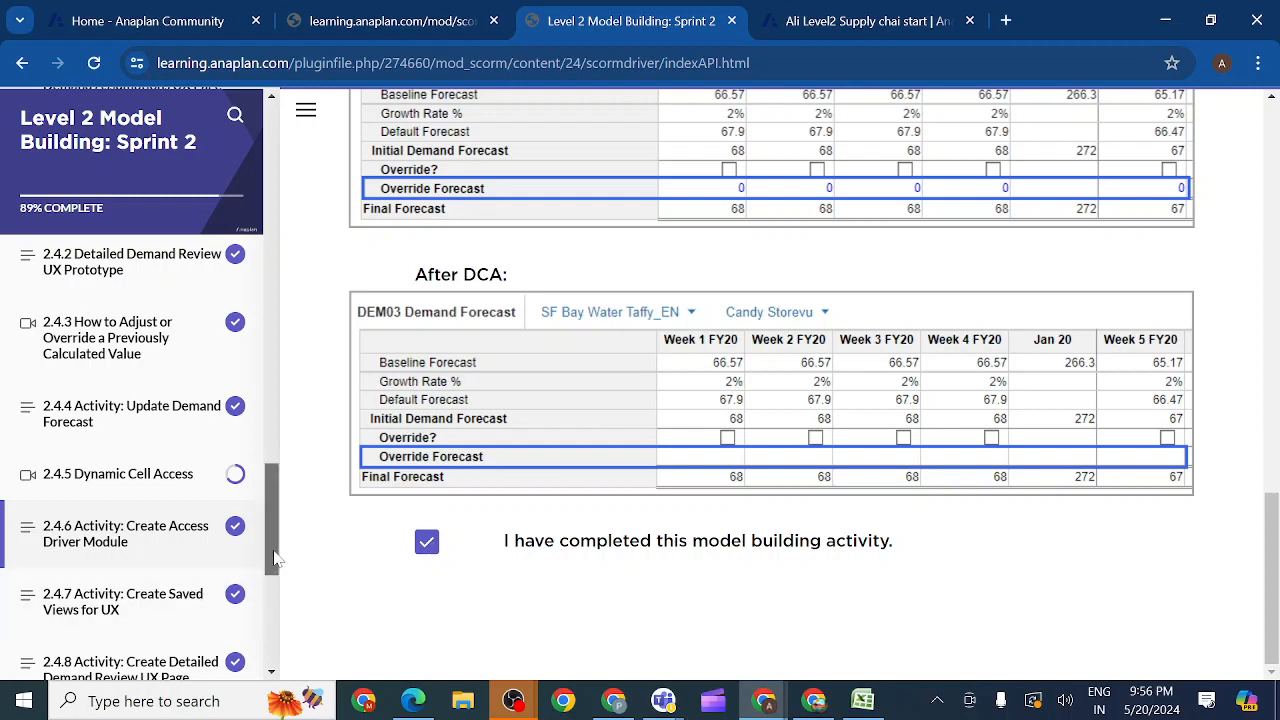
Step: Open activity 2.4.7 Create Saved Views for UX and copy the line item name 'Forecast cf' from section 2.4.7.1
mouse_move(276, 559)
mouse_down()
mouse_move(265, 615)
mouse_move(269, 579)
mouse_up()
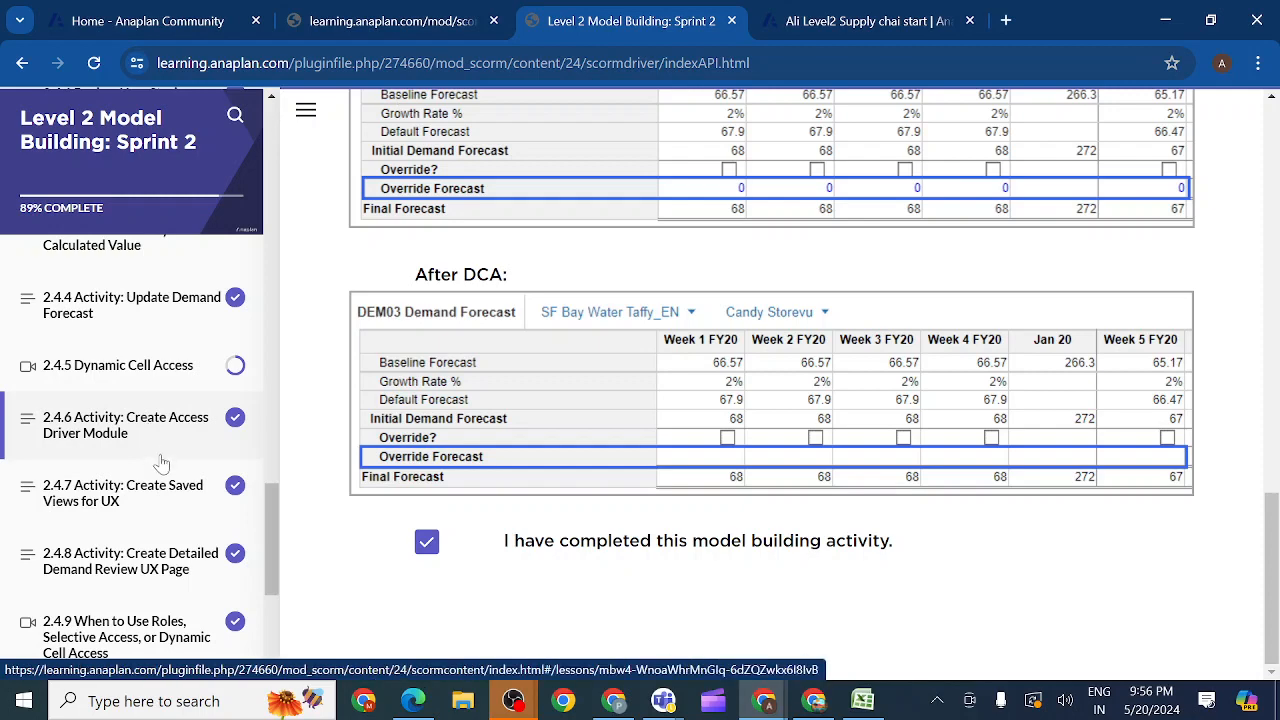
click(154, 497)
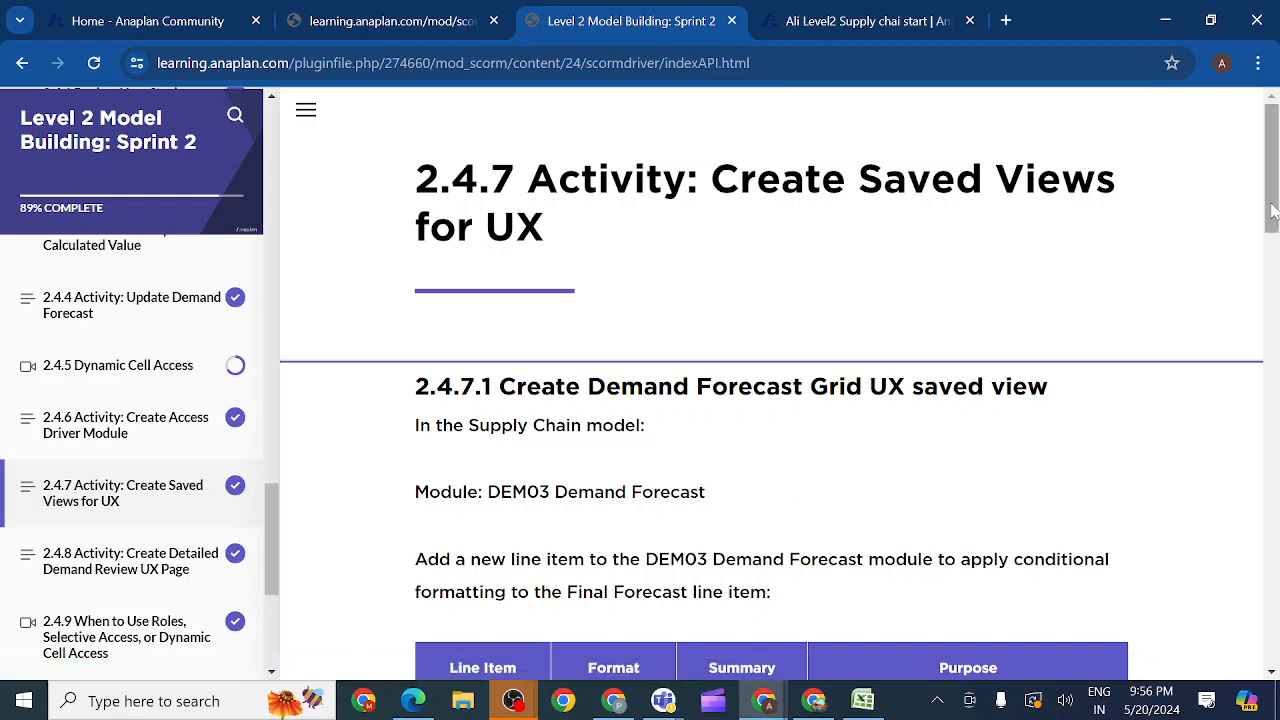
mouse_move(1272, 210)
mouse_down()
mouse_move(1273, 270)
mouse_move(1271, 215)
mouse_up()
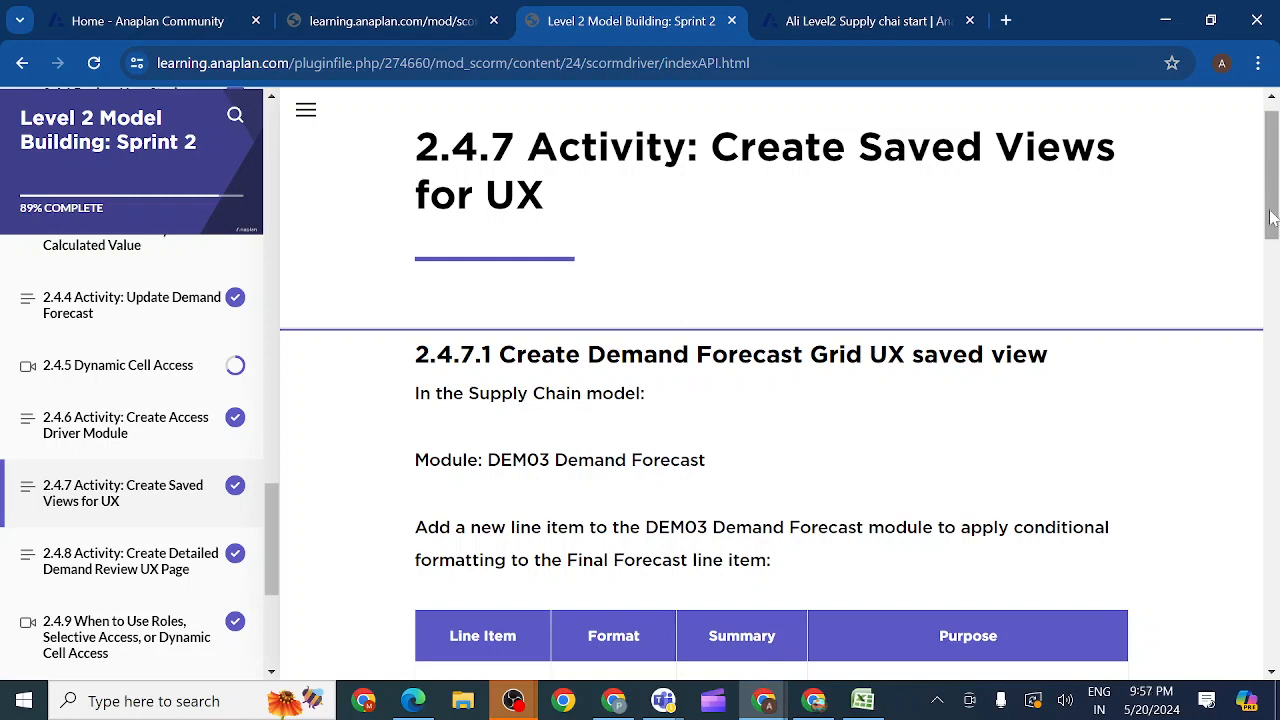
drag(1272, 218, 1272, 268)
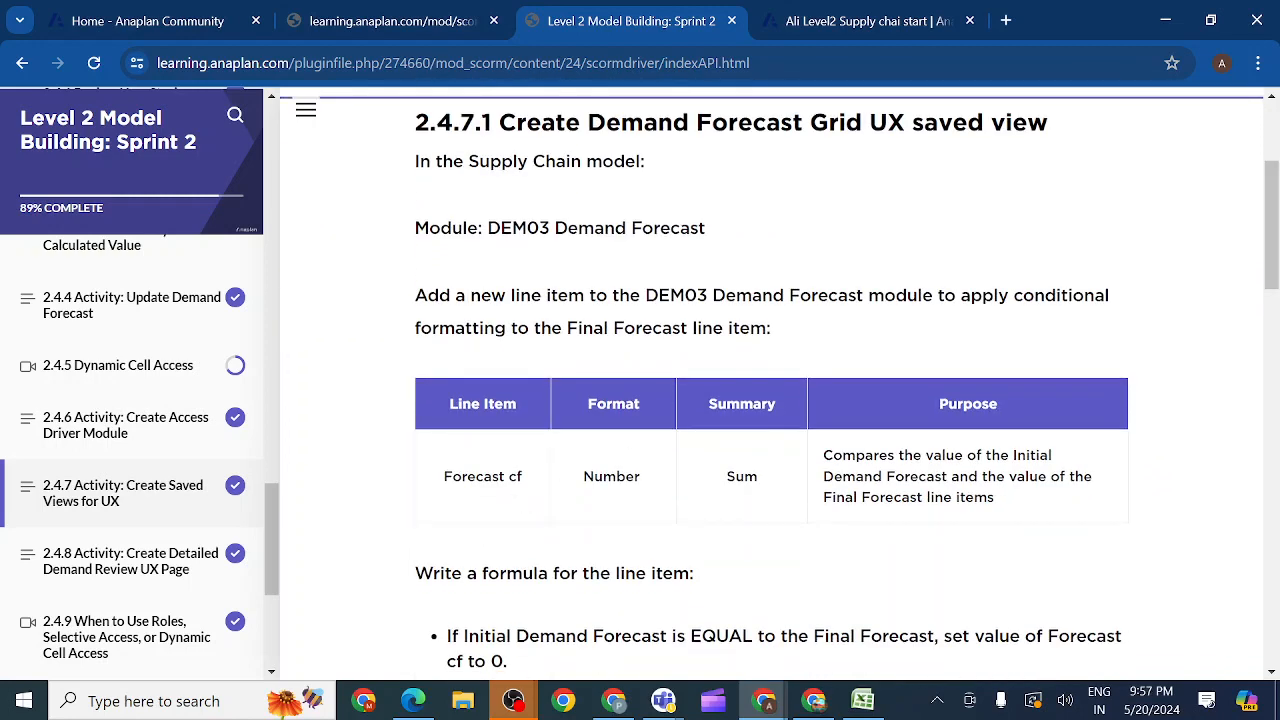
drag(526, 482, 443, 478)
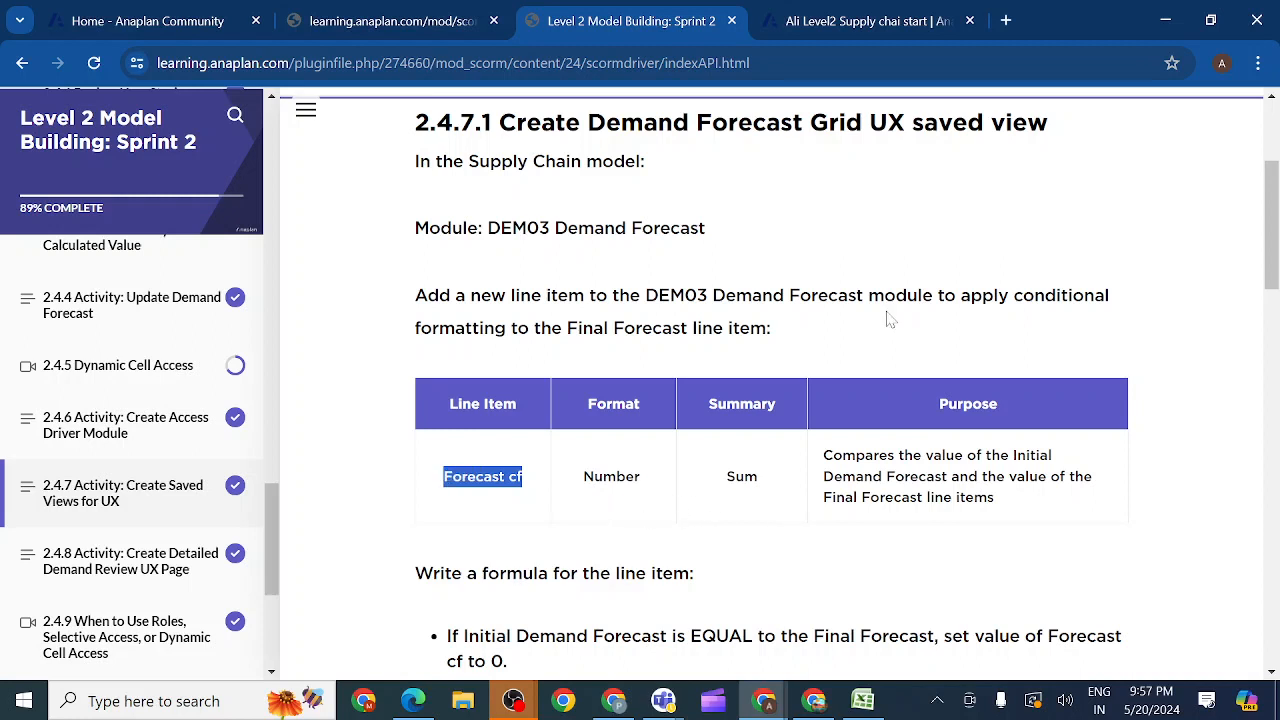
Step: Return to the Anaplan model and insert a Forecast cf line item at the end of DEM03 Demand Forecast
click(855, 30)
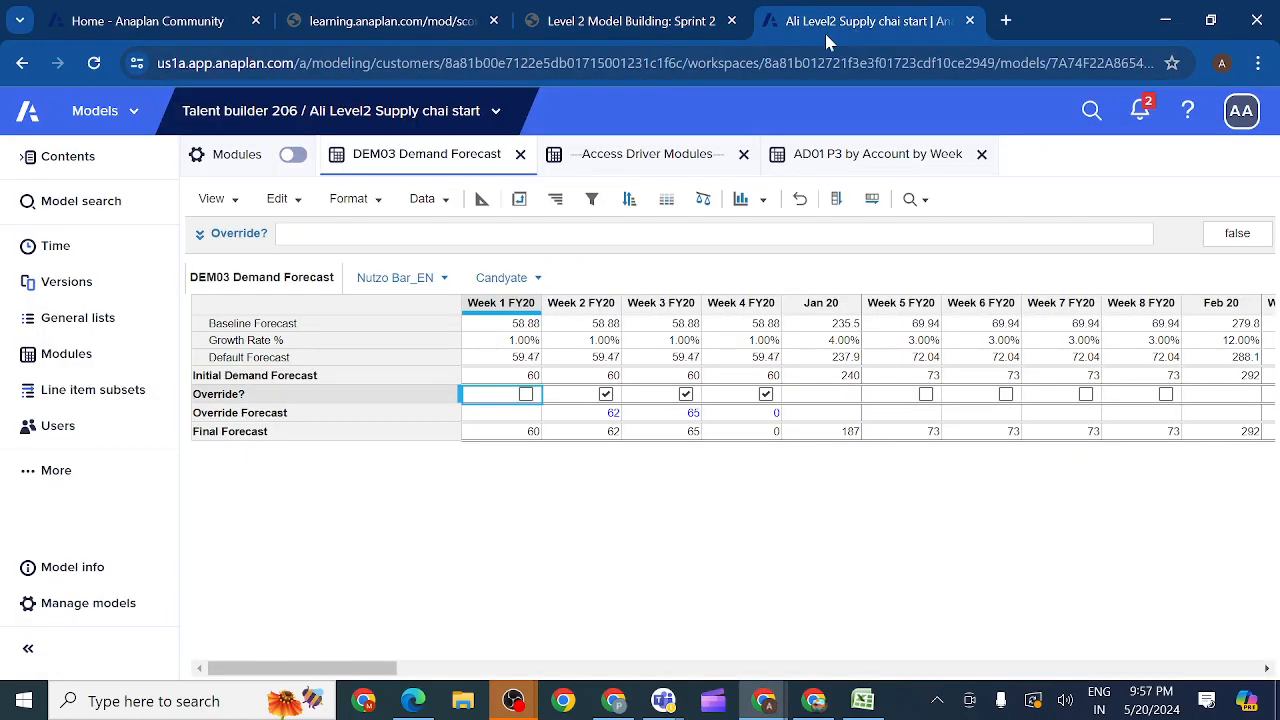
click(273, 434)
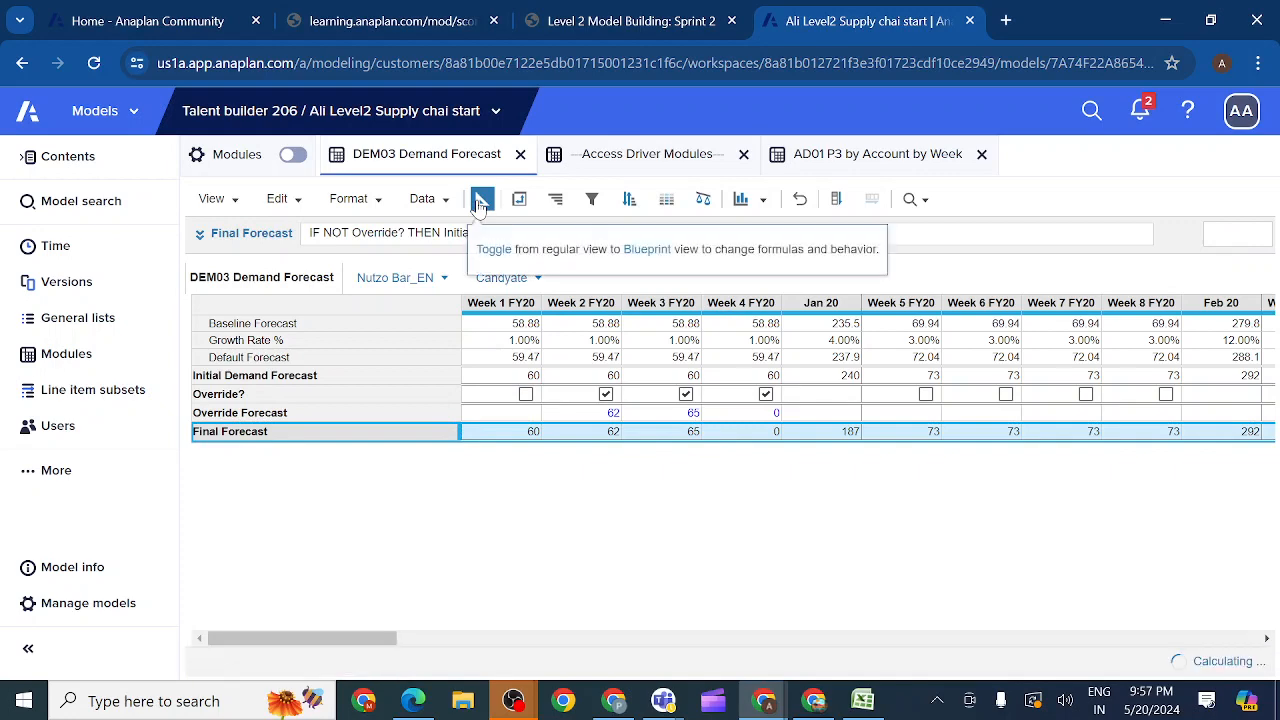
click(481, 200)
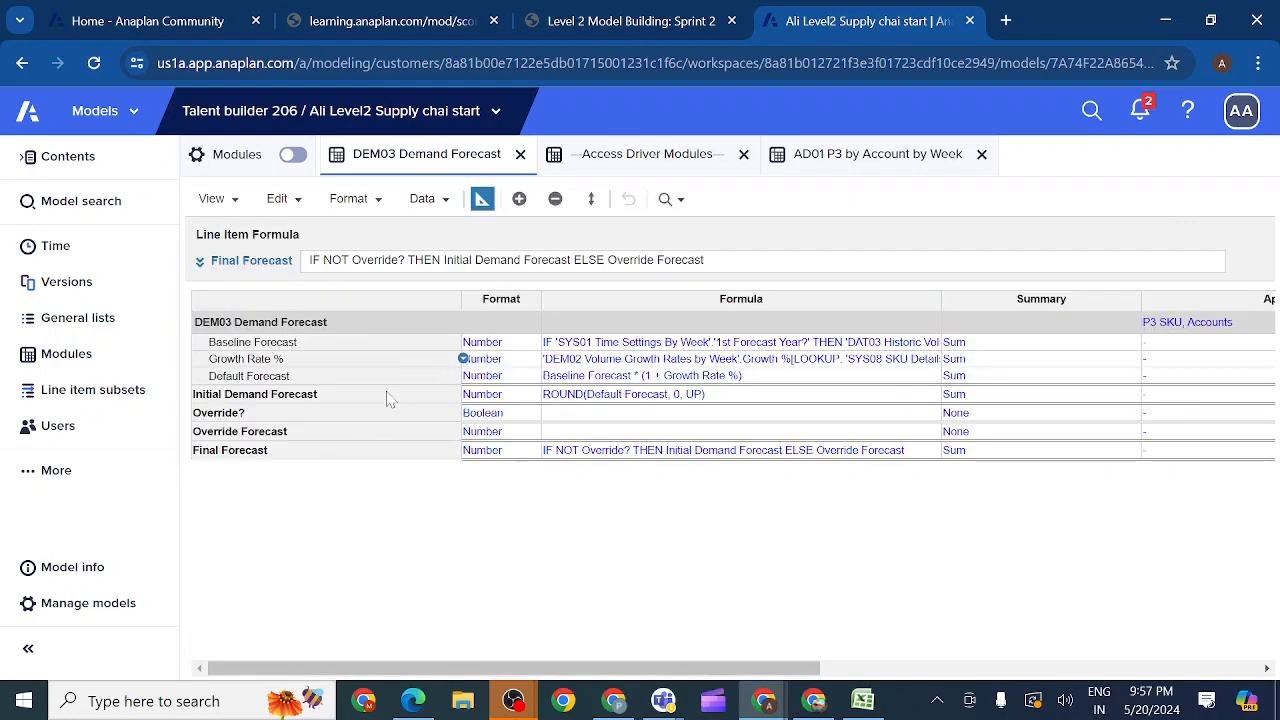
click(519, 200)
text(Forecast cf)
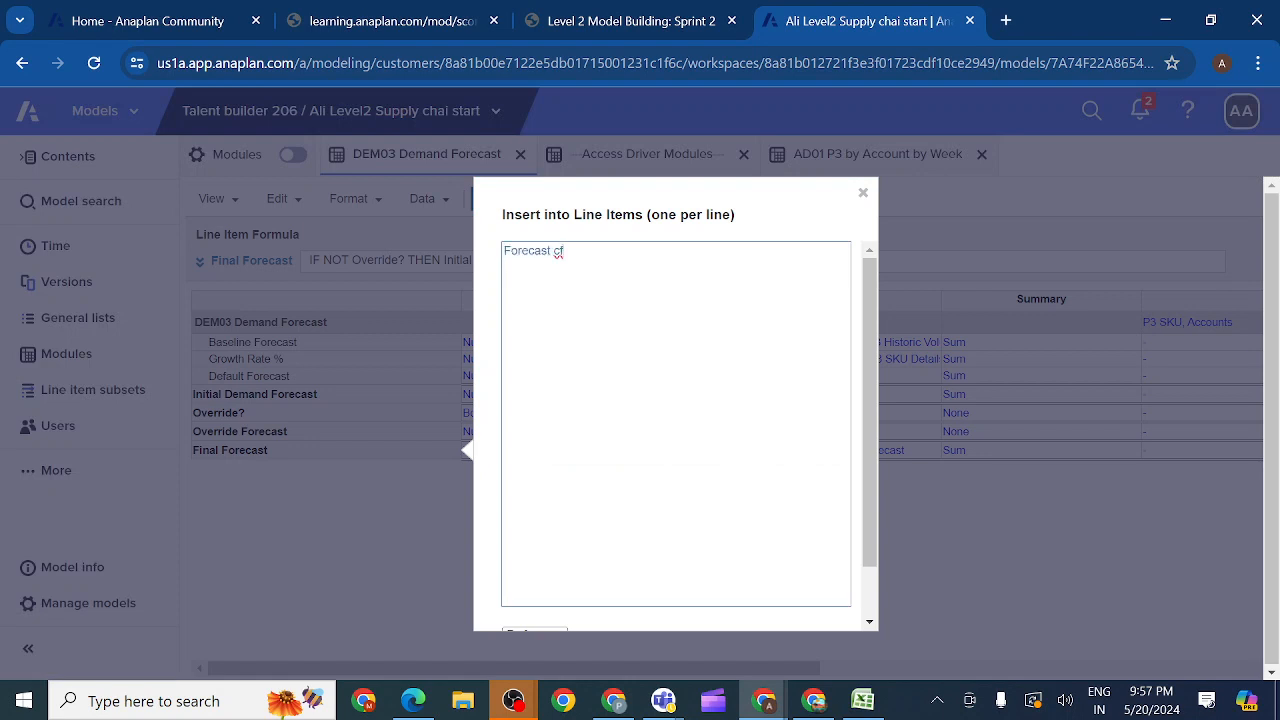
drag(871, 366, 871, 412)
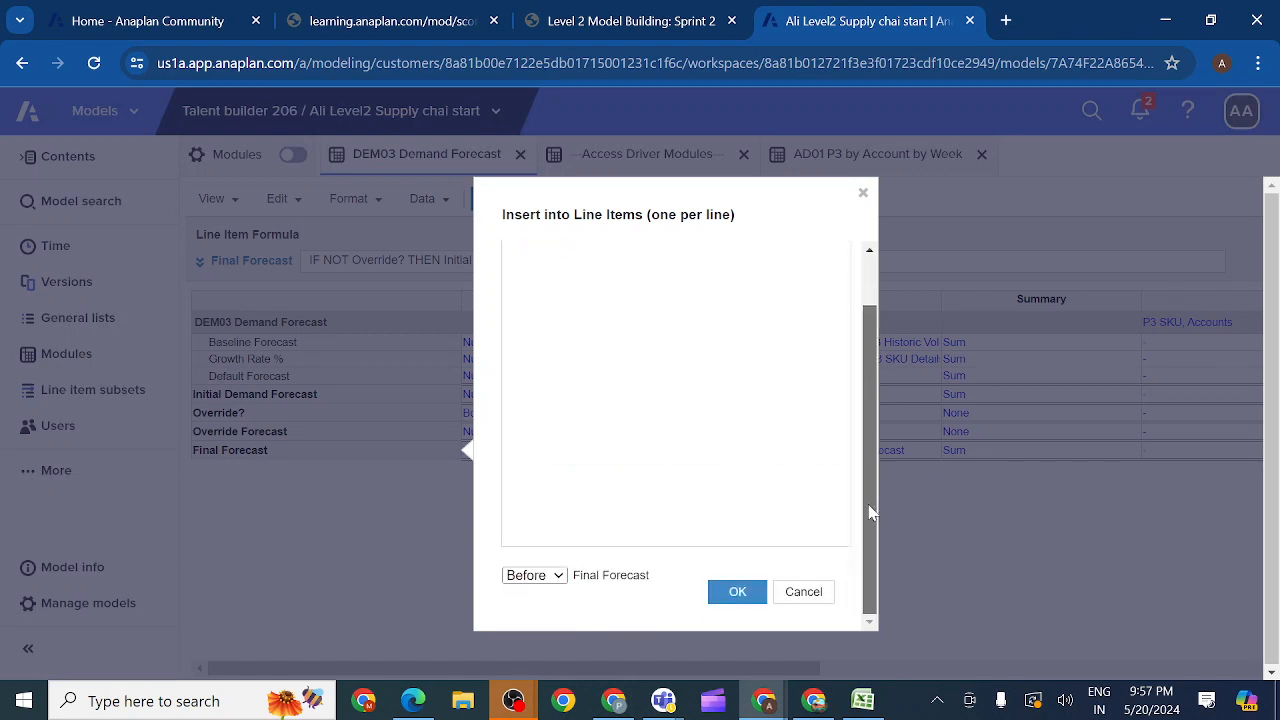
click(555, 576)
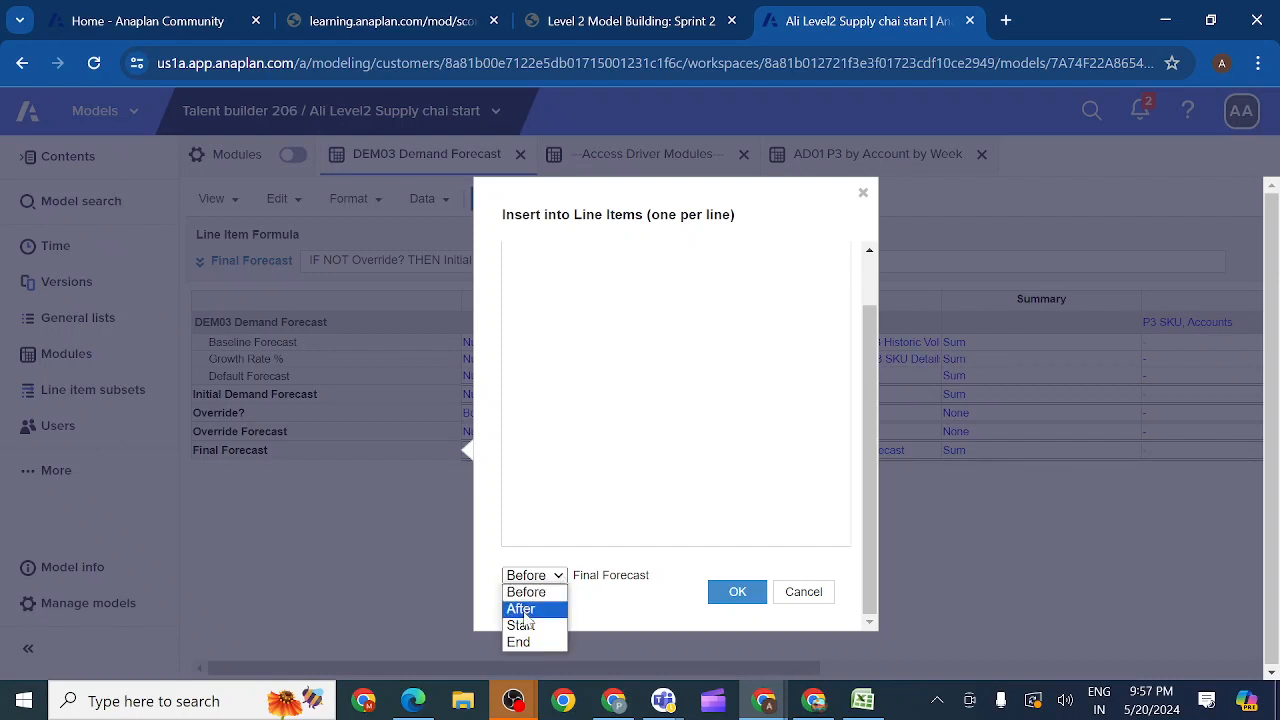
click(519, 642)
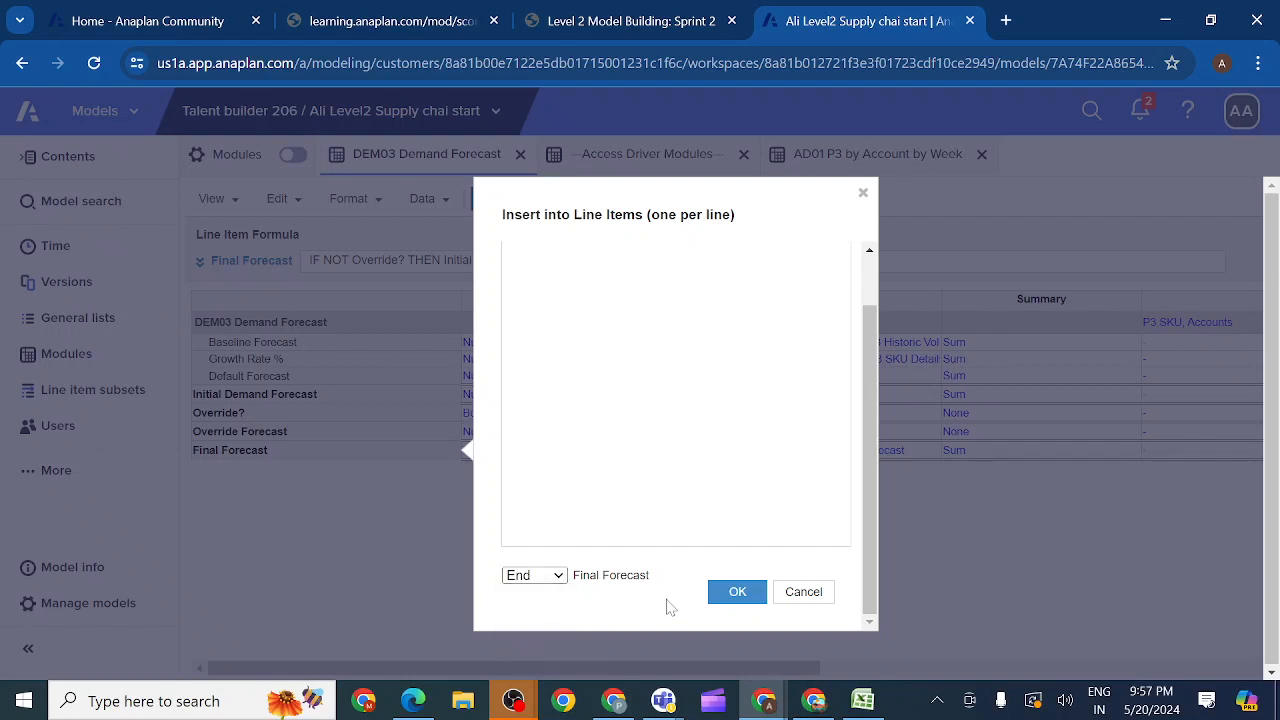
click(735, 595)
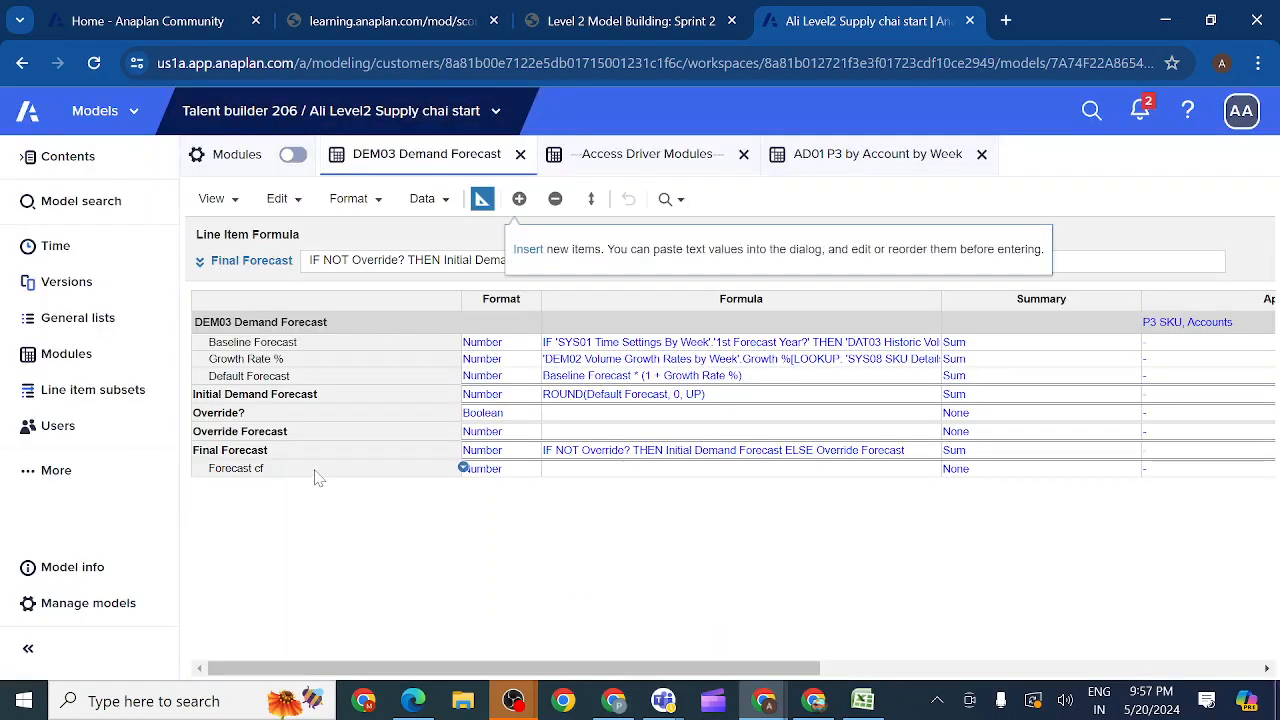
click(316, 470)
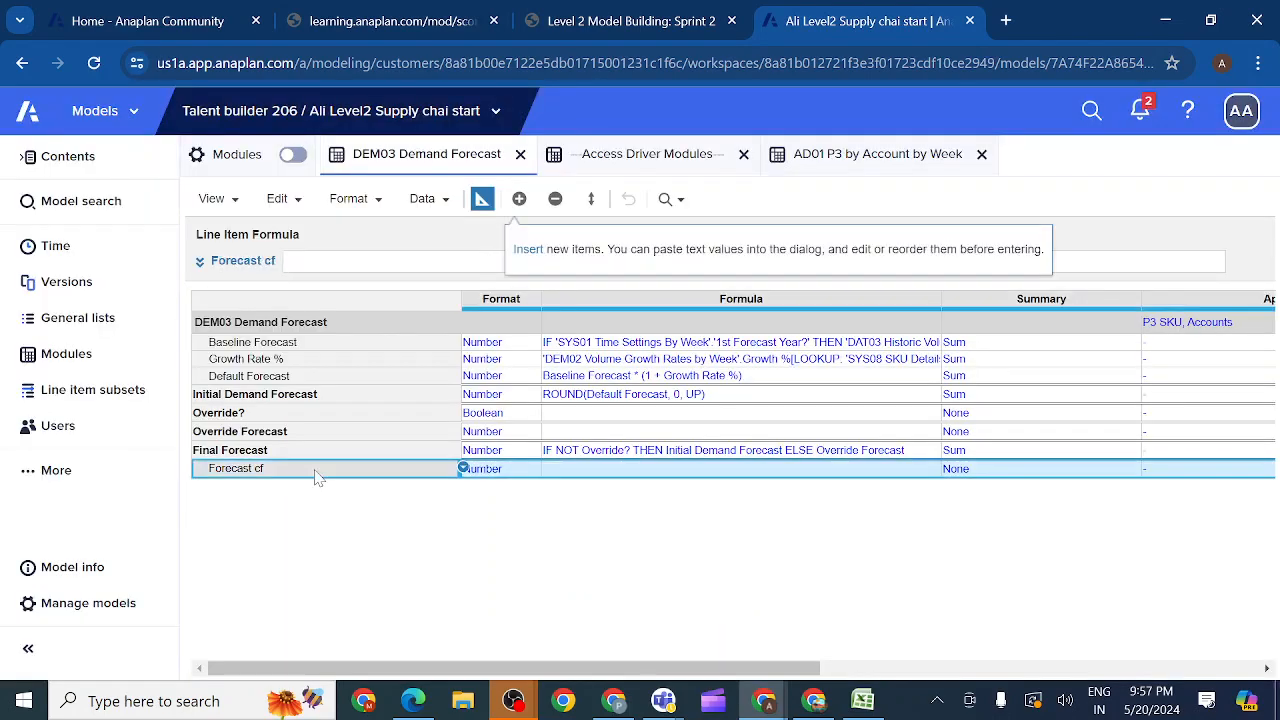
Step: Read the Forecast cf formula rules and the Detailed Demand Grid UX saved view requirements in activity 2.4.7
click(617, 25)
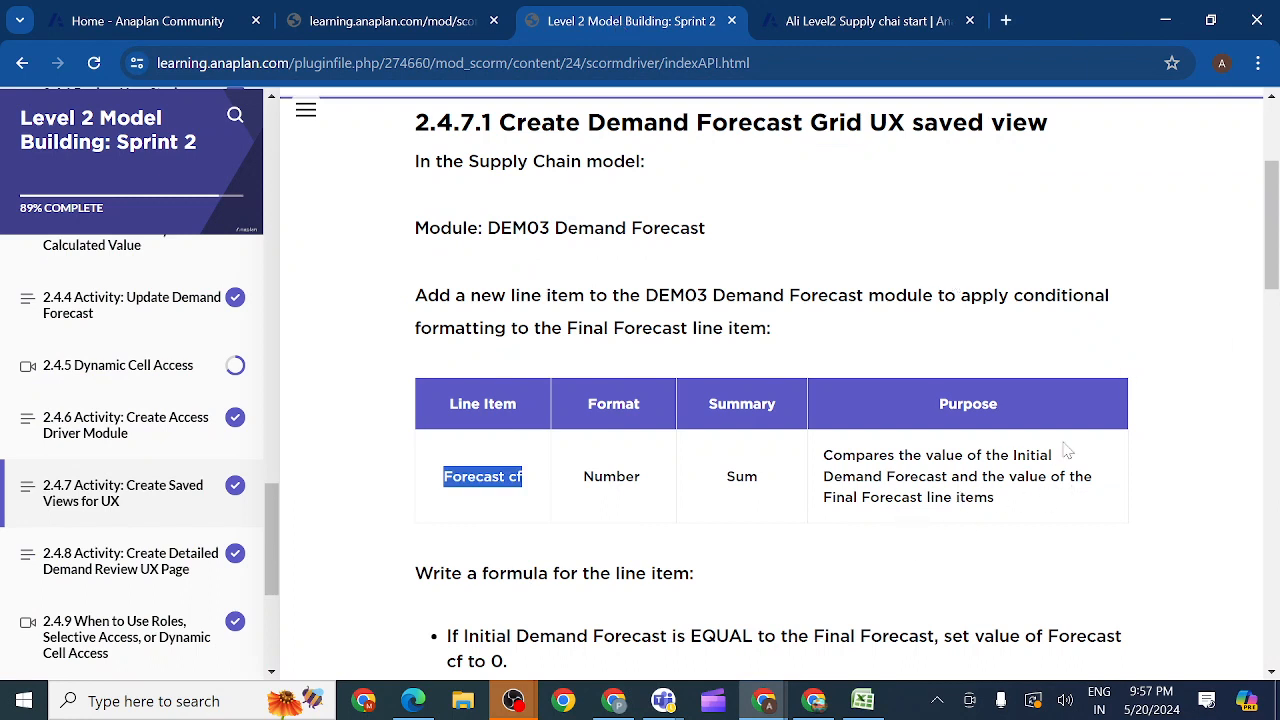
scroll(1268, 285, down, 2)
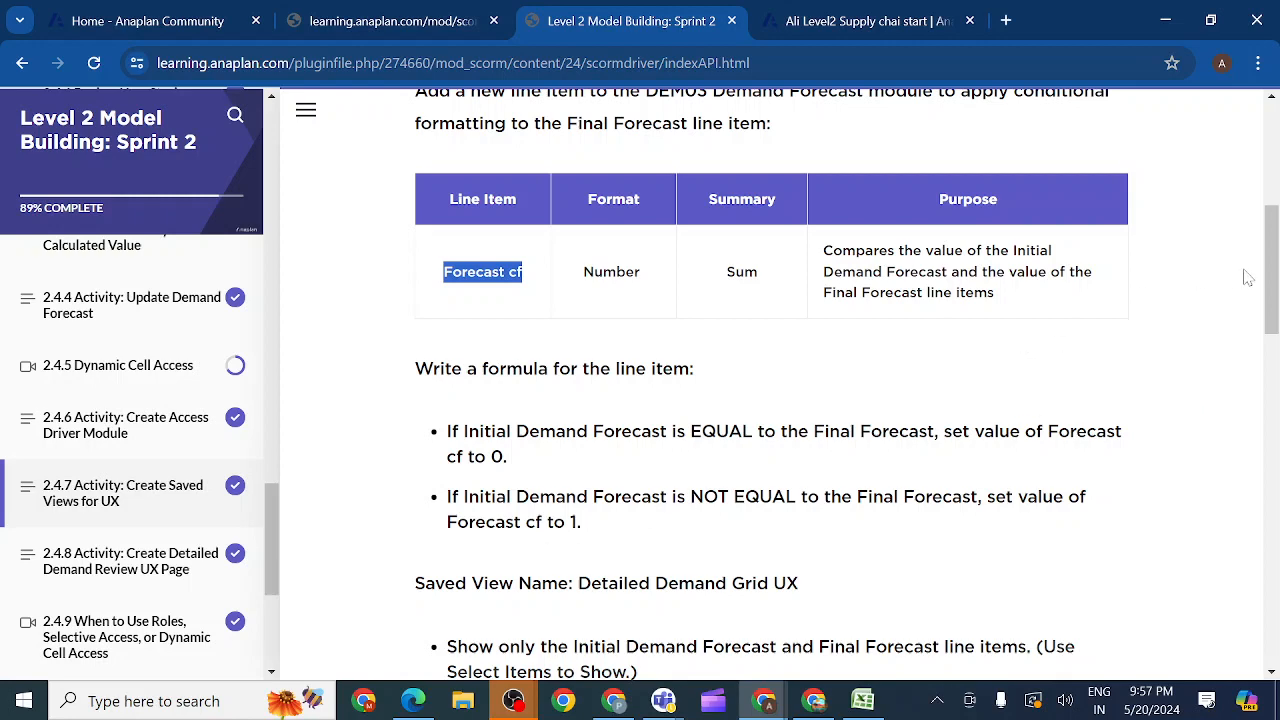
drag(1274, 278, 1276, 350)
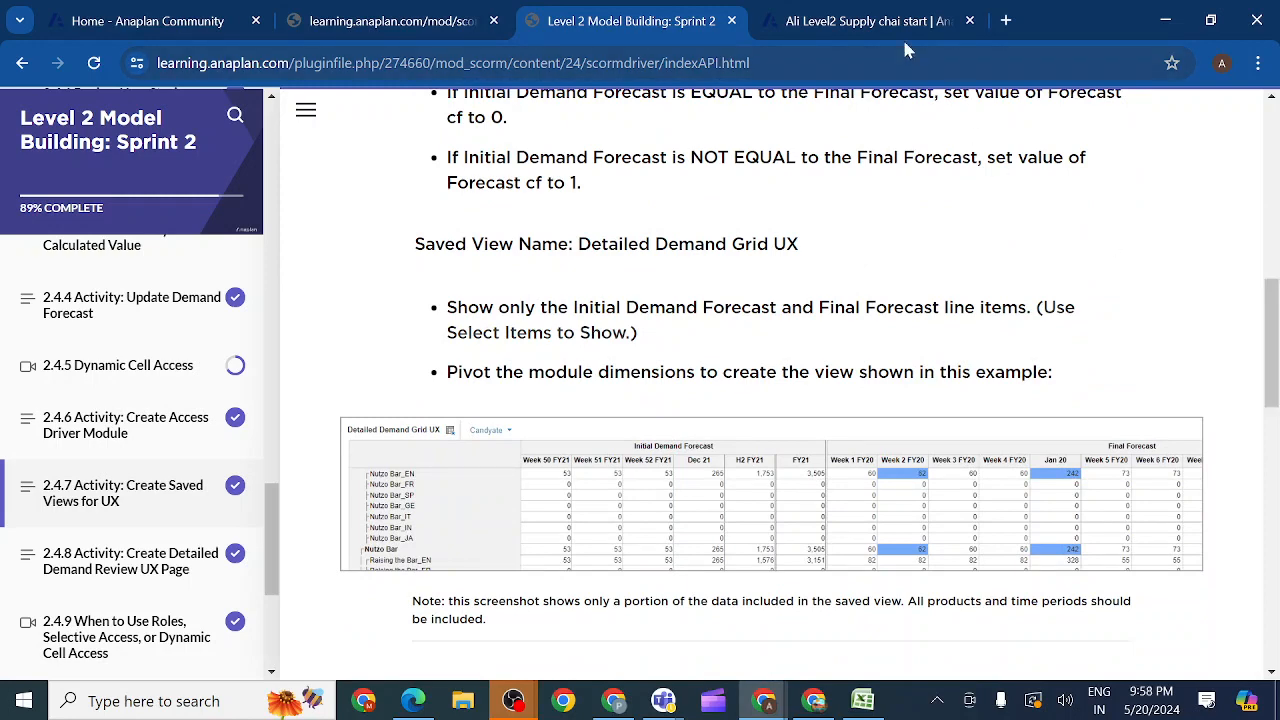
Step: Switch to the Anaplan model and start the Forecast cf formula in DEM03 with the condition IF Initial Demand Forecast = Final Forecast
click(857, 23)
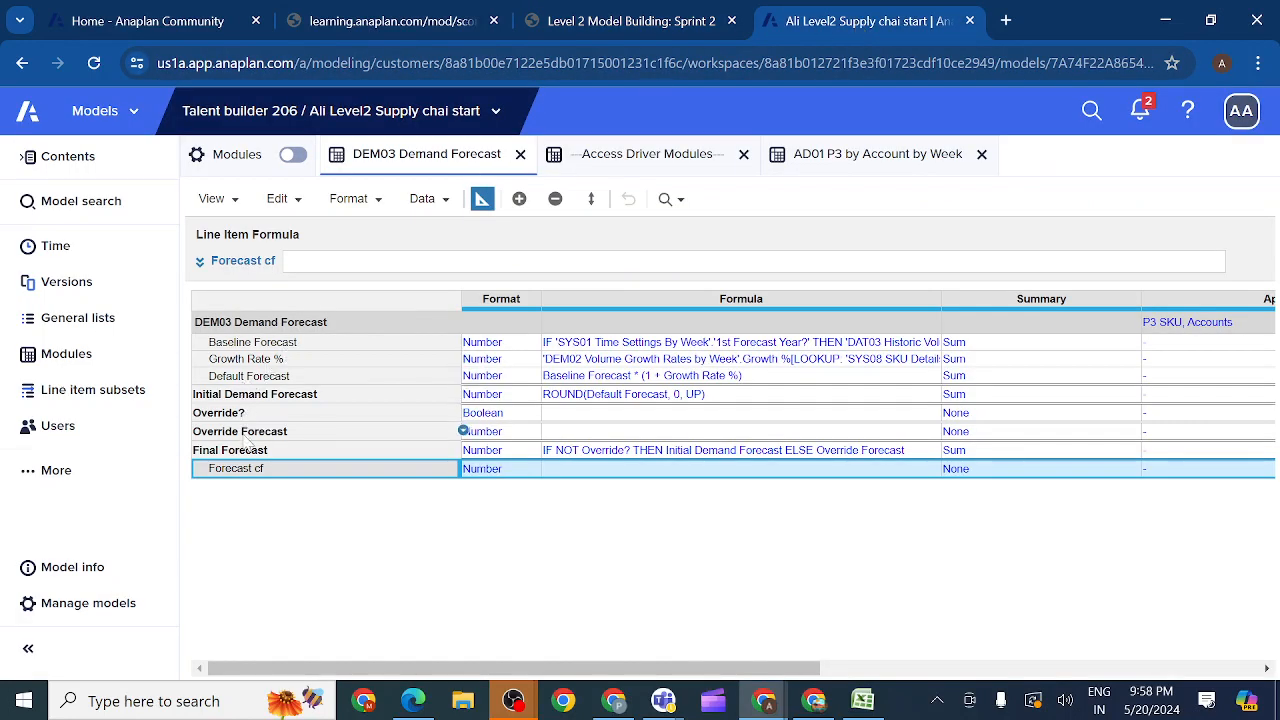
click(199, 266)
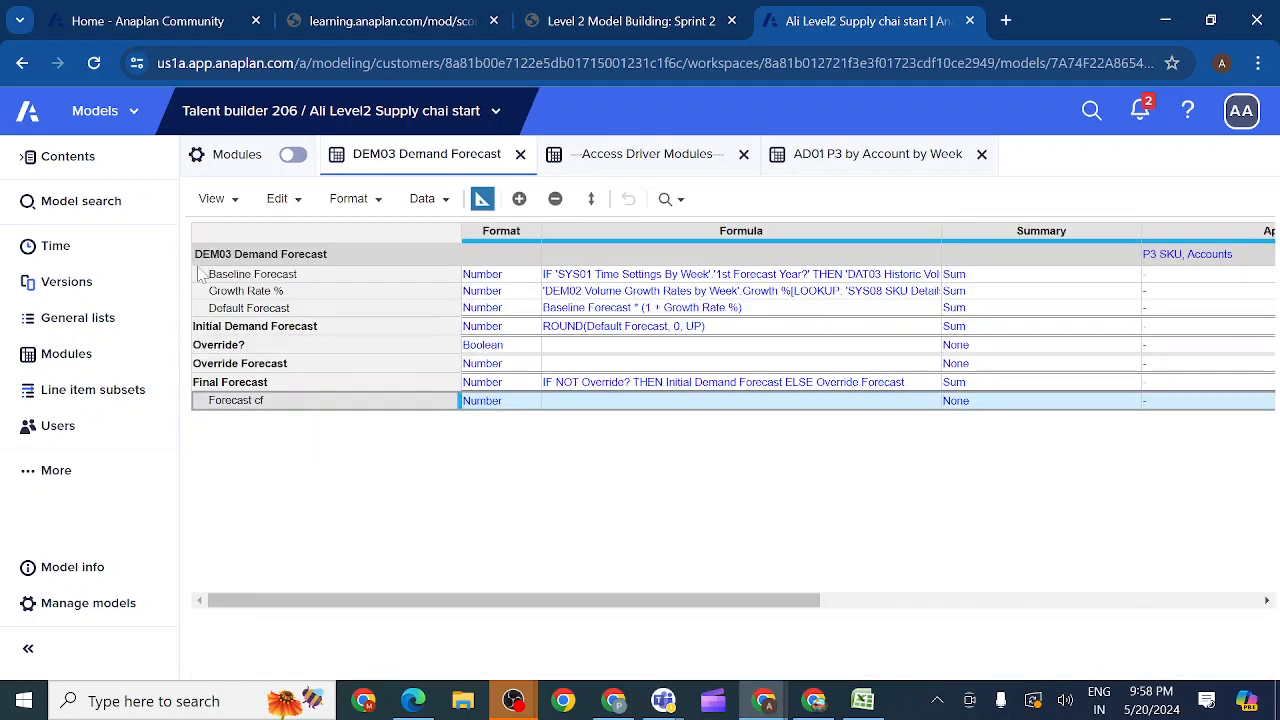
click(1202, 626)
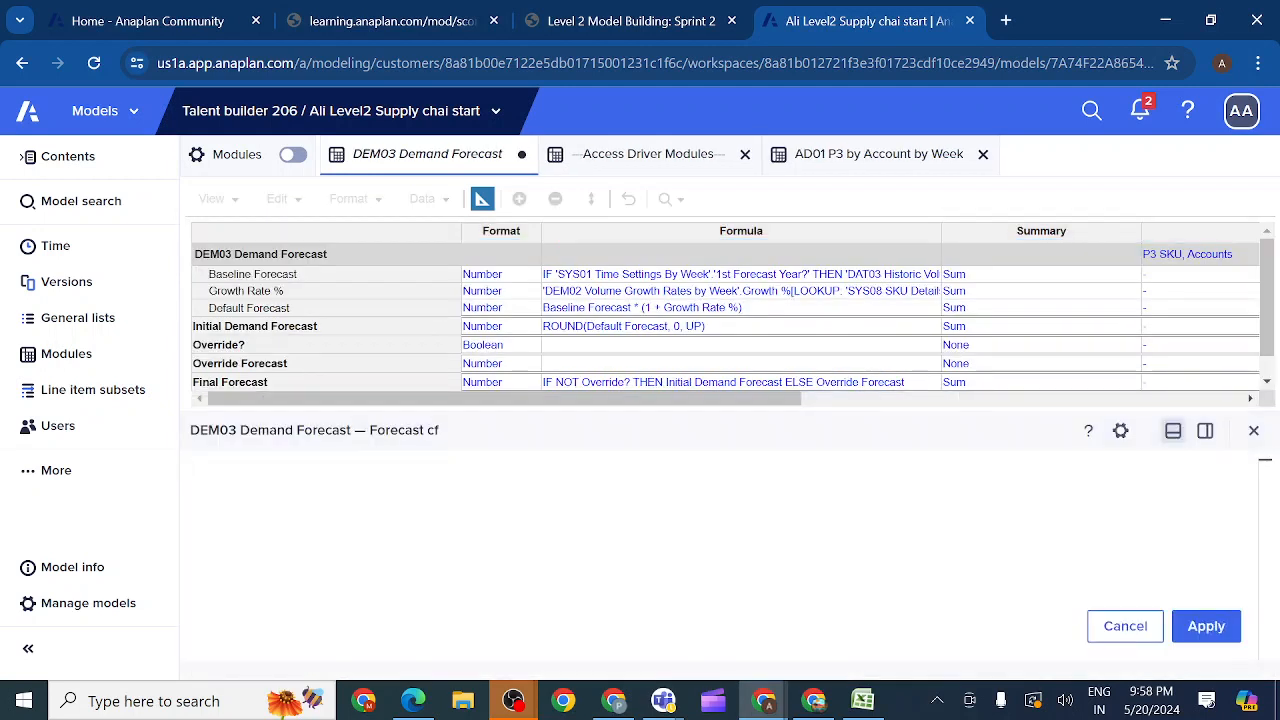
text(IF)
key(Return)
key(Tab)
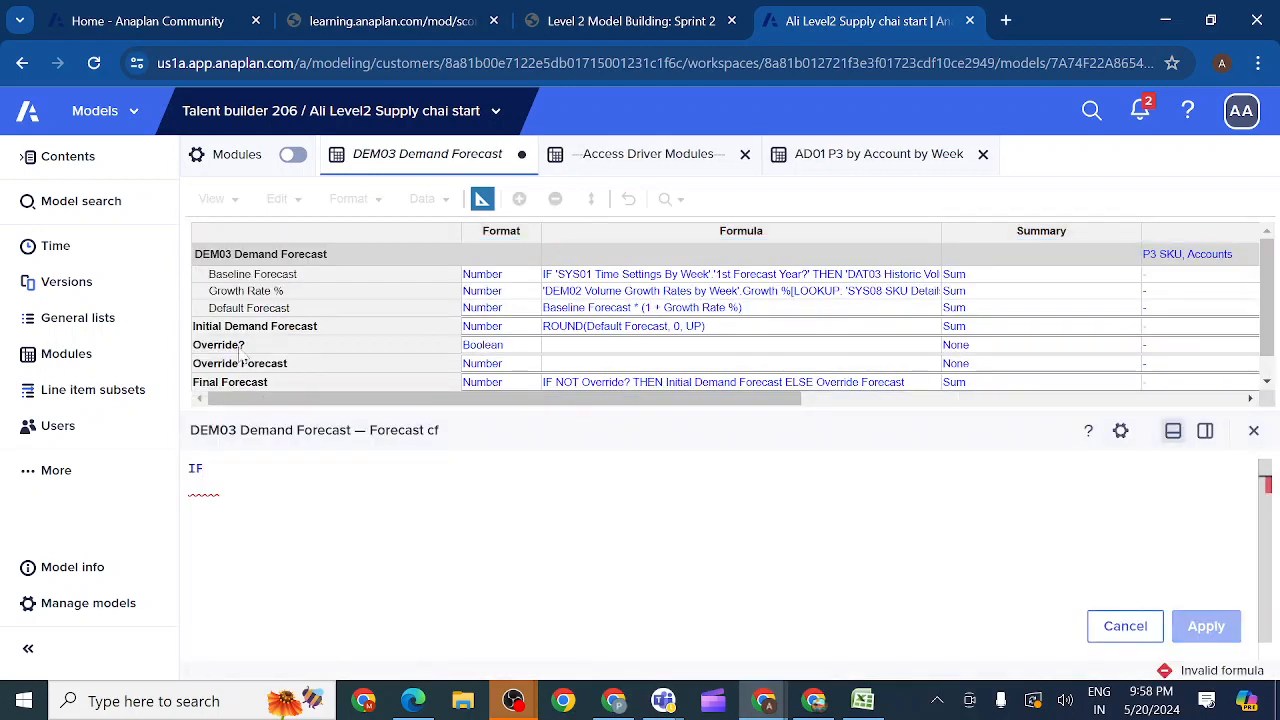
click(252, 330)
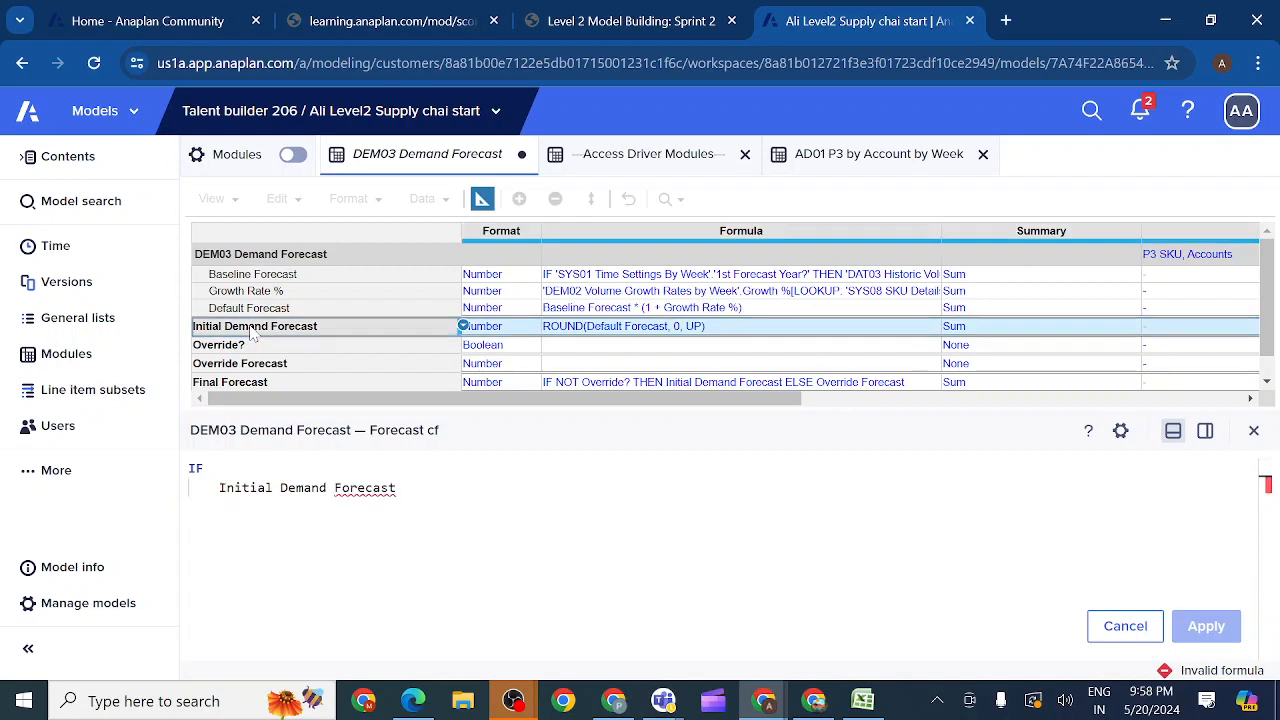
text(=)
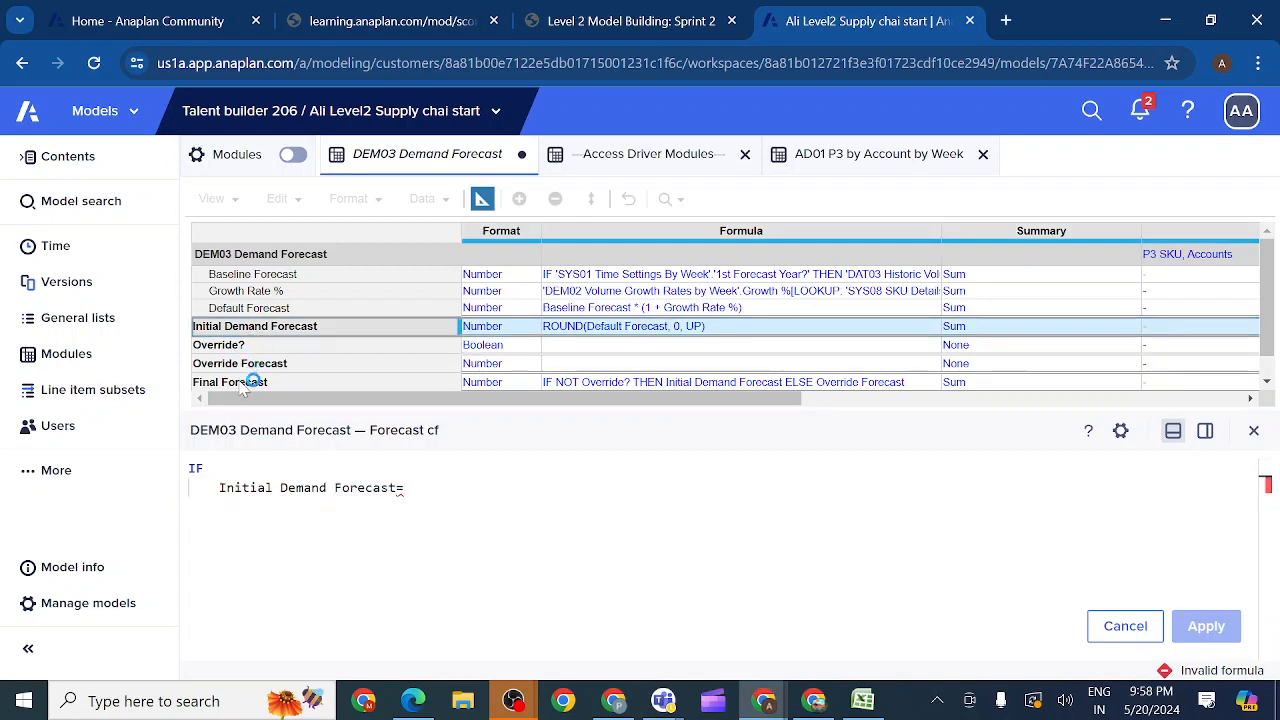
click(243, 384)
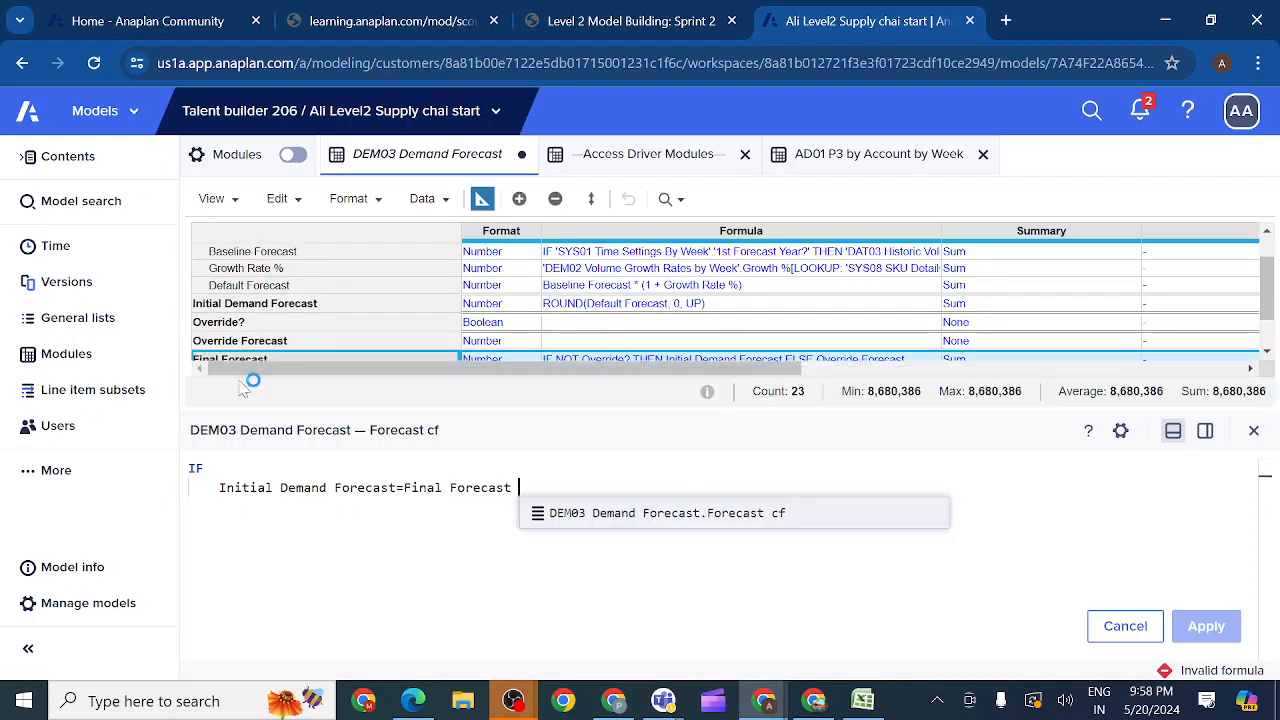
Step: Complete the Forecast cf formula with THEN 0 ELSE 1 and apply it
text(THEN)
key(Return)
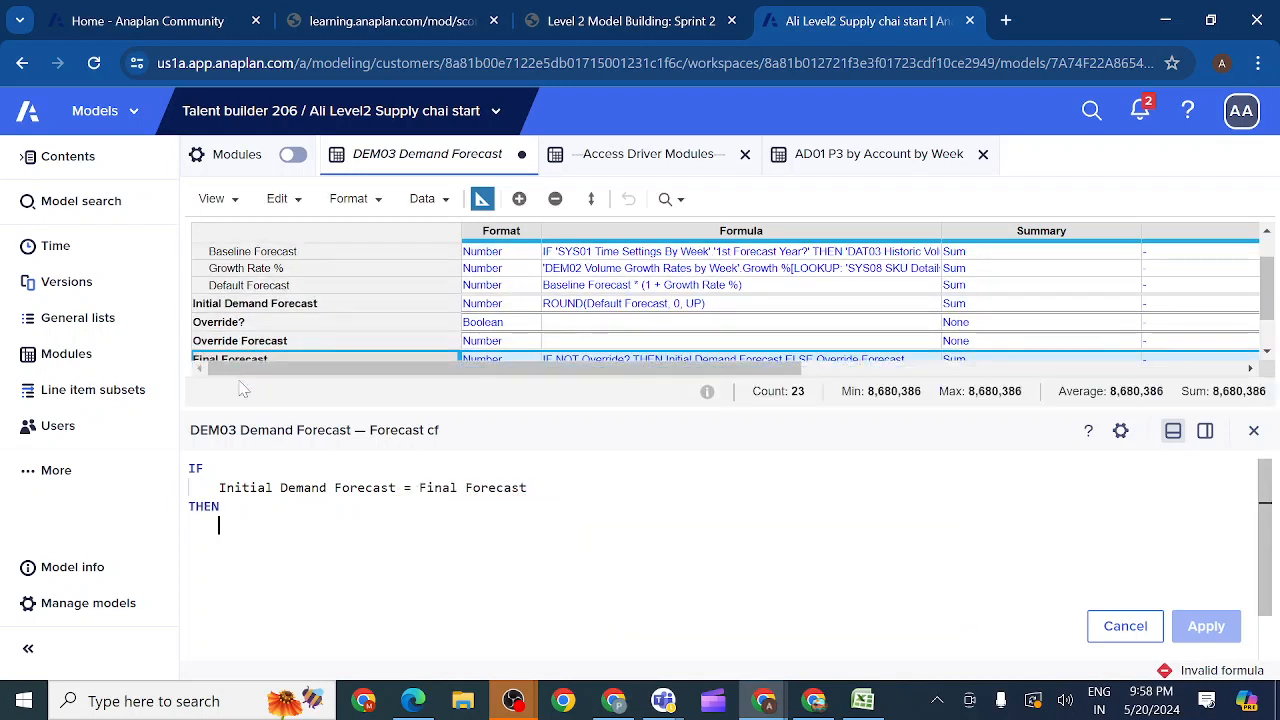
text(0 ELSE)
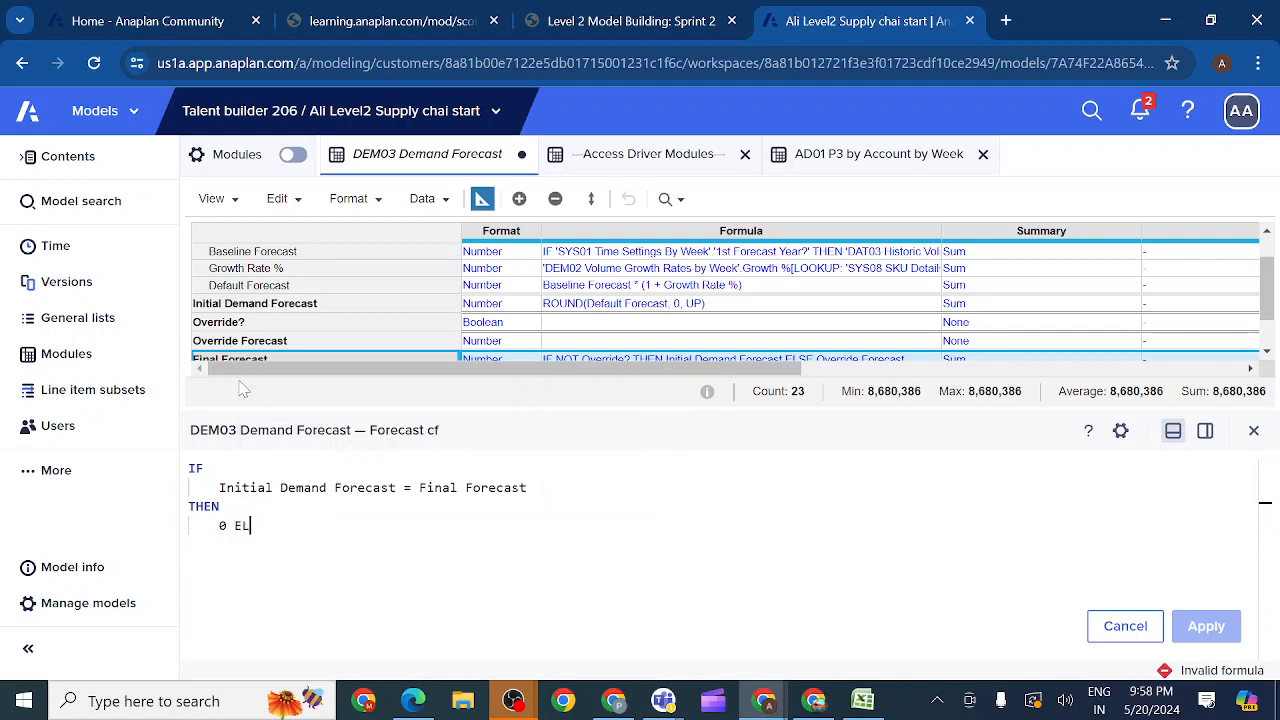
key(Return)
text(1)
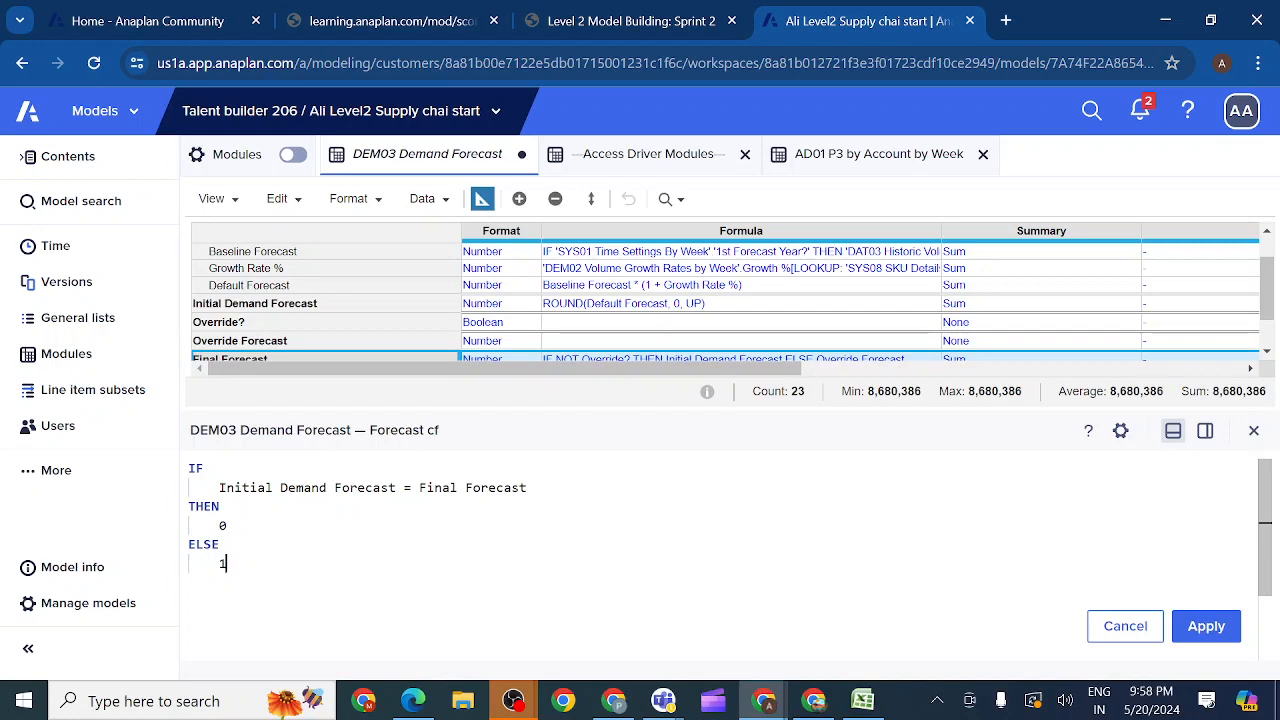
click(1208, 628)
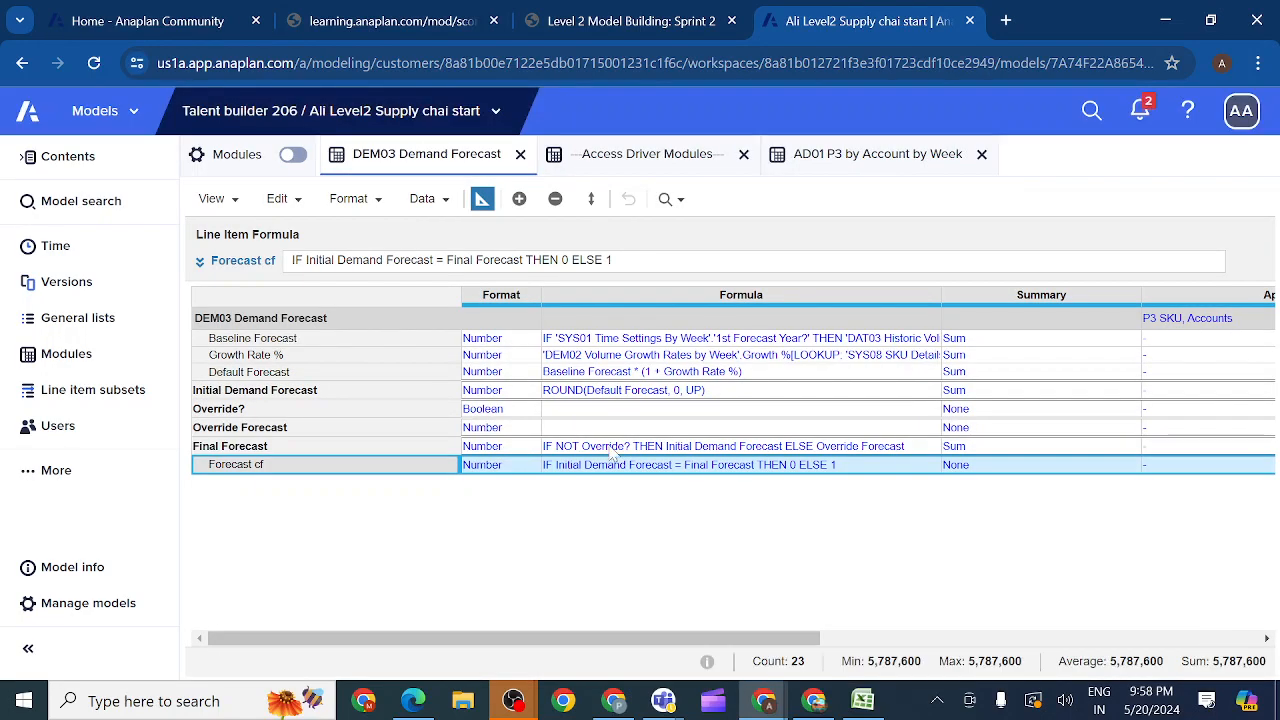
Step: Show the DEM03 data grid and clear Override? for Week 4 FY20 and Week 3 FY20 of Nutzo Bar_EN
click(481, 199)
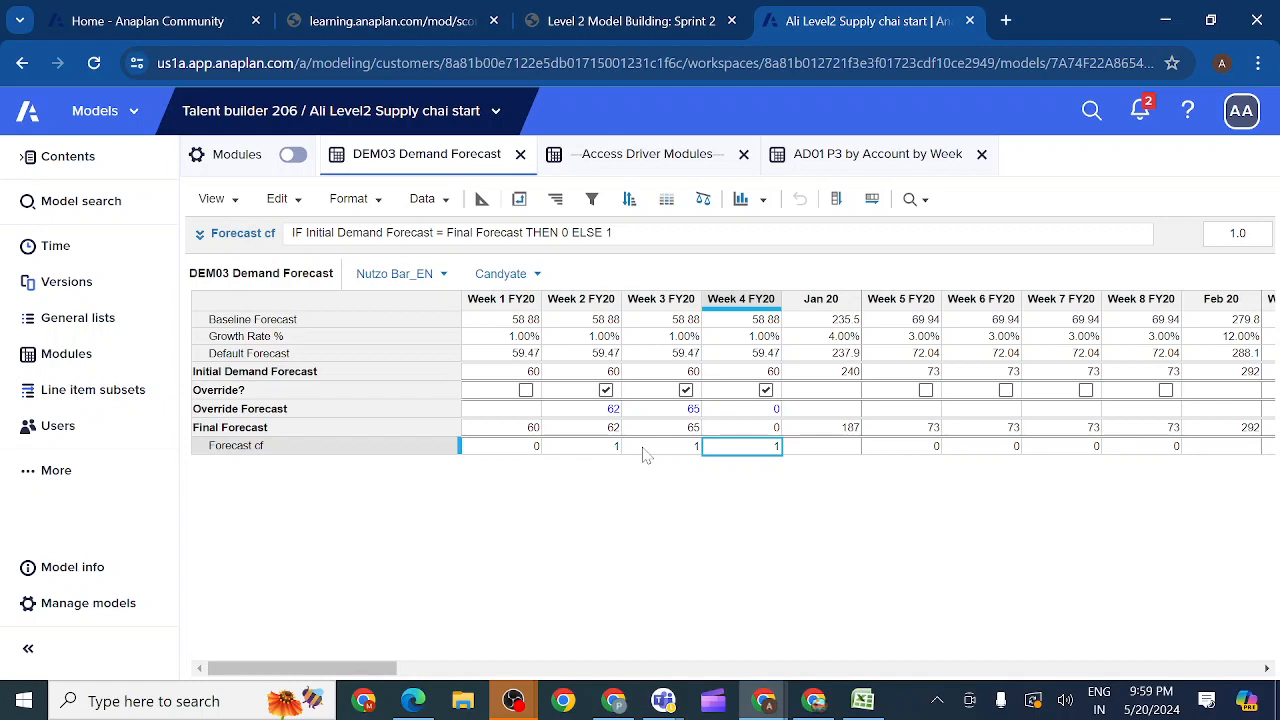
click(588, 450)
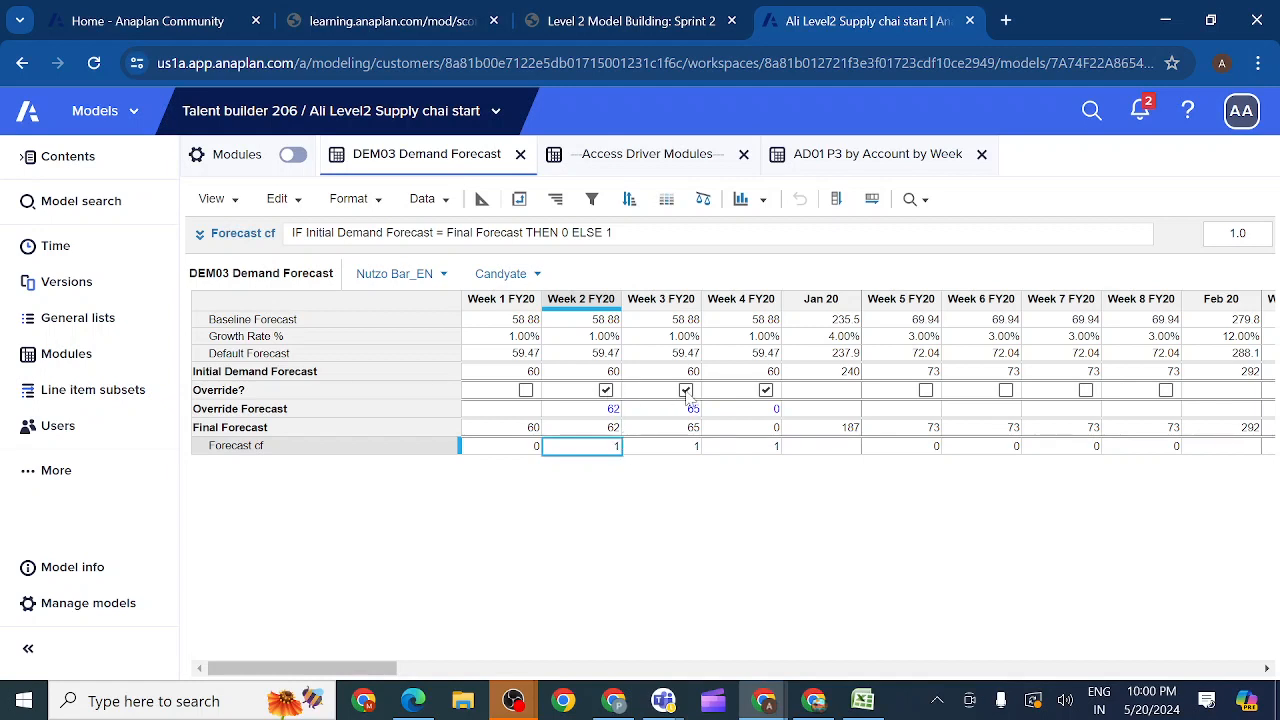
click(768, 394)
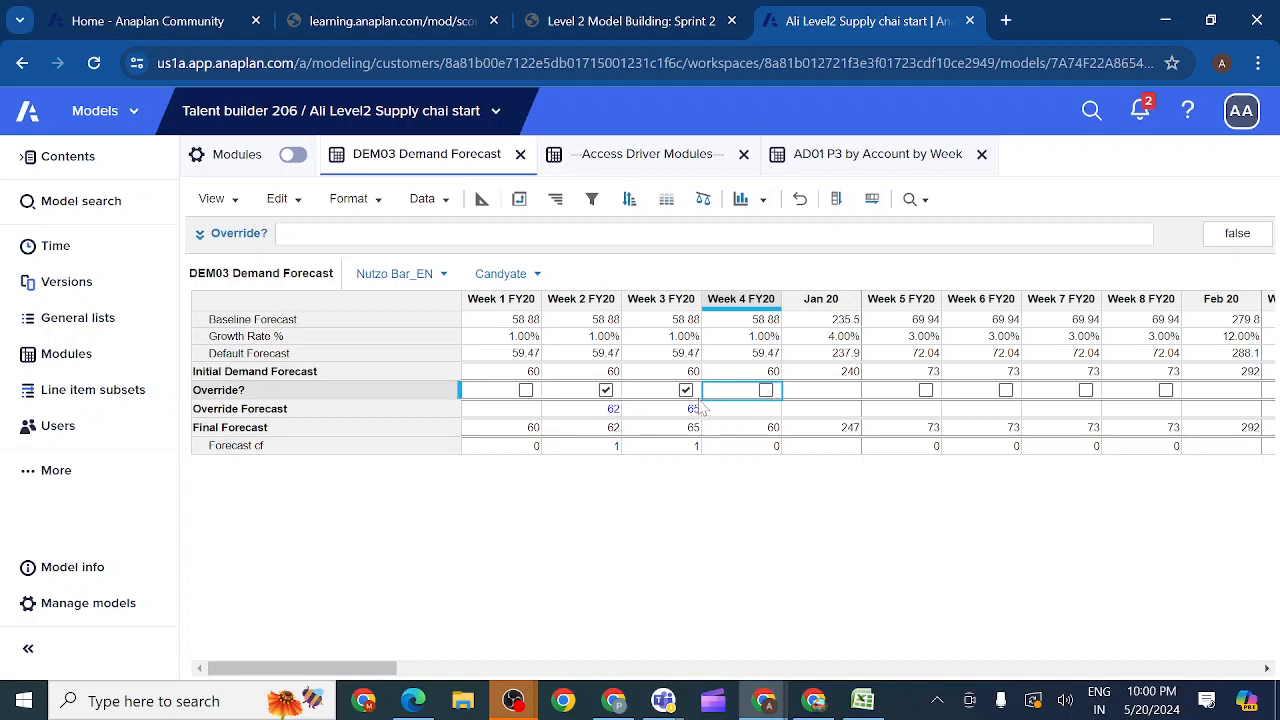
click(688, 392)
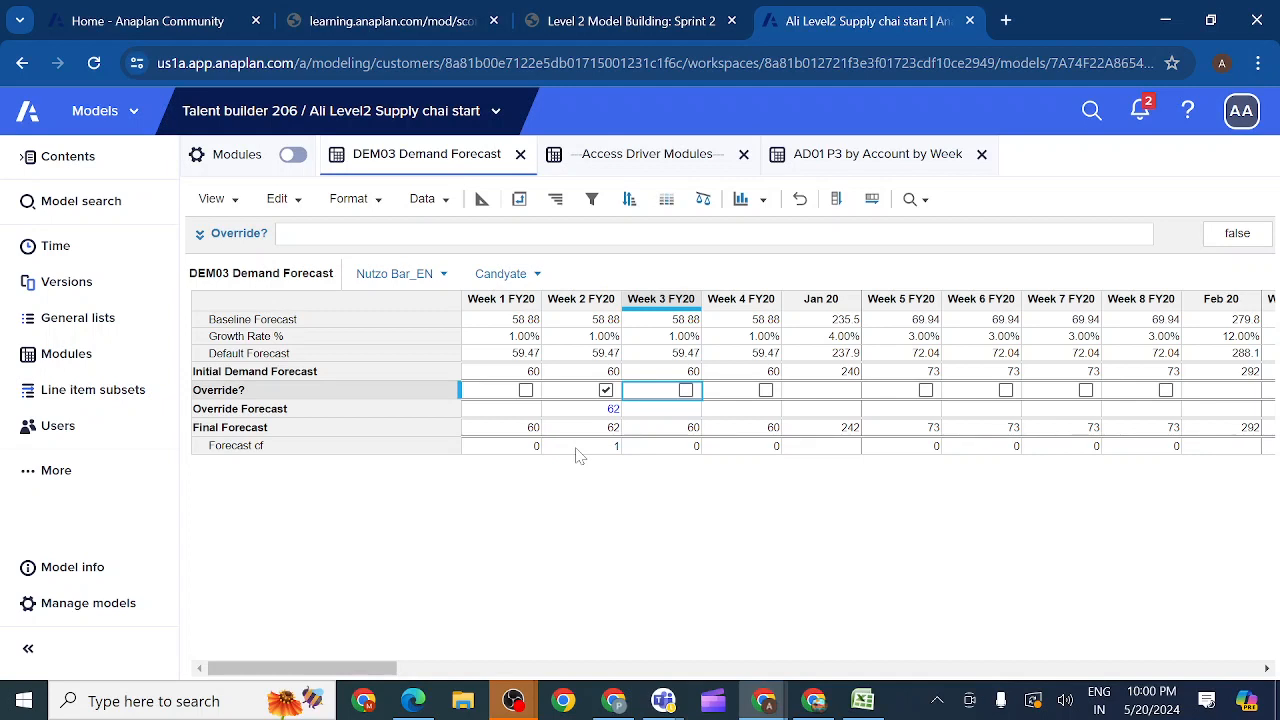
Step: Test the Forecast cf line item by enabling and clearing Override? for Week 5 FY20
click(401, 450)
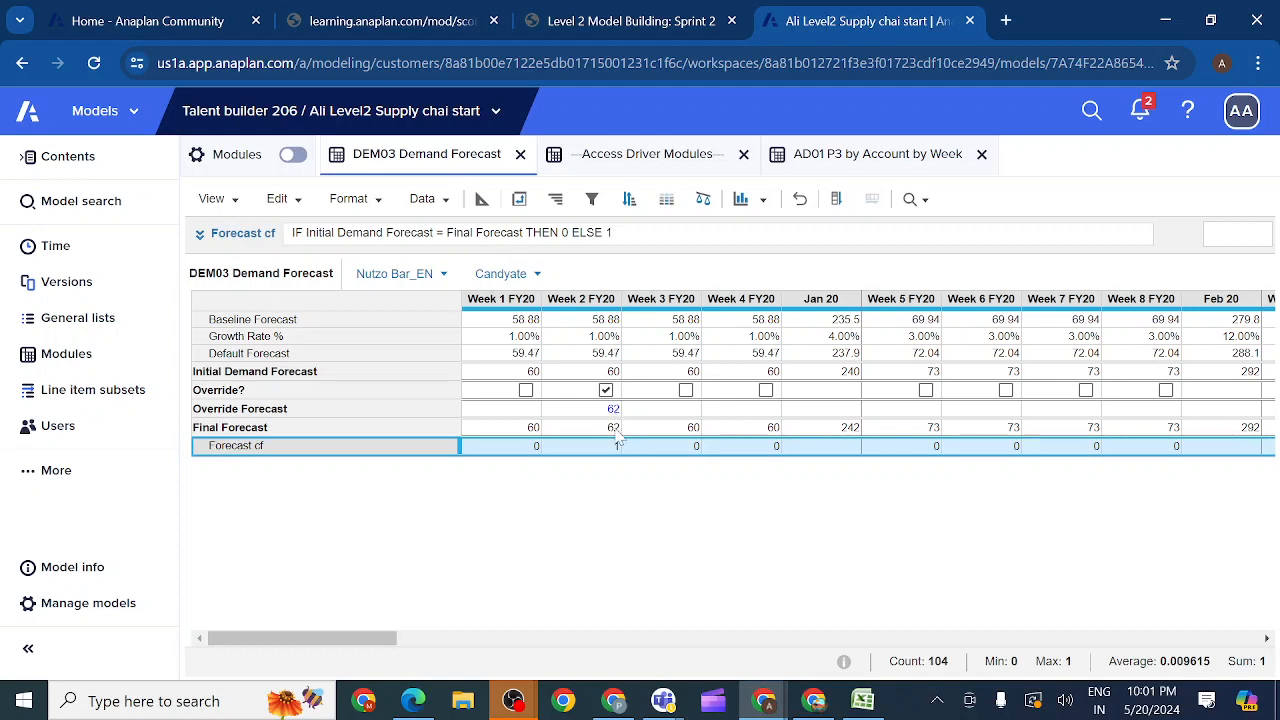
click(926, 390)
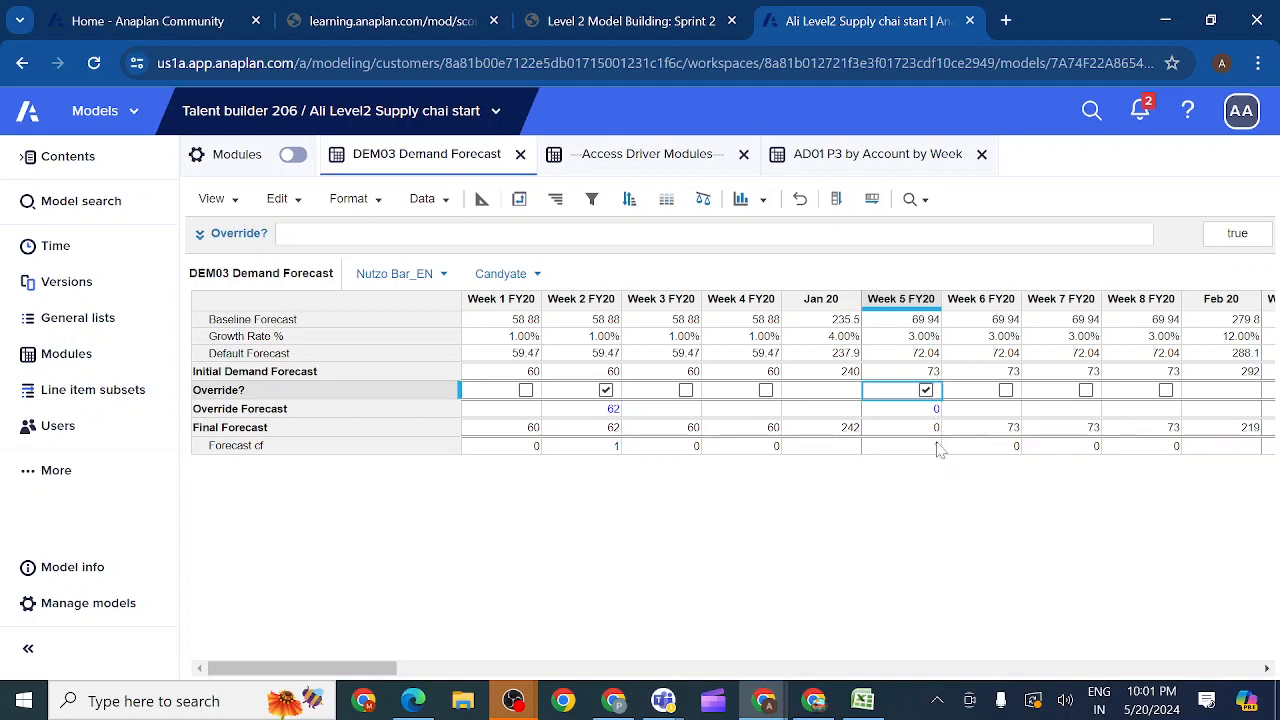
click(927, 393)
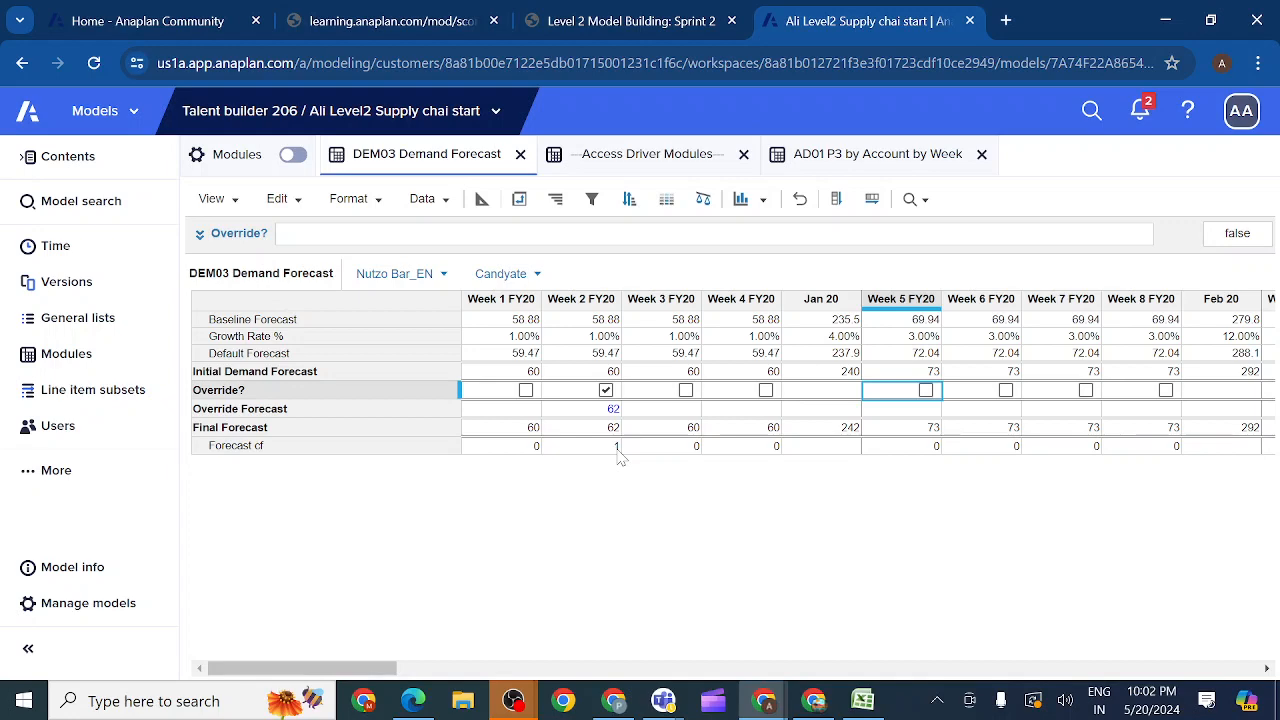
Step: Switch to the Sprint 2 course, review the activity 2.4.7 requirements and copy the saved view name 'Detailed Demand Grid UX'
click(634, 14)
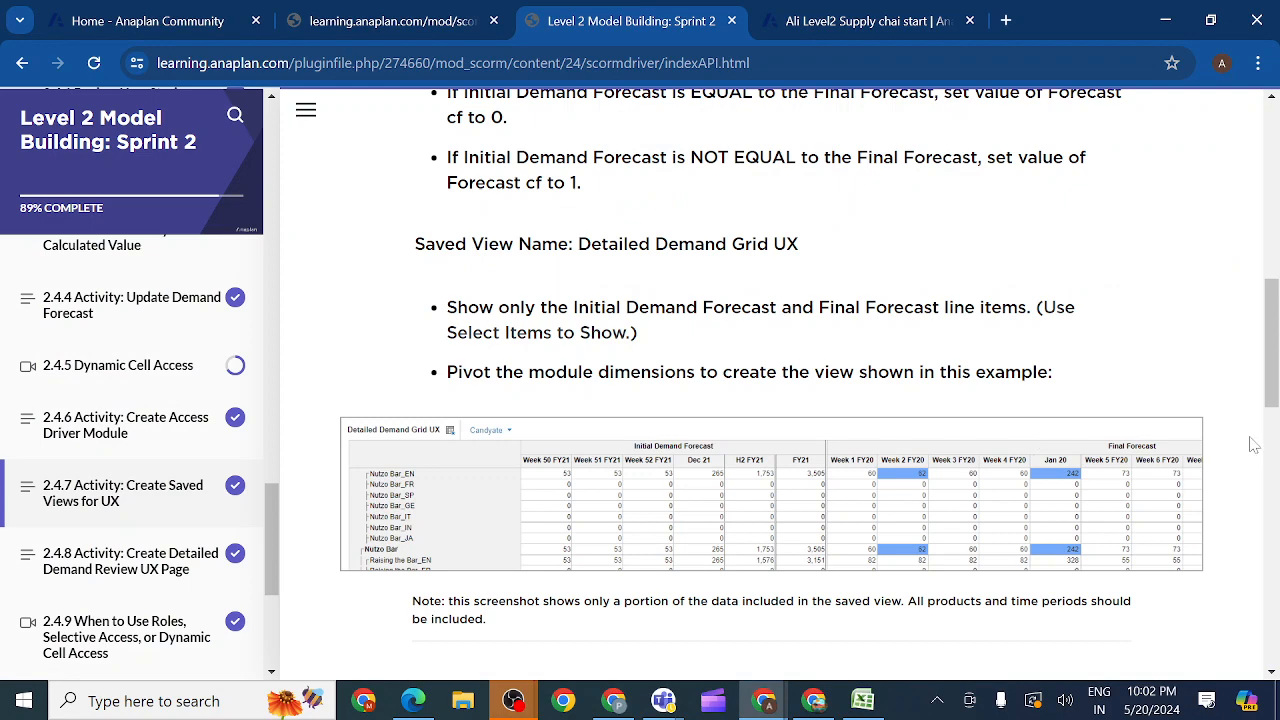
drag(1272, 393, 1272, 423)
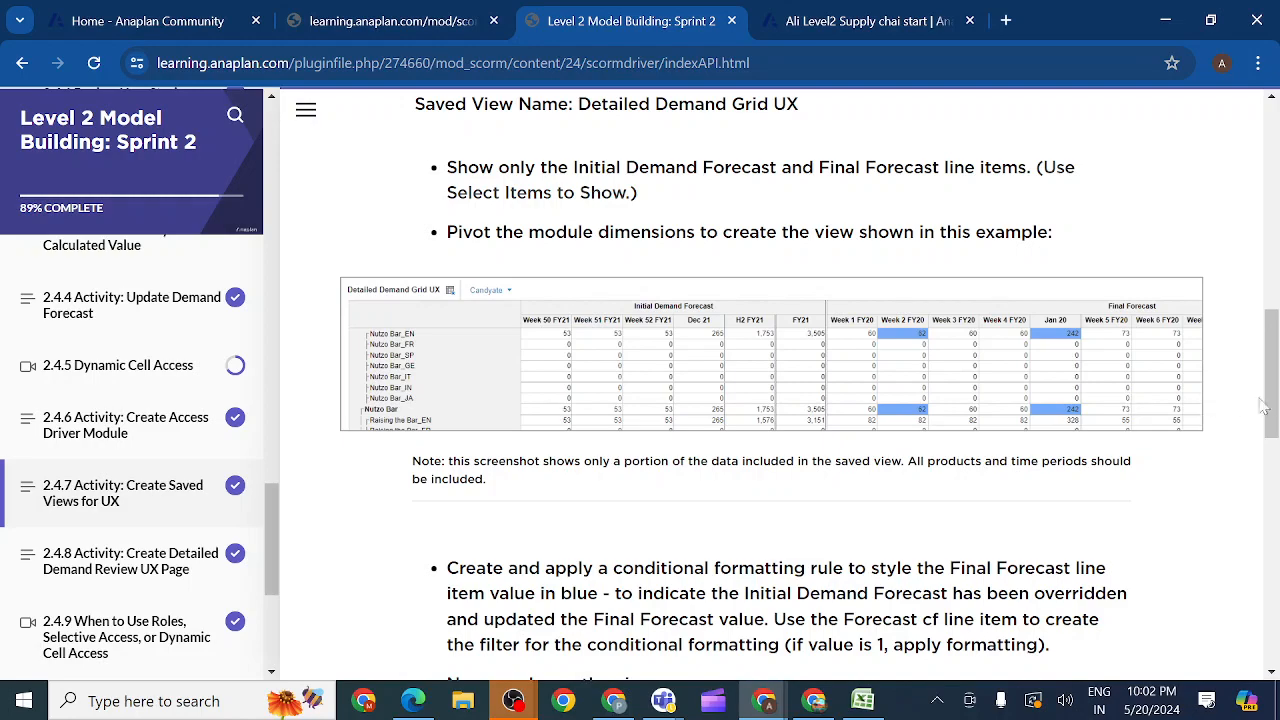
drag(1268, 406, 1268, 334)
scroll(1268, 334, down, 1)
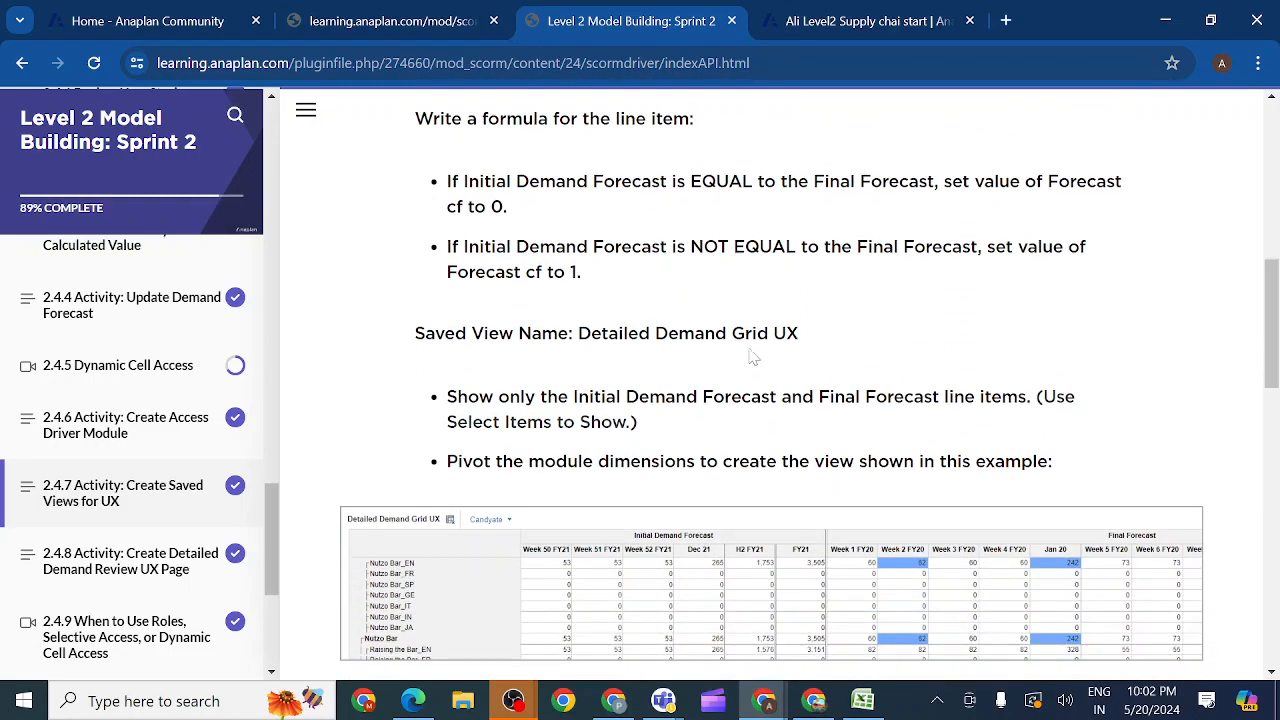
drag(579, 334, 815, 343)
key(ctrl+c)
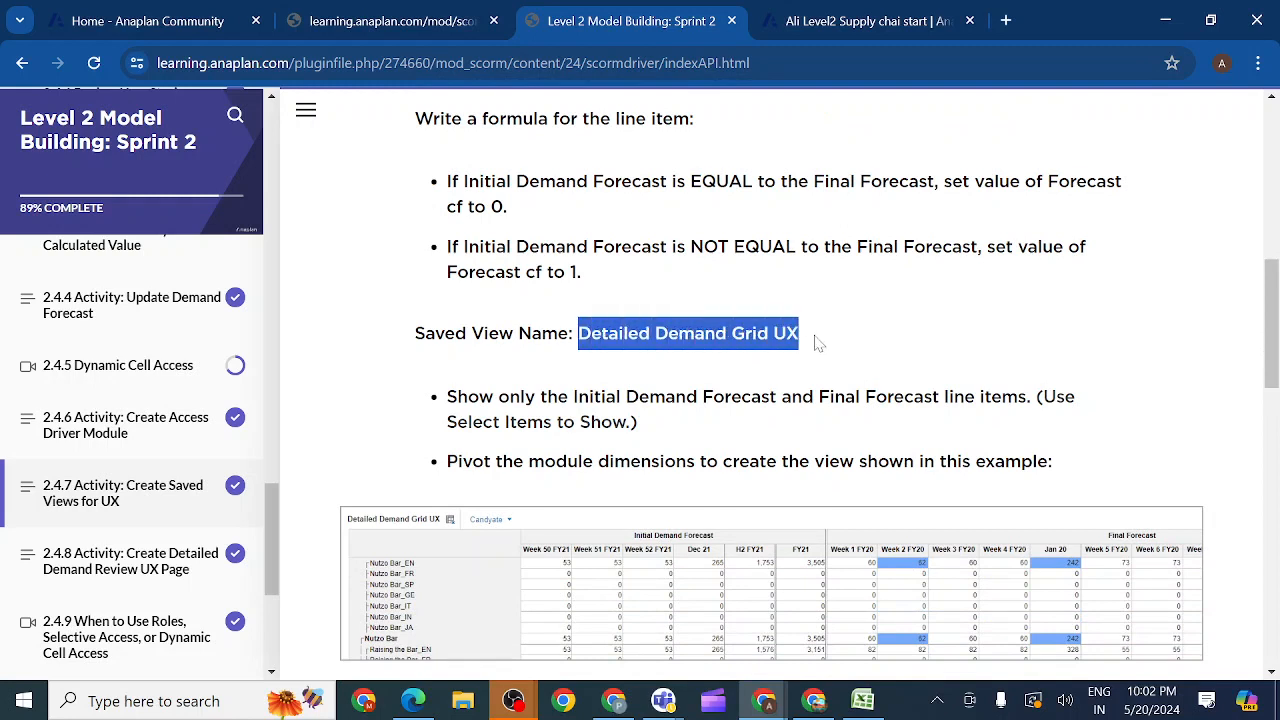
Step: Return to the Anaplan model and save the DEM03 Demand Forecast view under the name Detailed Demand Grid UX
click(837, 22)
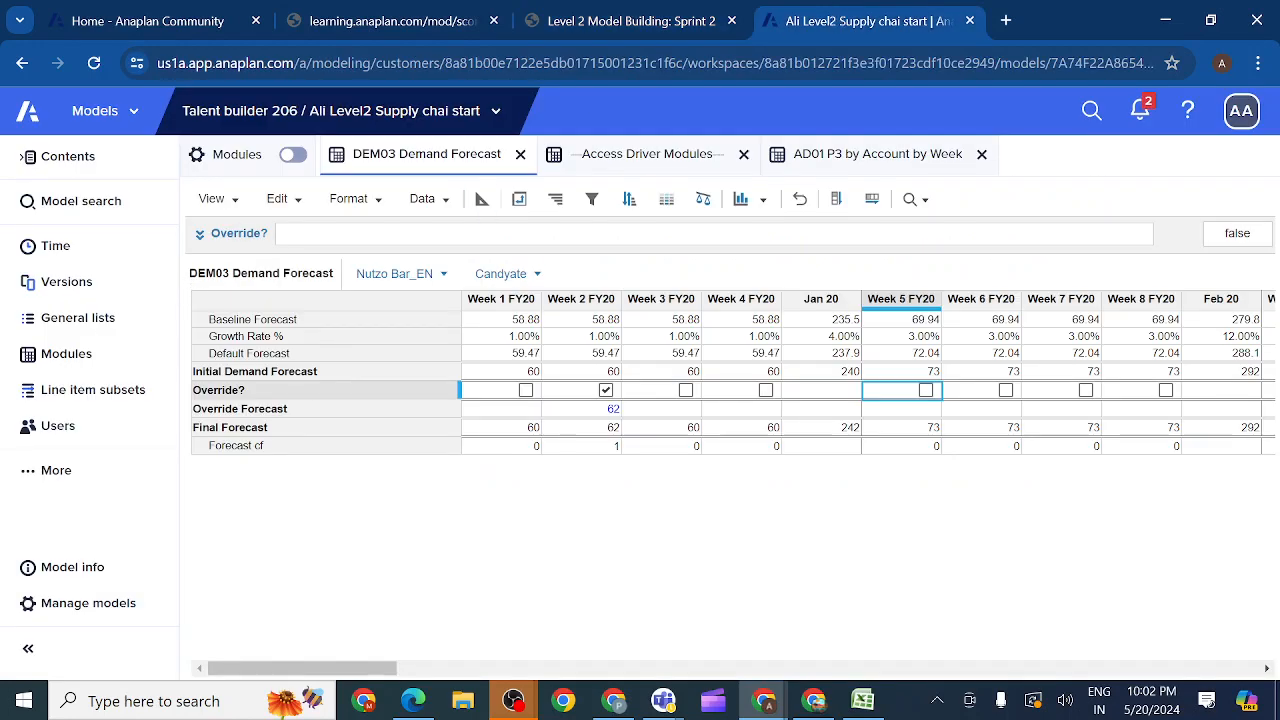
click(237, 203)
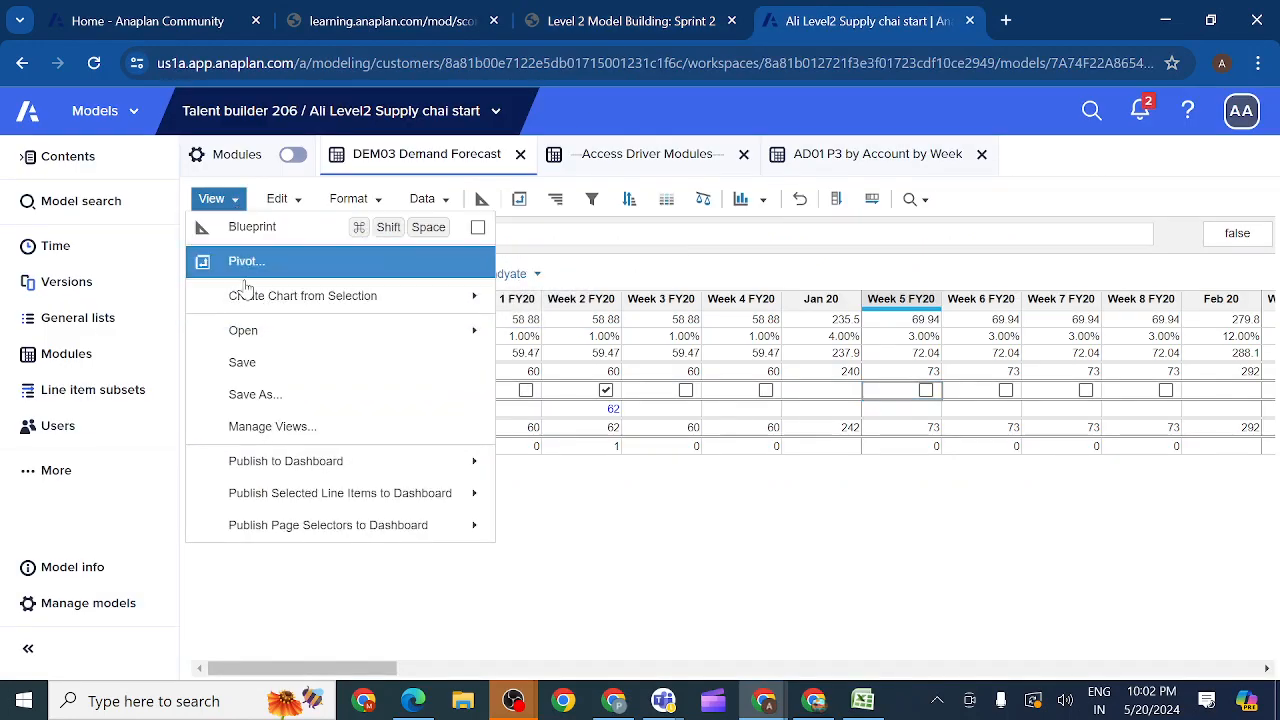
click(245, 396)
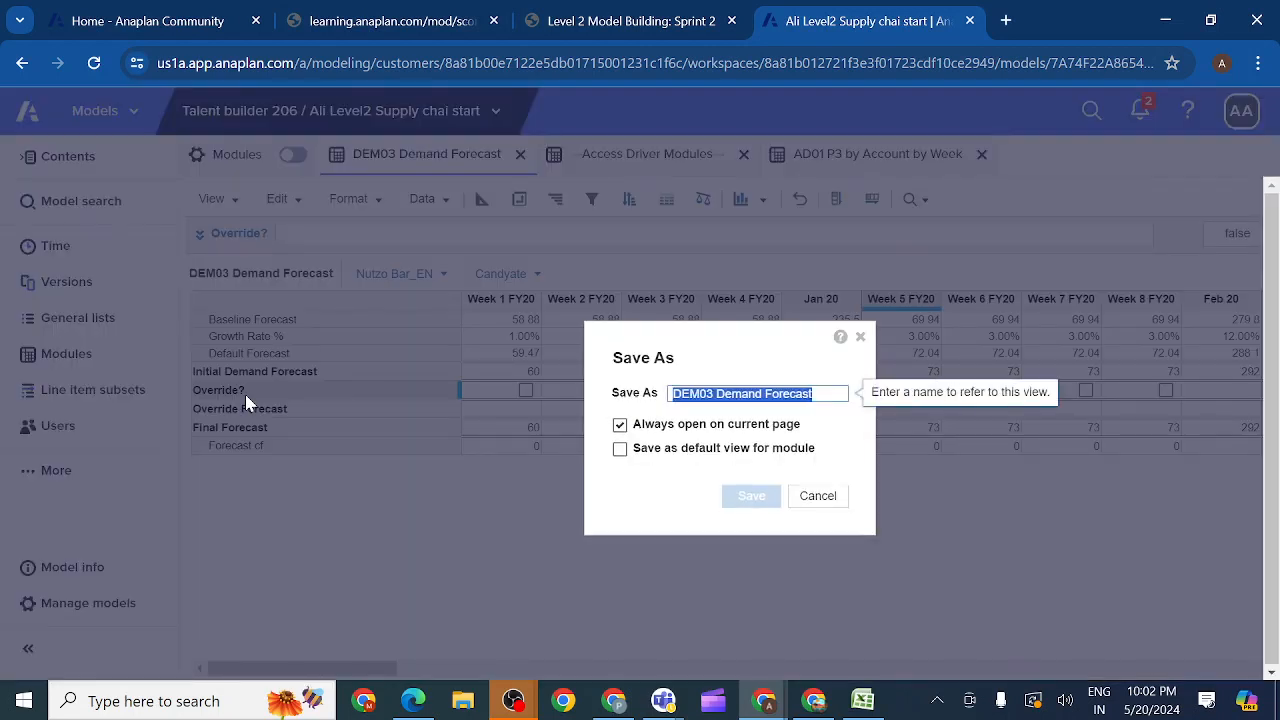
key(BackSpace)
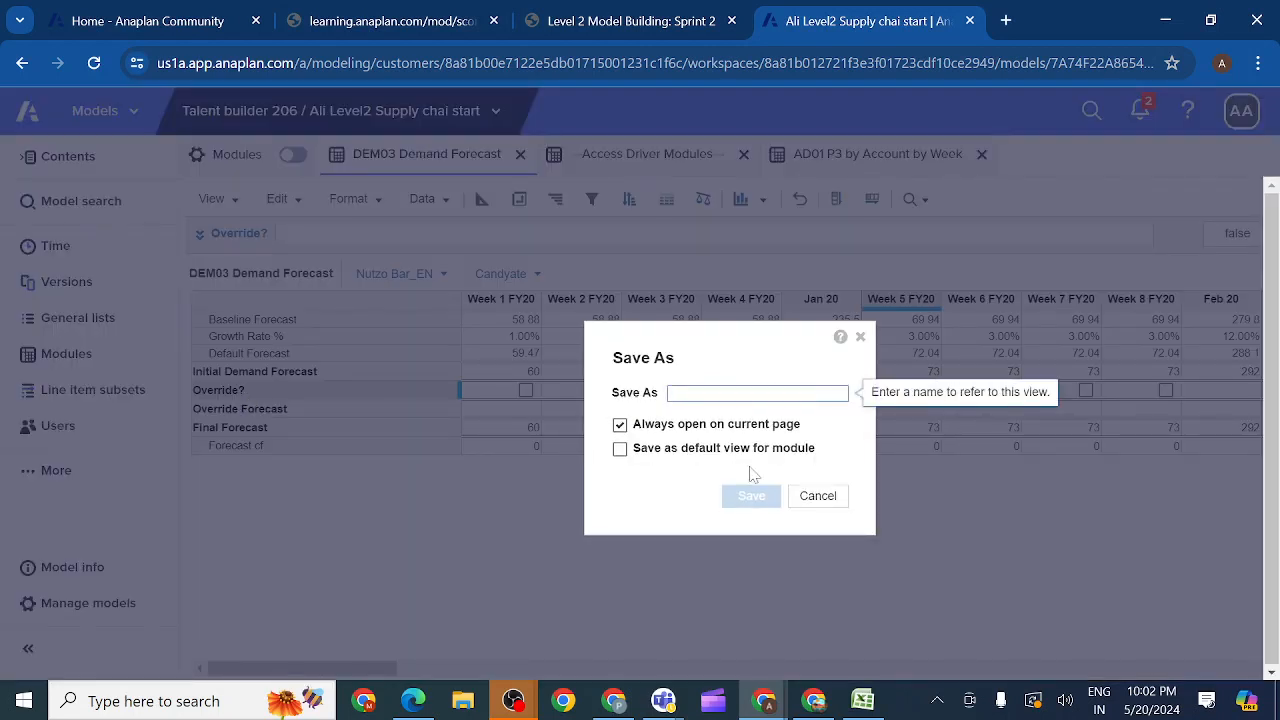
key(ctrl+v)
click(750, 503)
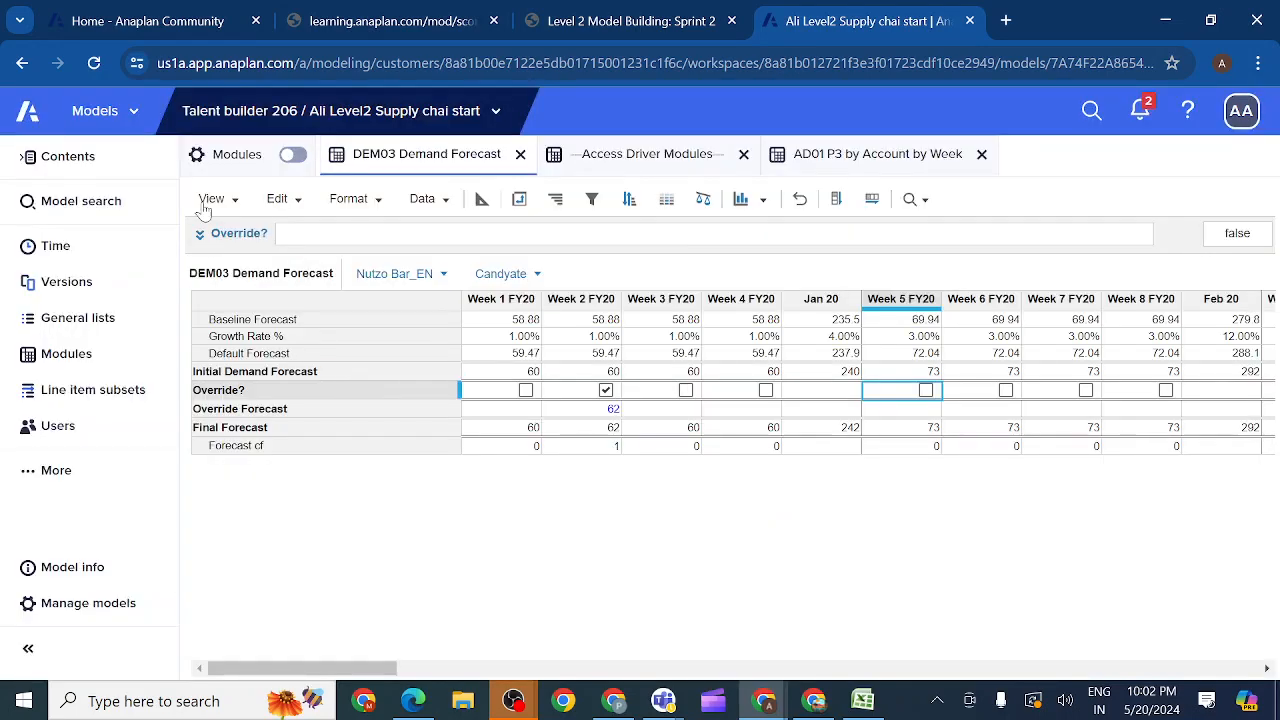
Step: Open the saved view Detailed Demand Grid UX in DEM03
click(231, 199)
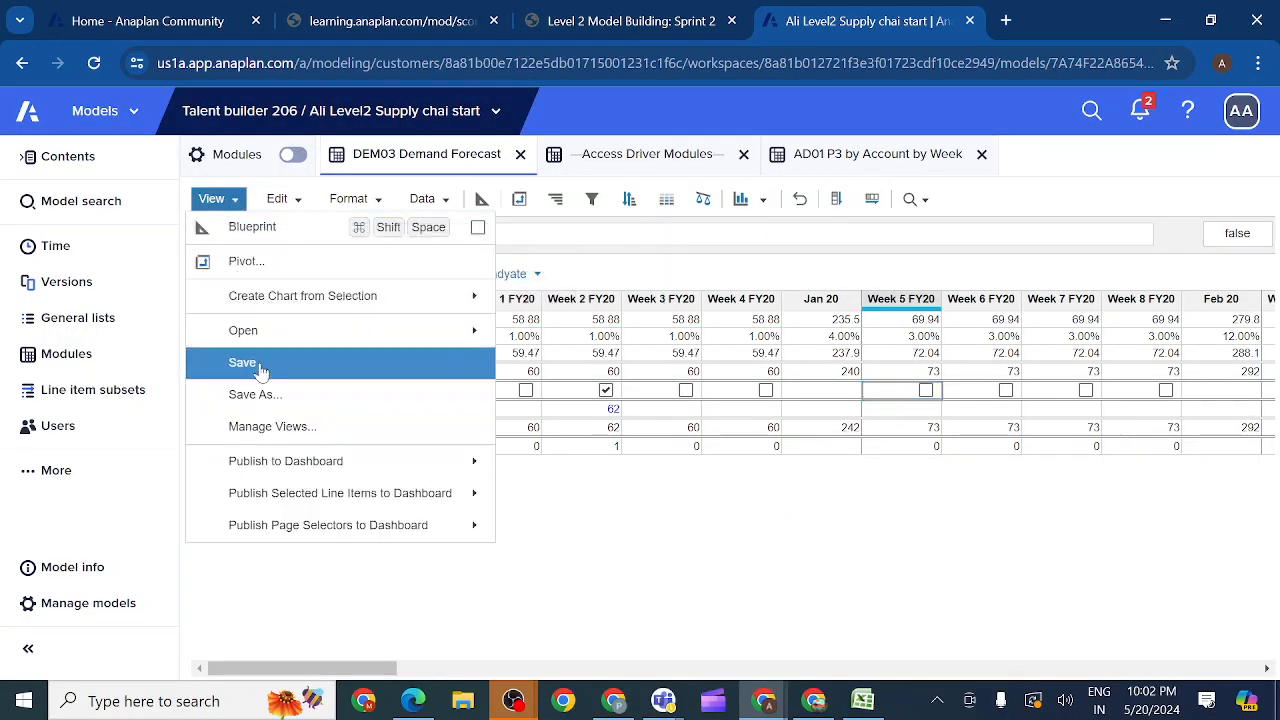
mouse_move(400, 340)
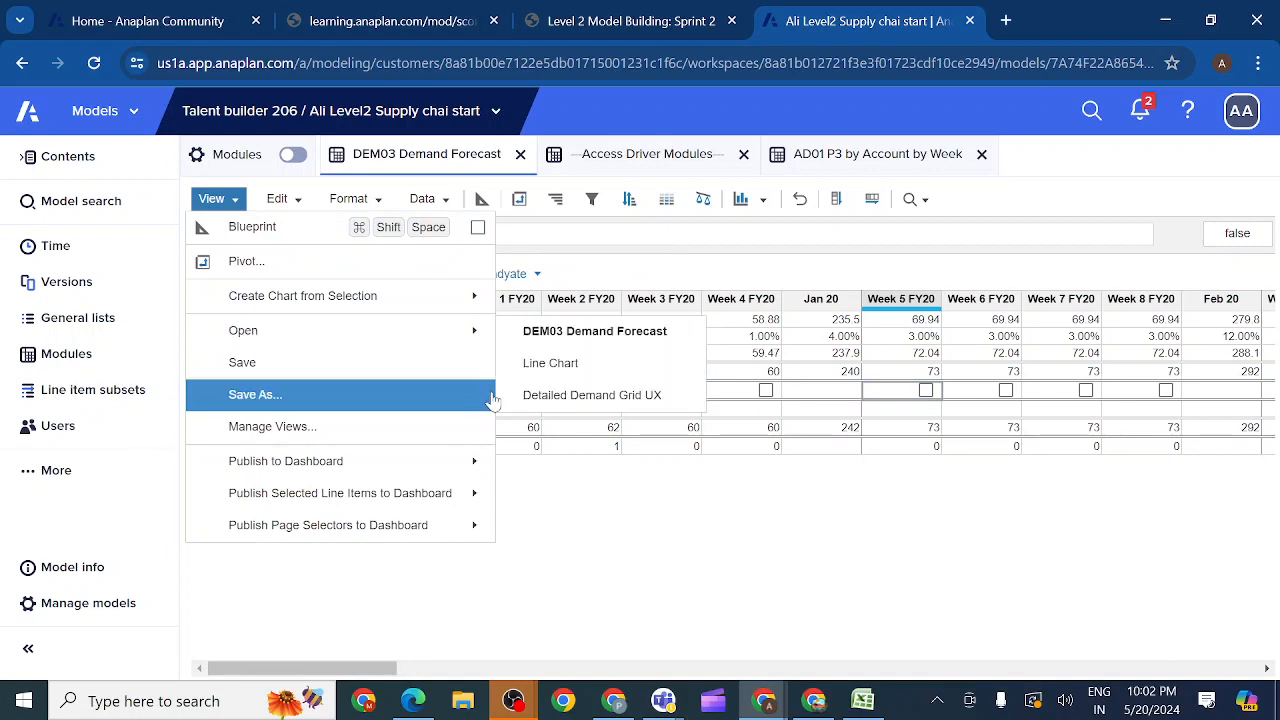
click(562, 398)
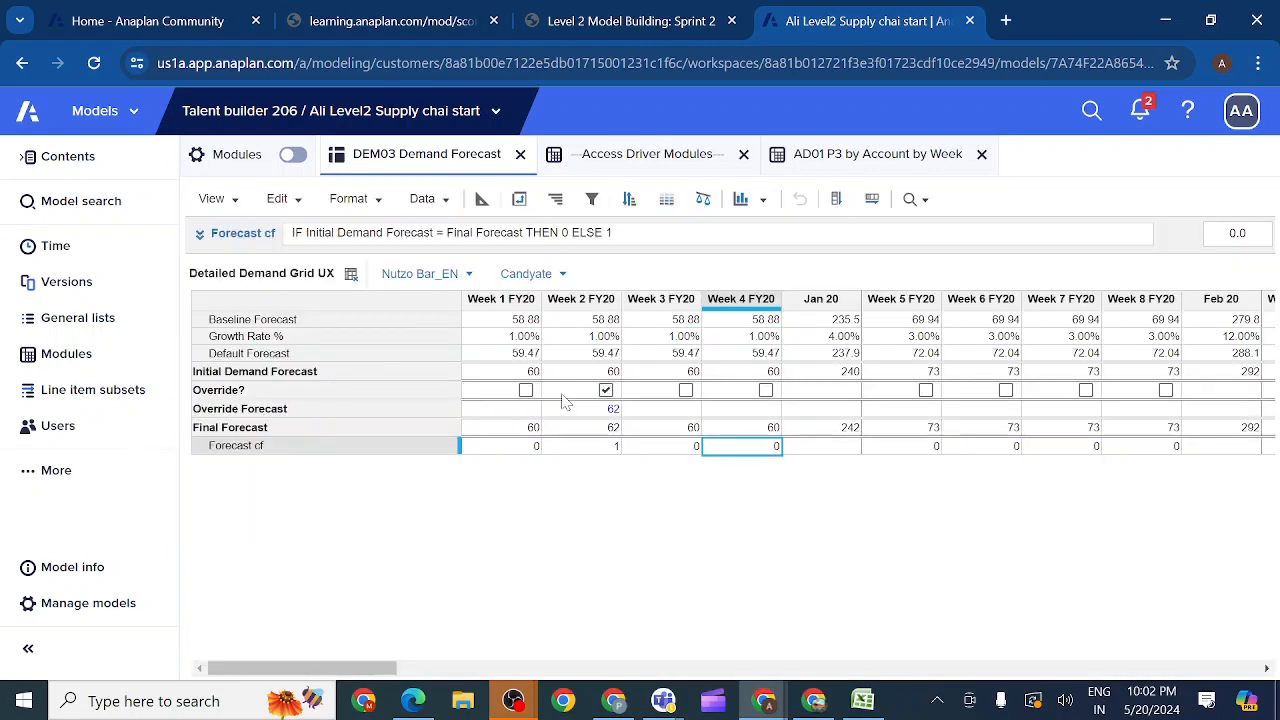
Step: Switch to the Sprint 2 course, review the line item and pivot requirements for the saved view, and return to the Anaplan model
click(655, 22)
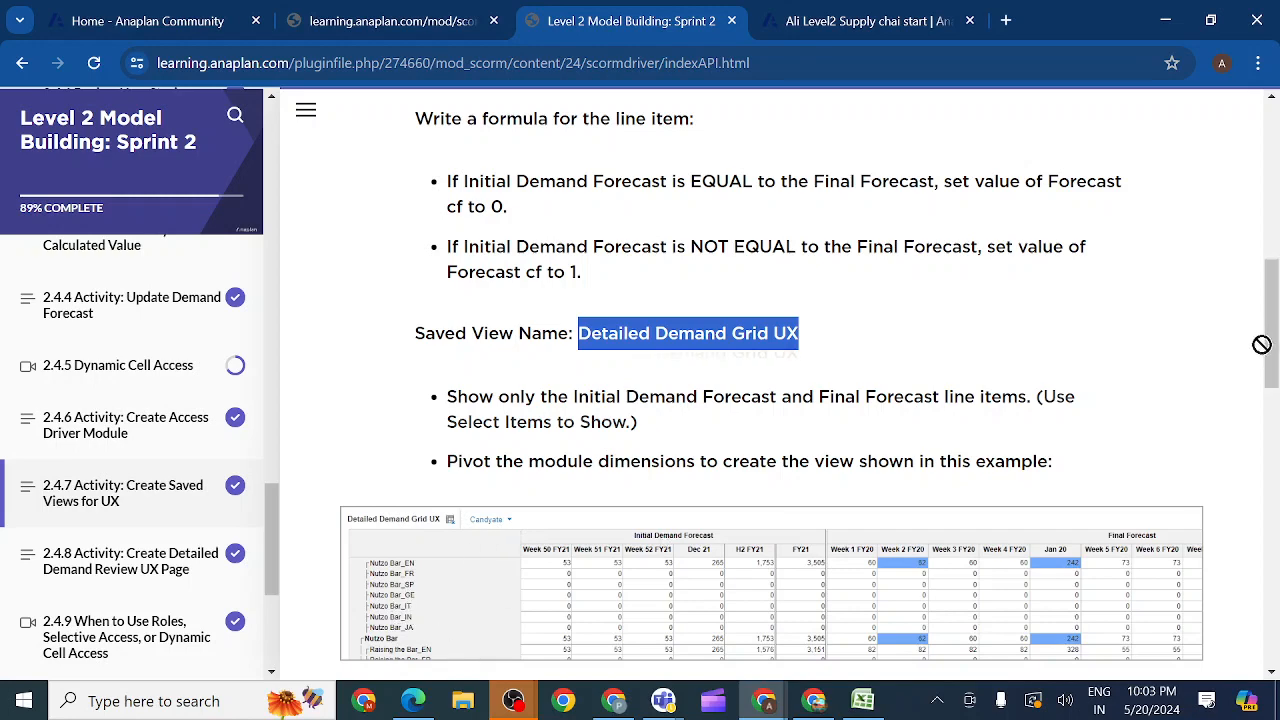
mouse_move(1271, 354)
mouse_down()
mouse_move(1274, 396)
mouse_move(1275, 366)
mouse_up()
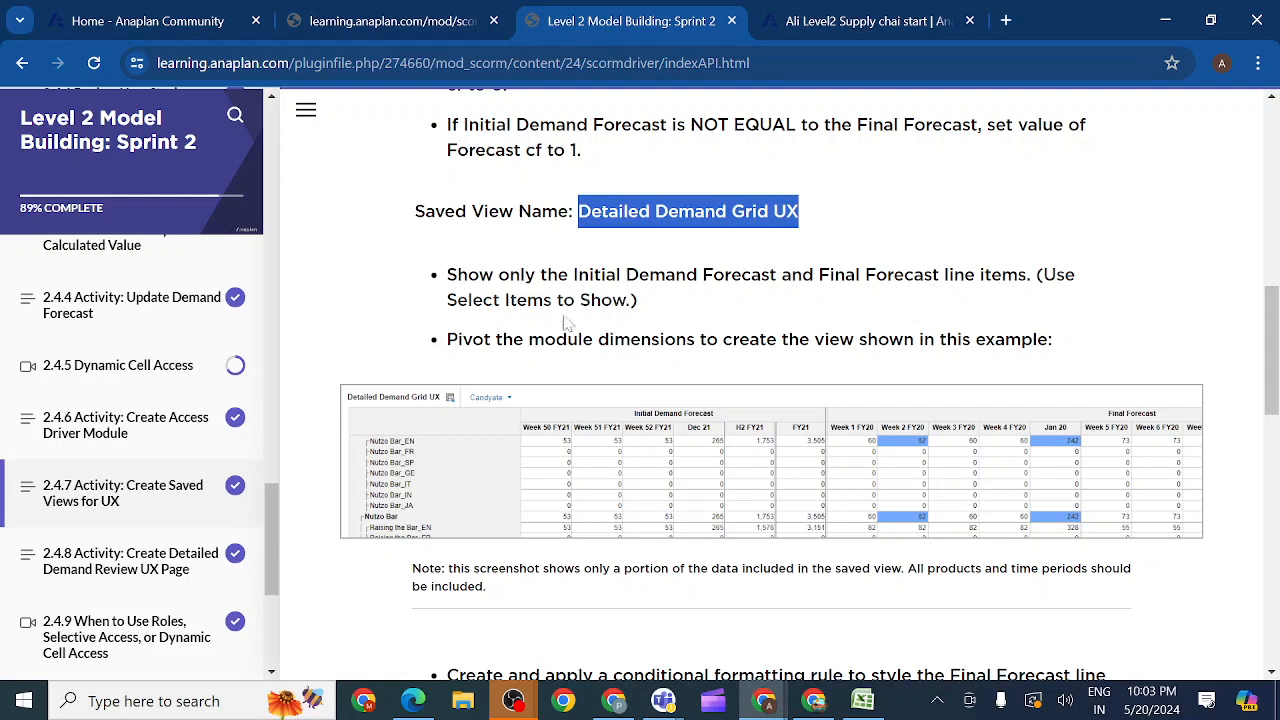
click(835, 28)
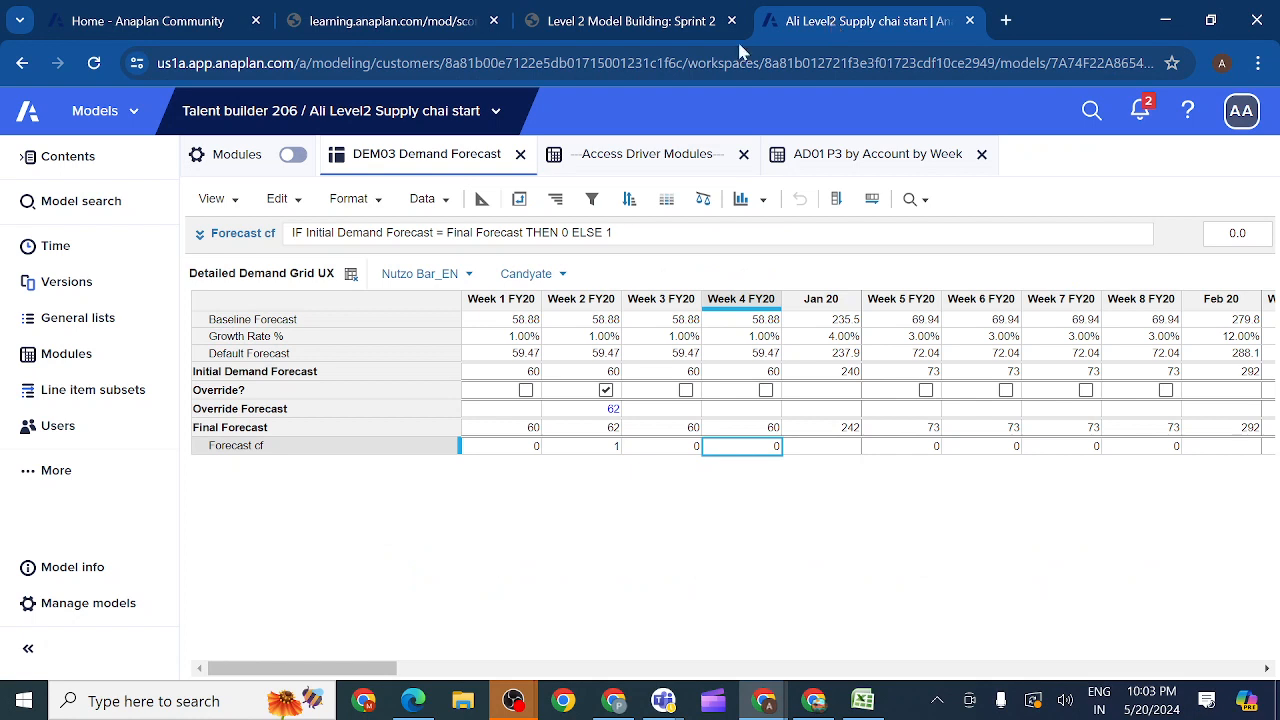
Step: Show only the Initial Demand Forecast and Final Forecast line items in the Detailed Demand Grid UX view
click(233, 374)
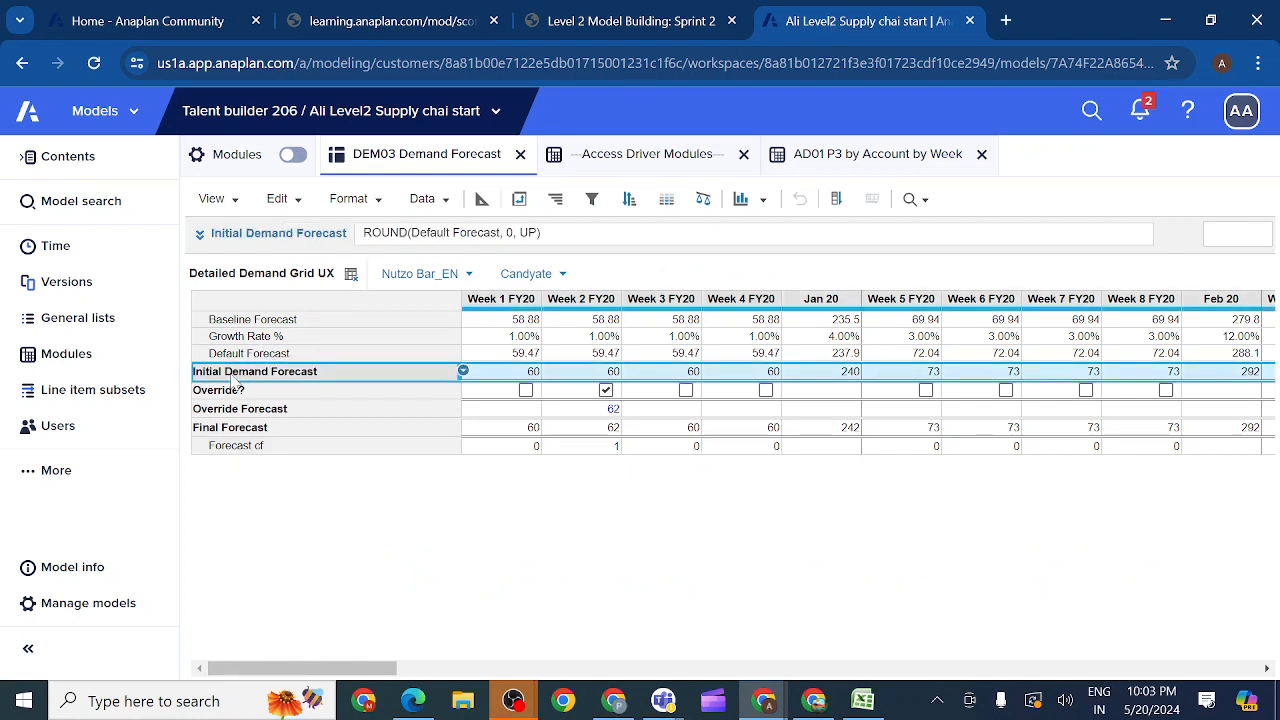
click(228, 430)
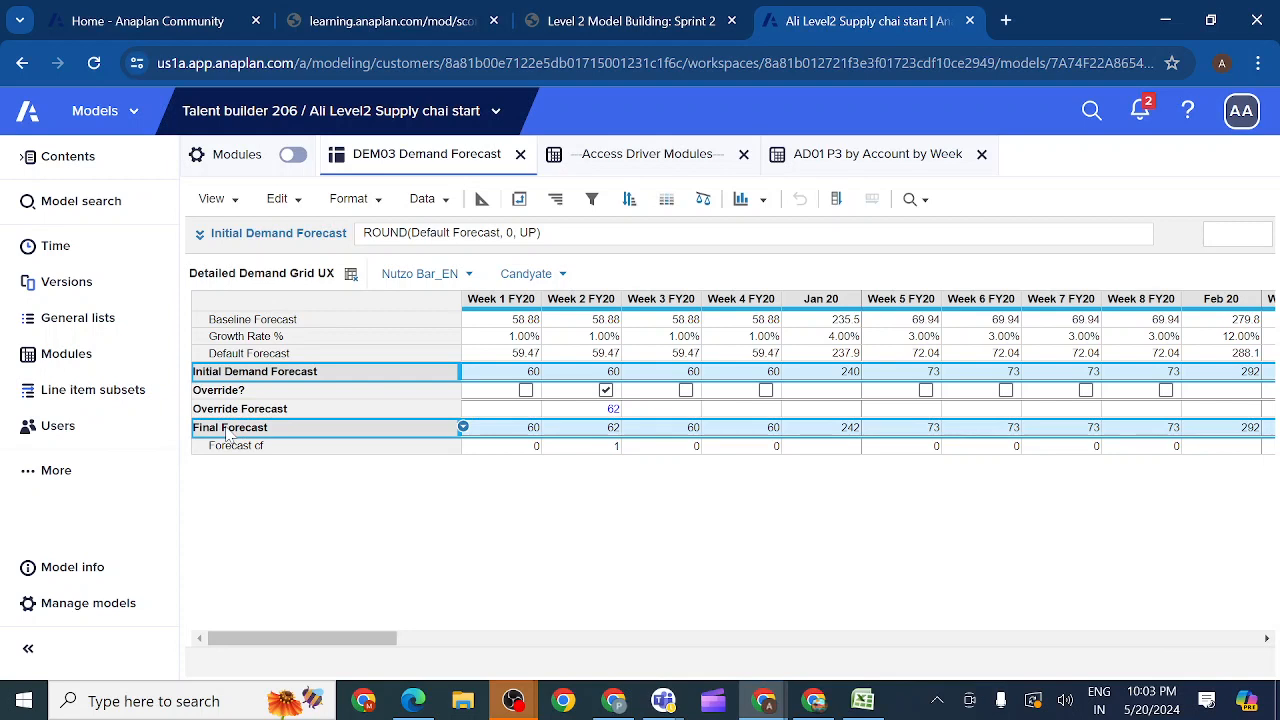
click(372, 200)
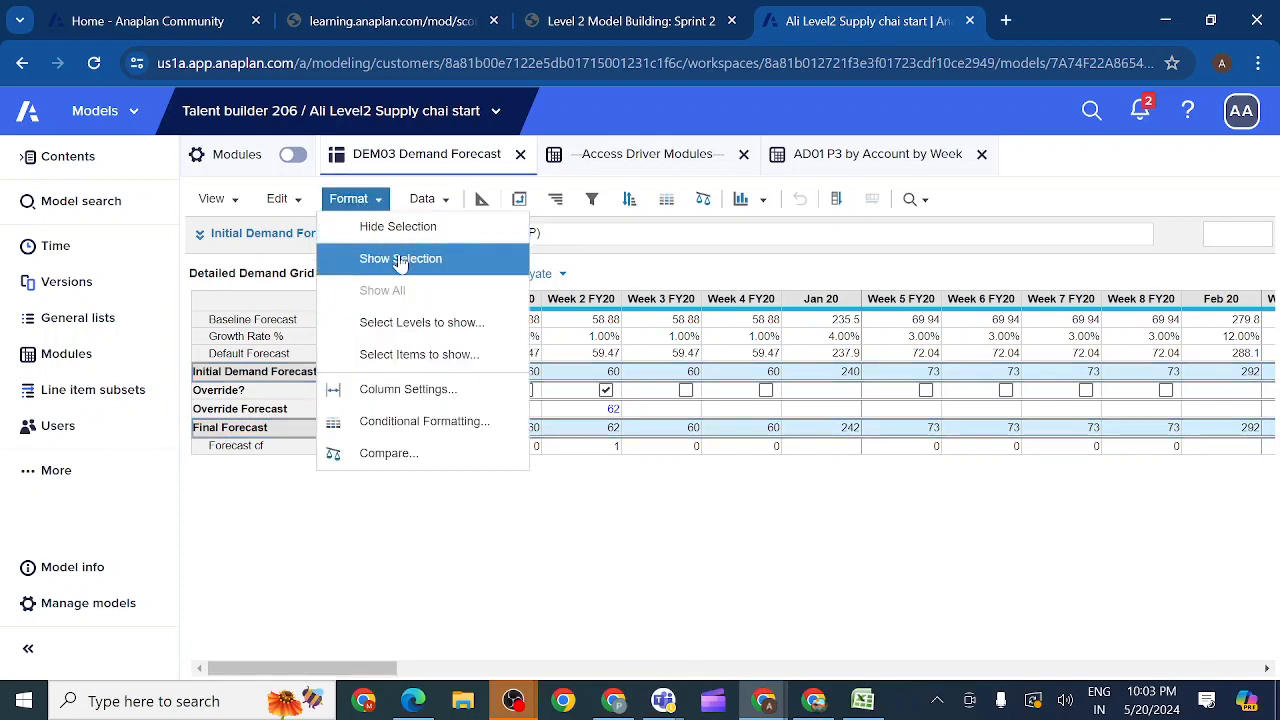
click(400, 260)
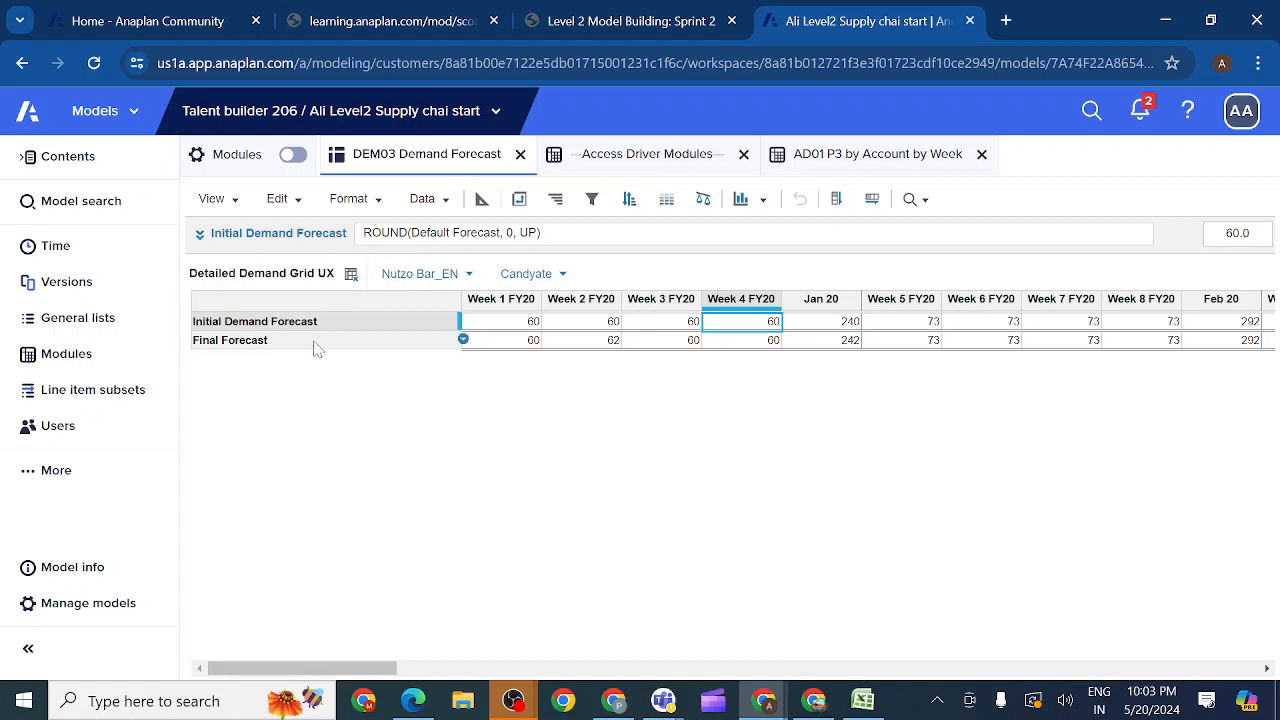
Step: Pivot the view to have Line Items above Time on columns and P3 SKU on rows, keeping Accounts as the page dimension
click(519, 200)
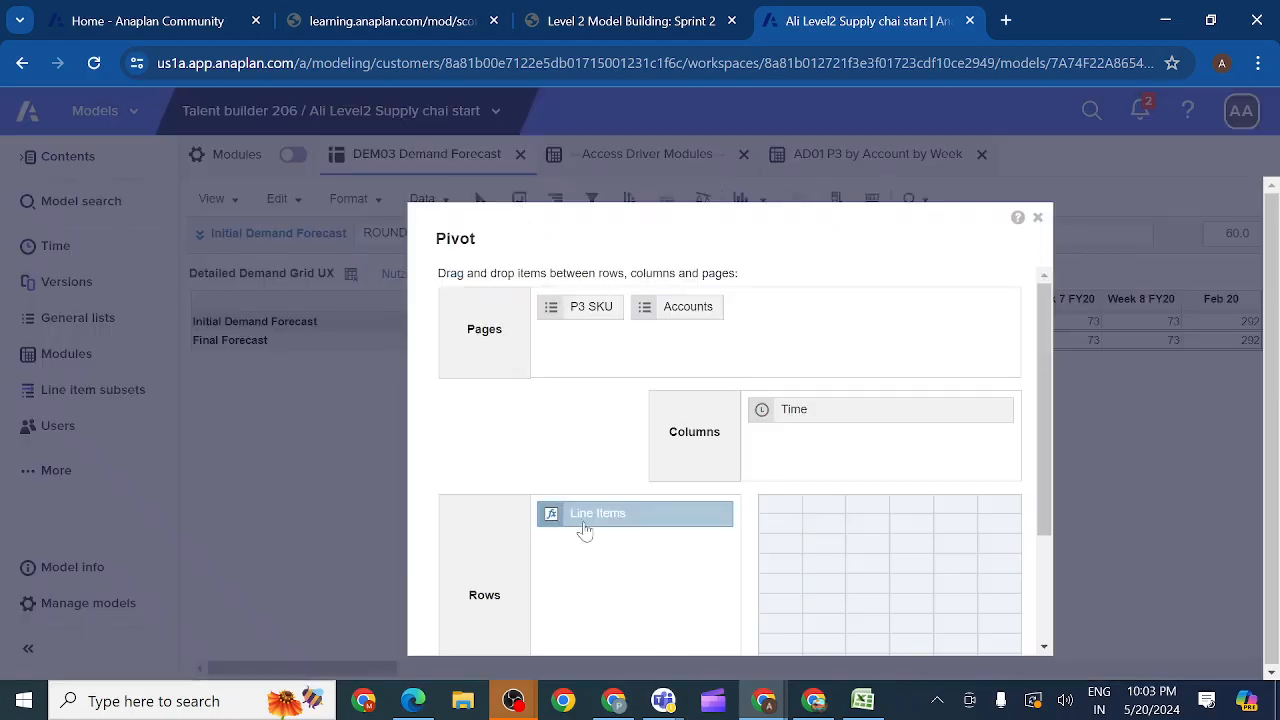
drag(585, 530, 781, 412)
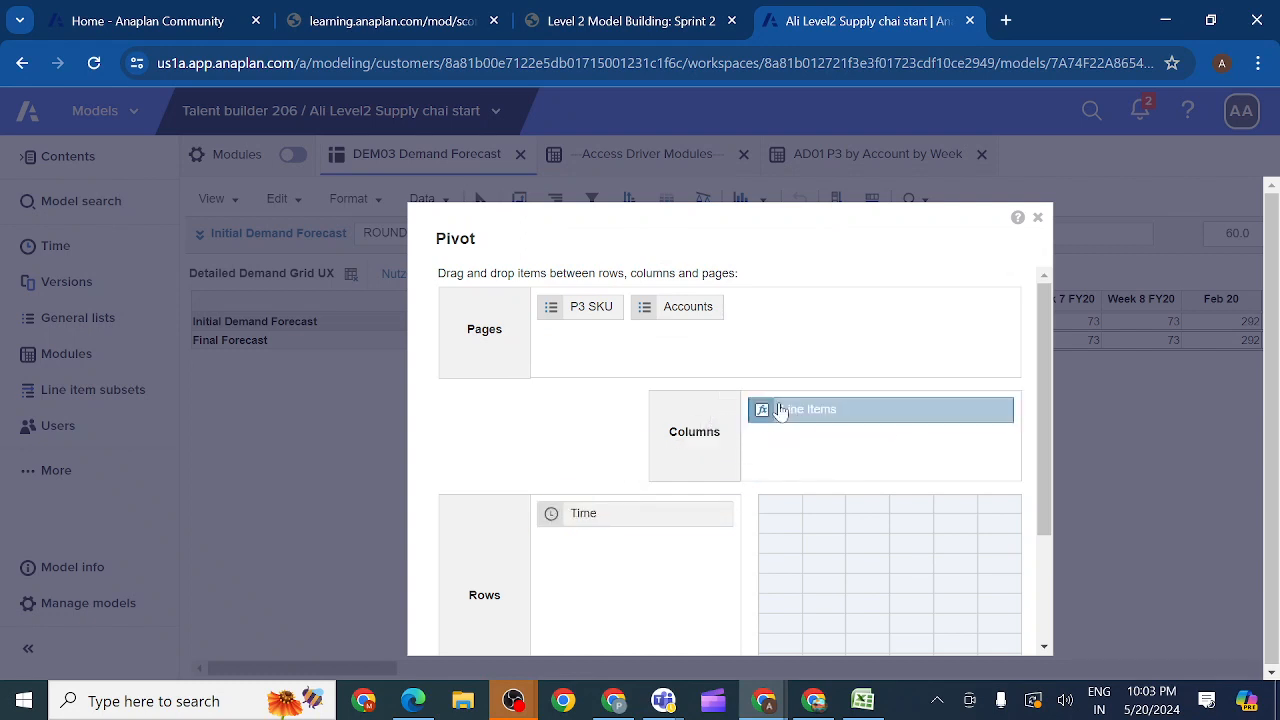
drag(617, 517, 826, 460)
drag(575, 313, 588, 530)
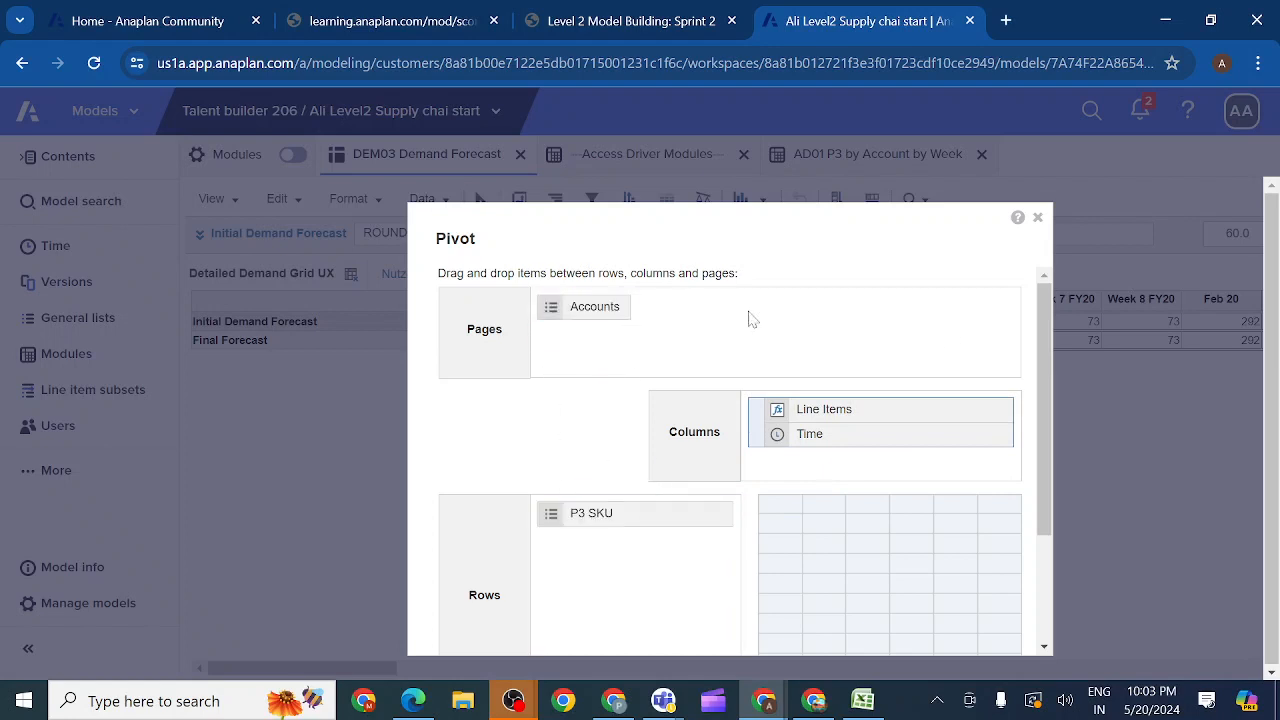
drag(1048, 369, 1038, 516)
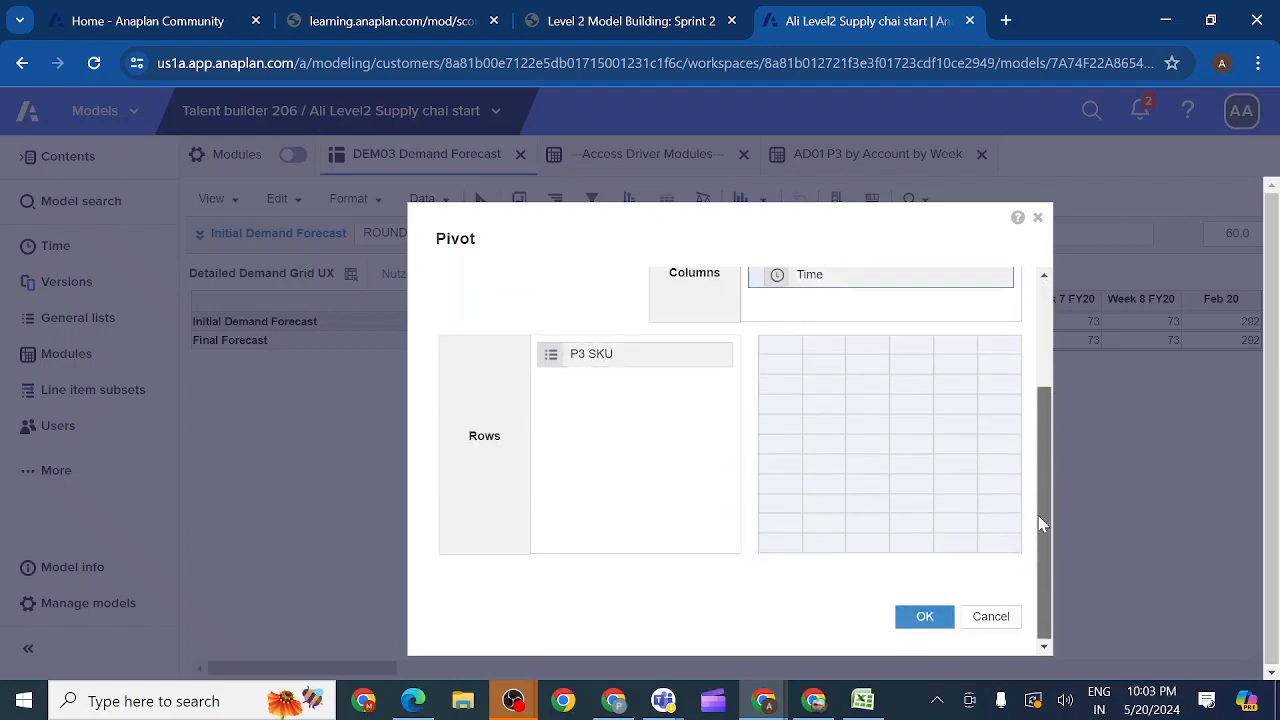
click(925, 617)
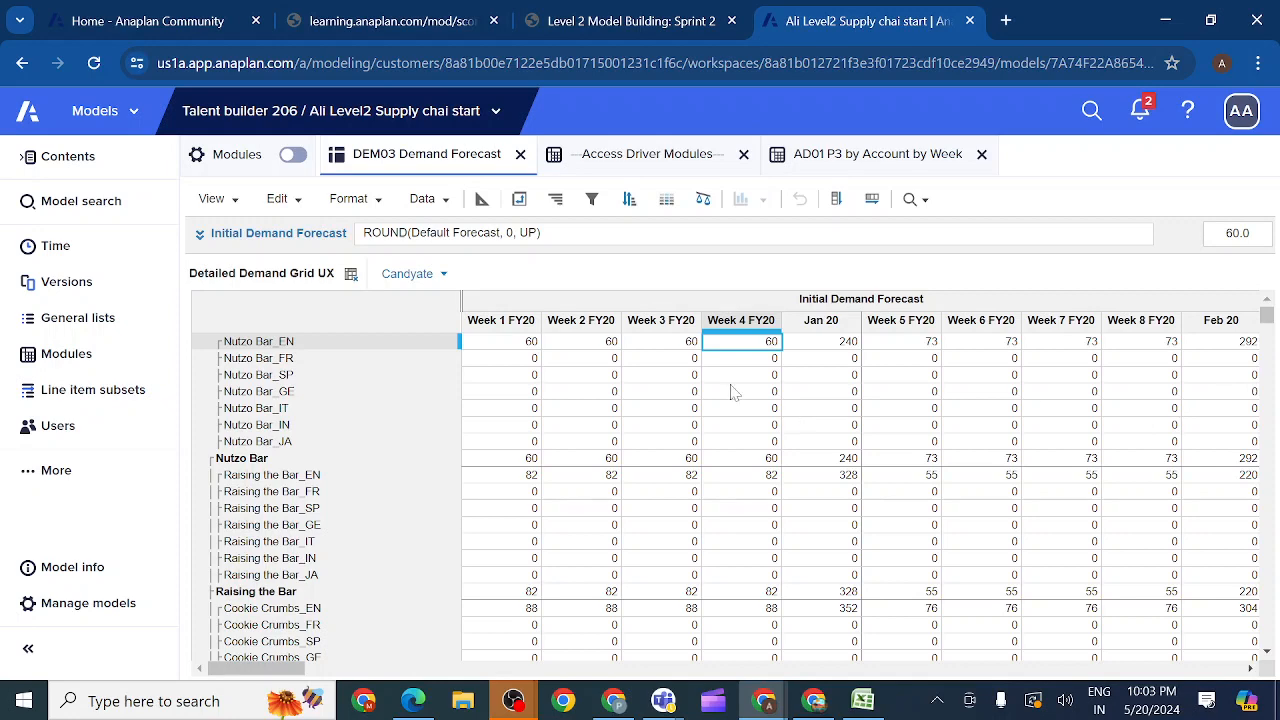
Step: Switch to the Sprint 2 course and read the conditional formatting rule and the Summary Method note for Forecast cf
click(624, 22)
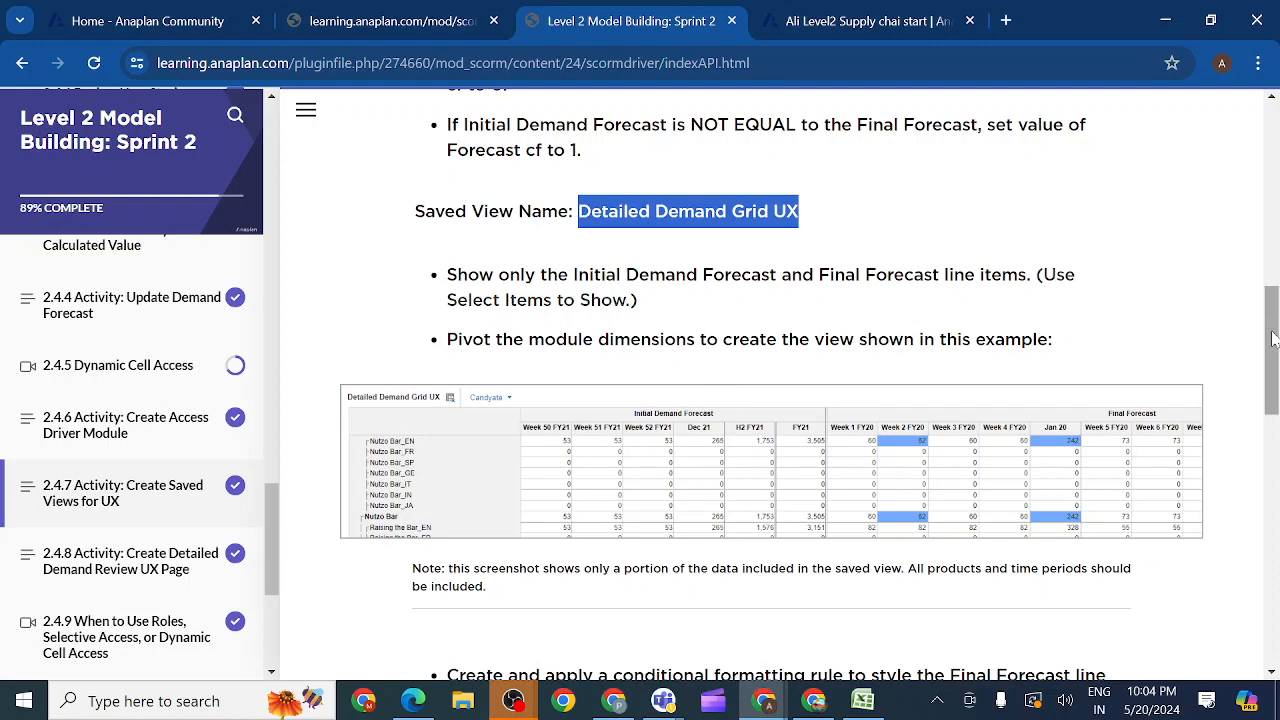
drag(1272, 338, 1272, 411)
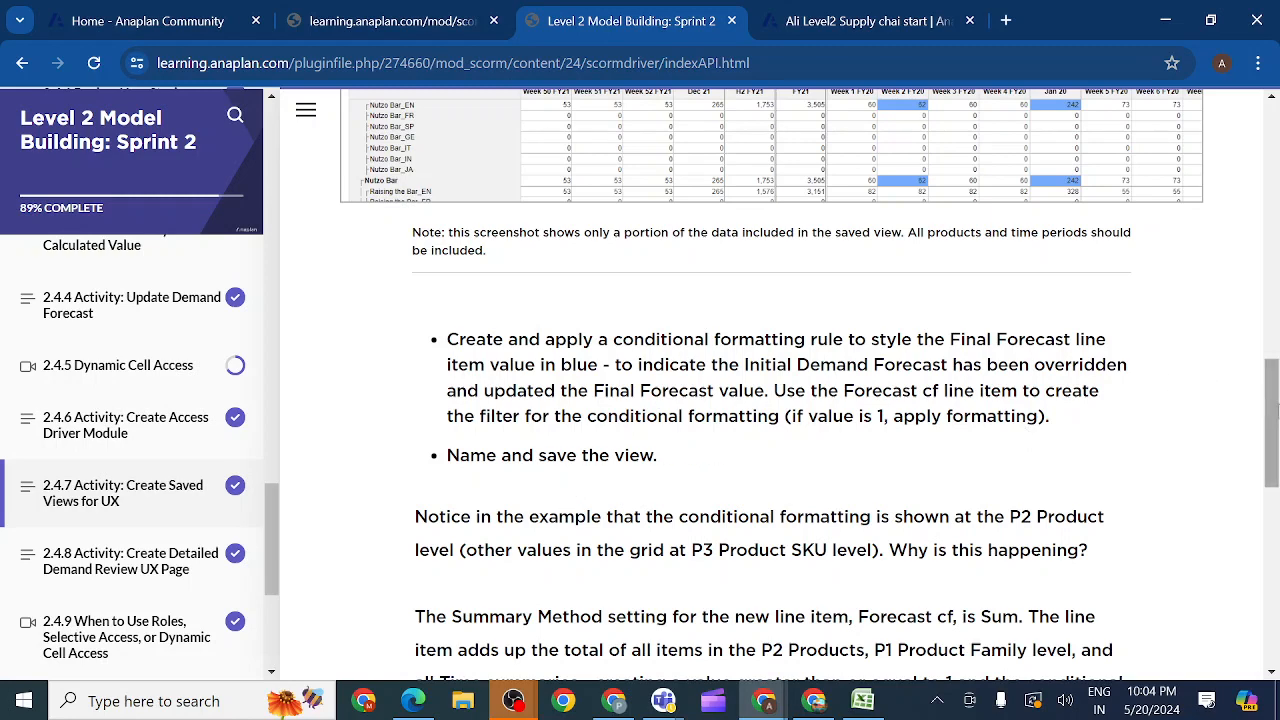
drag(1276, 410, 1258, 388)
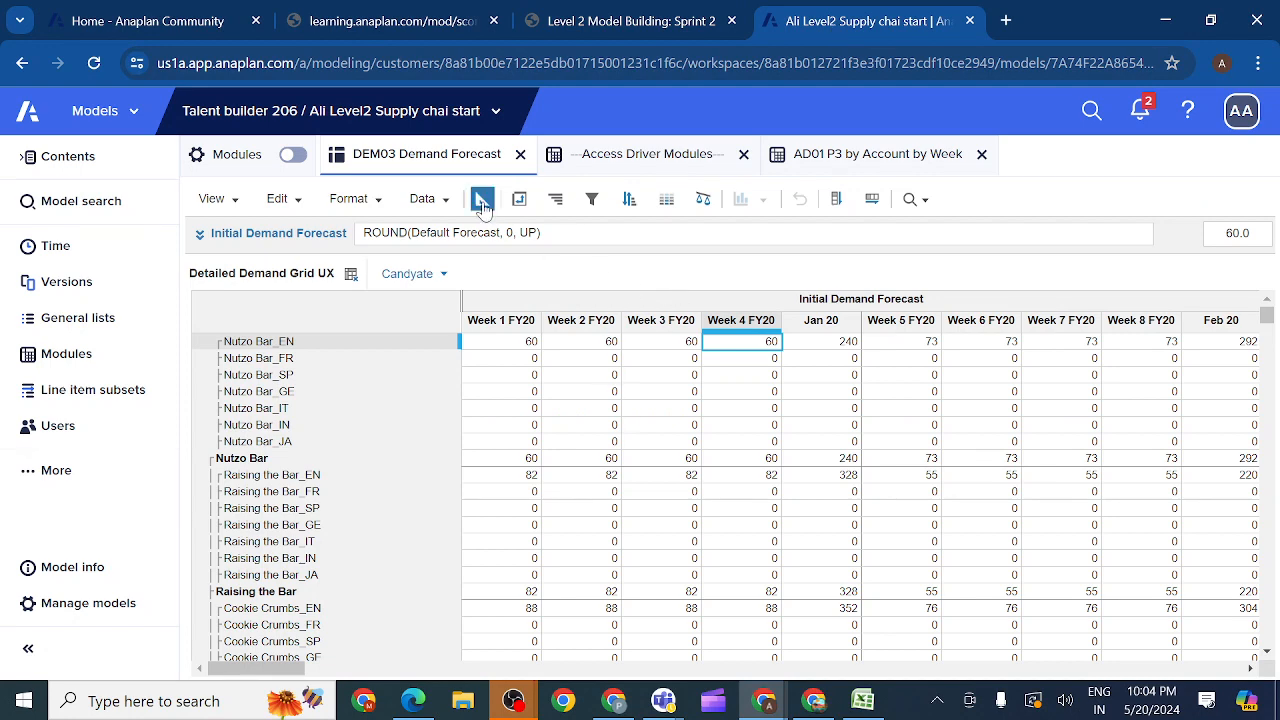
Step: In the DEM03 blueprint, copy the Sum summary setting from Final Forecast to Forecast cf and return to the grid view
click(482, 200)
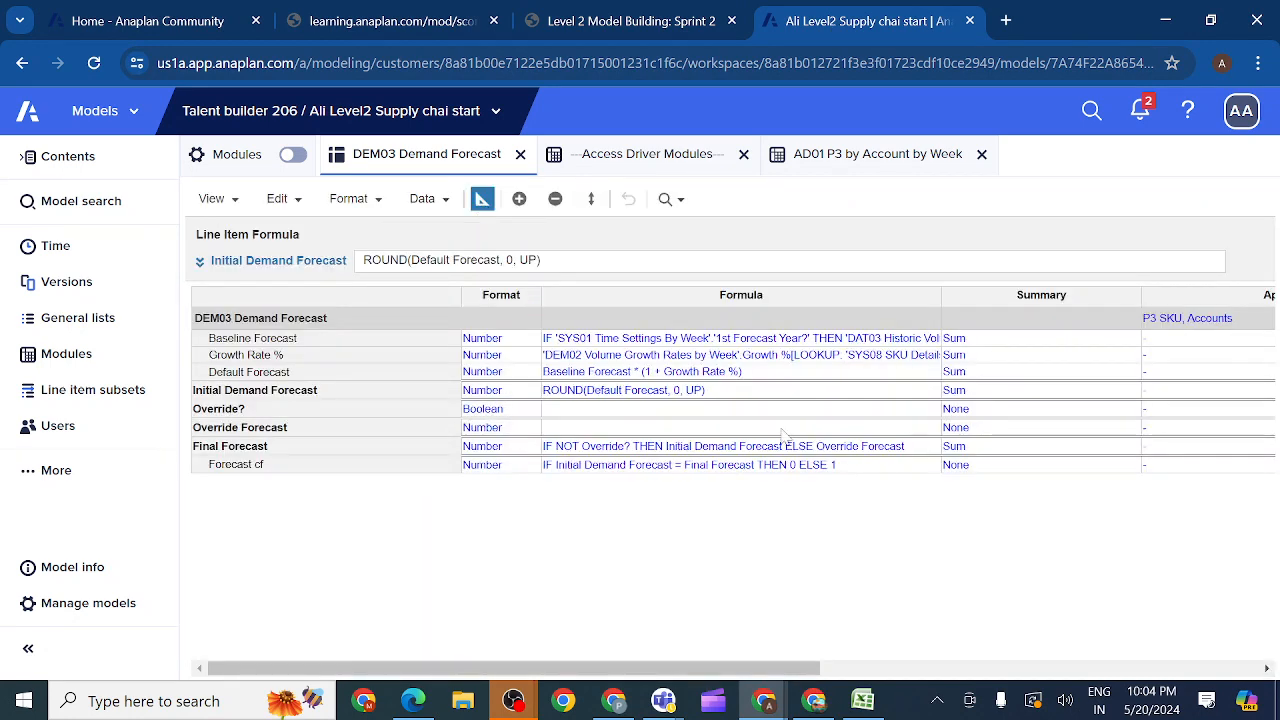
click(972, 450)
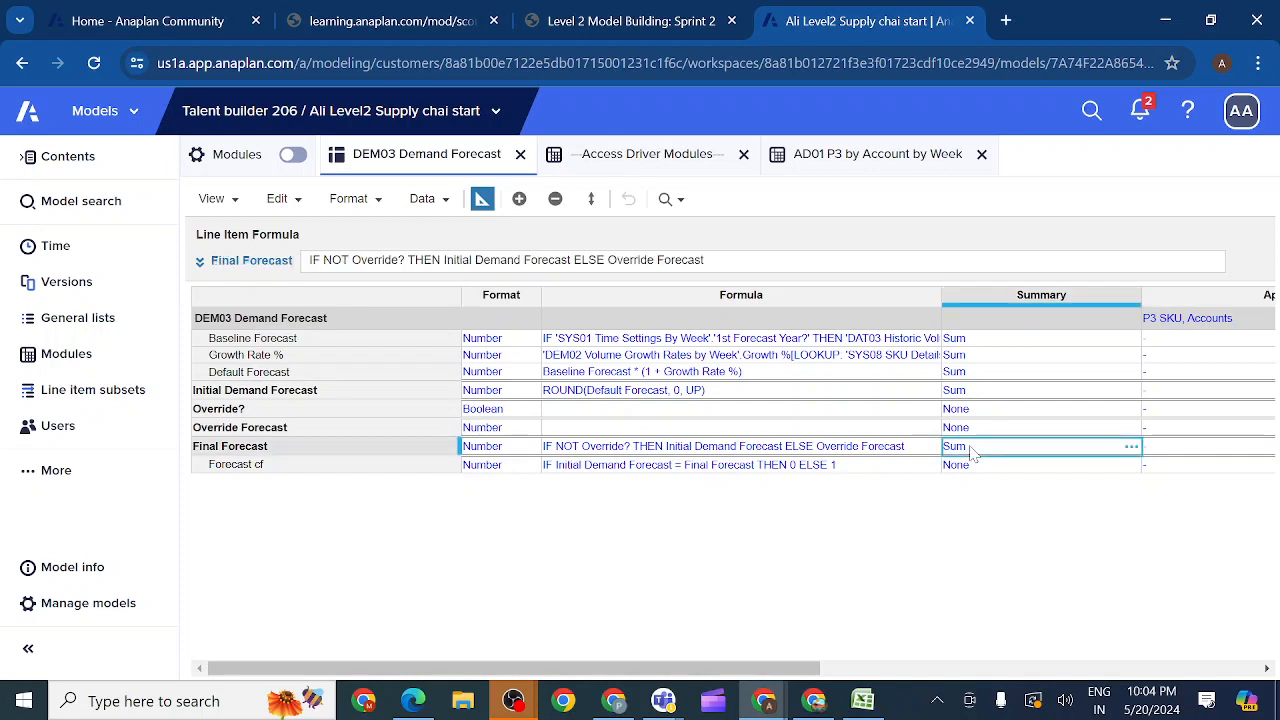
key(ctrl+c)
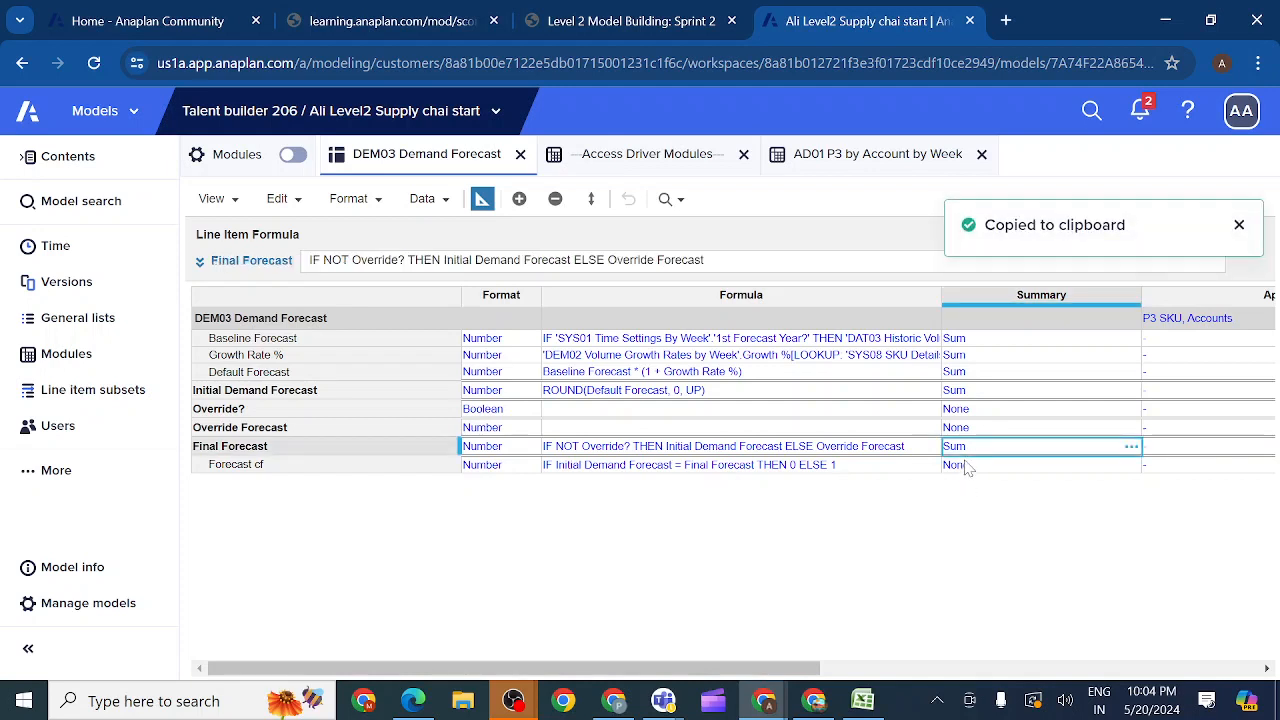
click(966, 466)
key(ctrl+v)
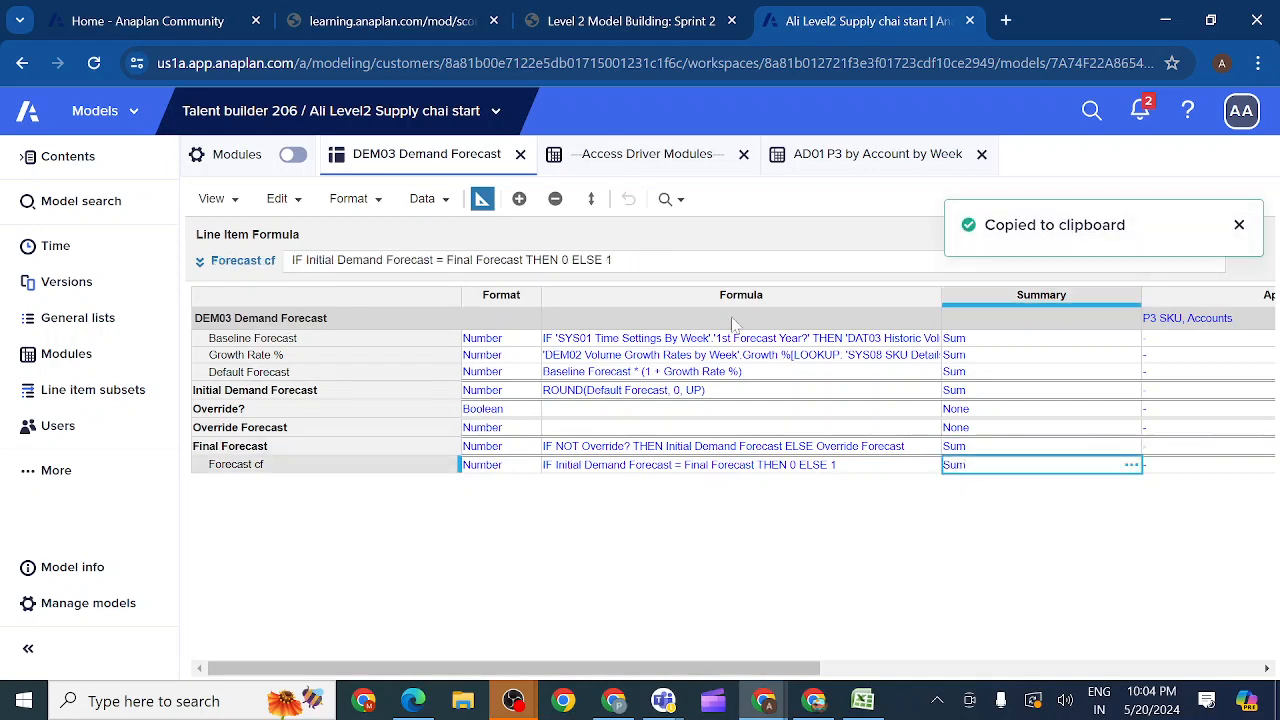
click(481, 201)
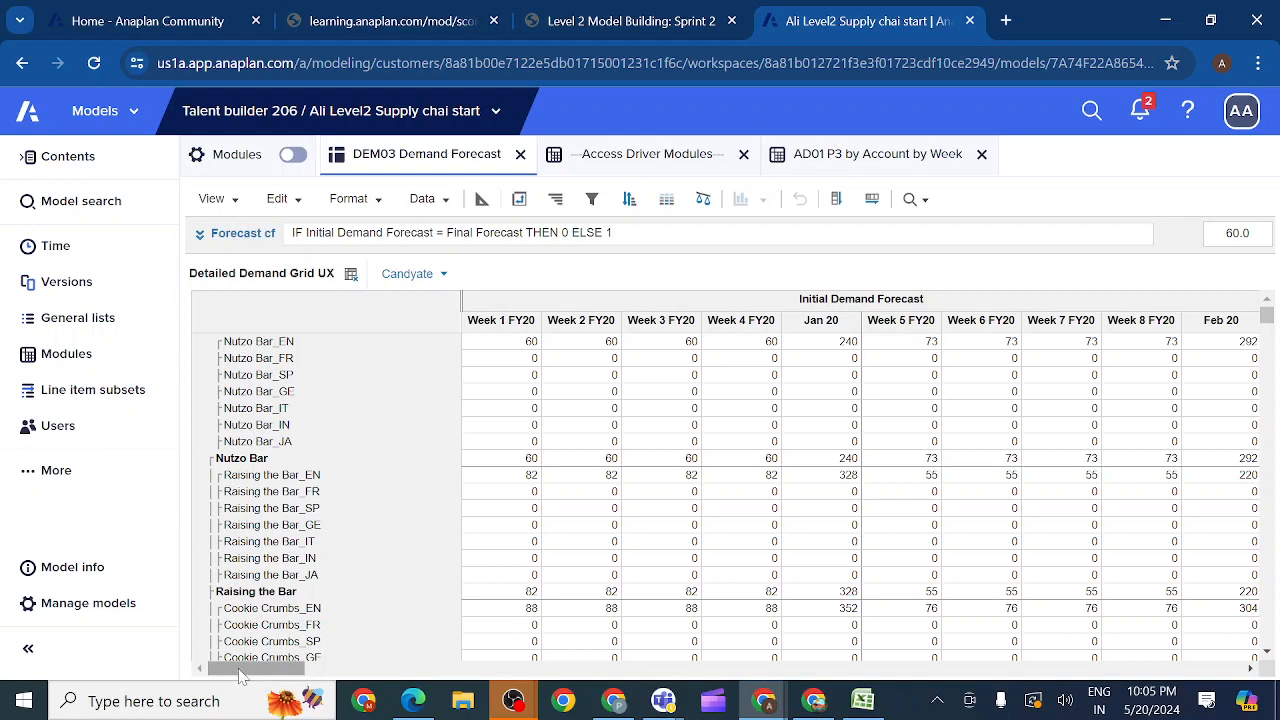
Step: Recheck the example grid and conditional formatting instructions in the Sprint 2 course, and return to the Anaplan model
drag(239, 670, 229, 670)
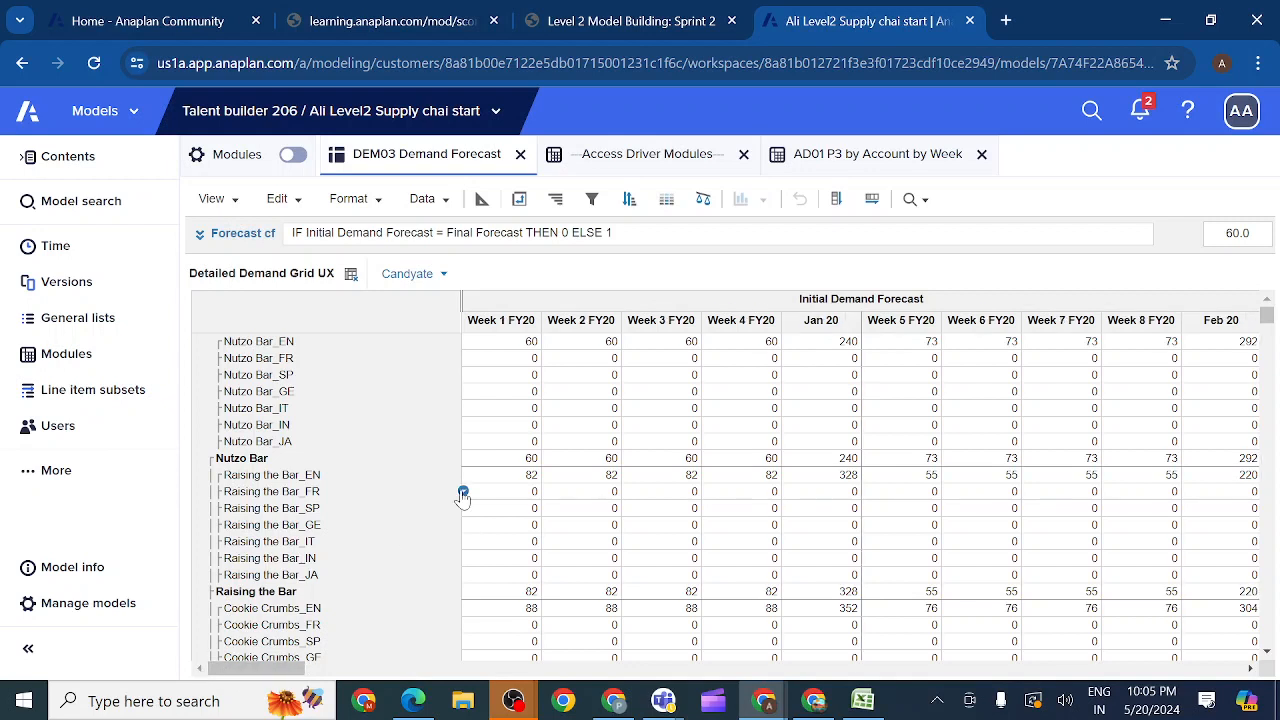
click(650, 28)
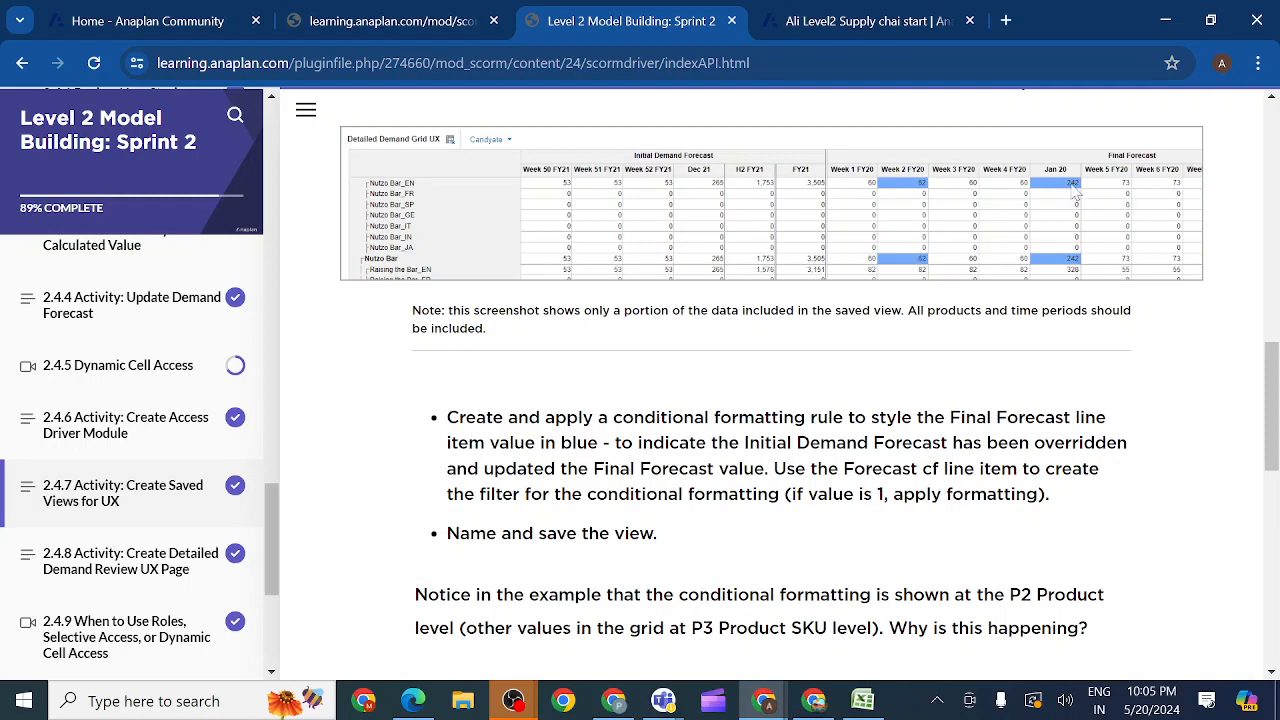
click(830, 22)
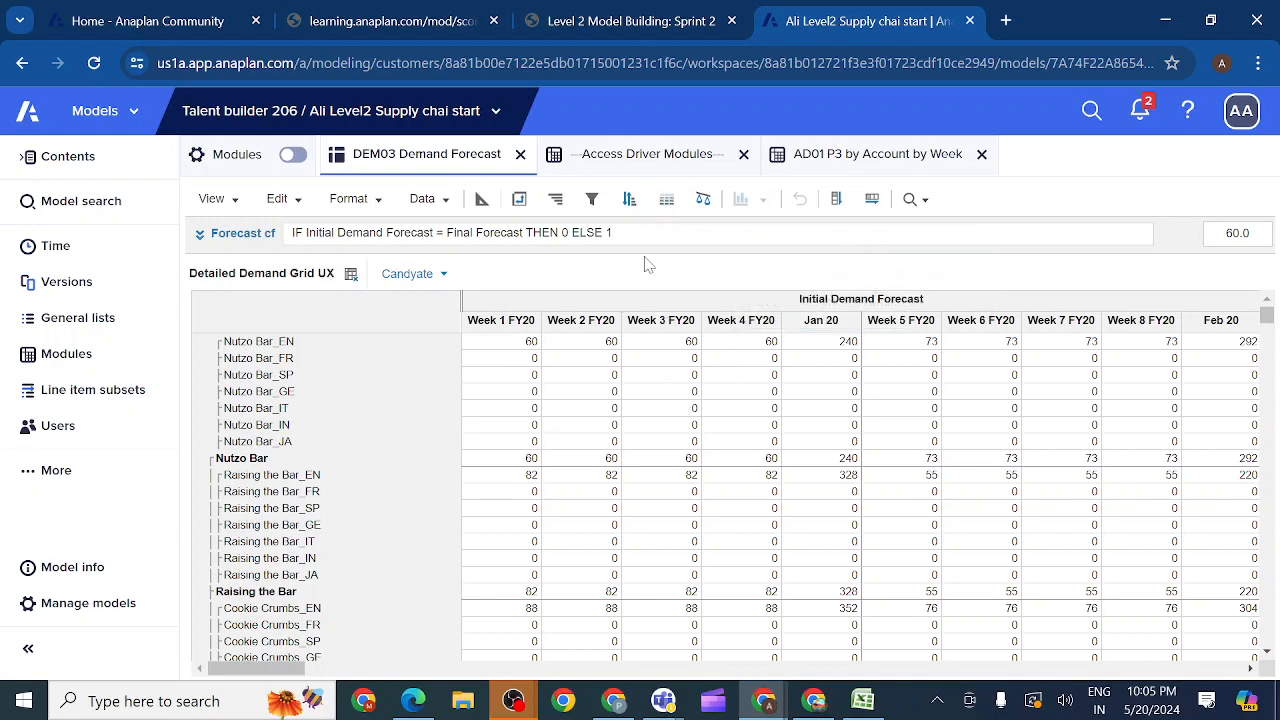
Step: Create a new conditional formatting rule for the Final Forecast line item, based on the values from Forecast cf
click(667, 200)
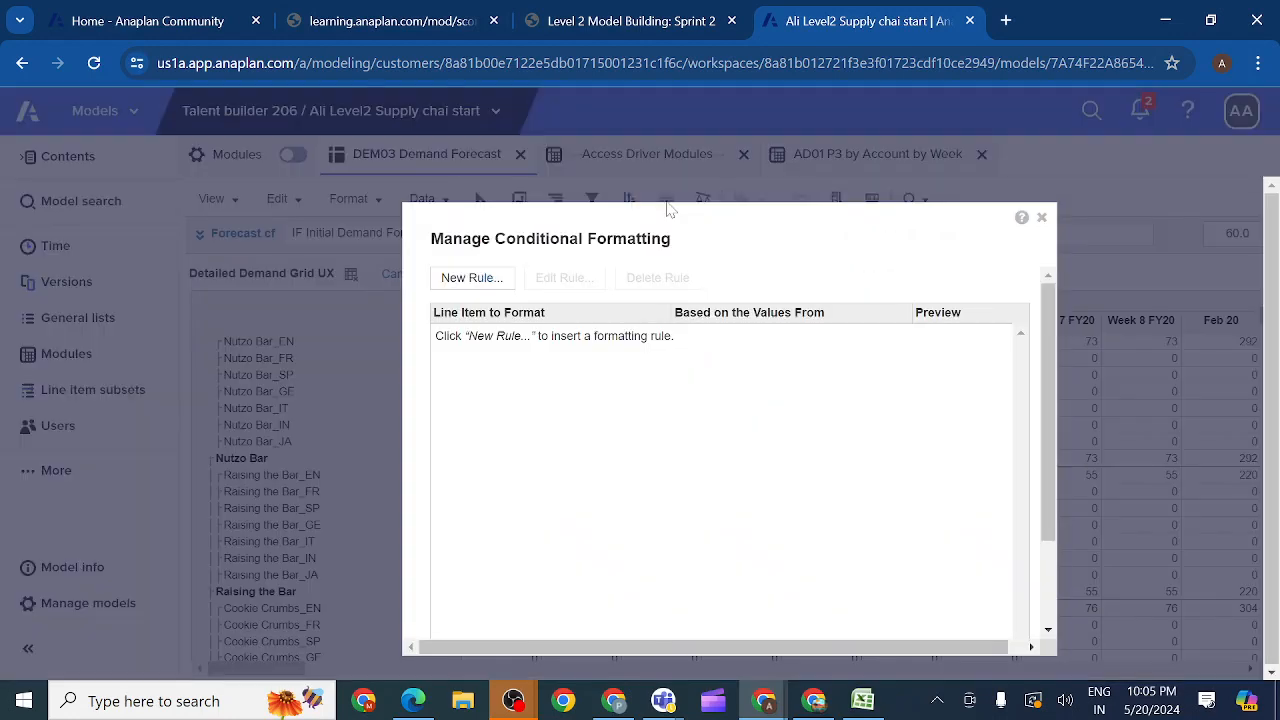
click(487, 285)
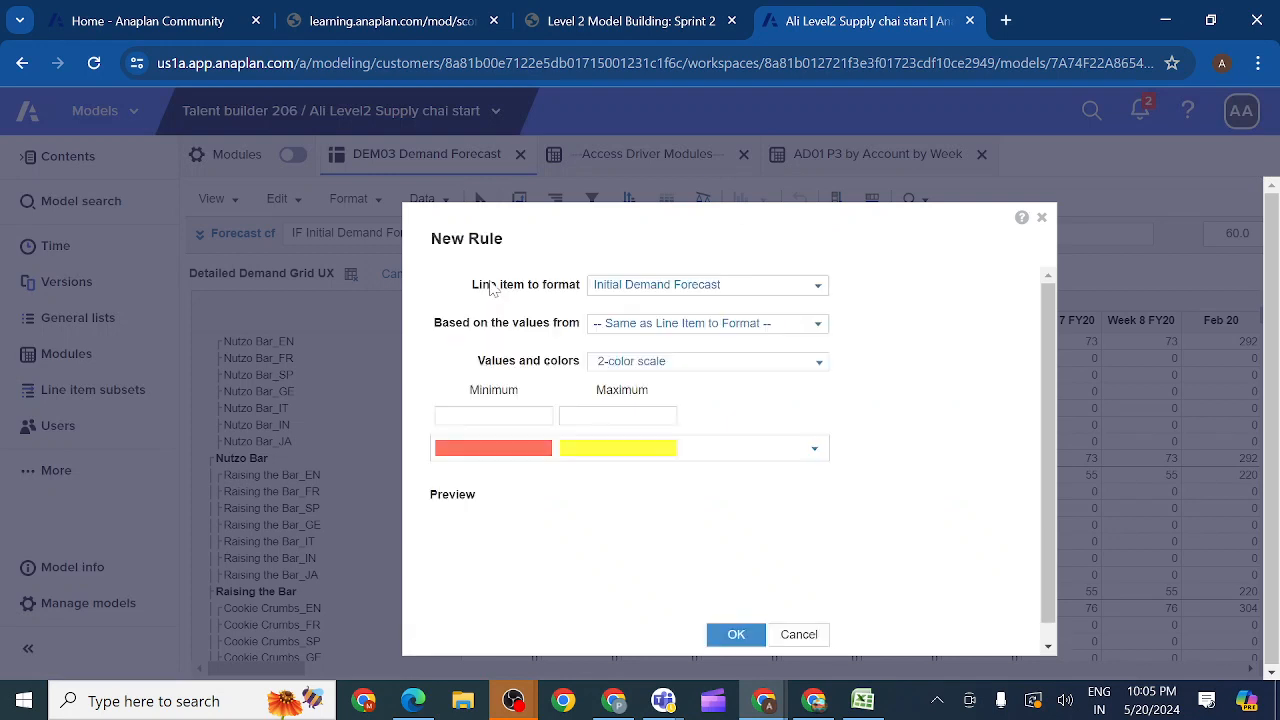
click(815, 288)
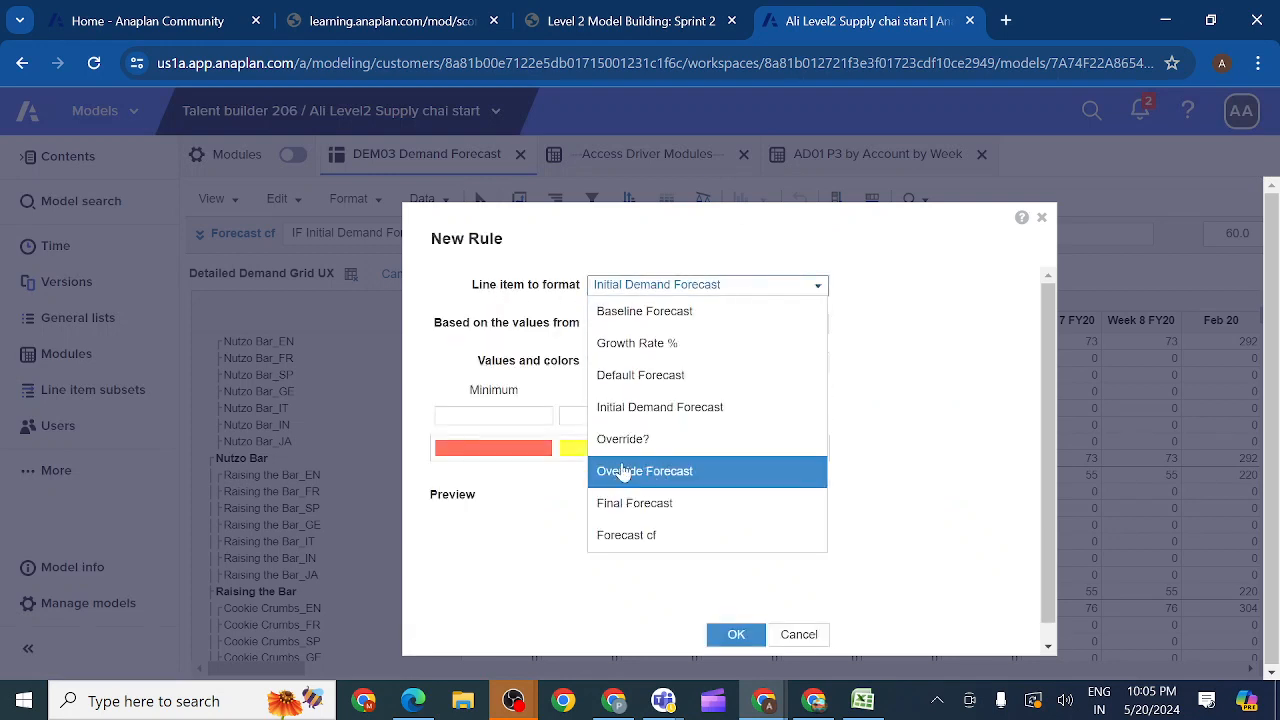
click(627, 510)
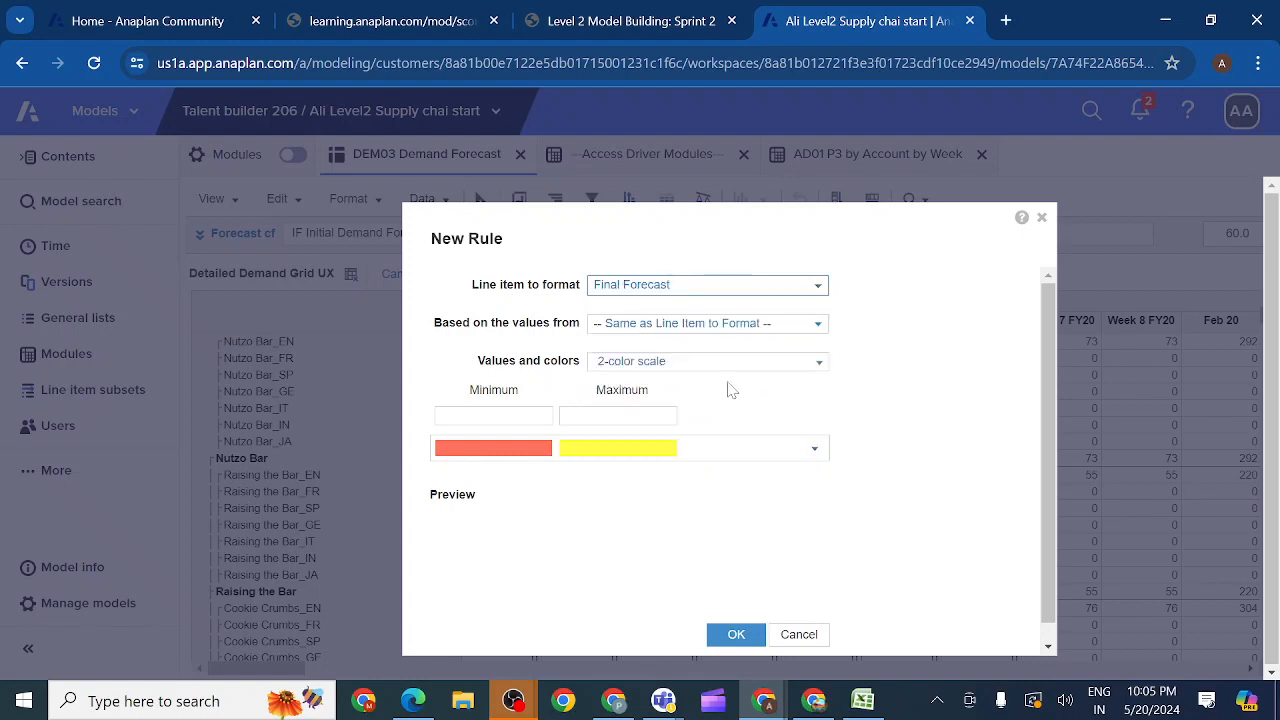
click(817, 329)
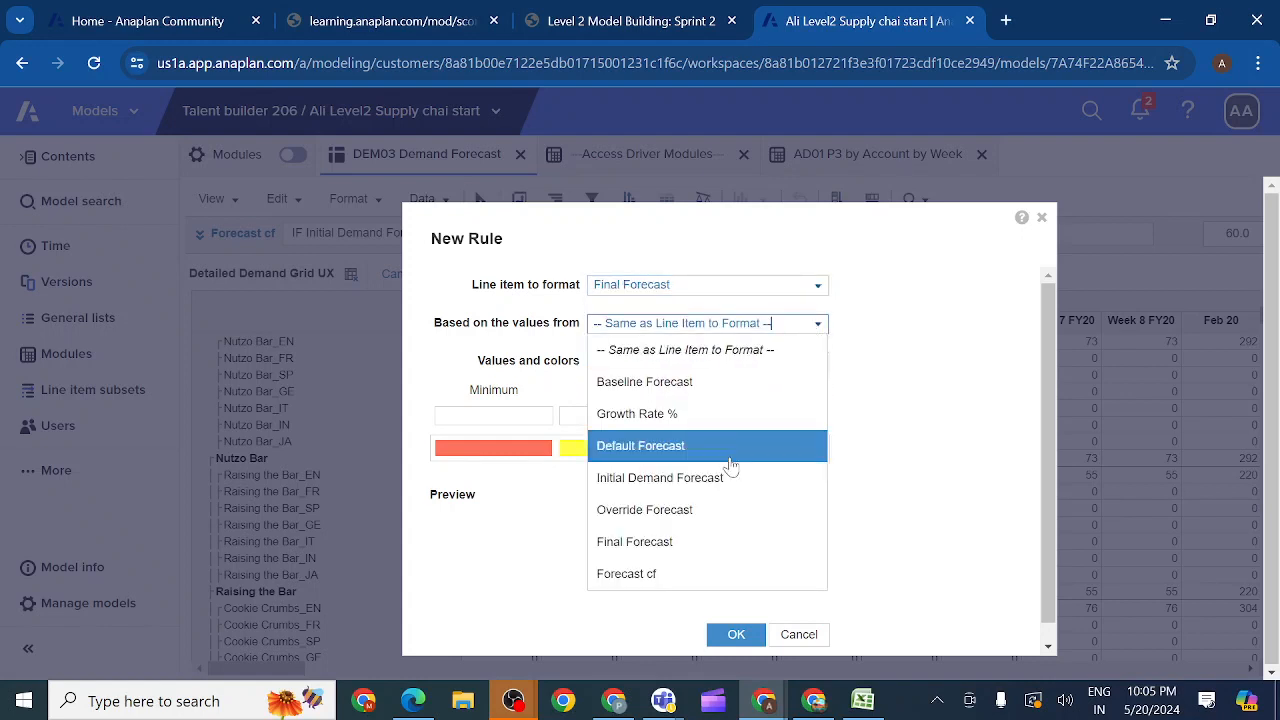
click(628, 574)
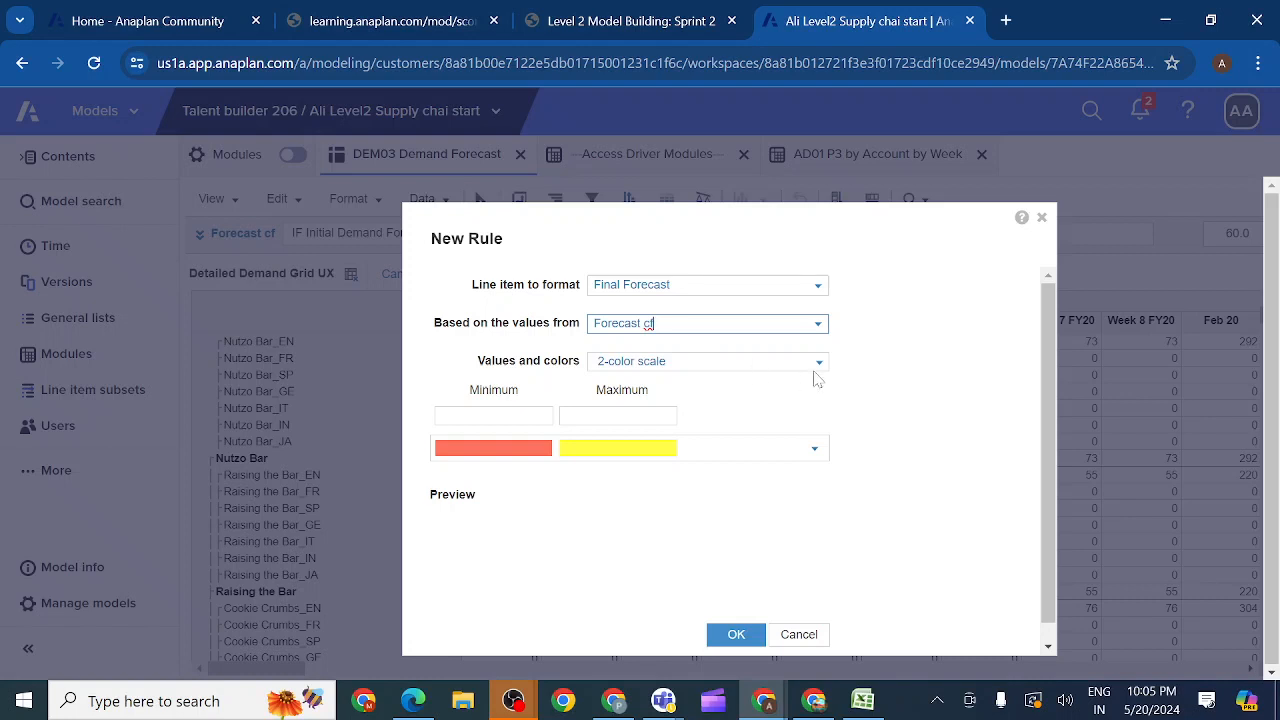
Step: Set the rule's 2-color scale to minimum 0 and maximum 1 with a white-to-blue color range, and accept the rule
click(444, 415)
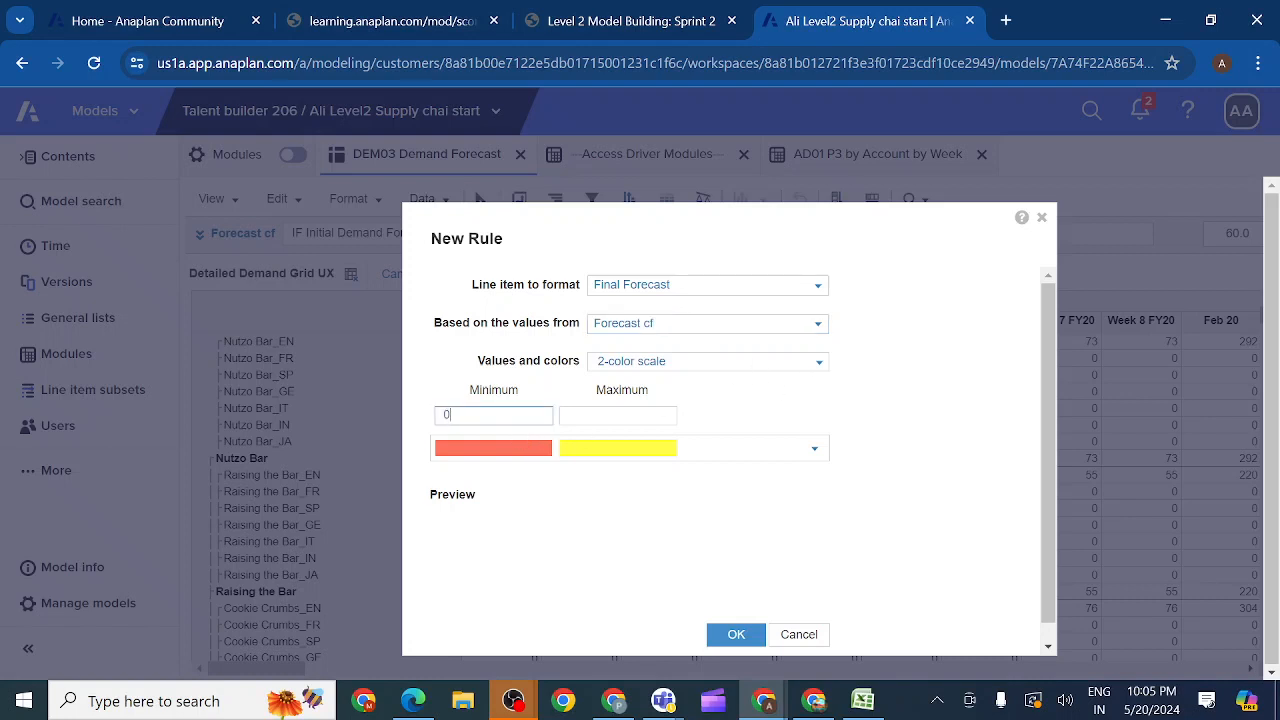
key(Tab)
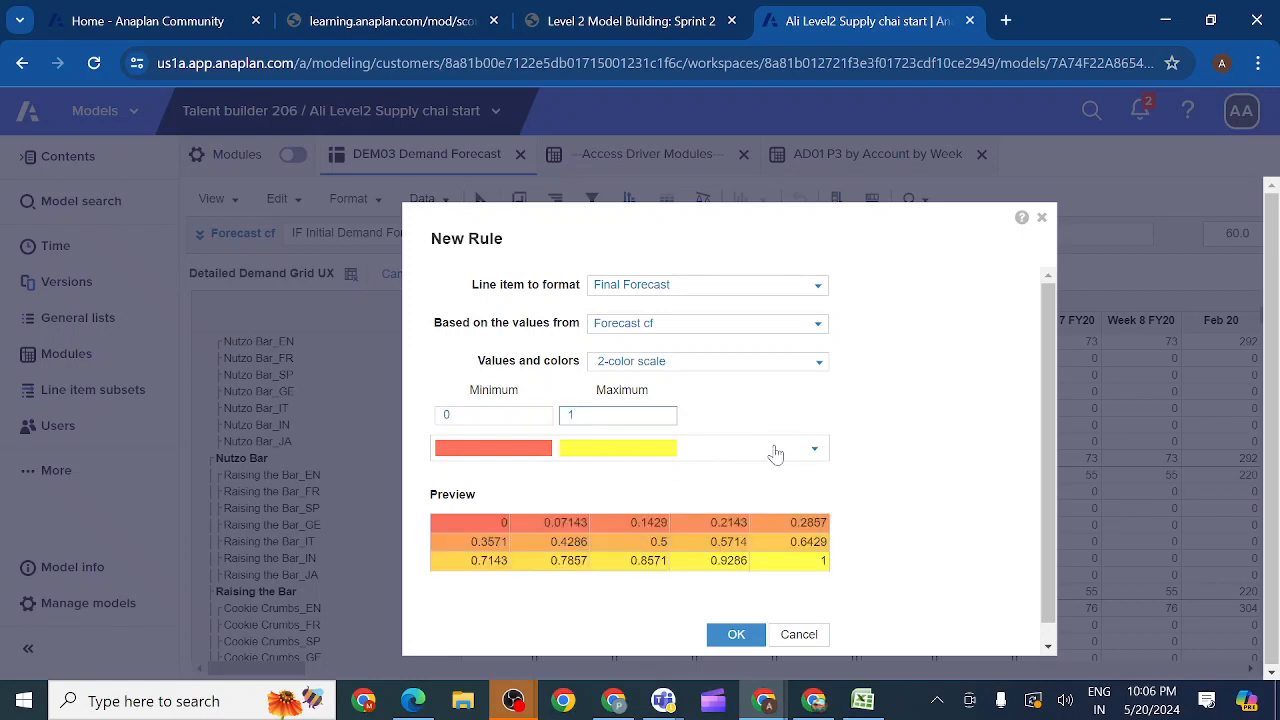
click(813, 452)
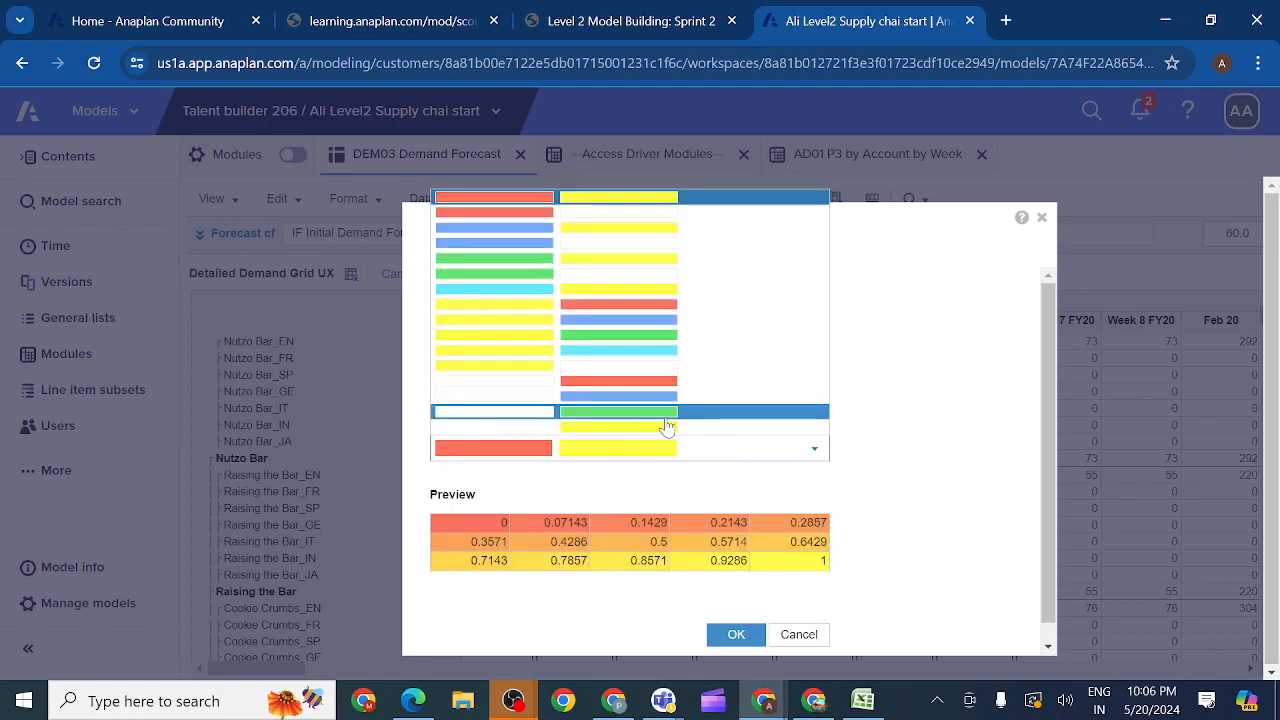
click(541, 399)
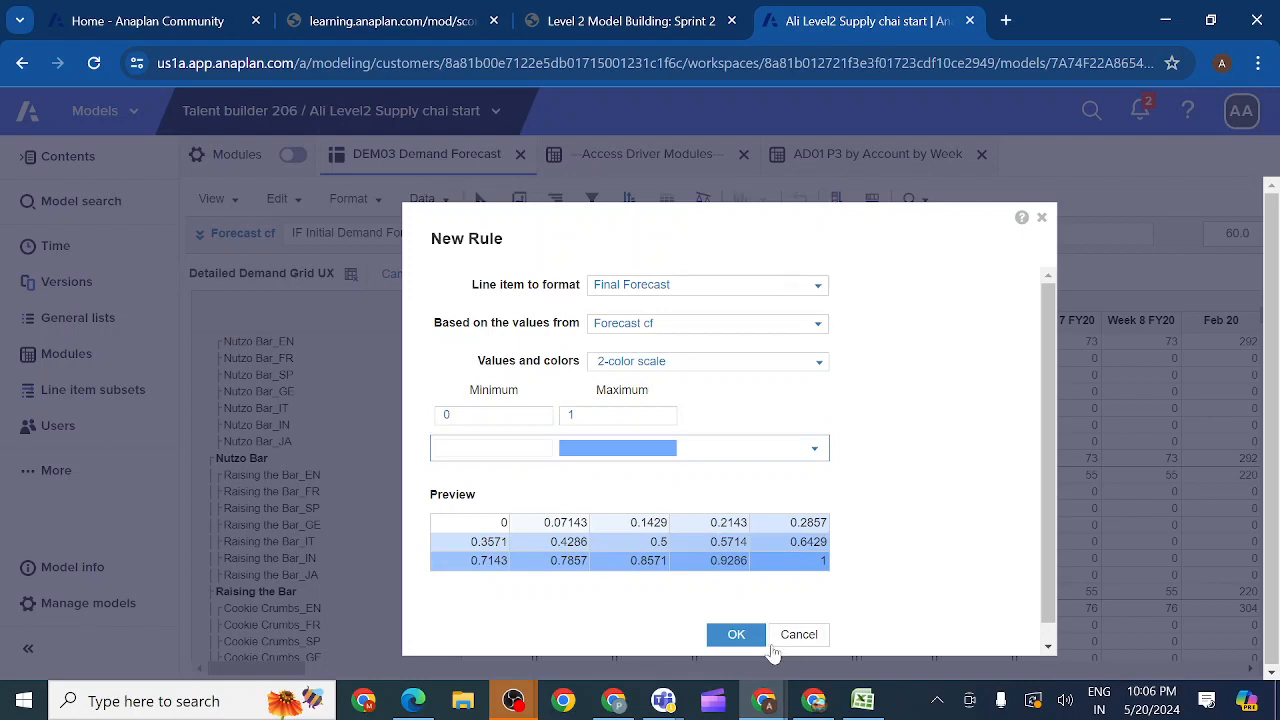
click(736, 634)
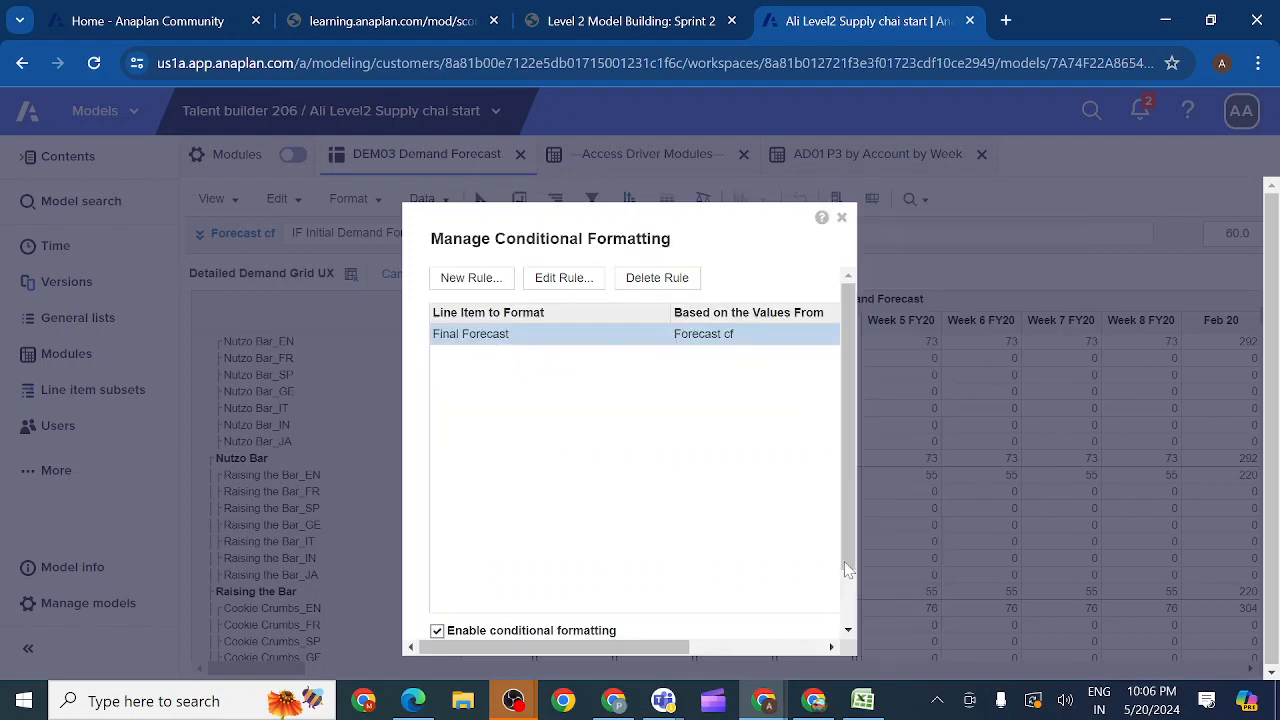
Step: Apply the conditional formatting to the Detailed Demand Grid UX view and check the highlighted cells under Final Forecast
scroll(844, 565, down, 1)
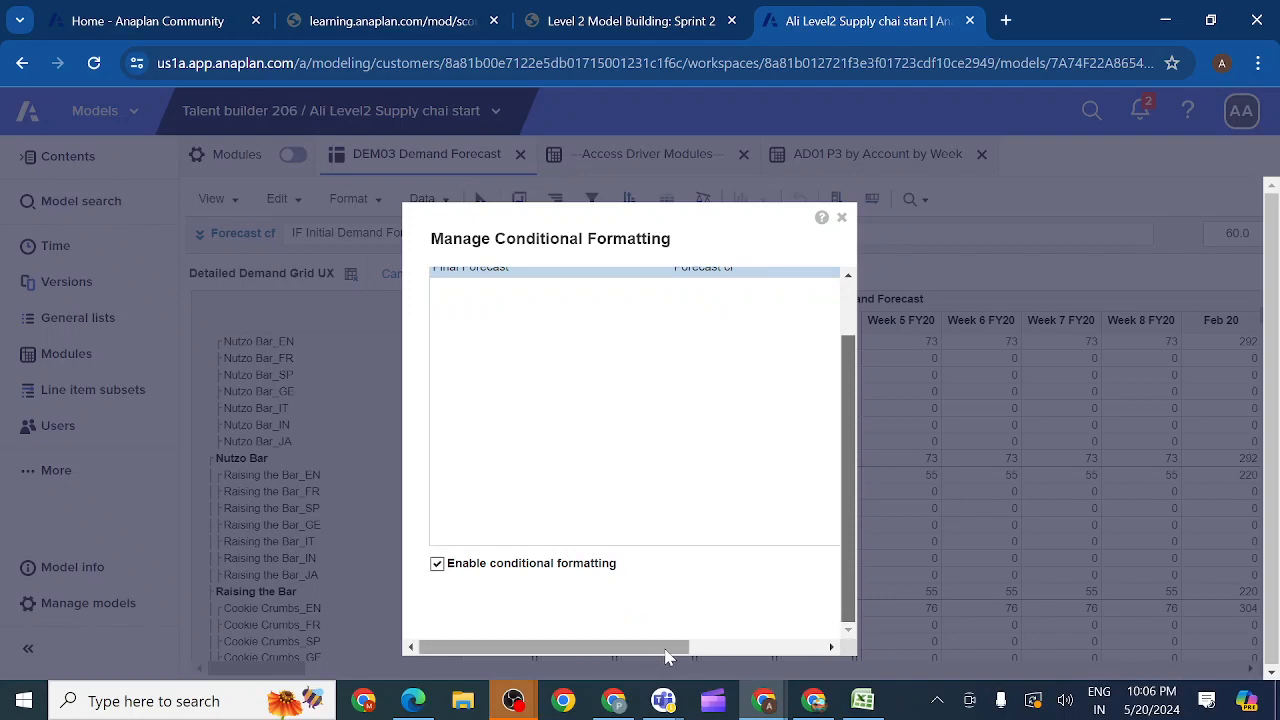
drag(668, 655, 802, 655)
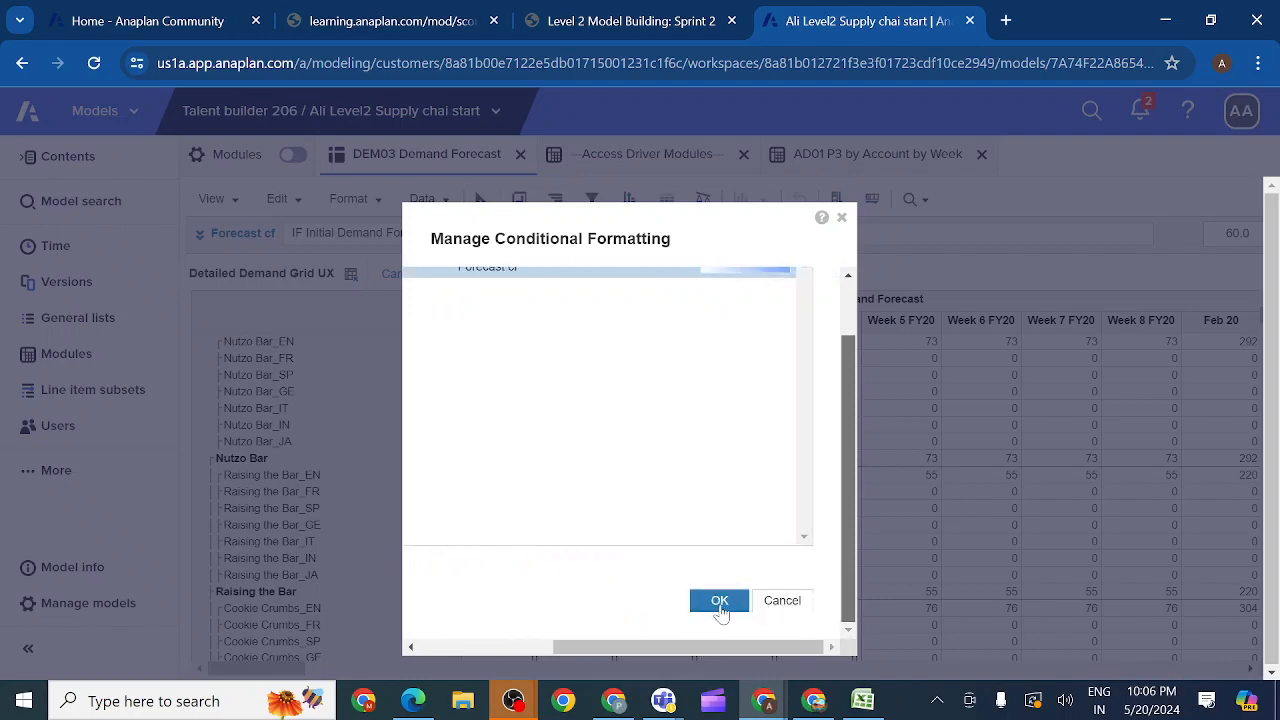
click(719, 601)
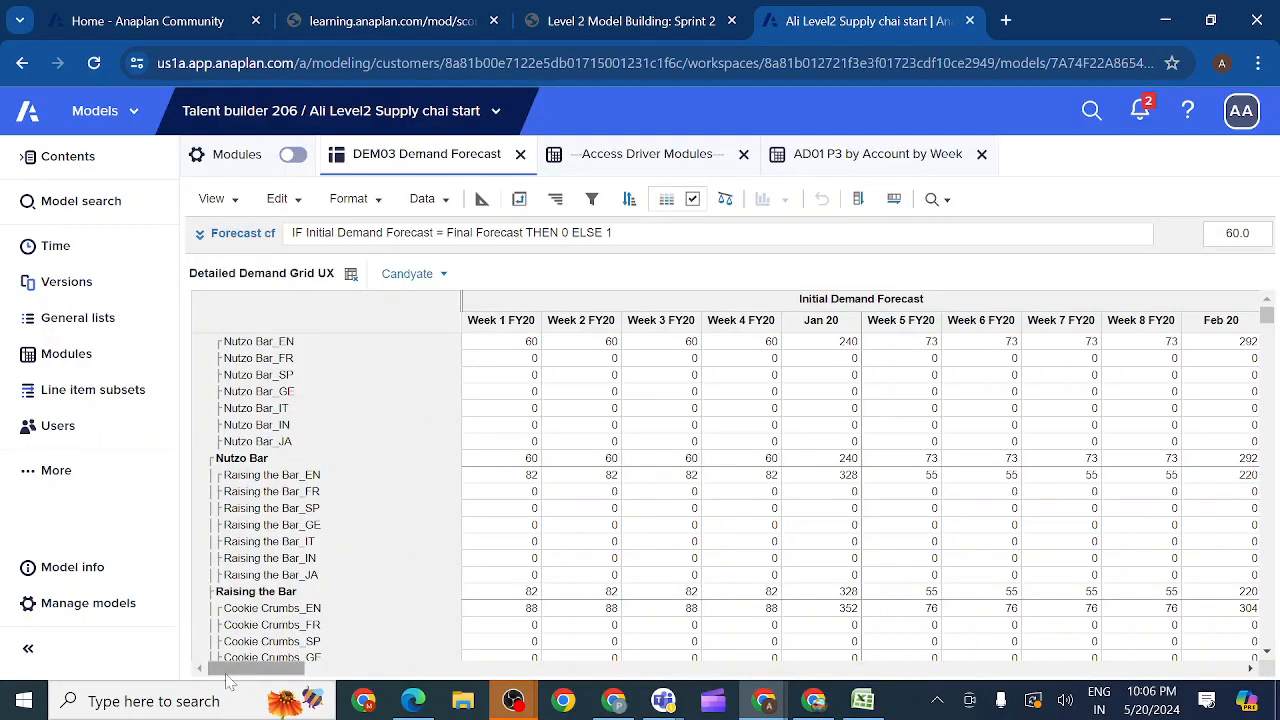
drag(228, 678, 726, 707)
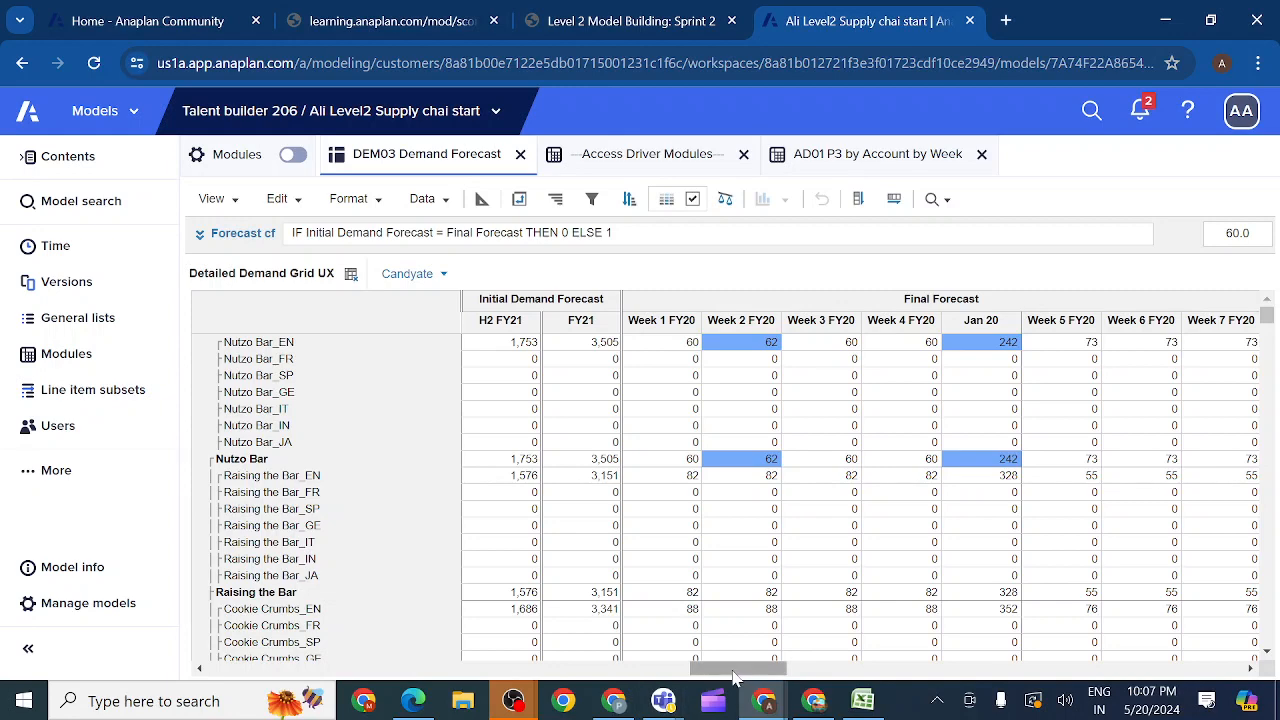
drag(735, 676, 212, 668)
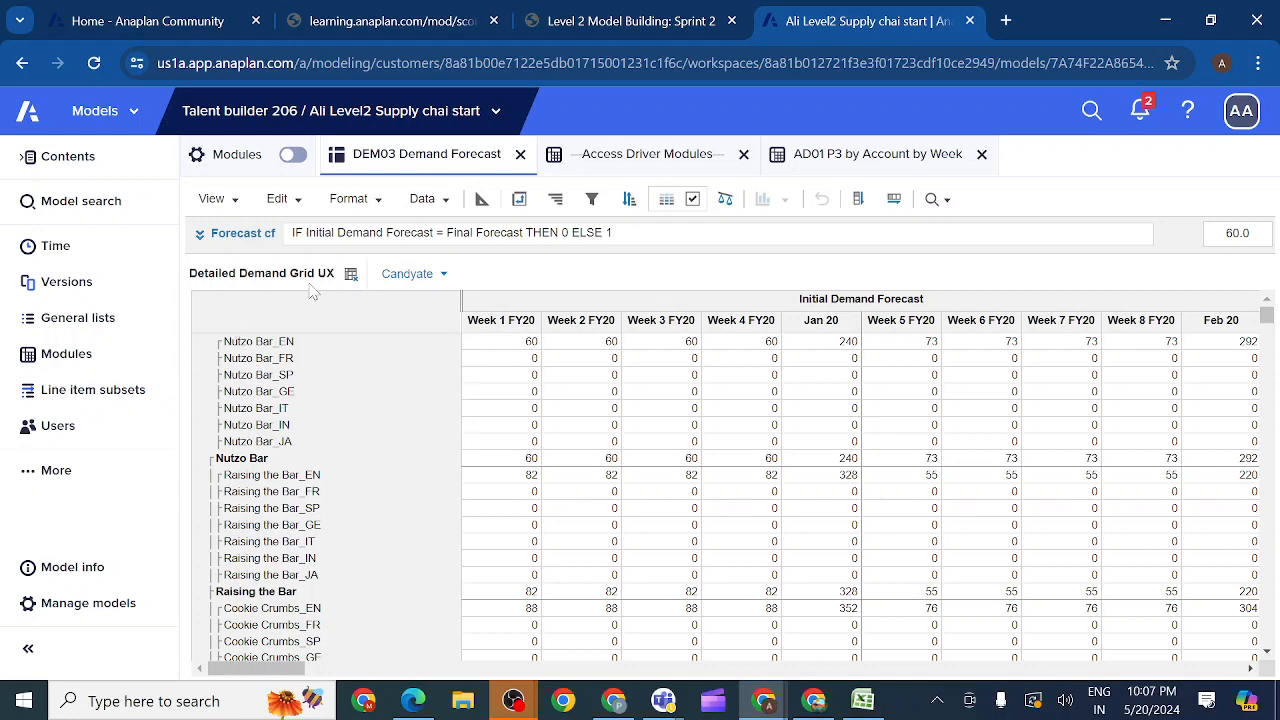
Step: Override the Week 3 FY20 forecast of Nutzo Bar_EN with 65 in the default view, and reopen the Detailed Demand Grid UX view
click(351, 275)
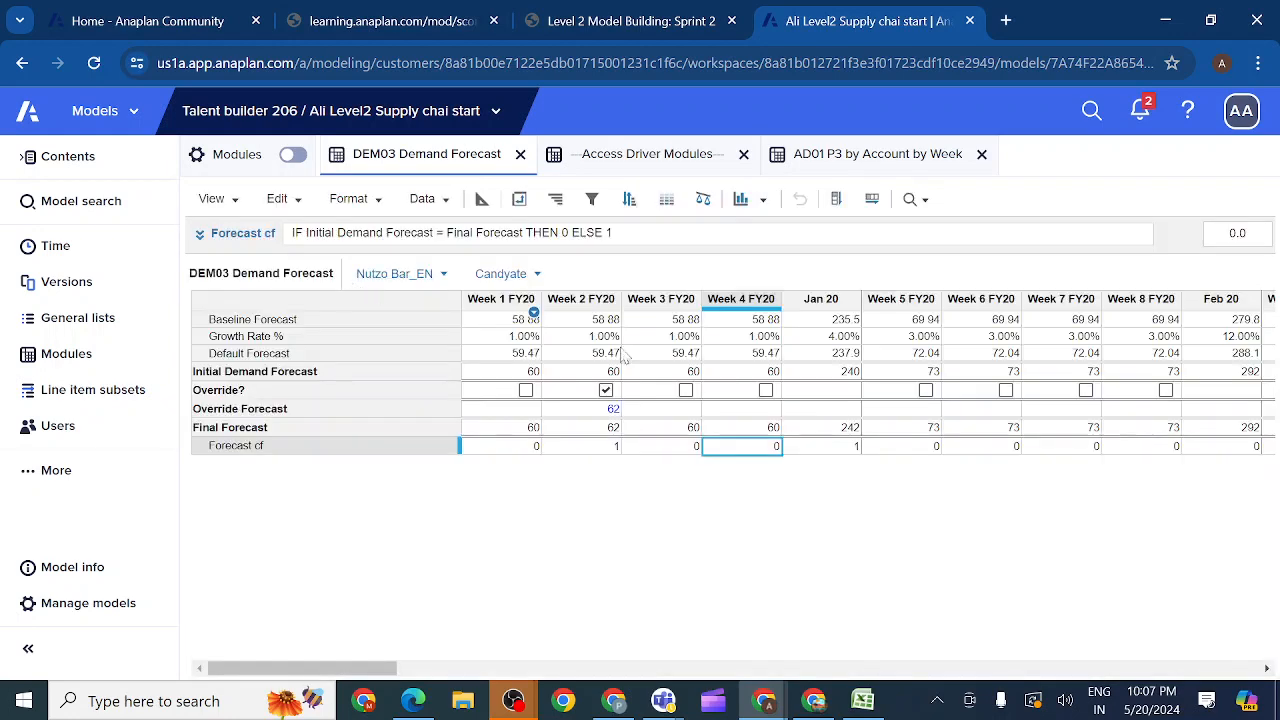
click(686, 390)
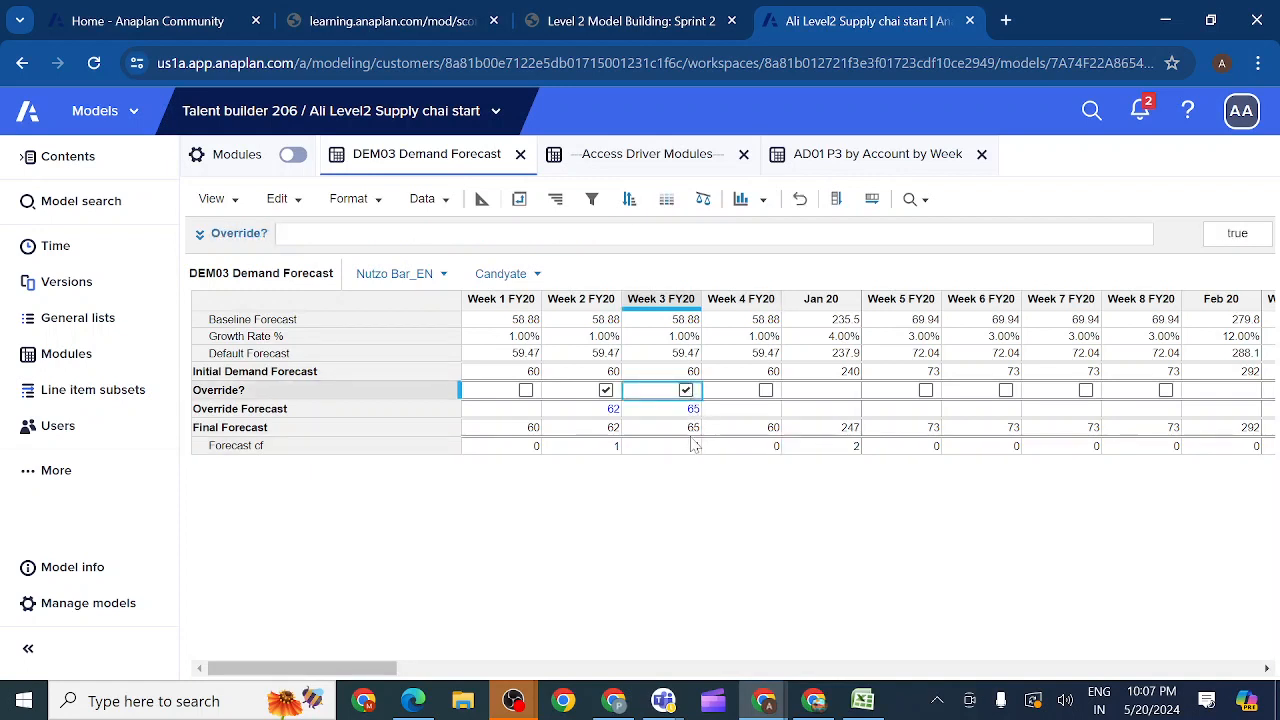
click(213, 199)
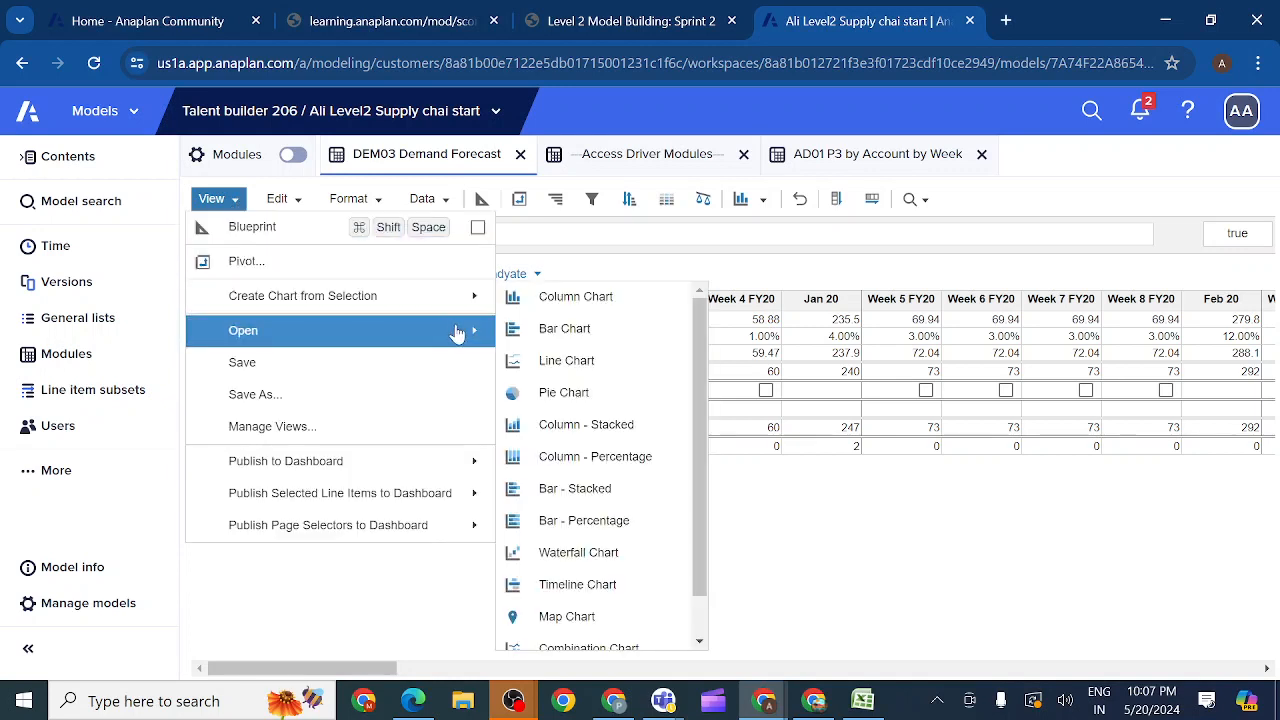
mouse_move(472, 335)
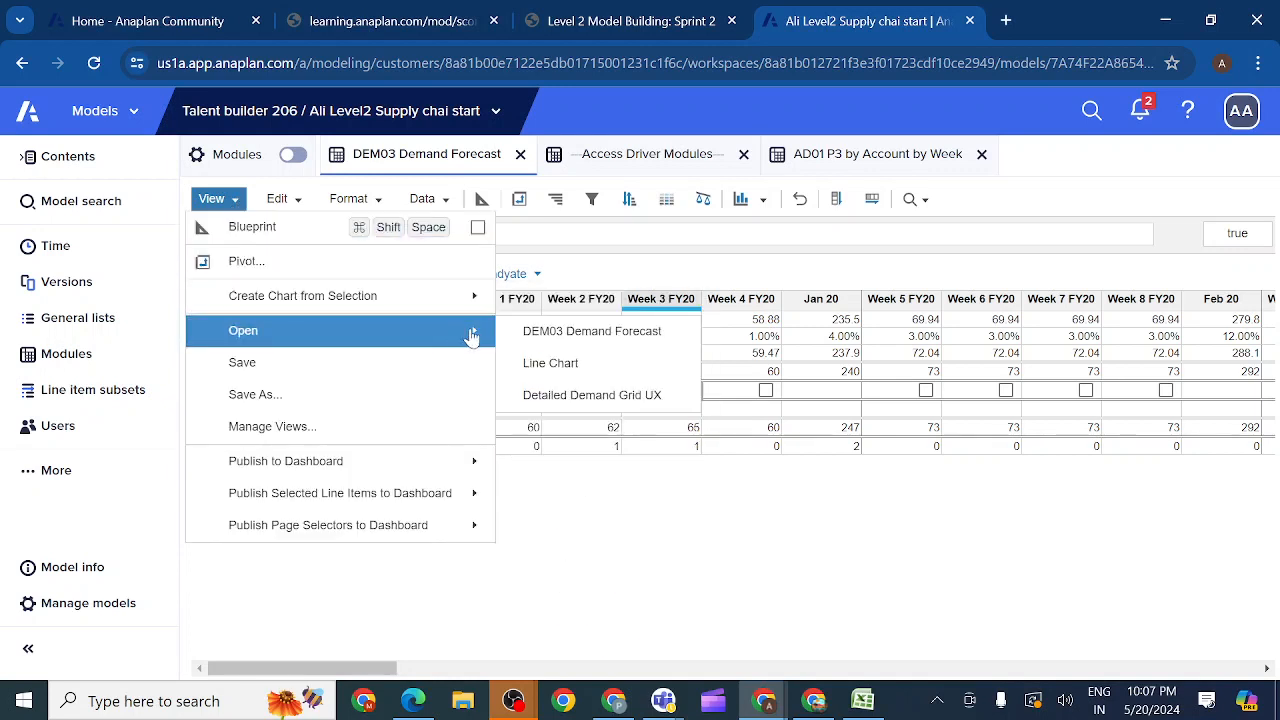
click(553, 394)
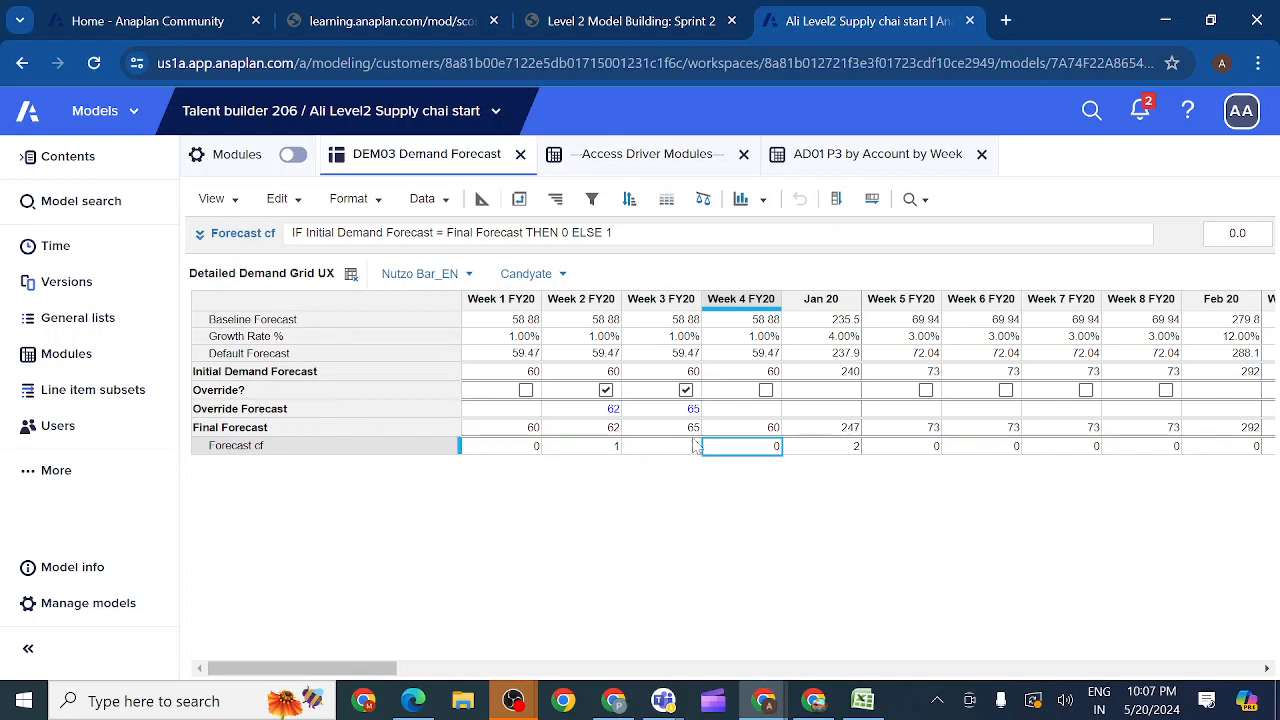
Step: Pivot the view with Line Items above Time in columns, P3 SKU in rows and Accounts in pages
click(519, 199)
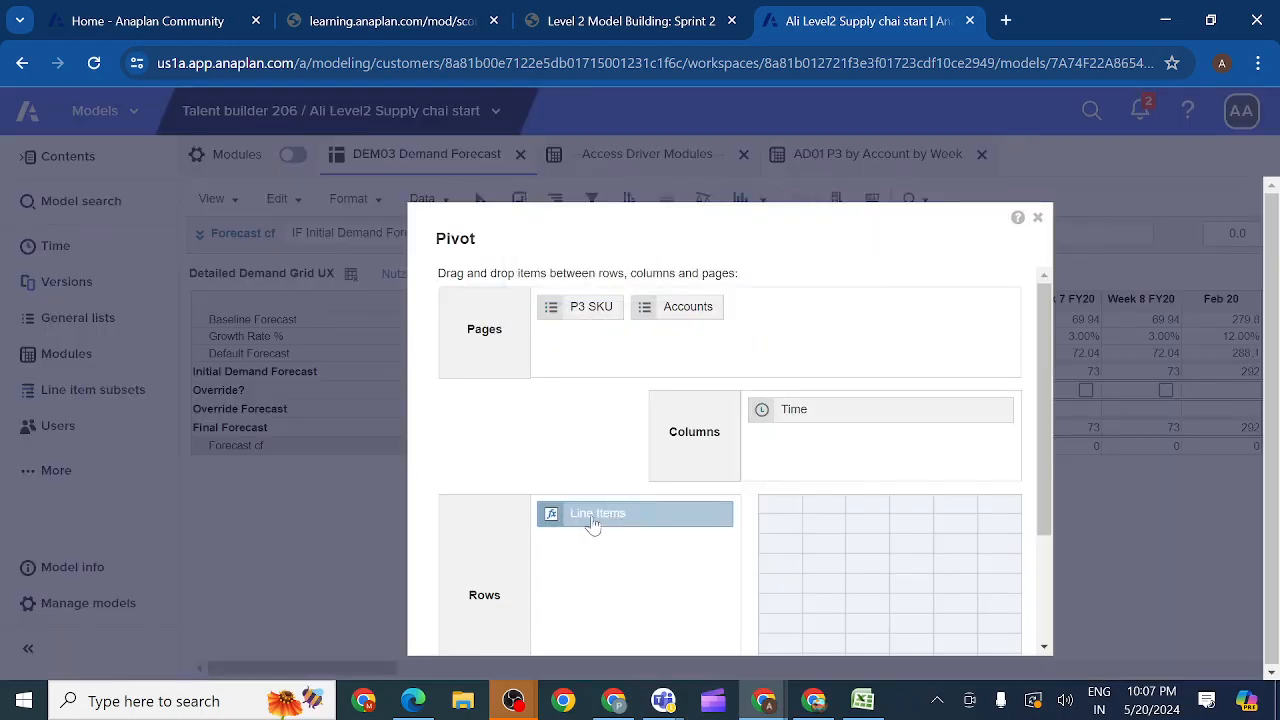
drag(588, 515, 797, 410)
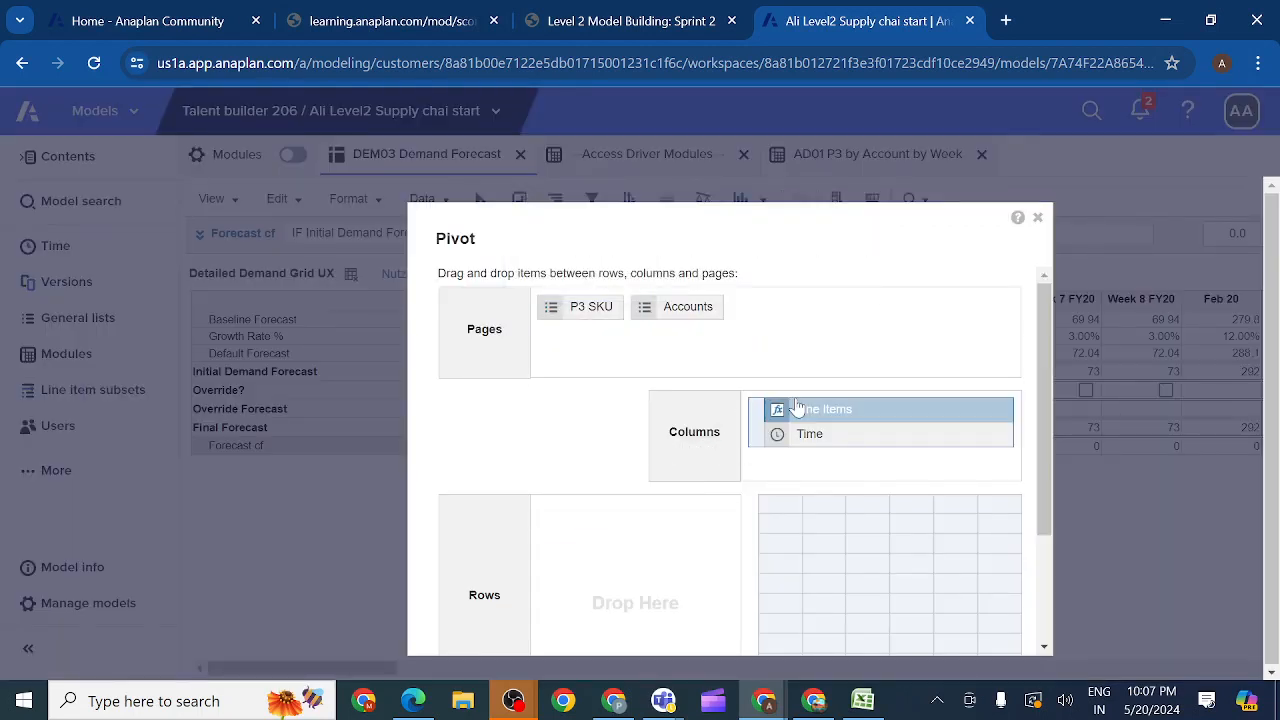
drag(591, 307, 600, 530)
drag(1043, 491, 1048, 622)
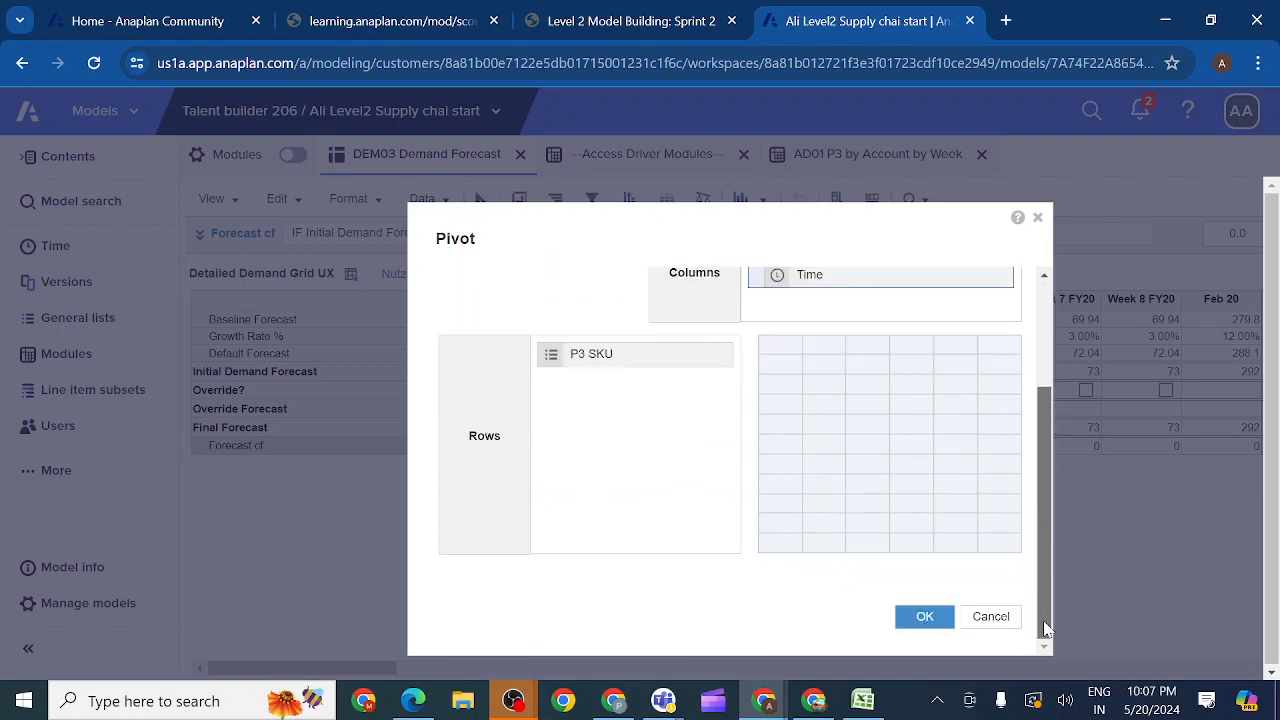
click(924, 616)
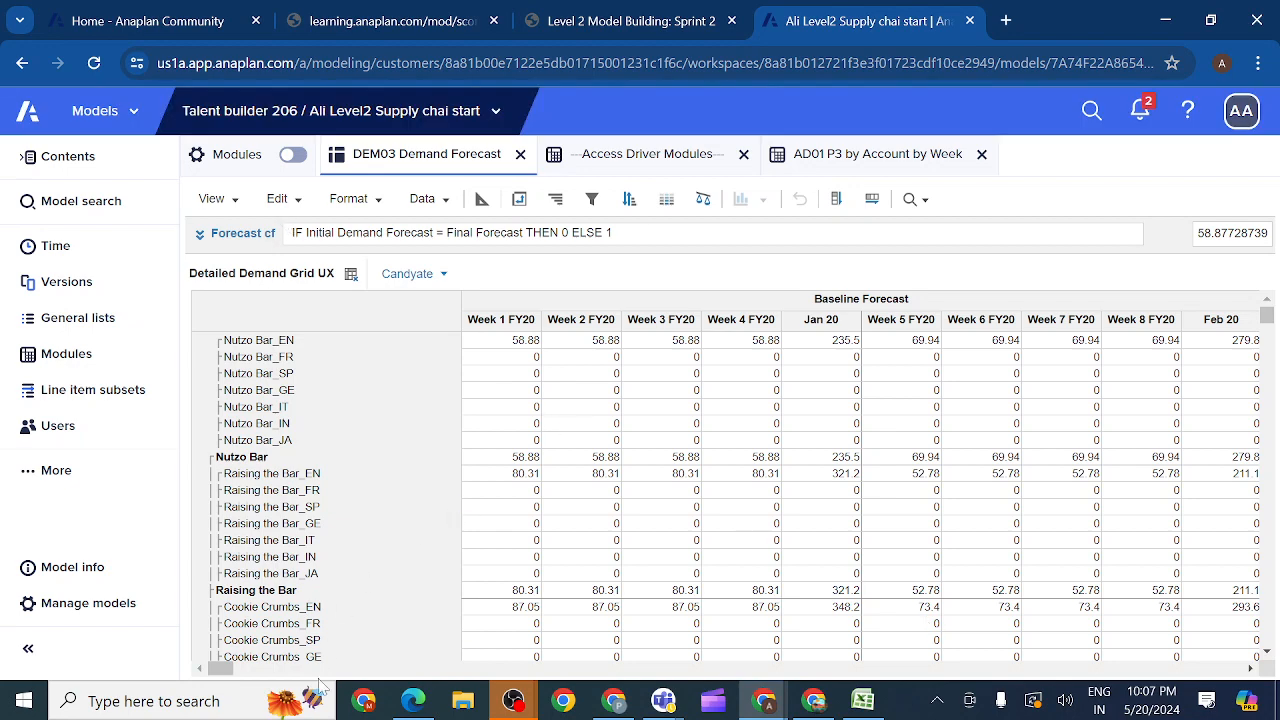
mouse_move(232, 669)
mouse_down()
mouse_move(485, 670)
mouse_move(597, 700)
mouse_move(815, 708)
mouse_move(375, 690)
mouse_move(233, 670)
mouse_up()
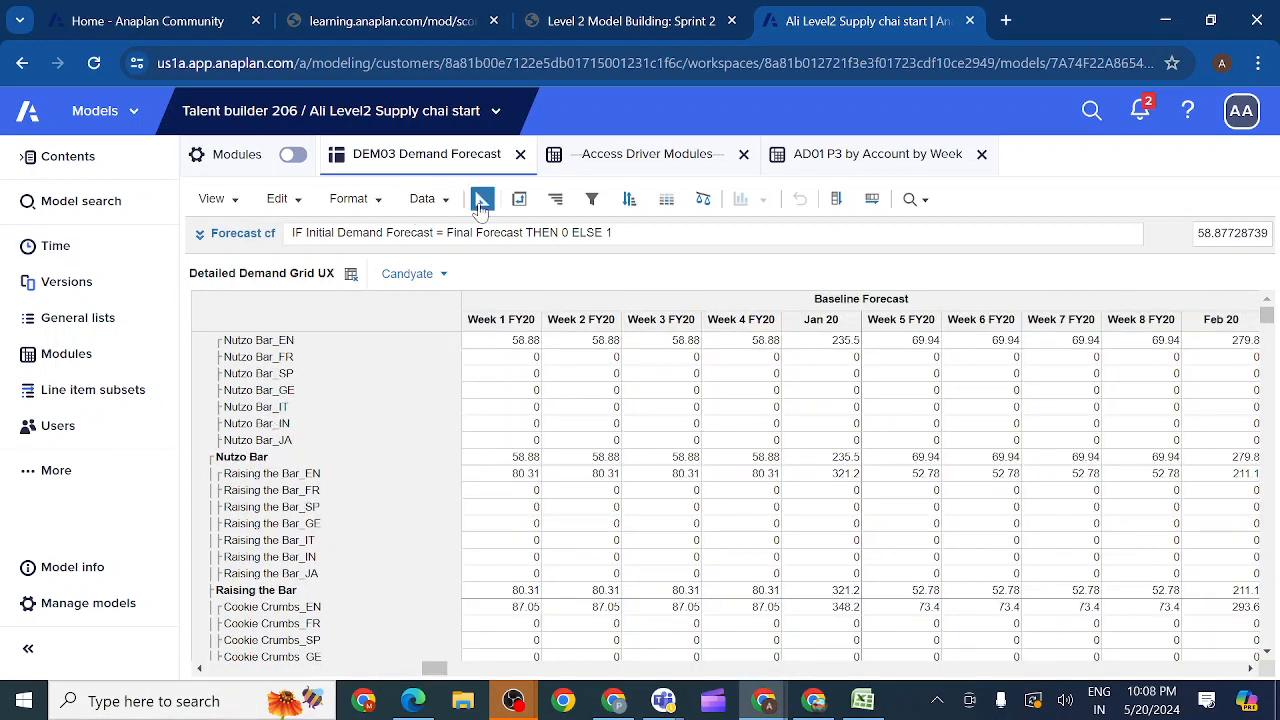
Step: Pivot the view back to Line Items in rows and Time in columns, with Accounts and P3 SKU in pages
click(518, 200)
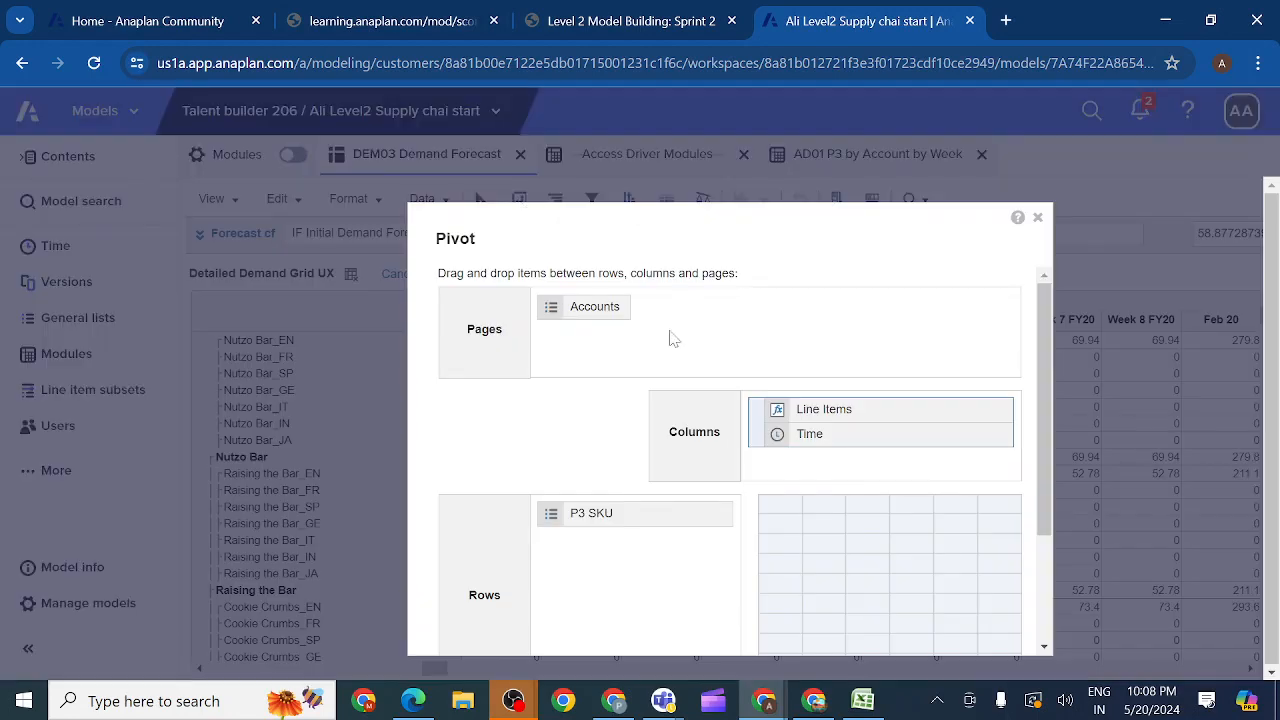
drag(805, 412, 720, 450)
drag(597, 560, 737, 312)
click(609, 516)
drag(1043, 465, 1040, 634)
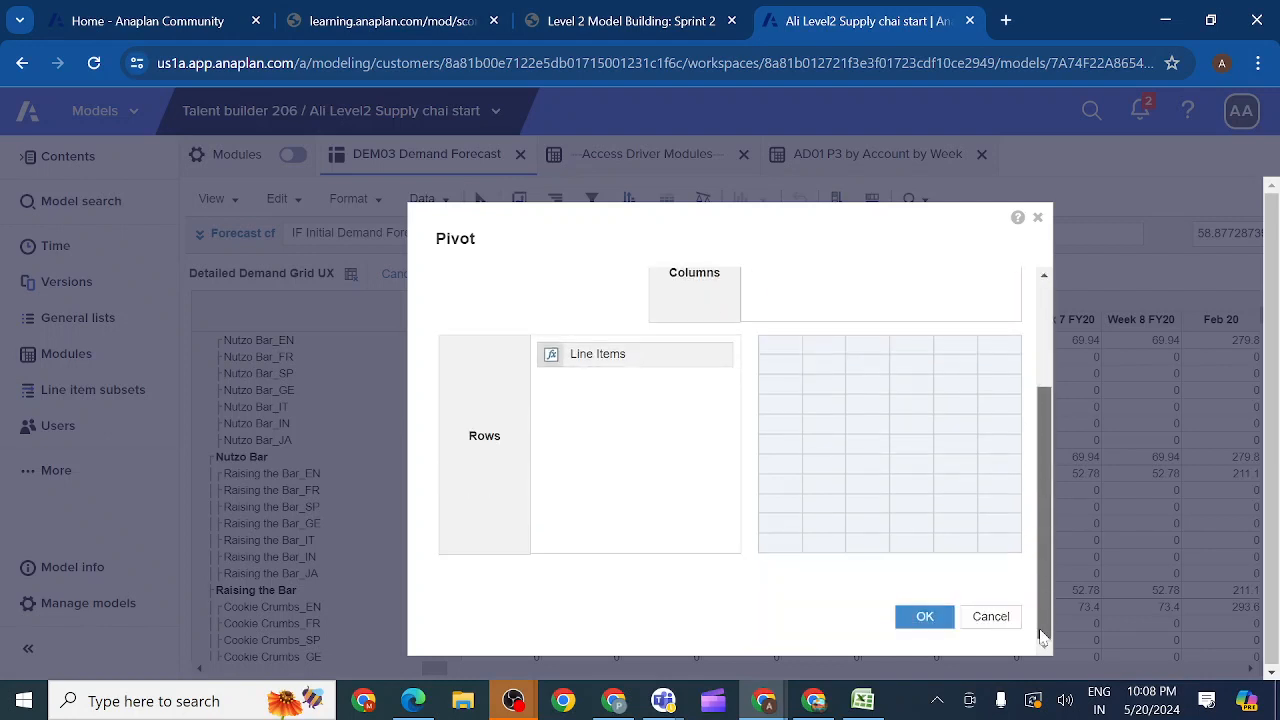
click(924, 616)
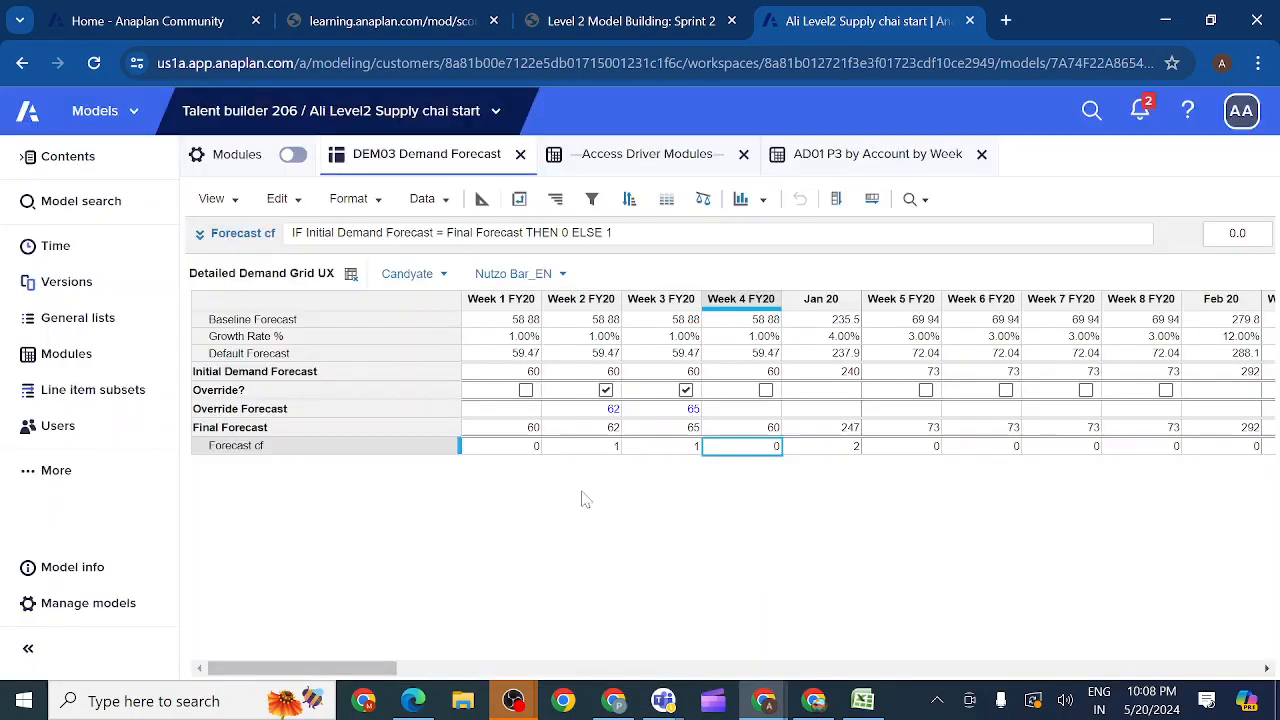
Step: Show only the Initial Demand Forecast and Final Forecast line items in the Detailed Demand Grid UX view
click(214, 372)
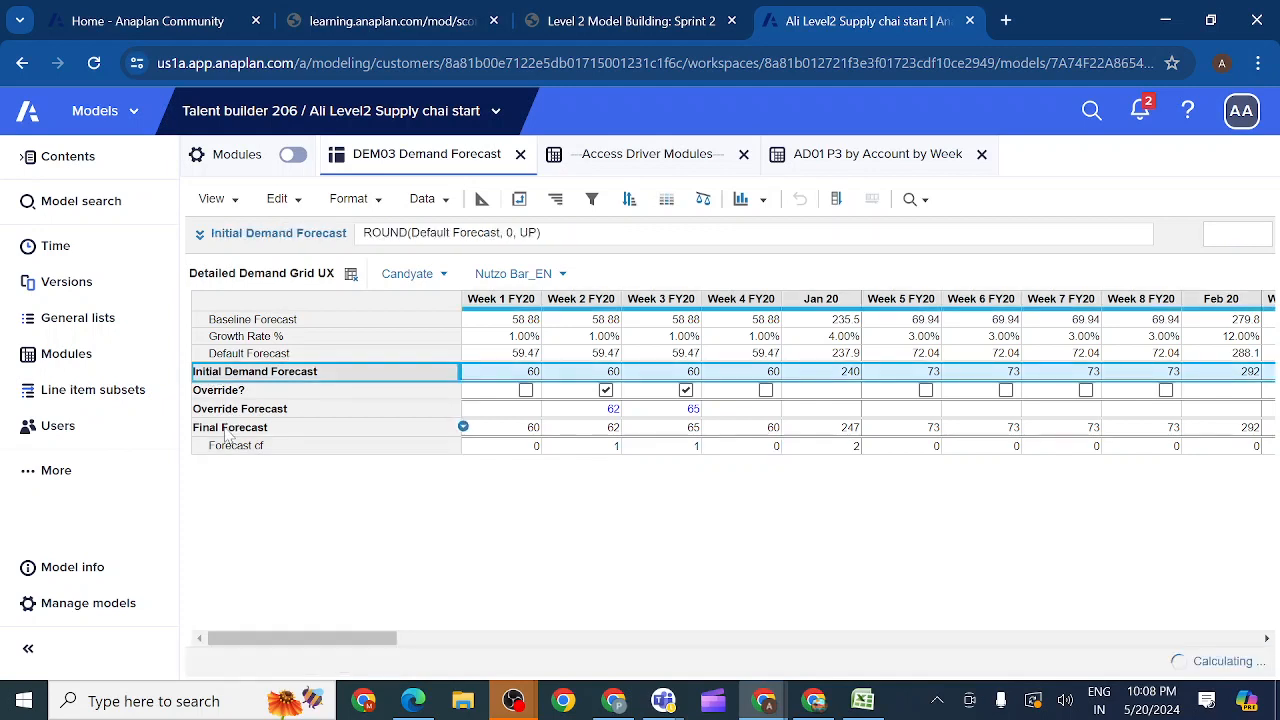
click(380, 205)
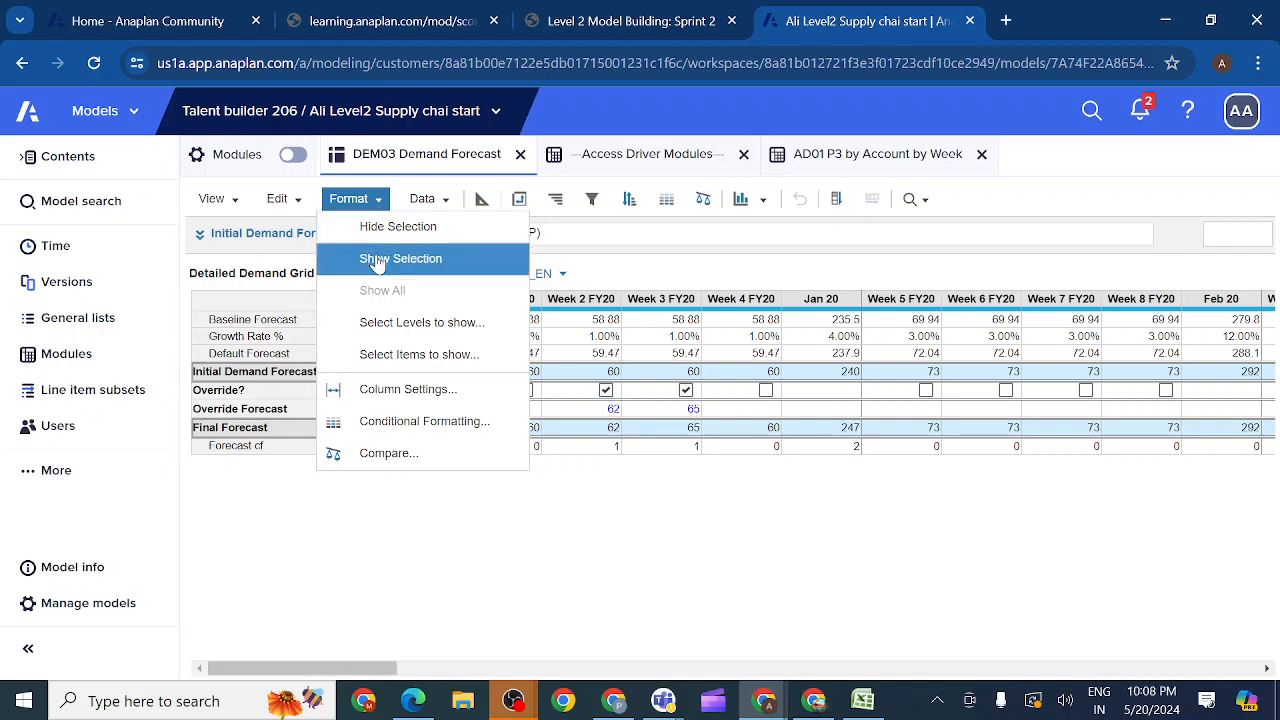
click(378, 262)
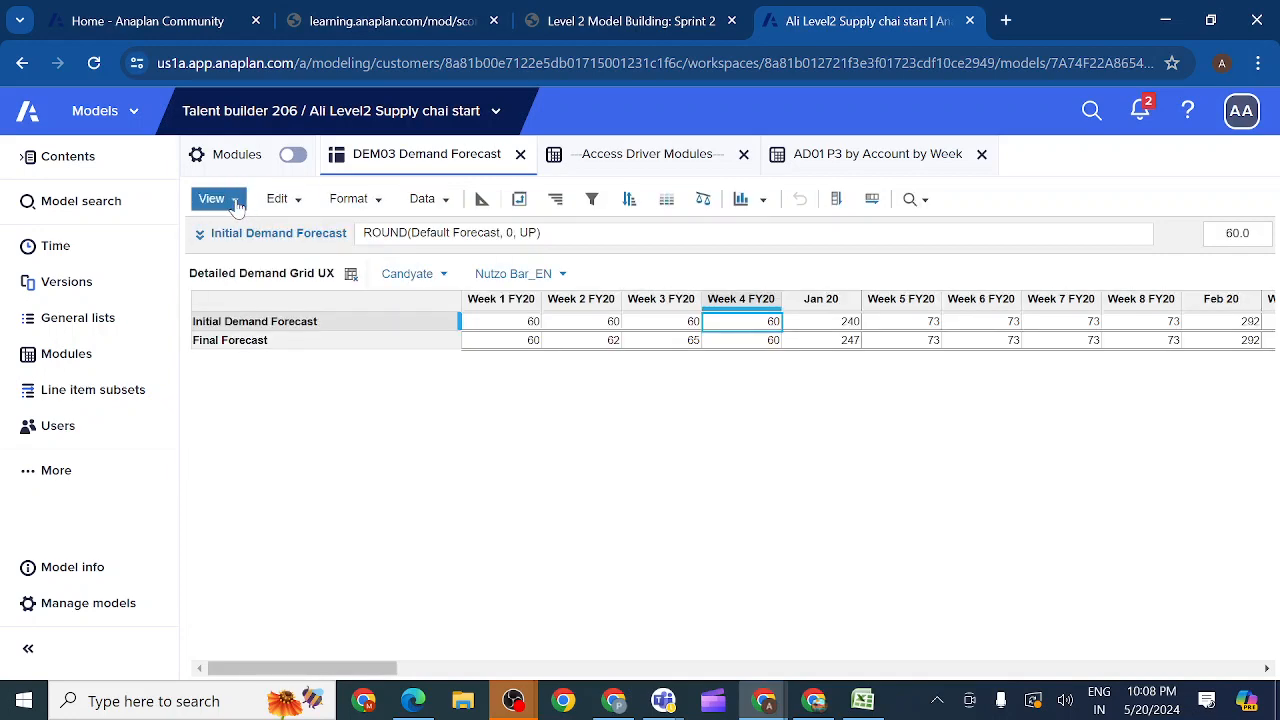
Step: Pivot the filtered view so P3 SKU is in rows and Line Items are nested above Time in columns
click(518, 200)
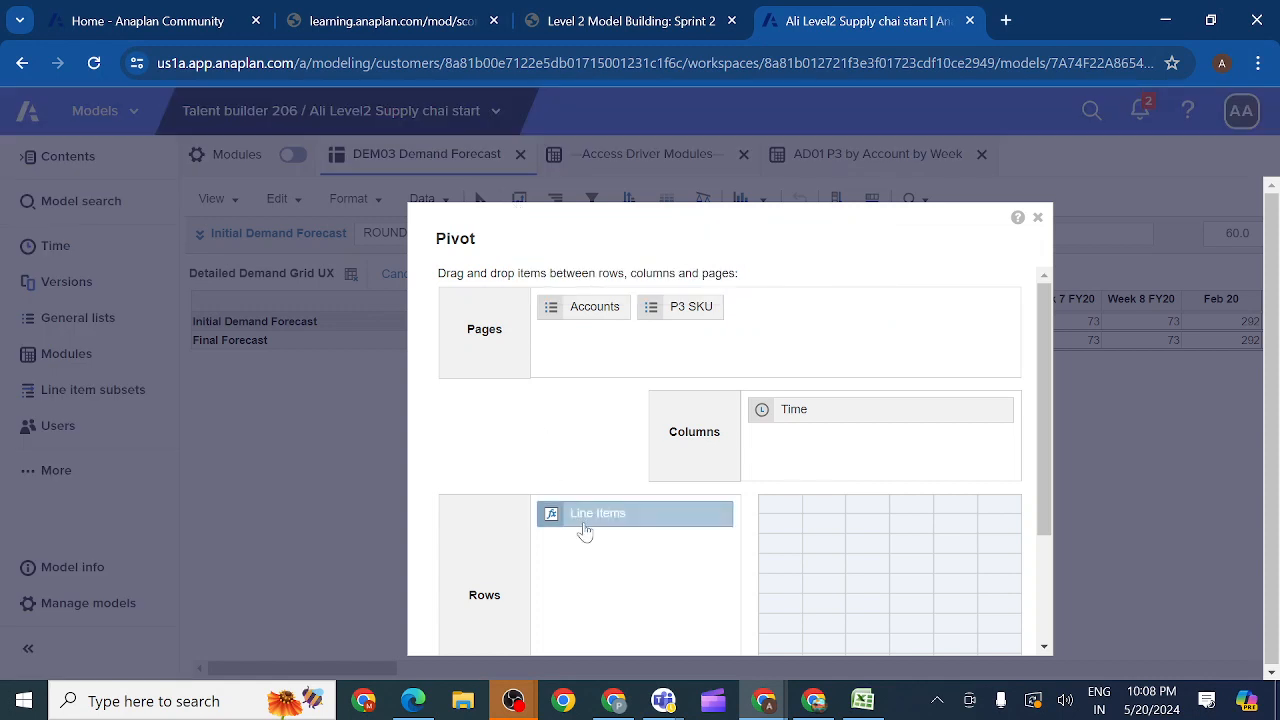
drag(585, 531, 760, 410)
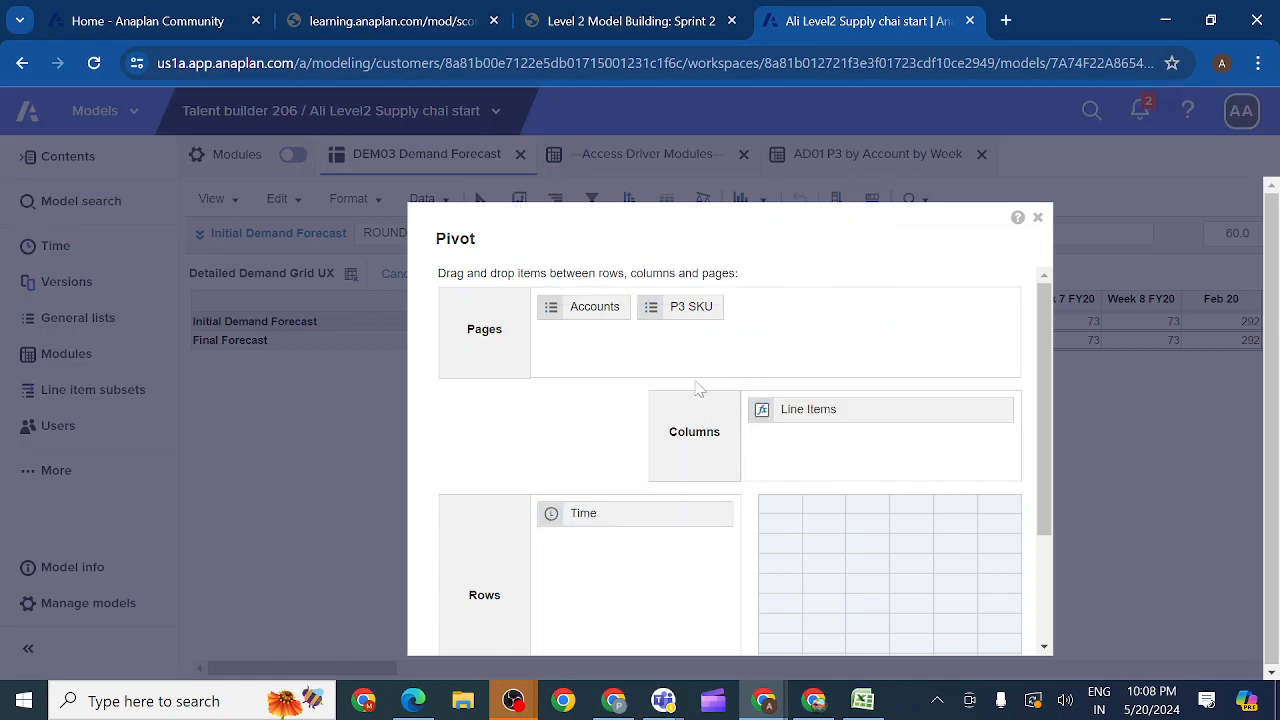
drag(586, 536, 808, 464)
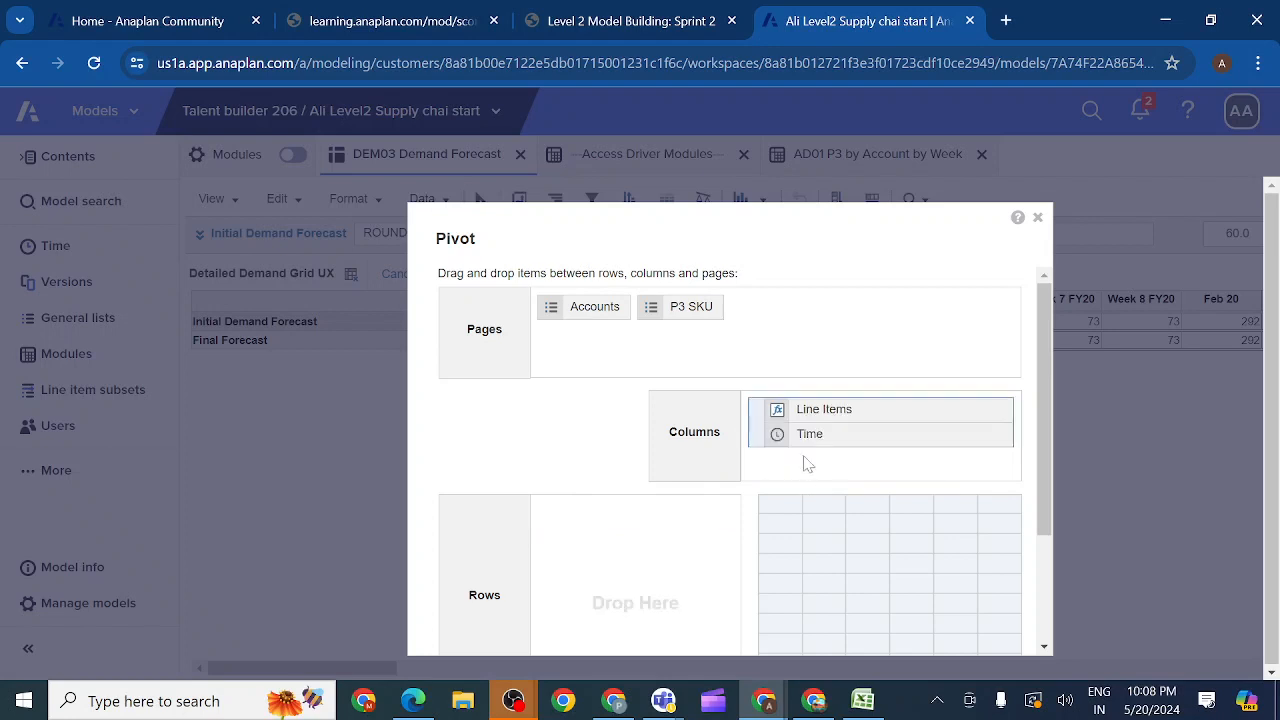
drag(683, 323, 686, 526)
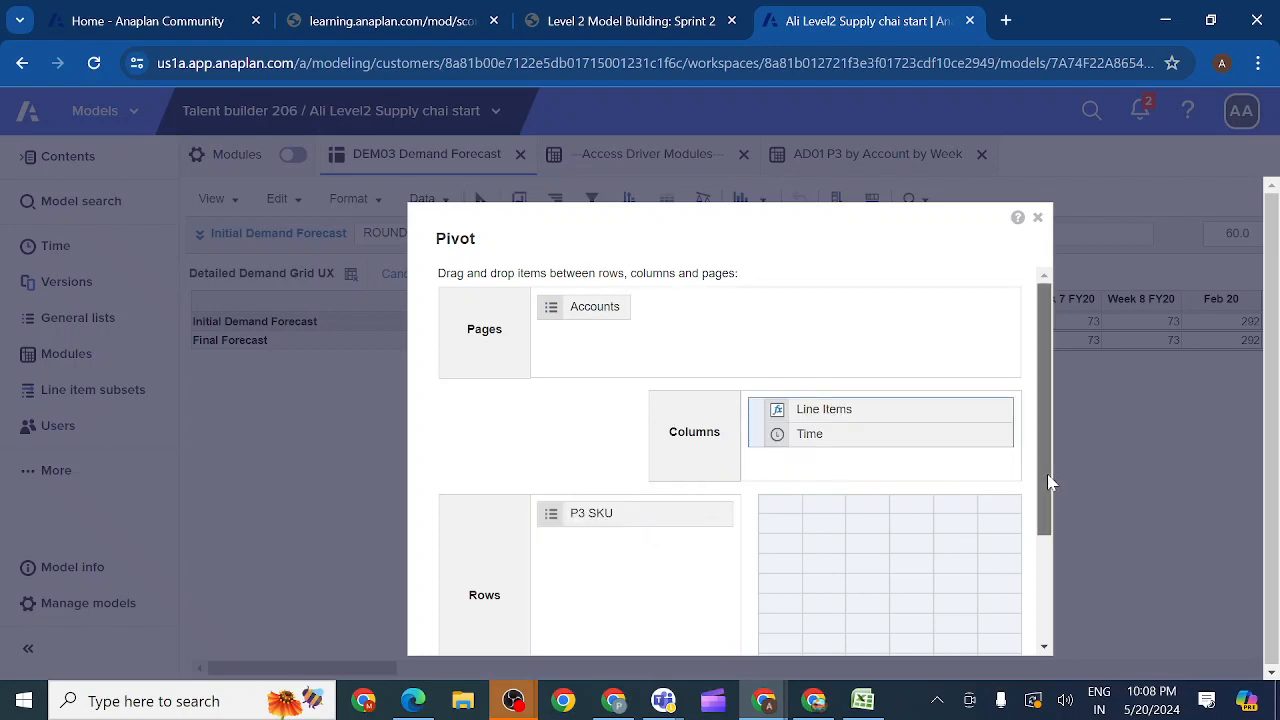
drag(1051, 477, 970, 636)
click(923, 618)
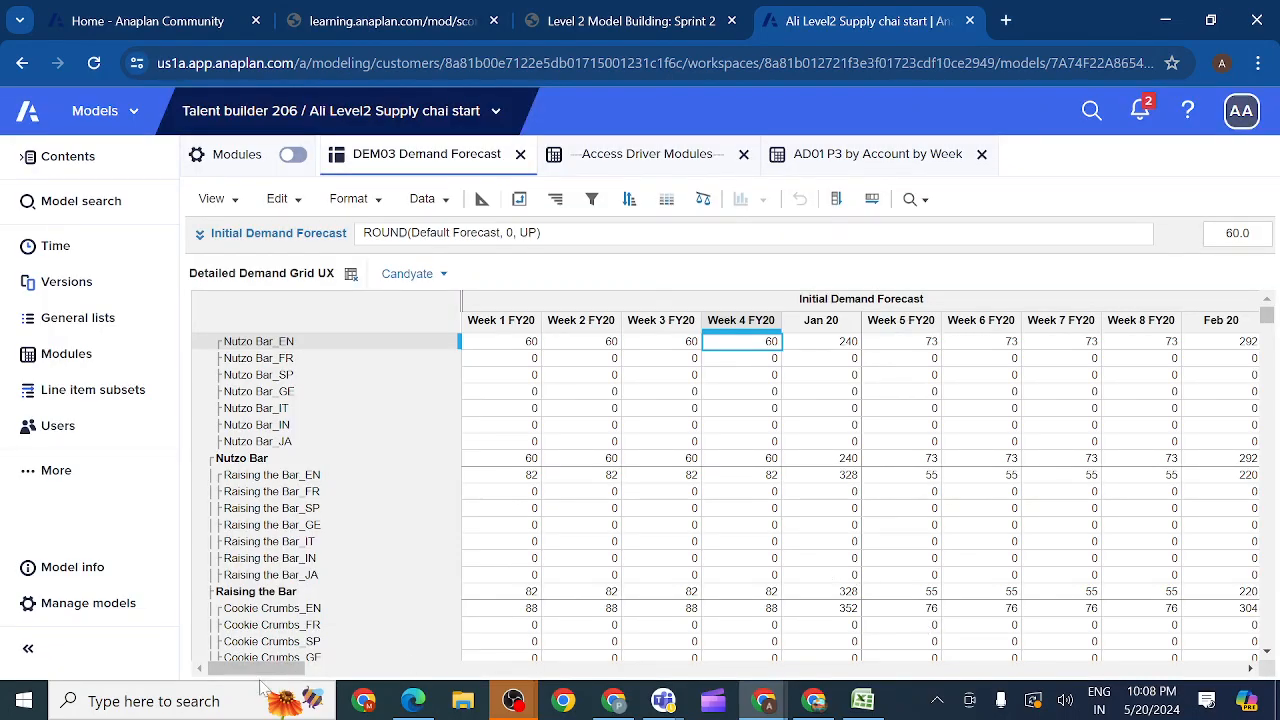
Step: Save the pivoted Detailed Demand Grid UX view, overwriting the current version
drag(258, 678, 690, 670)
drag(748, 705, 520, 683)
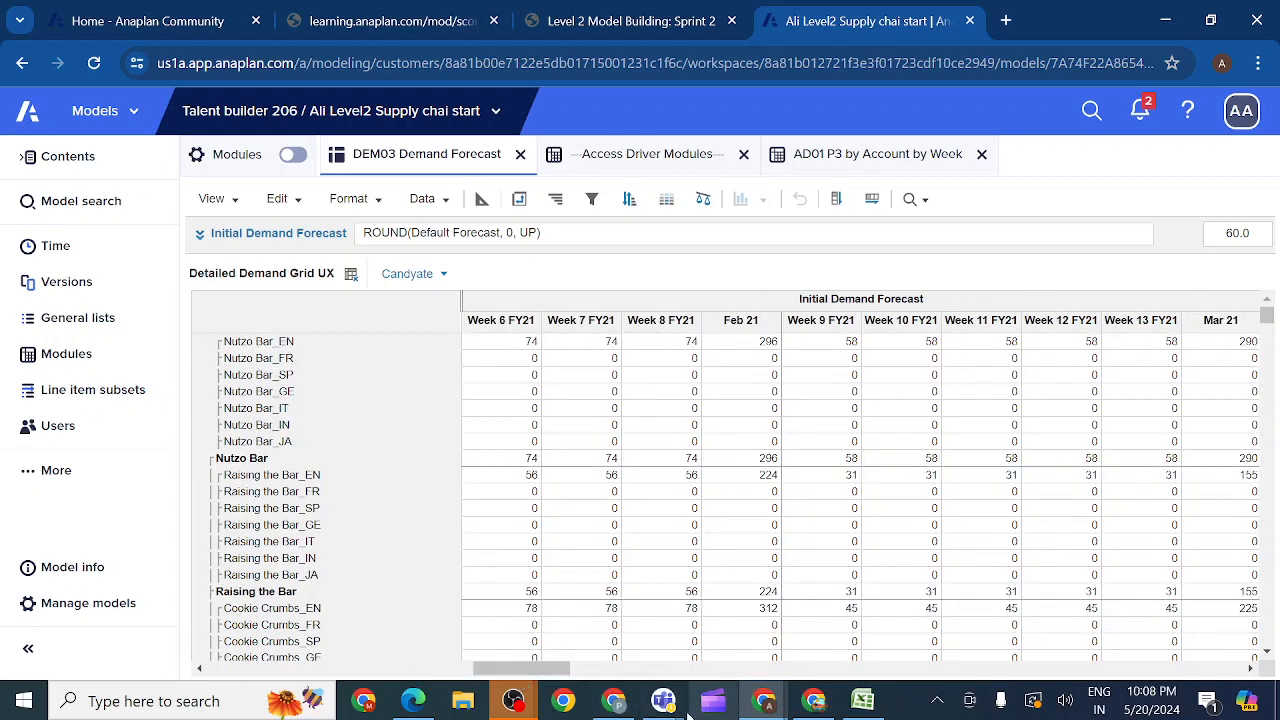
mouse_move(665, 703)
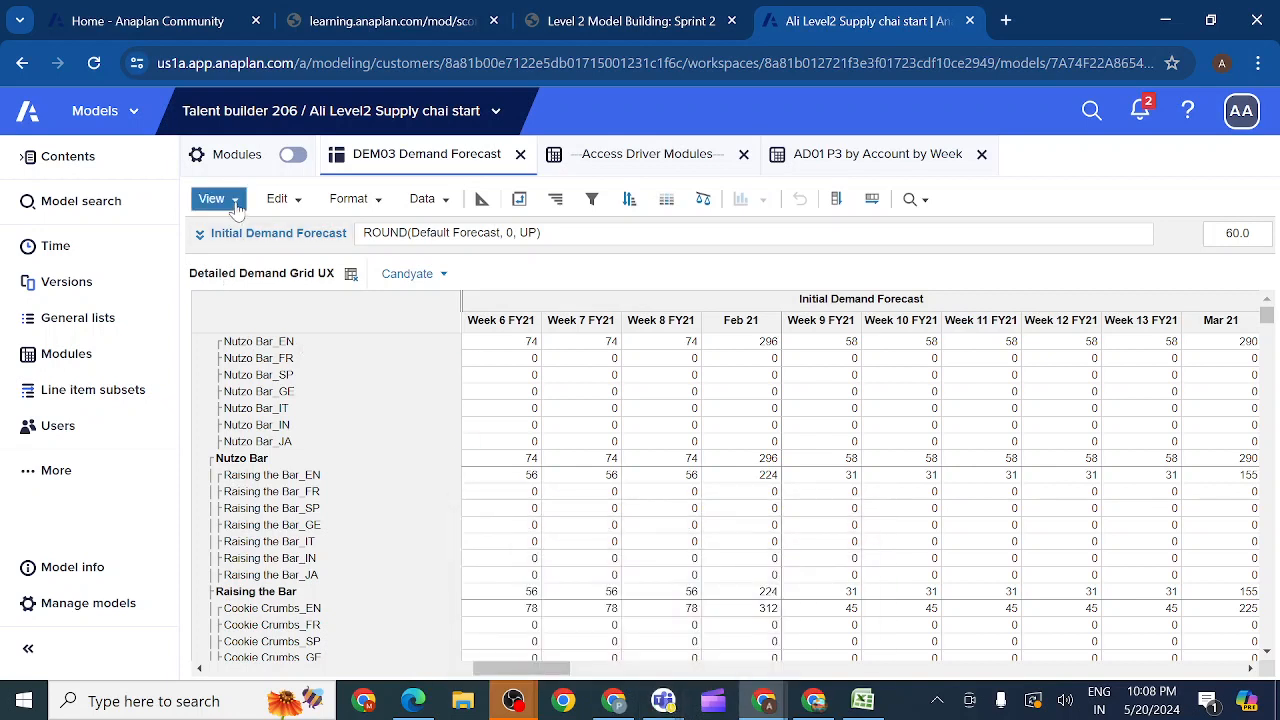
click(237, 202)
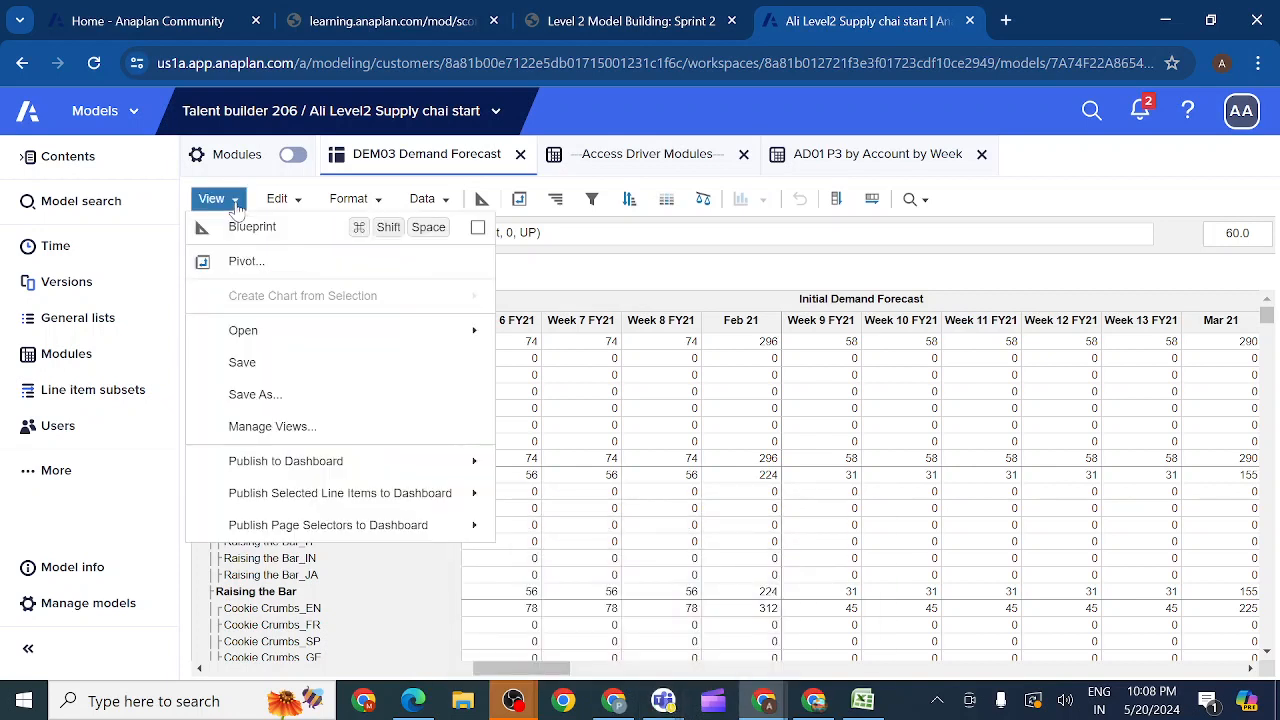
click(243, 363)
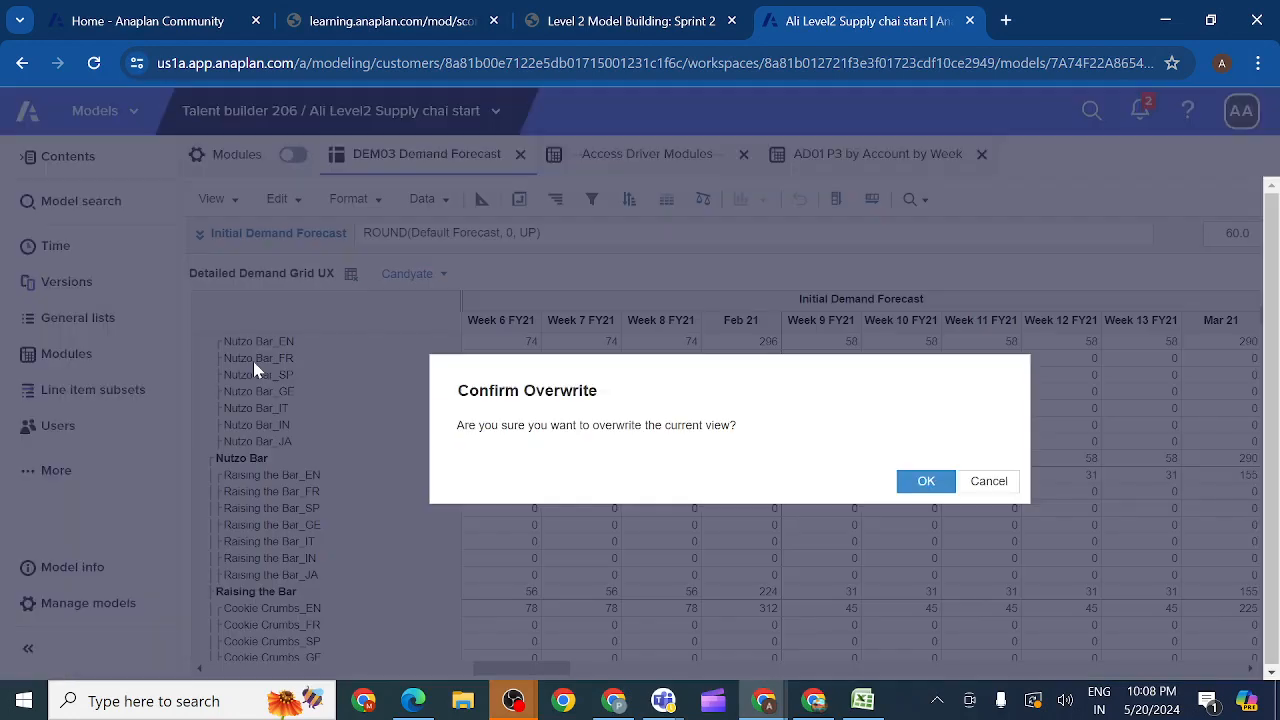
click(926, 481)
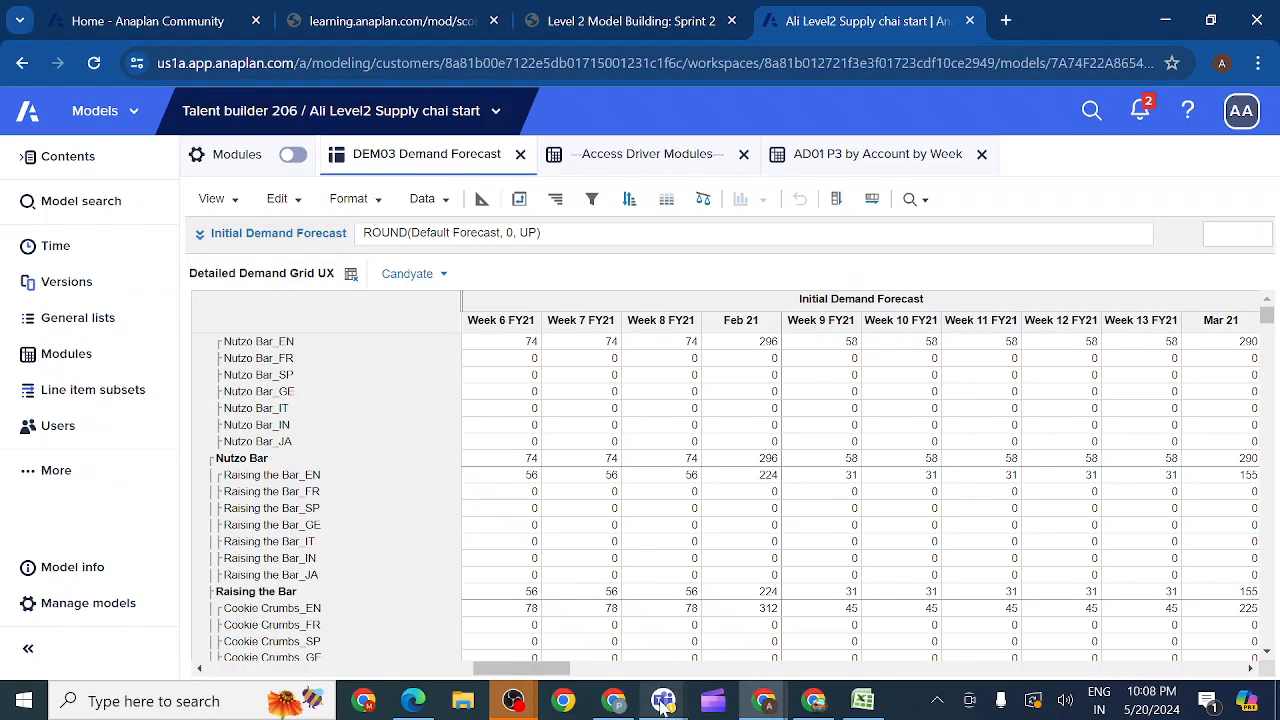
Step: Switch to Microsoft Teams, join the Anaplan evening class meeting and share the entire screen with sound included
mouse_move(660, 703)
click(630, 605)
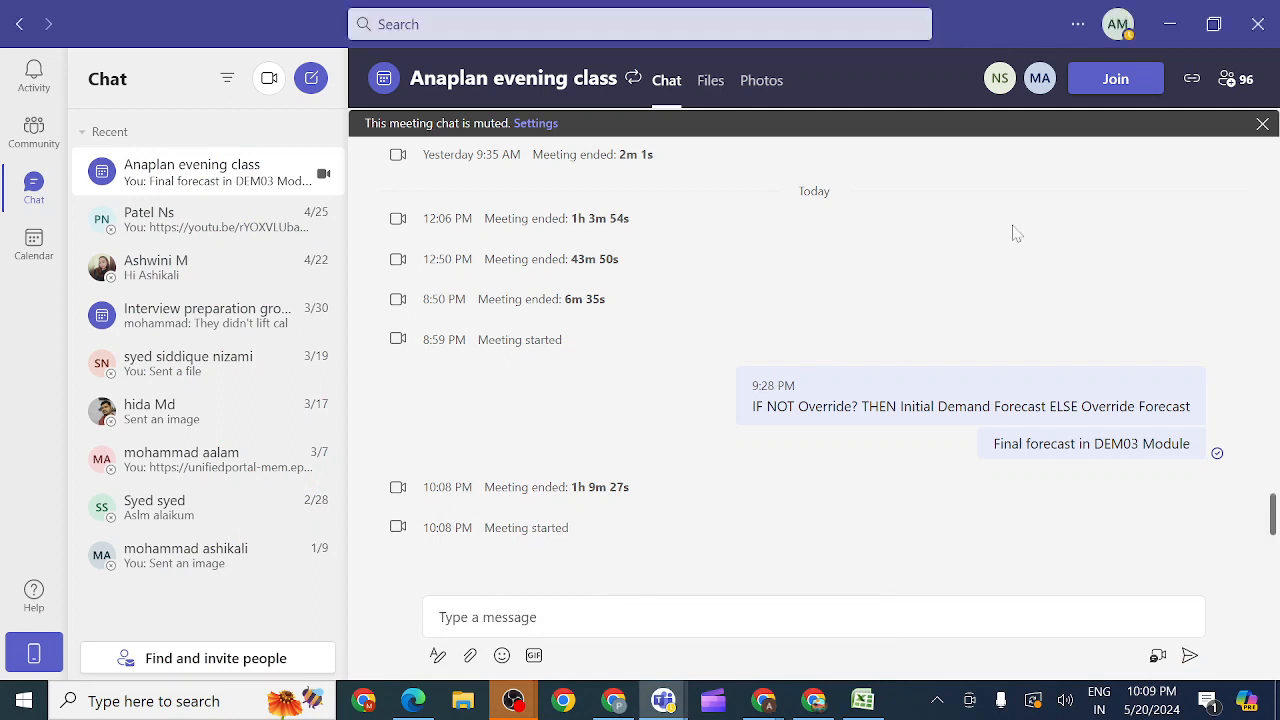
click(1113, 80)
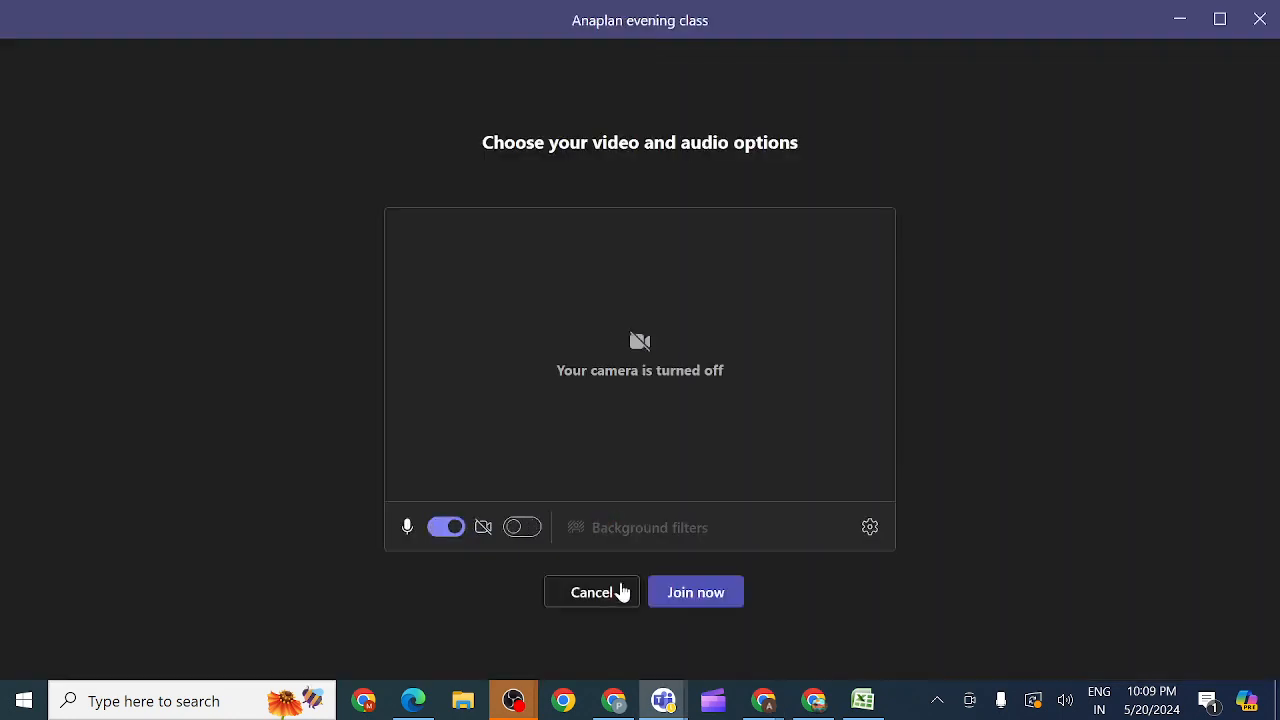
click(688, 594)
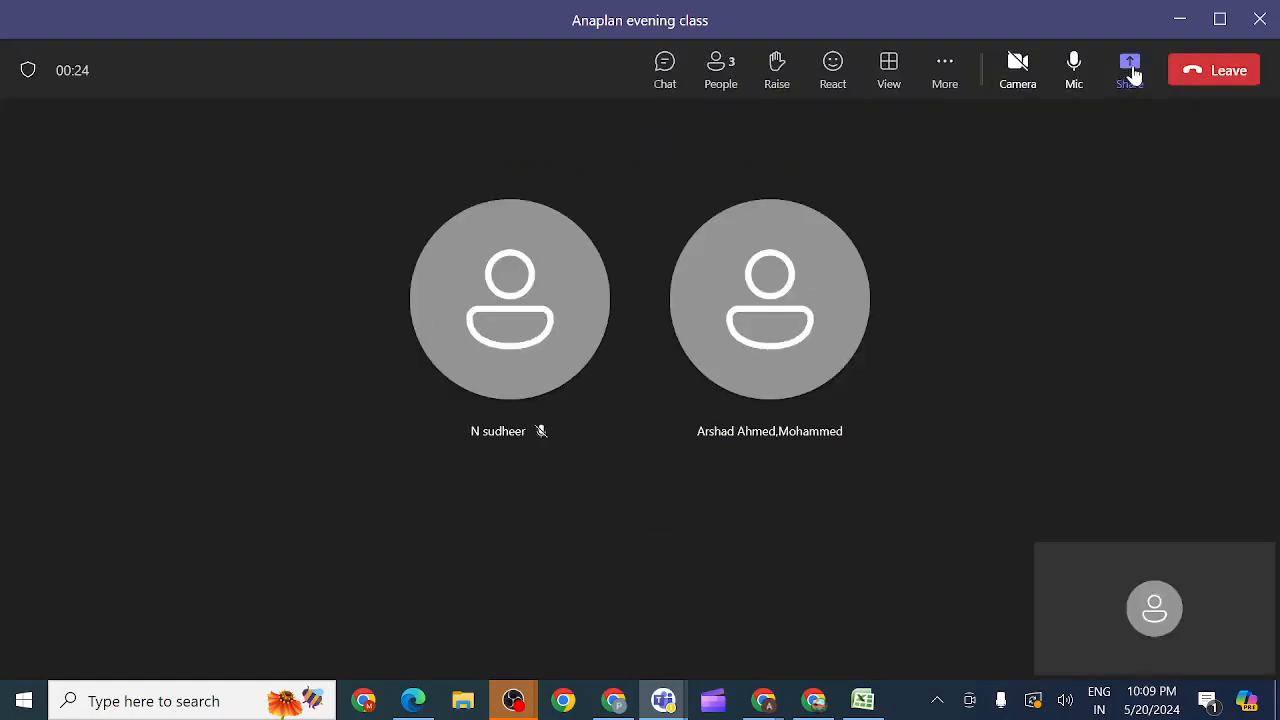
click(1130, 72)
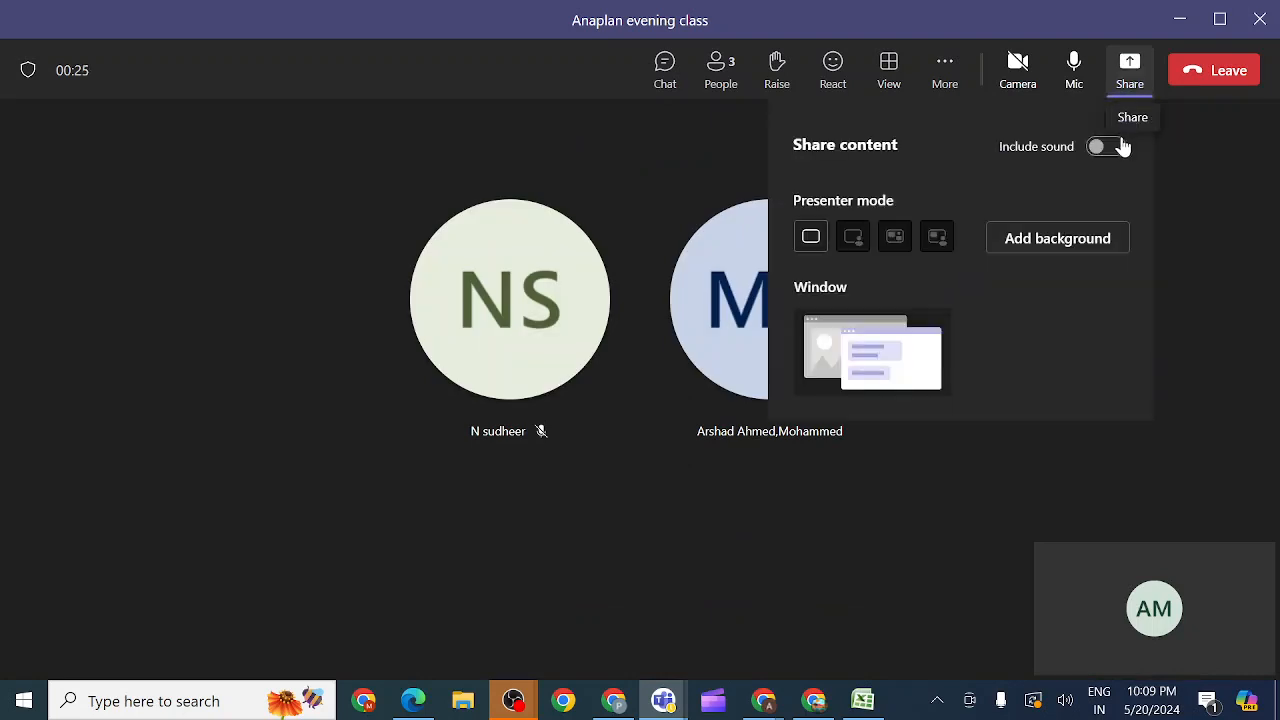
click(1108, 148)
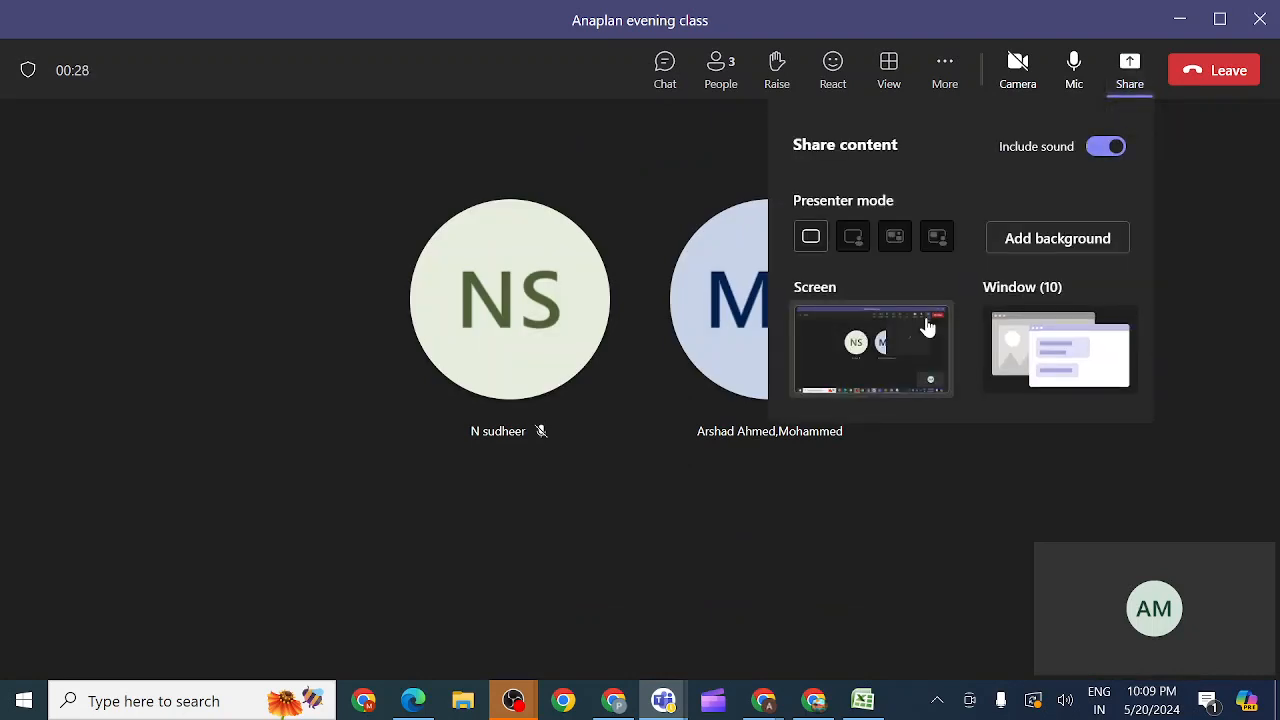
click(893, 345)
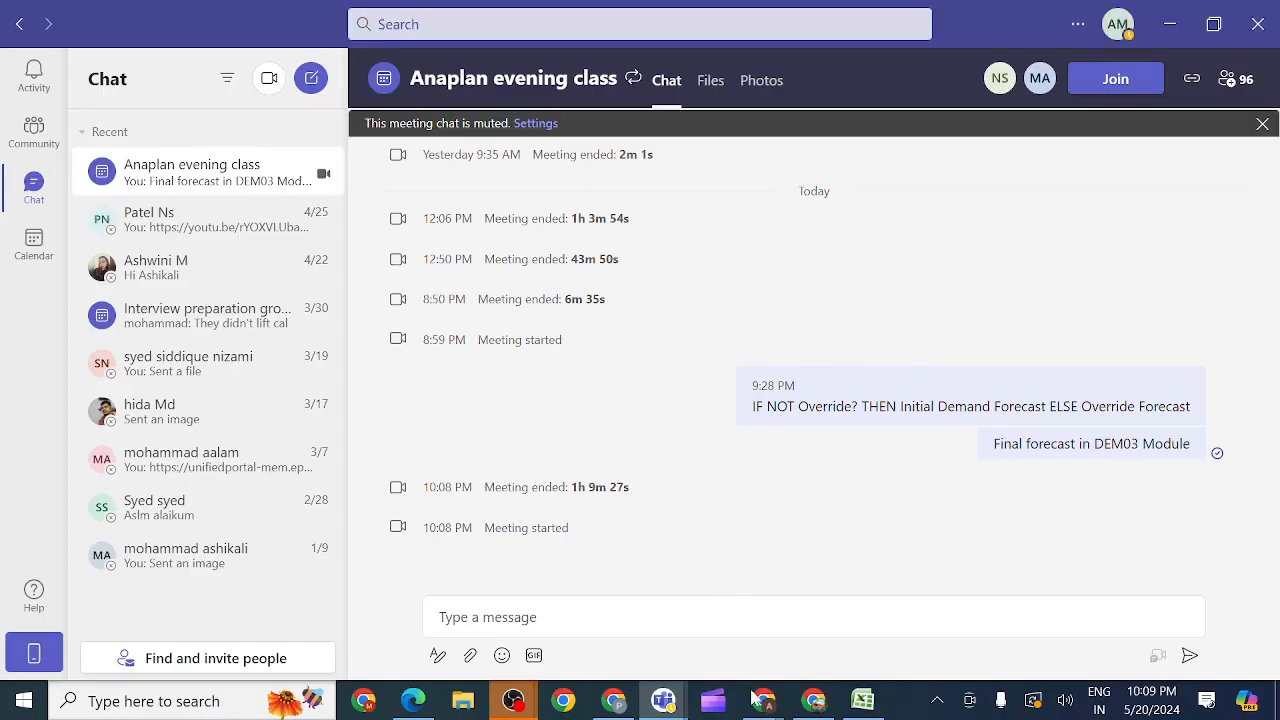
Step: Switch back to Anaplan in Chrome and create a conditional formatting rule for Final Forecast based on Forecast cf values
mouse_move(764, 700)
click(658, 641)
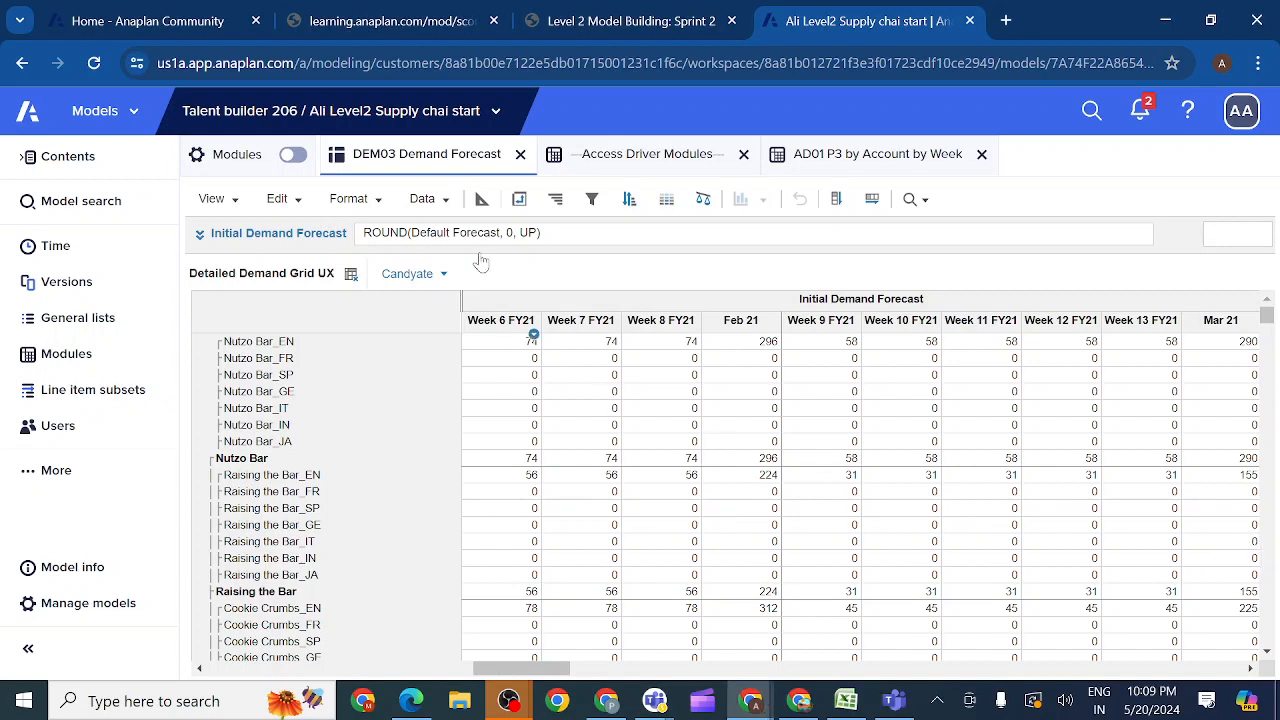
click(666, 200)
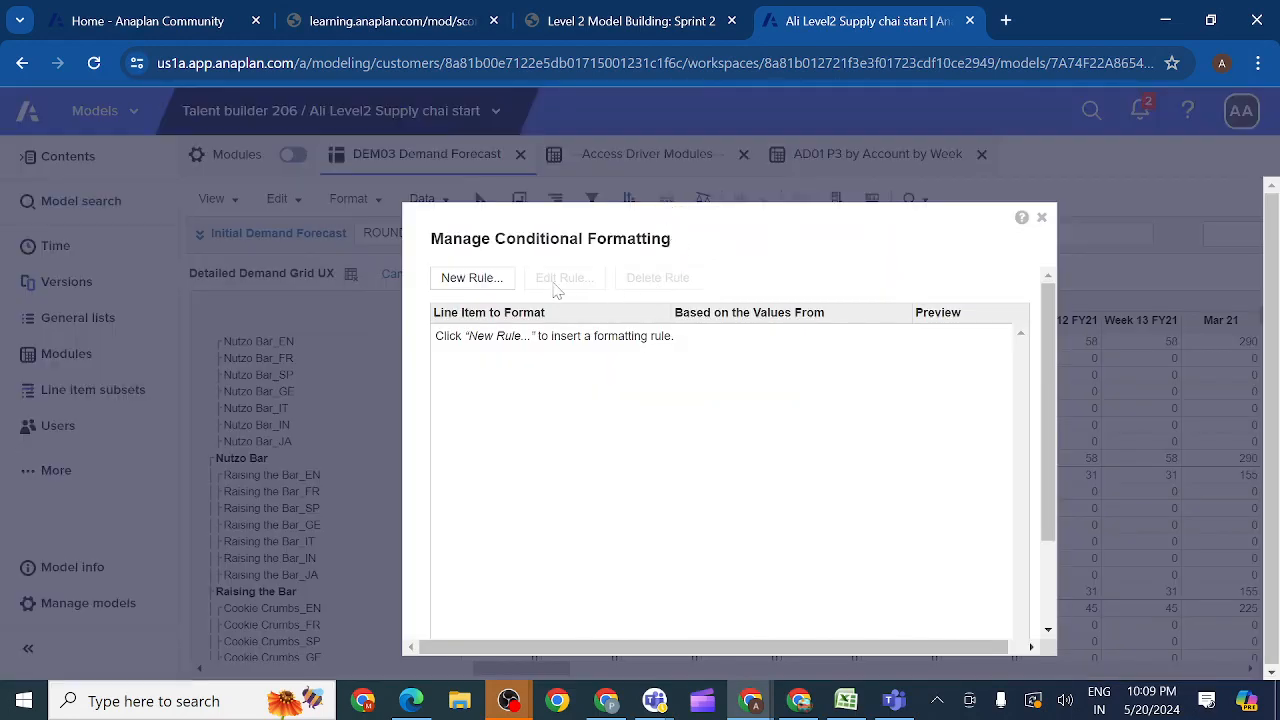
click(476, 281)
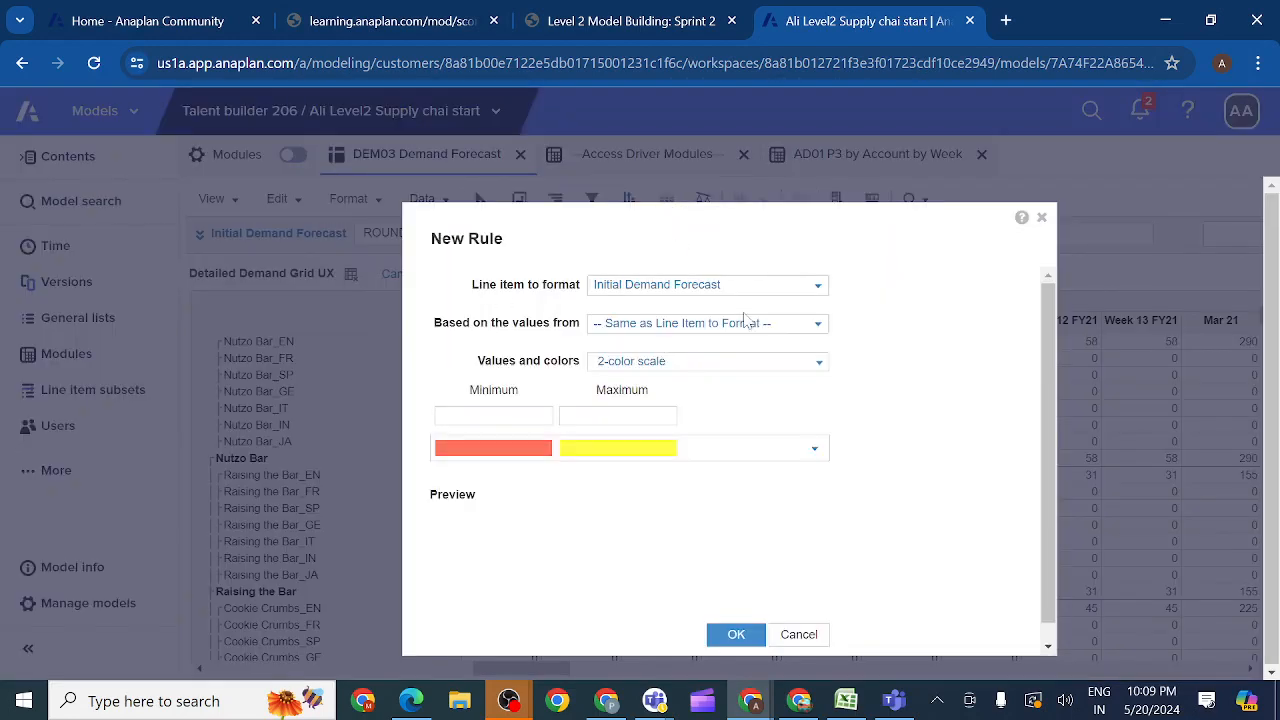
click(818, 285)
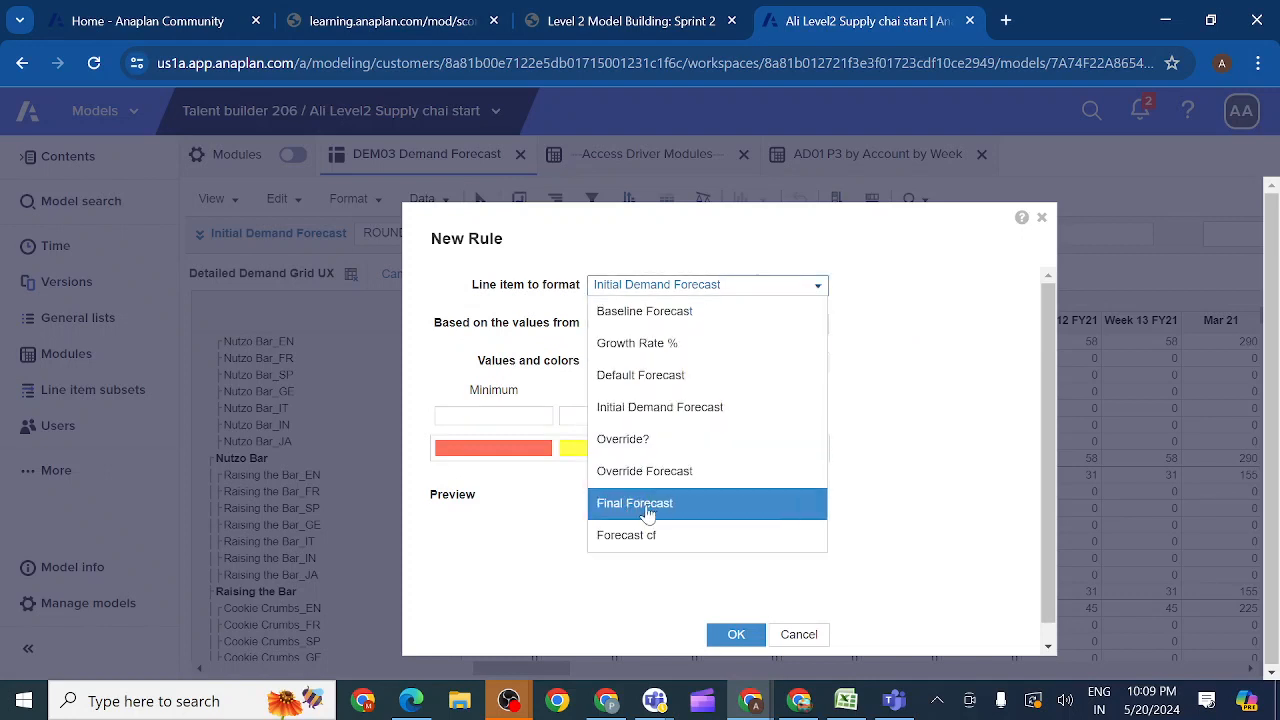
click(648, 513)
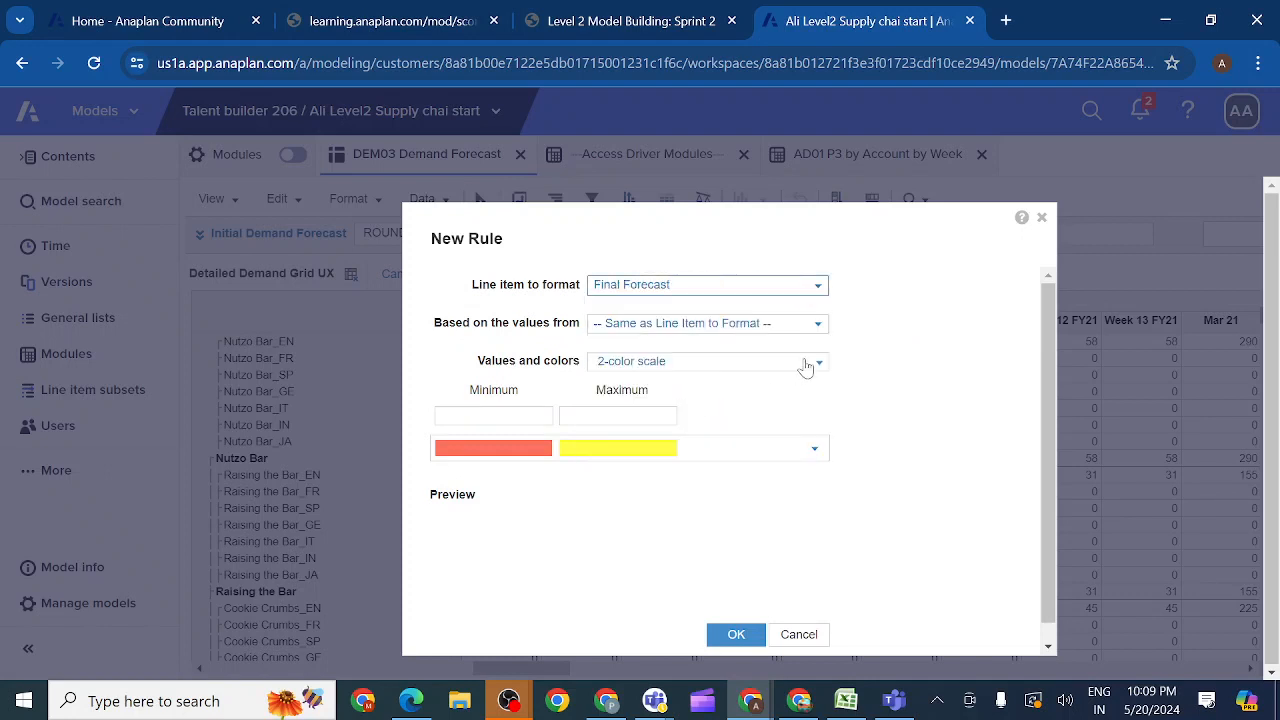
click(819, 329)
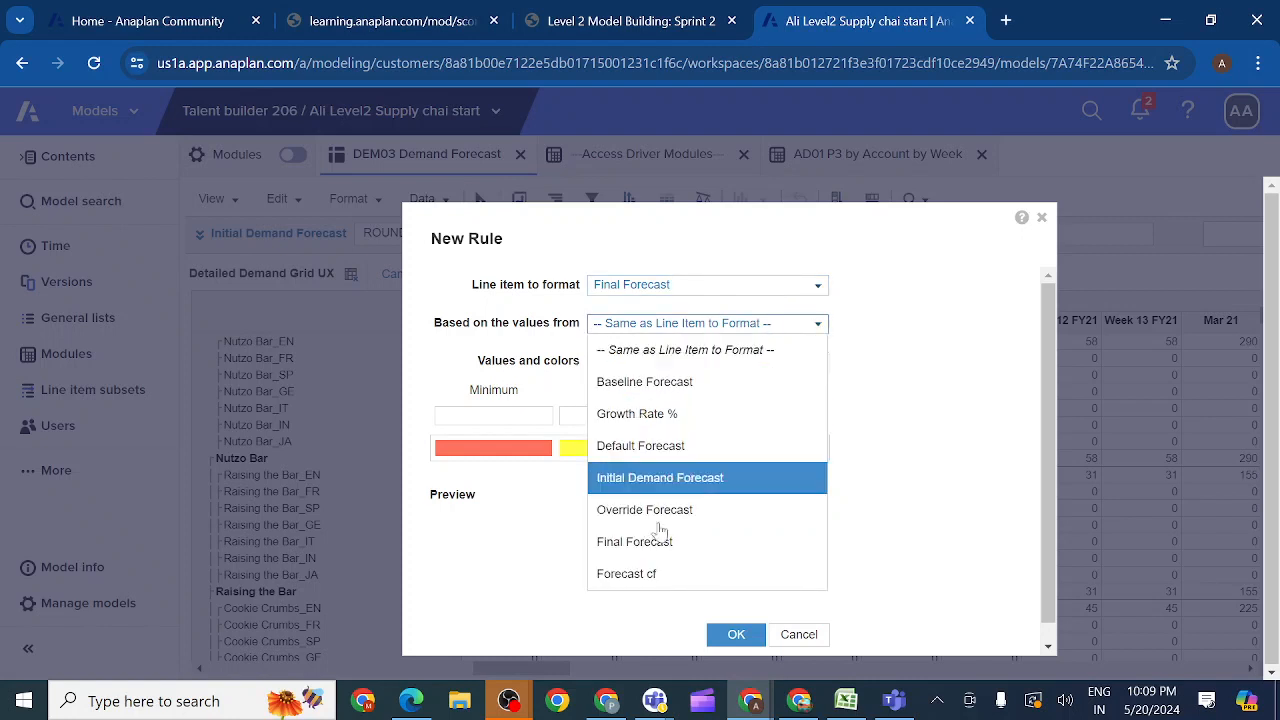
click(640, 576)
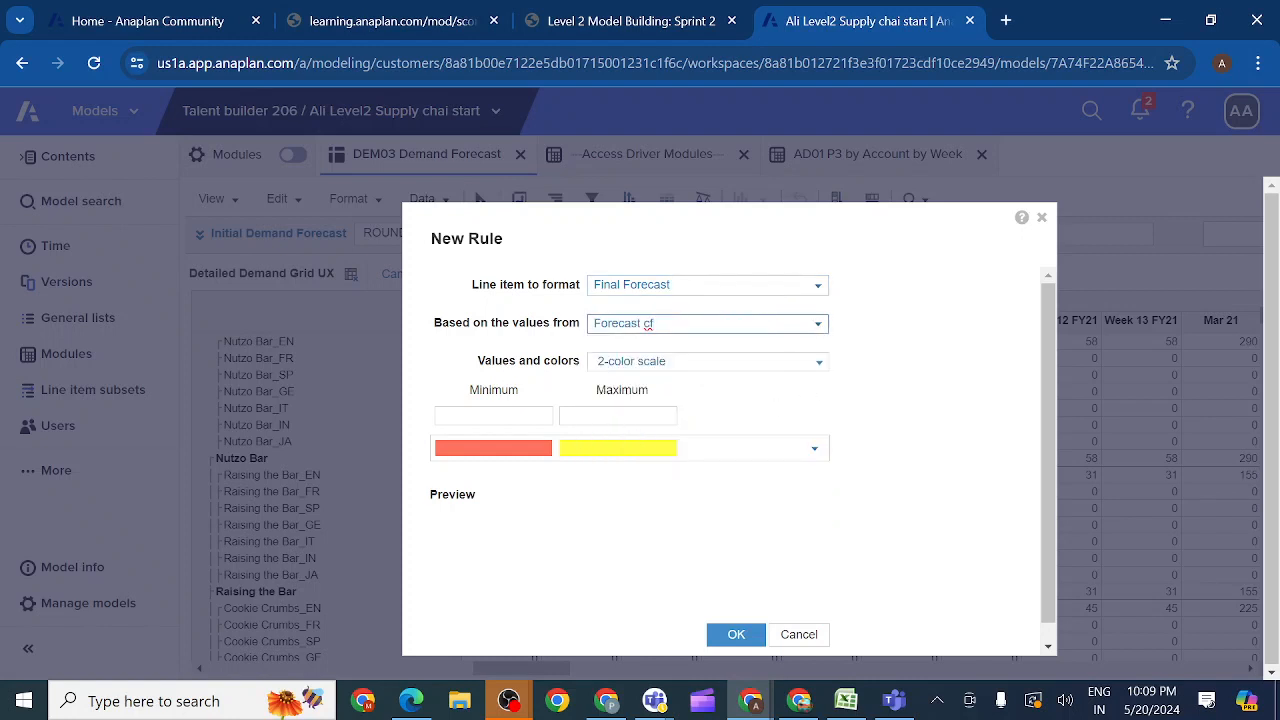
Step: Set the rule's scale from minimum 0 to maximum 1 with white-to-blue colors, and apply the conditional formatting
click(493, 415)
text(0)
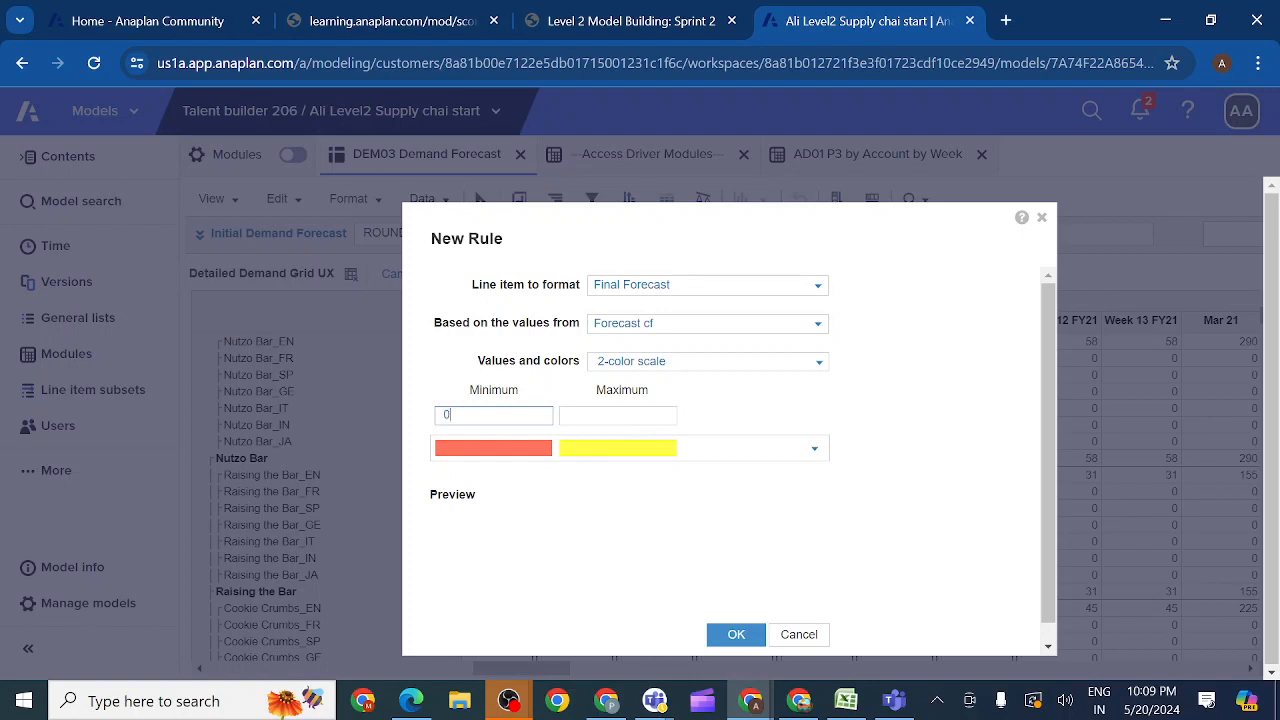
key(Tab)
text(1)
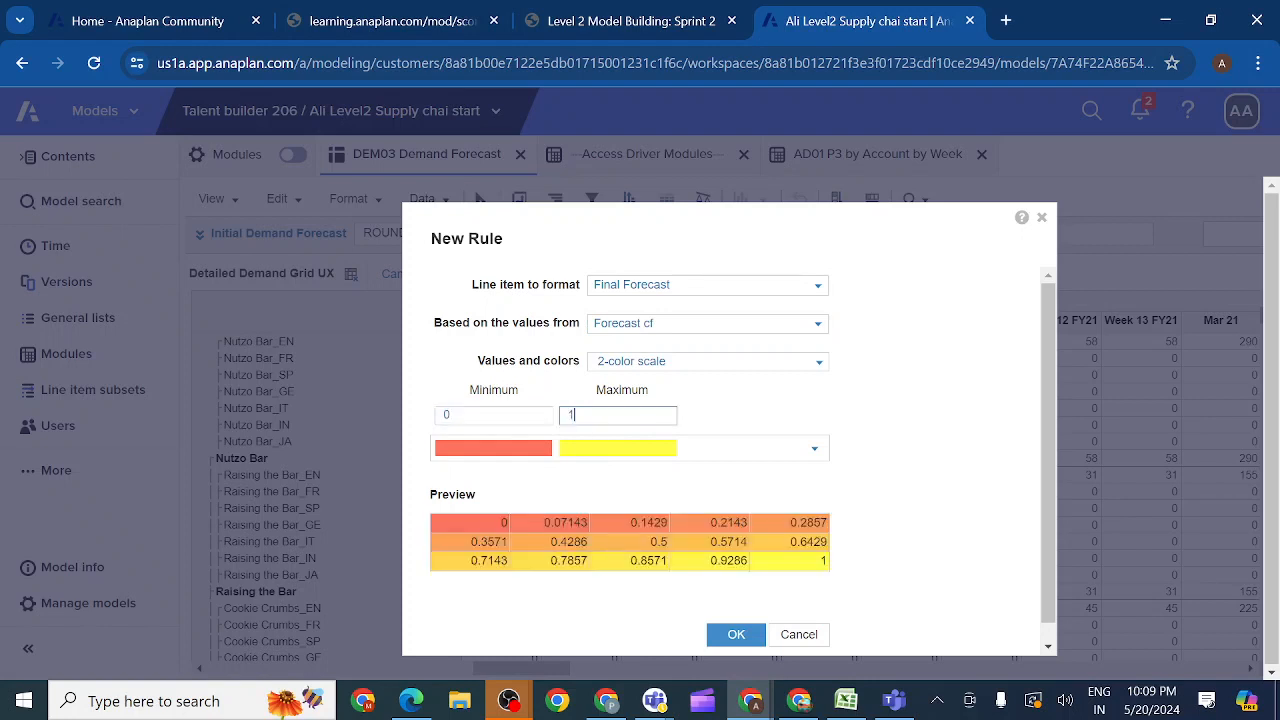
click(817, 455)
click(533, 400)
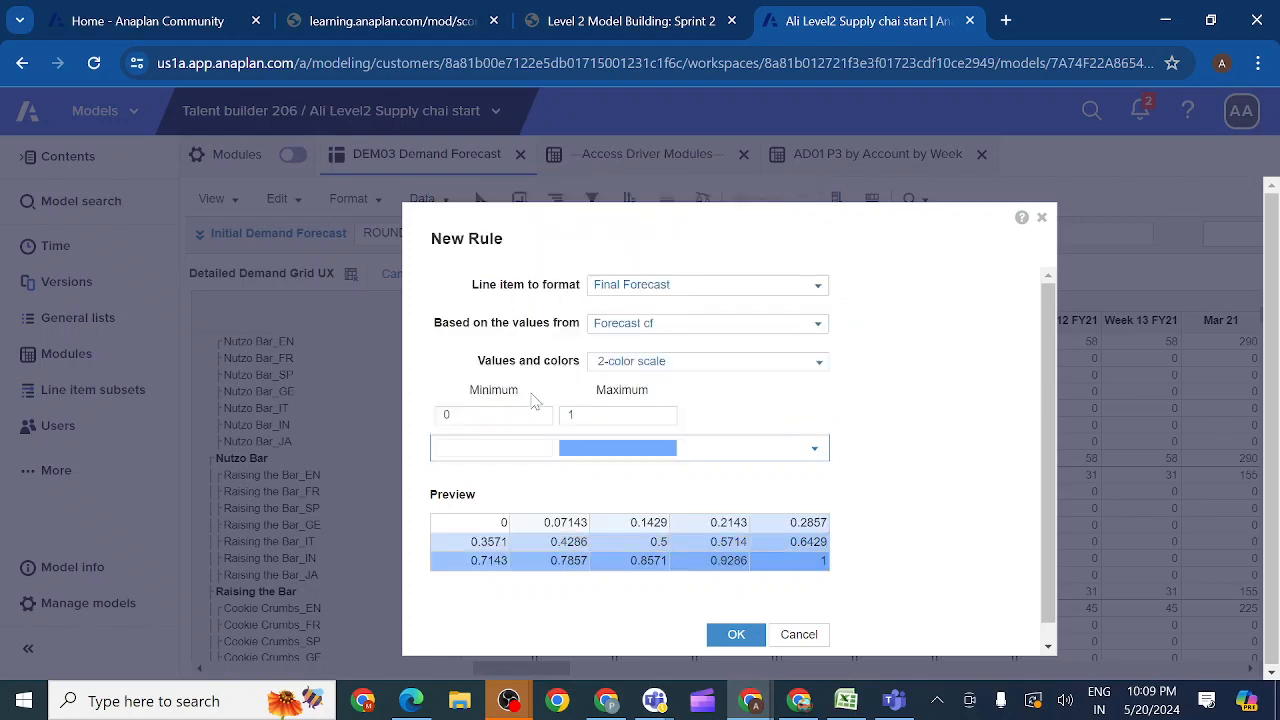
key(ctrl+minus)
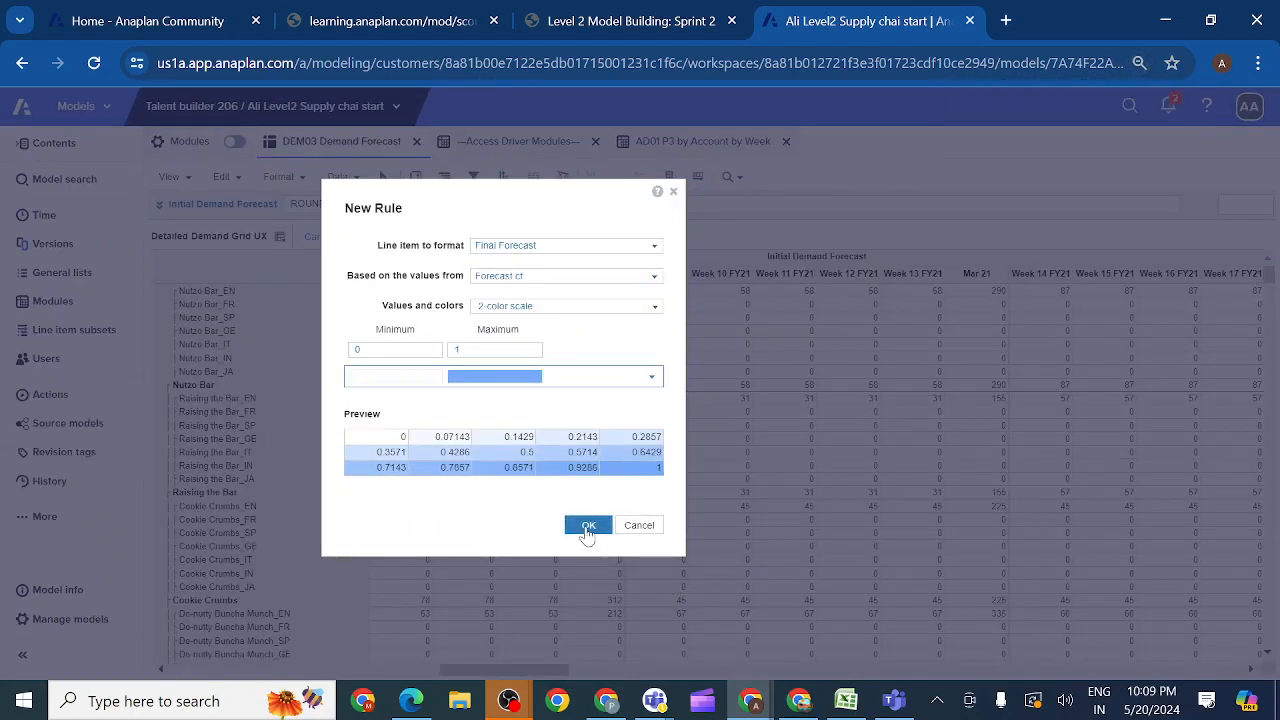
click(588, 527)
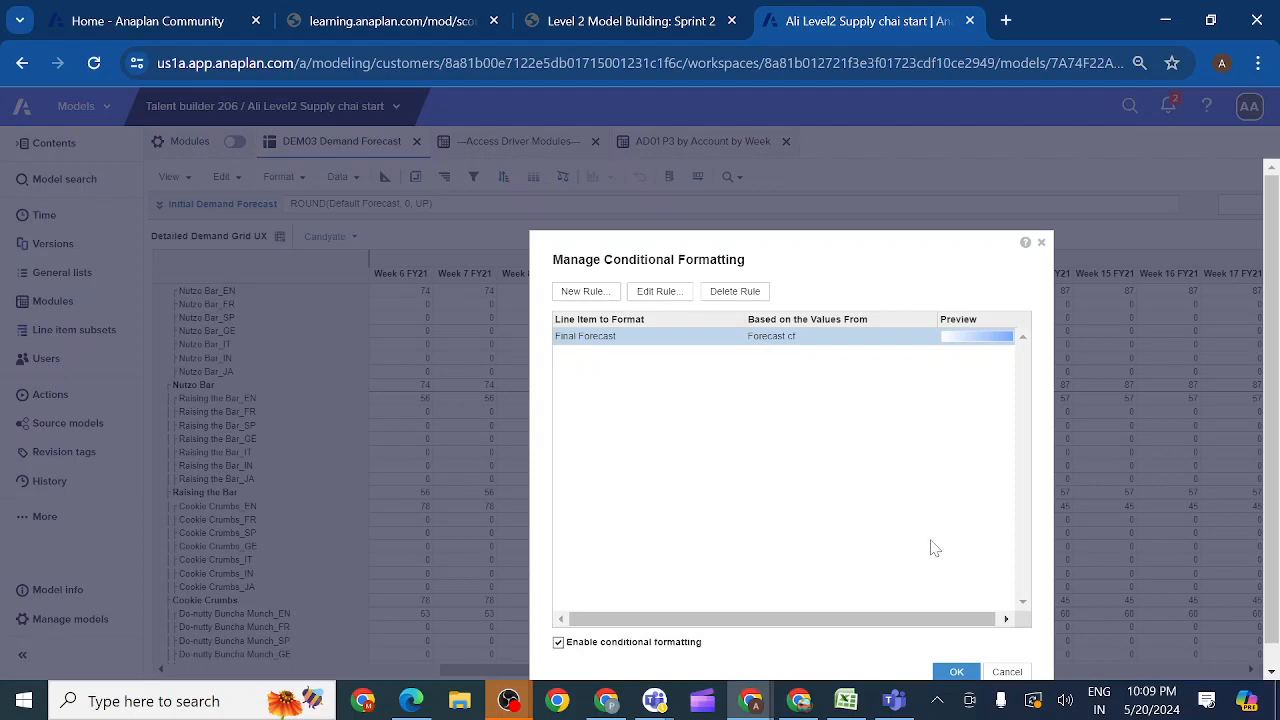
click(956, 674)
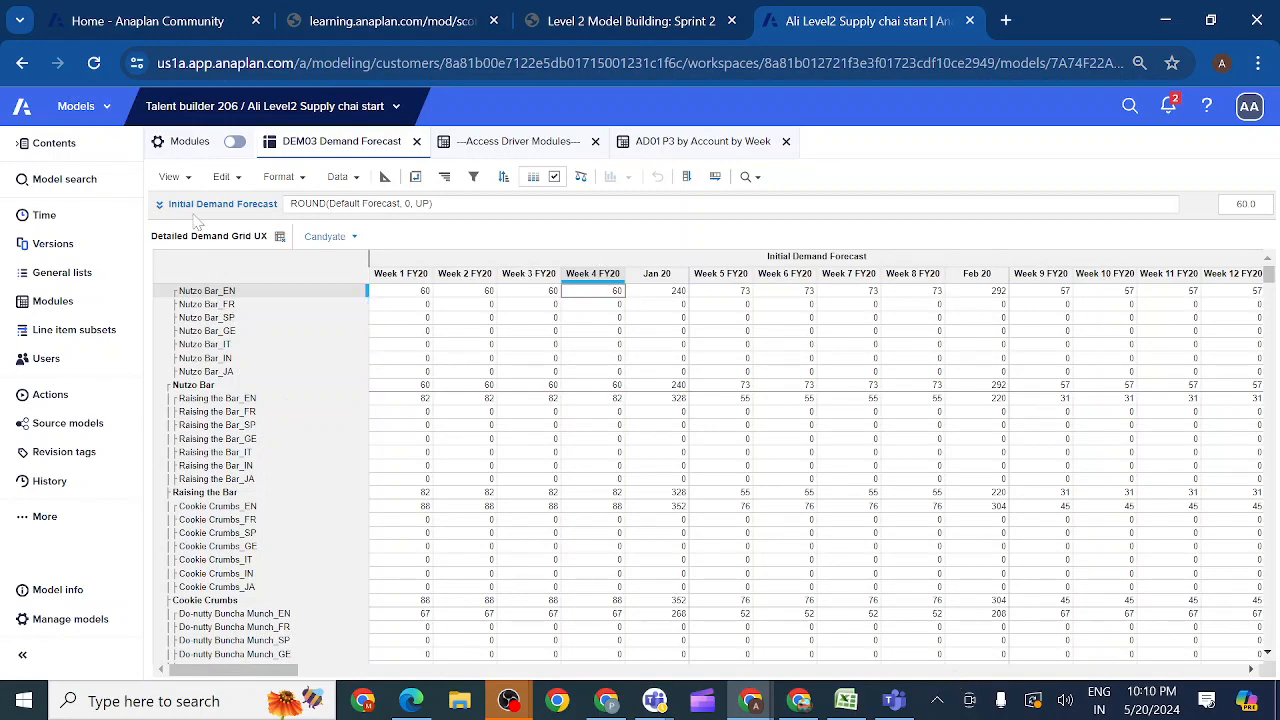
Step: Save the Detailed Demand Grid UX view over the existing one, and check the formatting in the Final Forecast columns
click(187, 184)
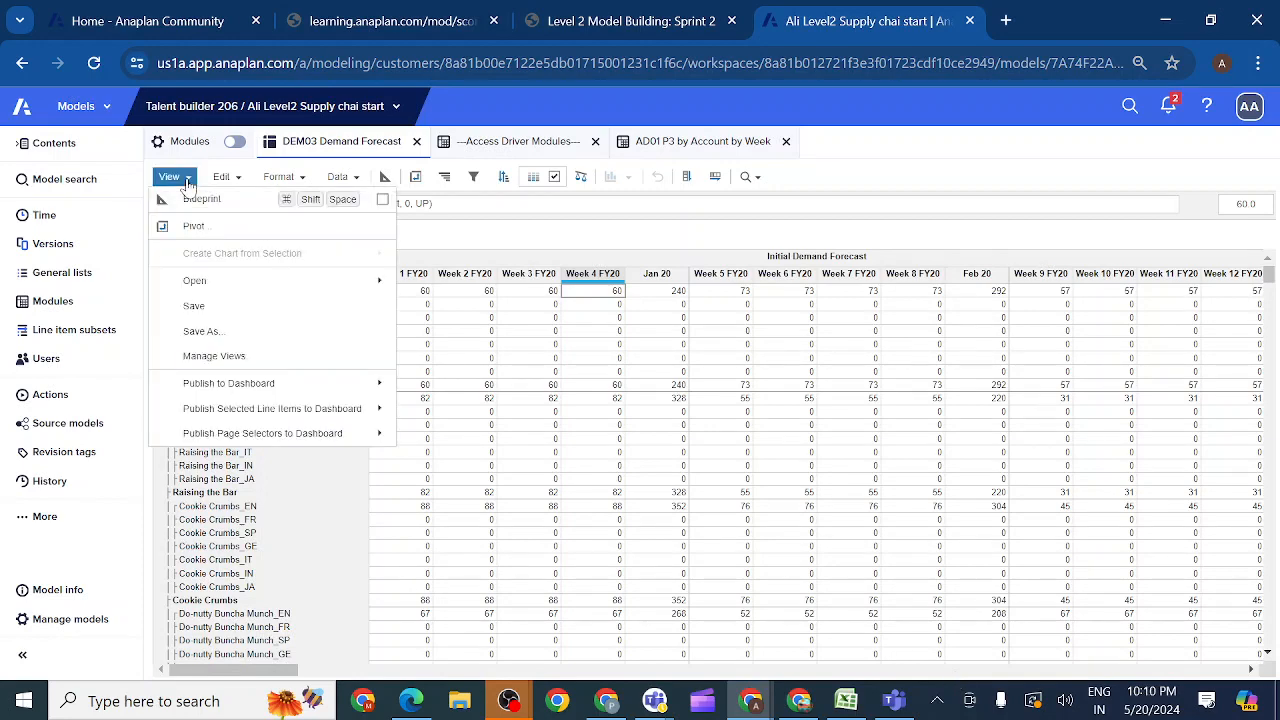
click(205, 312)
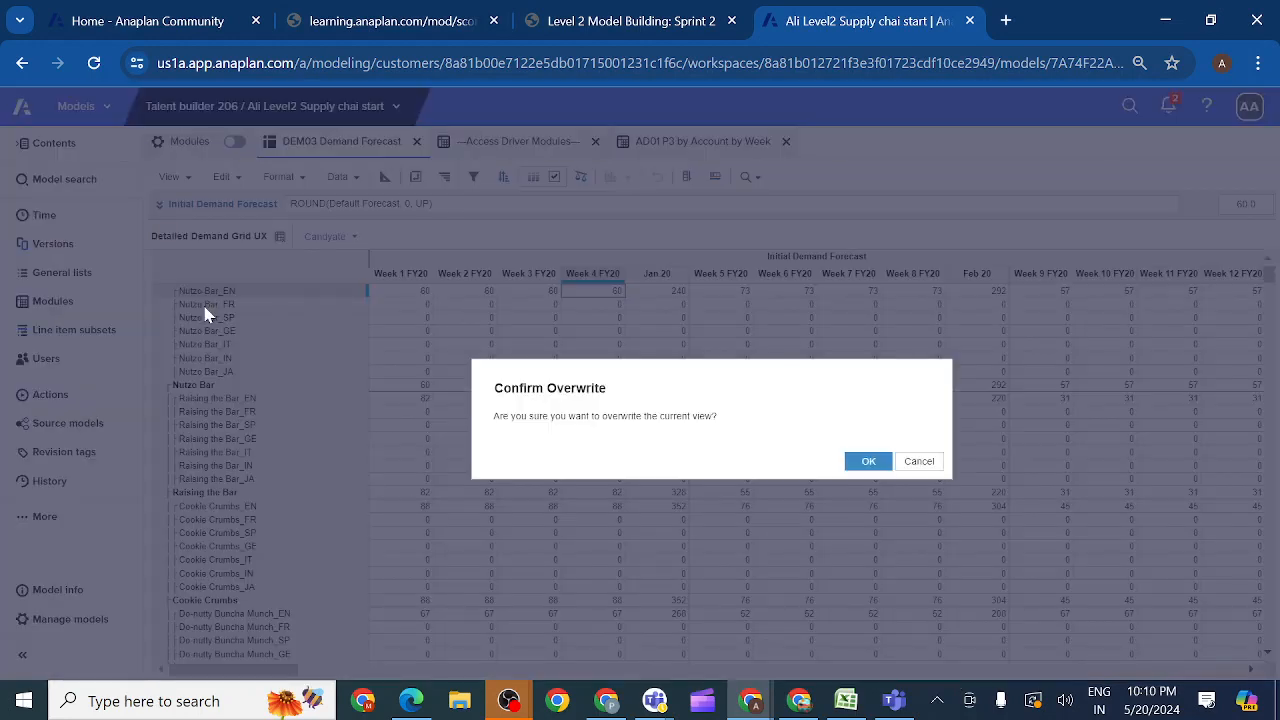
click(869, 464)
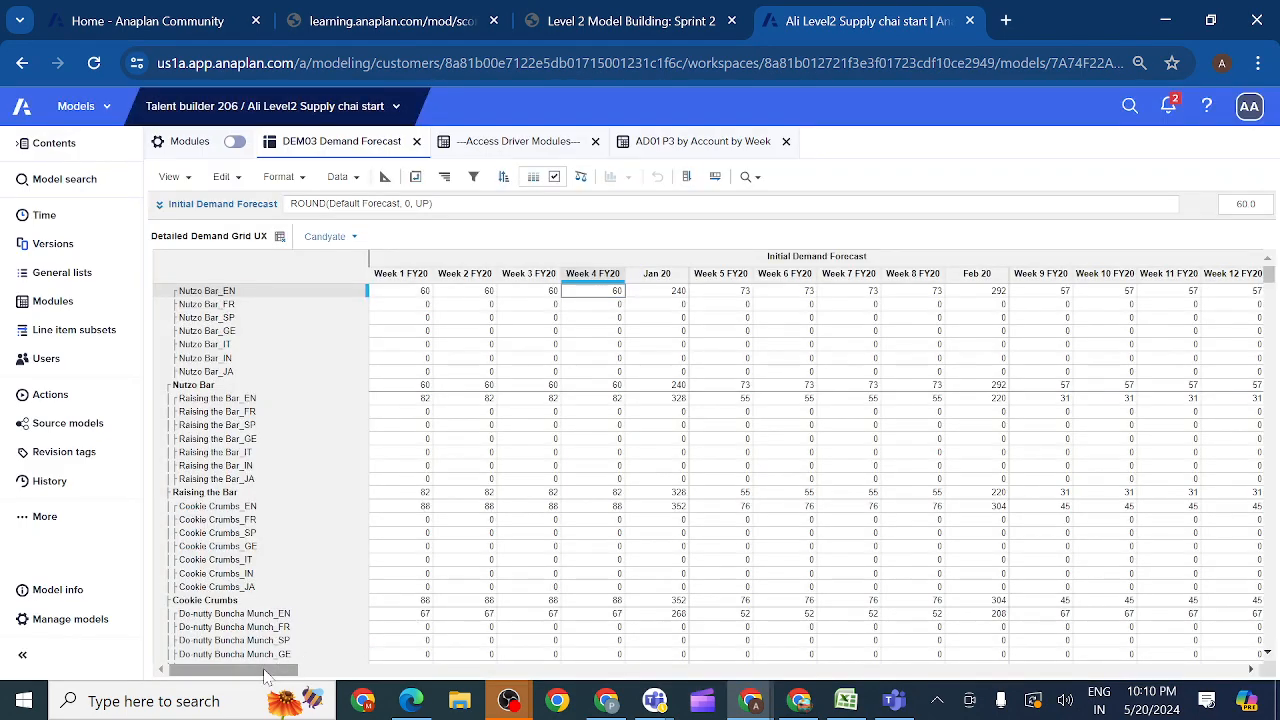
drag(265, 678, 745, 660)
click(745, 660)
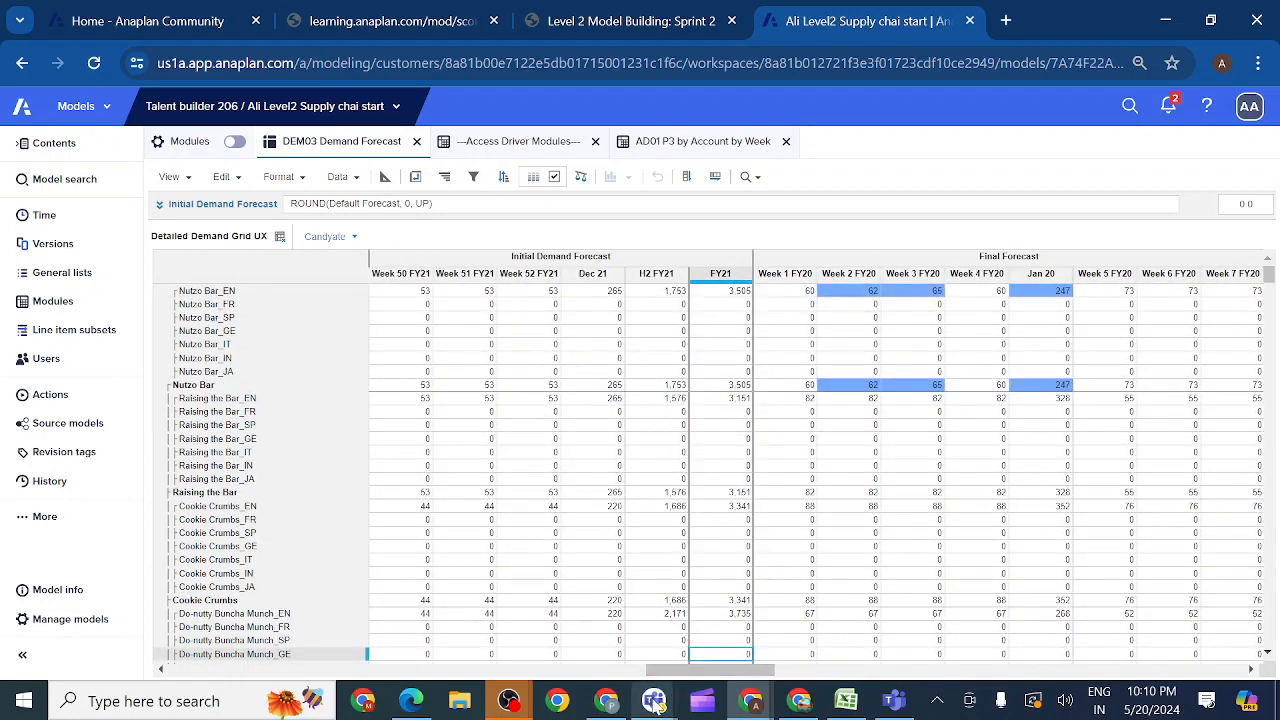
Step: Switch to the Anaplan evening class meeting in Teams to check it, and return to the Anaplan model in Chrome
mouse_move(655, 705)
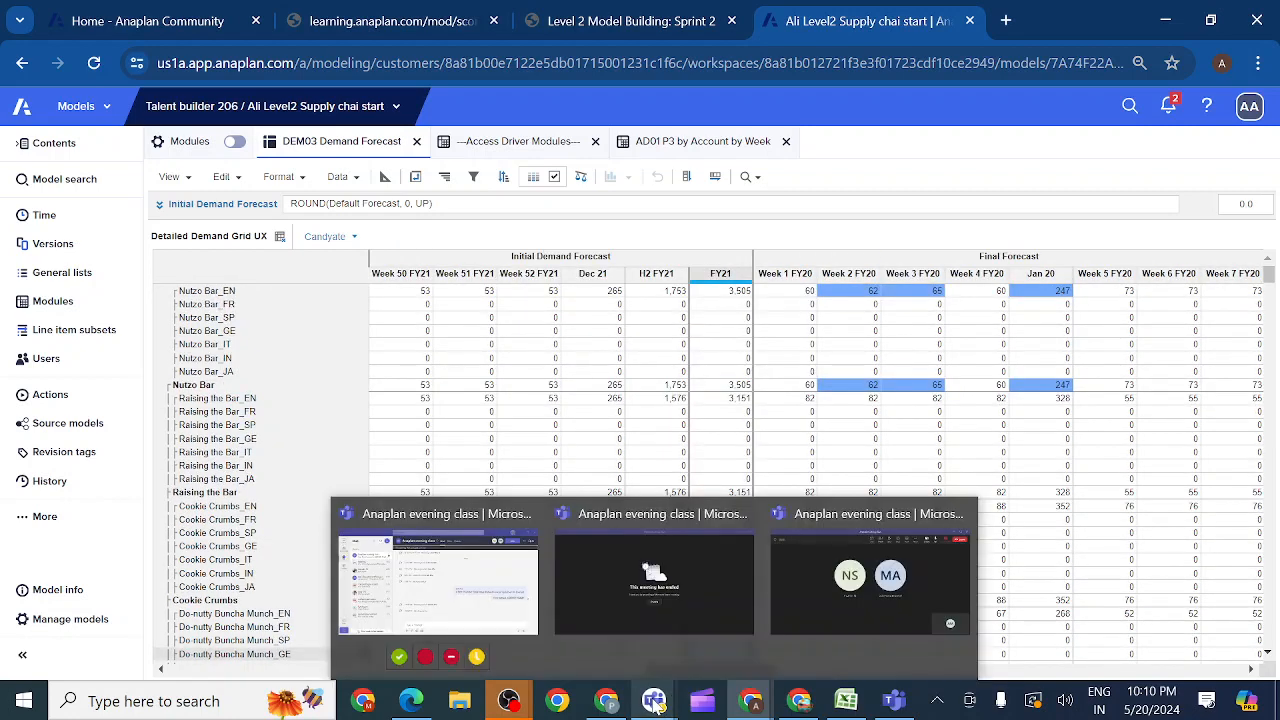
click(810, 610)
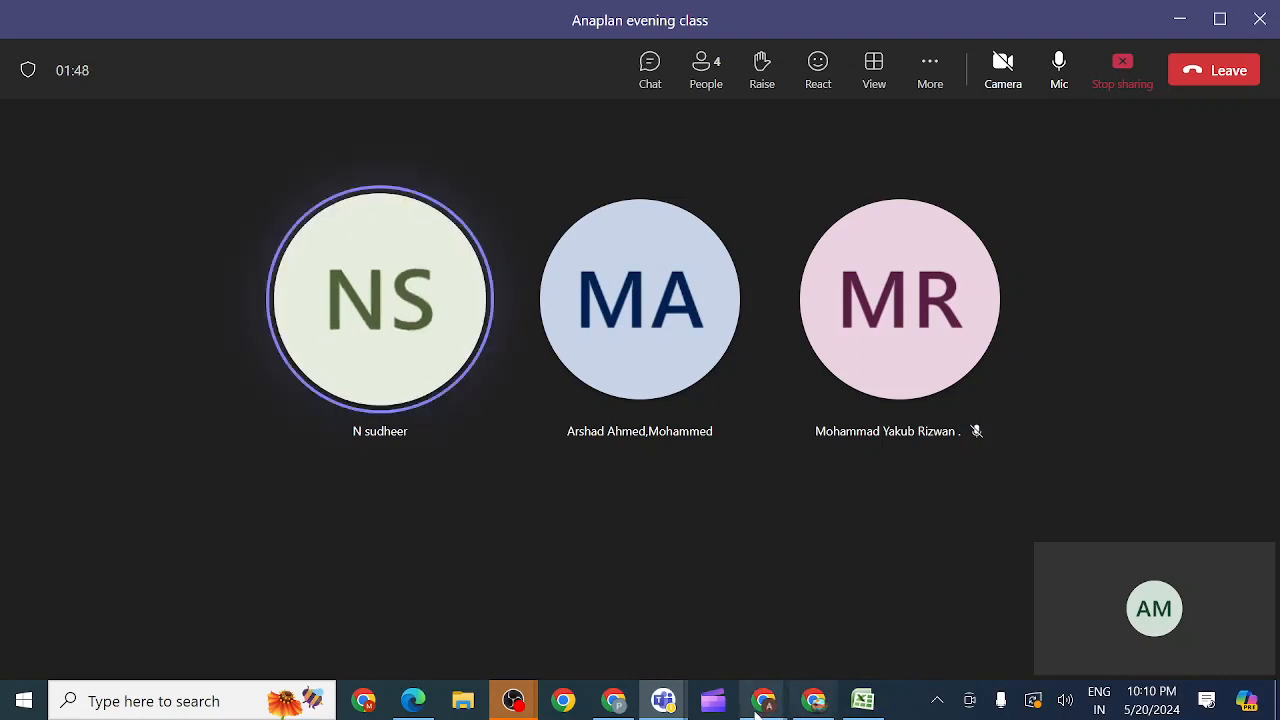
mouse_move(760, 703)
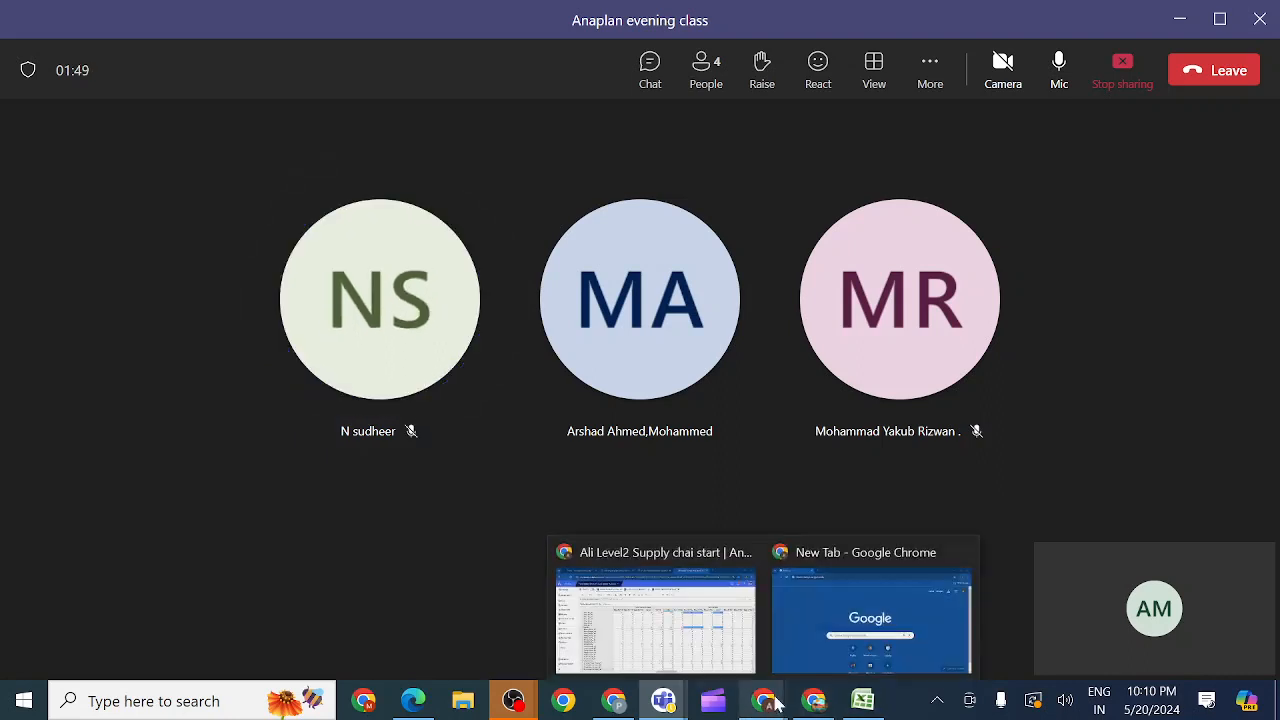
click(704, 648)
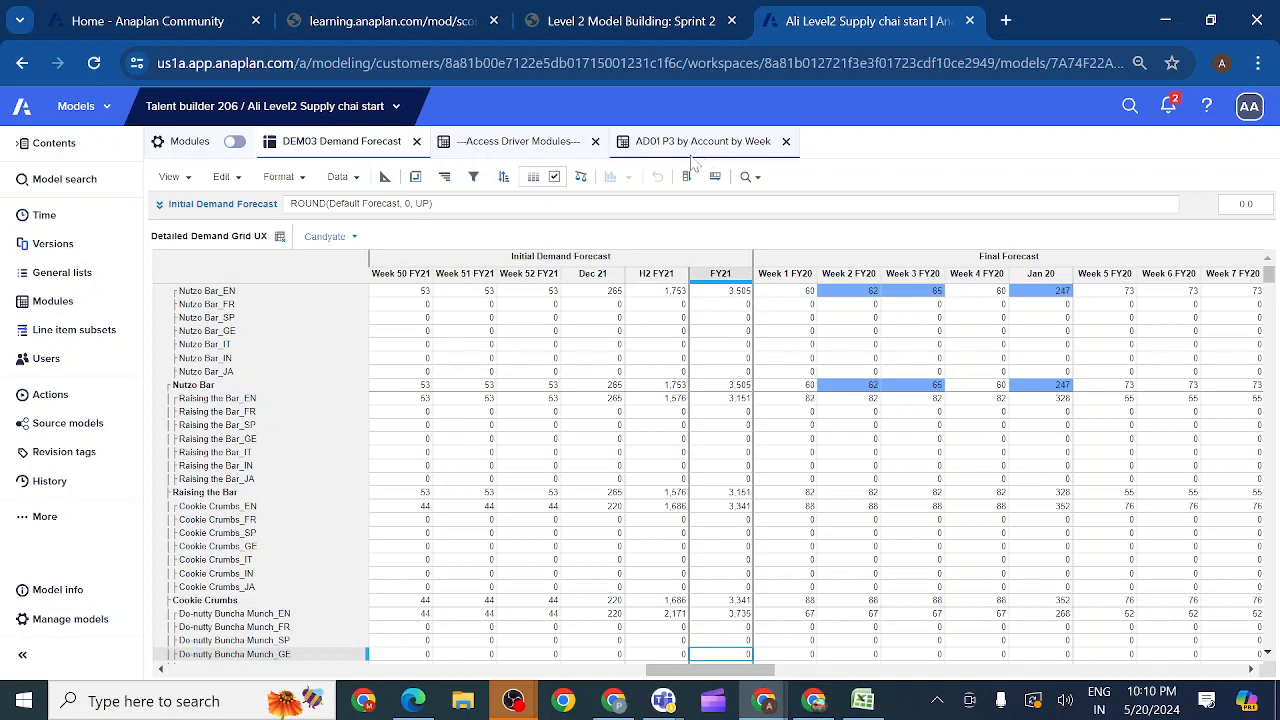
Step: Clear the Week 3 FY20 Override? for Nutzo Bar_EN in DEM03's default view, and return to the activity 2.4.7 instructions
click(281, 240)
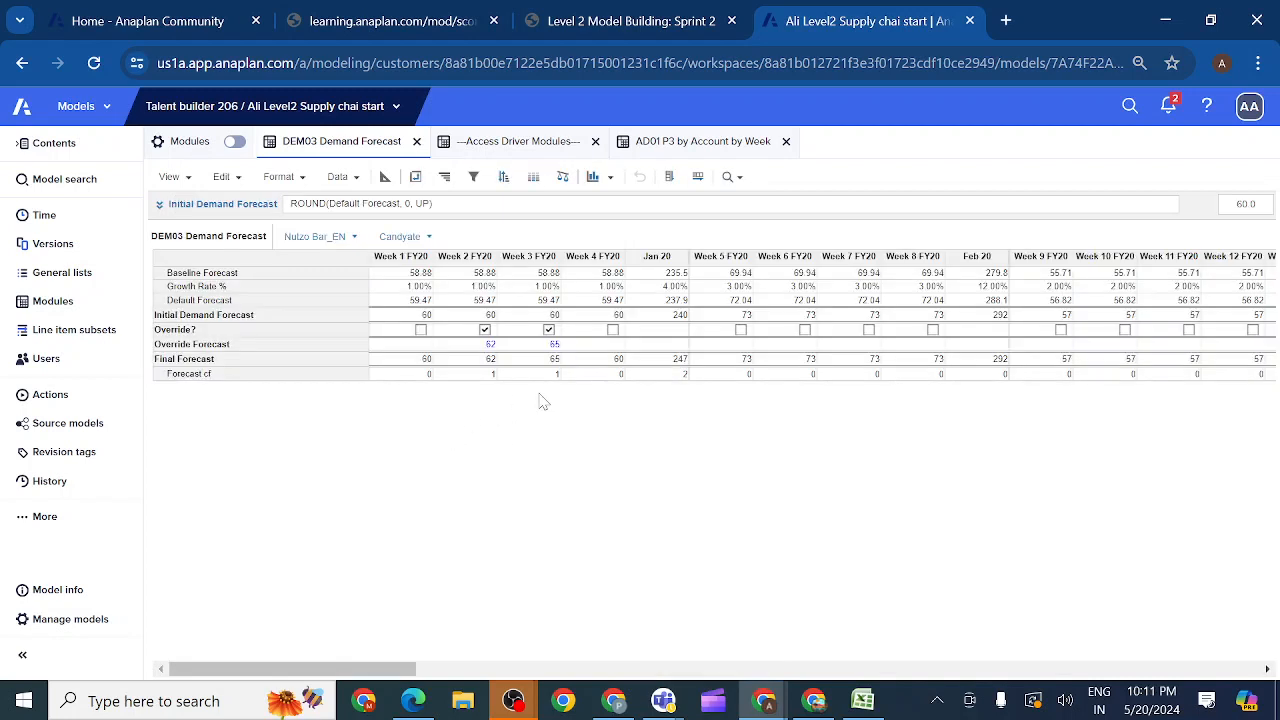
click(549, 331)
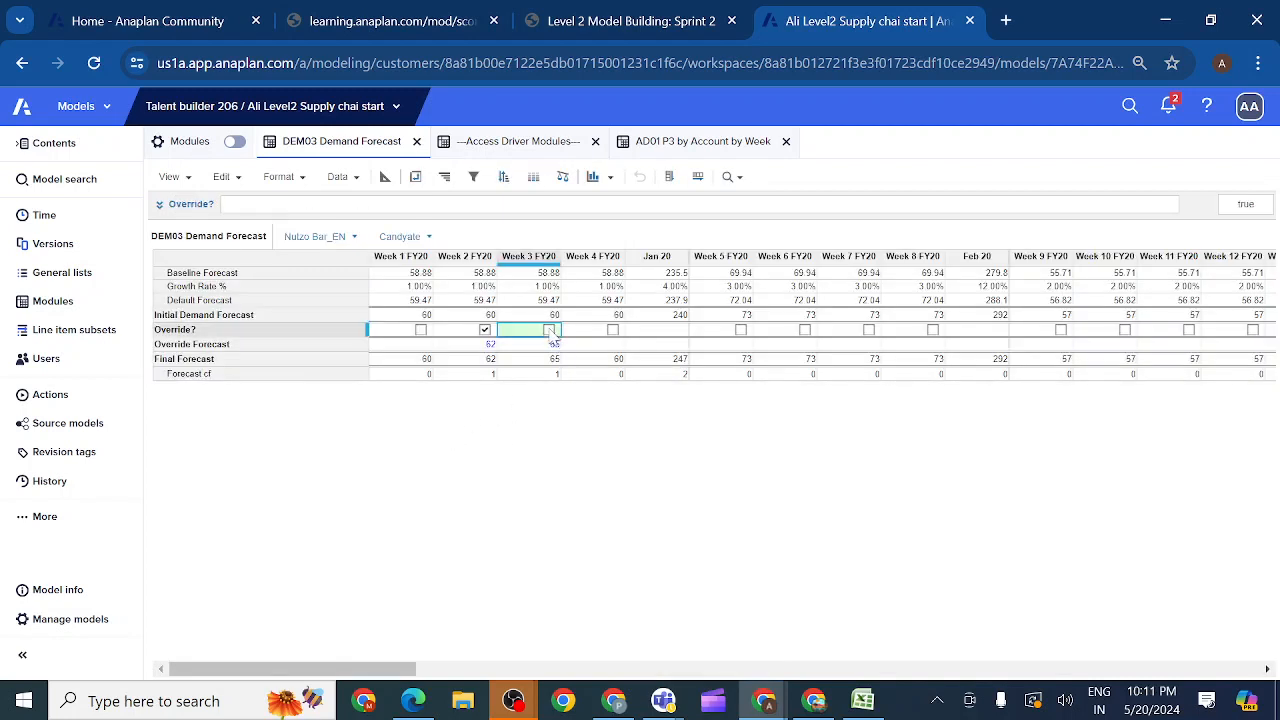
click(640, 18)
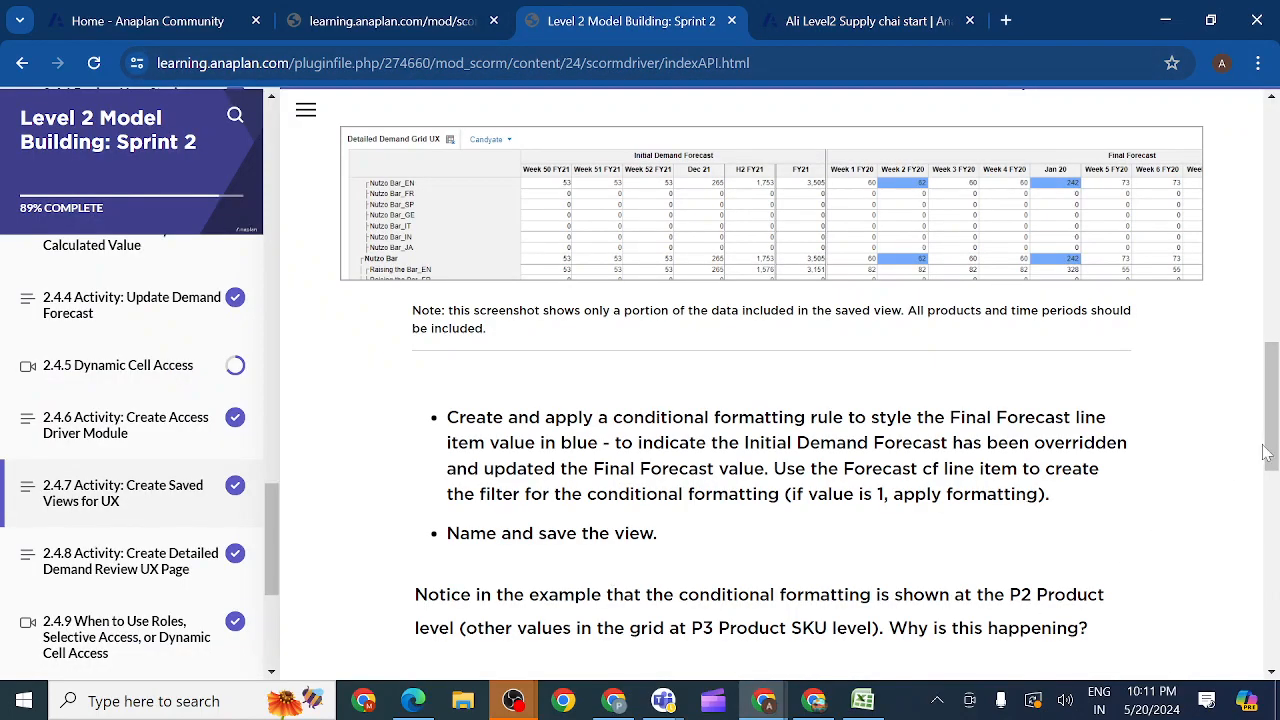
Step: Copy the saved view name Override Grid UX from section 2.4.7.2 of the instructions and read its pivot and line item requirements
drag(1268, 452, 1271, 594)
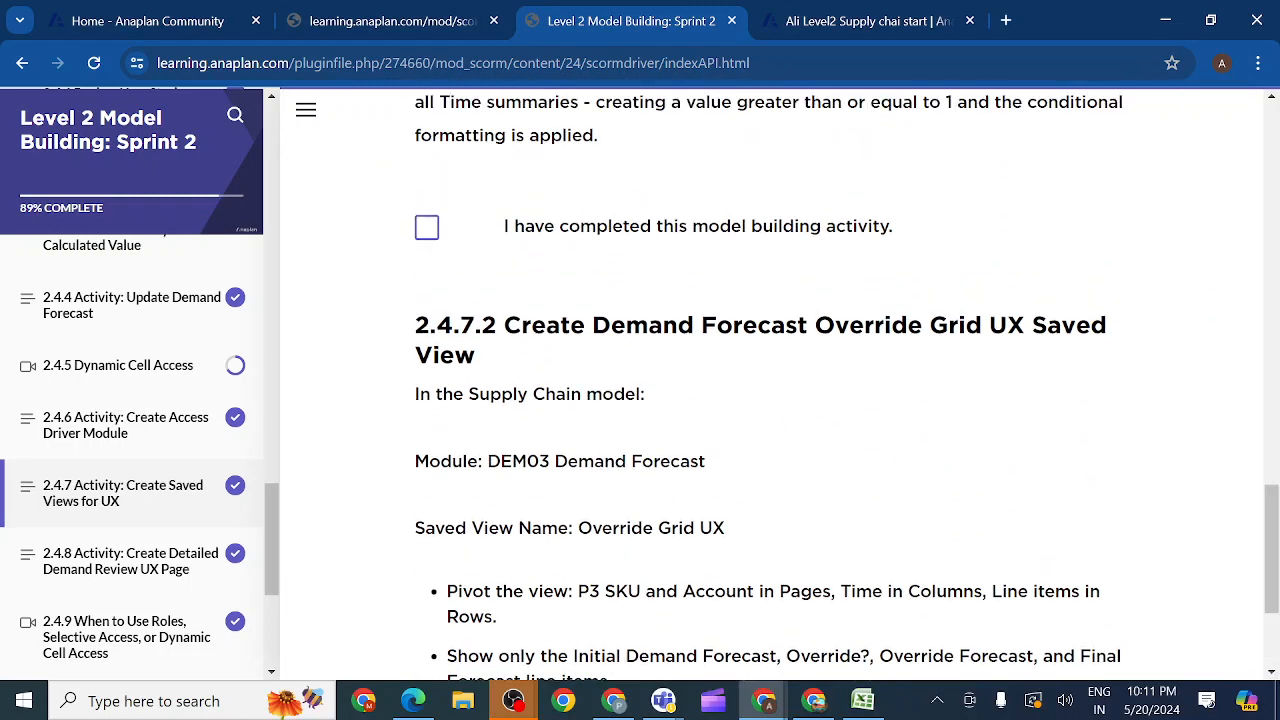
drag(578, 528, 760, 534)
key(ctrl+c)
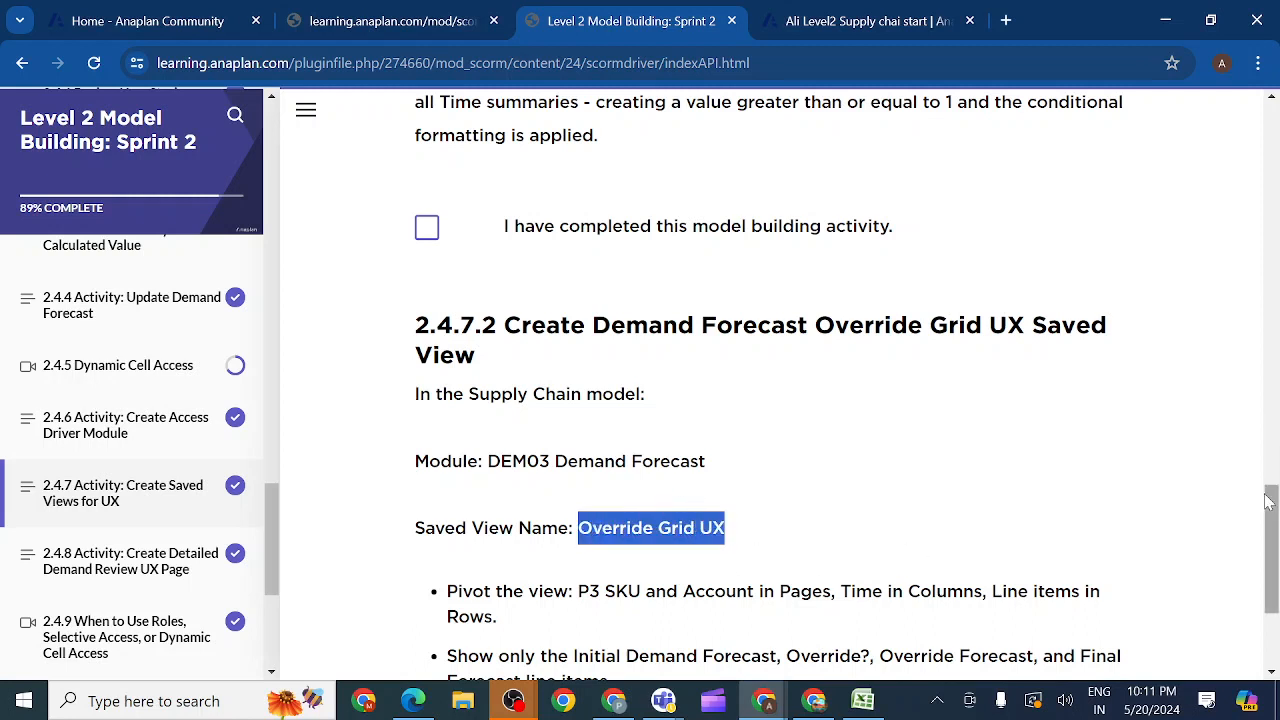
drag(1270, 503, 1273, 572)
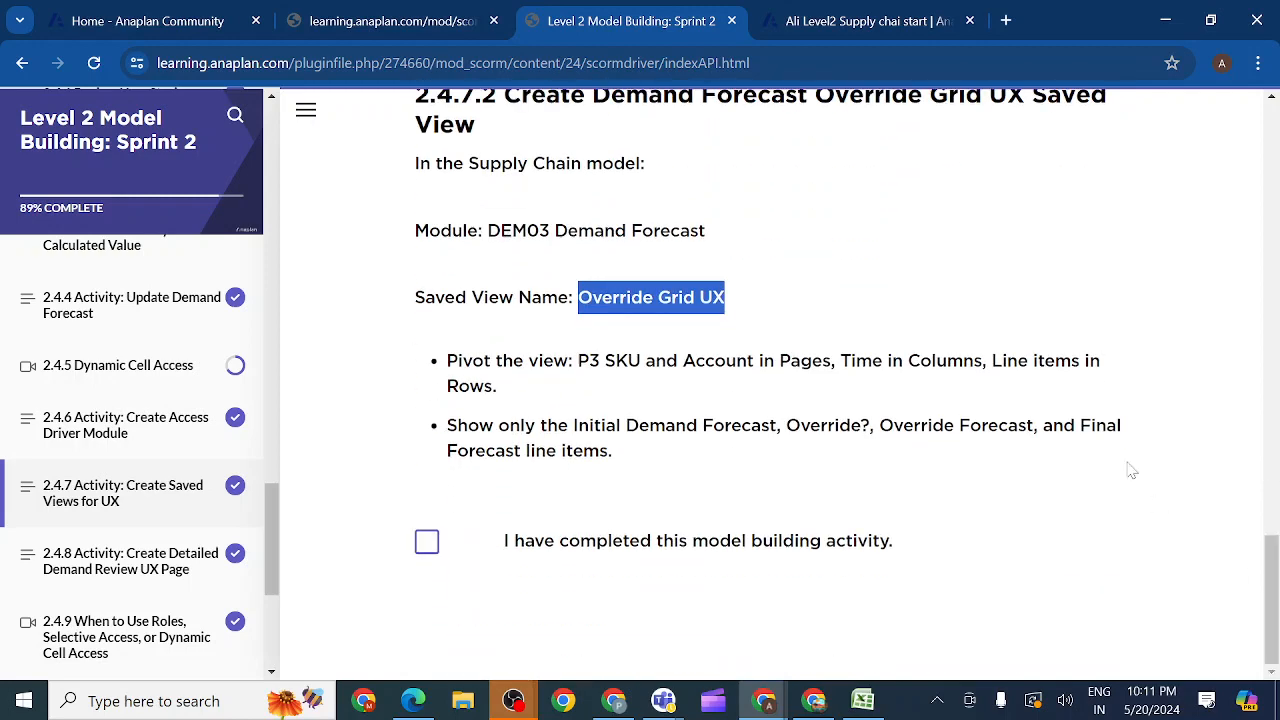
Step: In the Anaplan model, save the current DEM03 Demand Forecast view as a new view named Override Grid UX
click(826, 22)
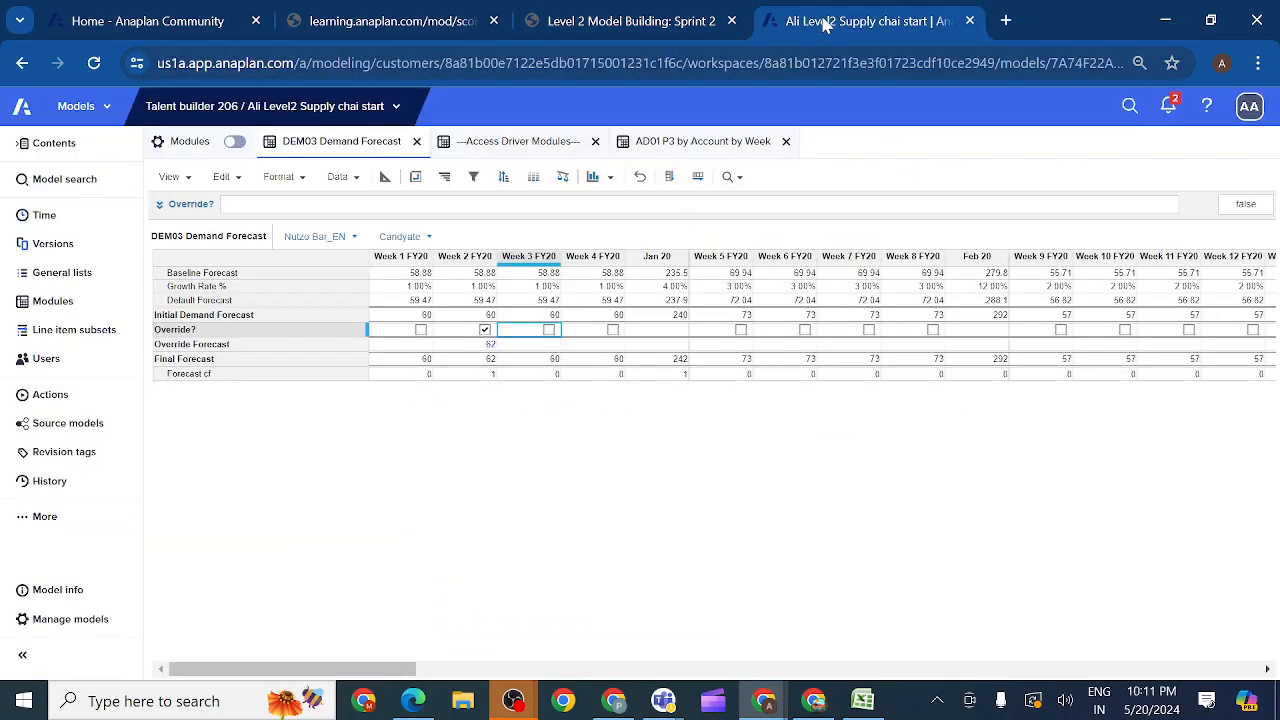
click(188, 180)
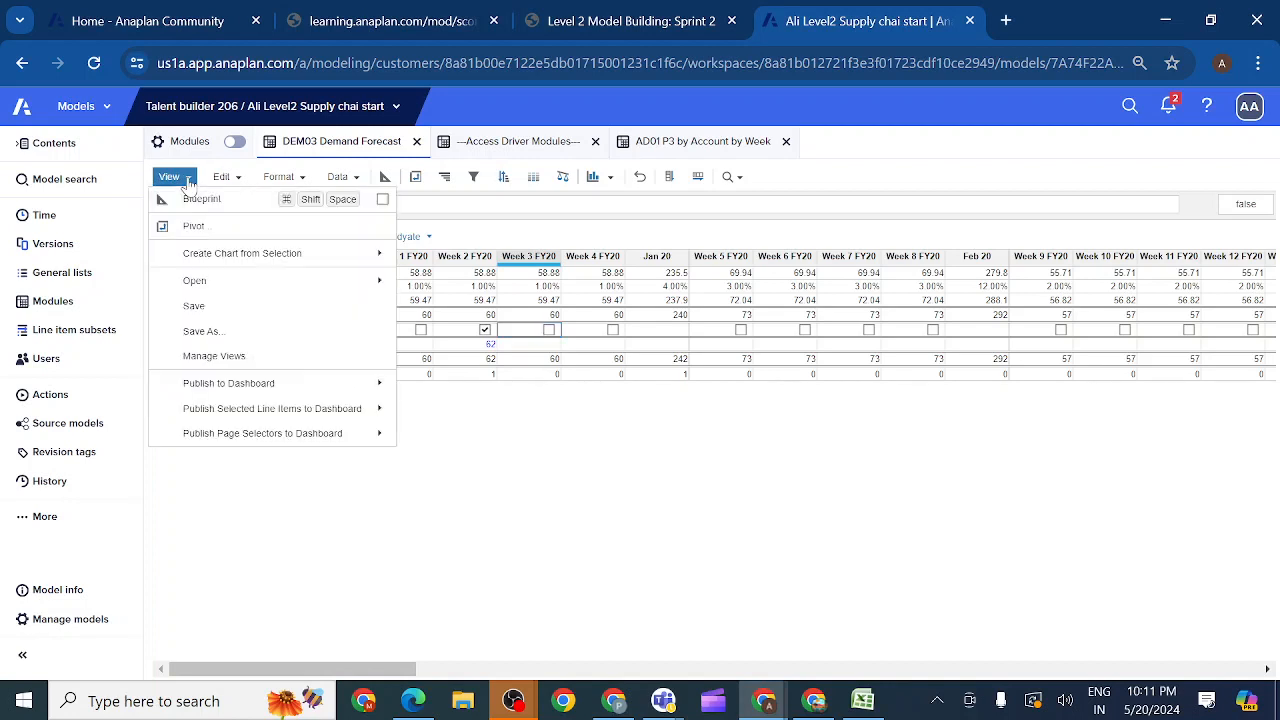
click(200, 331)
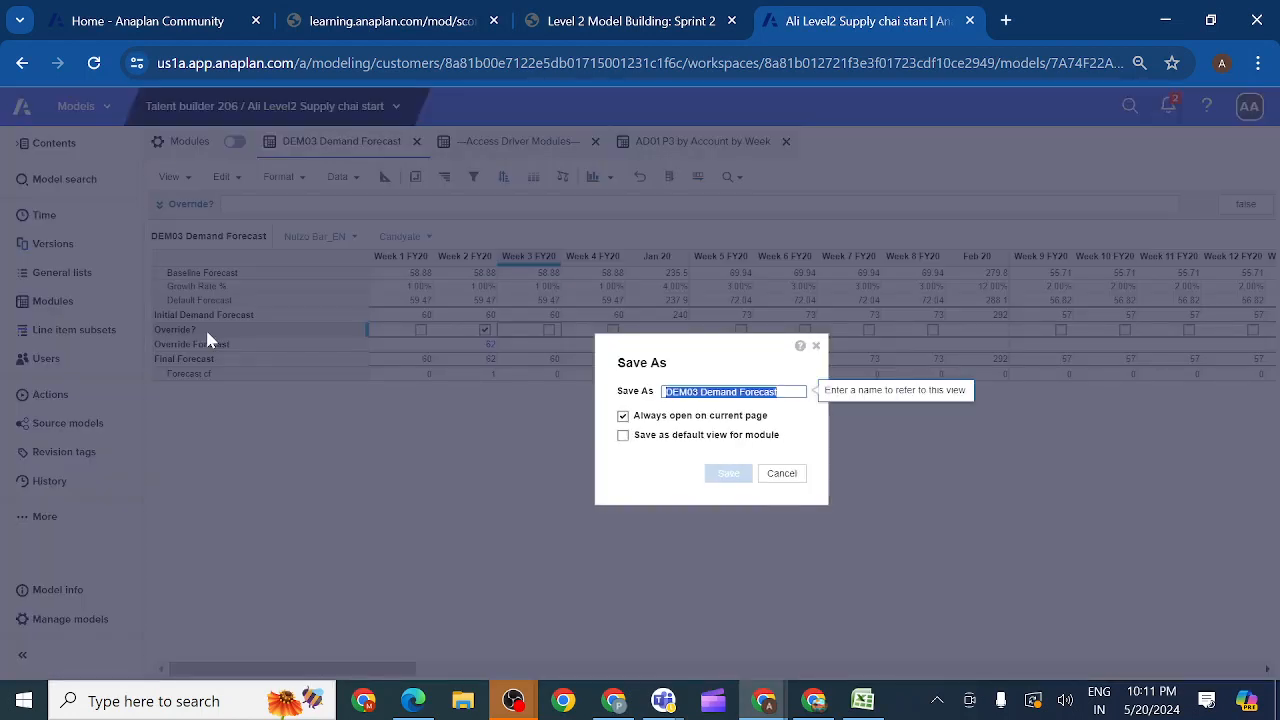
key(BackSpace)
key(ctrl+v)
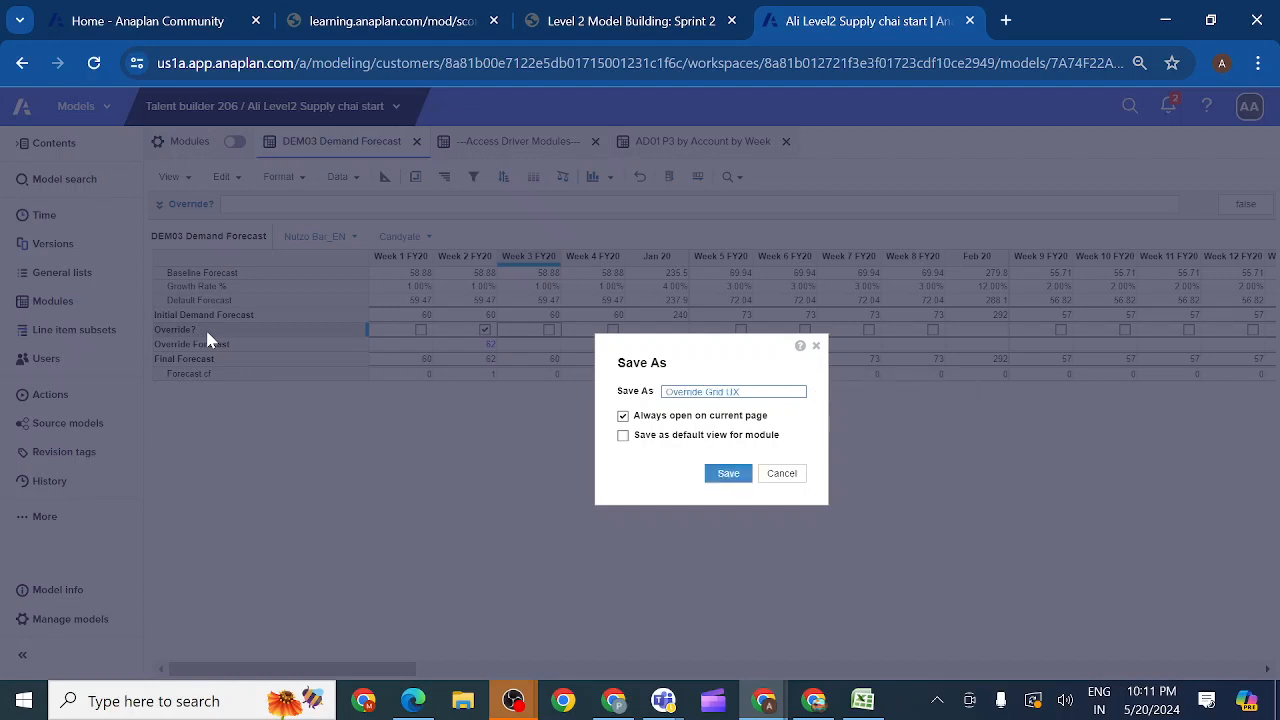
click(730, 477)
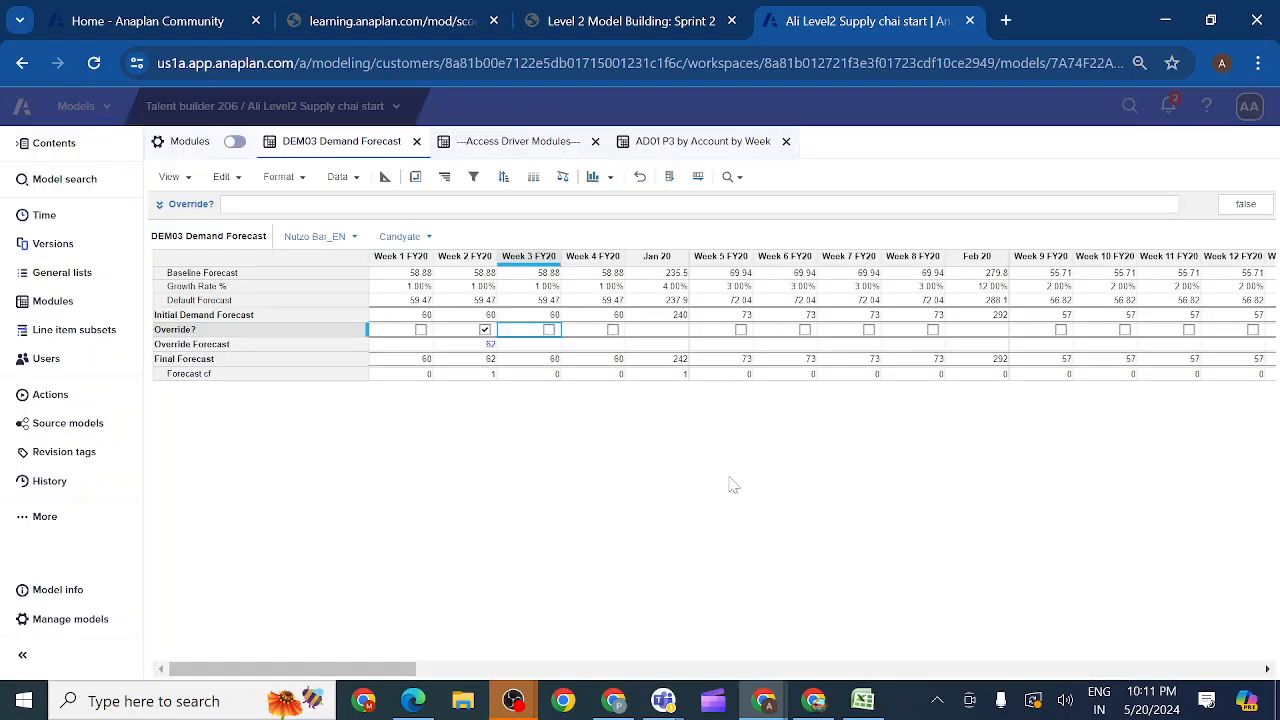
Step: Open the Override Grid UX saved view in DEM03, and return to the 2.4.7.2 instructions to check its requirements
click(170, 176)
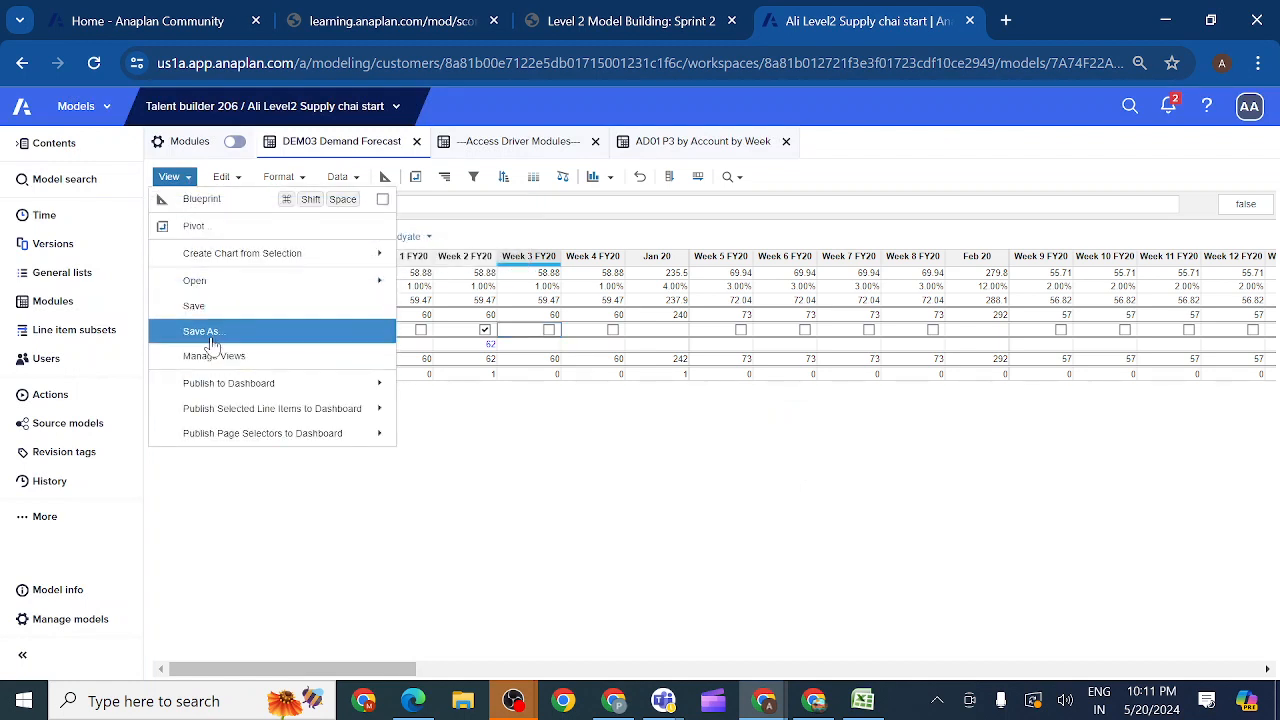
mouse_move(363, 281)
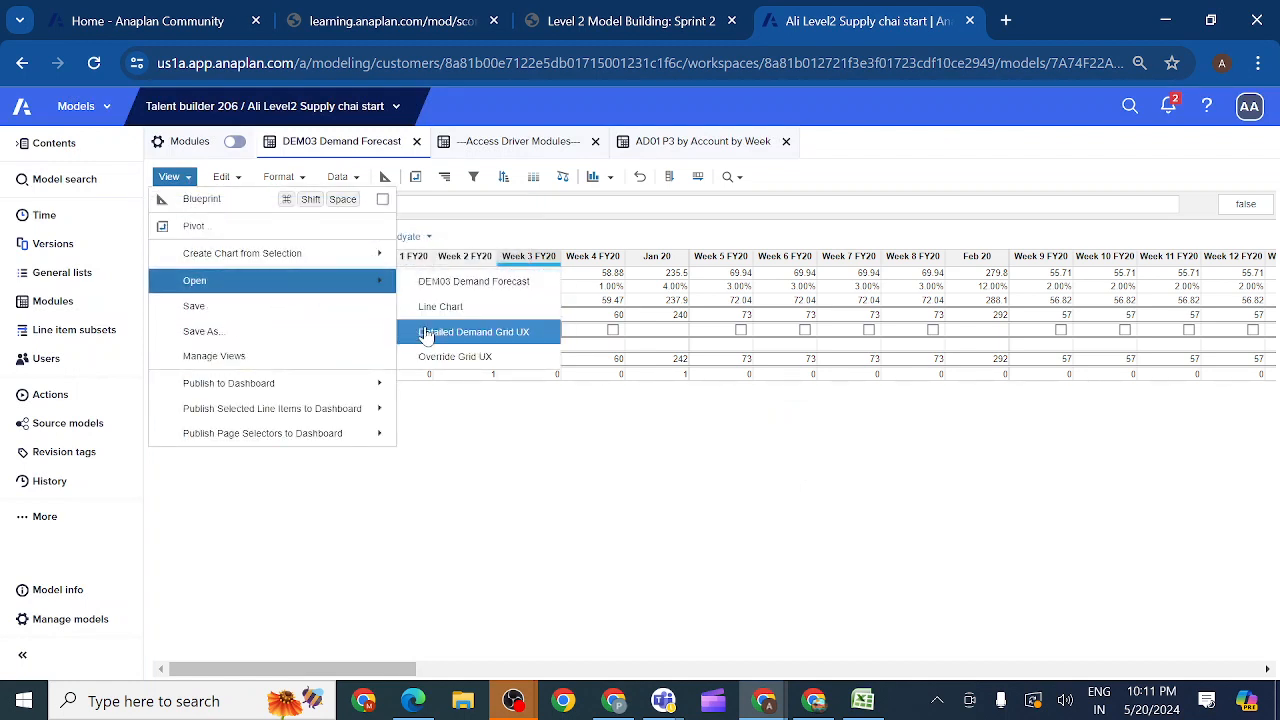
click(440, 360)
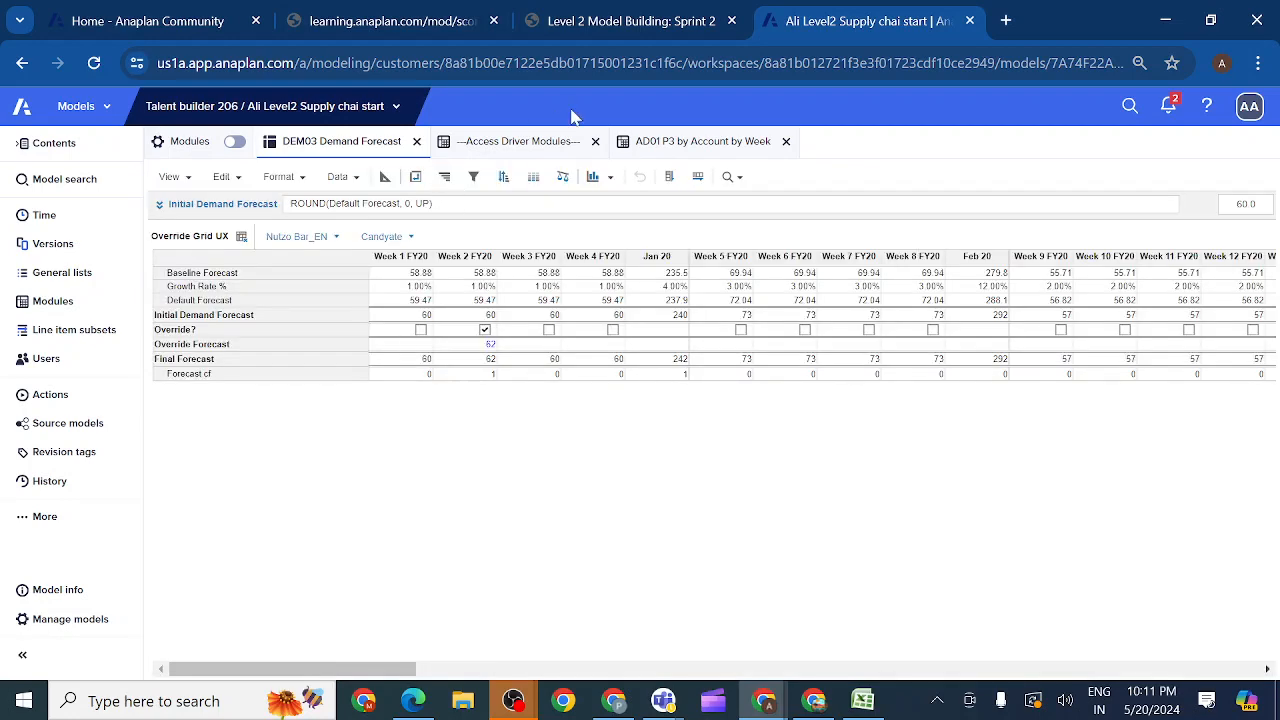
click(641, 22)
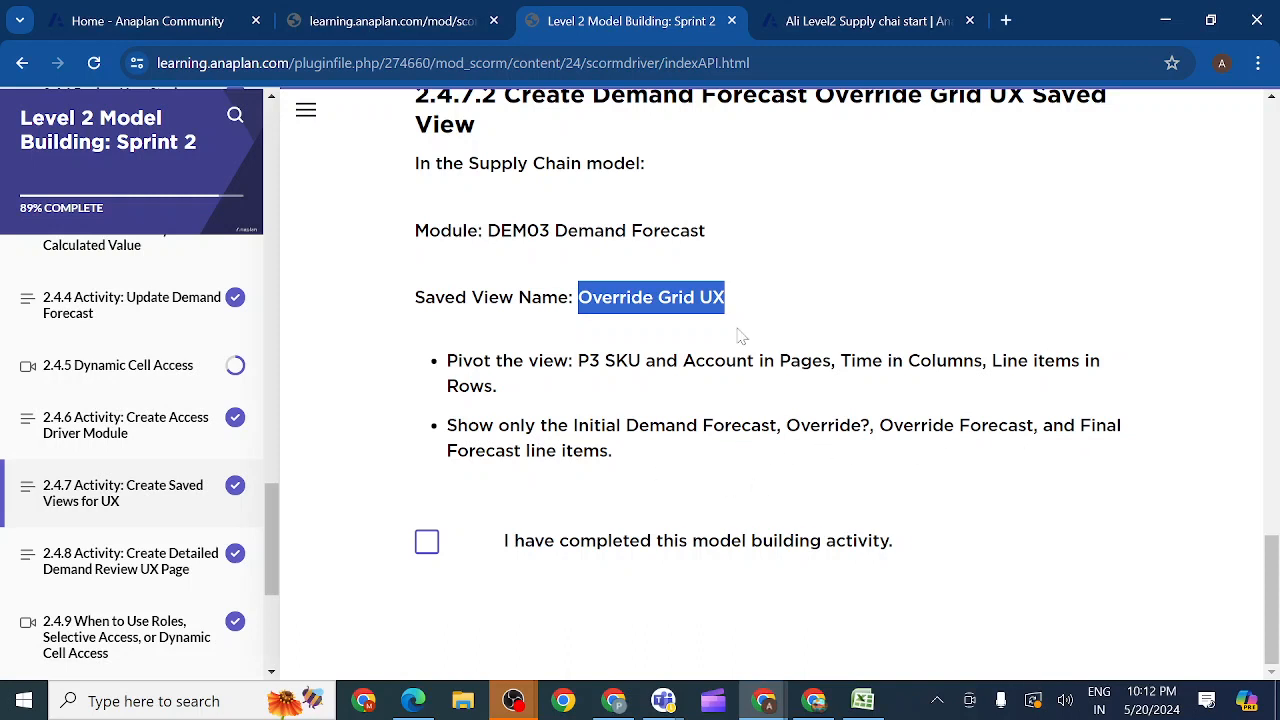
Step: In DEM03's Override Grid UX view, show only the Initial Demand Forecast, Override?, Override Forecast and Final Forecast line items
click(835, 20)
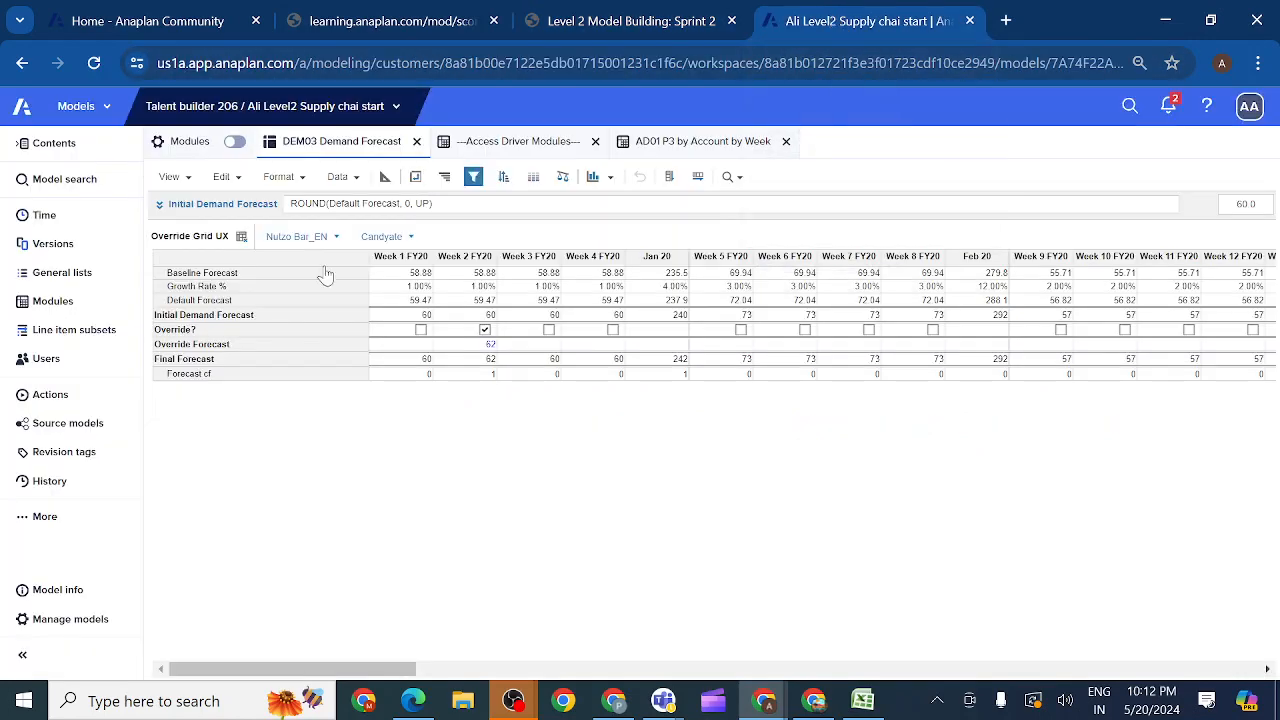
click(214, 320)
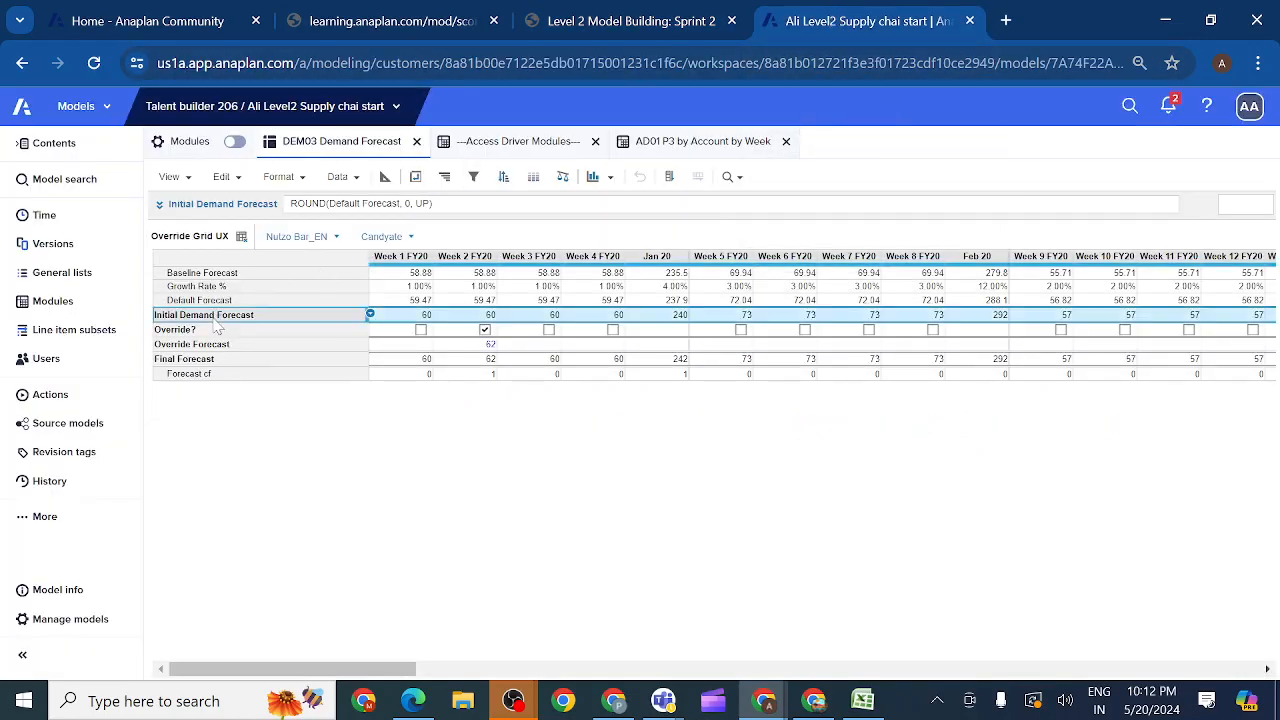
shift+click(184, 330)
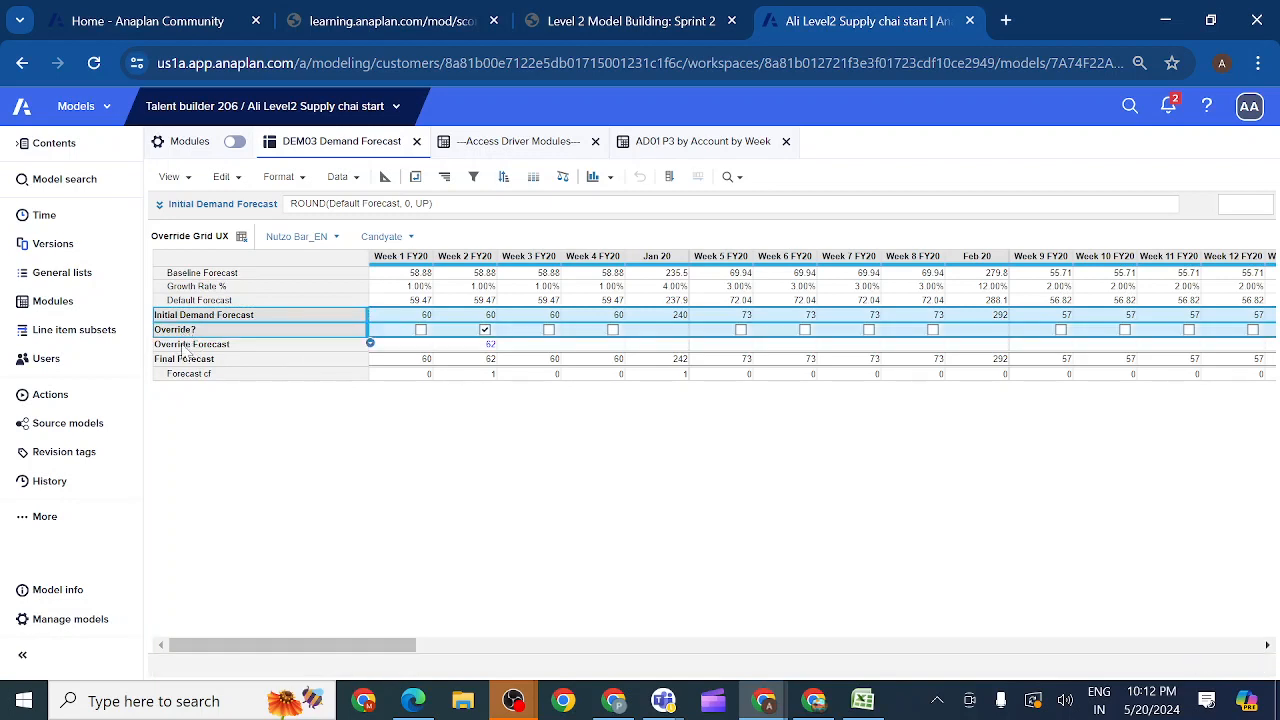
shift+click(185, 345)
shift+click(178, 360)
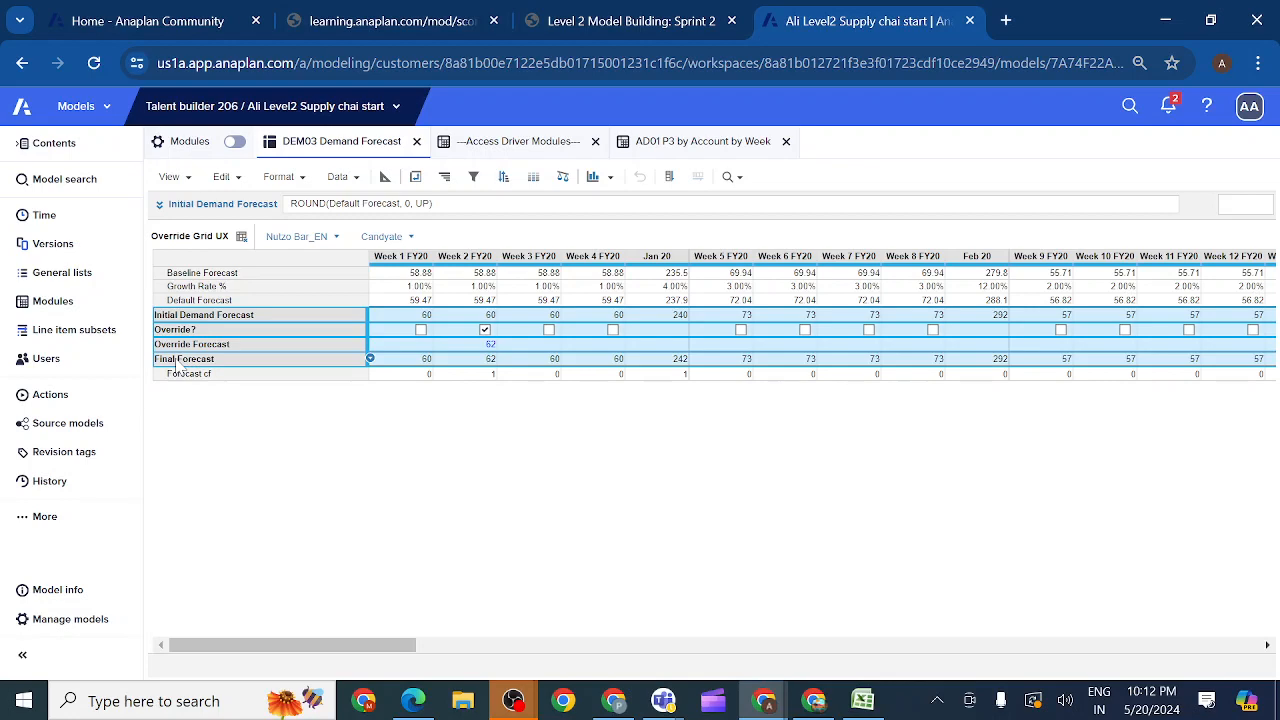
click(628, 21)
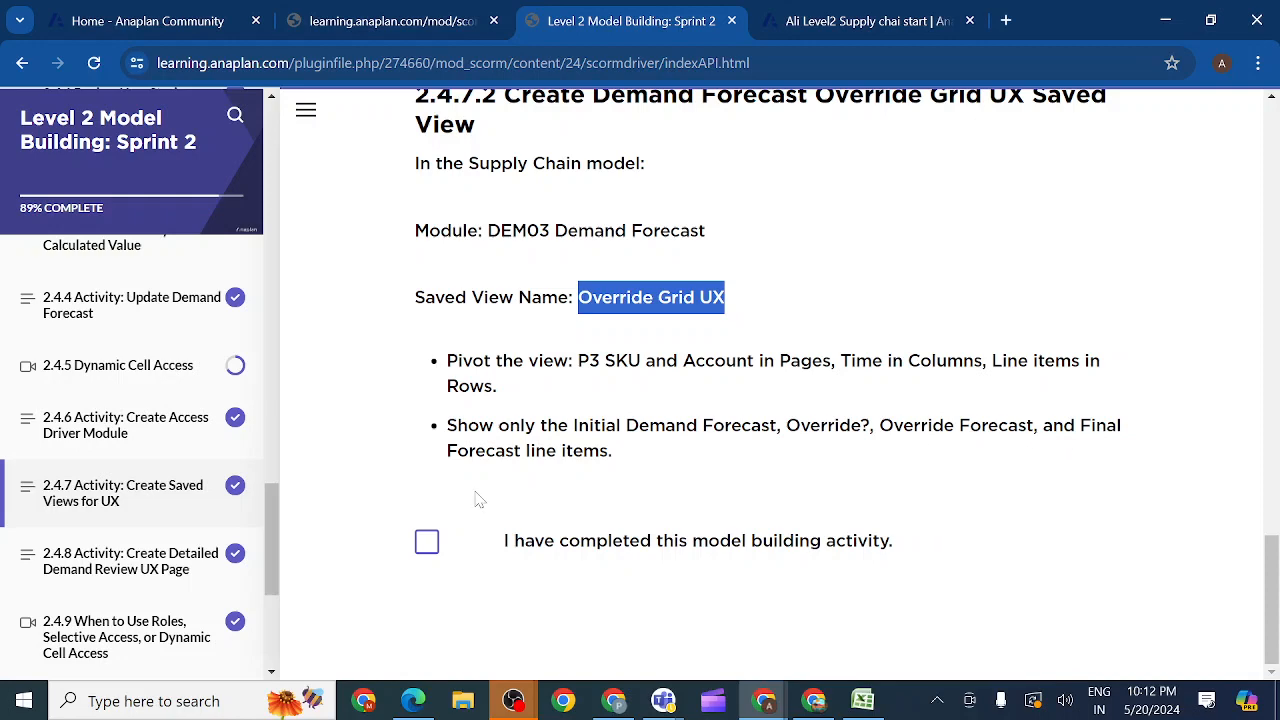
click(822, 30)
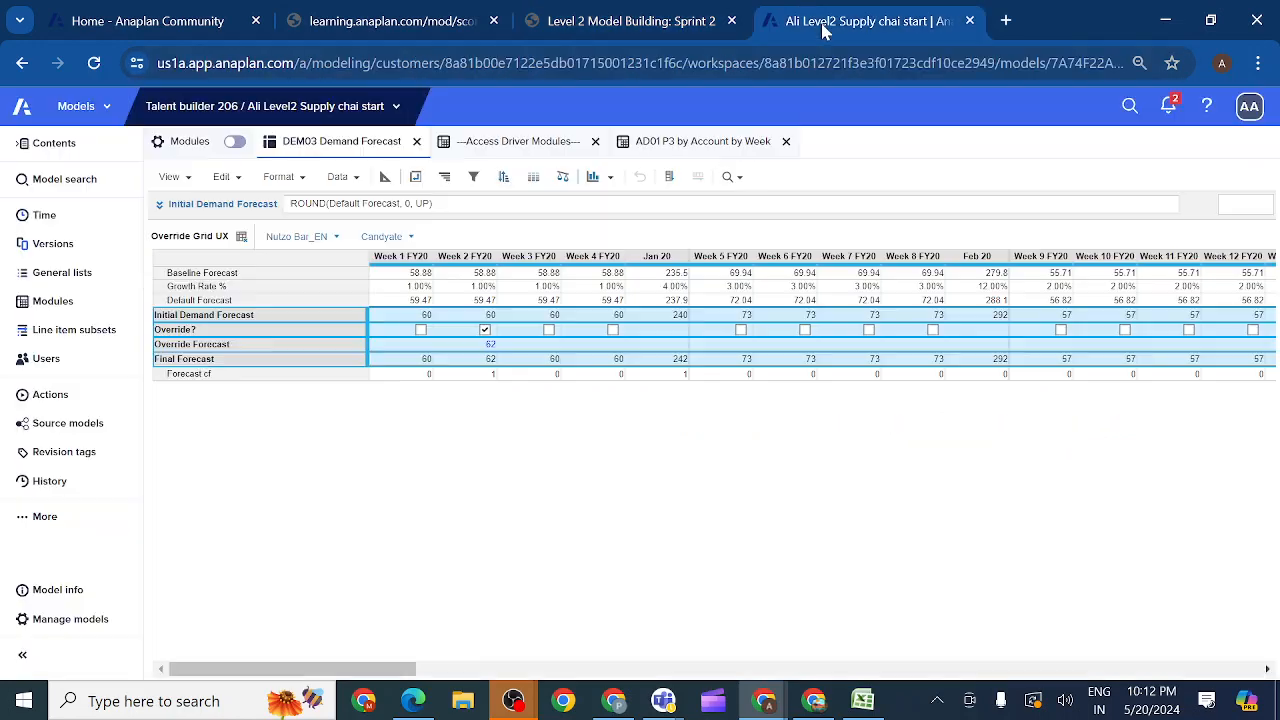
click(303, 188)
click(310, 232)
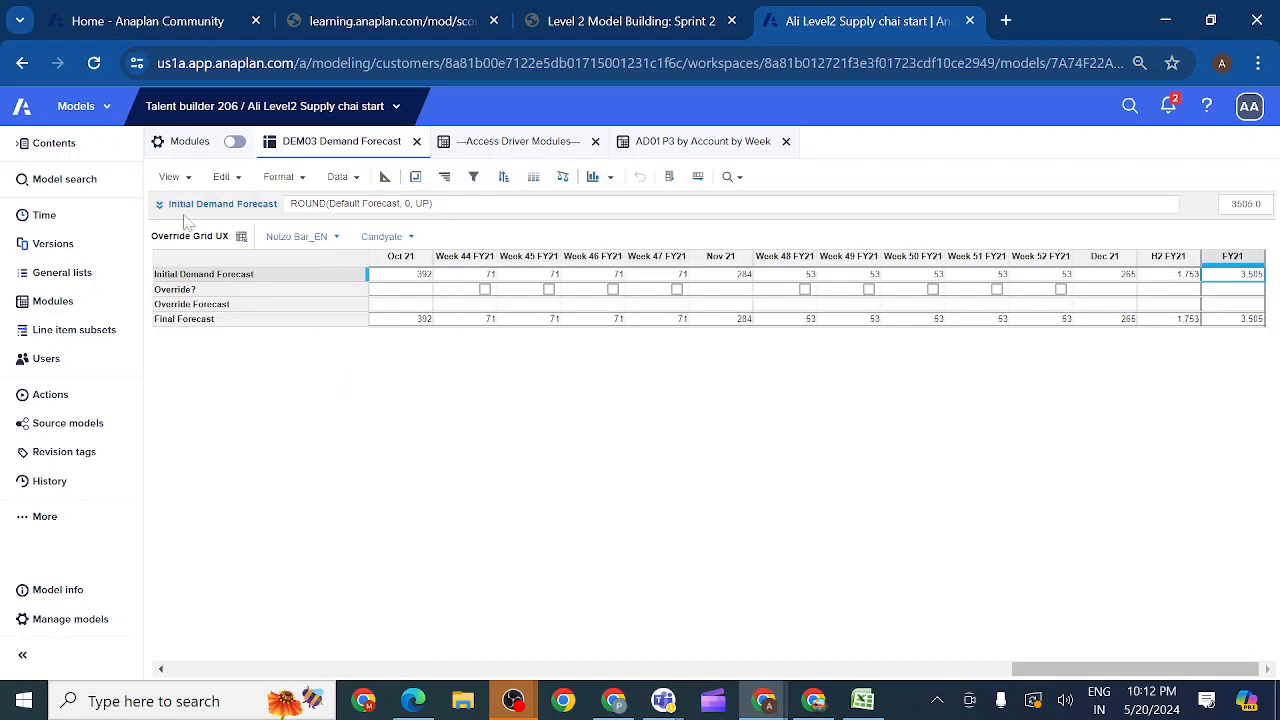
Step: Save the filtered Override Grid UX view, overwriting its current version
click(188, 180)
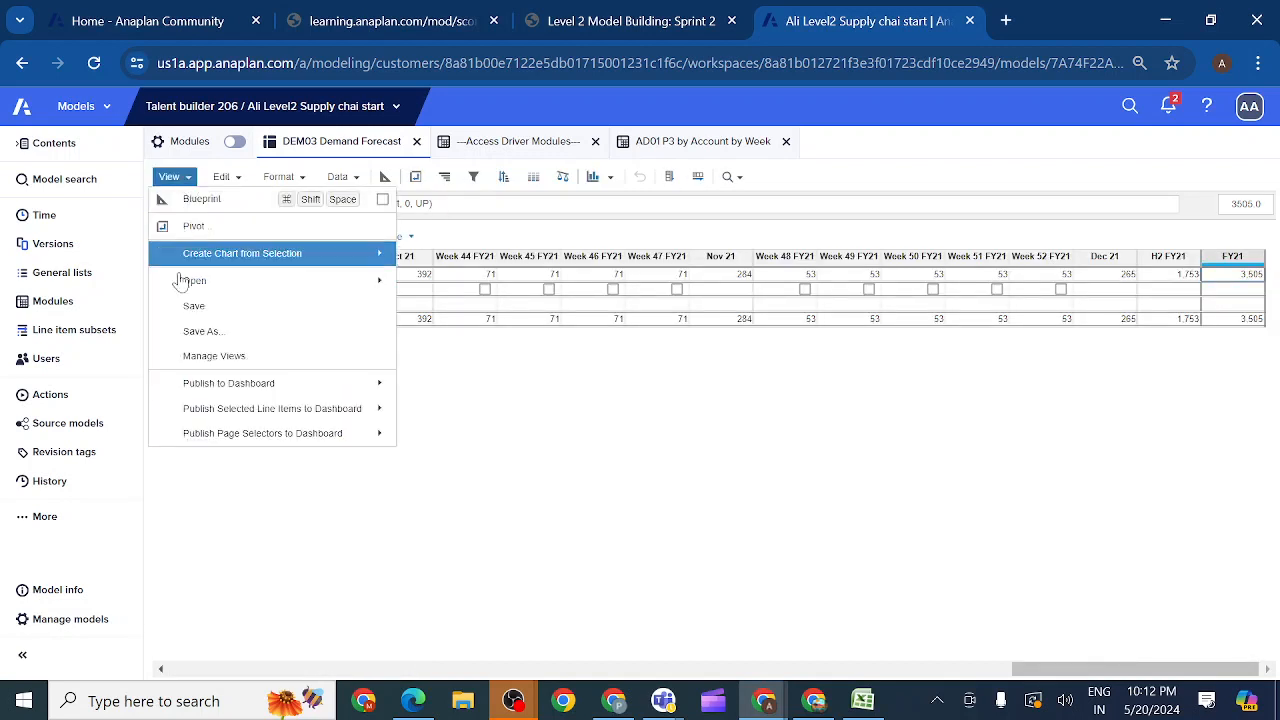
click(203, 309)
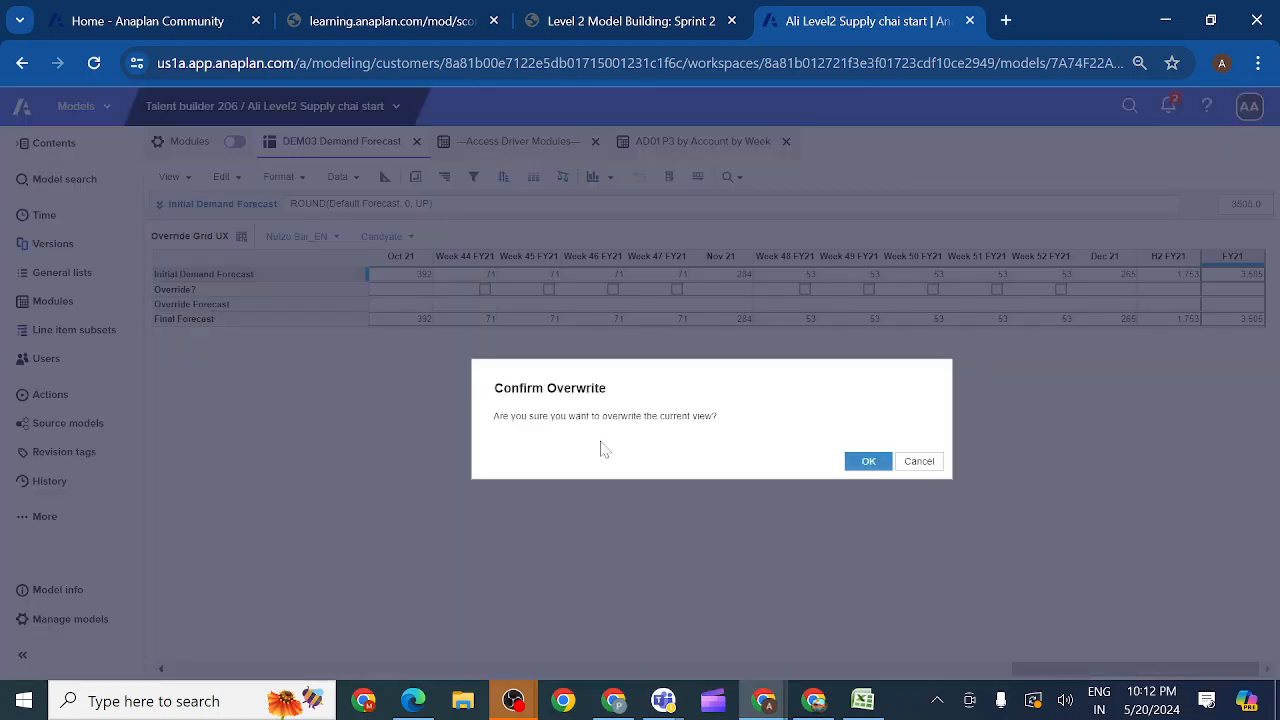
click(868, 462)
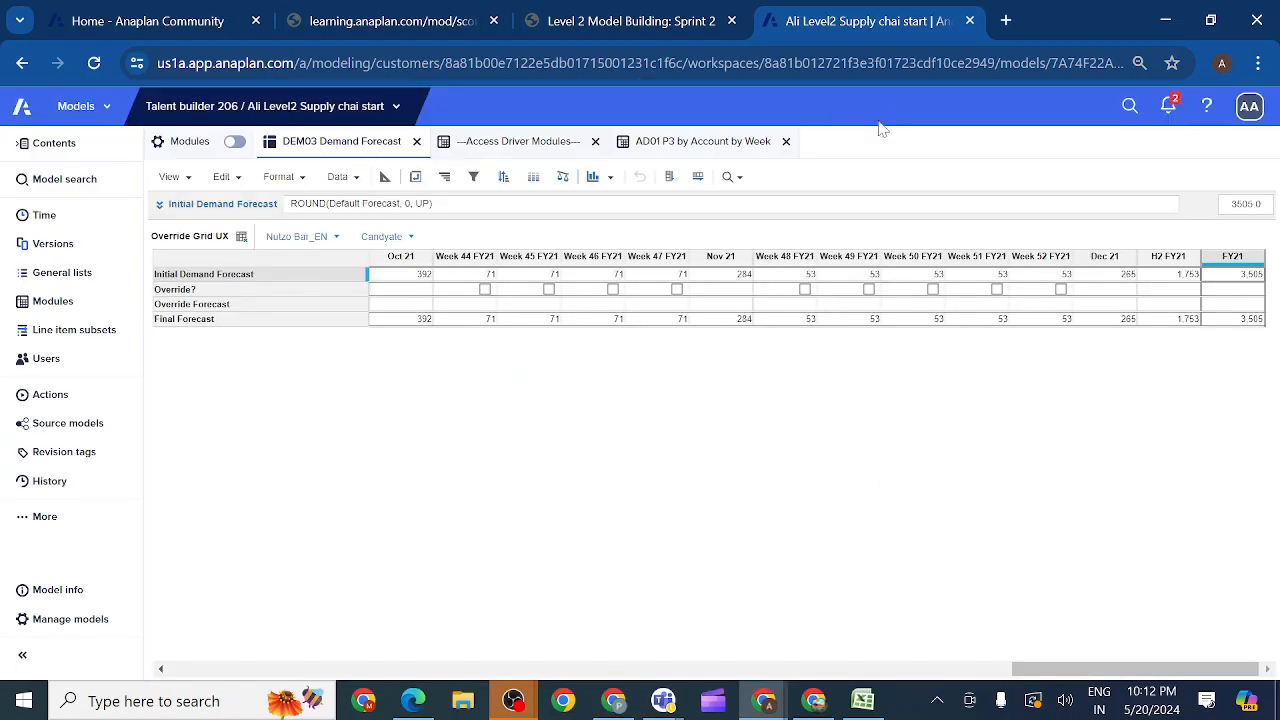
Step: Open the 2.4.8 Create Detailed Demand Review UX Page activity in the course and look over its page prototype
click(612, 22)
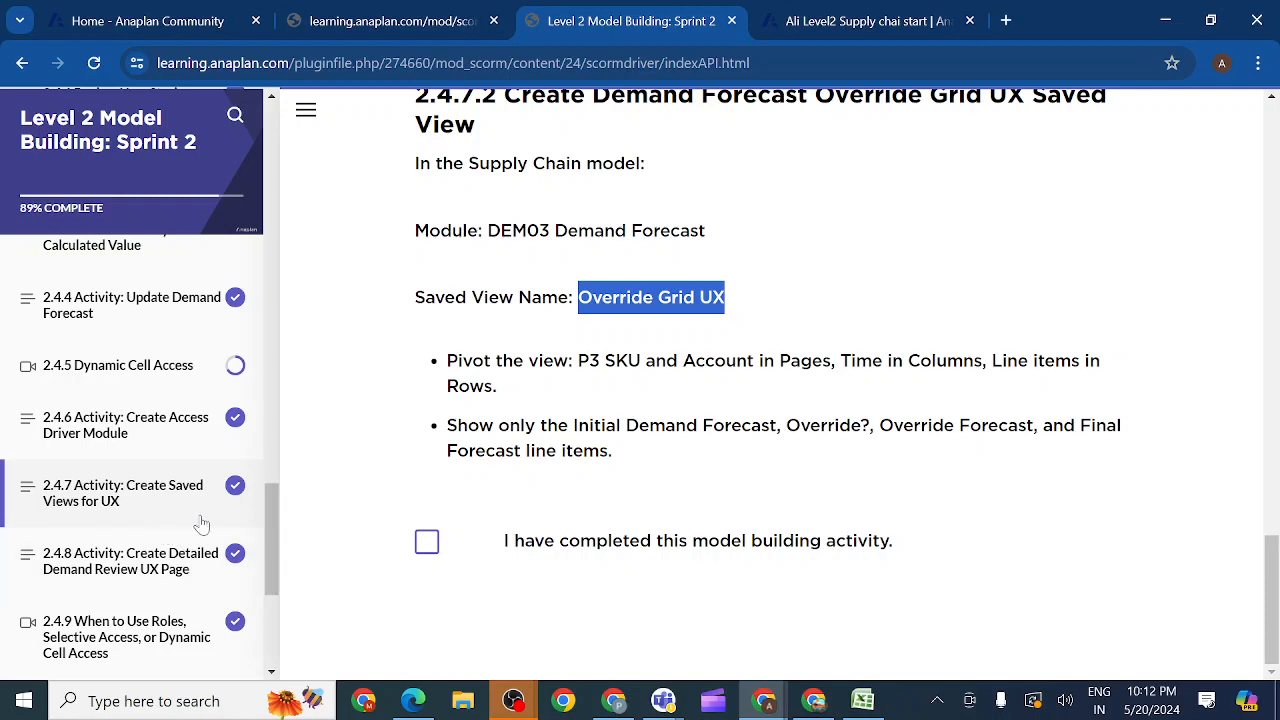
click(172, 566)
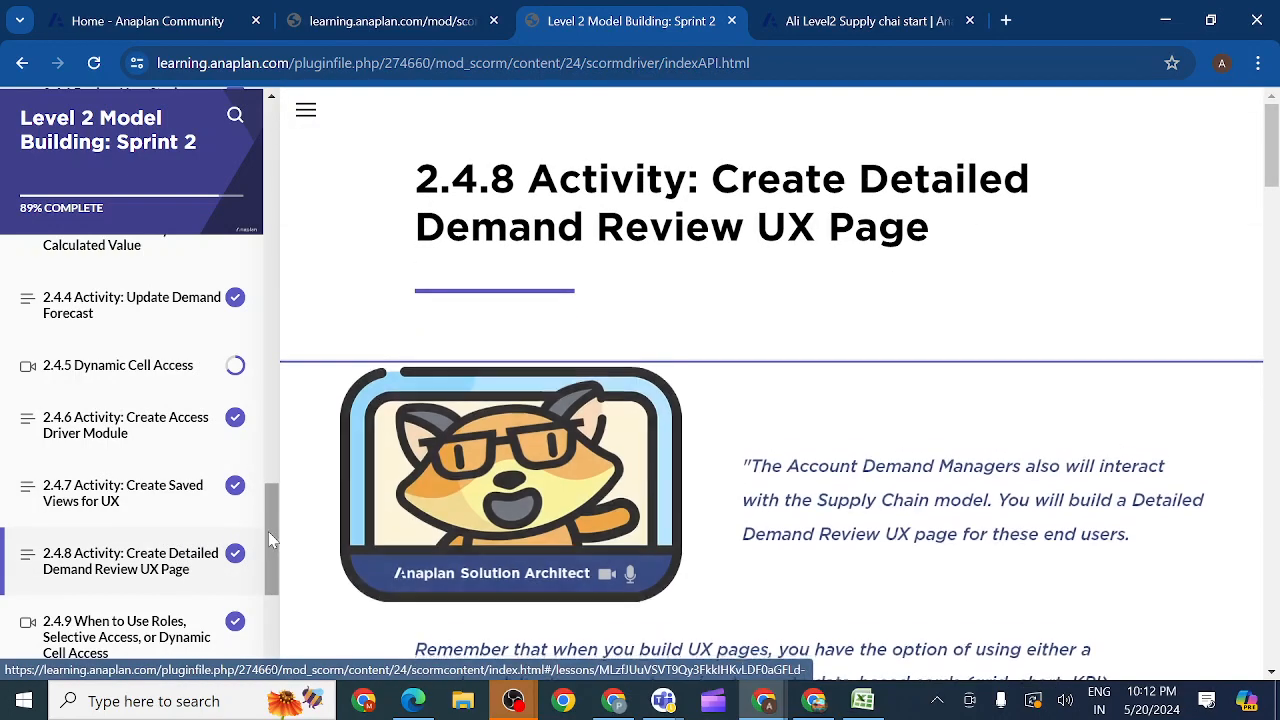
drag(267, 540, 267, 588)
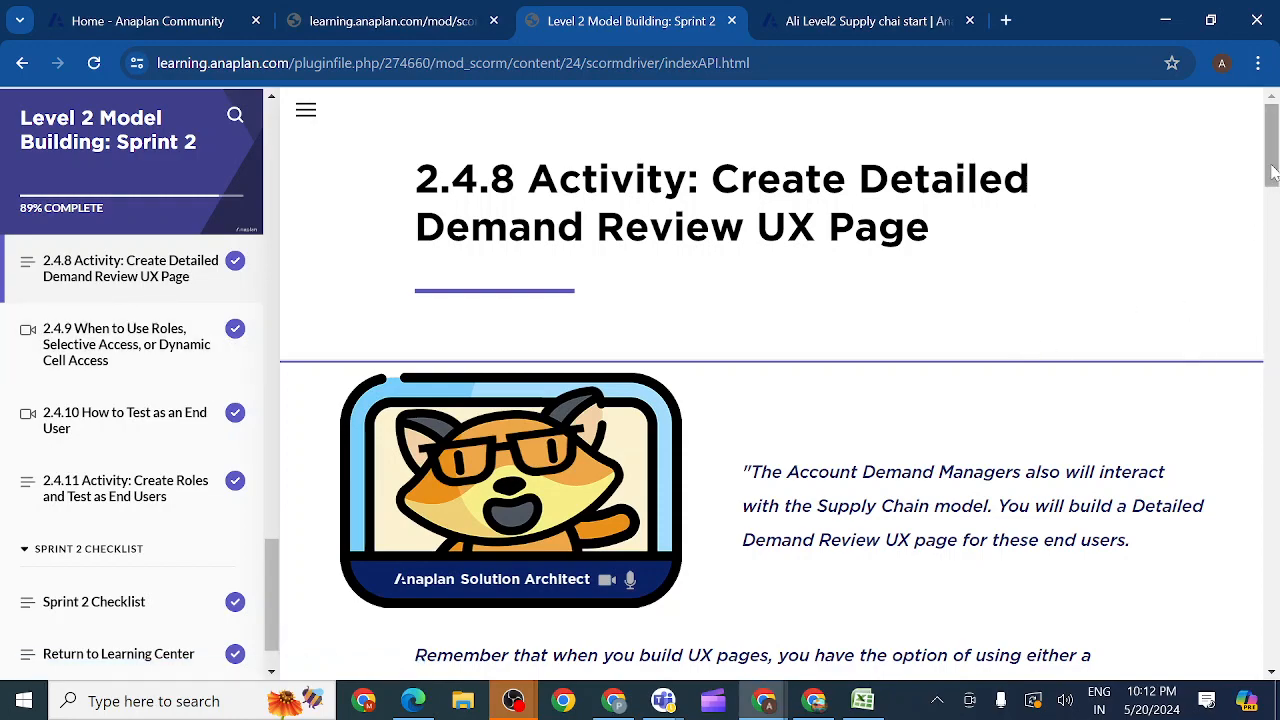
drag(1271, 172, 1271, 395)
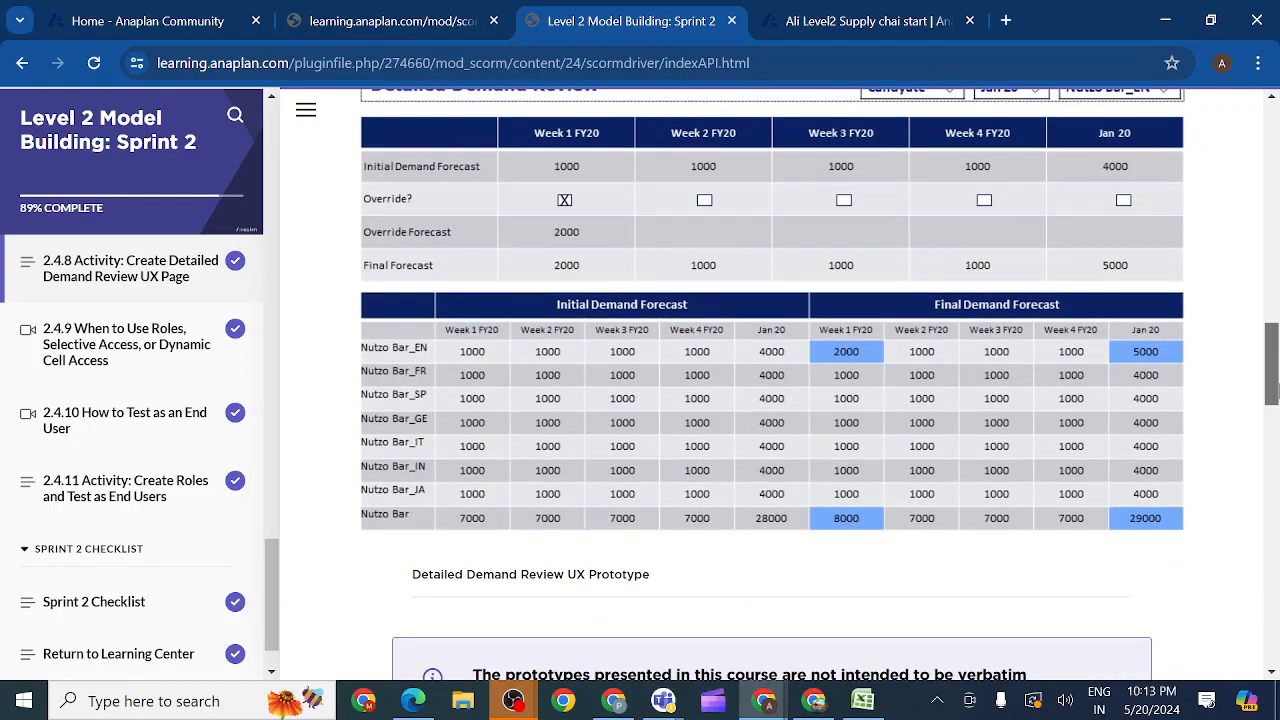
drag(1271, 392, 1268, 165)
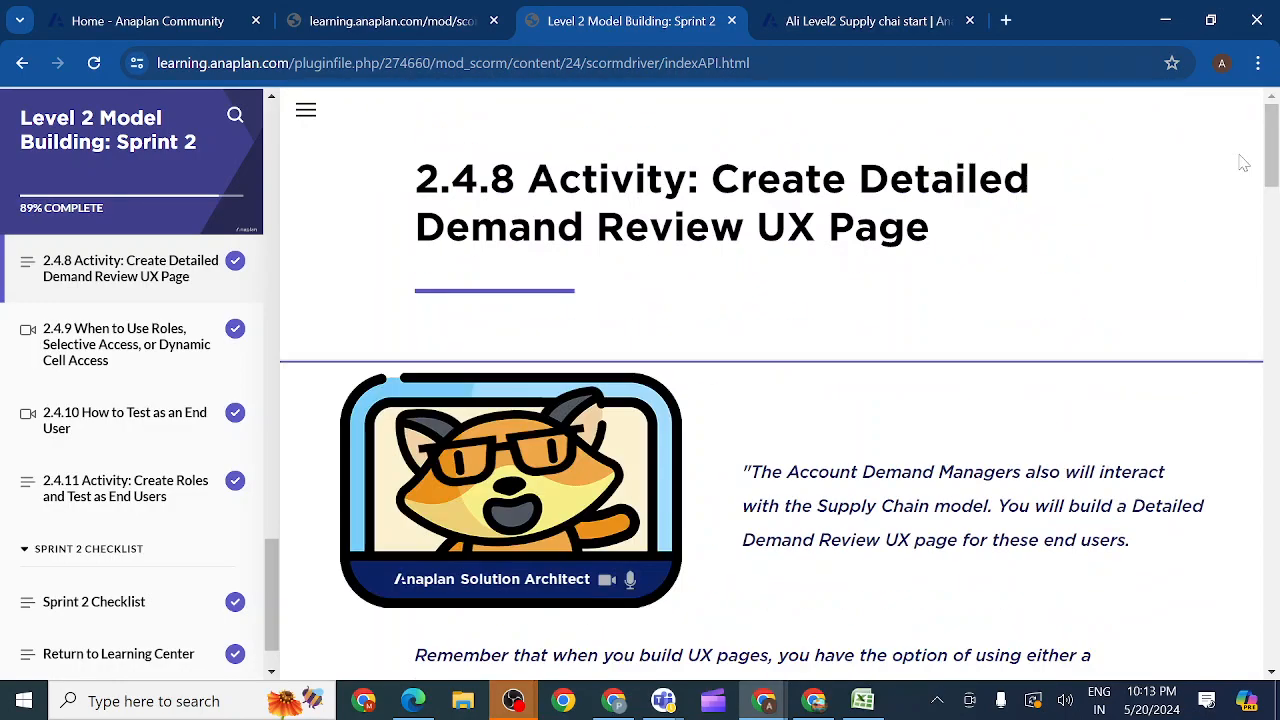
Step: Switch to the ongoing Anaplan evening class meeting in Microsoft Teams and stop sharing the screen
click(865, 22)
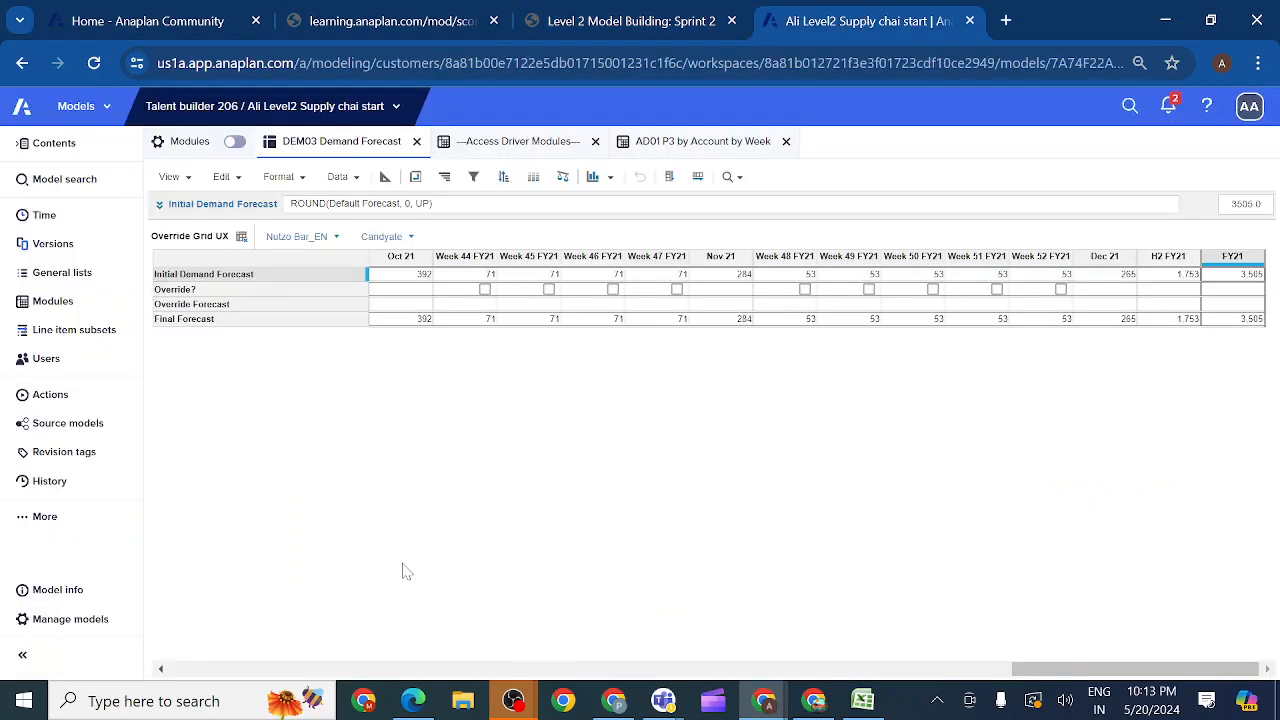
mouse_move(525, 702)
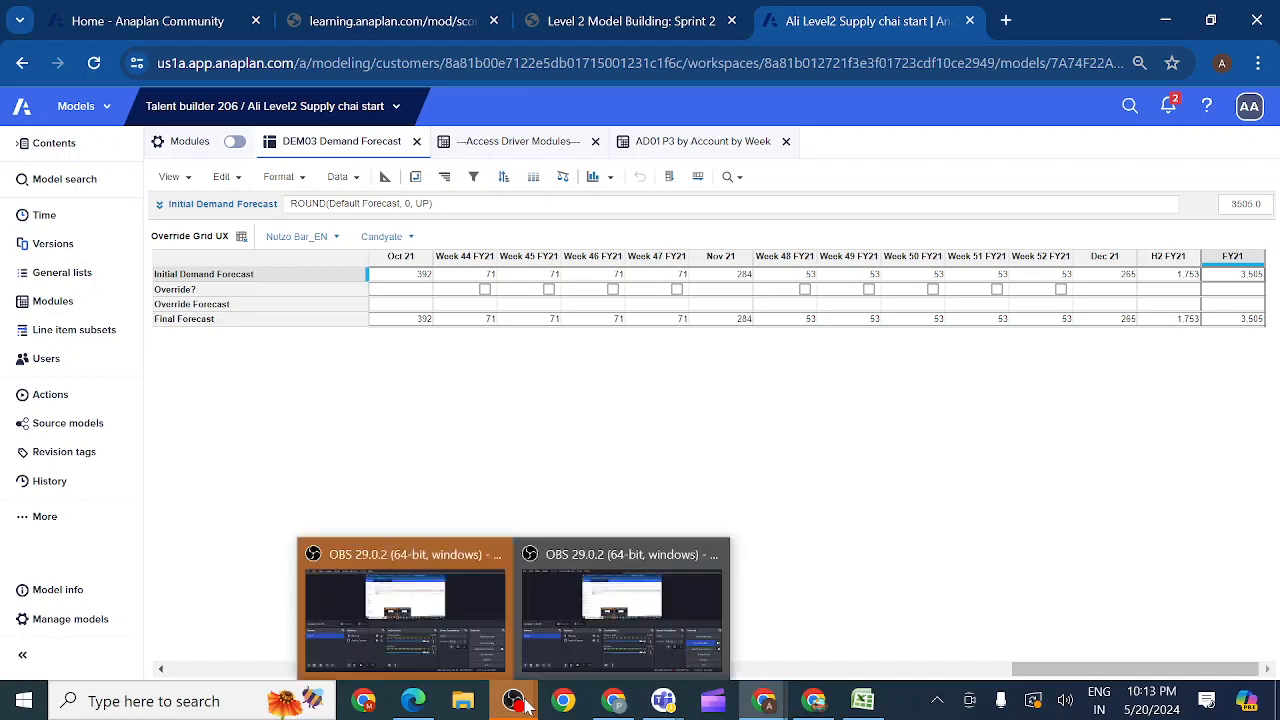
mouse_move(663, 700)
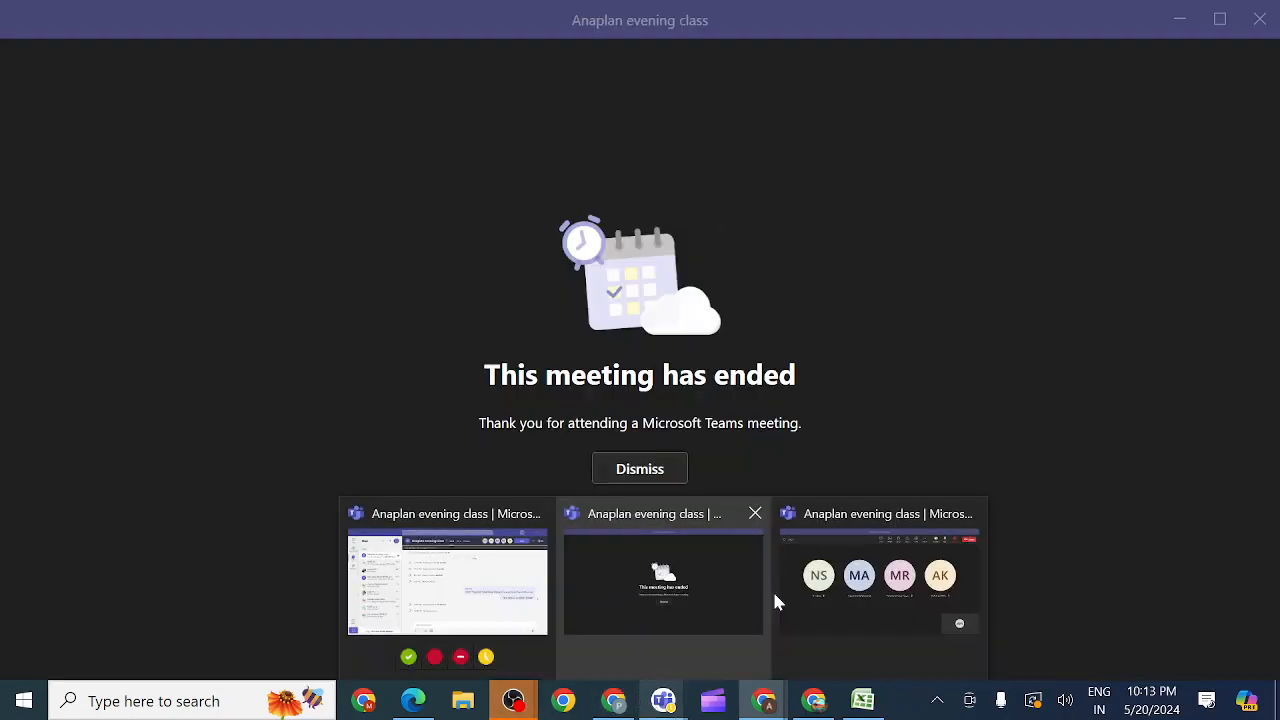
click(775, 600)
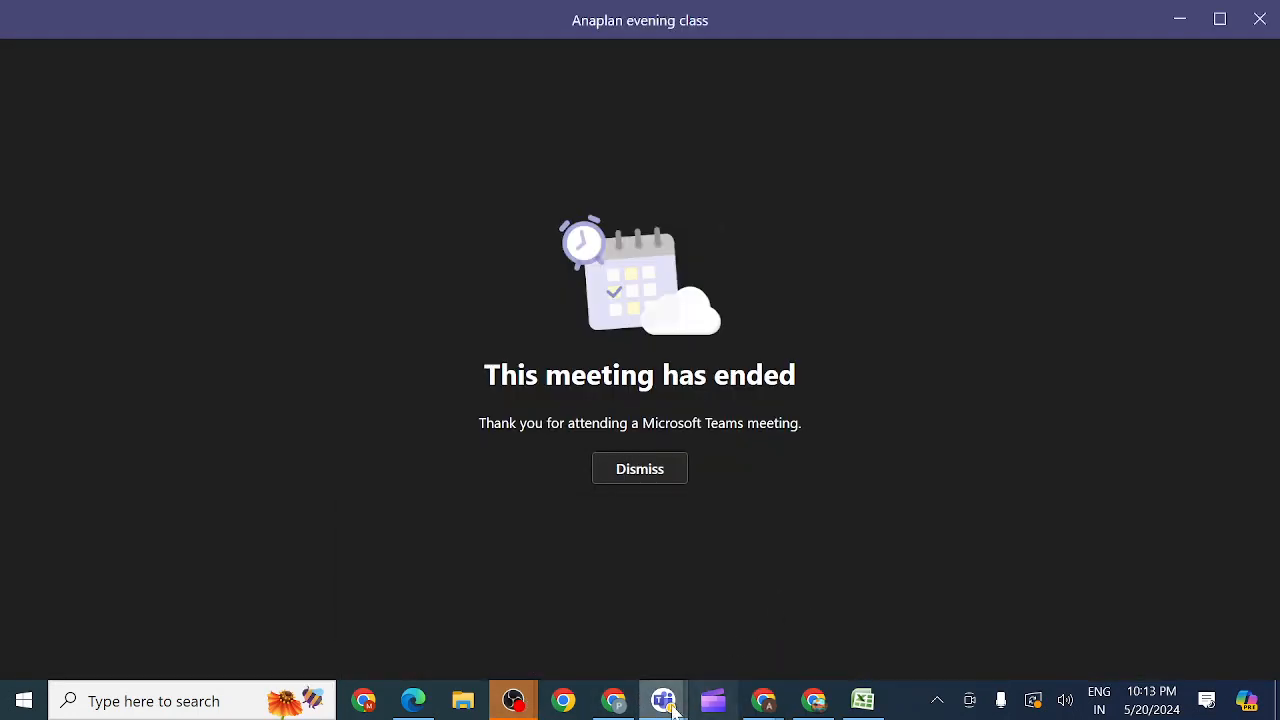
mouse_move(663, 700)
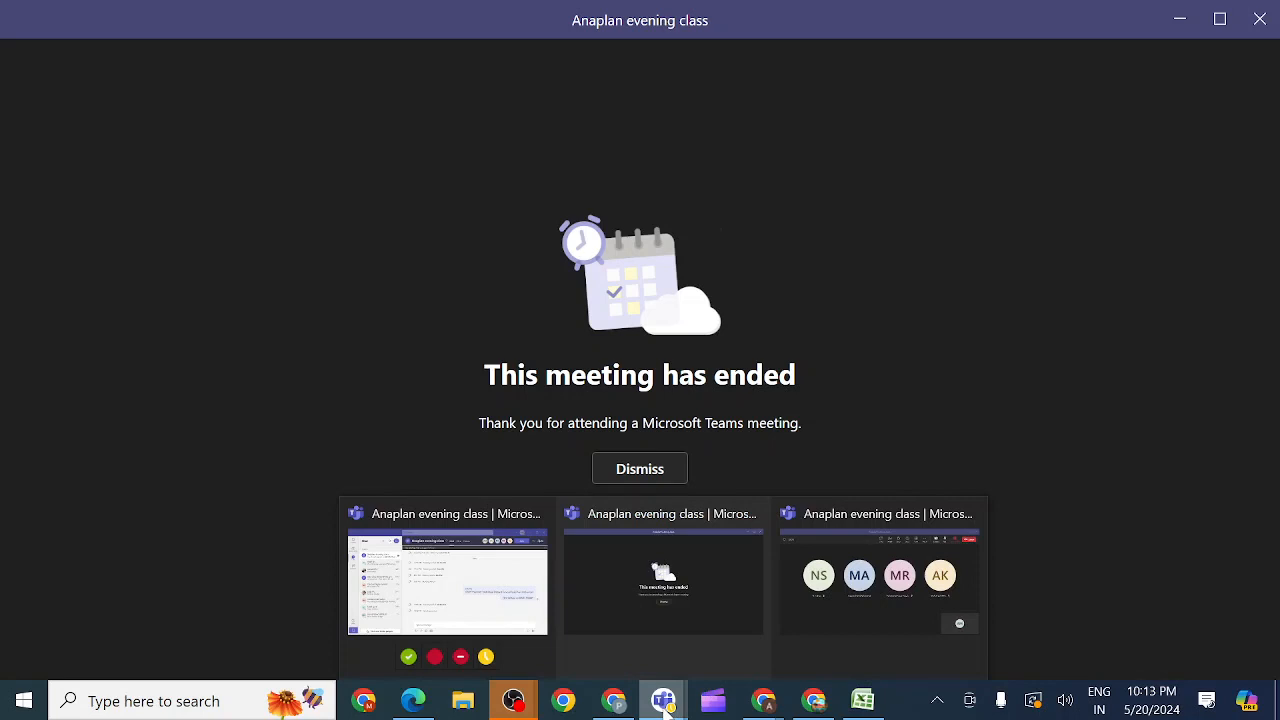
click(820, 594)
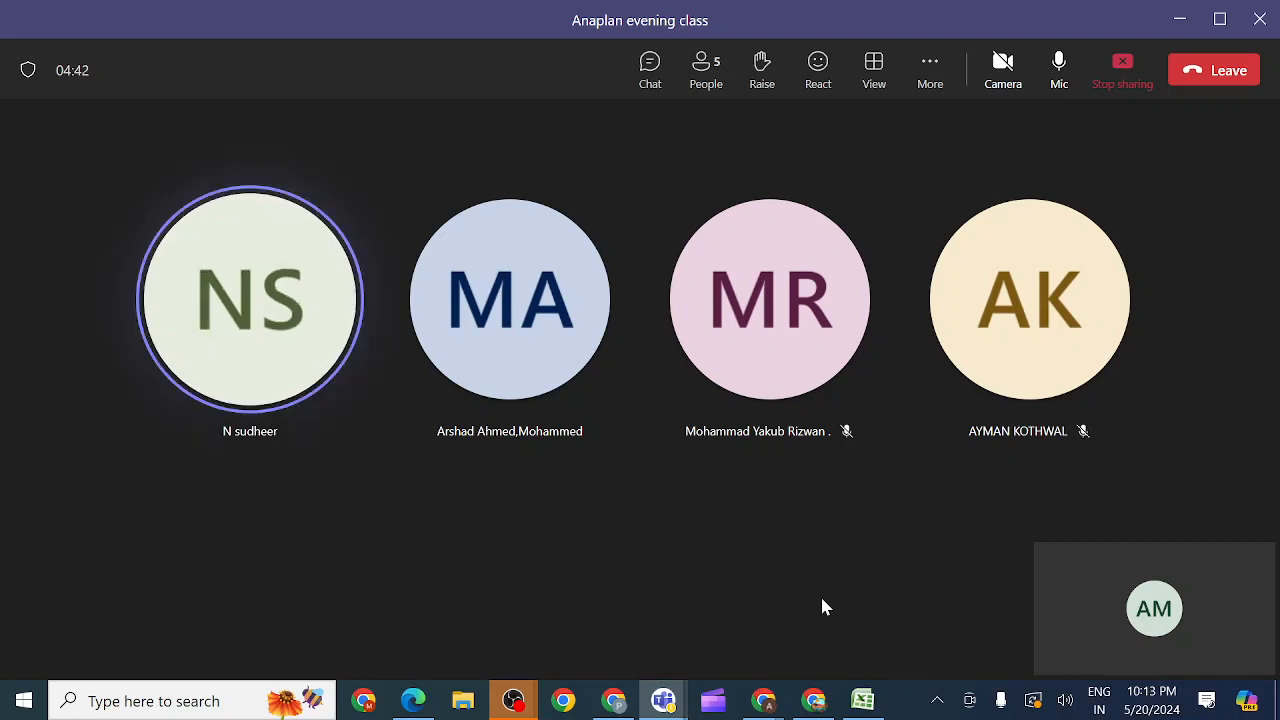
click(1124, 70)
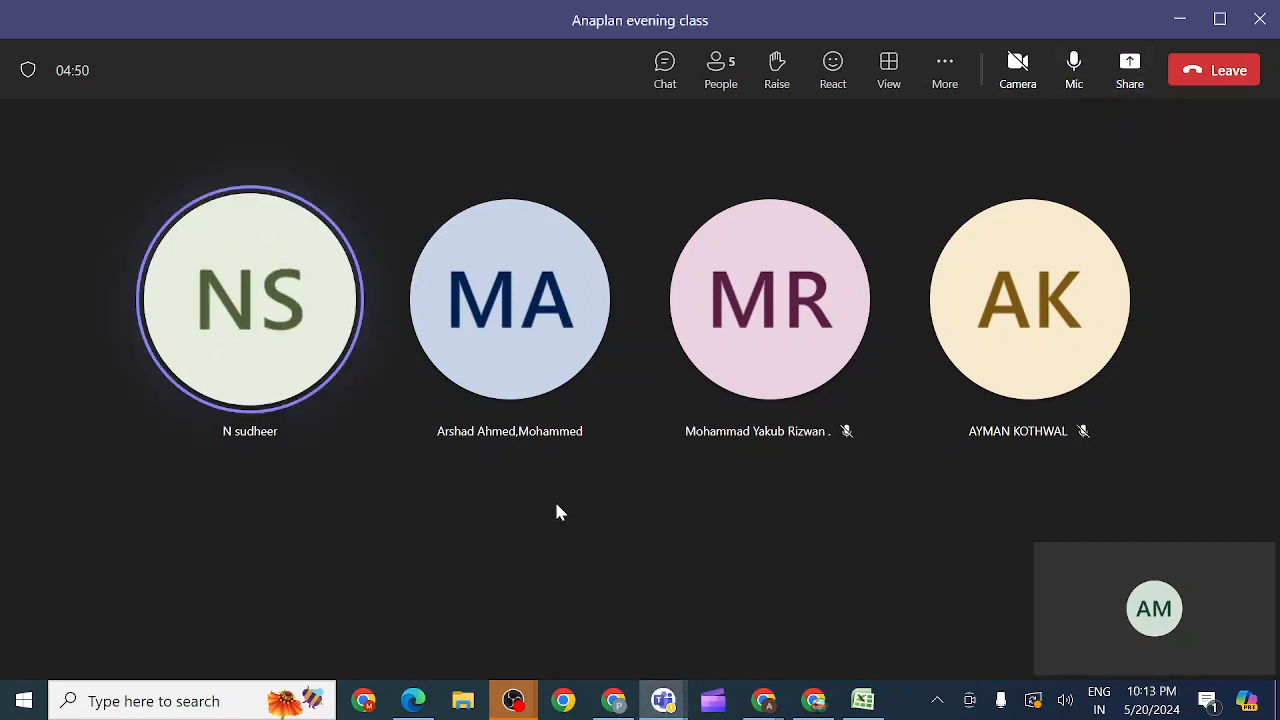
Step: Switch to OBS and stop the current recording
mouse_move(513, 702)
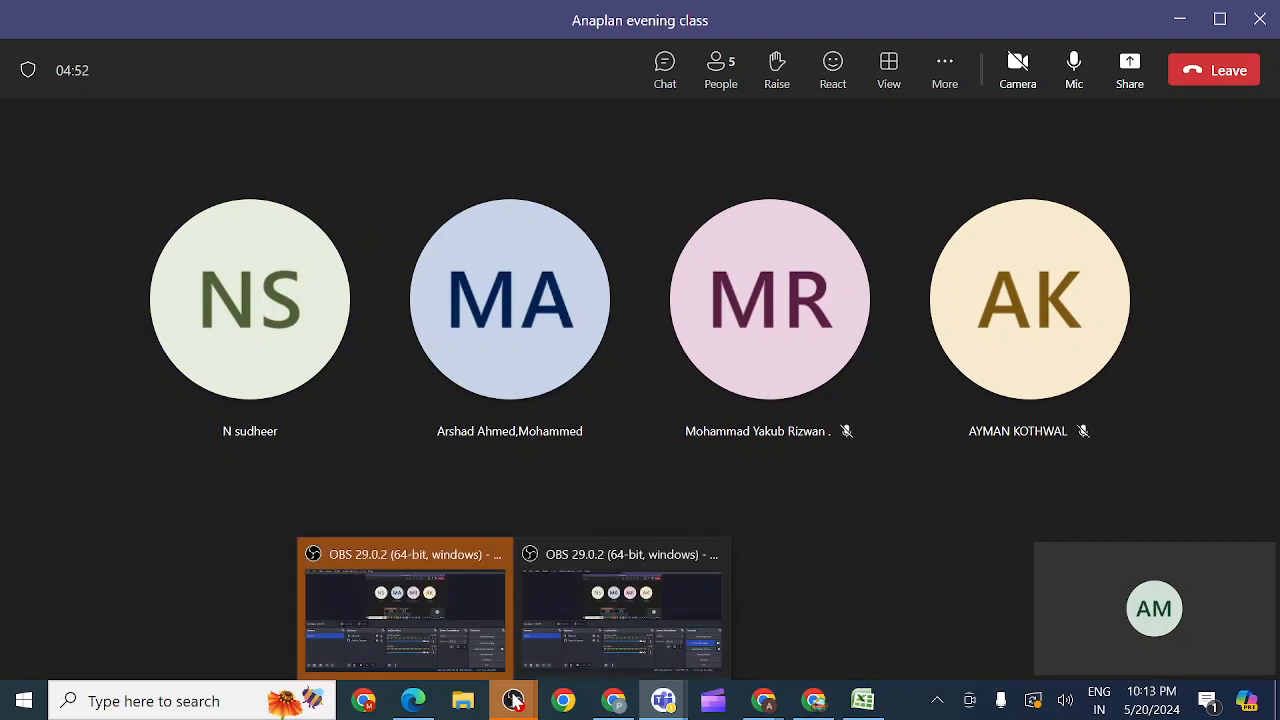
click(551, 608)
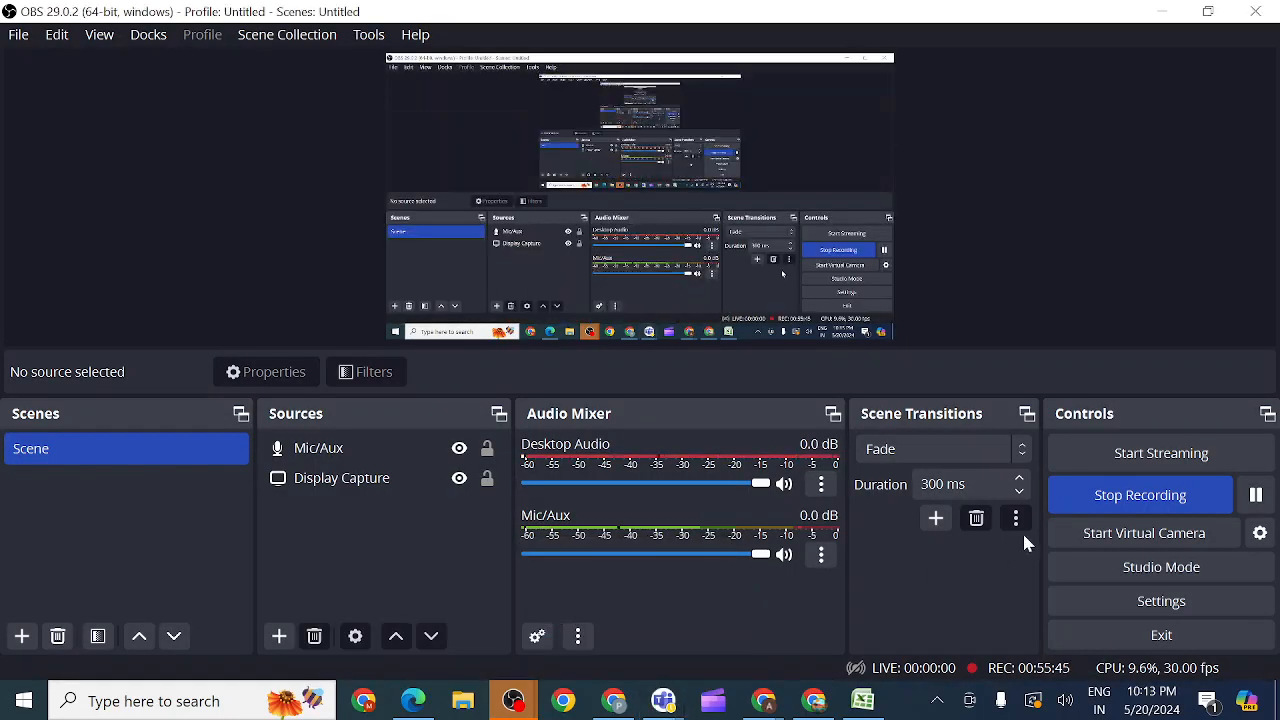
click(1120, 495)
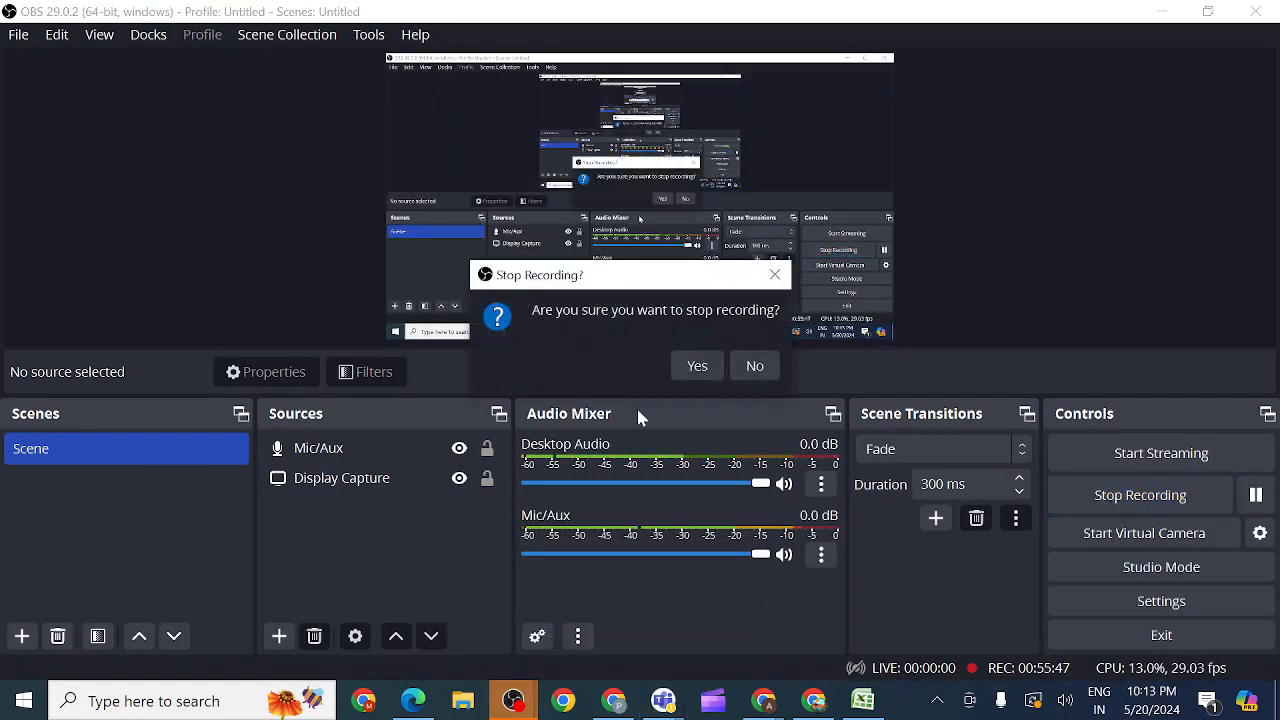